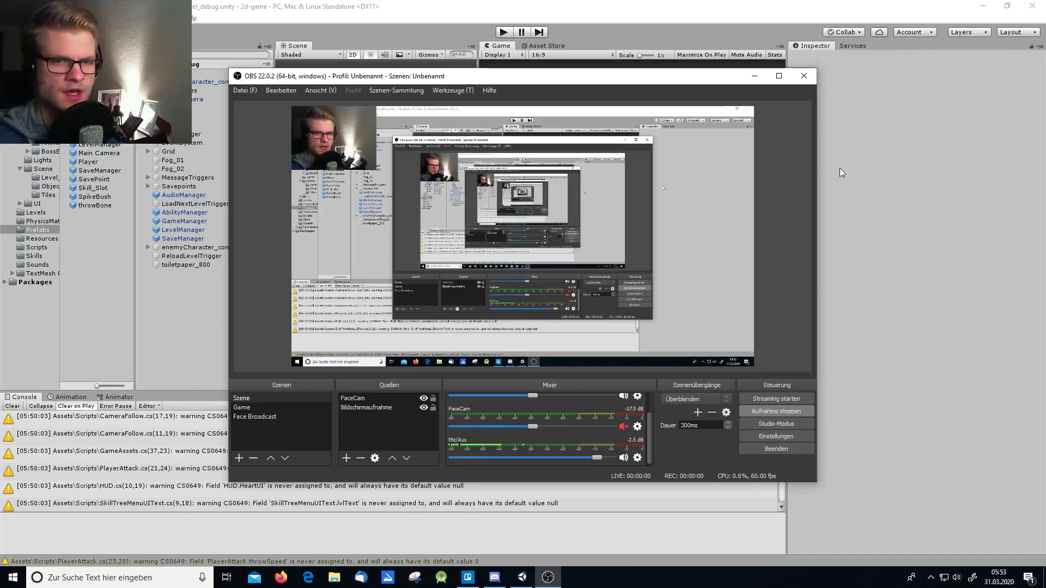
# Step: Minimize the OBS window so the Unity editor's debug level scene and console are visible
pyautogui.click(755, 76)
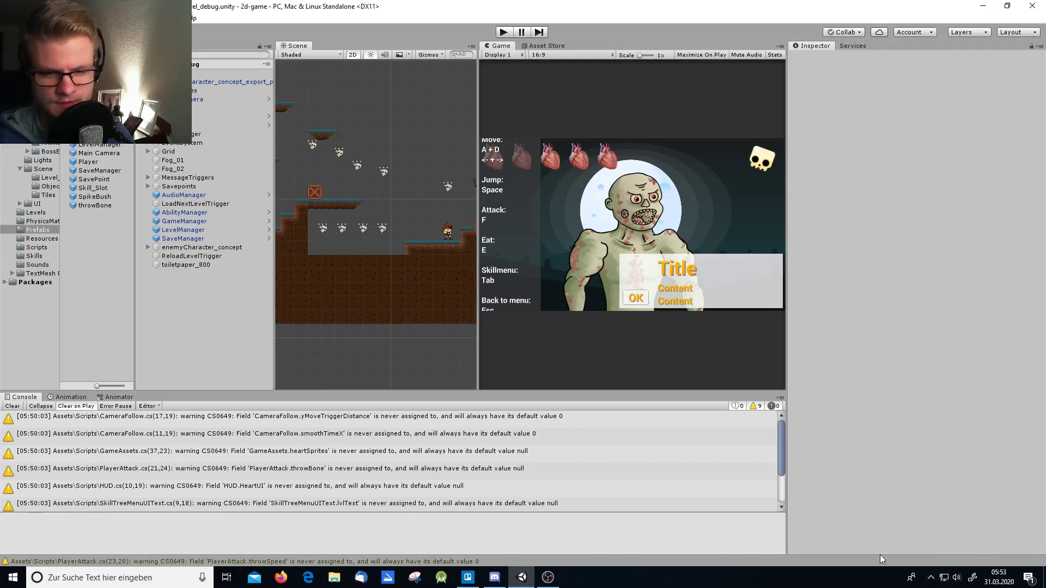
pyautogui.moveTo(1002, 582)
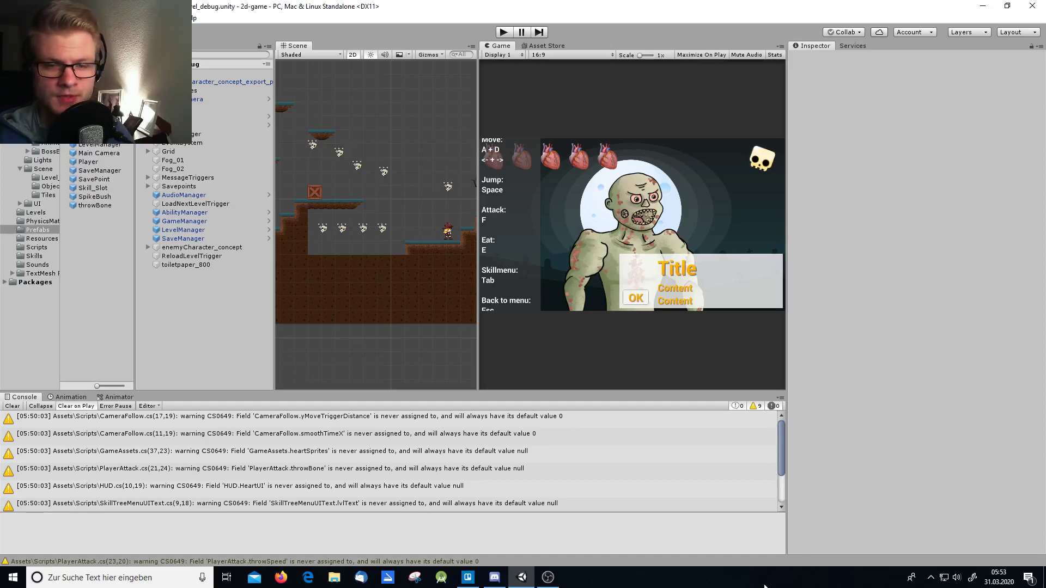
# Step: Switch to the Trello roadmap and open the 'Attack: throw bone attack' card
pyautogui.click(467, 583)
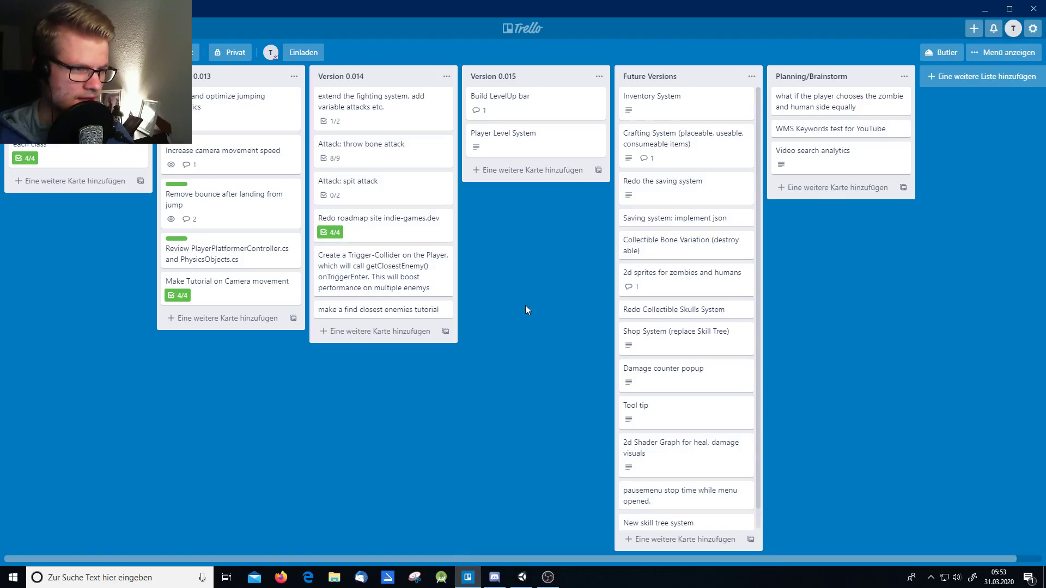
pyautogui.click(363, 156)
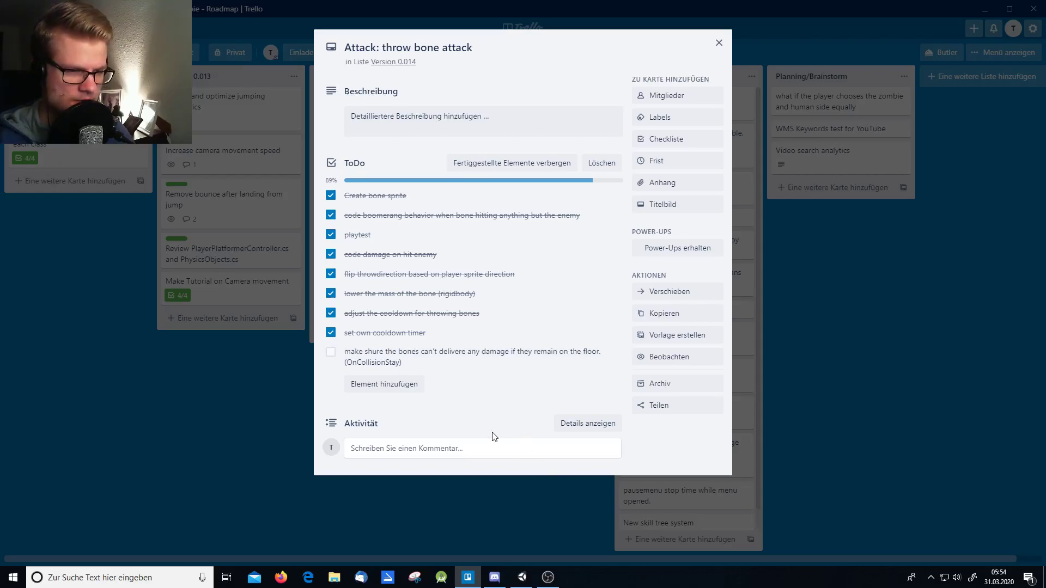
# Step: Add the checklist item 'add rotation when thrown' to the bone attack card, then close the card
pyautogui.click(388, 384)
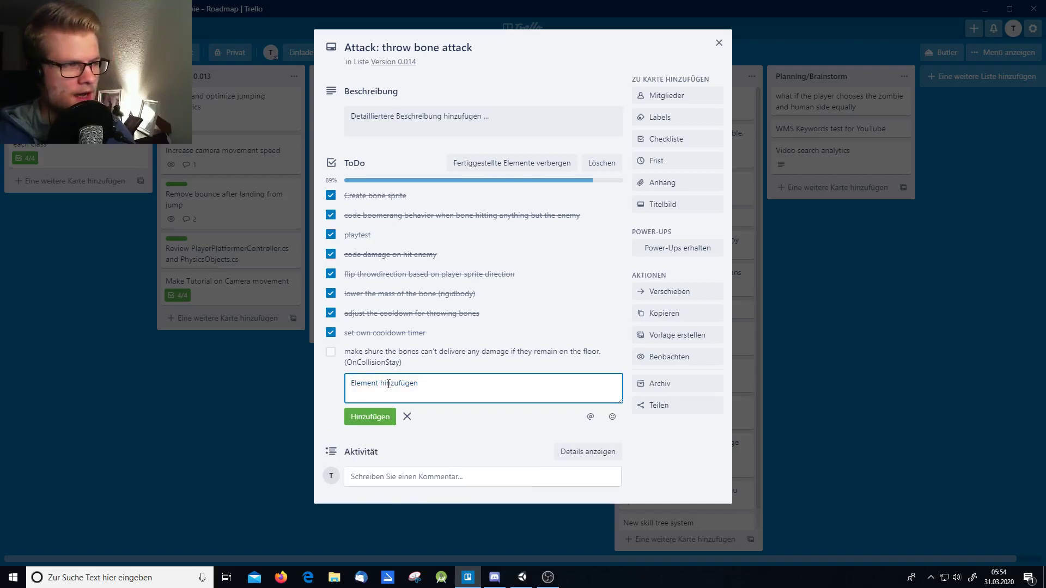
pyautogui.write('ad')
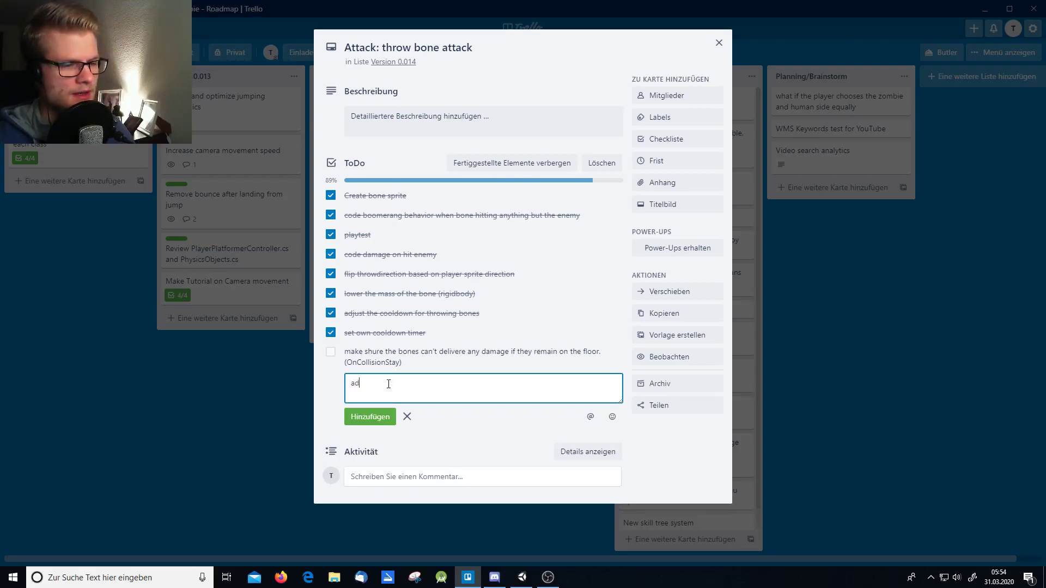
pyautogui.write('d rot')
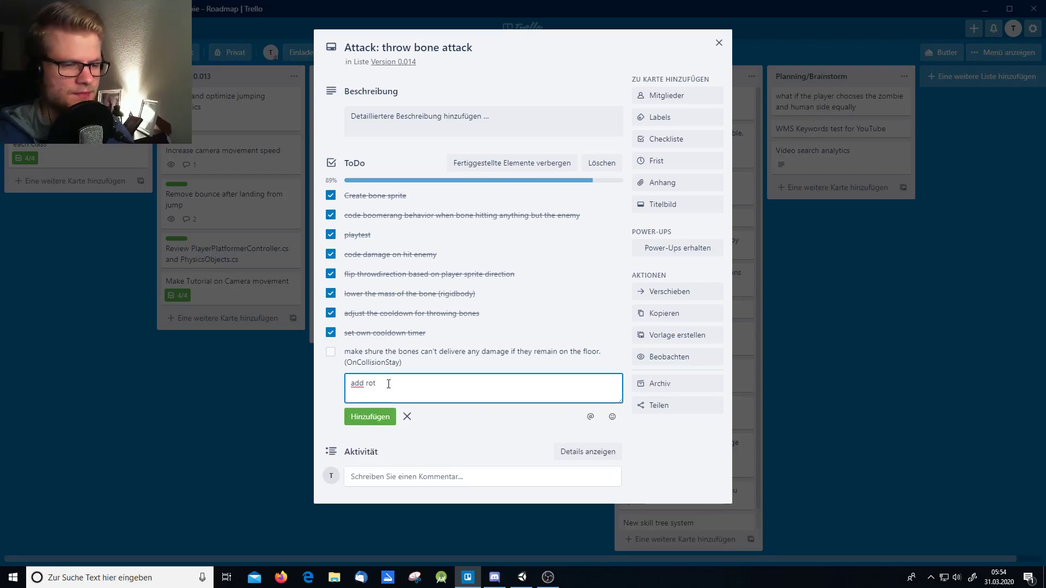
pyautogui.write('ation ')
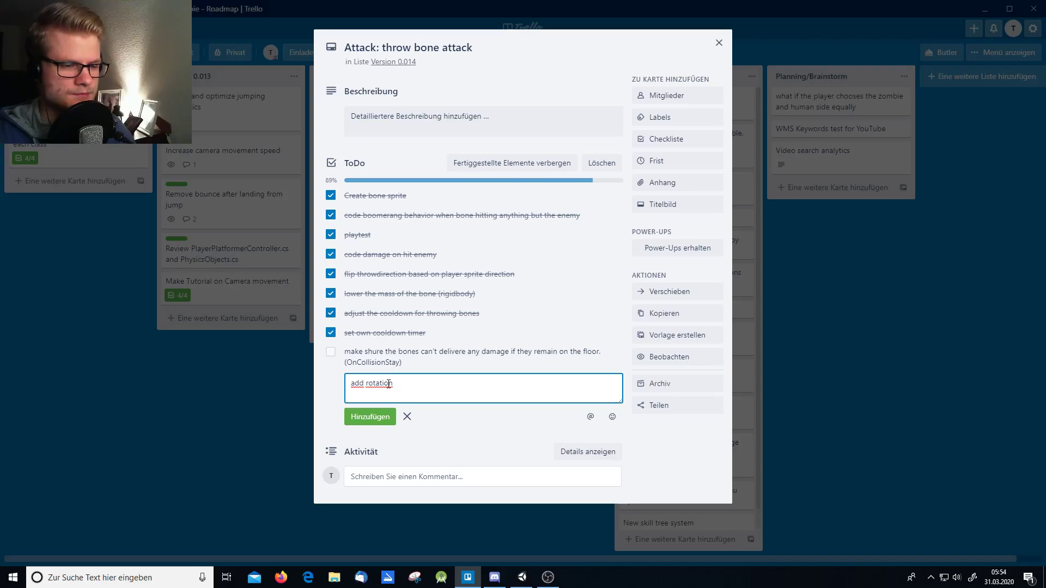
pyautogui.write('whn')
pyautogui.press('BackSpace')
pyautogui.write('e')
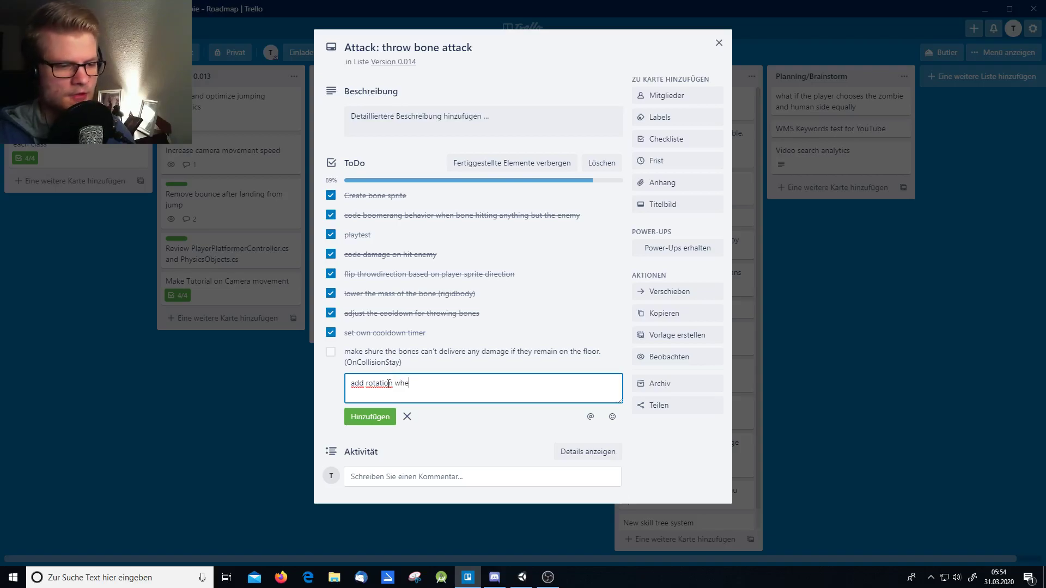
pyautogui.write('n th')
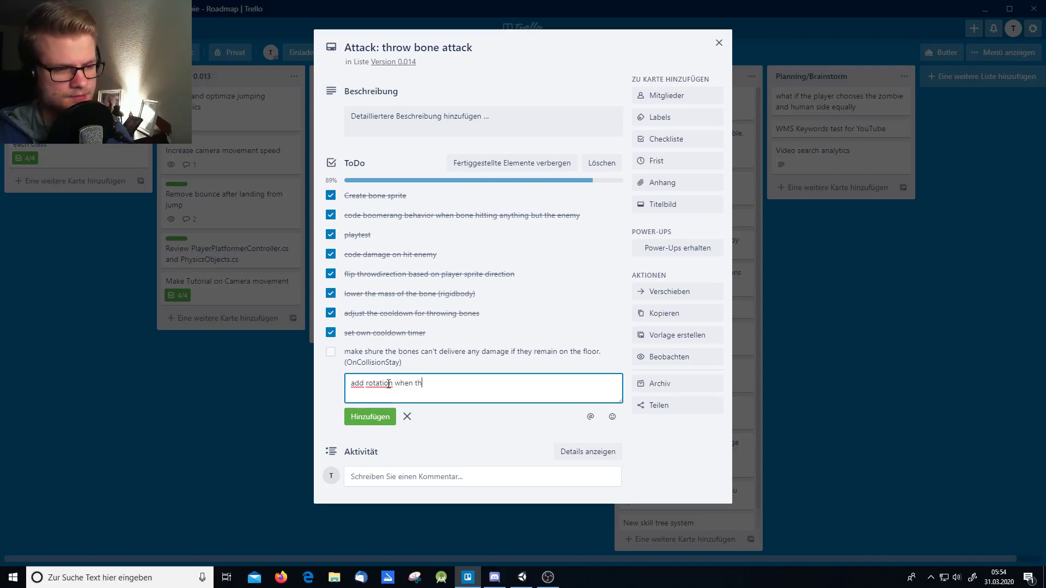
pyautogui.write('rown')
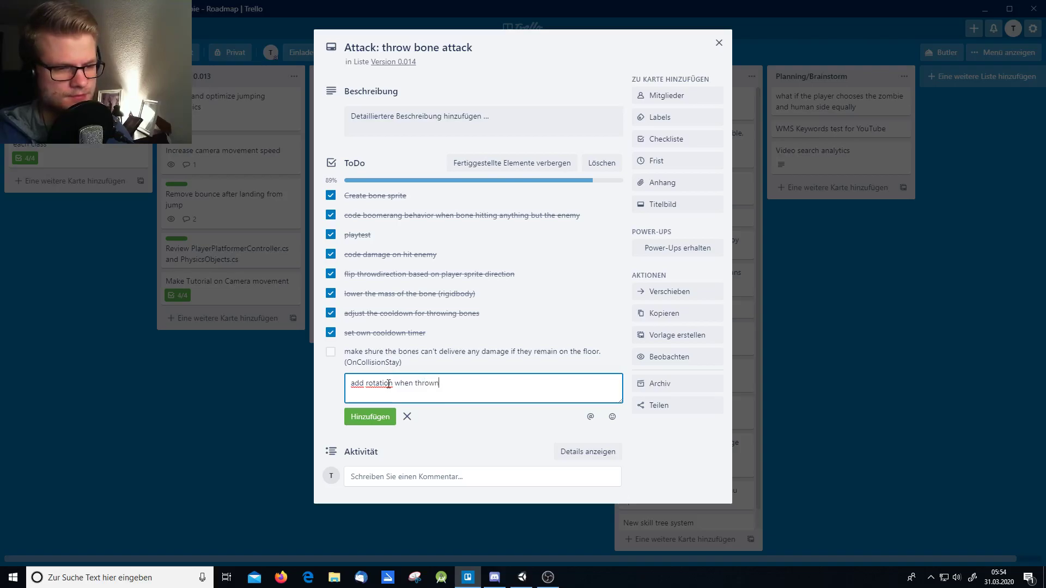
pyautogui.click(366, 422)
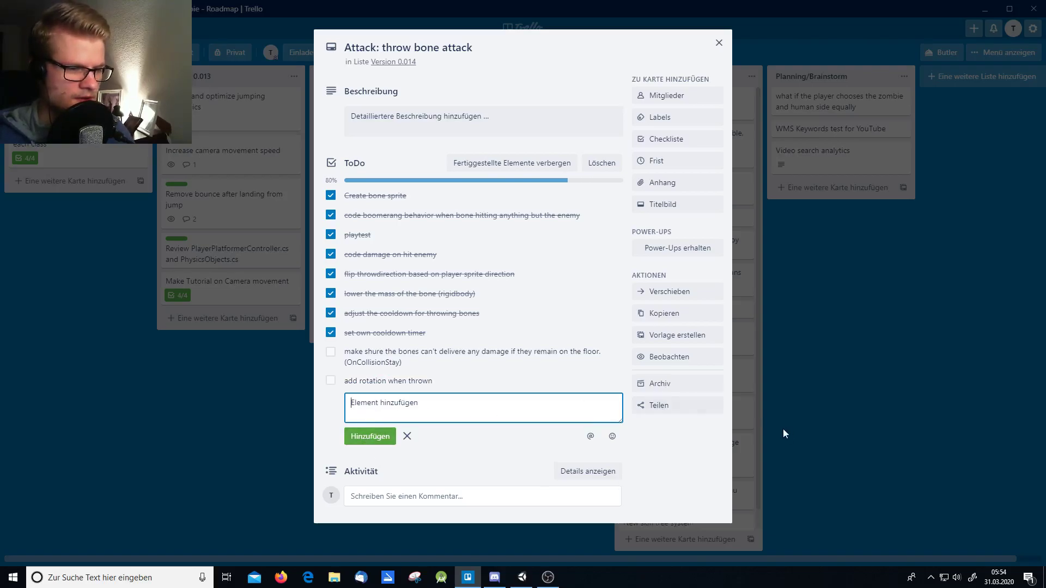
pyautogui.click(719, 42)
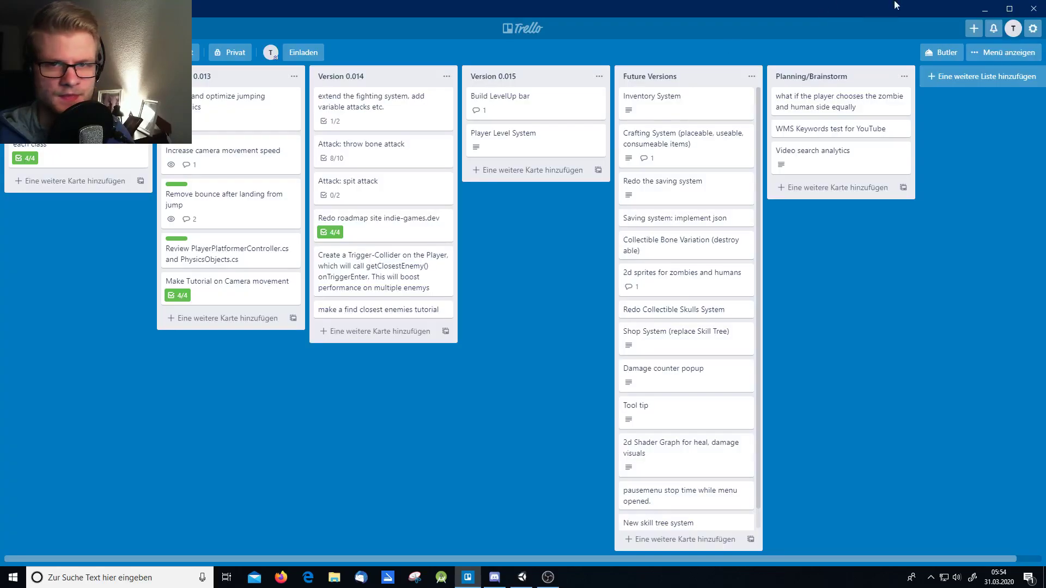
# Step: Back in Unity, playtest the level by throwing bones with F, jumping and moving right, then stop play mode
pyautogui.click(985, 10)
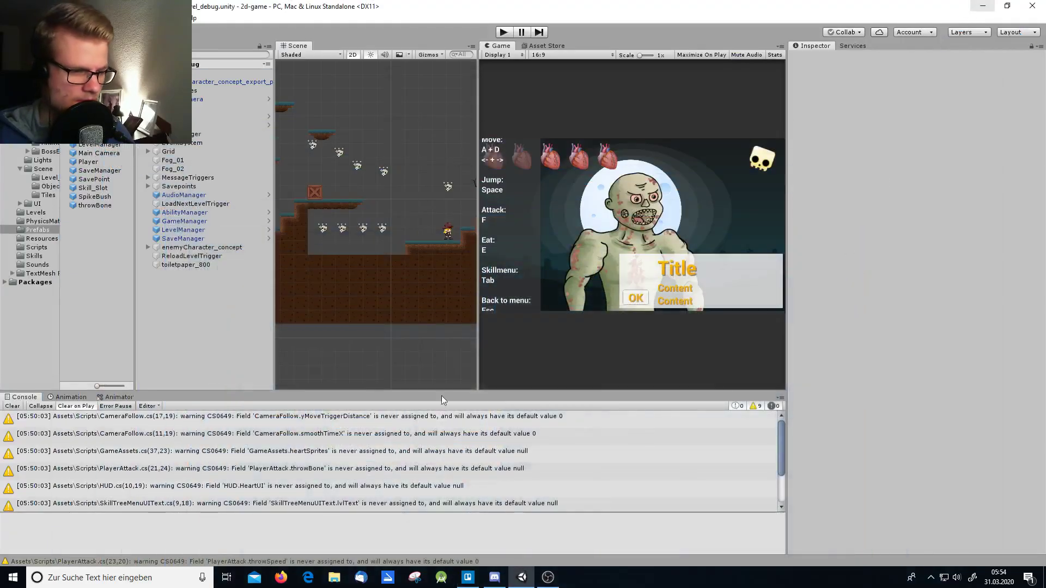
pyautogui.click(504, 33)
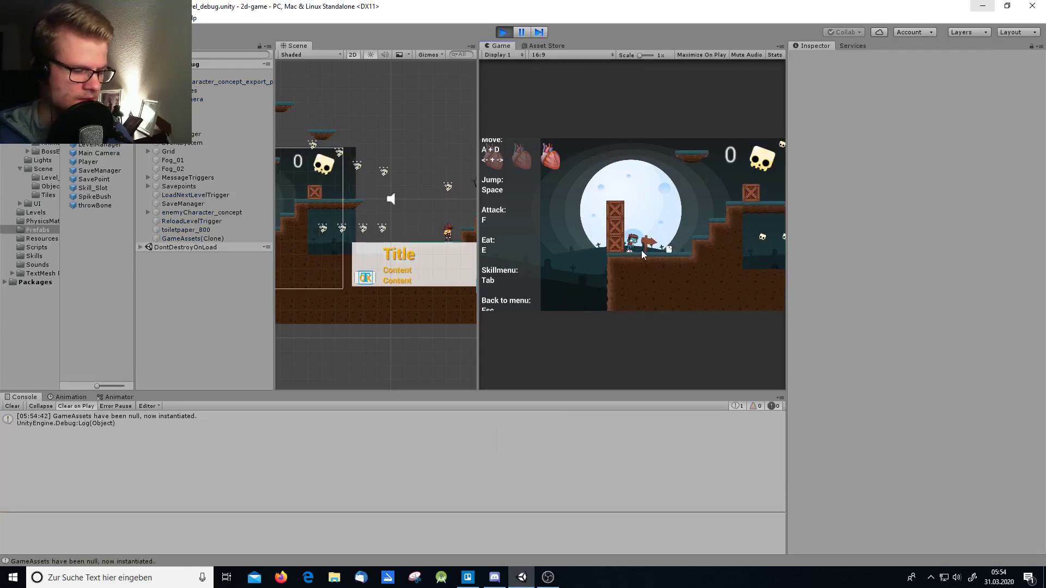
pyautogui.press('f')
pyautogui.press('space')
pyautogui.press('f')
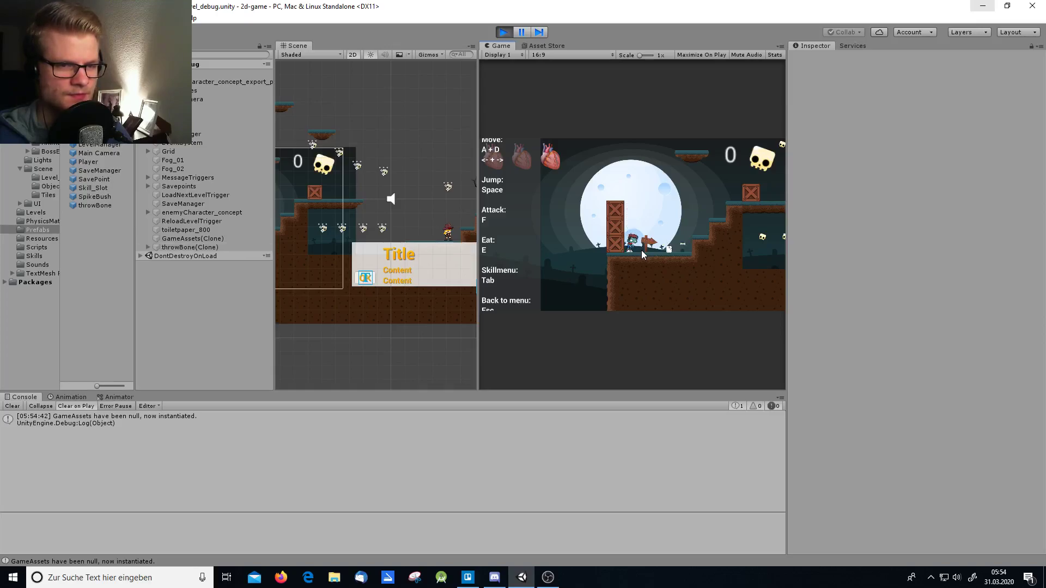
pyautogui.press('f')
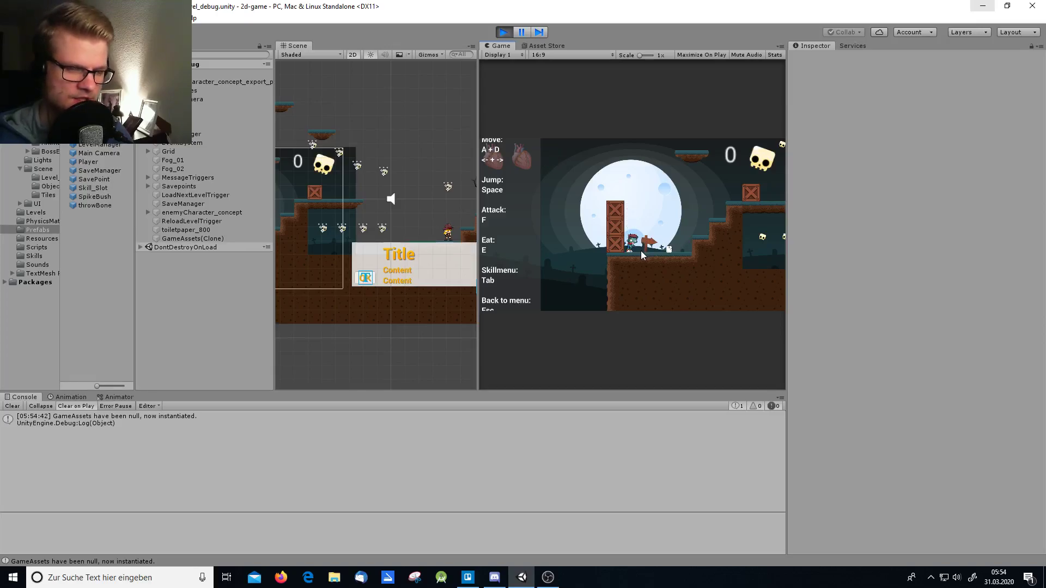
pyautogui.press('d')
pyautogui.press('space')
pyautogui.press('d')
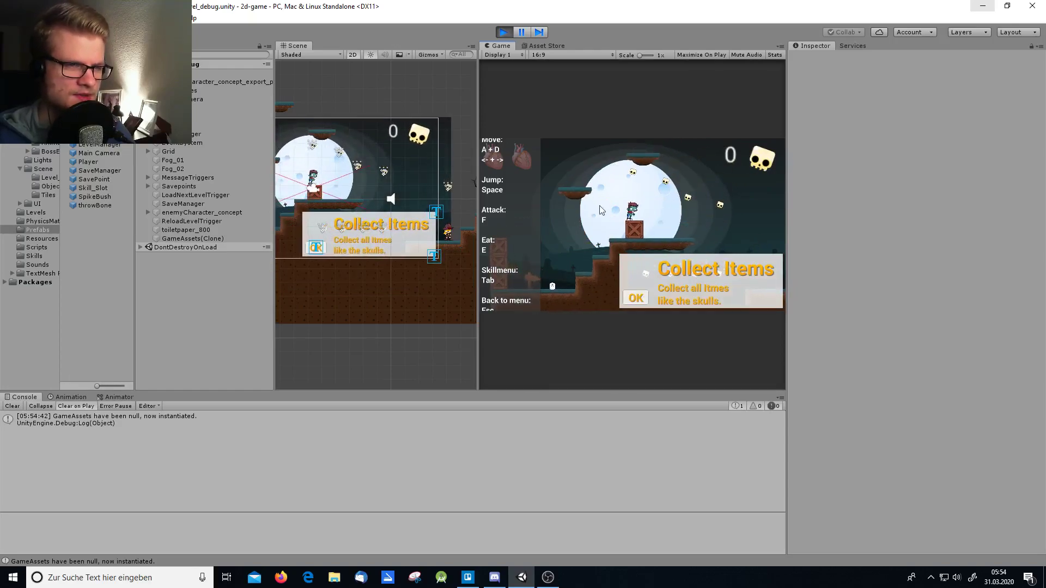
pyautogui.click(502, 32)
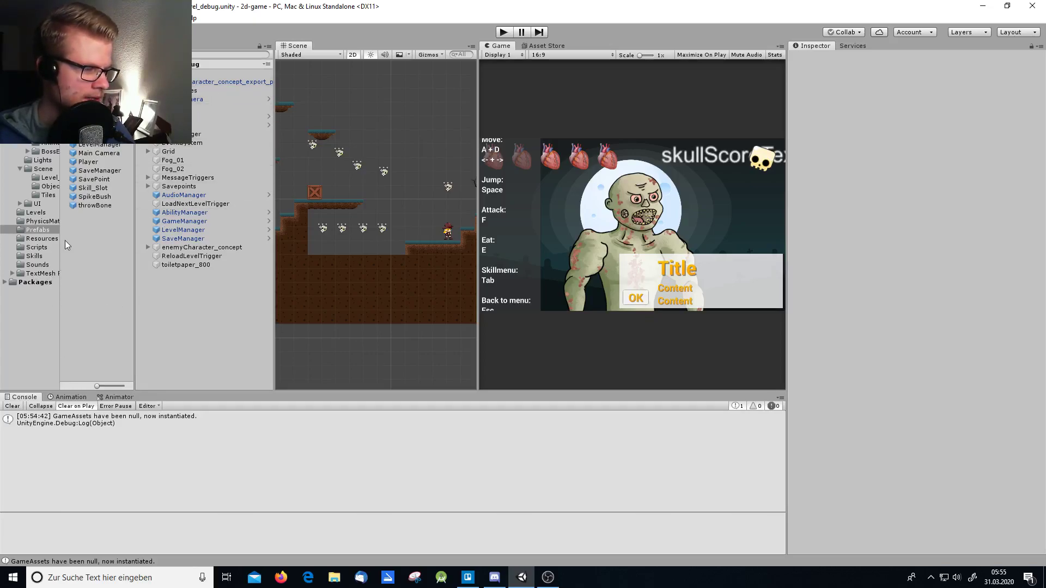
# Step: Browse from Skills to the Scripts folder and open the ThrowBone script in Visual Studio
pyautogui.click(41, 258)
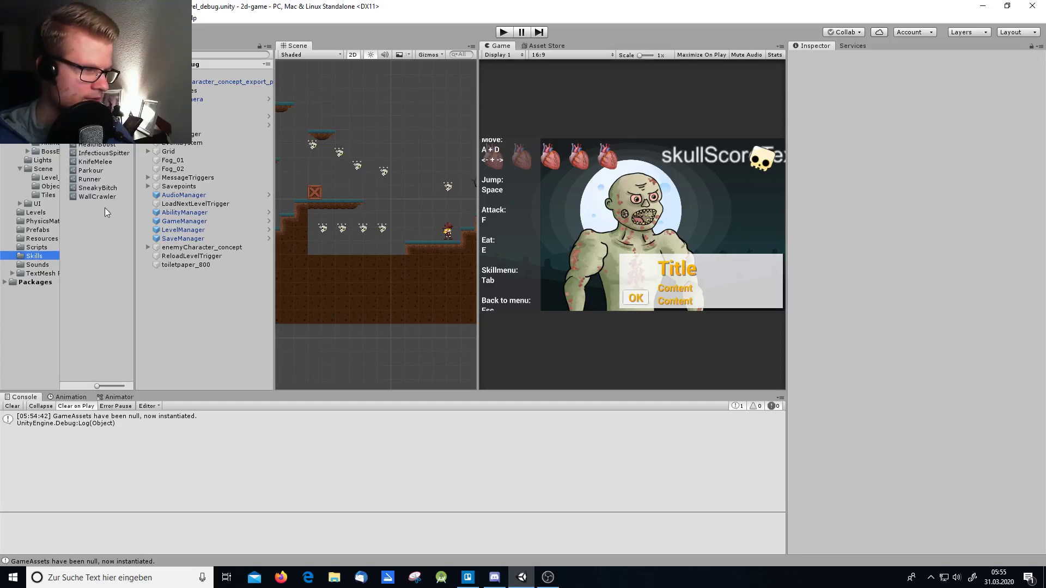
pyautogui.click(38, 248)
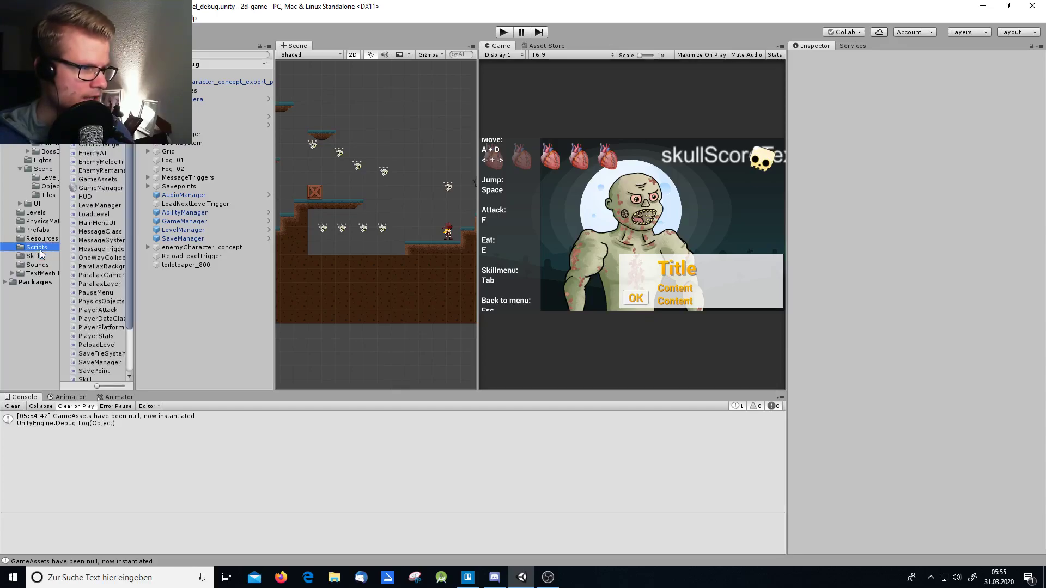
pyautogui.scroll(-3, 101, 355)
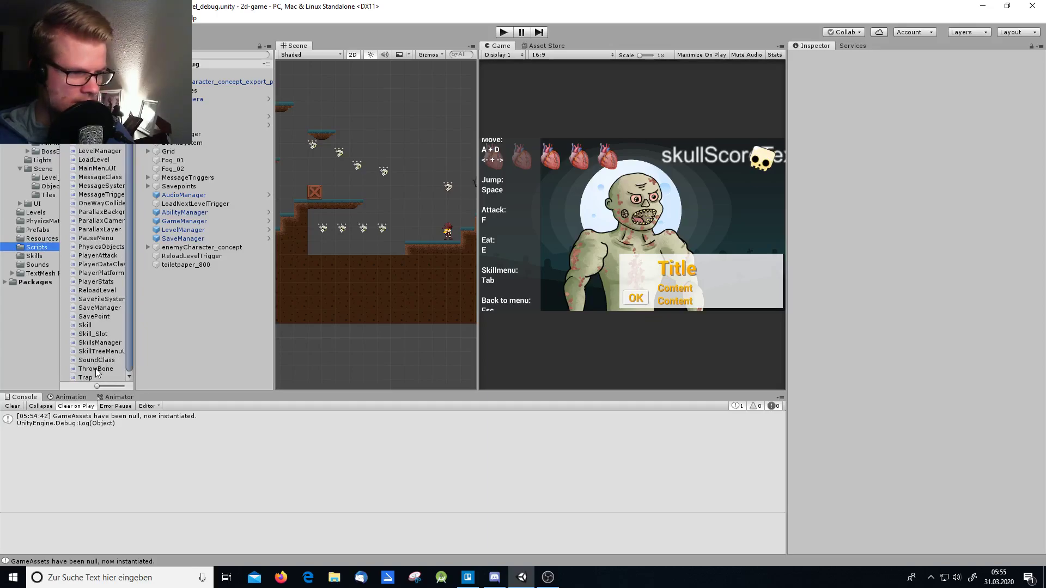
pyautogui.doubleClick(95, 368)
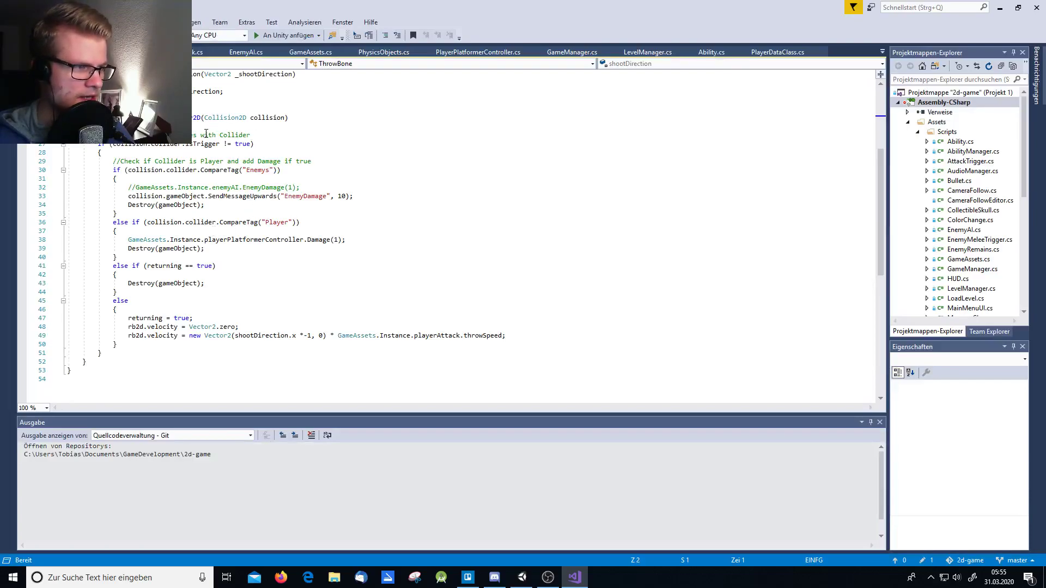
# Step: Scroll through ThrowBone.cs to review OnCollisionEnter2D's enemy, player and returning-bone handling
pyautogui.keyDown('ctrl'); pyautogui.scroll(1, 206, 133); pyautogui.keyUp('ctrl')
pyautogui.keyDown('ctrl'); pyautogui.scroll(1, 205, 134); pyautogui.keyUp('ctrl')
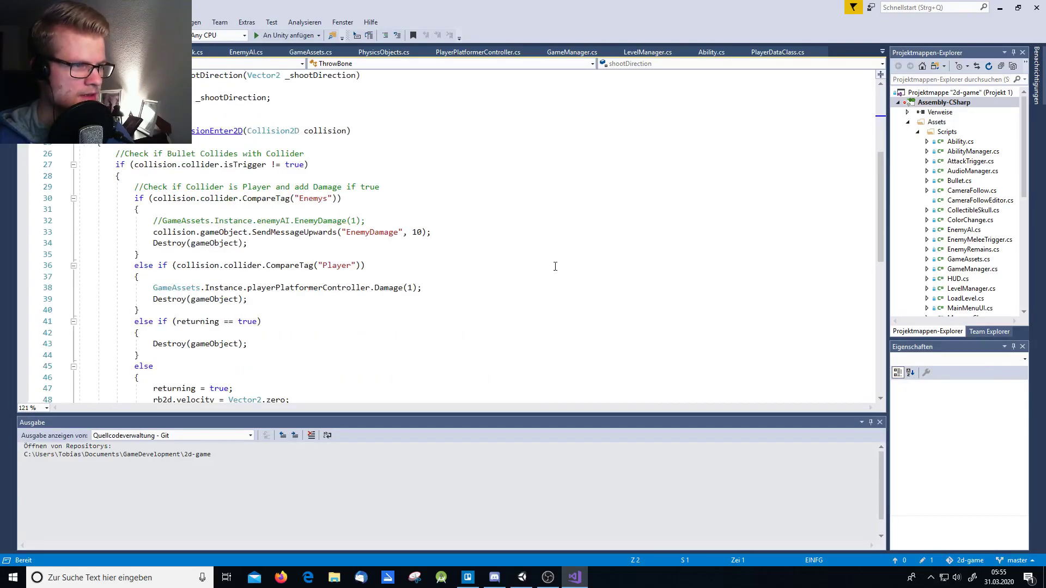
pyautogui.scroll(6, 168, 190)
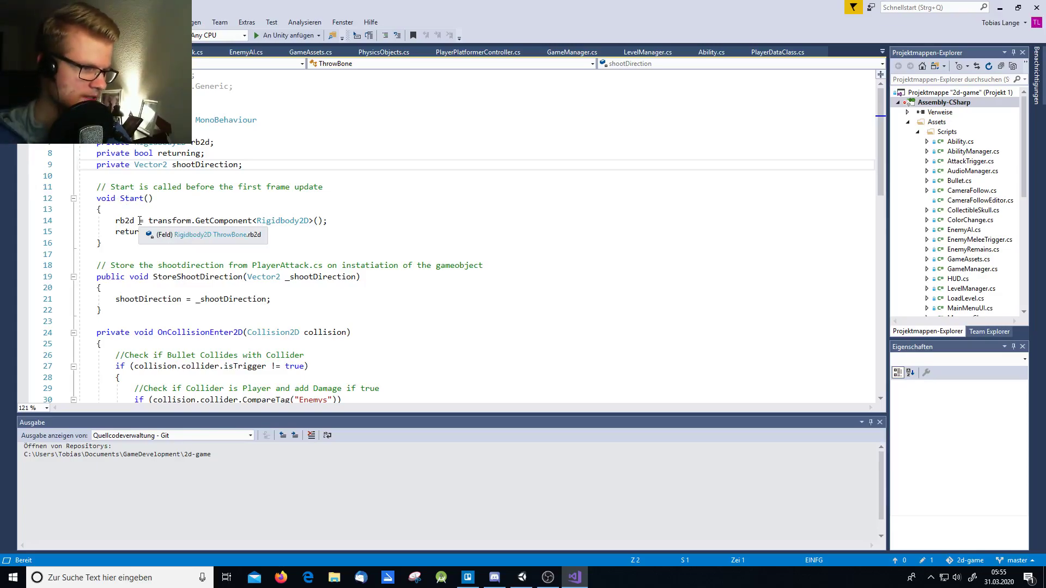
pyautogui.keyDown('ctrl'); pyautogui.scroll(1, 206, 222); pyautogui.keyUp('ctrl')
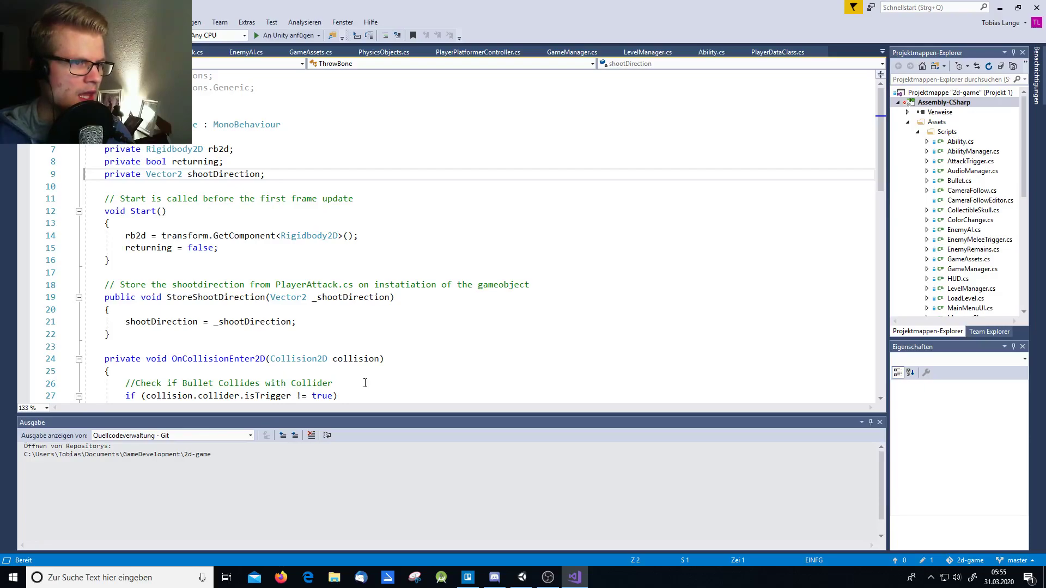
pyautogui.scroll(-7, 364, 384)
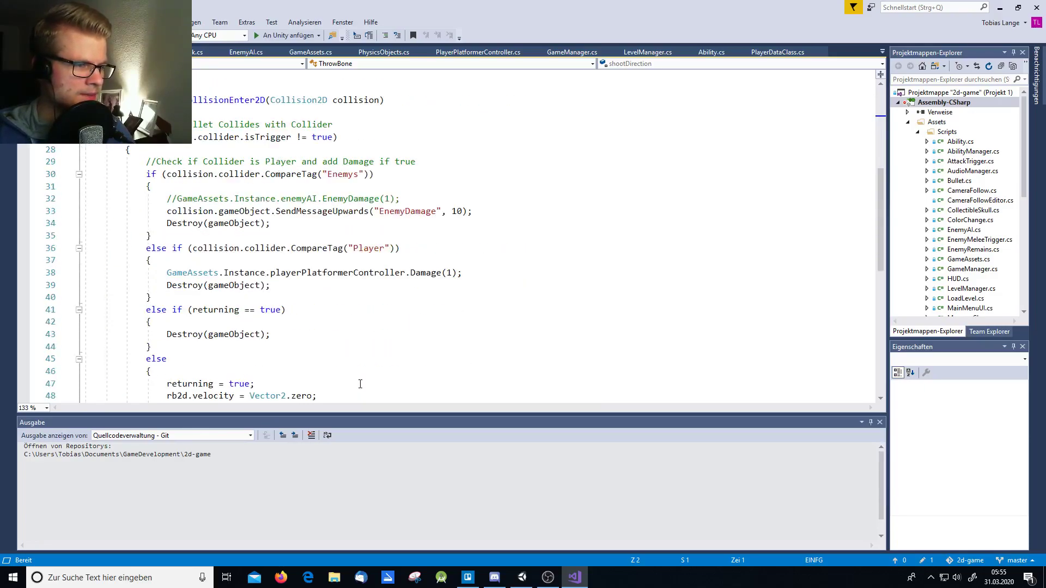
pyautogui.scroll(-4, 358, 385)
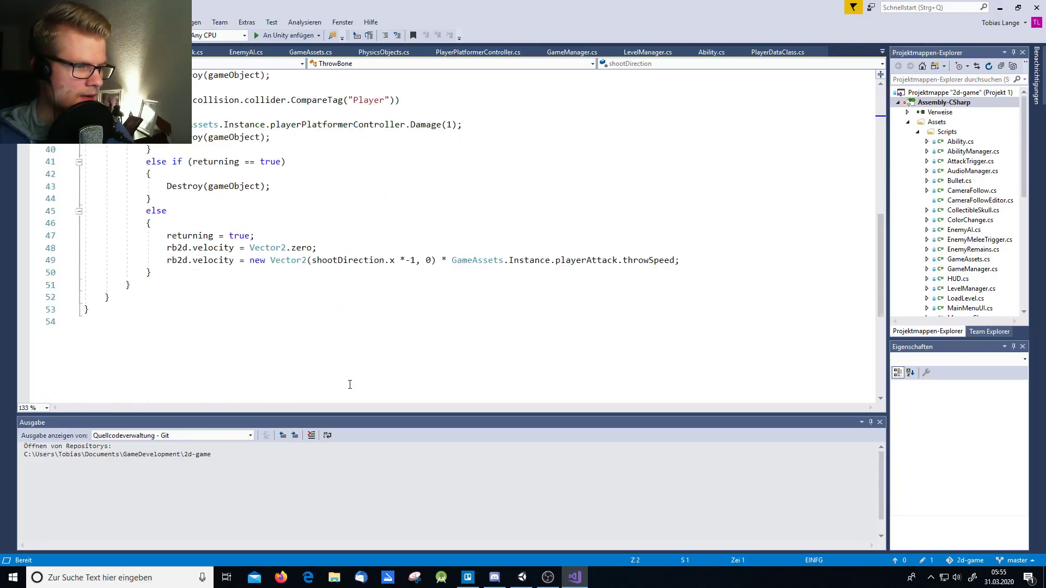
pyautogui.scroll(3, 348, 384)
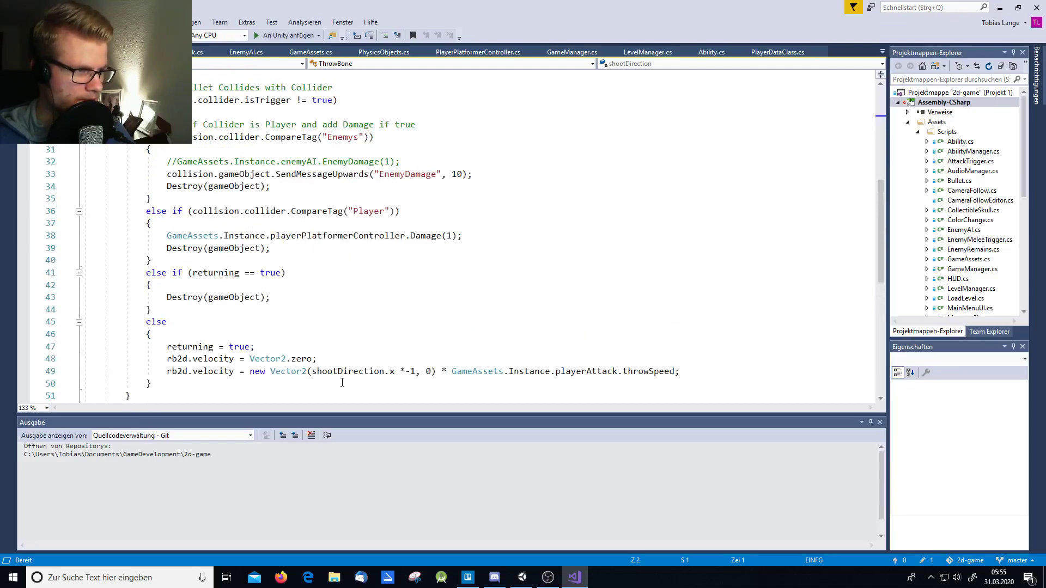
pyautogui.scroll(4, 342, 383)
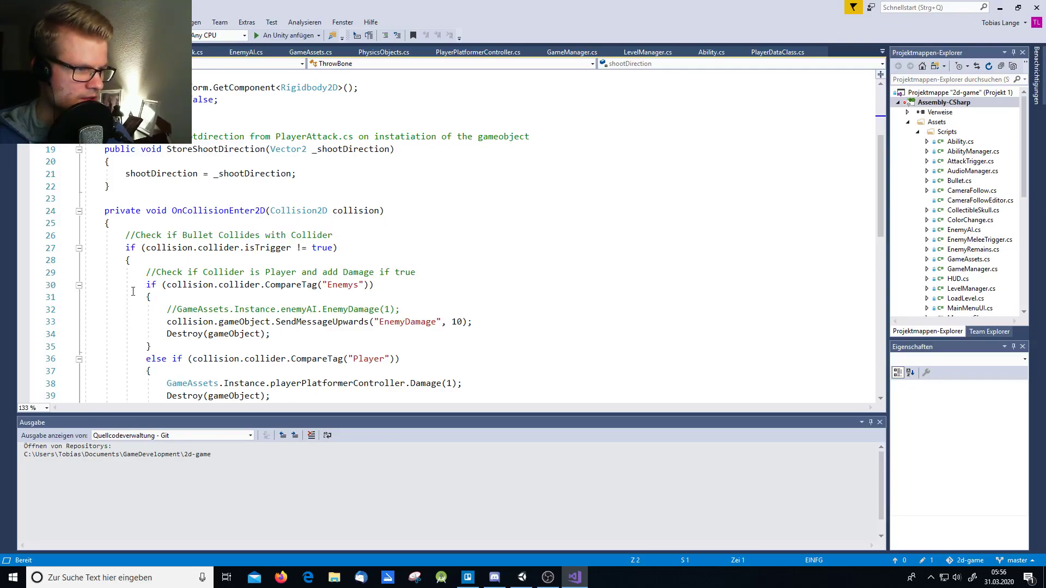
pyautogui.scroll(-6, 234, 208)
pyautogui.scroll(5, 131, 329)
pyautogui.scroll(-6, 131, 329)
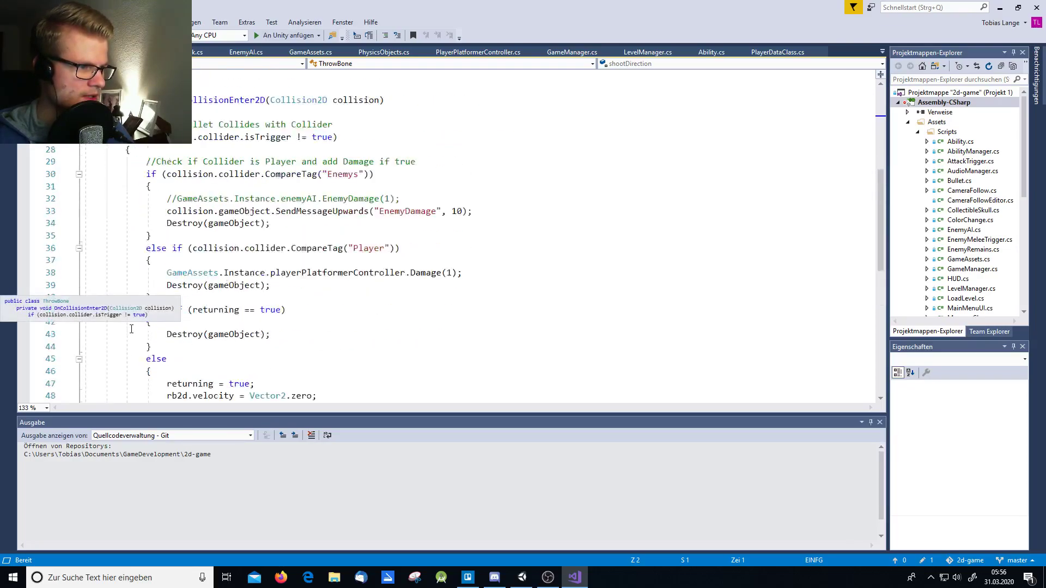
# Step: Create a private OnCollisionStay2D(Collision2D collision) method below OnCollisionEnter2D using IntelliSense
pyautogui.click(123, 300)
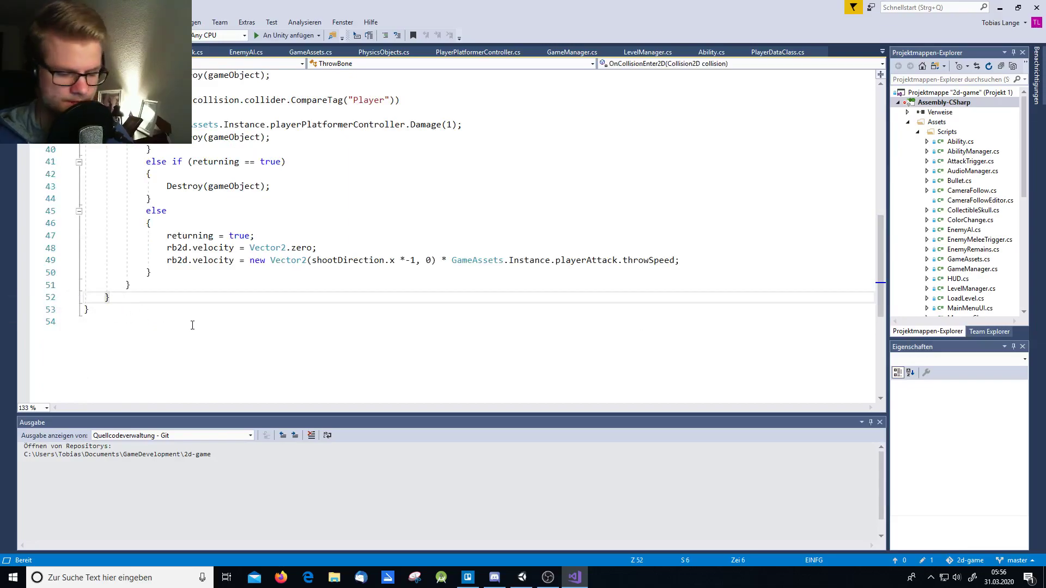
pyautogui.press('Return')
pyautogui.press('Return')
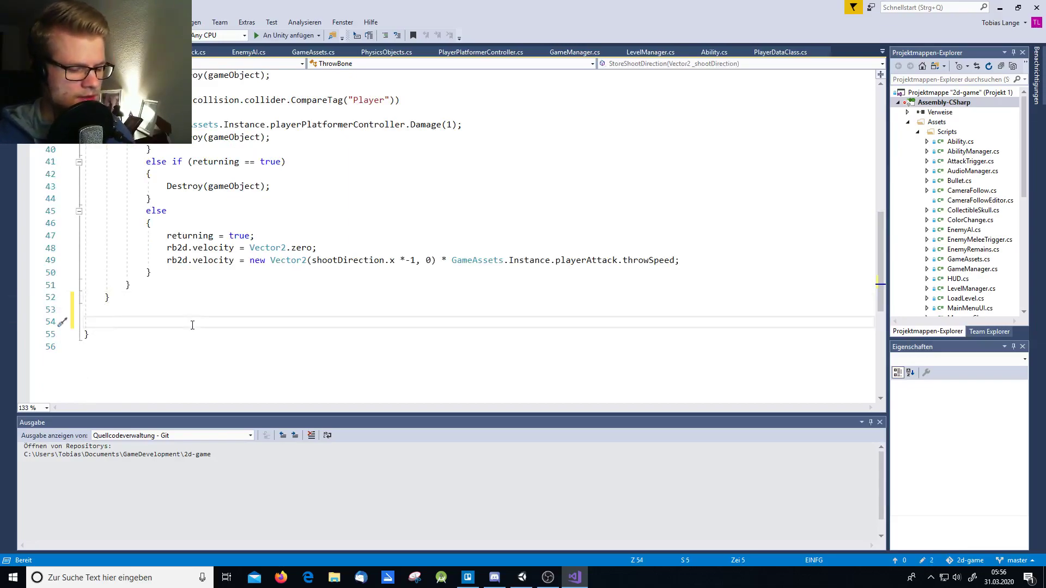
pyautogui.write('oprivate vo')
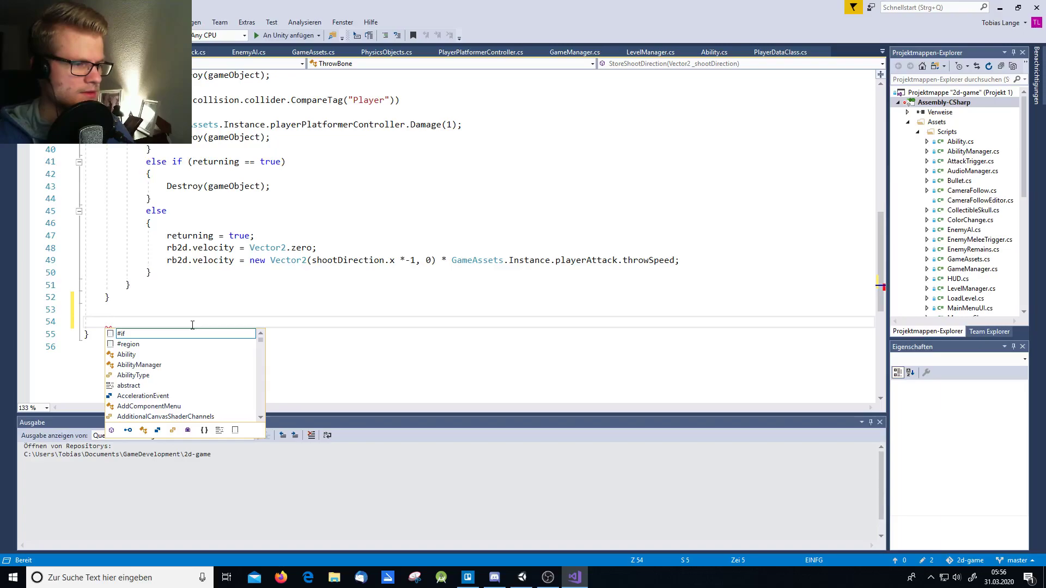
pyautogui.write('id')
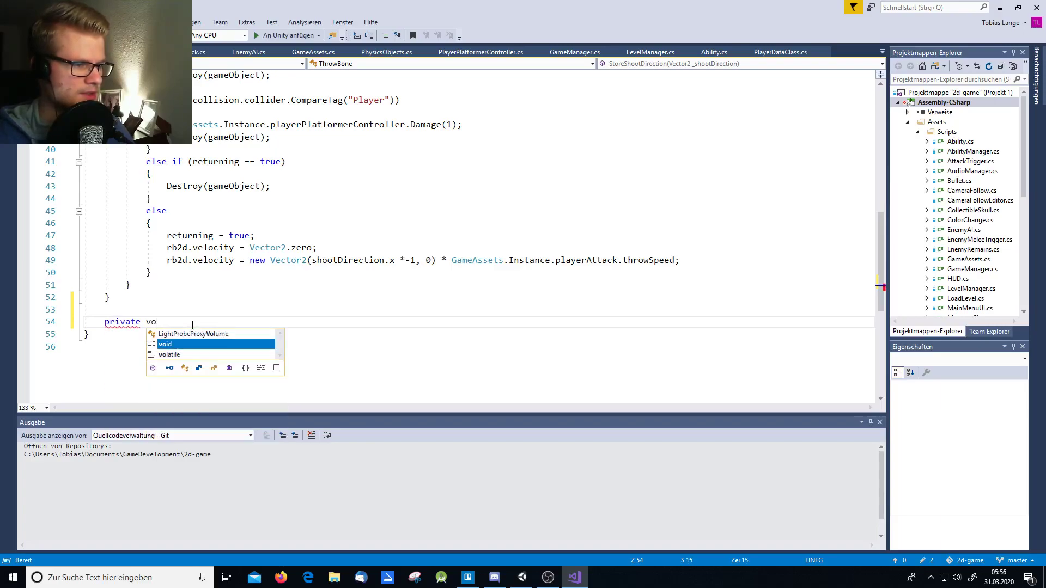
pyautogui.write(' O')
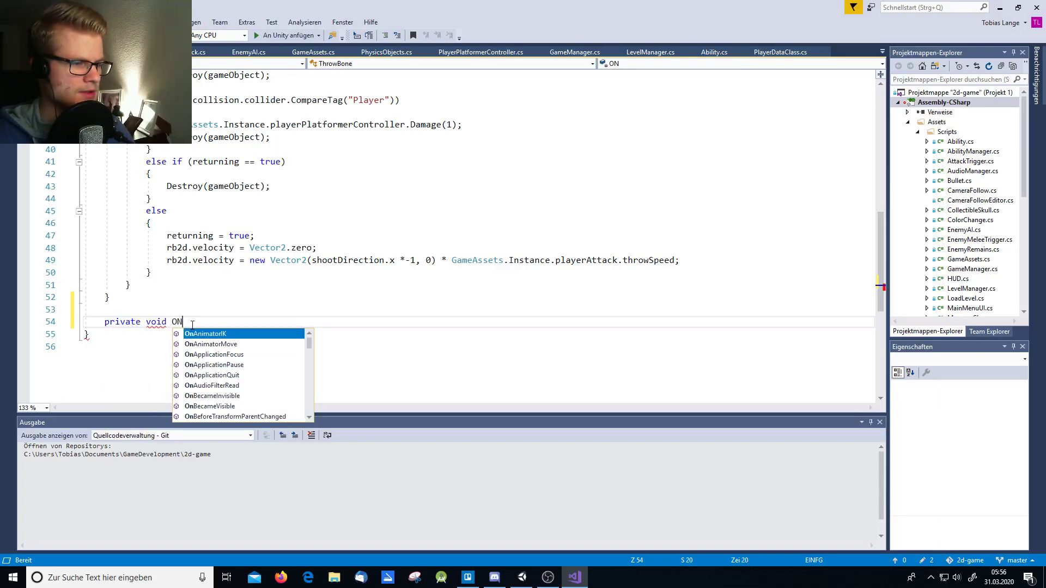
pyautogui.write('nCOll')
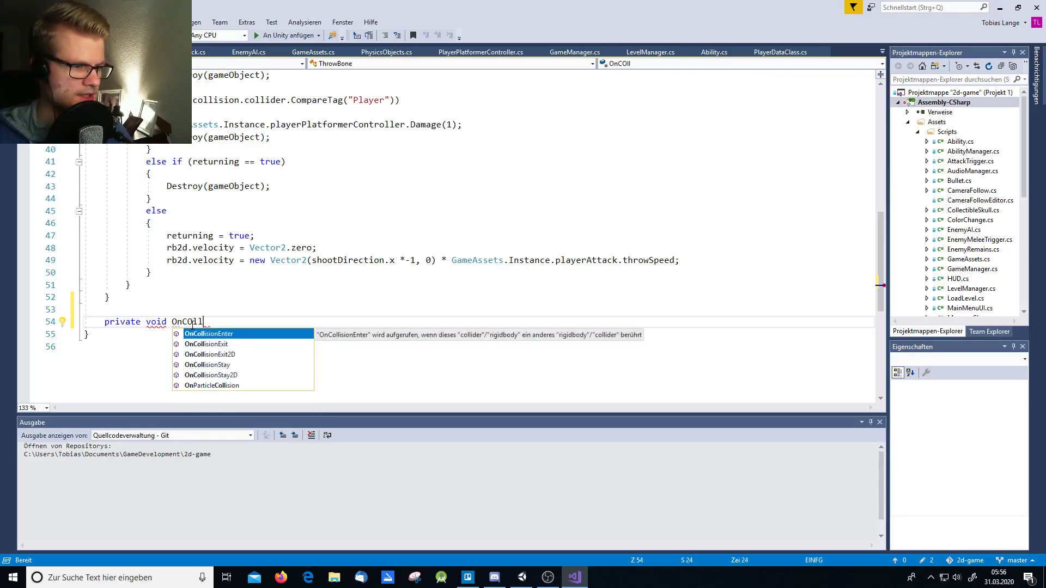
pyautogui.press('Down')
pyautogui.press('Down')
pyautogui.press('Down')
pyautogui.press('Down')
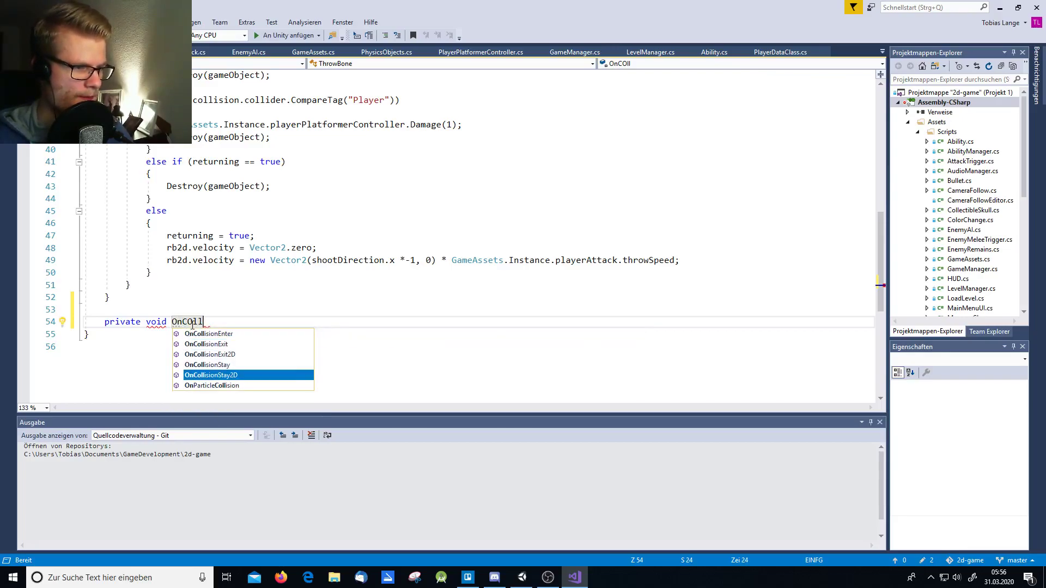
pyautogui.press('Return')
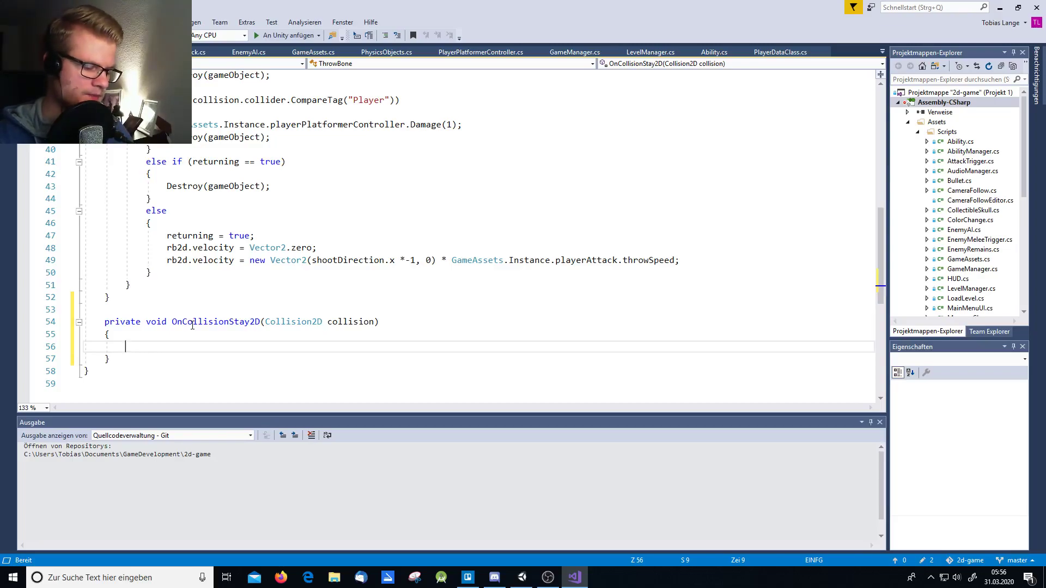
# Step: Make the method call Debug.Log("Collision Stay"), save the script, and return to Unity
pyautogui.write('Debug')
pyautogui.write('.Lo')
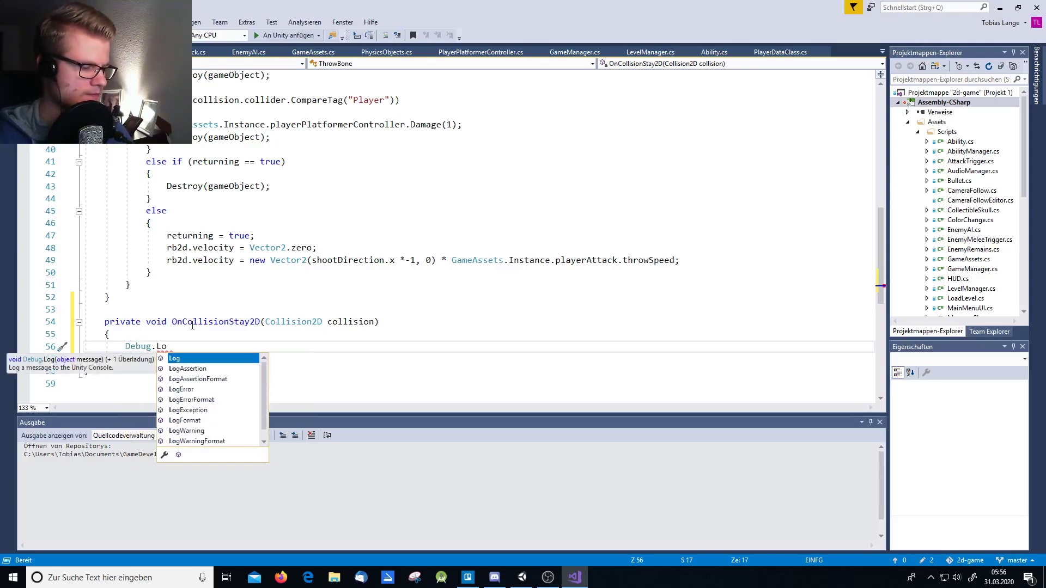
pyautogui.press('Tab')
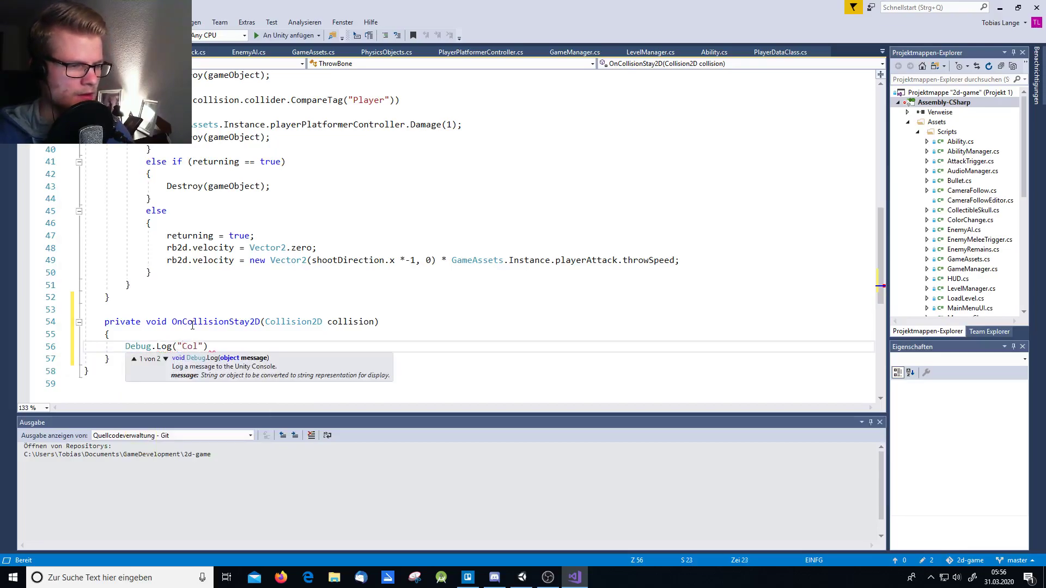
pyautogui.write('("Colli')
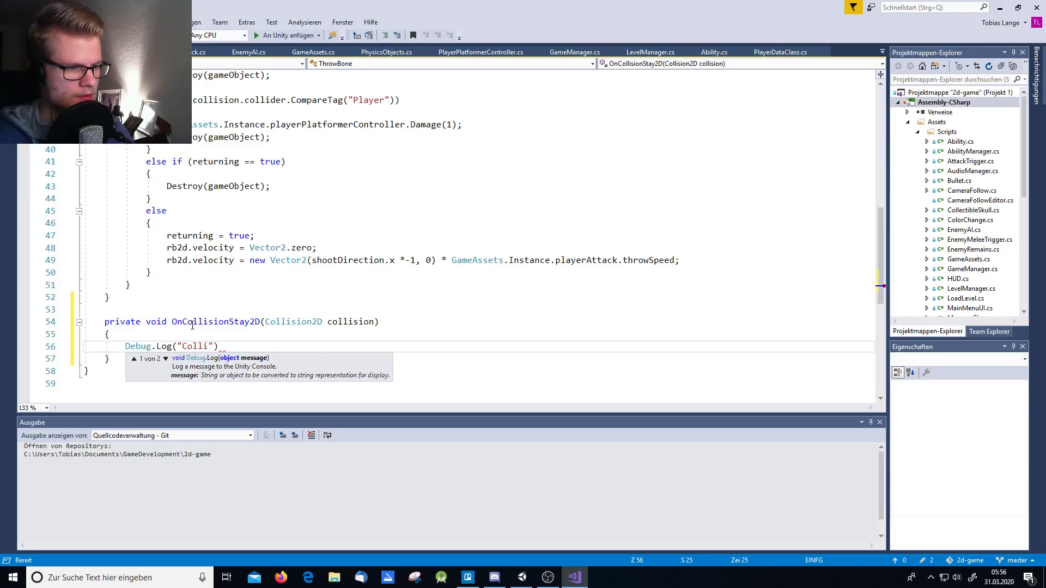
pyautogui.write('sion Stay')
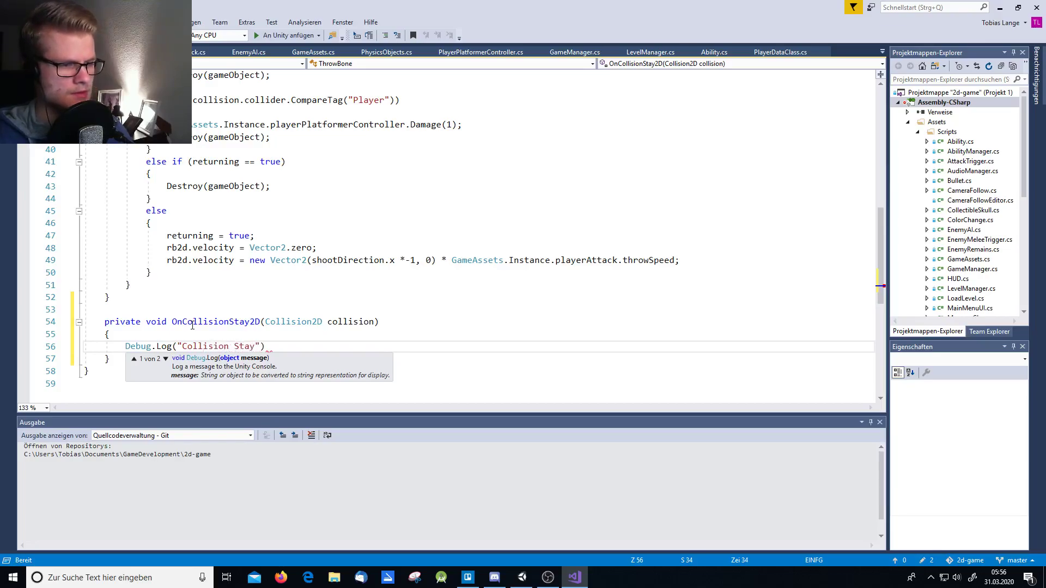
pyautogui.write('")')
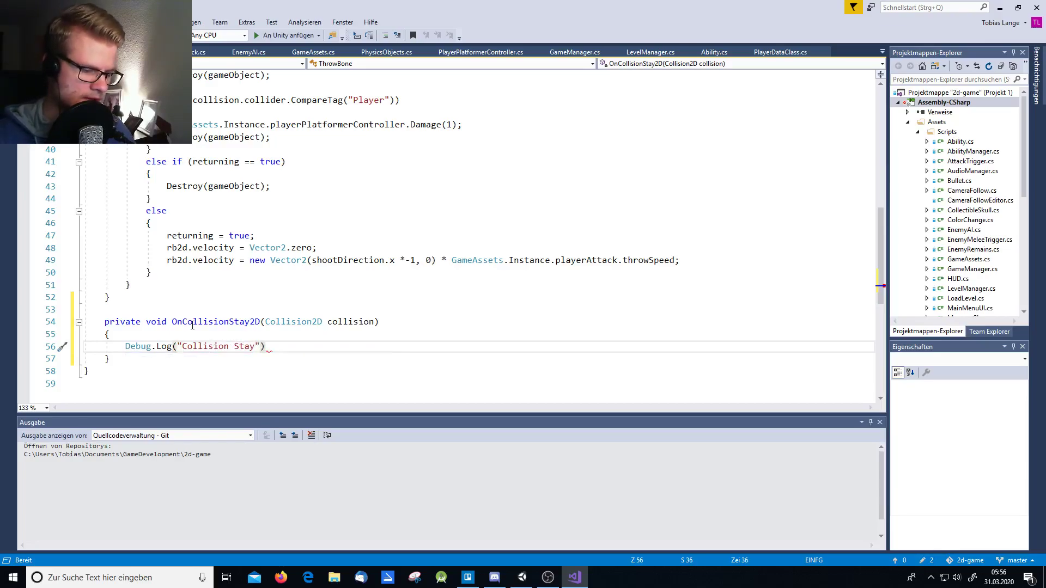
pyautogui.write(';')
pyautogui.hotkey('ctrl', 's')
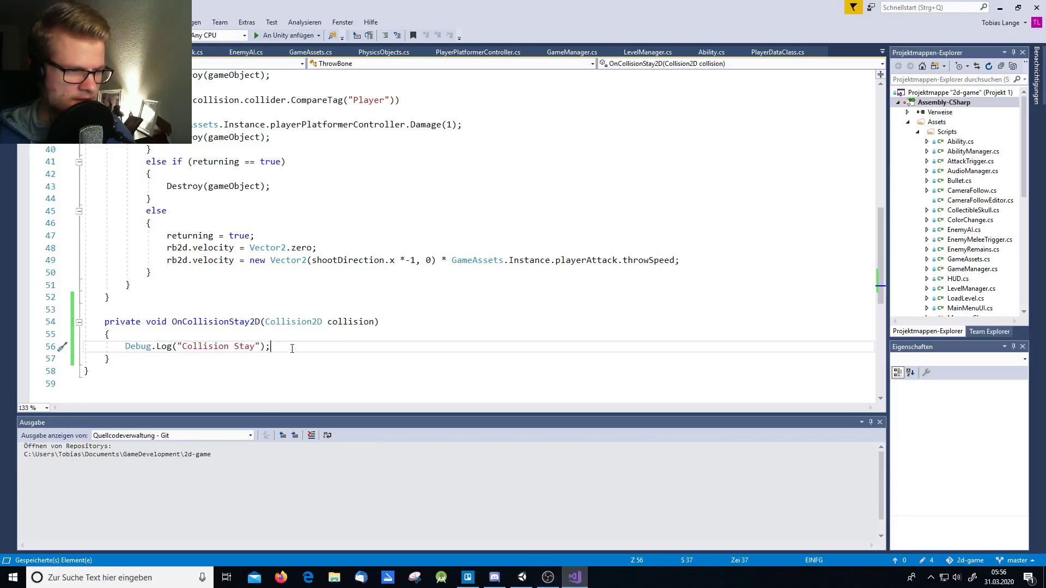
pyautogui.click(522, 578)
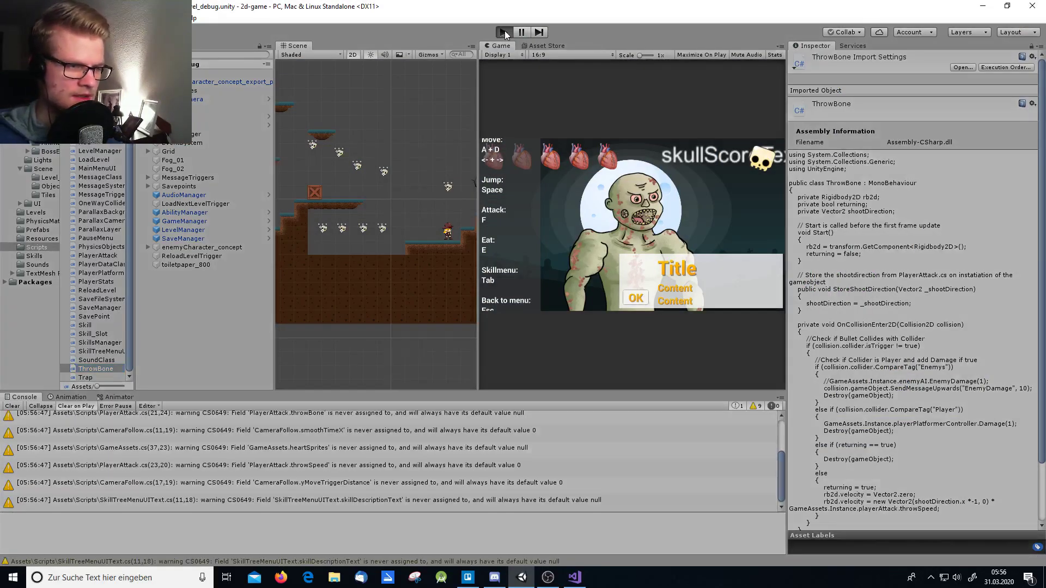
# Step: Run the level, walk the player left and right, jump and throw bones to trigger Collision Stay logs
pyautogui.click(504, 32)
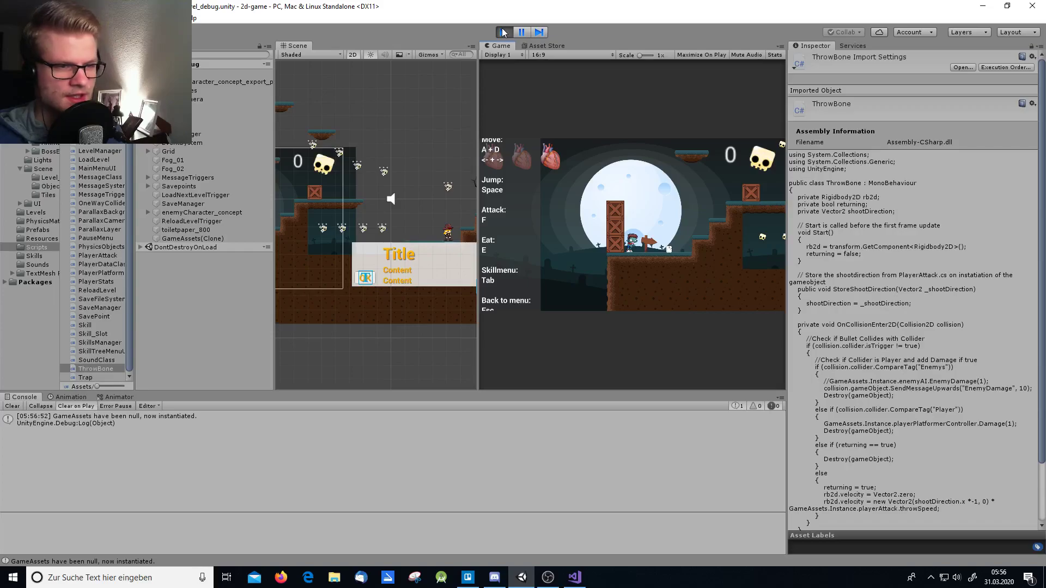
pyautogui.press('d')
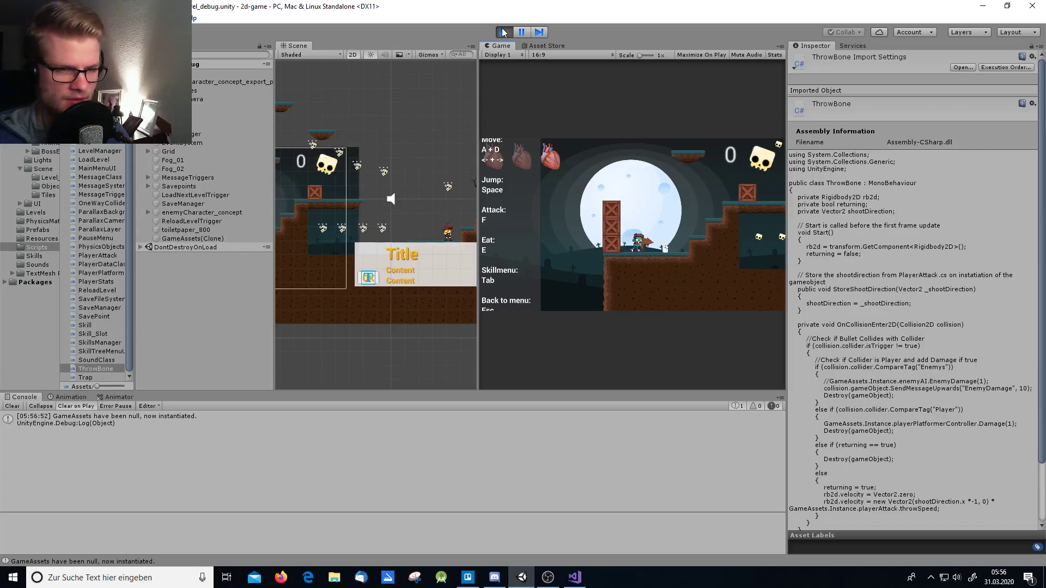
pyautogui.press('d')
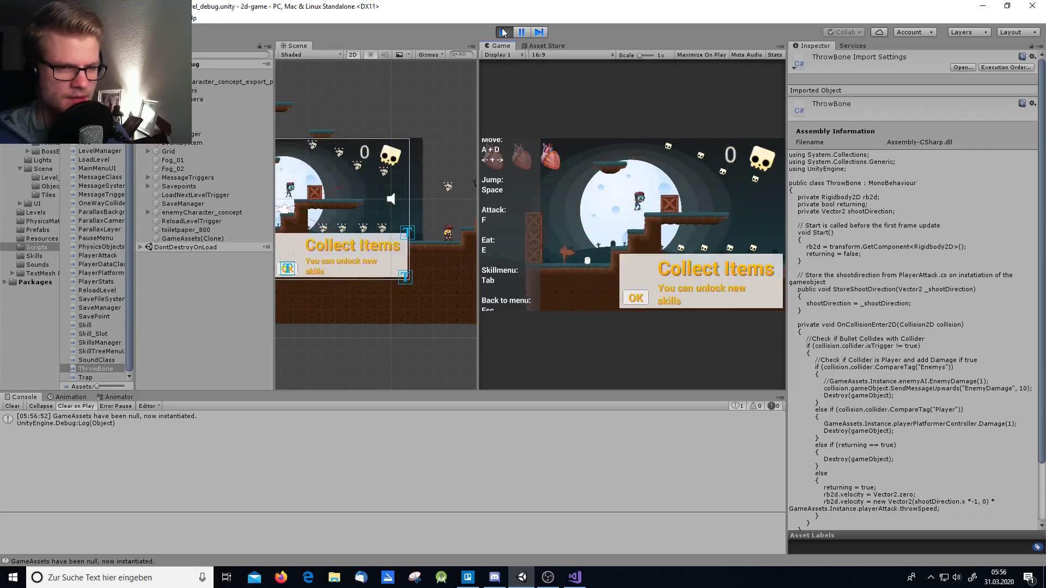
pyautogui.press('d')
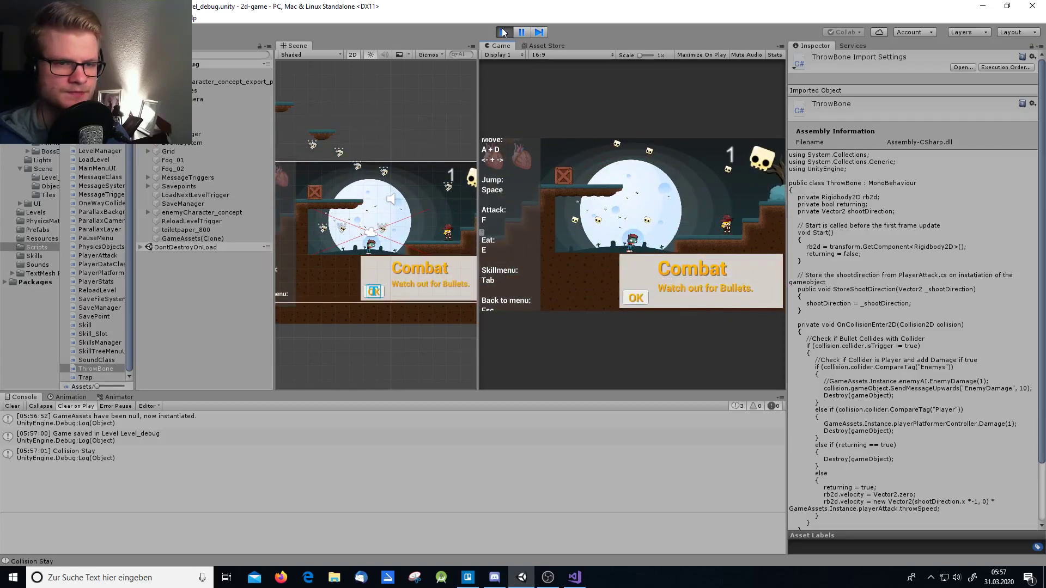
pyautogui.press('a')
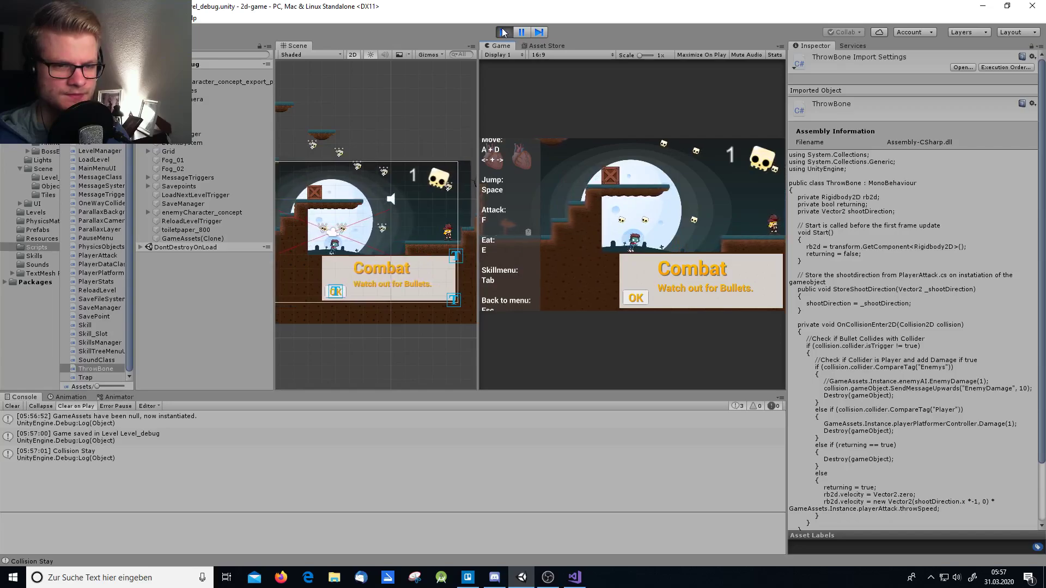
pyautogui.press('f')
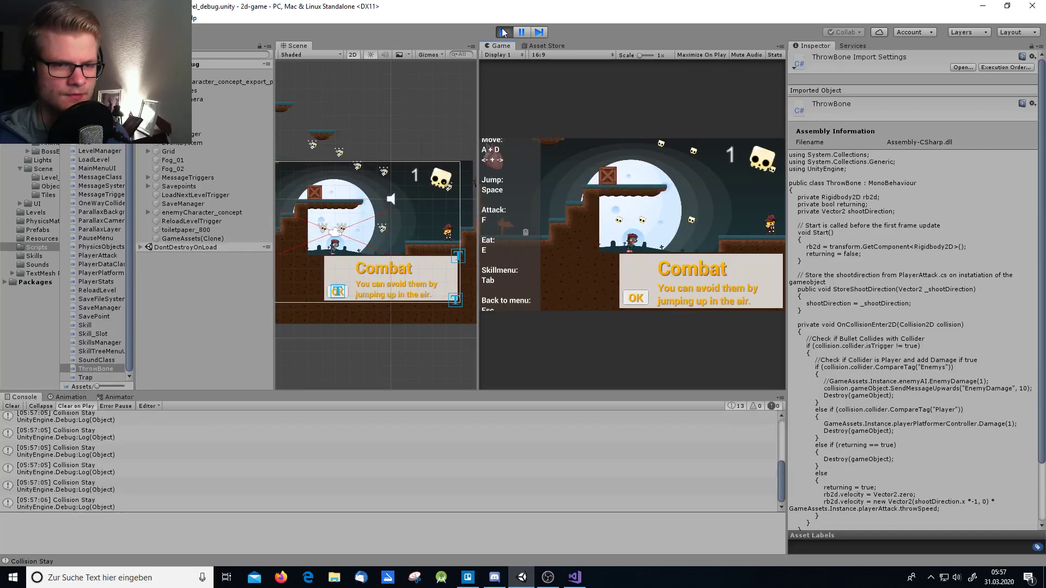
pyautogui.press('f')
pyautogui.press('space')
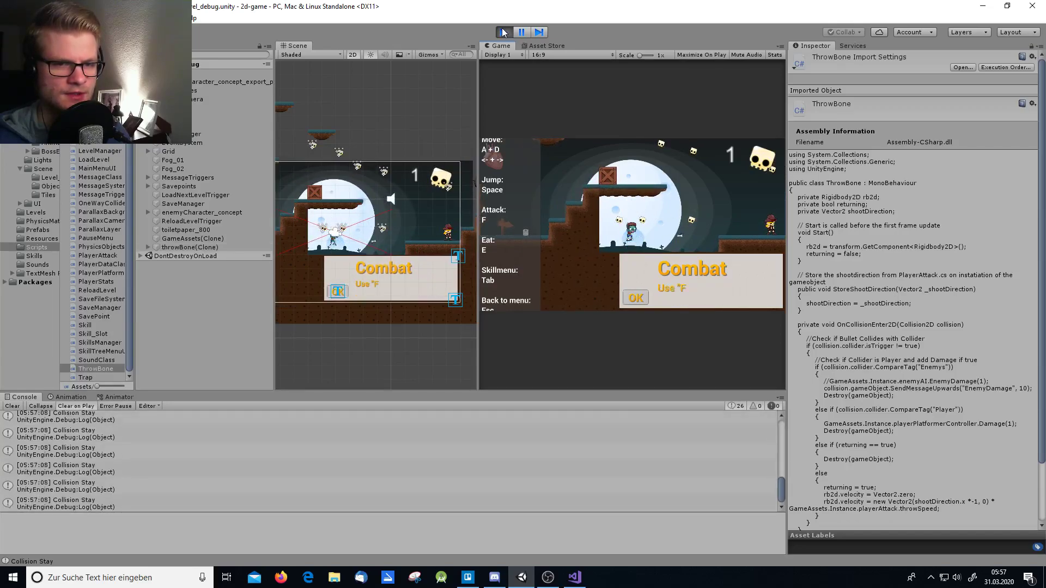
pyautogui.press('d')
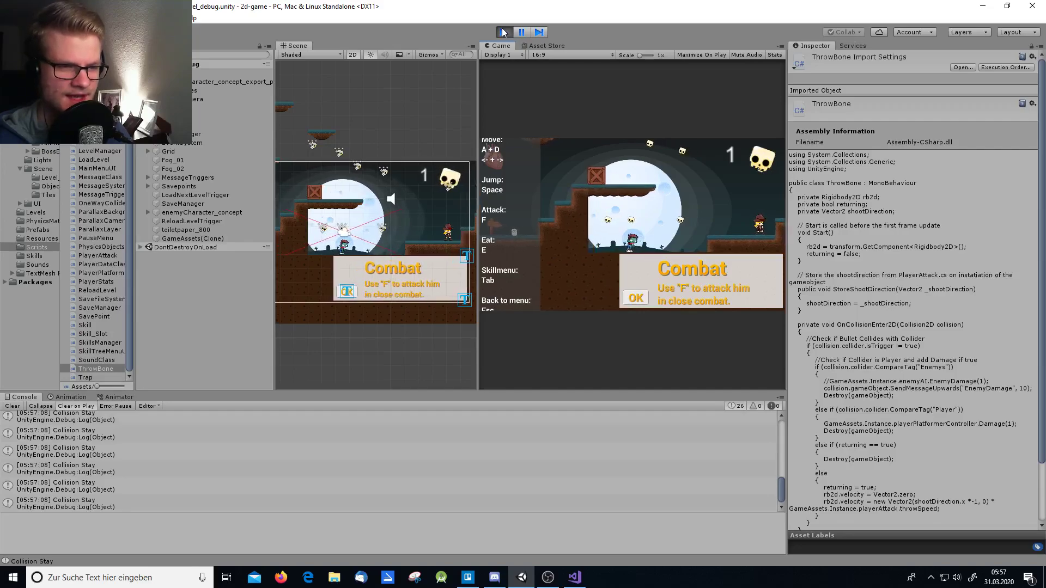
pyautogui.press('d')
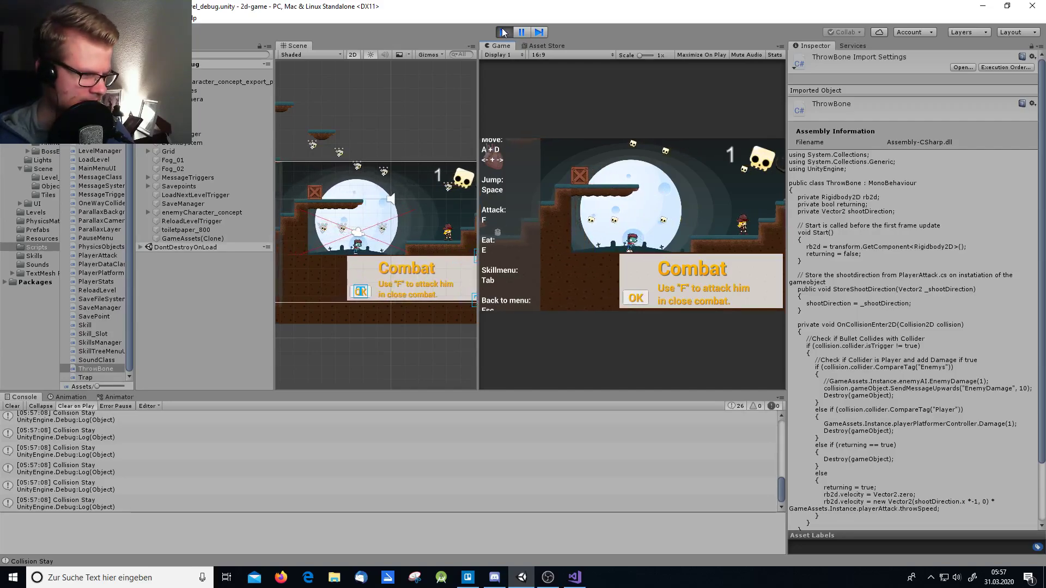
pyautogui.press('d')
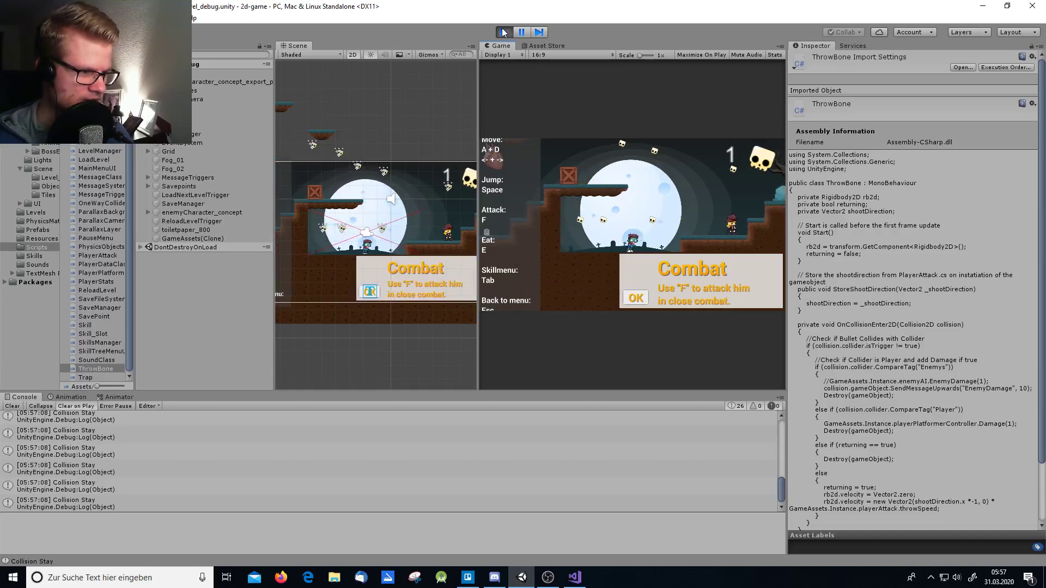
pyautogui.press('a')
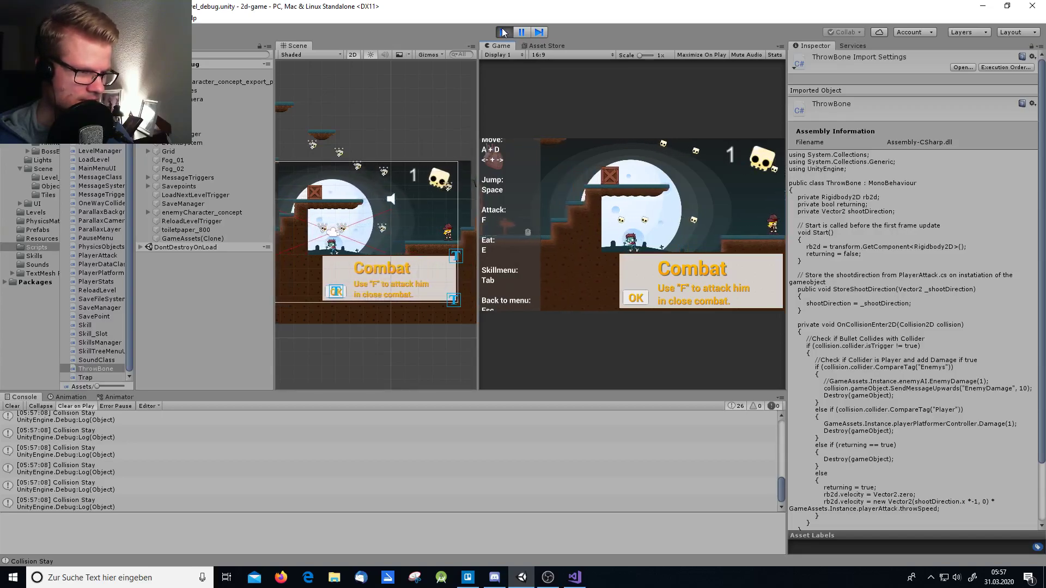
pyautogui.scroll(10, 391, 469)
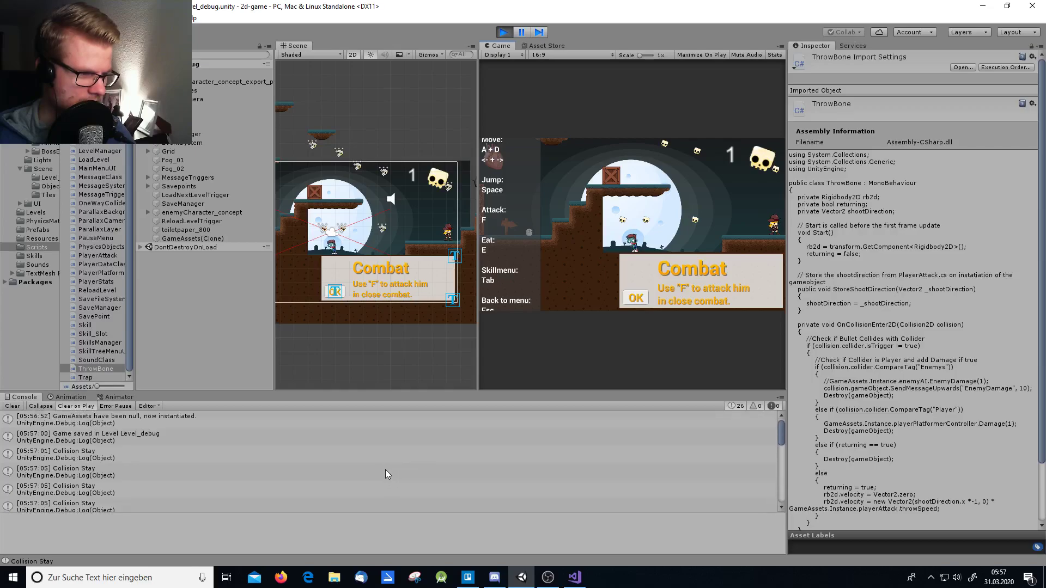
pyautogui.scroll(-10, 385, 469)
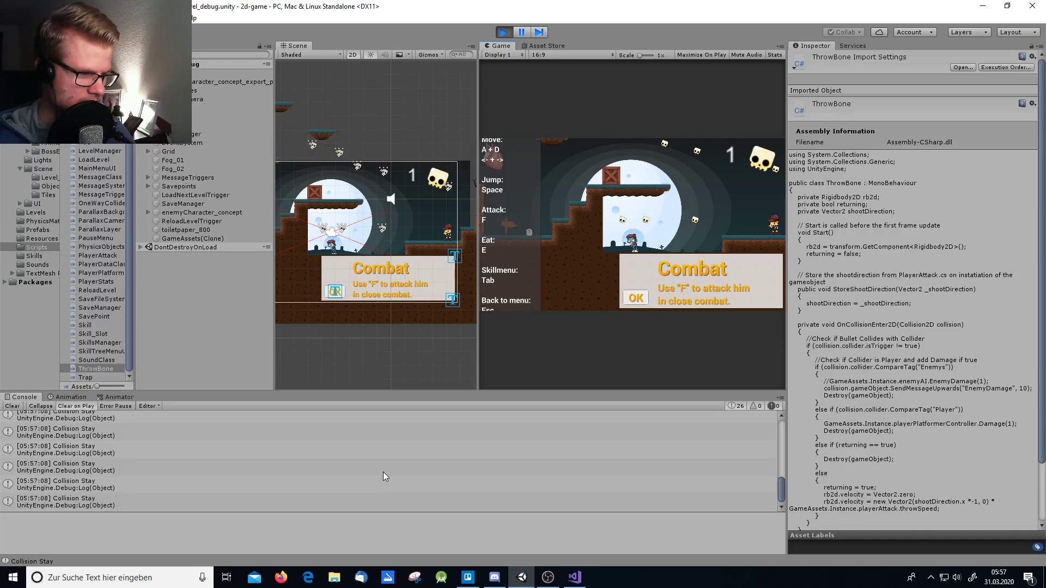
pyautogui.scroll(10, 384, 472)
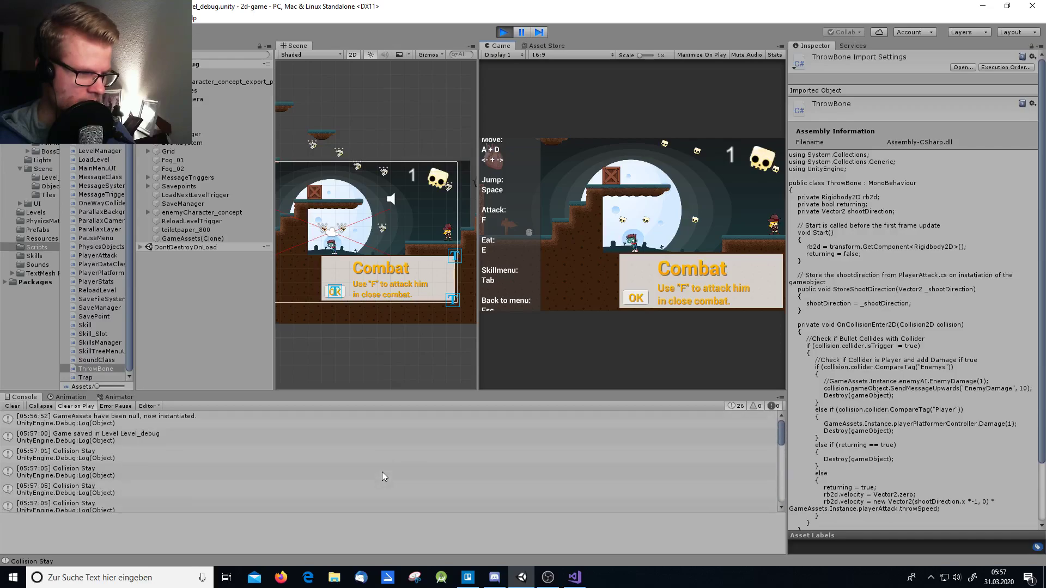
# Step: Walk right along the ledges, knock down the zombie with bones, and eat its corpse for a heart
pyautogui.press('d')
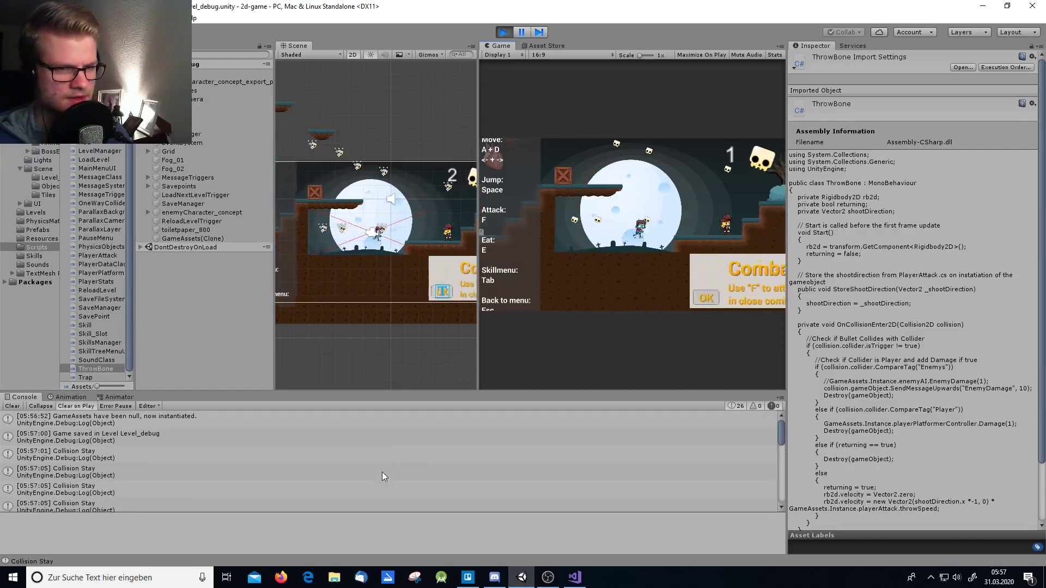
pyautogui.press('d')
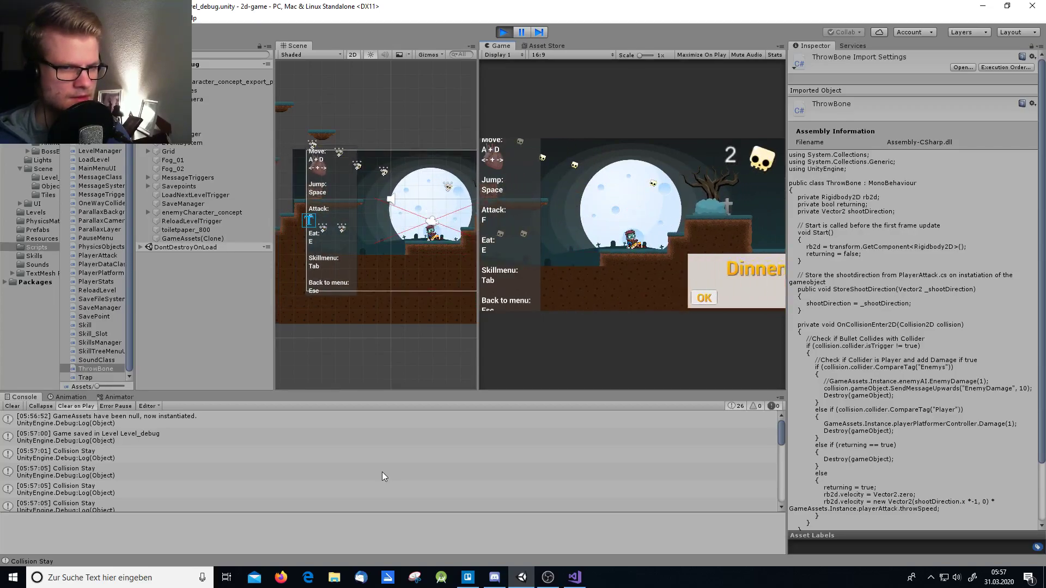
pyautogui.press('d')
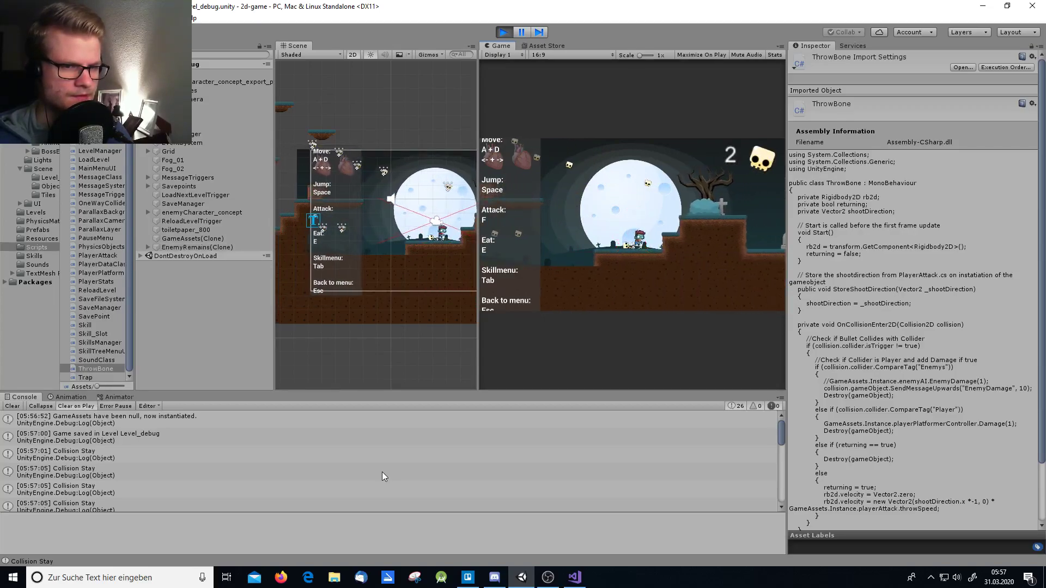
pyautogui.press('d')
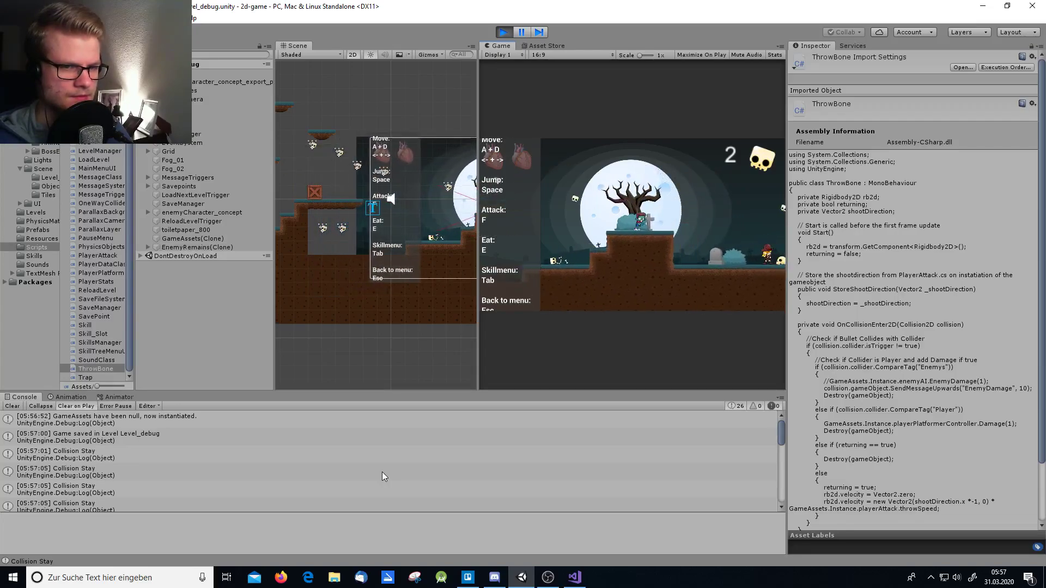
pyautogui.press('d')
pyautogui.press('f')
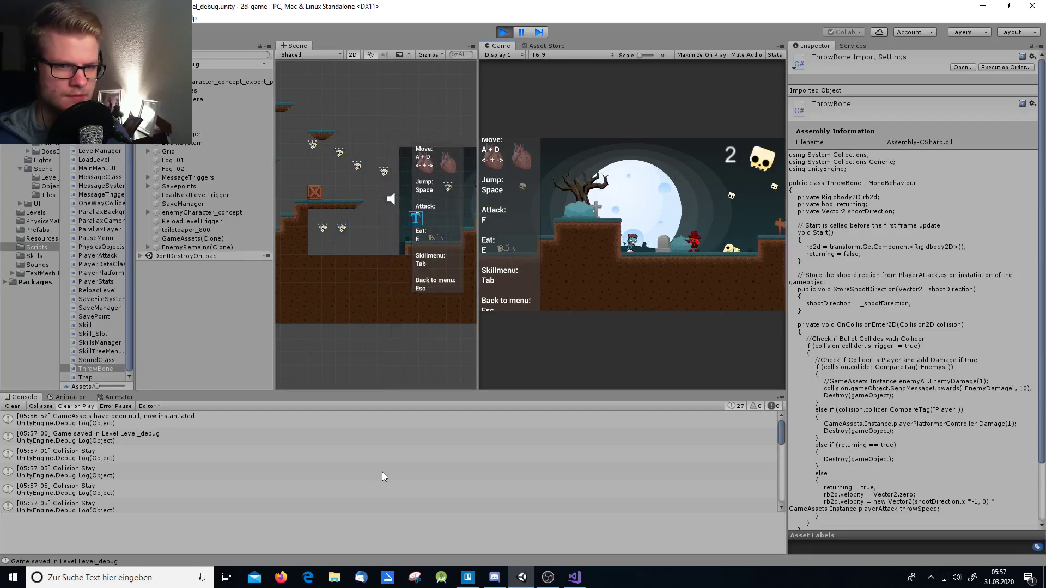
pyautogui.press('f')
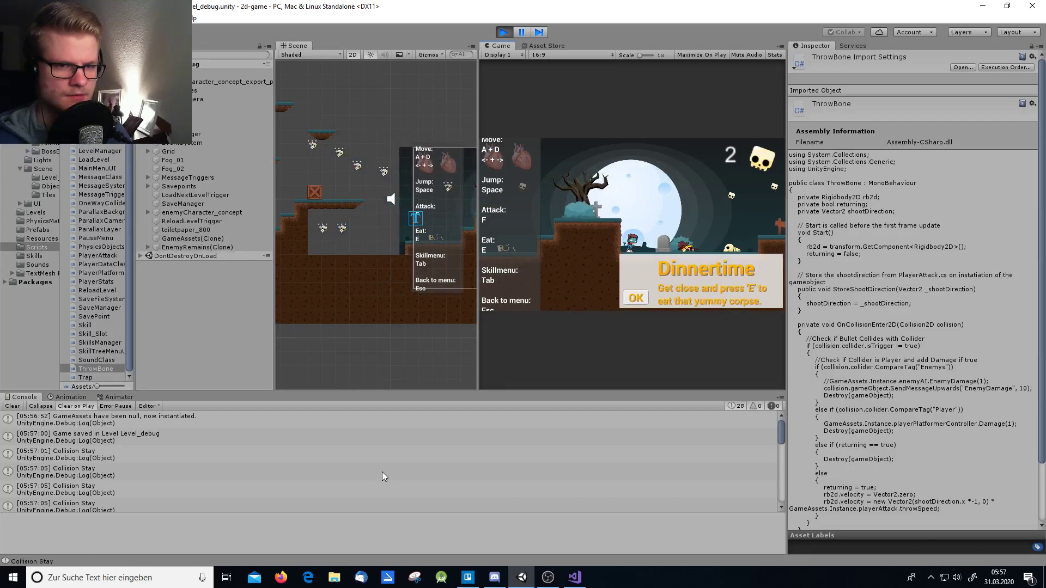
pyautogui.press('d')
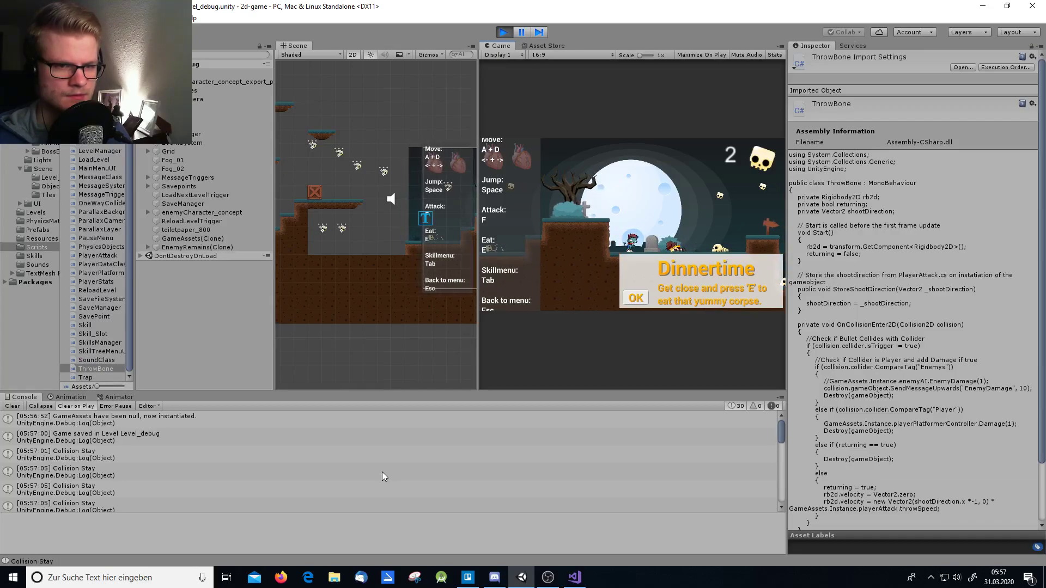
pyautogui.press('d')
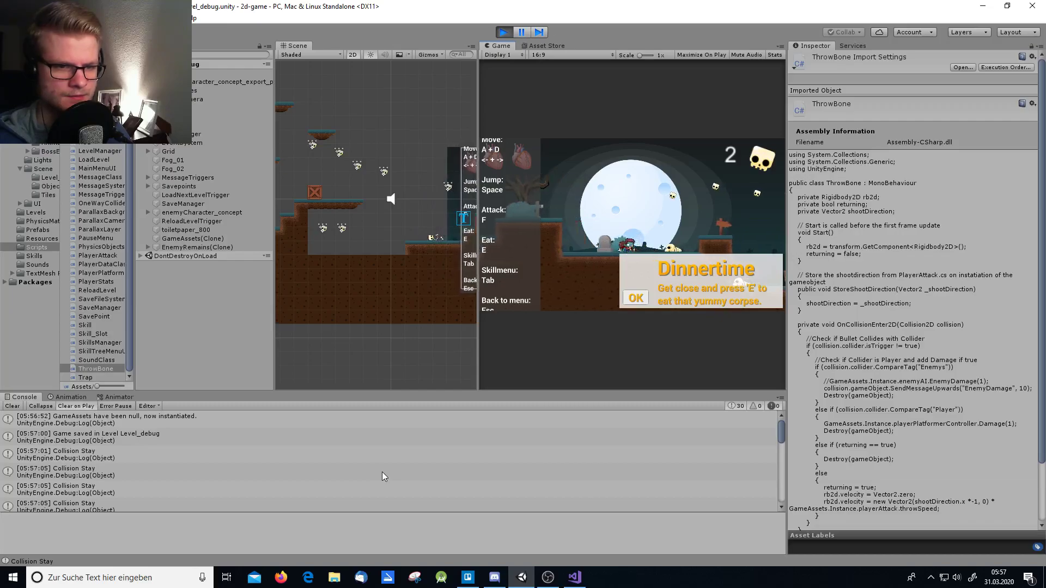
pyautogui.press('e')
# Step: Jump and throw bones, run right, and kill the enemy by the tree with several bone throws
pyautogui.press('space')
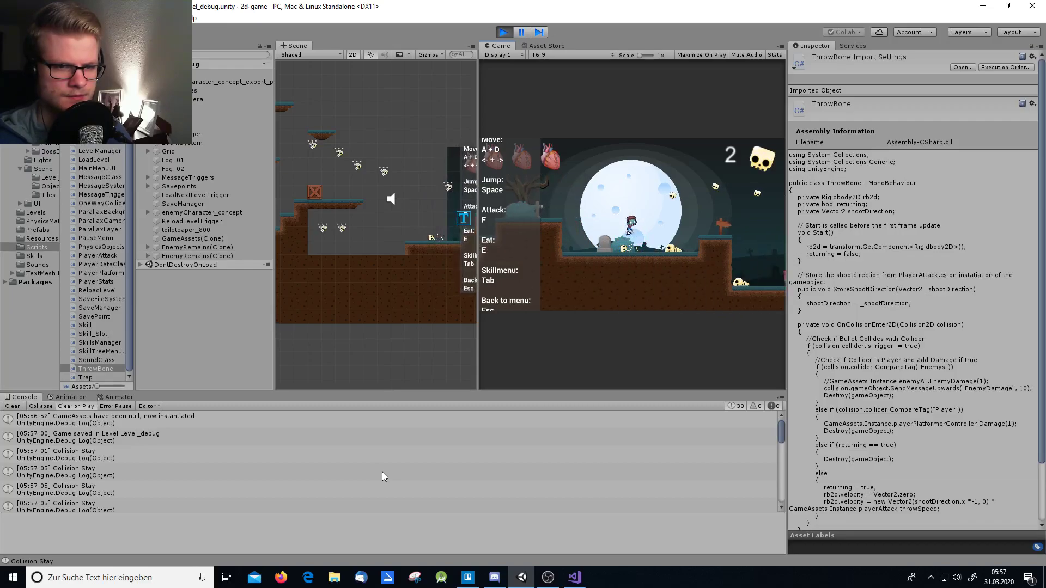
pyautogui.press('f')
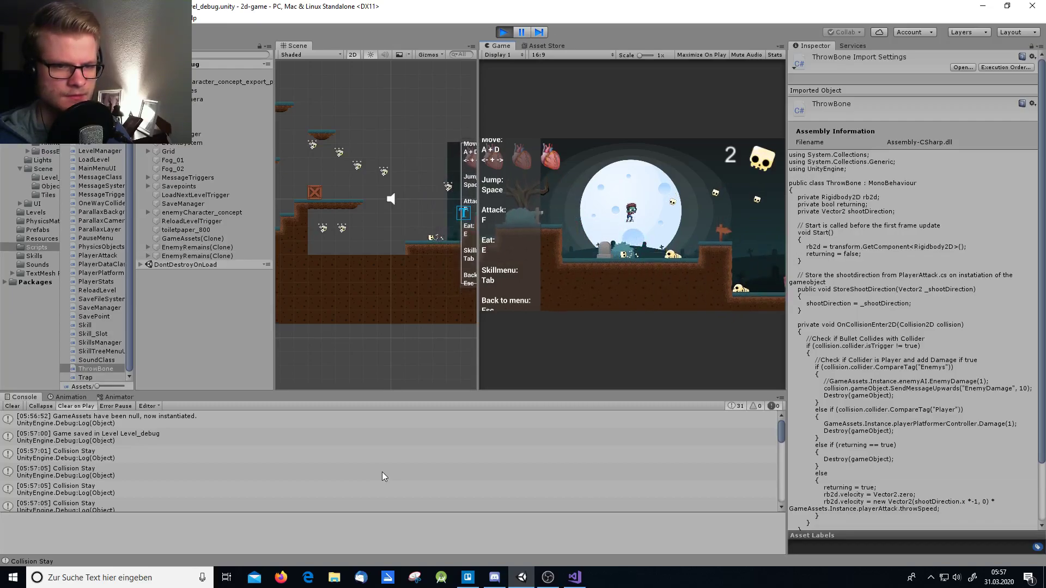
pyautogui.press('space')
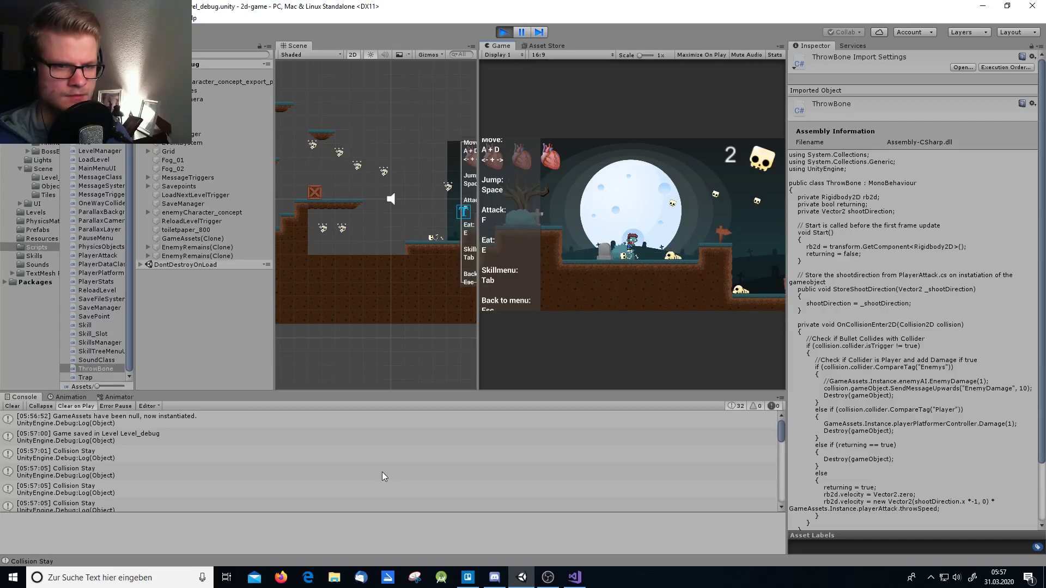
pyautogui.press('f')
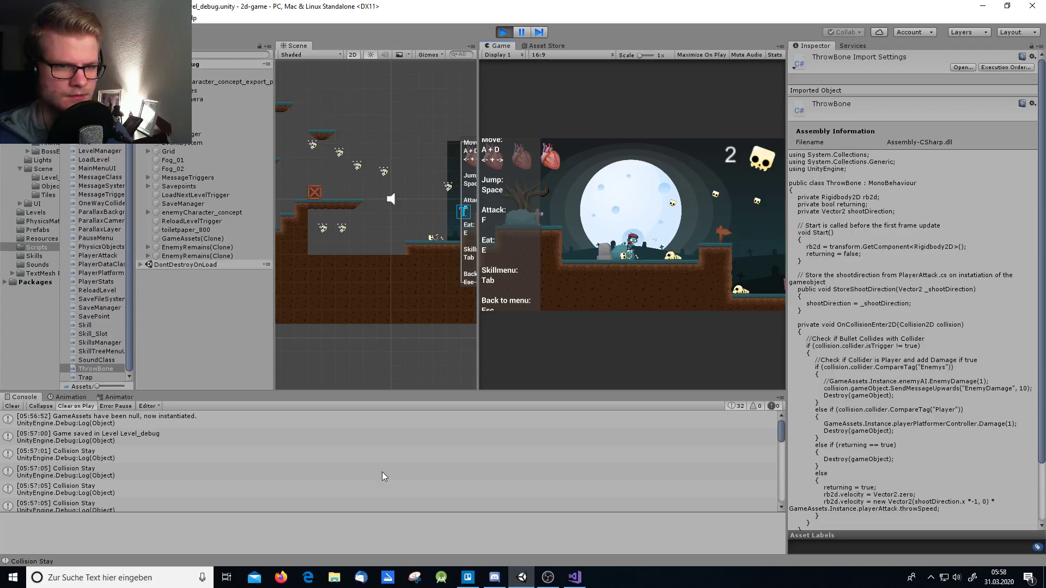
pyautogui.press('space')
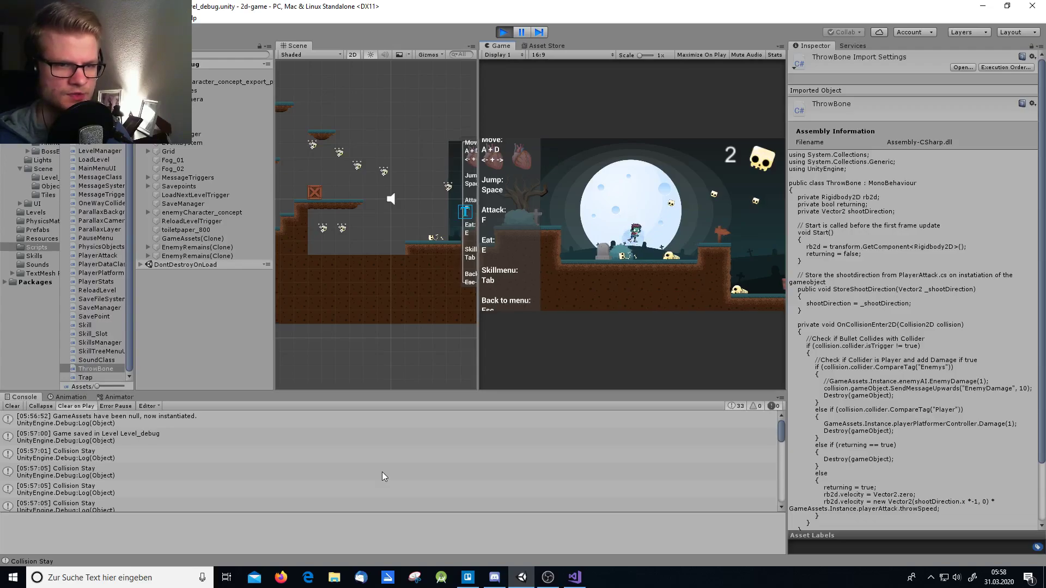
pyautogui.press('d')
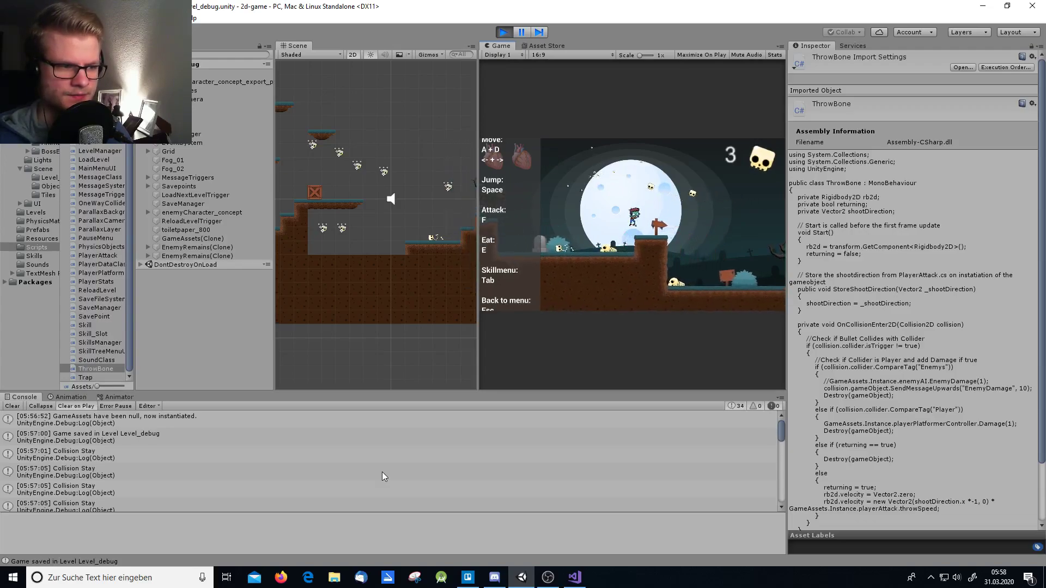
pyautogui.press('f')
pyautogui.press('d')
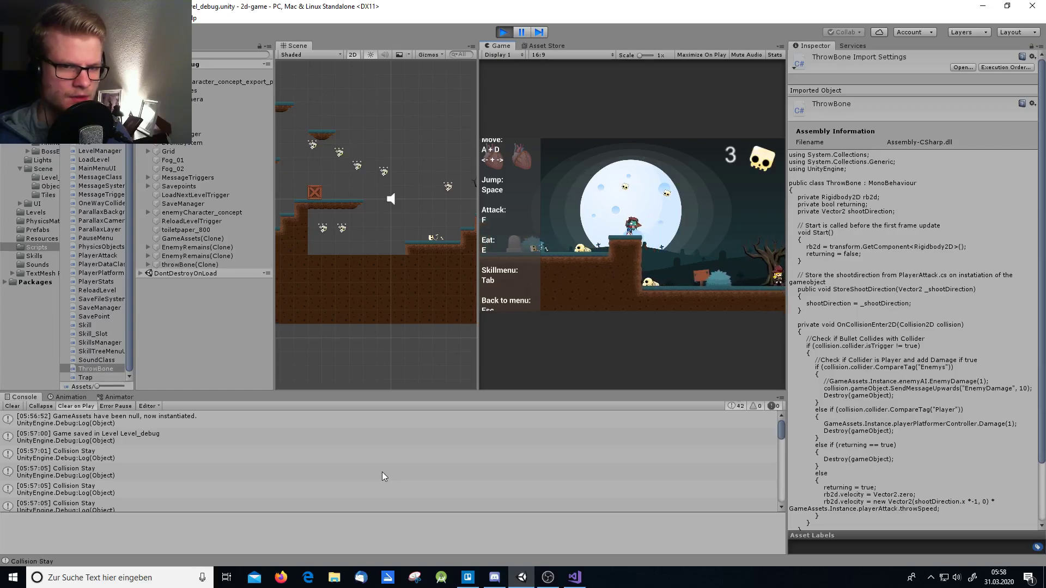
pyautogui.press('d')
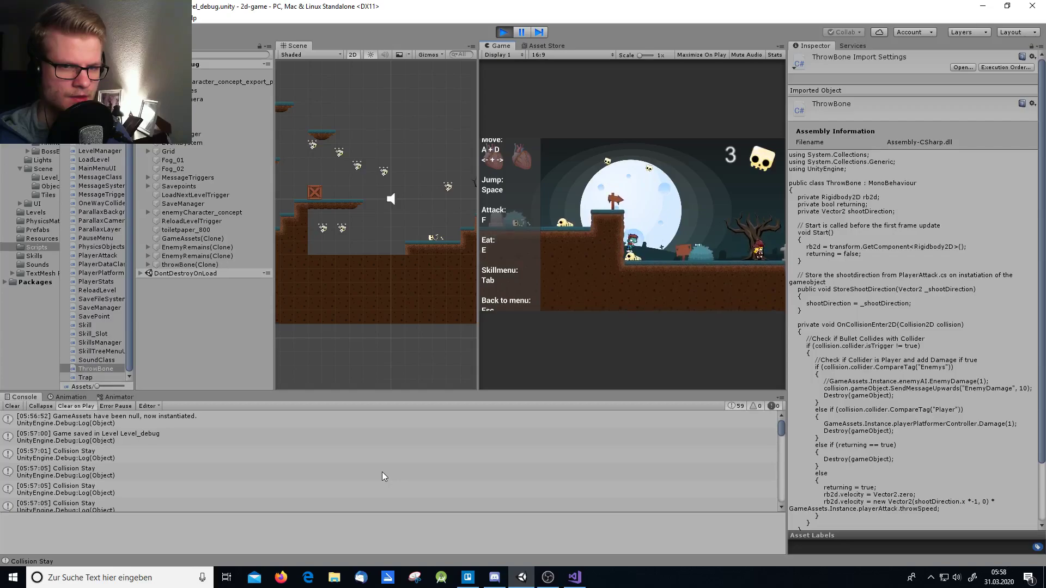
pyautogui.press('f')
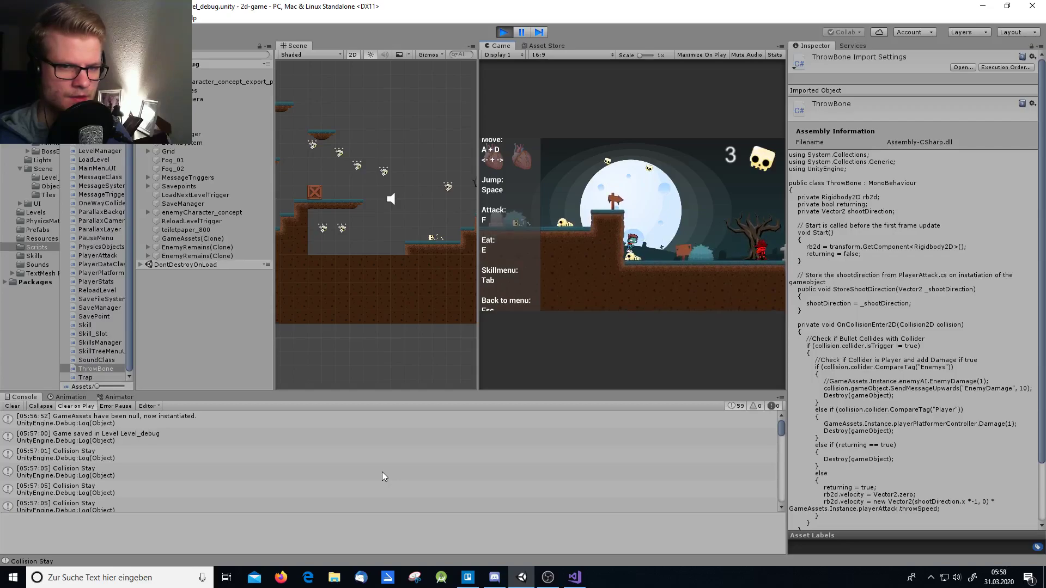
pyautogui.press('f')
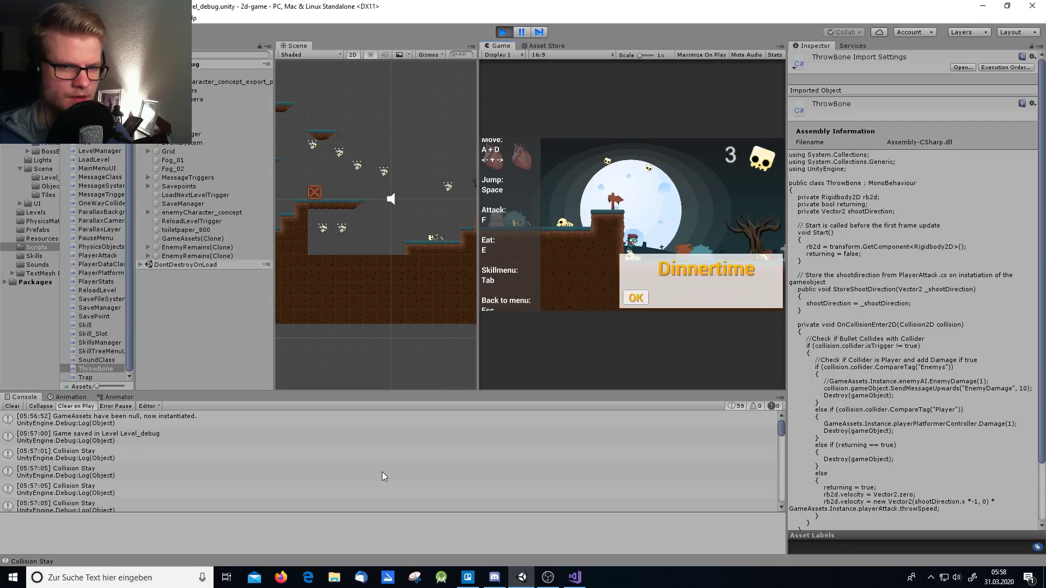
pyautogui.press('f')
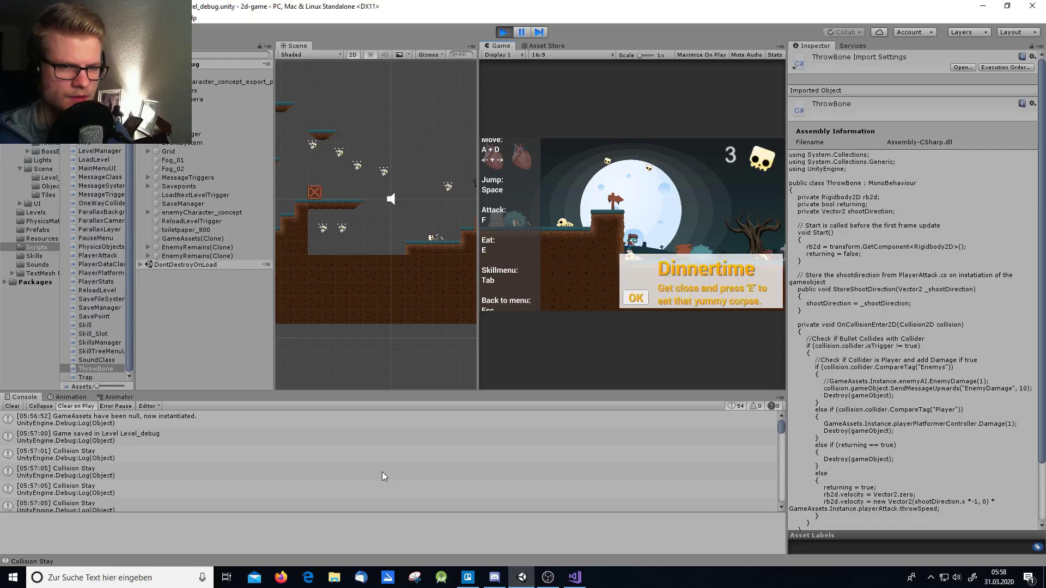
pyautogui.press('f')
# Step: Scroll the Console and select the latest Collision Stay entry to trace it to ThrowBone.cs line 56
pyautogui.scroll(-10, 393, 453)
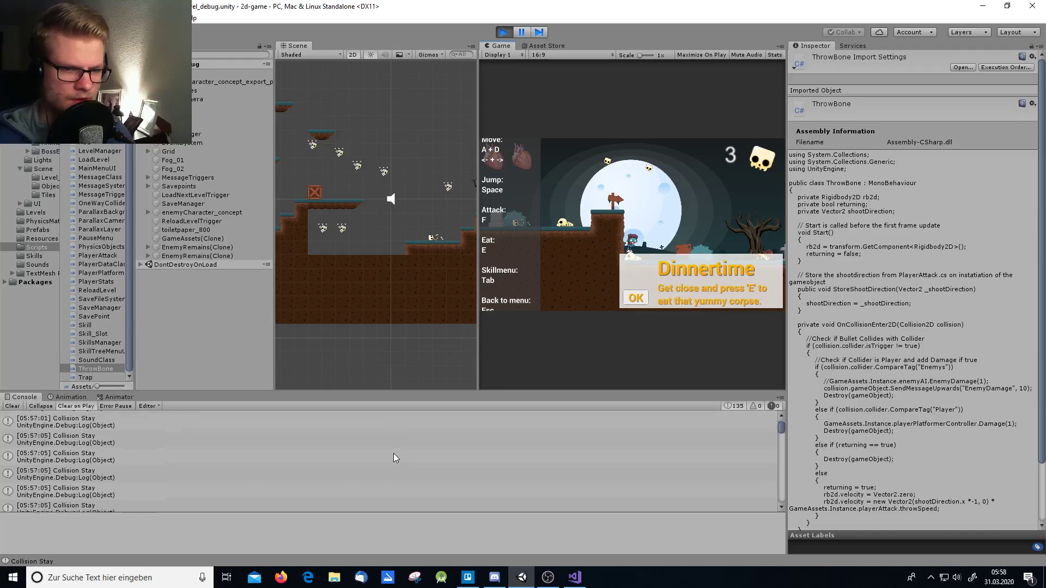
pyautogui.scroll(-6, 392, 490)
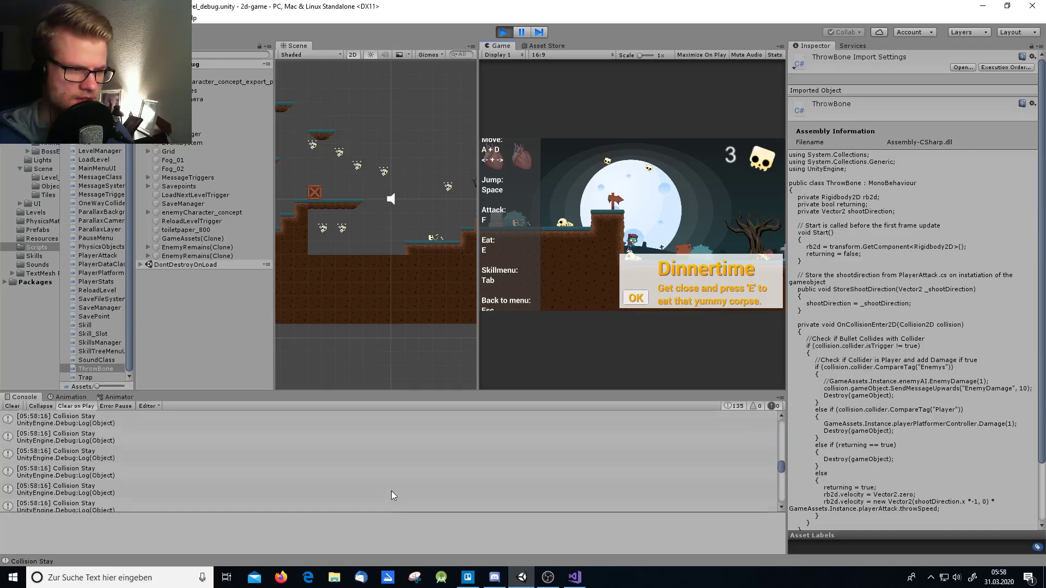
pyautogui.scroll(-1, 383, 499)
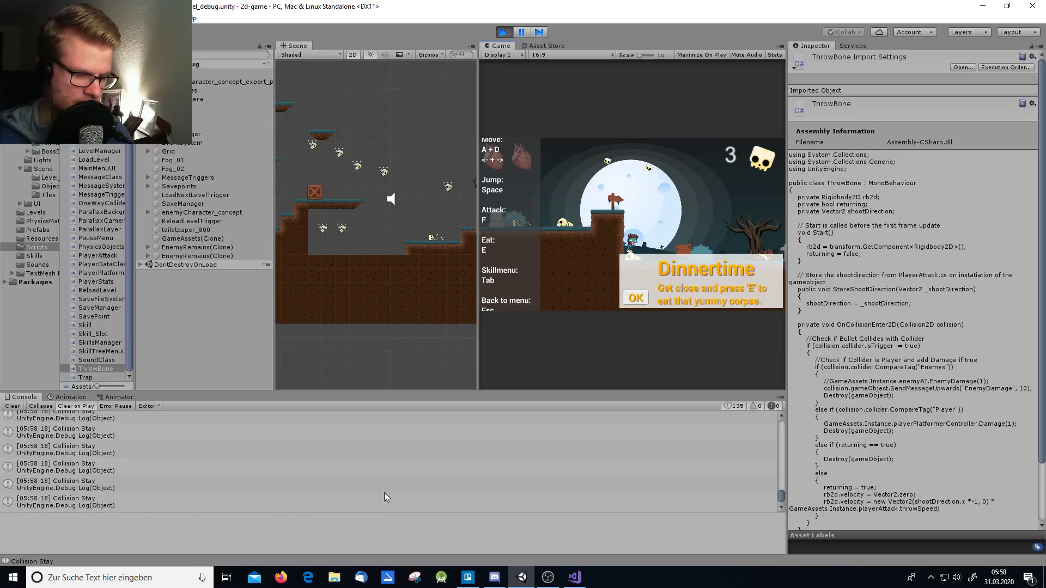
pyautogui.click(351, 500)
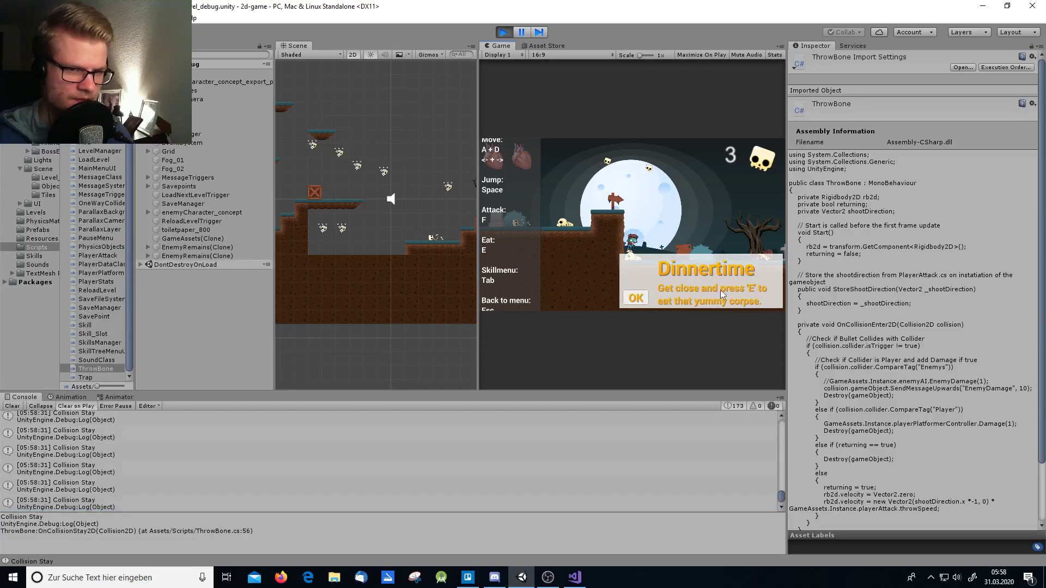
# Step: Dismiss the Dinnertime popup, inspect the newest log, throw one more bone, and stop the game
pyautogui.click(642, 296)
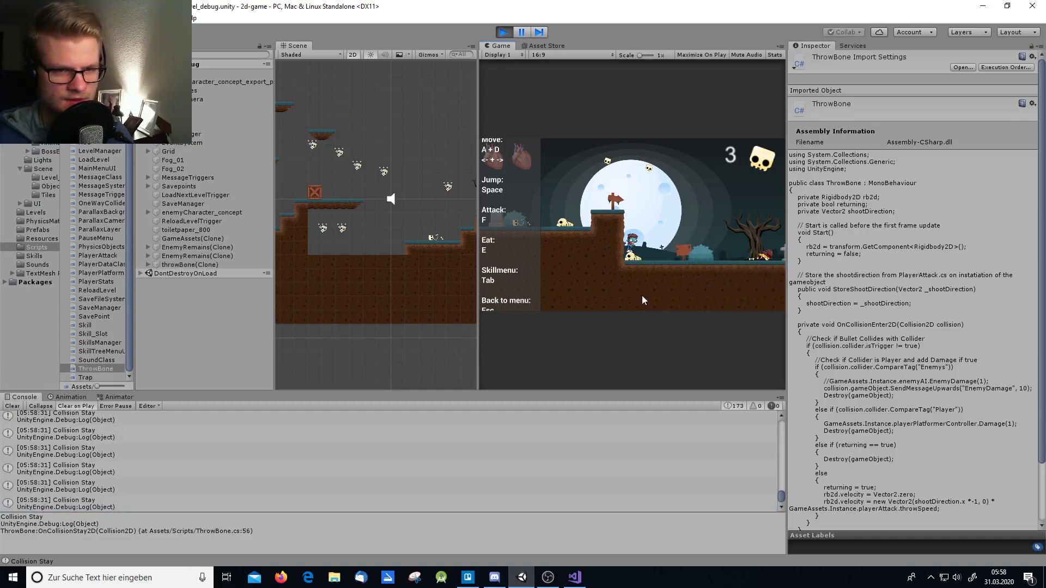
pyautogui.click(315, 501)
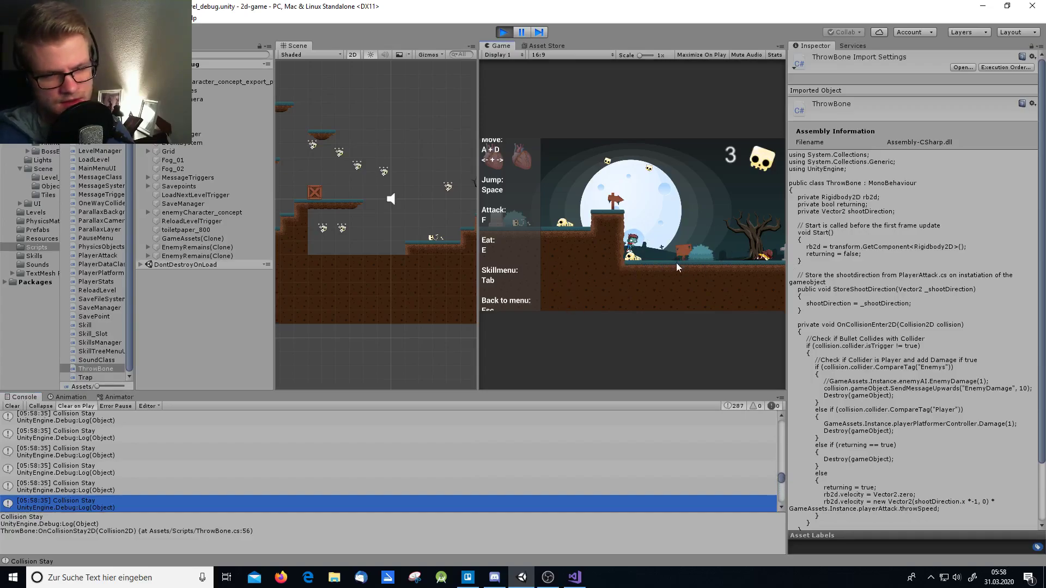
pyautogui.press('f')
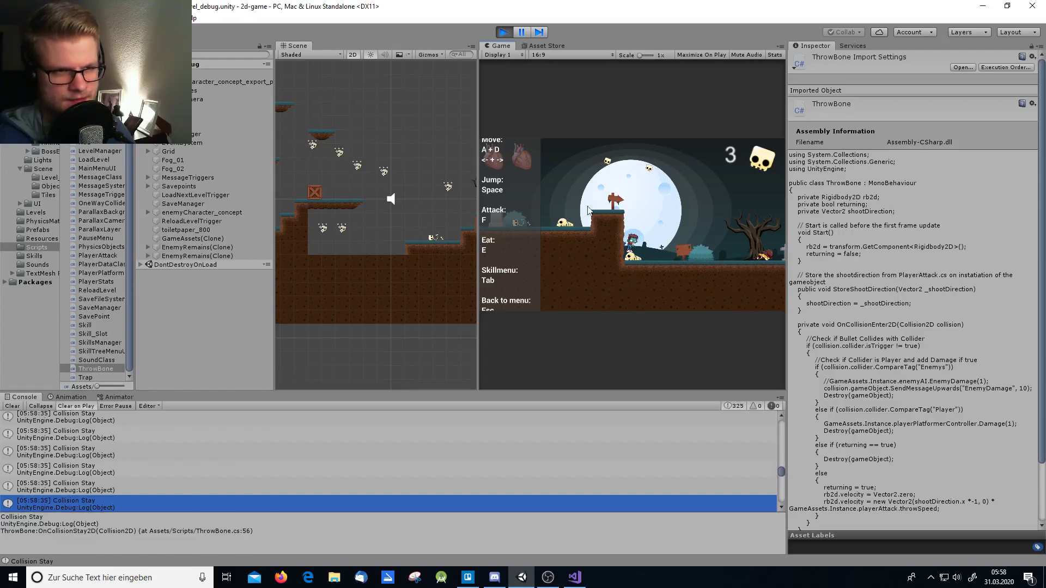
pyautogui.click(504, 31)
# Step: Add Destroy(gameObject); below the "Collision Stay" log in OnCollisionStay2D, save, and return to Unity
pyautogui.doubleClick(444, 504)
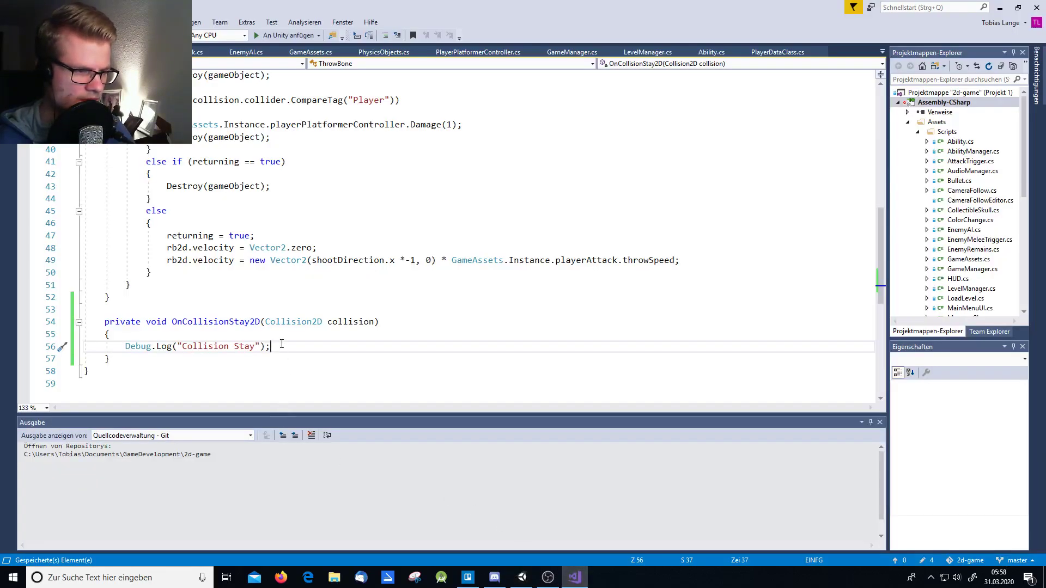
pyautogui.press('Return')
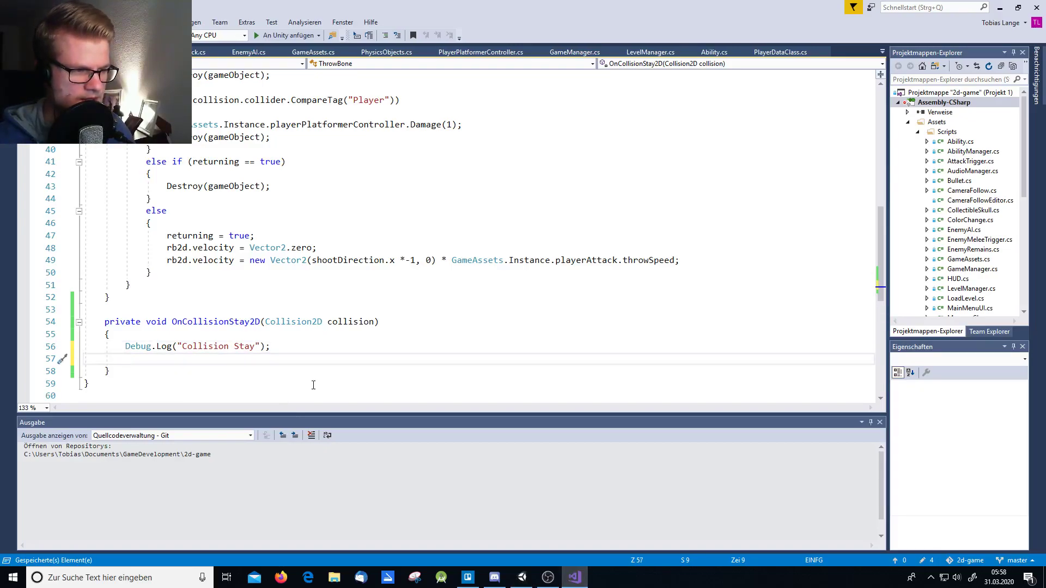
pyautogui.write('Des')
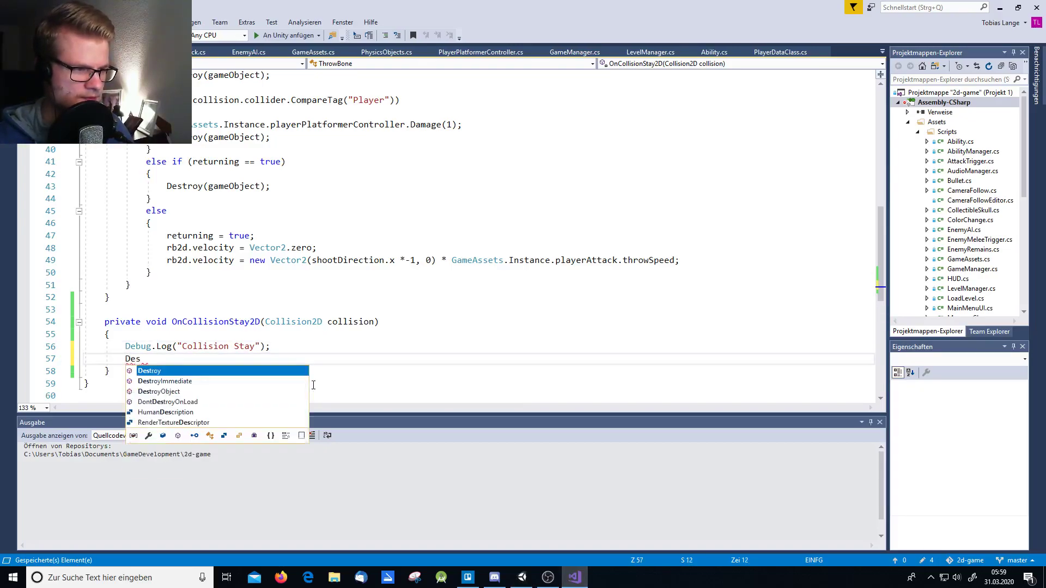
pyautogui.write('troy(g')
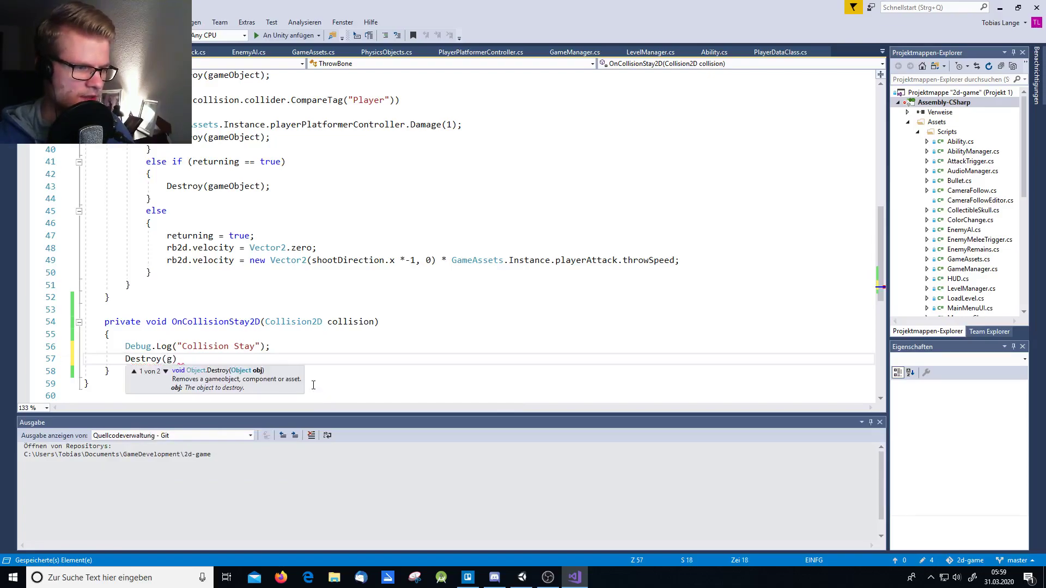
pyautogui.press('Tab')
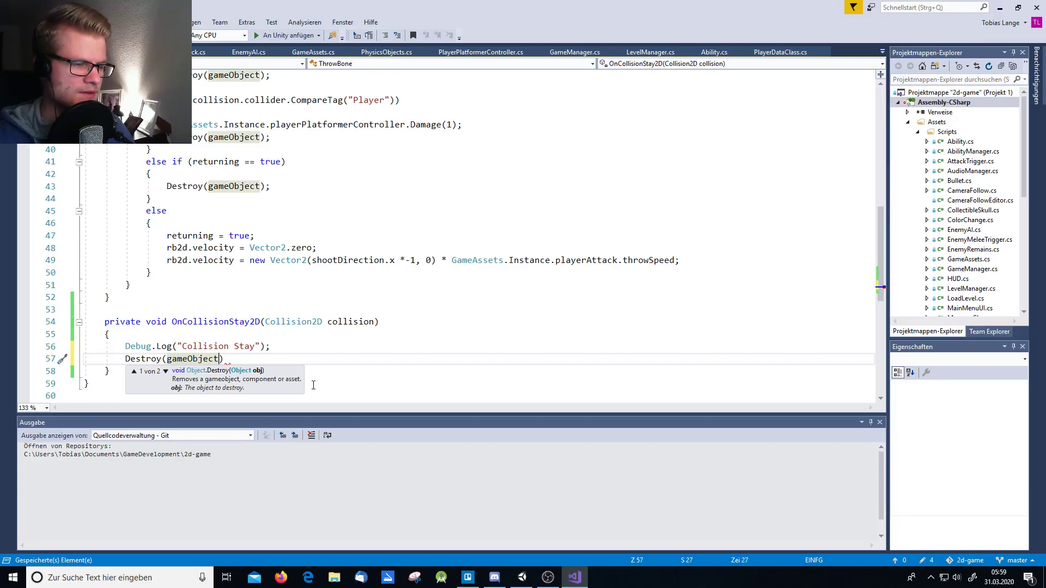
pyautogui.write(')')
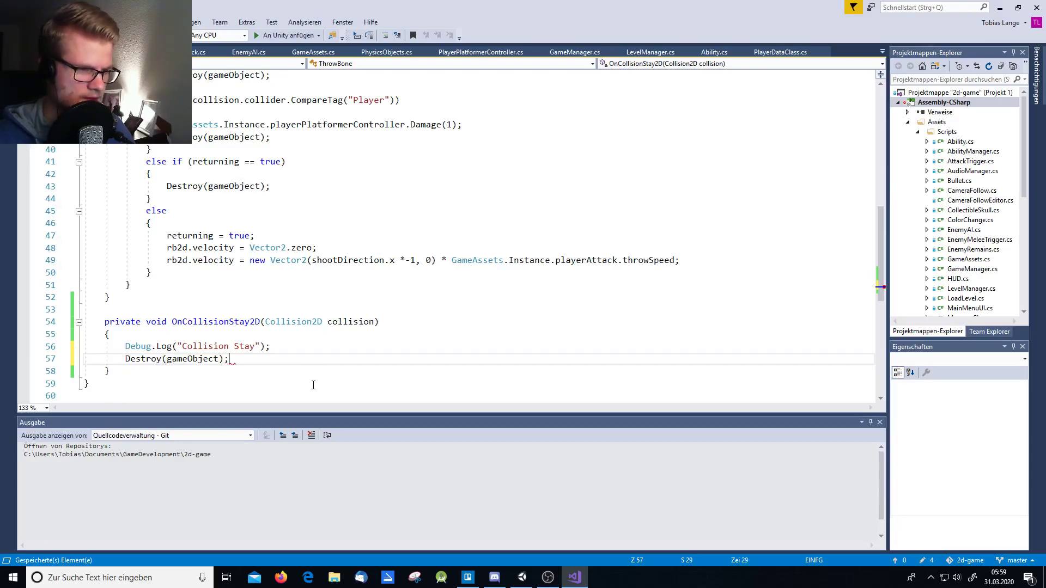
pyautogui.write(';')
pyautogui.hotkey('ctrl', 's')
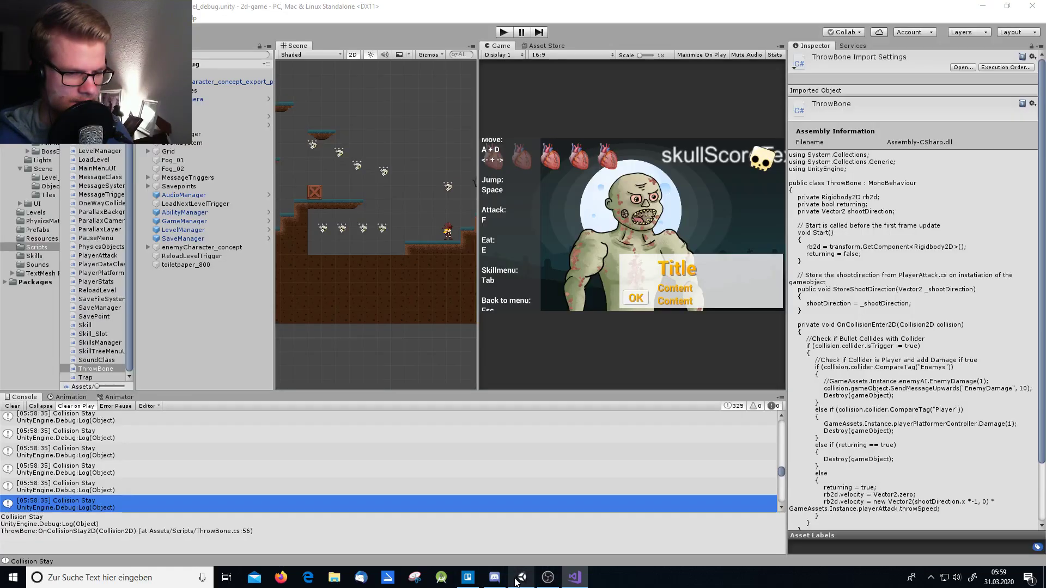
pyautogui.click(521, 577)
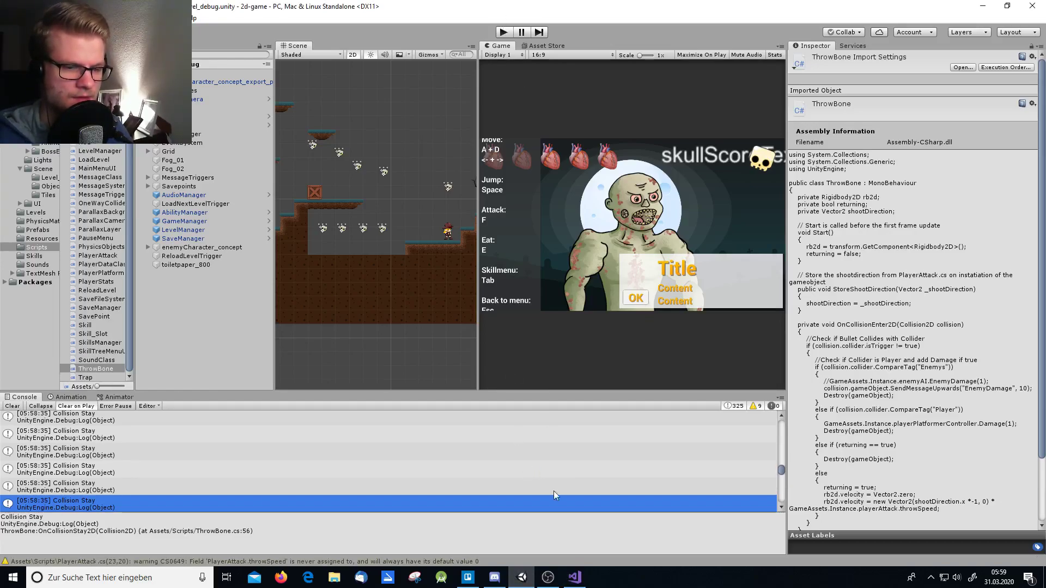
# Step: Move OBS out of the way and enter play mode to test the bone collision
pyautogui.click(547, 577)
pyautogui.click(547, 578)
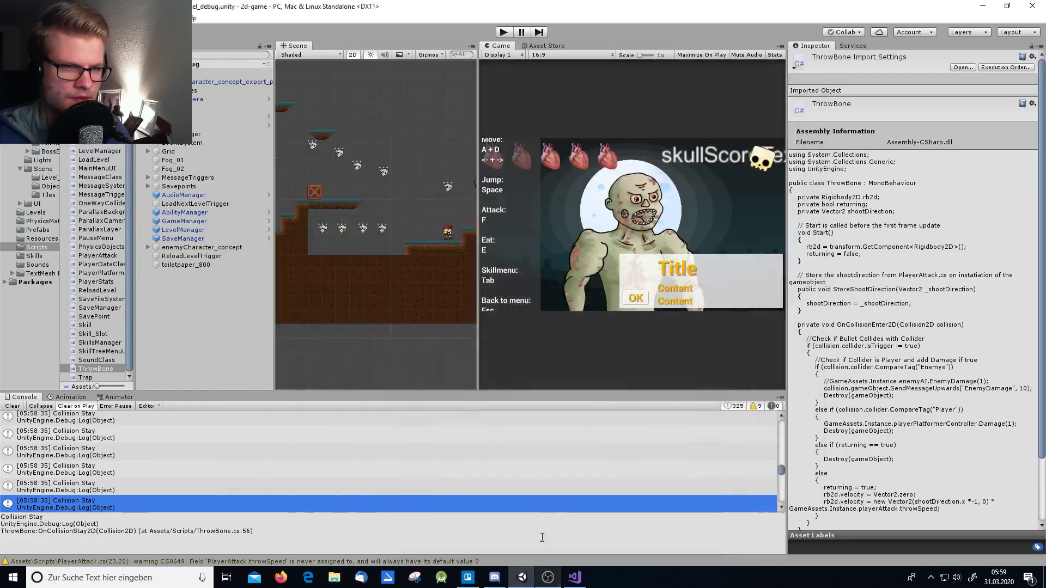
pyautogui.click(503, 33)
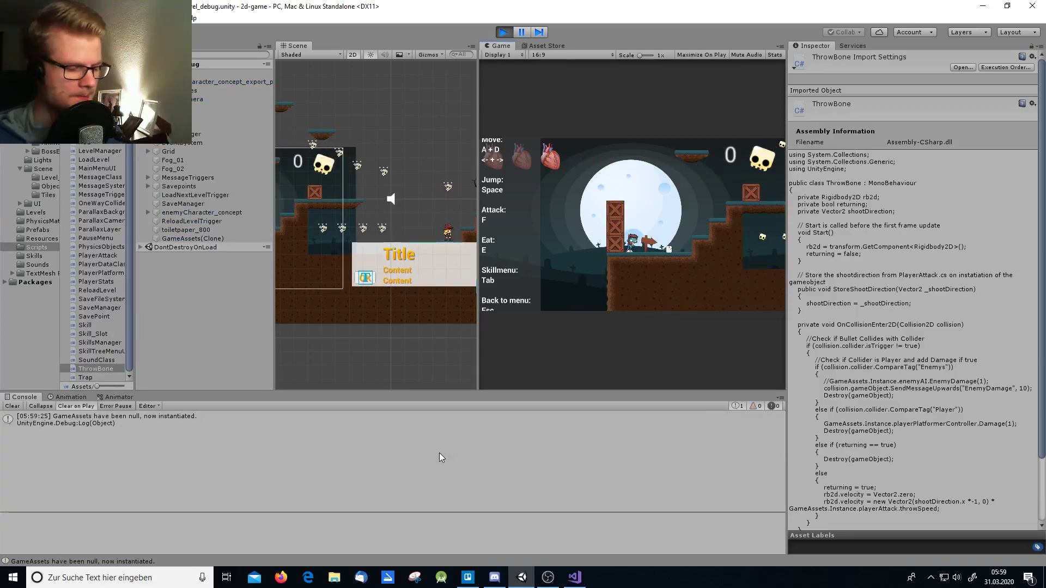
# Step: Walk right over the crates, then go back left to attack the zombie and throw two bones
pyautogui.press('d')
pyautogui.press('d')
pyautogui.press('space')
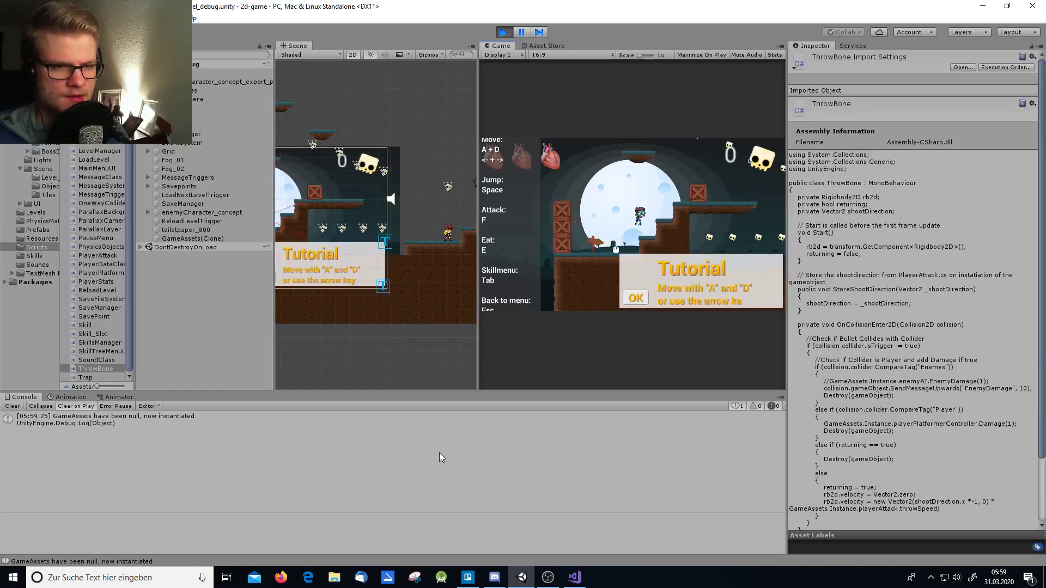
pyautogui.press('d')
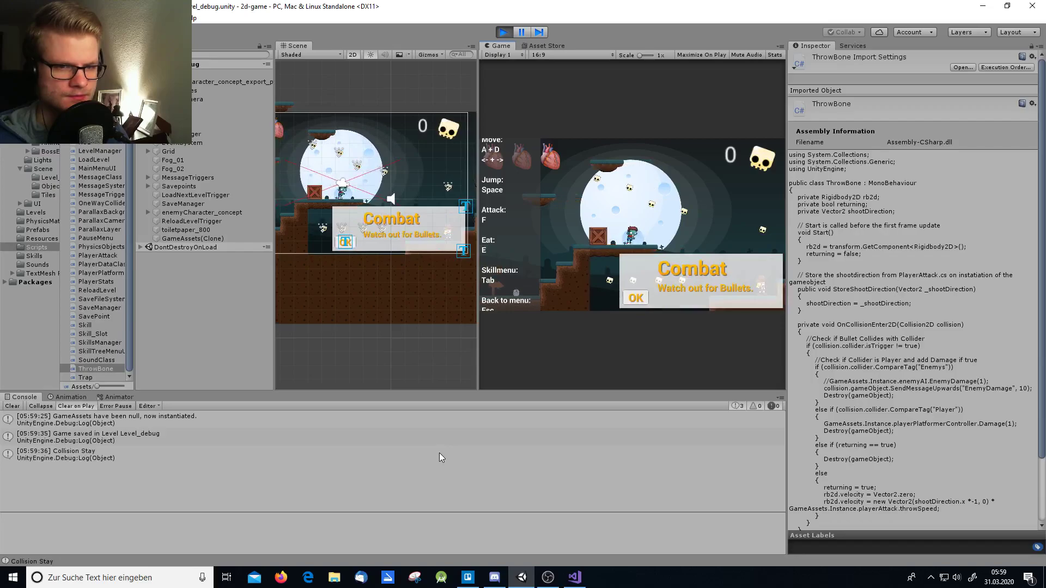
pyautogui.press('d')
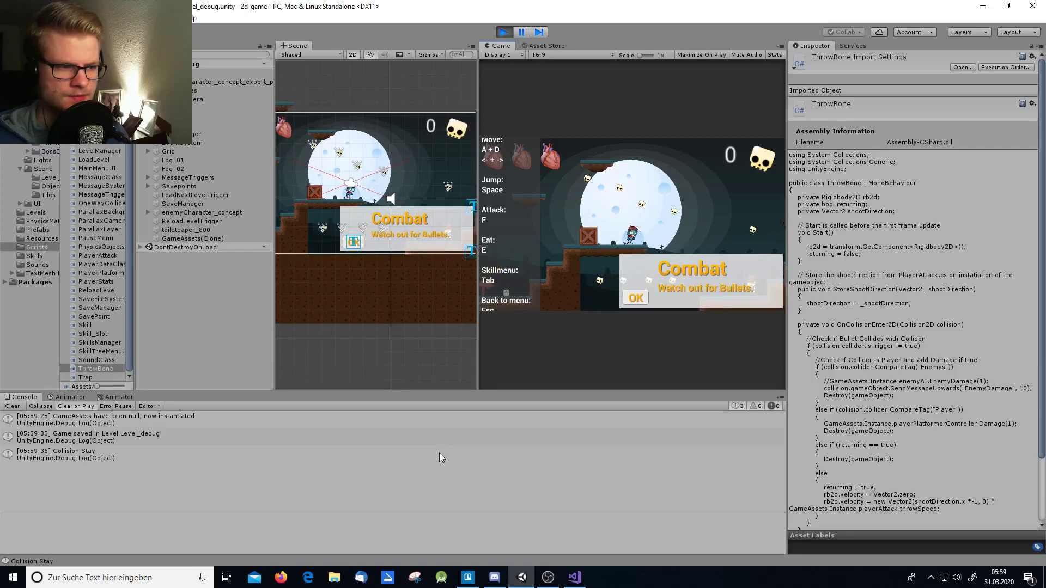
pyautogui.press('d')
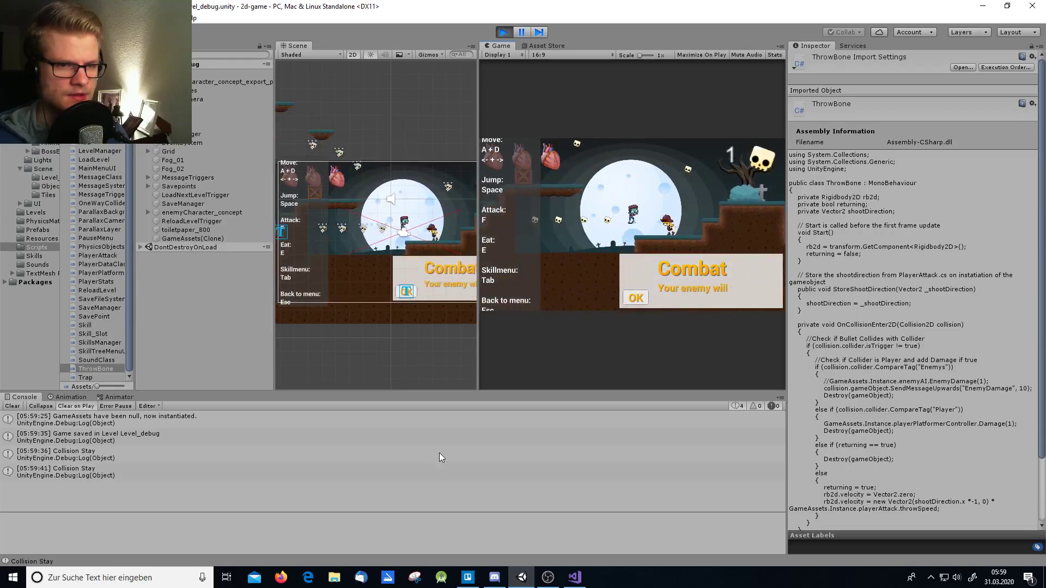
pyautogui.press('a')
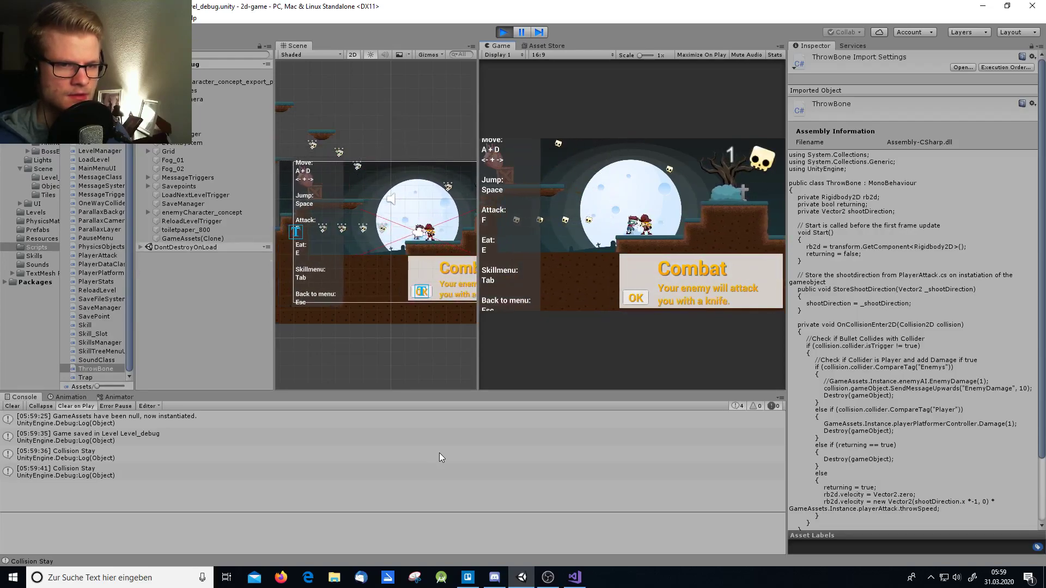
pyautogui.press('f')
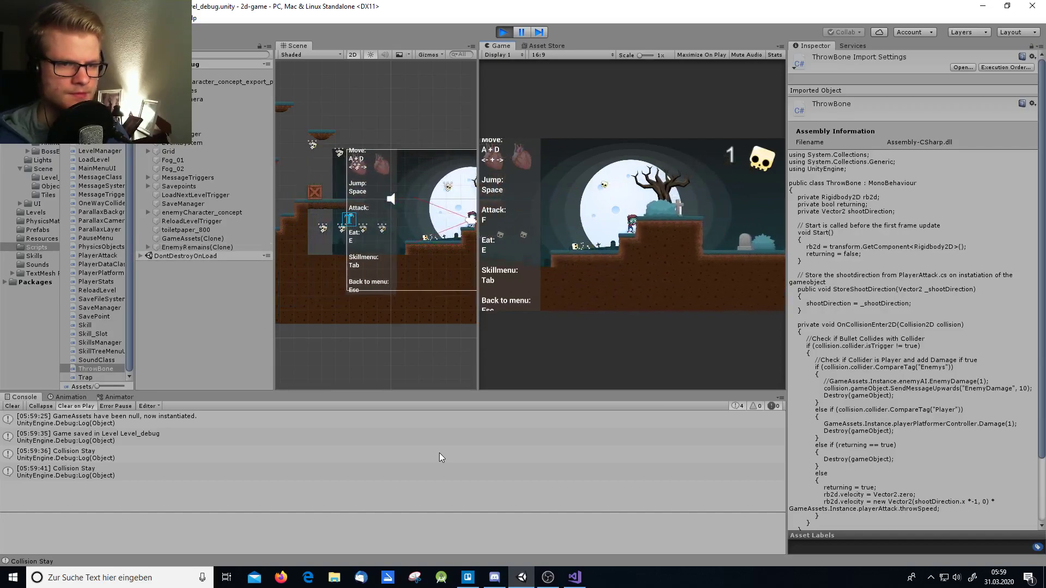
pyautogui.press('f')
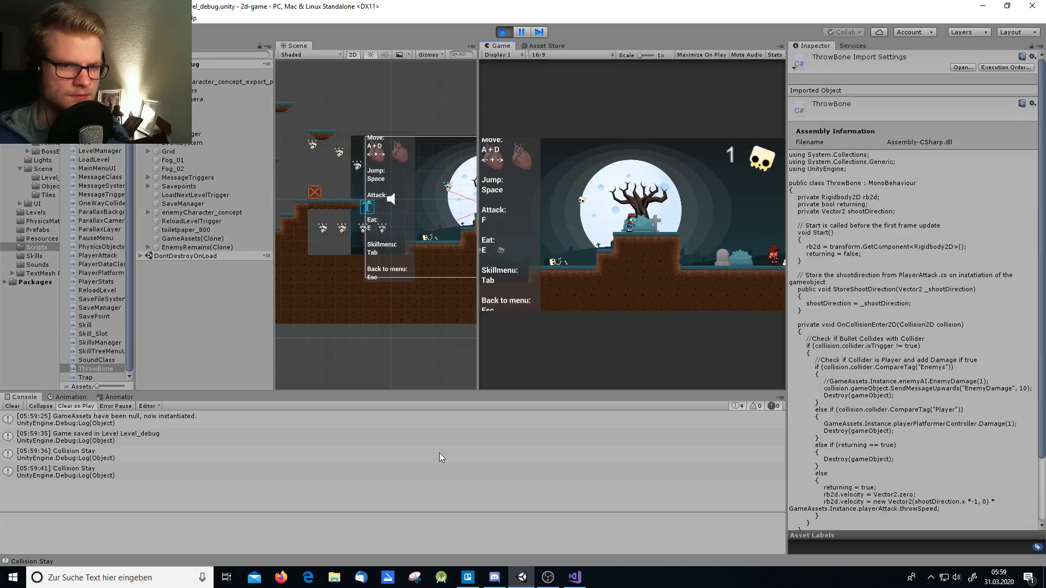
pyautogui.press('f')
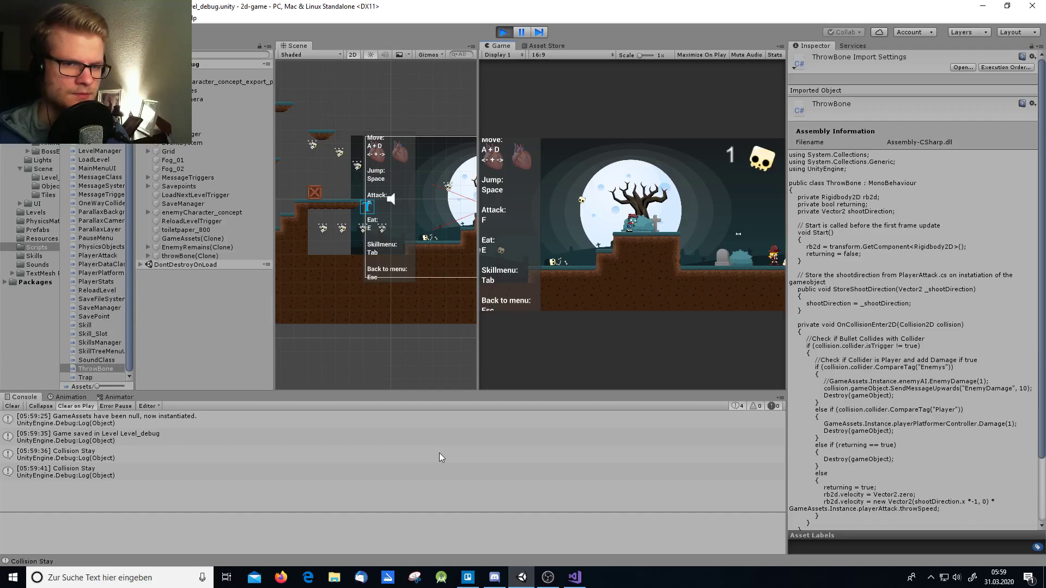
# Step: Walk right to eat the enemy corpse for a heart, then jump on and throw bones
pyautogui.press('d')
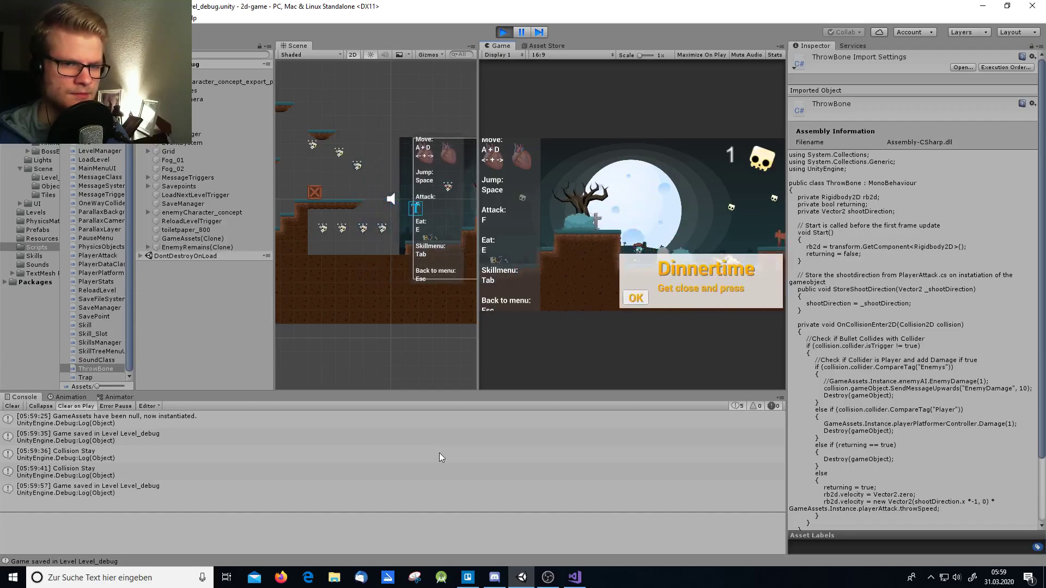
pyautogui.press('d')
pyautogui.press('d')
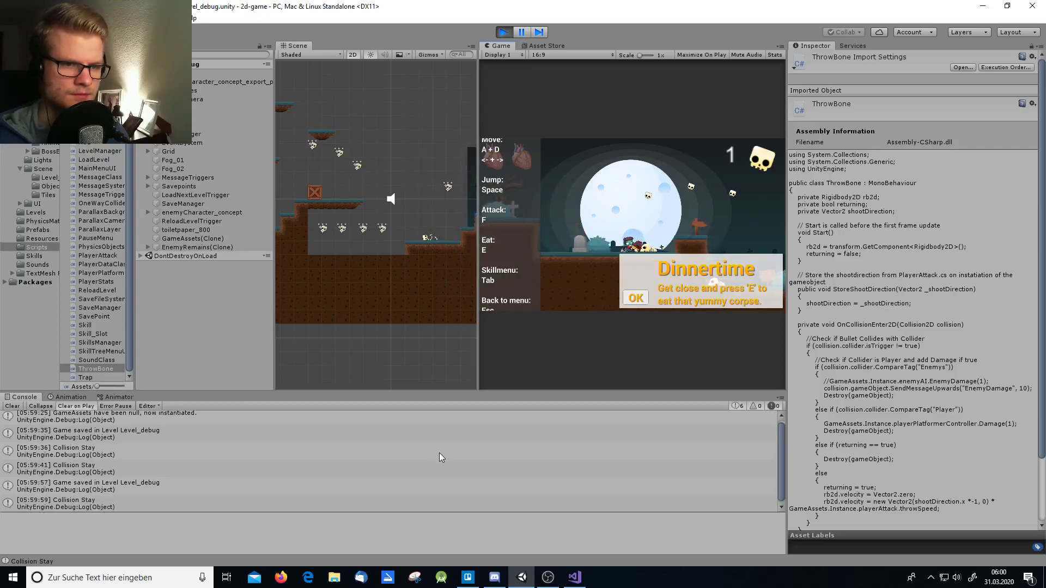
pyautogui.press('e')
pyautogui.press('space')
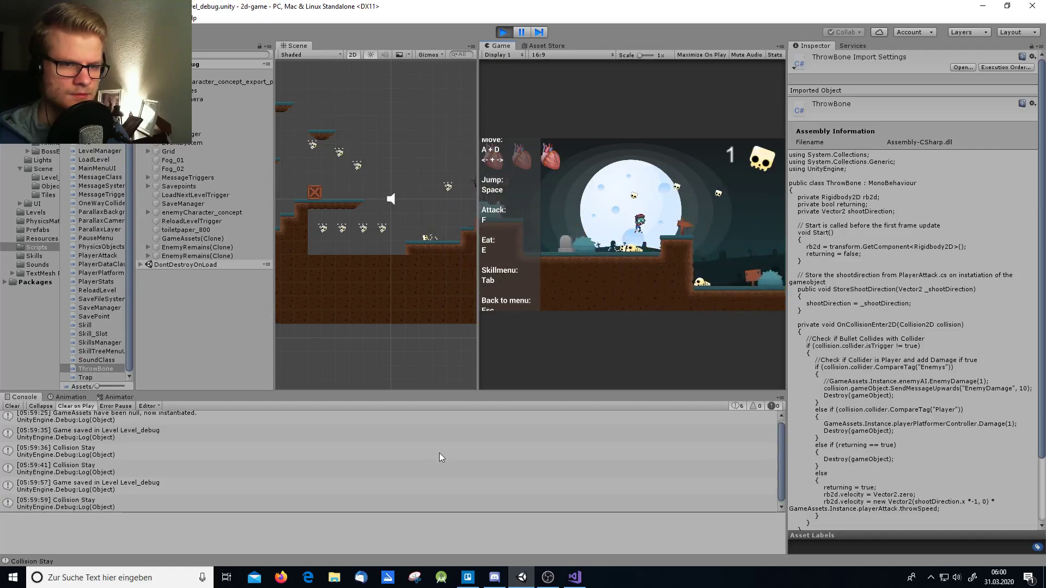
pyautogui.press('d')
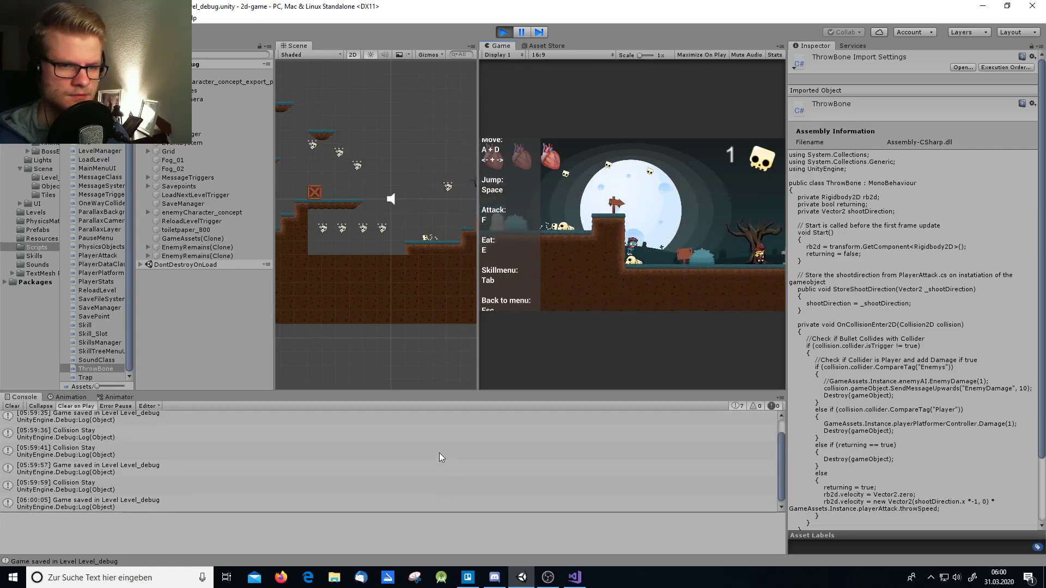
pyautogui.press('f')
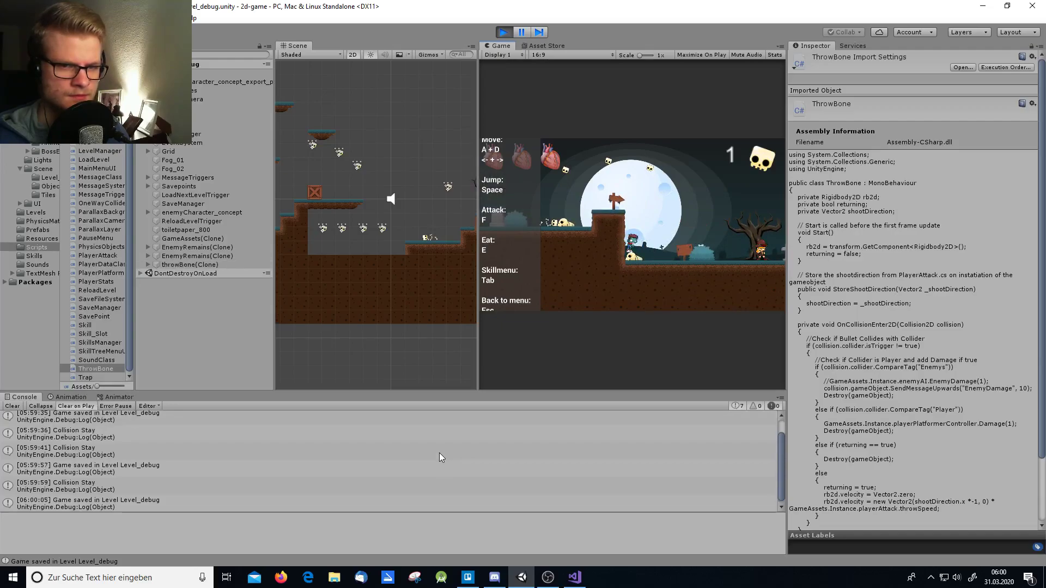
pyautogui.press('f')
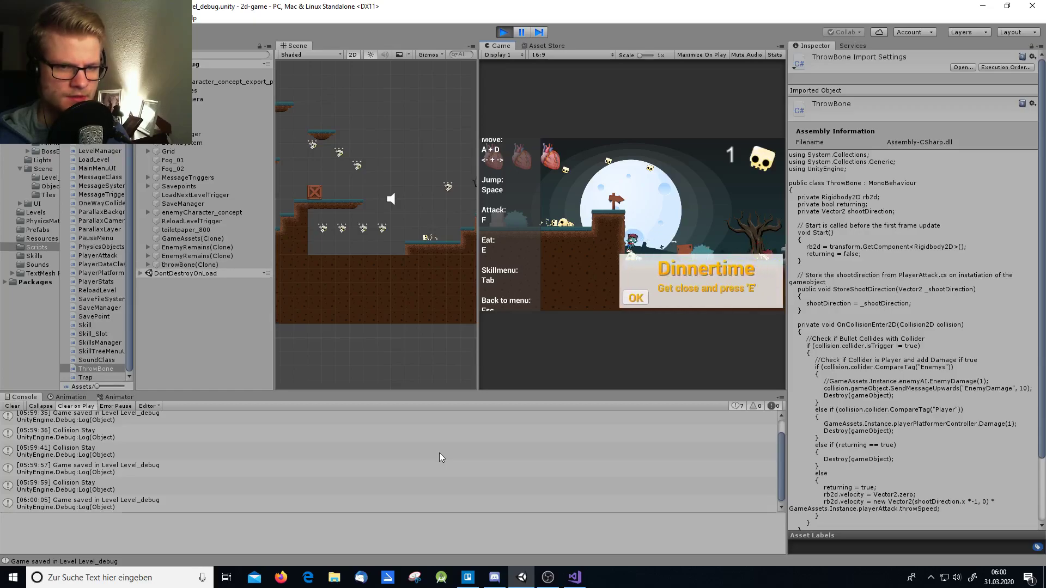
# Step: Eat the next corpse to reach three hearts, then walk left throwing more bones
pyautogui.press('d')
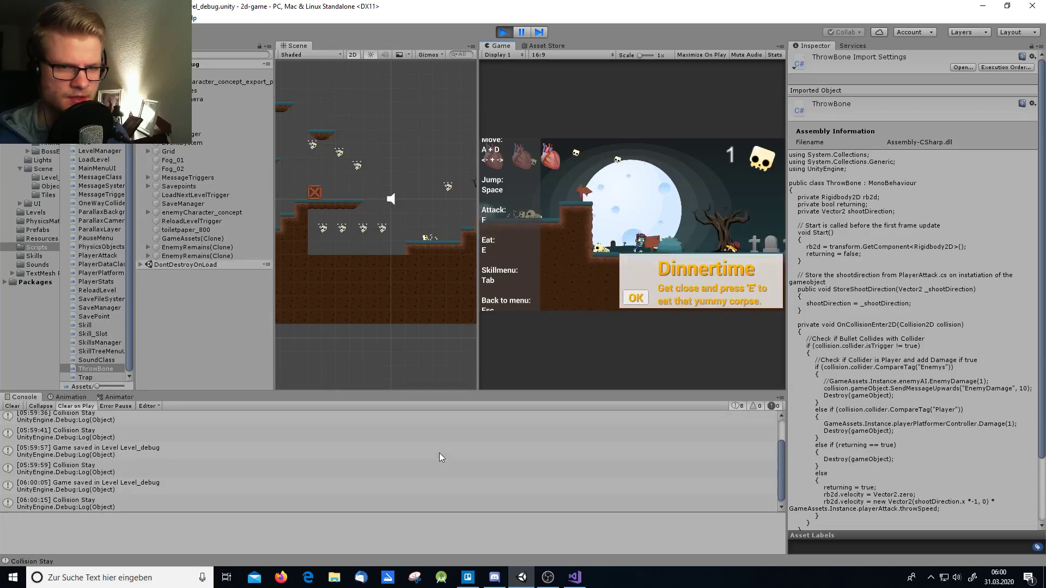
pyautogui.press('d')
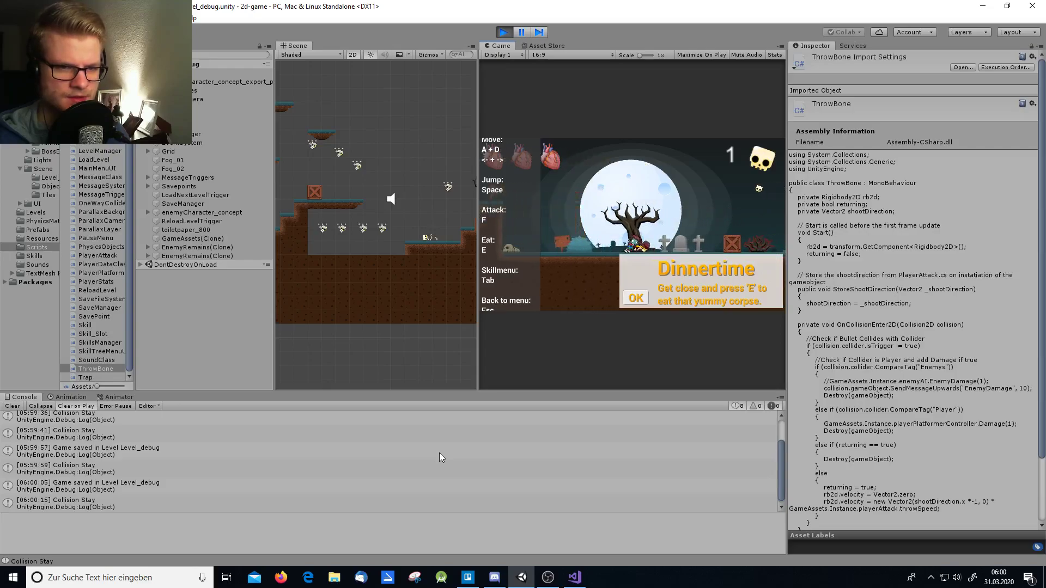
pyautogui.press('e')
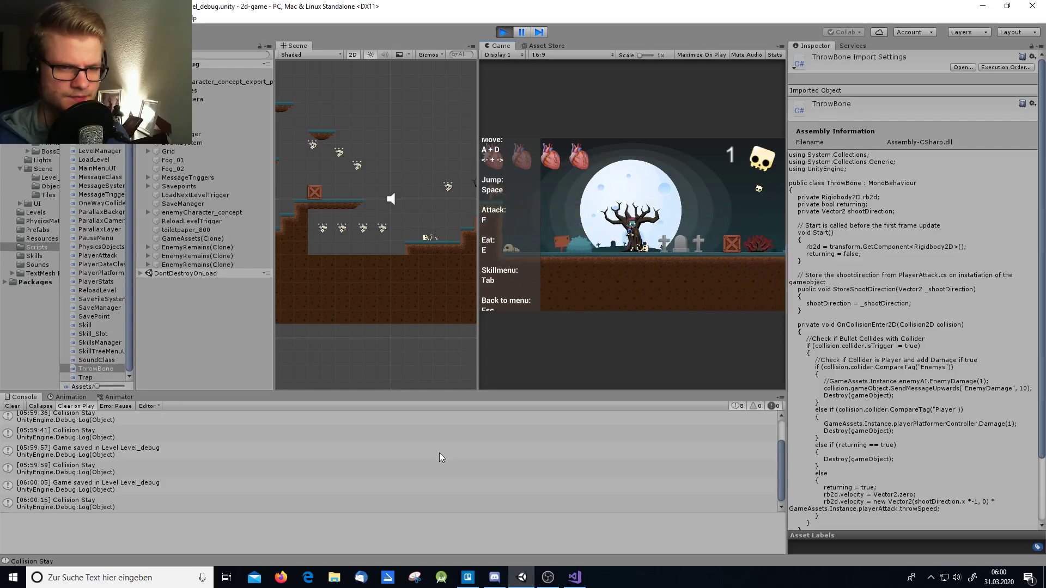
pyautogui.press('a')
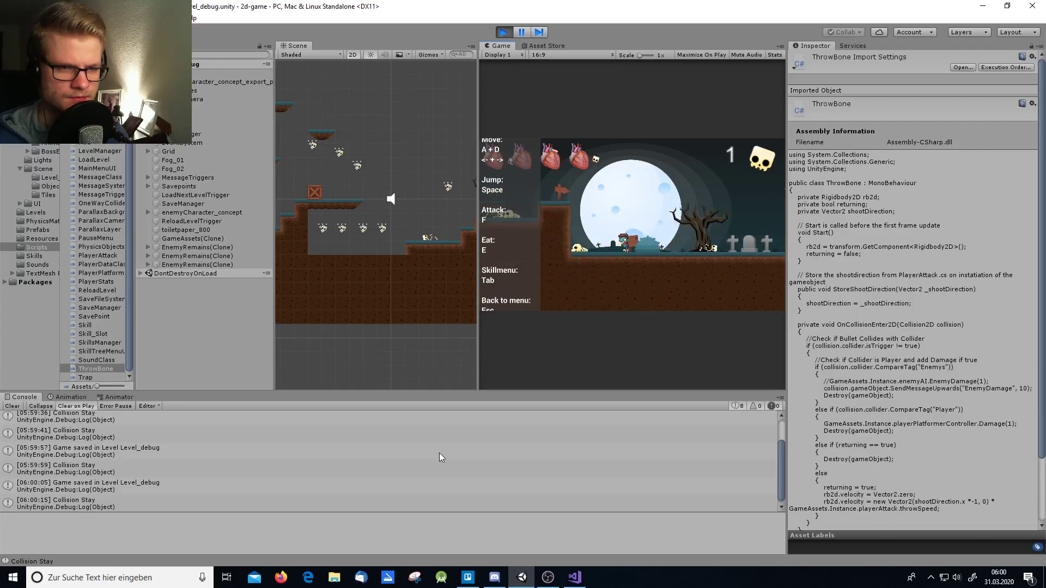
pyautogui.press('a')
pyautogui.press('f')
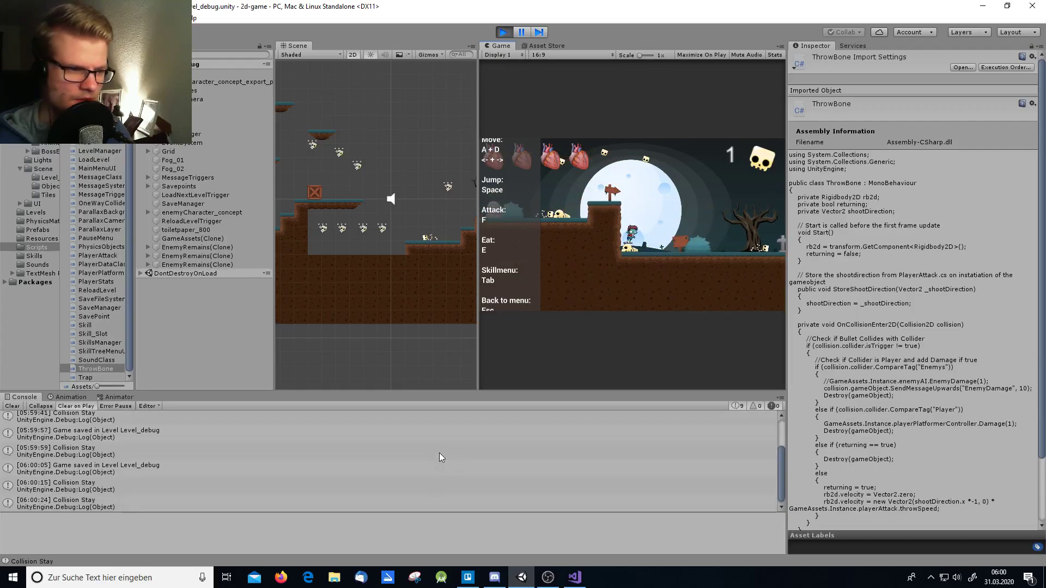
# Step: Check two Collision Stay console entries, throw two more bones, and stop play mode
pyautogui.click(241, 482)
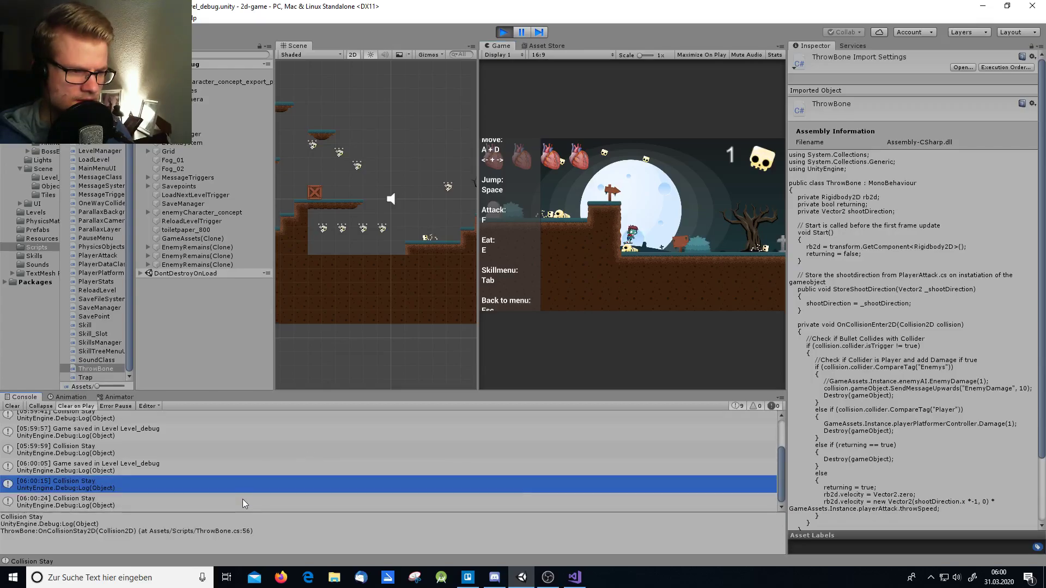
pyautogui.click(243, 499)
pyautogui.click(666, 279)
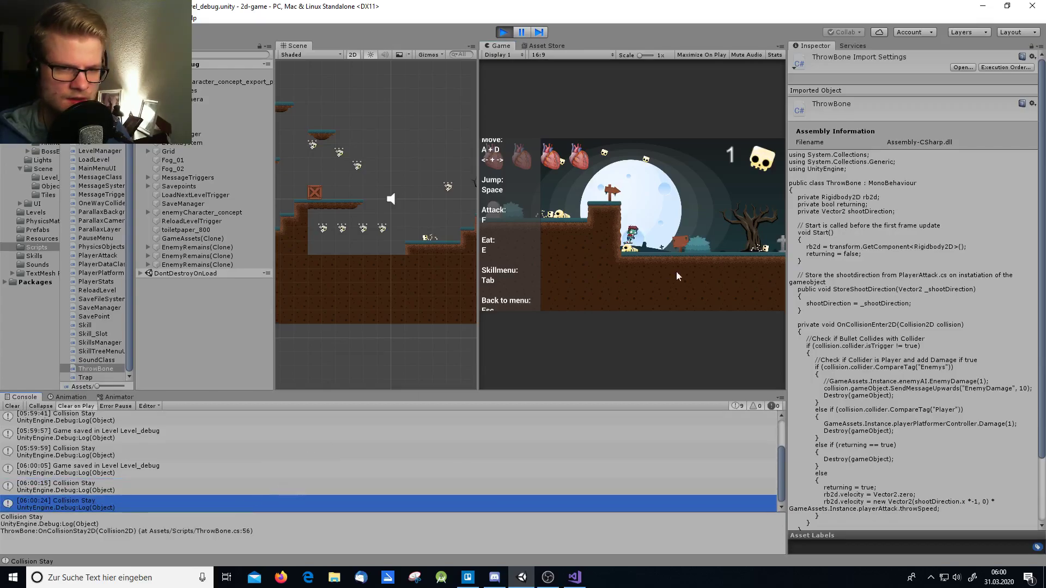
pyautogui.press('f')
pyautogui.press('f')
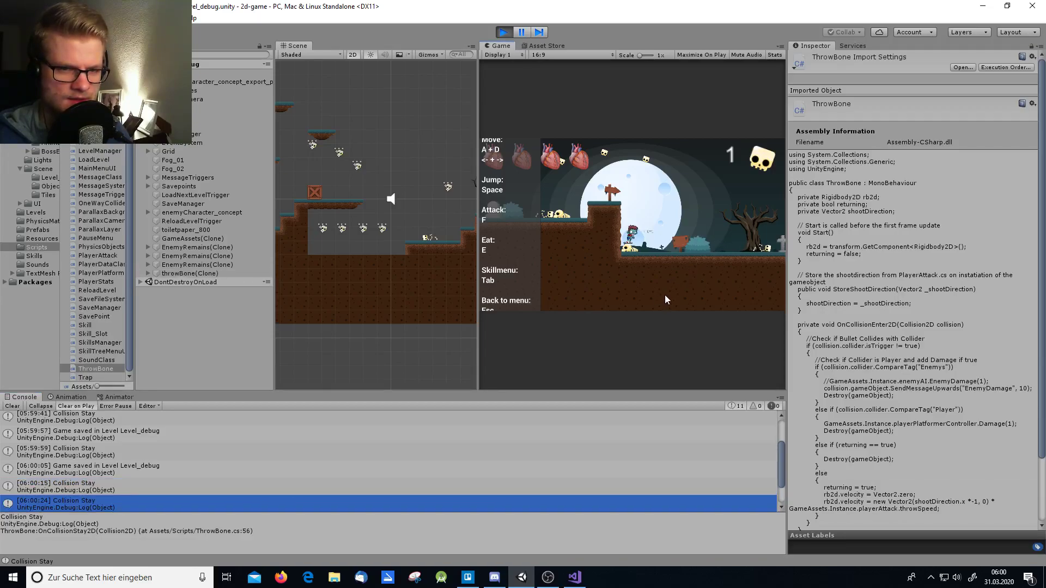
pyautogui.press('f')
pyautogui.press('f')
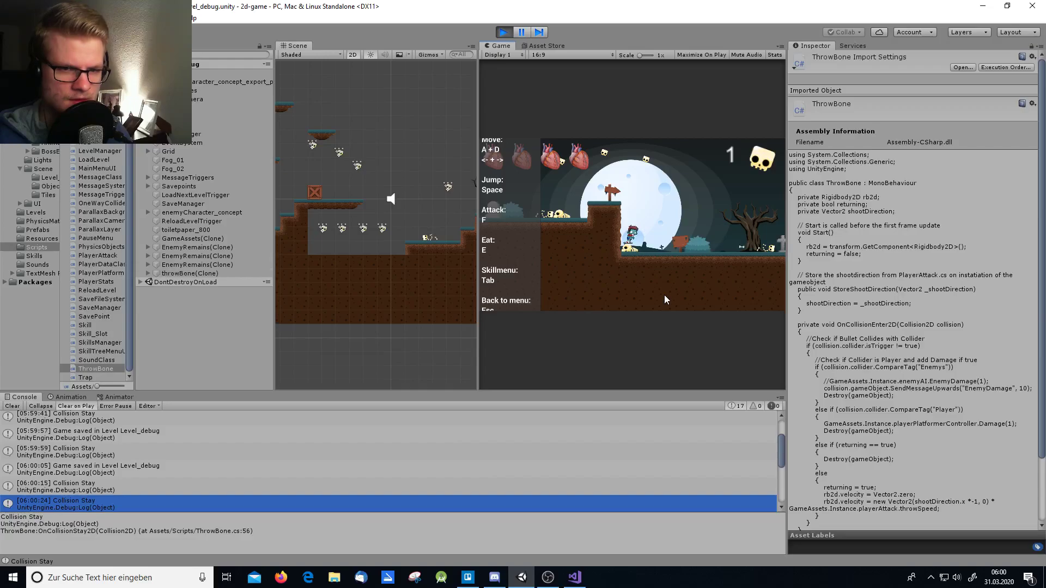
pyautogui.scroll(-3, 610, 474)
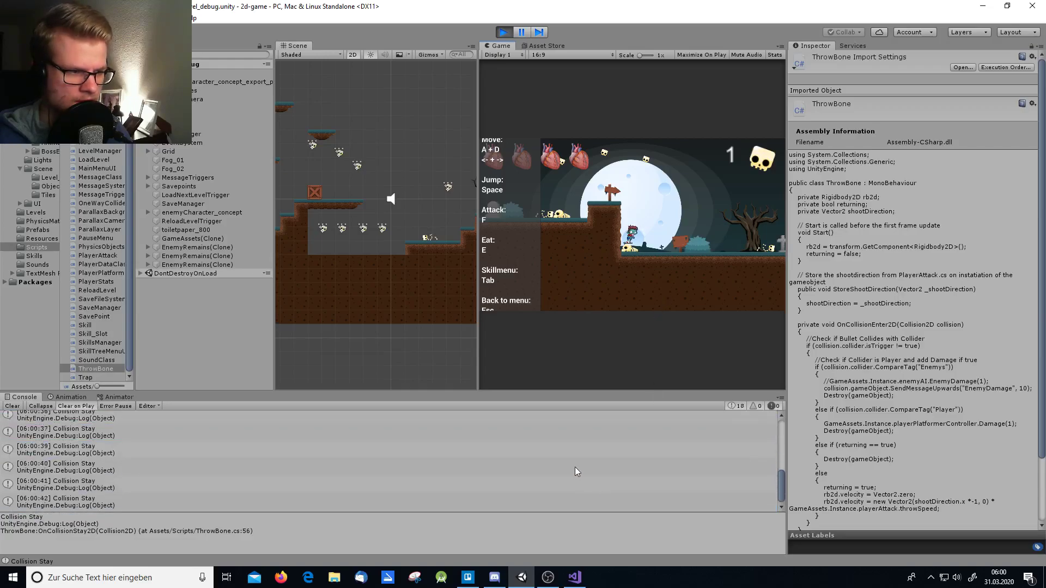
pyautogui.click(503, 31)
# Step: Change the bone's destroy call to Destroy(gameObject, 1f) and save ThrowBone.cs
pyautogui.click(575, 577)
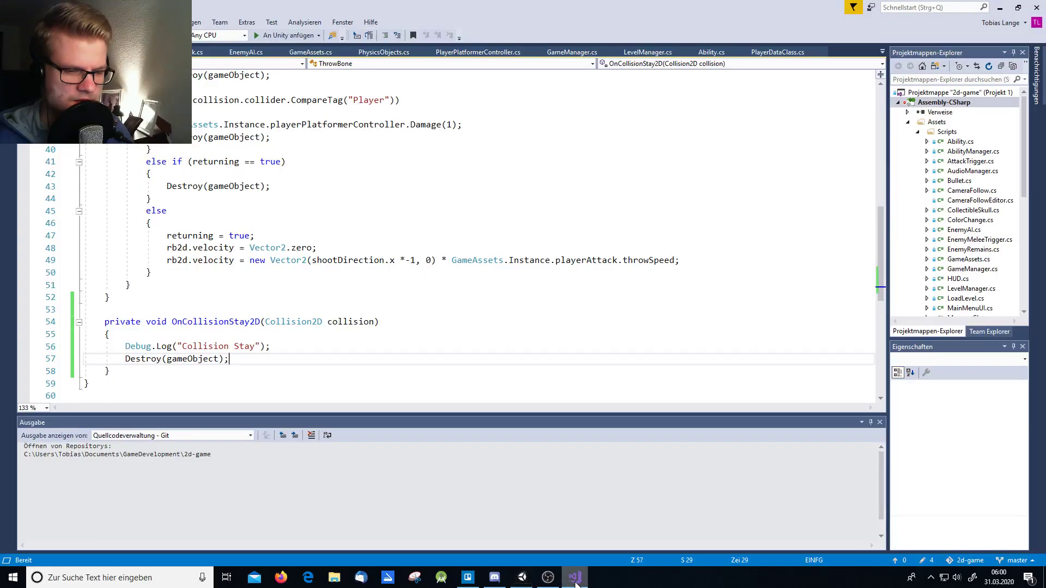
pyautogui.click(219, 359)
pyautogui.write(',')
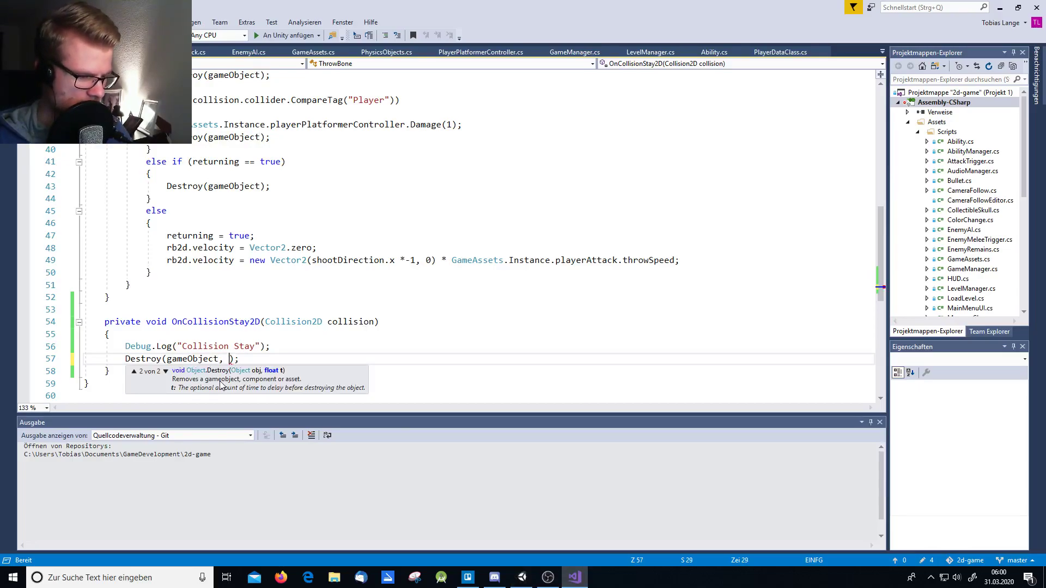
pyautogui.write(' 1f')
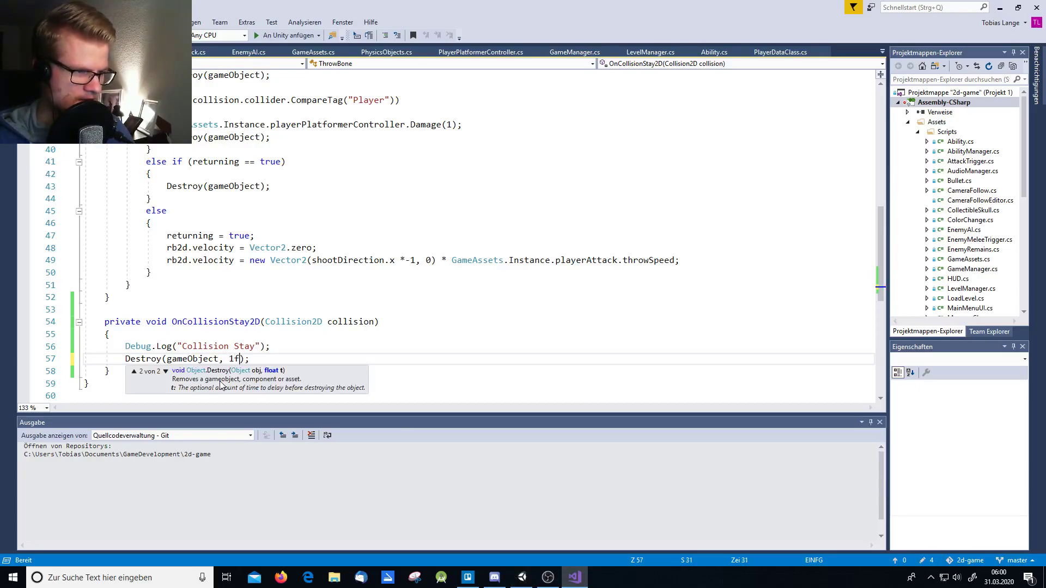
pyautogui.hotkey('ctrl', 's')
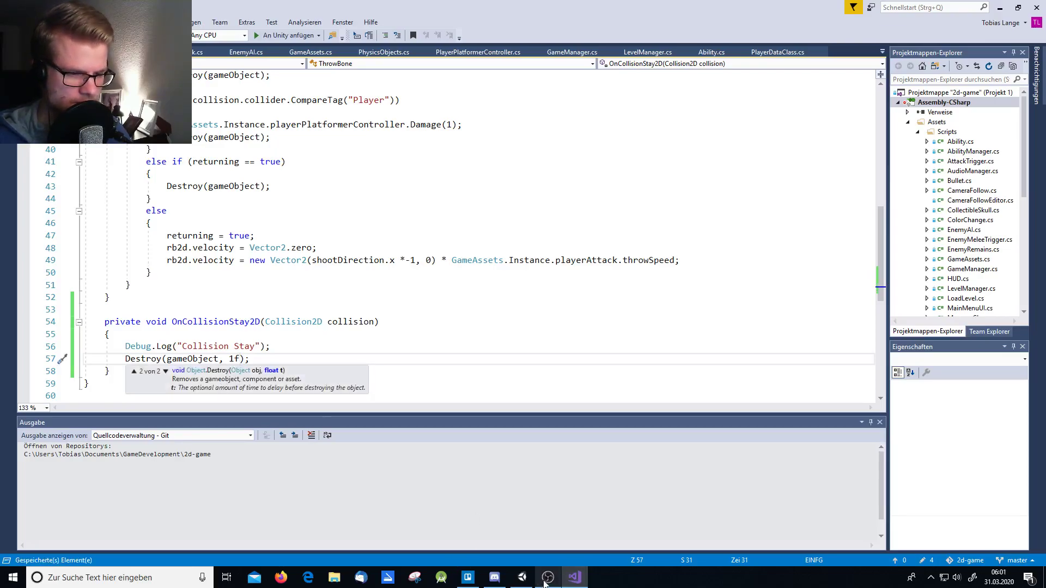
# Step: Return to the Unity editor and start play mode again
pyautogui.moveTo(522, 579)
pyautogui.click(527, 491)
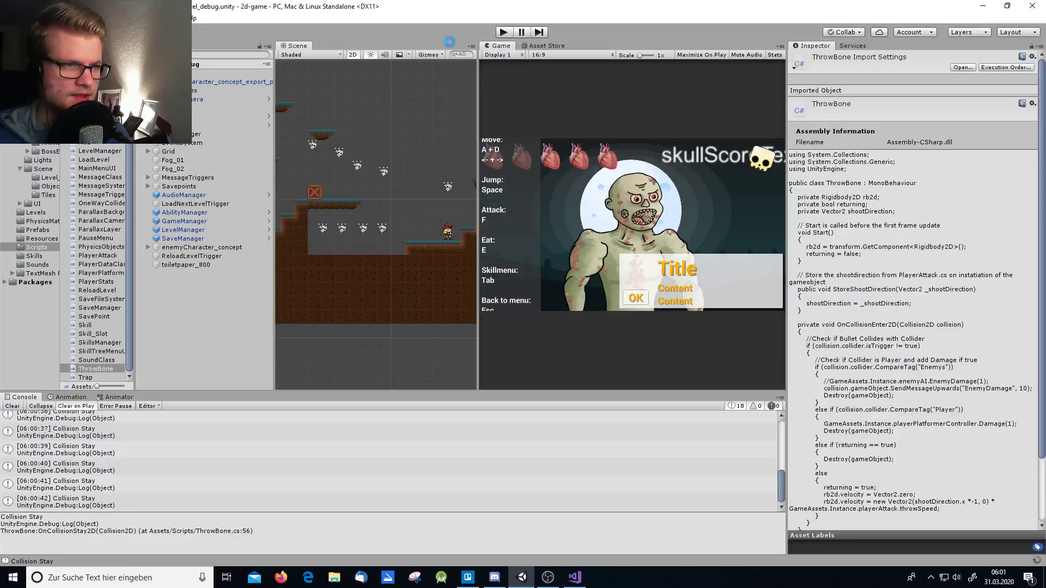
pyautogui.click(503, 33)
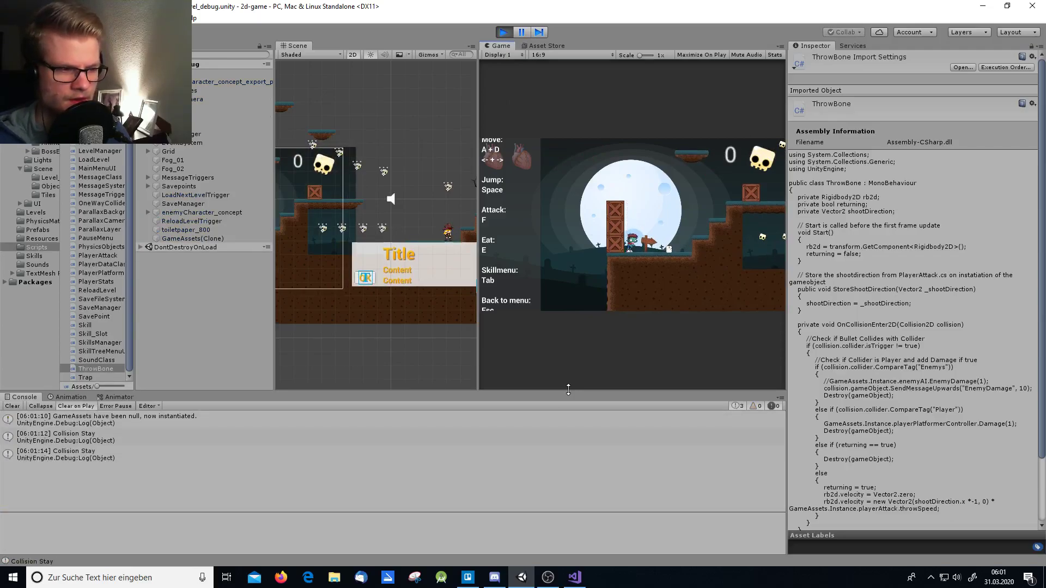
# Step: Walk the player right and throw eight bones to generate Collision Stay logs
pyautogui.press('d')
pyautogui.press('d')
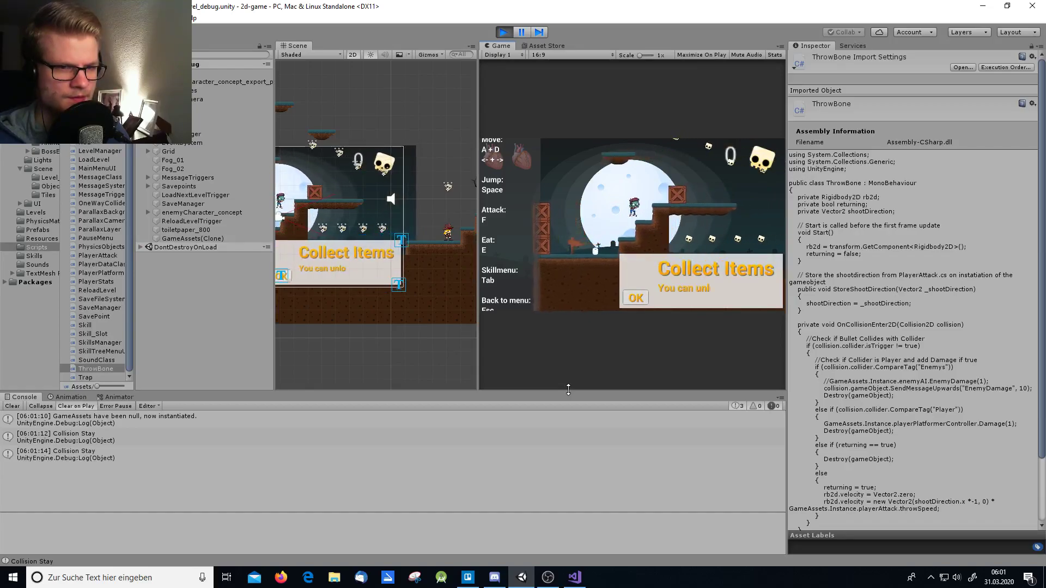
pyautogui.press('d')
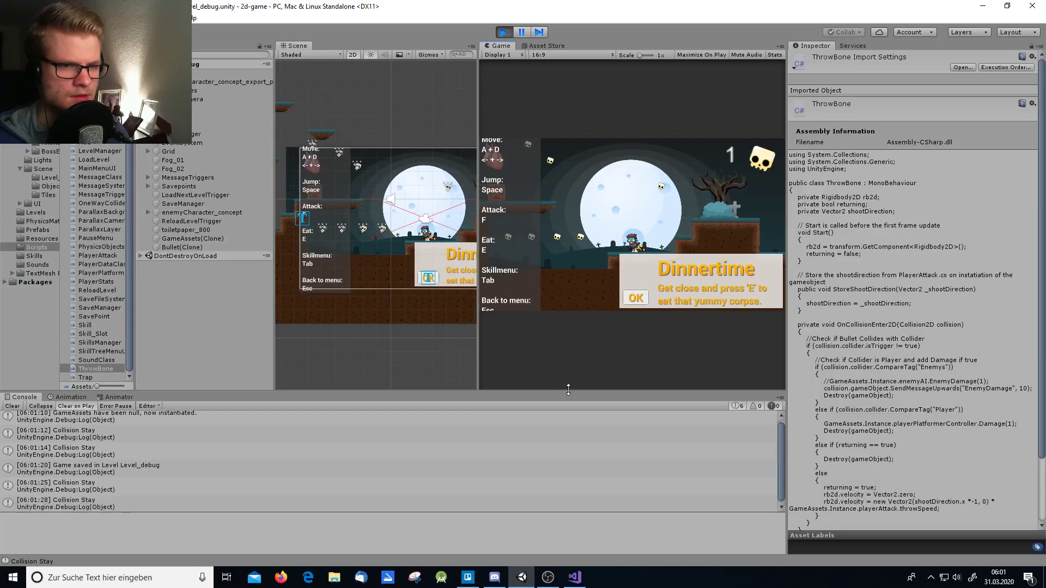
pyautogui.press('f')
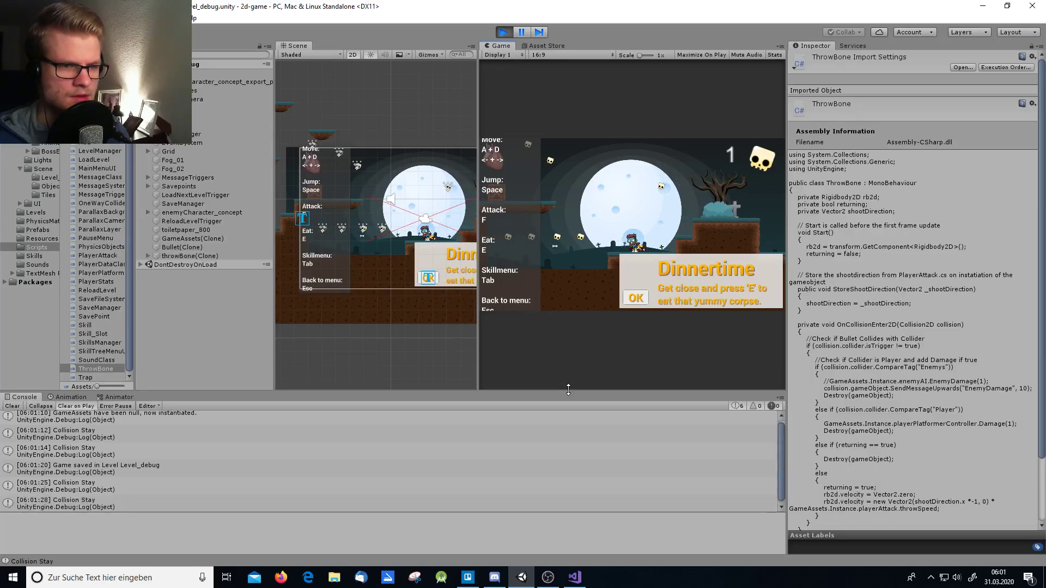
pyautogui.press('f')
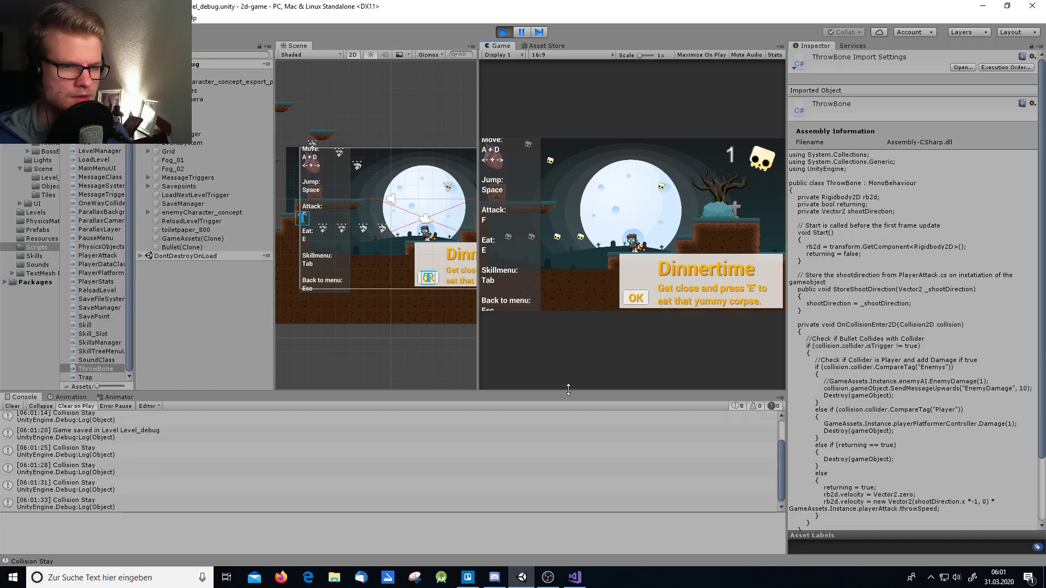
pyautogui.press('f')
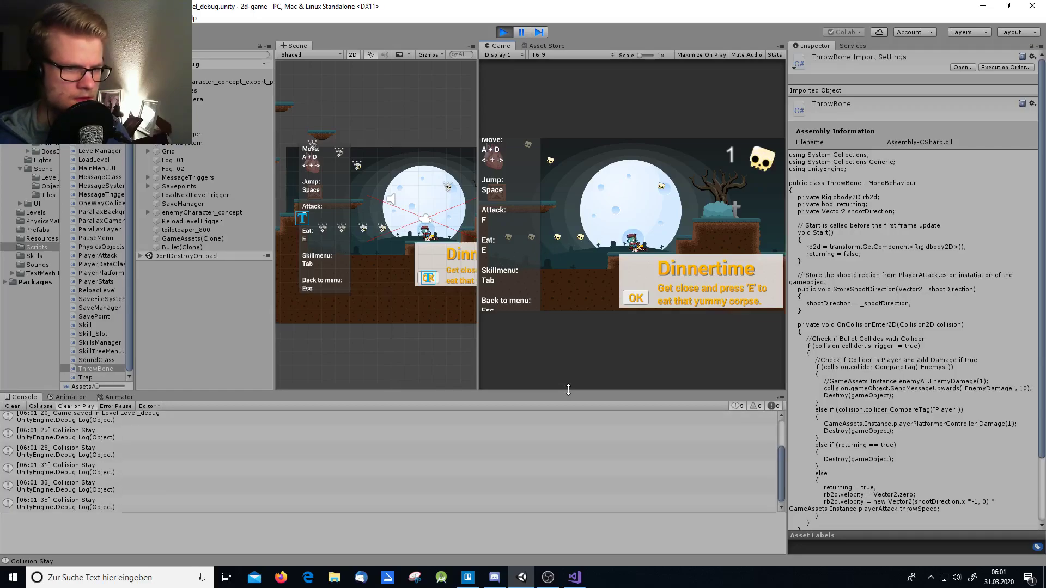
pyautogui.press('f')
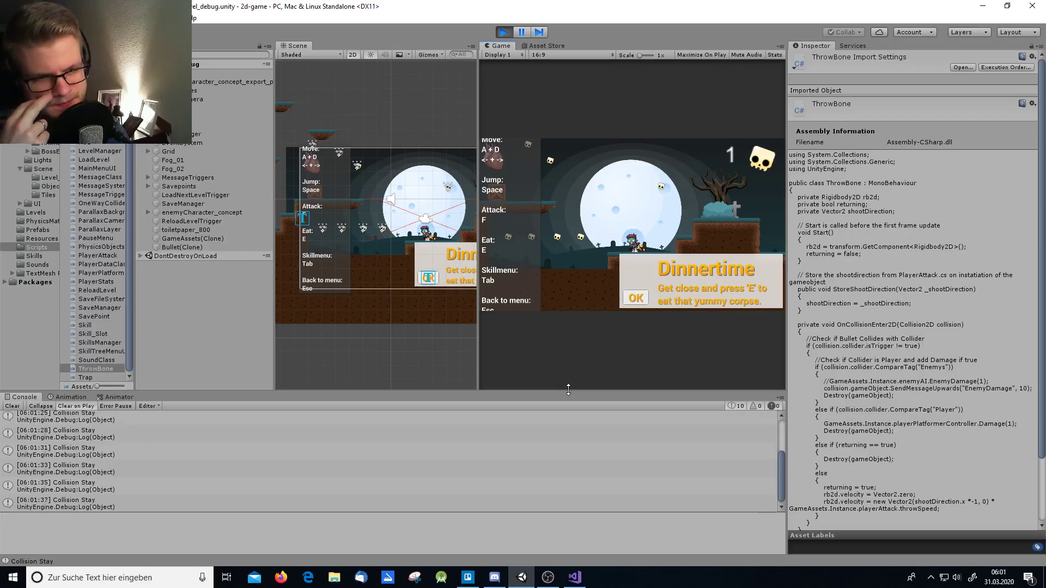
pyautogui.press('f')
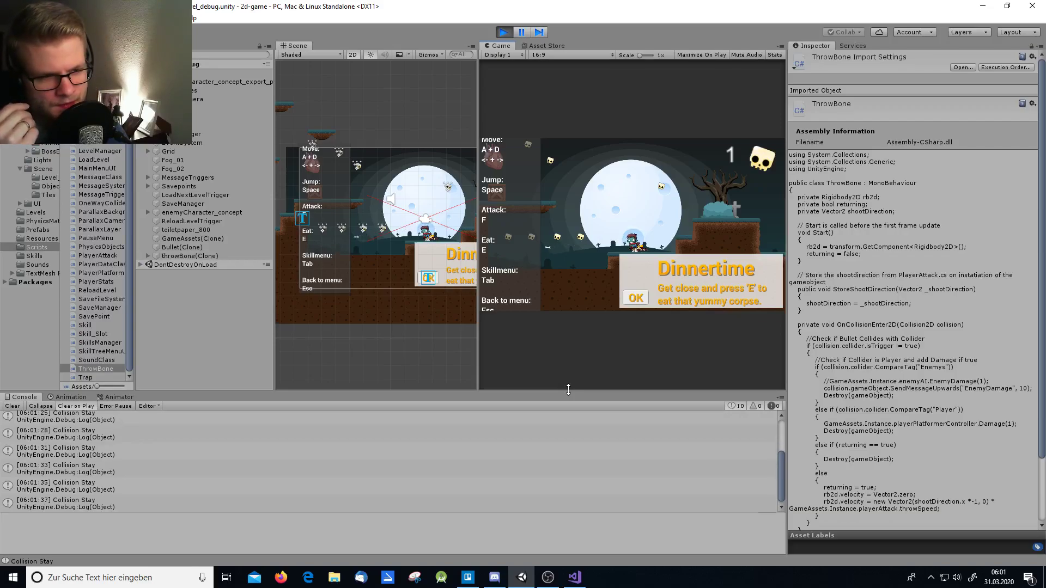
pyautogui.press('f')
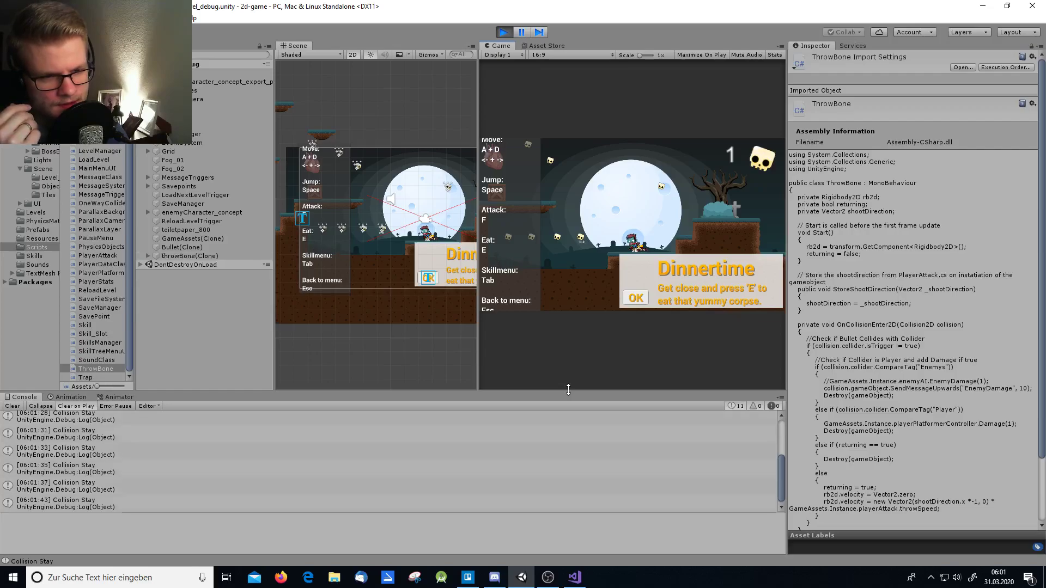
pyautogui.press('f')
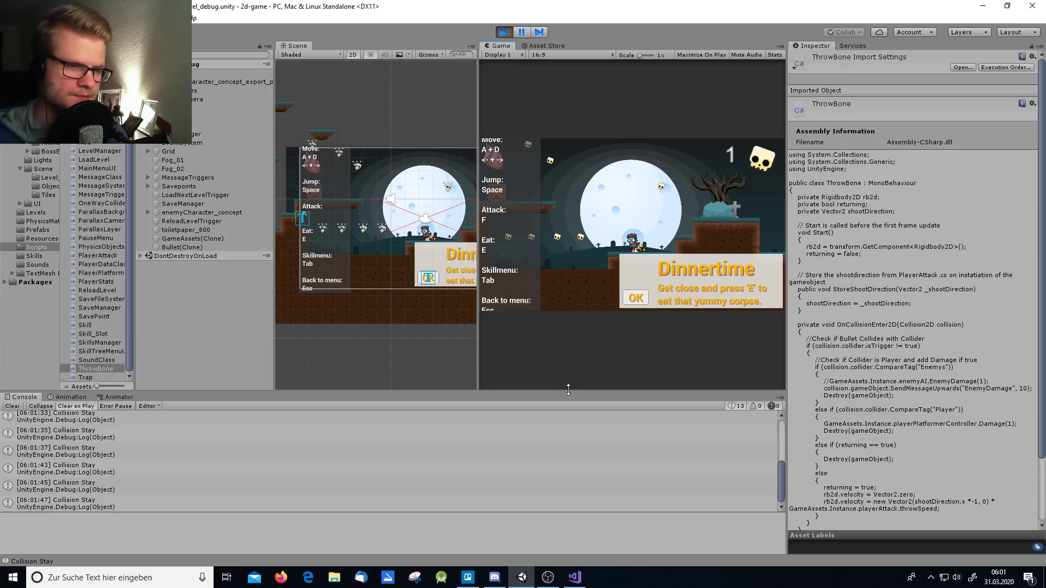
pyautogui.press('f')
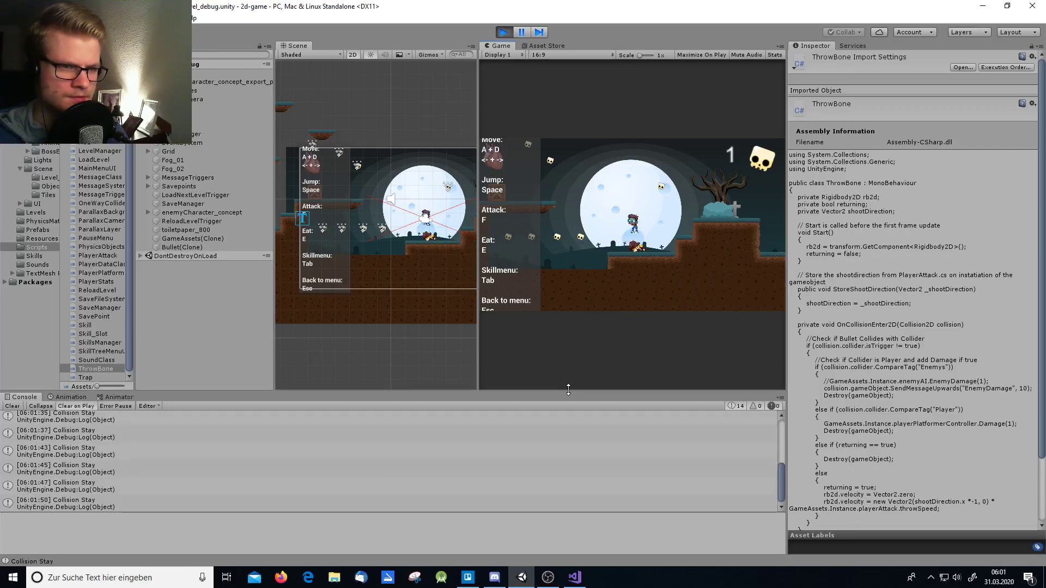
# Step: Throw bones while jumping in place
pyautogui.press('f')
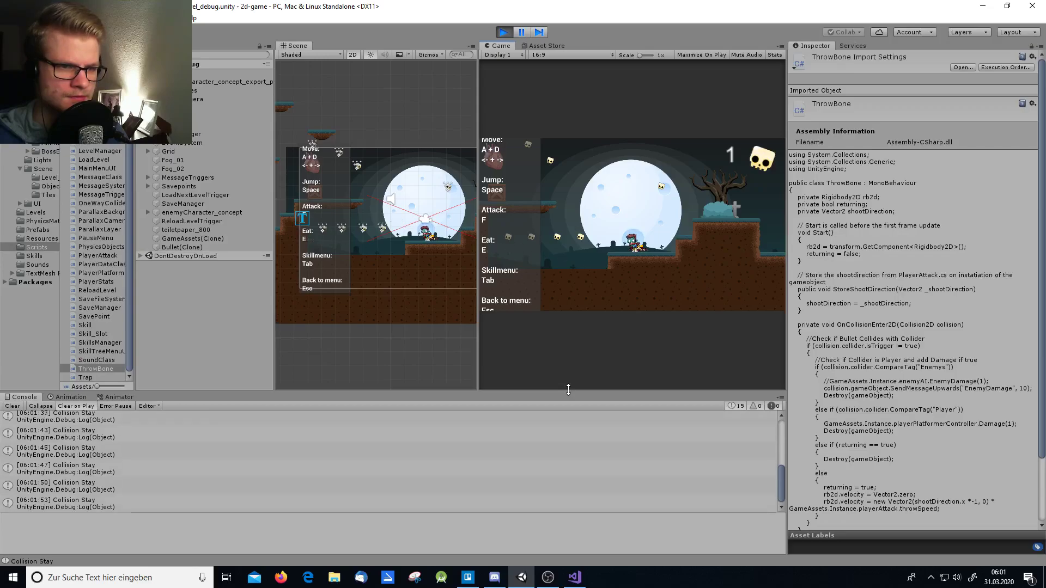
pyautogui.press('space')
pyautogui.press('f')
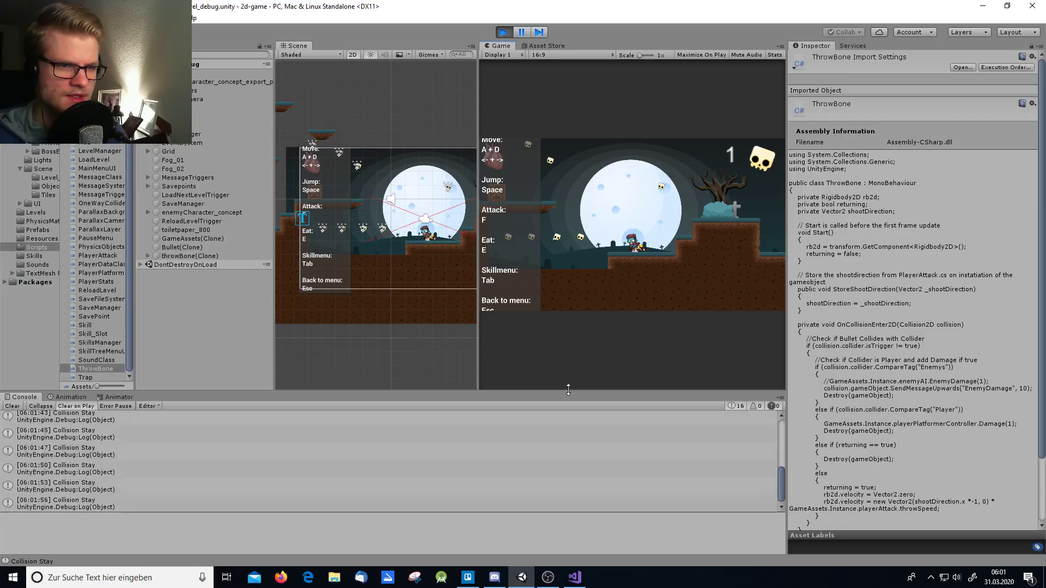
pyautogui.press('f')
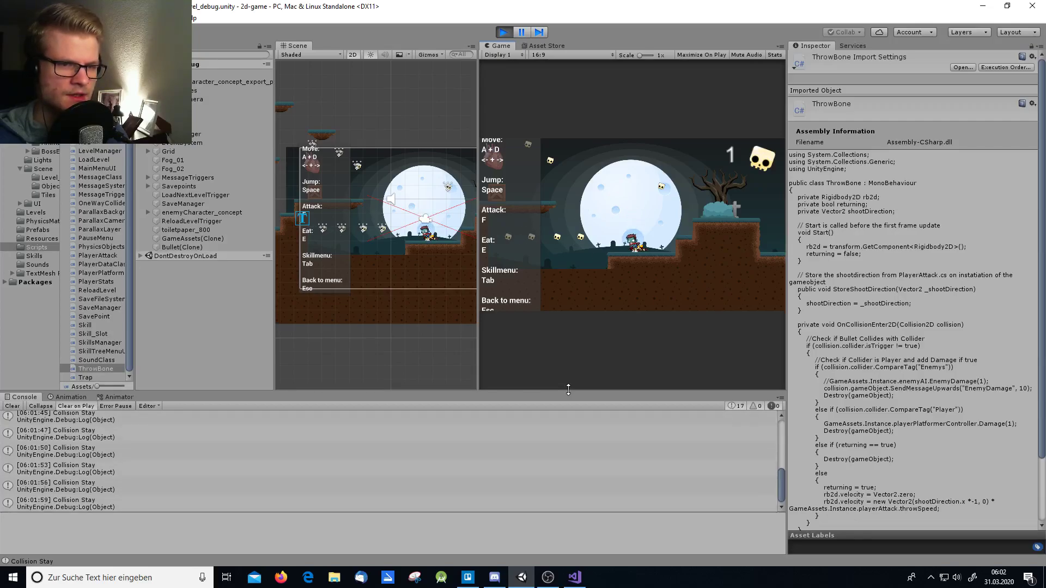
pyautogui.press('f')
pyautogui.press('space')
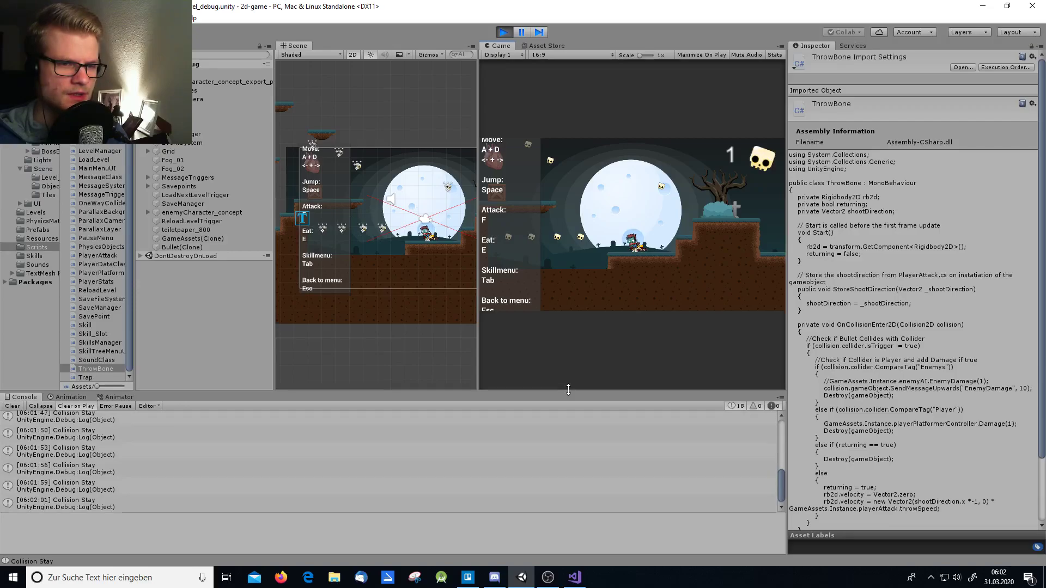
# Step: Throw seven more bones around the player as Collision Stay entries pile up
pyautogui.press('f')
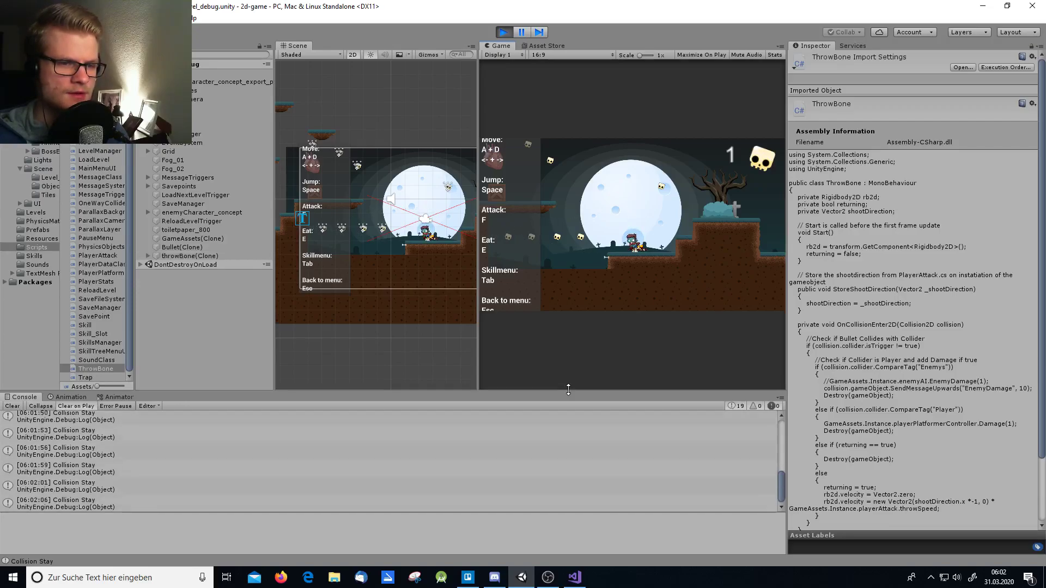
pyautogui.press('f')
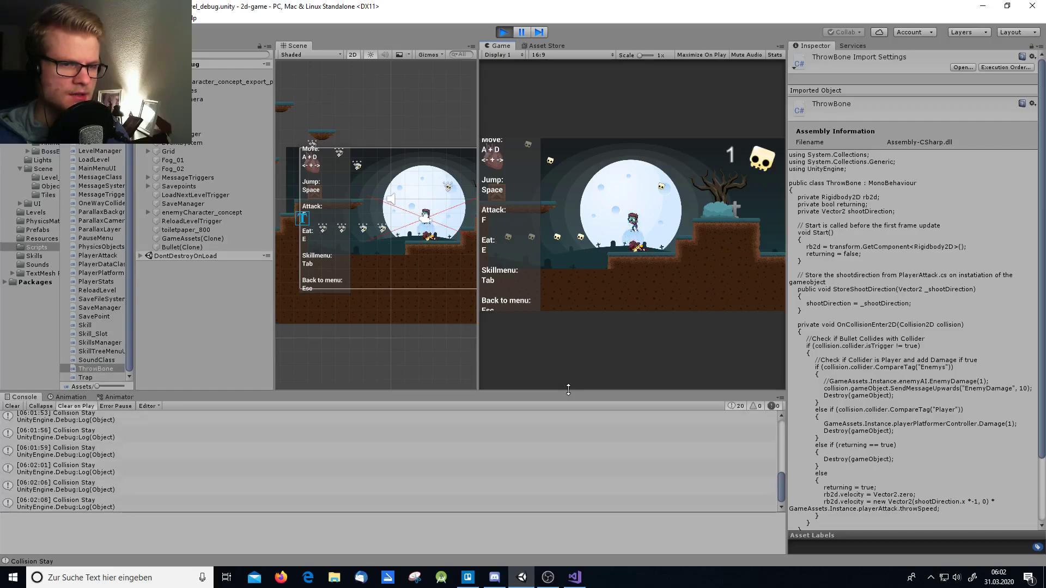
pyautogui.press('f')
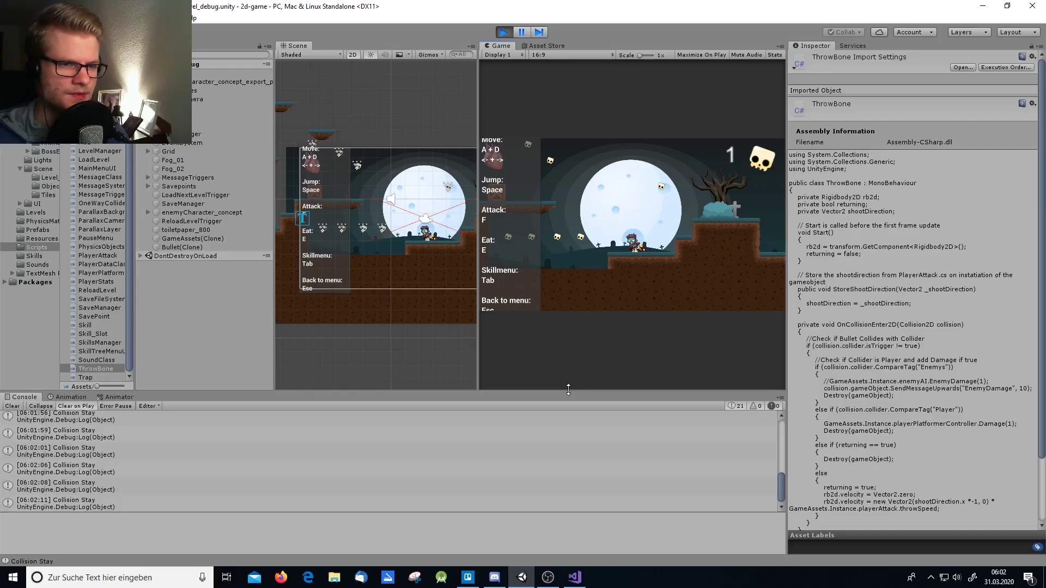
pyautogui.press('f')
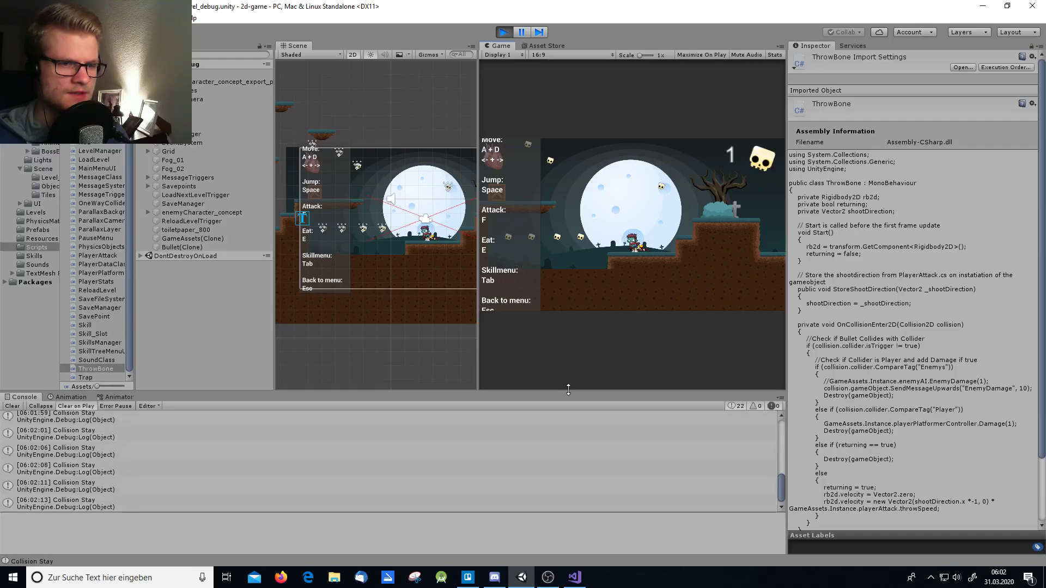
pyautogui.press('f')
pyautogui.press('f')
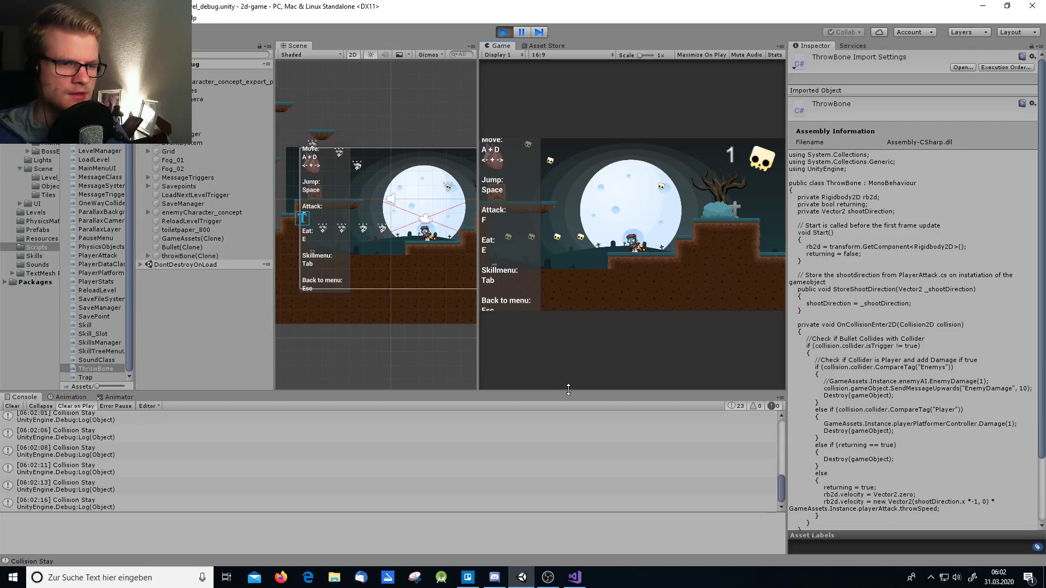
pyautogui.press('f')
pyautogui.press('f')
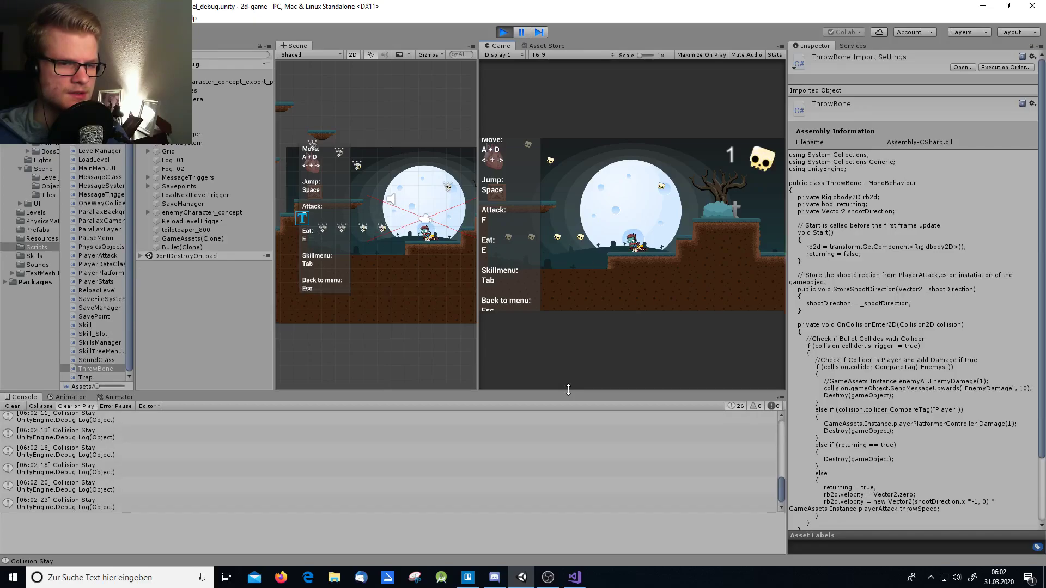
pyautogui.press('f')
# Step: Walk right, finish off the nearby enemy with bones, and head up the steps
pyautogui.press('d')
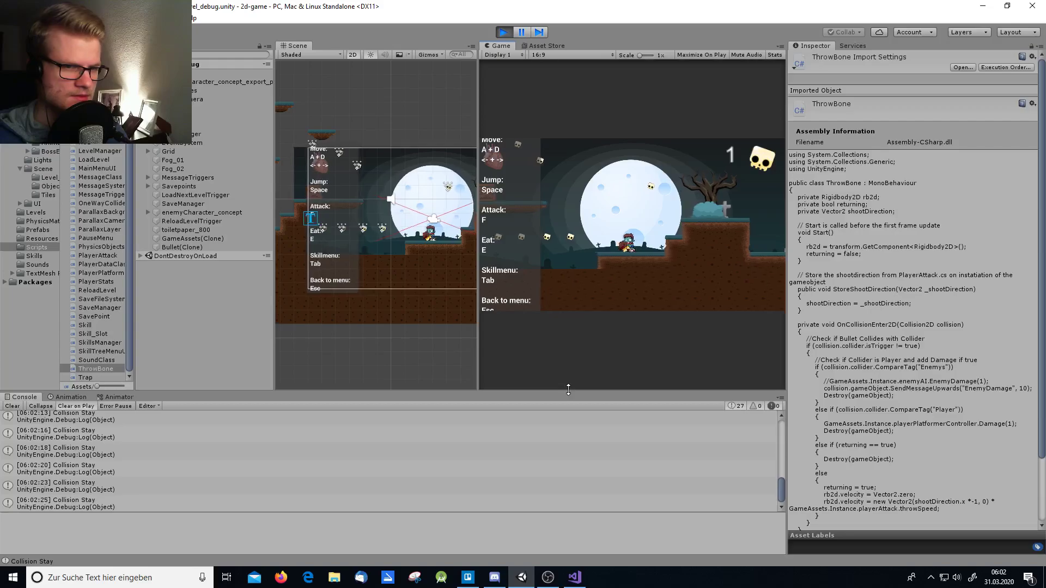
pyautogui.press('space')
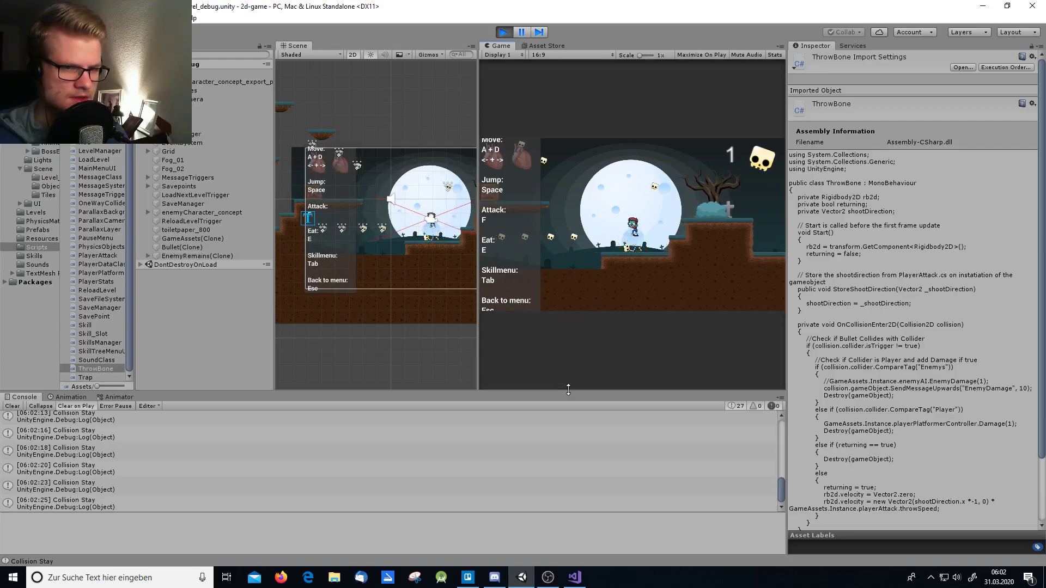
pyautogui.press('f')
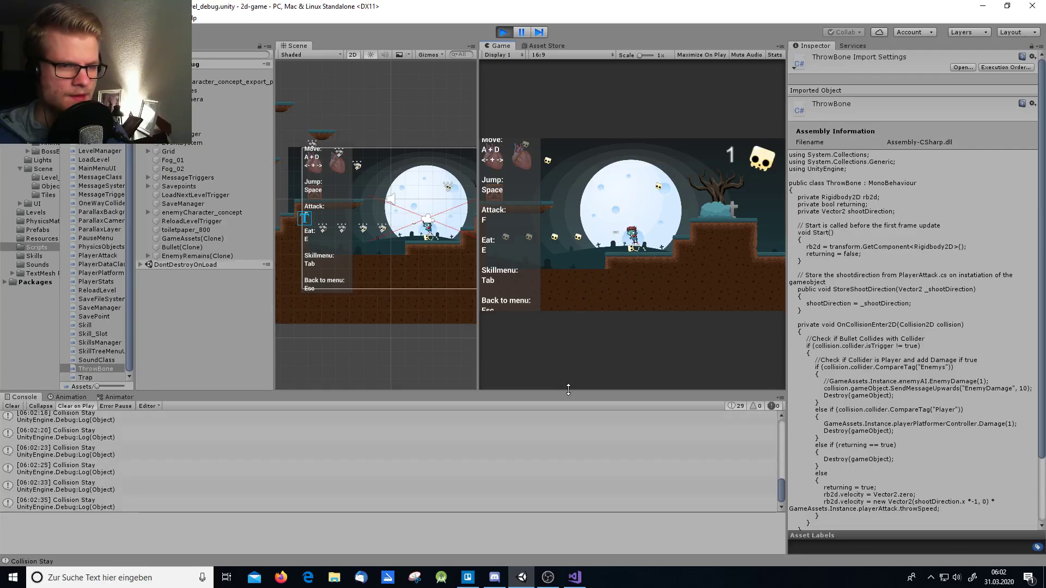
pyautogui.press('f')
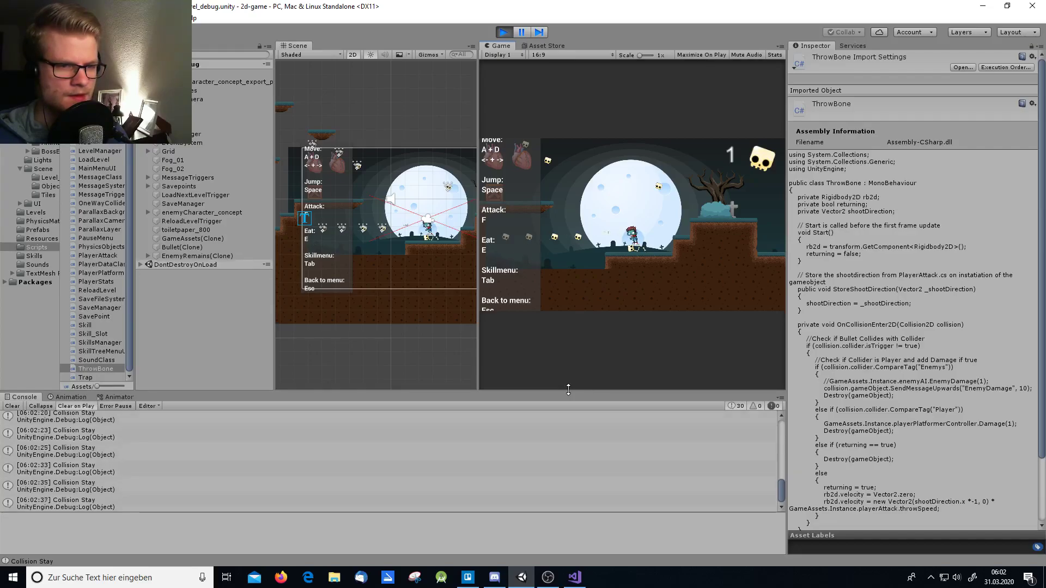
pyautogui.press('f')
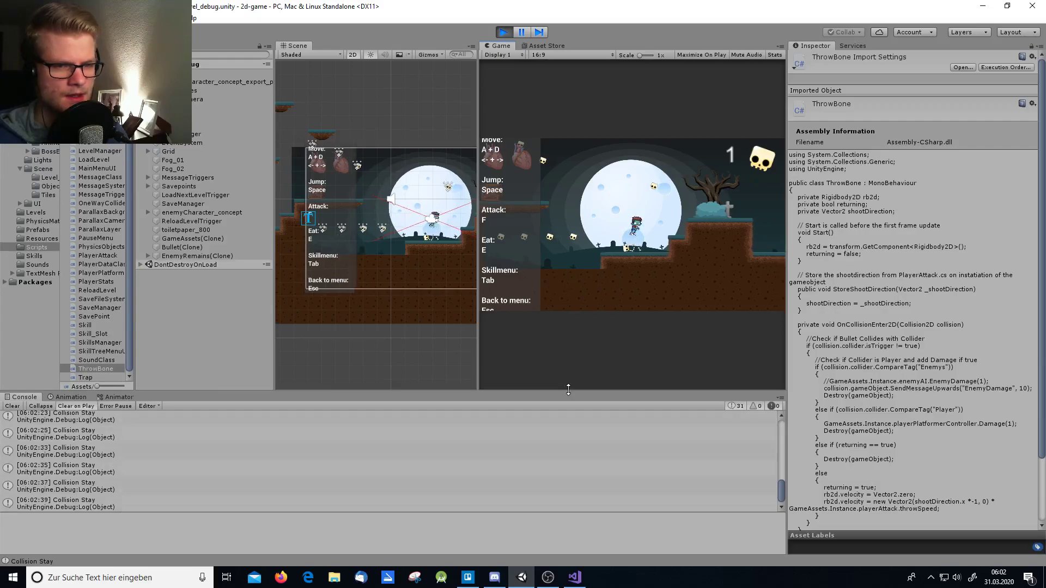
pyautogui.press('d')
pyautogui.press('d')
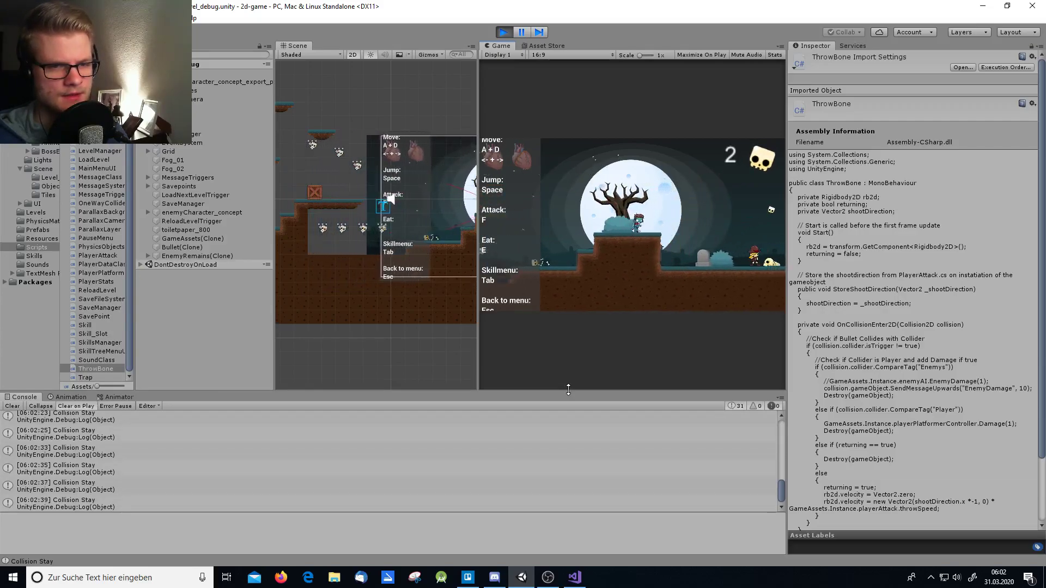
# Step: Throw bones to the right and inspect the latest Collision Stay log entry
pyautogui.press('f')
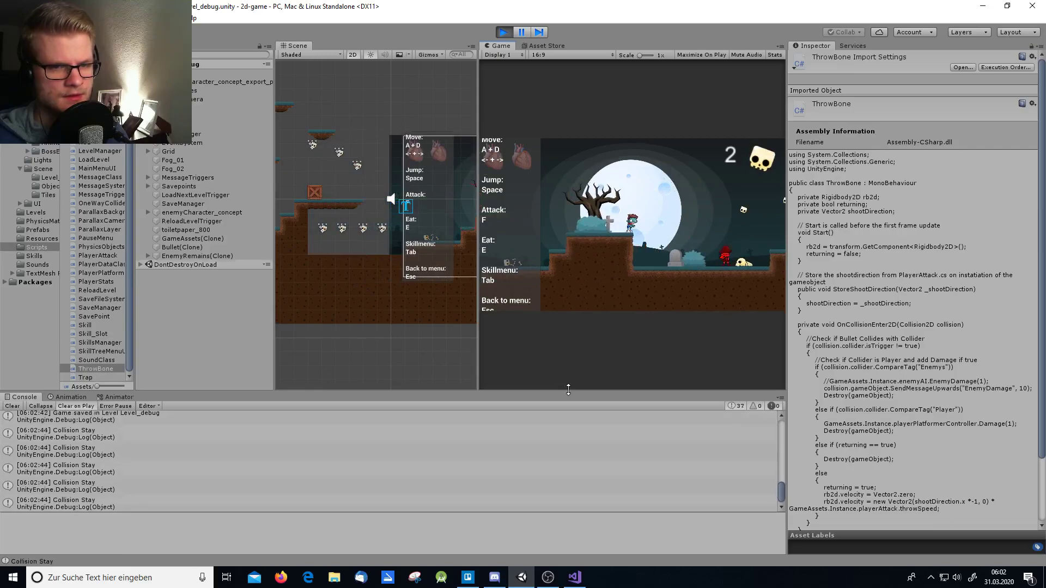
pyautogui.press('f')
pyautogui.press('f')
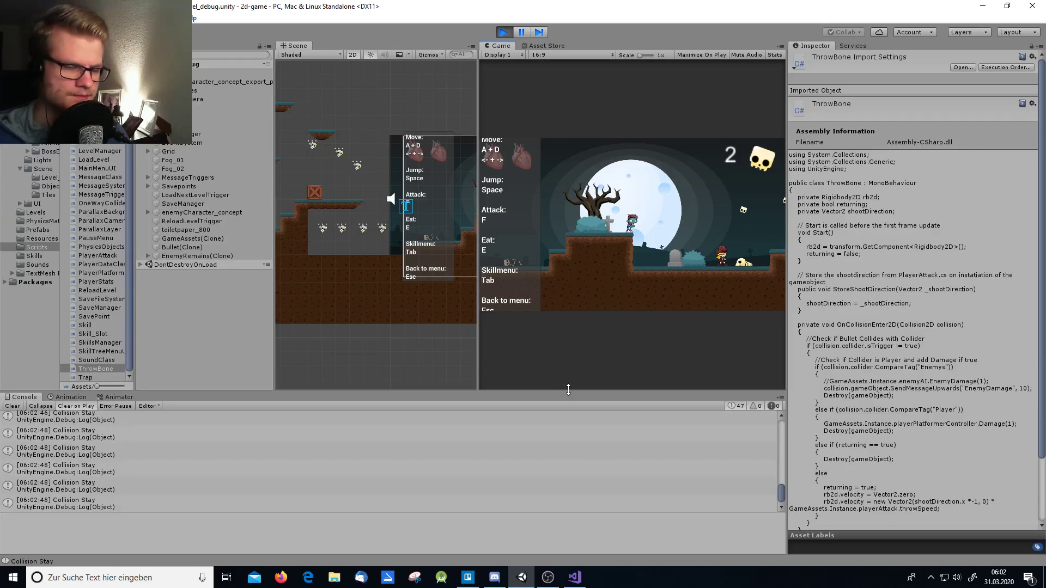
pyautogui.click(461, 503)
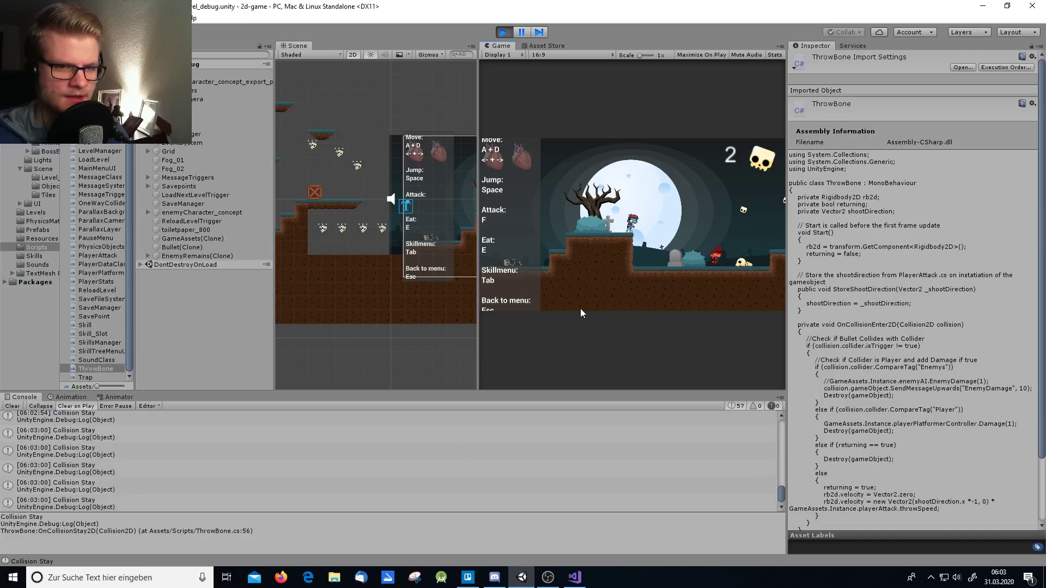
# Step: Dismiss the Dinnertime popup and walk the player to the right
pyautogui.click(633, 299)
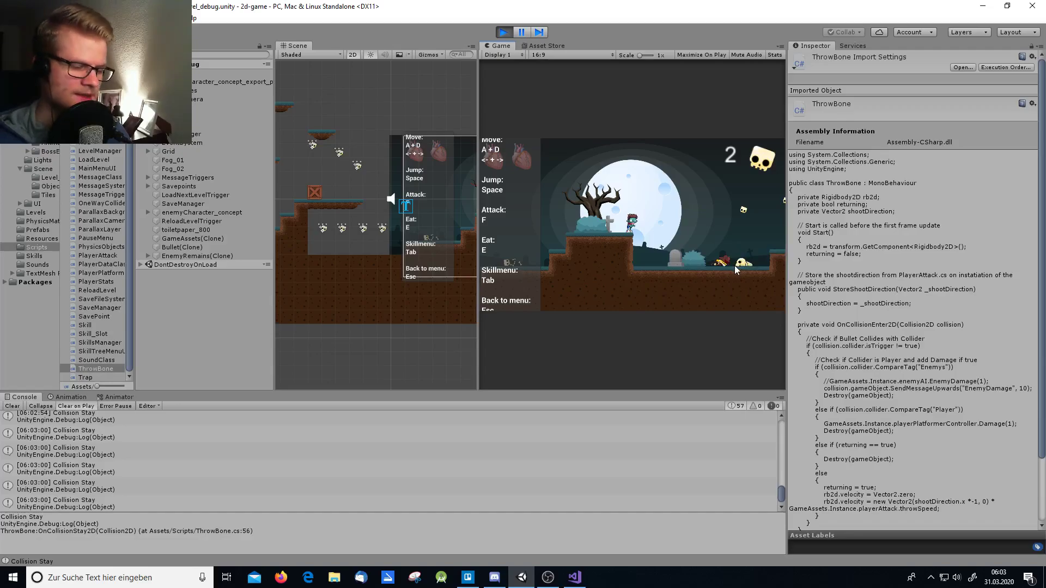
pyautogui.press('d')
pyautogui.press('d')
pyautogui.press('d')
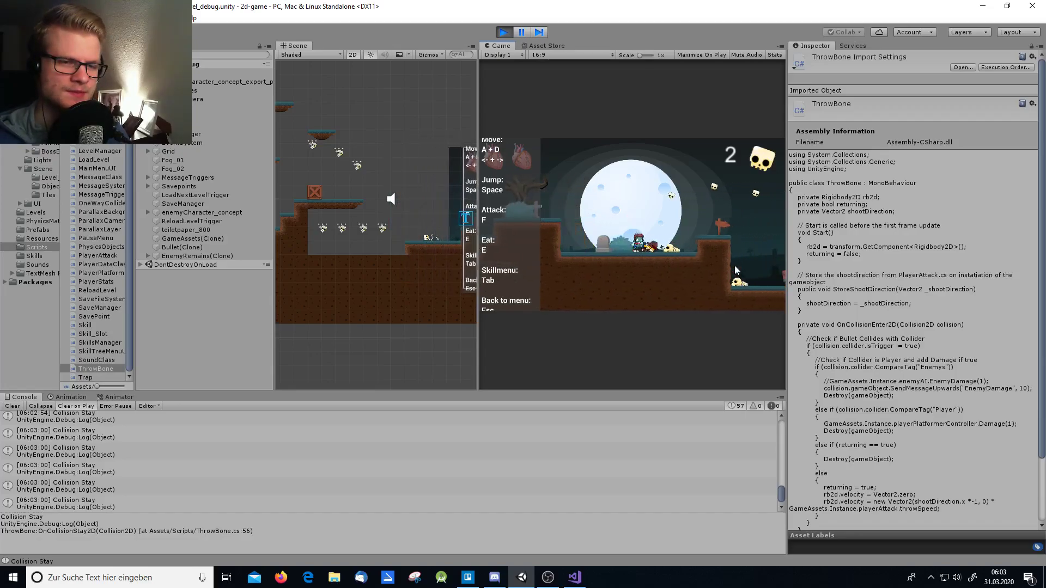
# Step: Walk right to the tree, attack the enemy, throw a bone, and inspect the latest log
pyautogui.press('d')
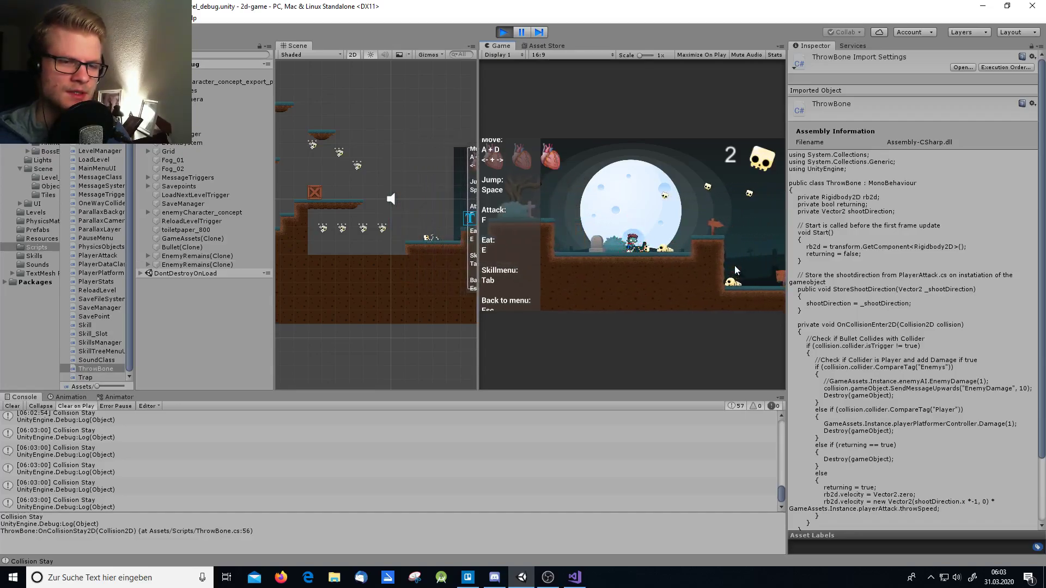
pyautogui.press('d')
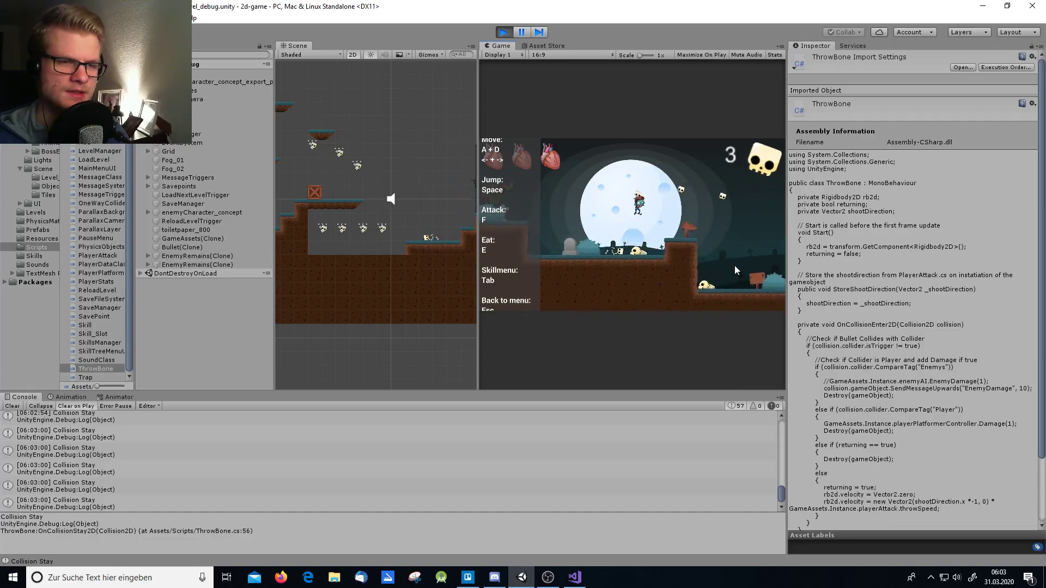
pyautogui.press('d')
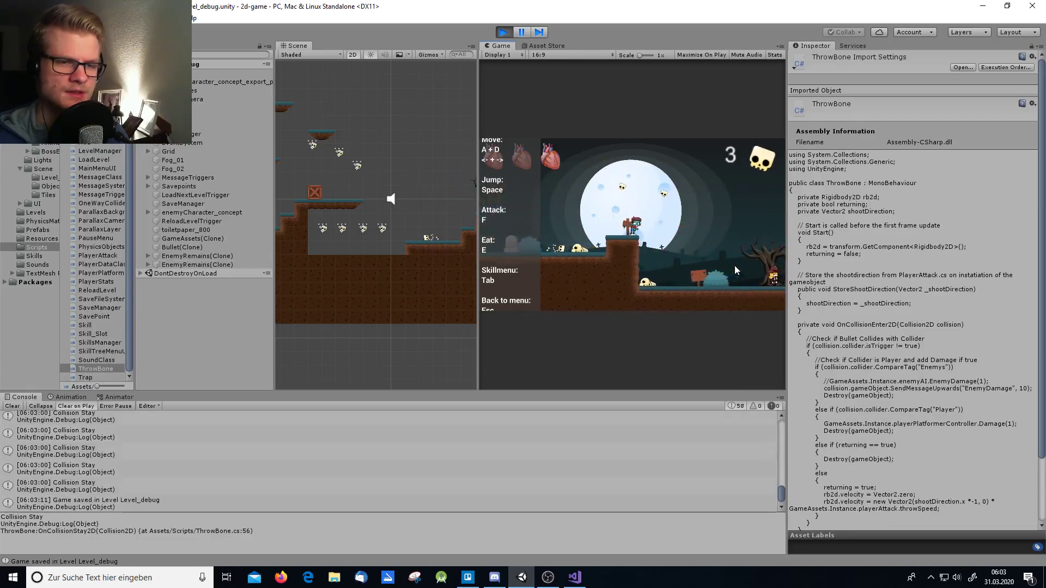
pyautogui.press('d')
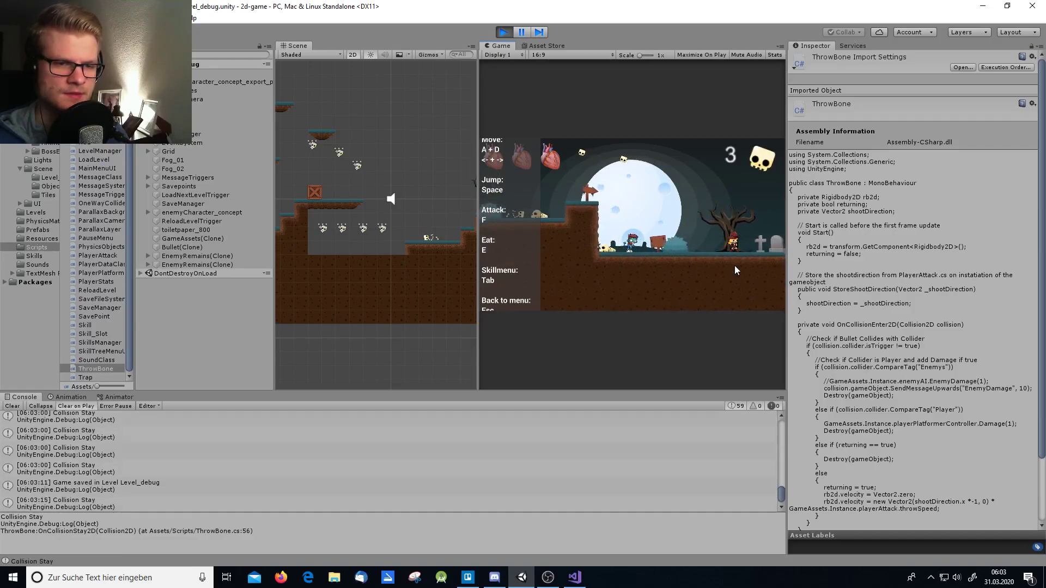
pyautogui.press('f')
pyautogui.press('f')
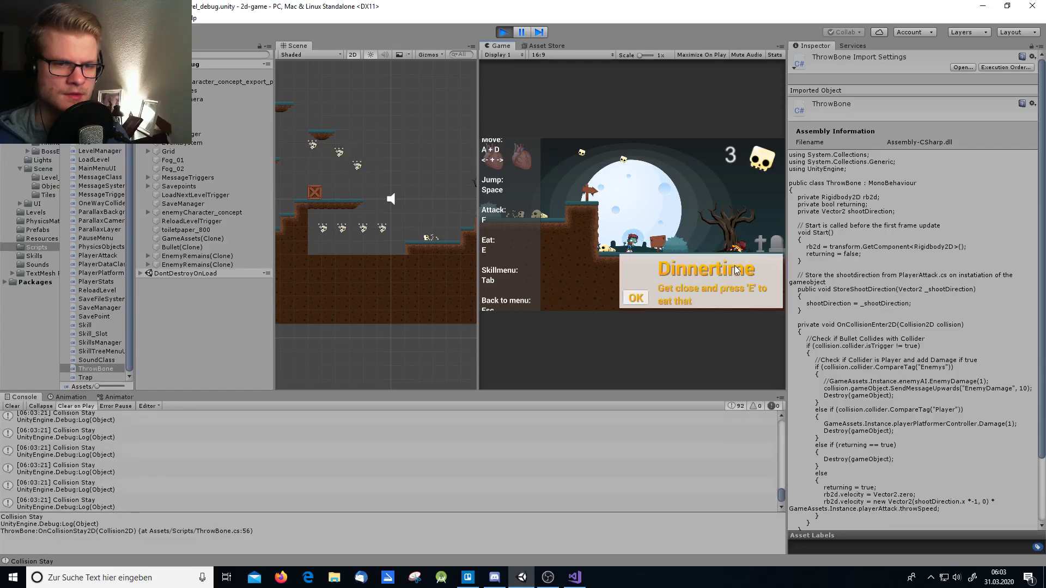
pyautogui.press('f')
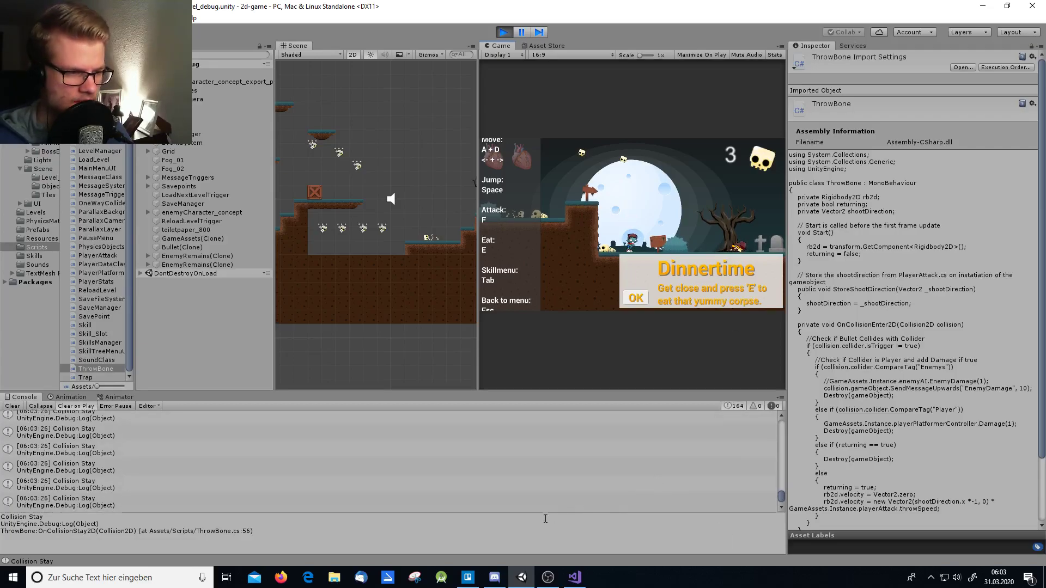
pyautogui.click(564, 504)
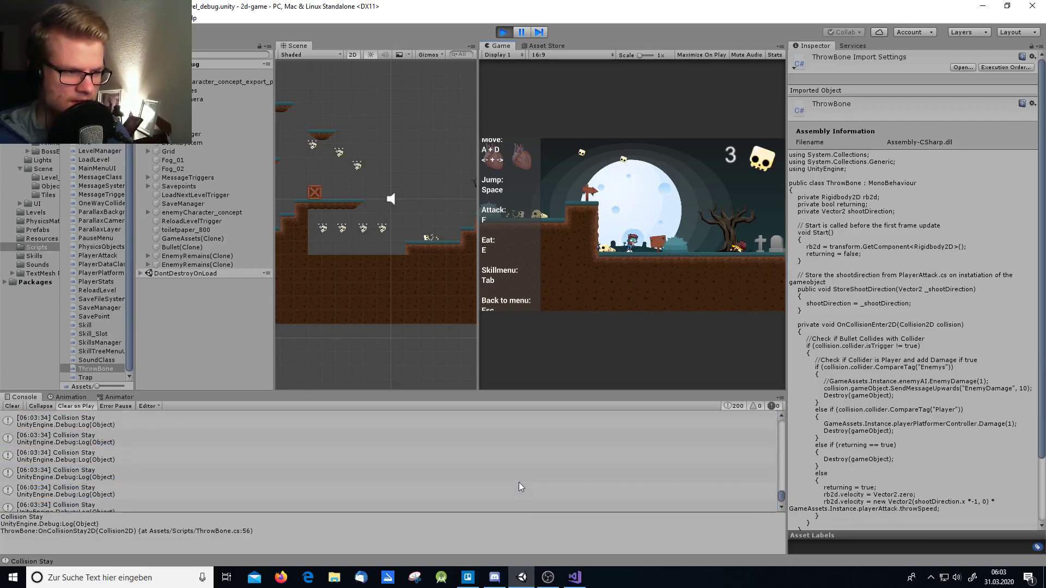
pyautogui.scroll(-1, 518, 482)
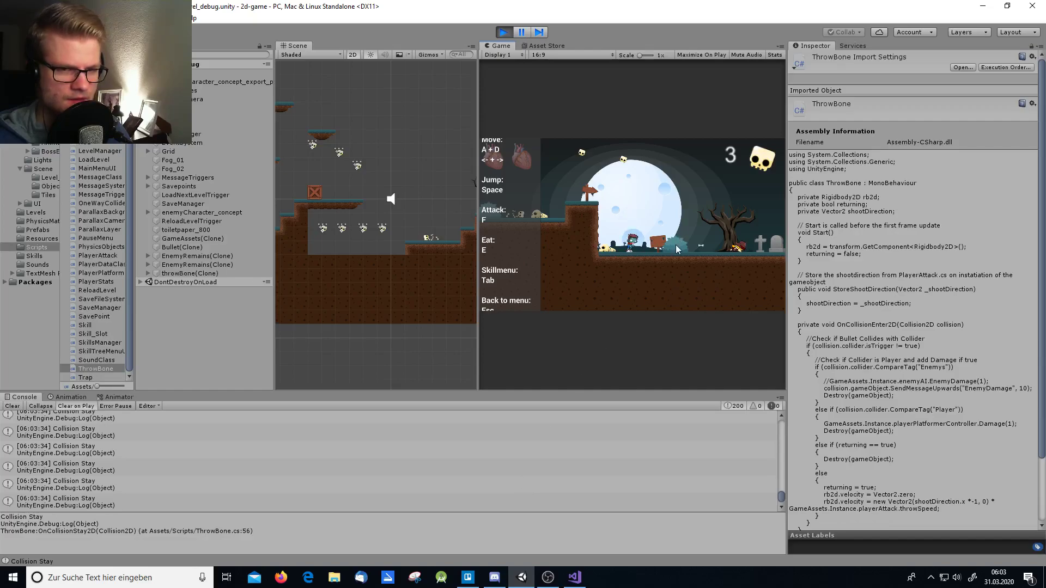
# Step: Jump repeatedly while throwing bones, then inspect the newest Collision Stay entry
pyautogui.press('space')
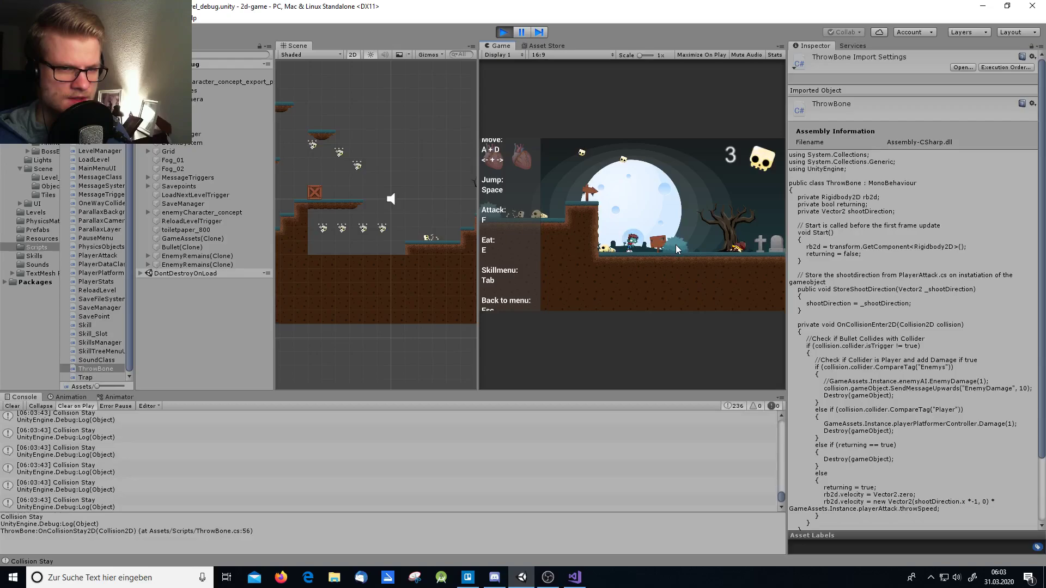
pyautogui.press('space')
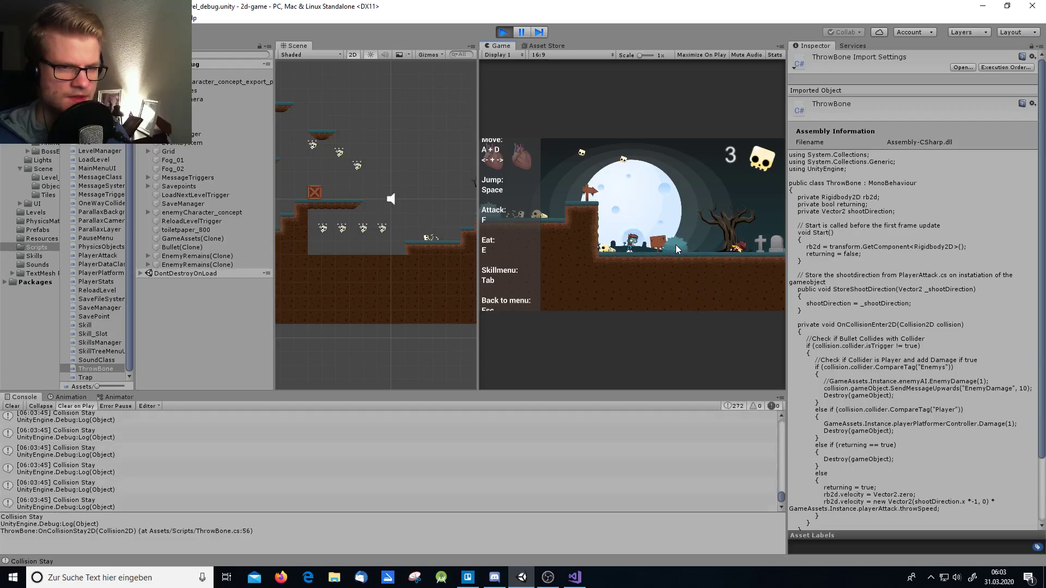
pyautogui.press('f')
pyautogui.press('space')
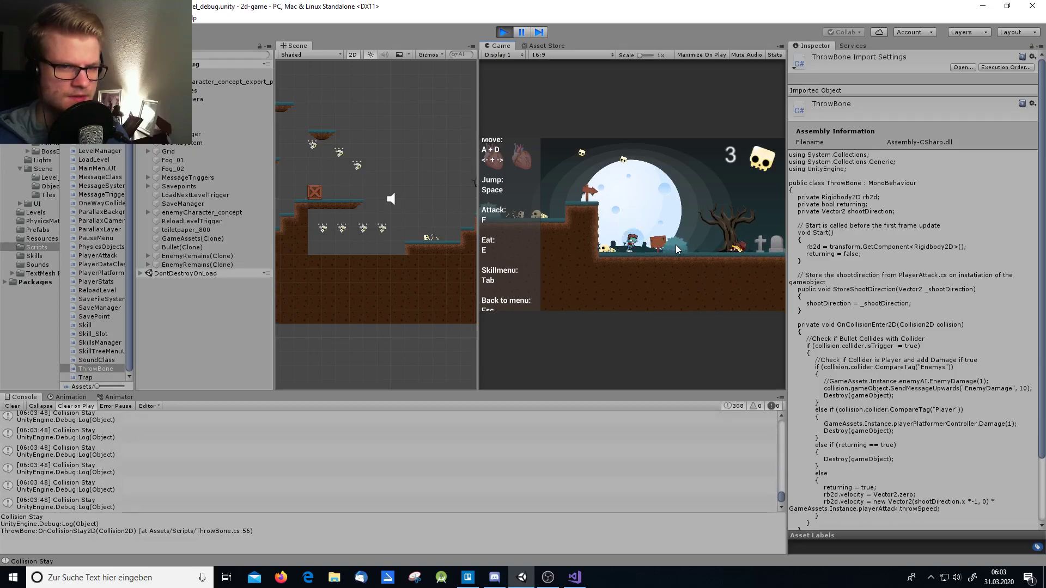
pyautogui.press('f')
pyautogui.press('space')
pyautogui.click(678, 506)
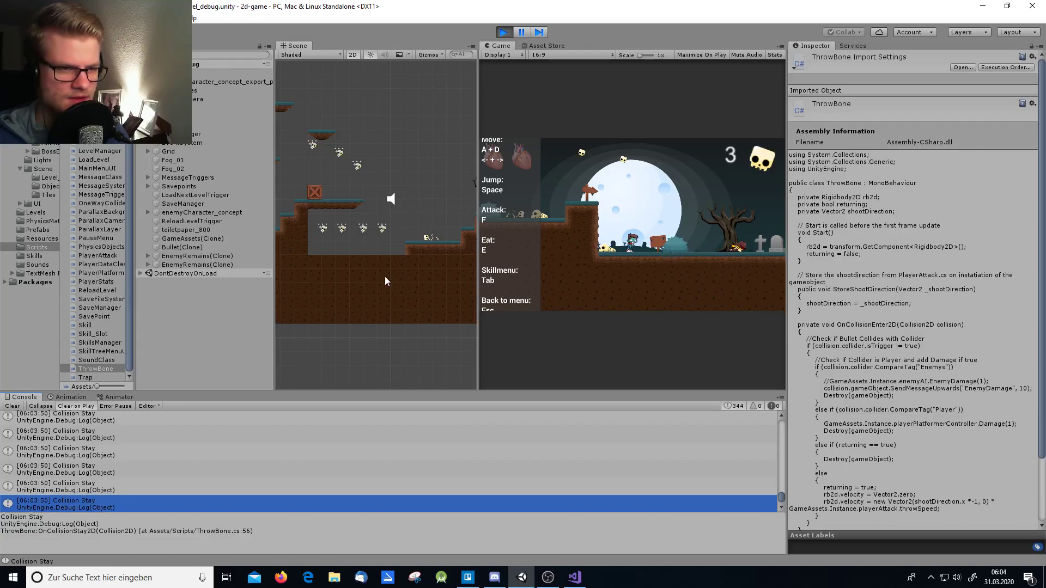
# Step: Pan the scene toward the dead tree and graves, jump, and inspect the newest Collision Stay log
pyautogui.moveTo(413, 283); pyautogui.dragTo(329, 268, button='middle')
pyautogui.scroll(6, 341, 276)
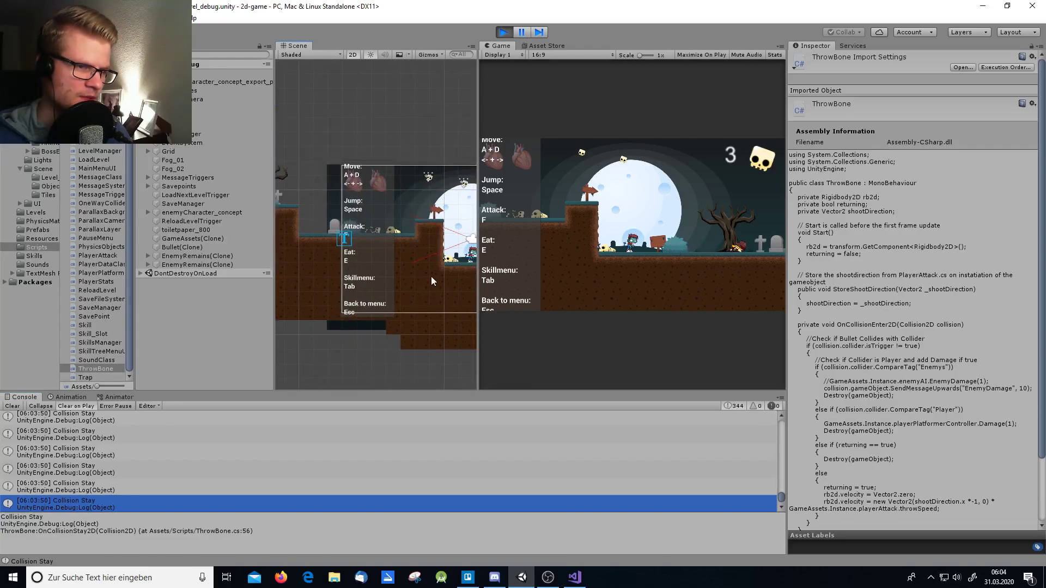
pyautogui.moveTo(397, 292); pyautogui.dragTo(304, 298, button='middle')
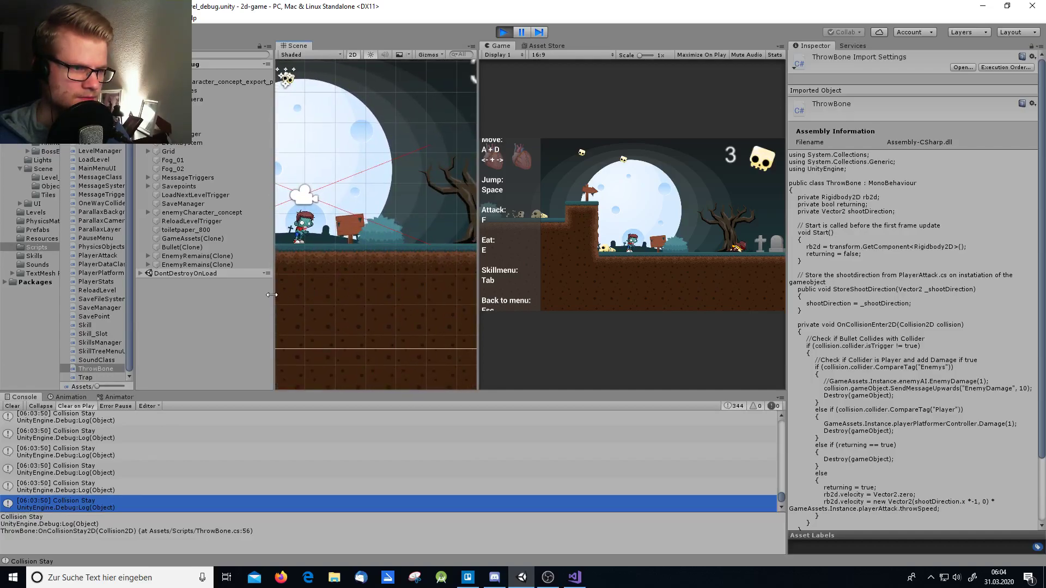
pyautogui.moveTo(272, 295); pyautogui.dragTo(235, 297)
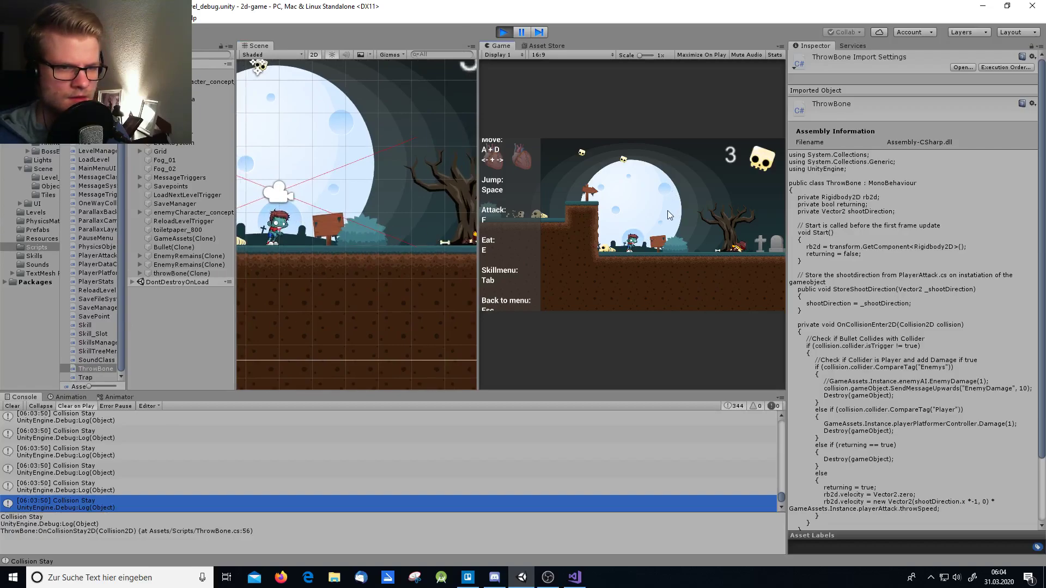
pyautogui.press('space')
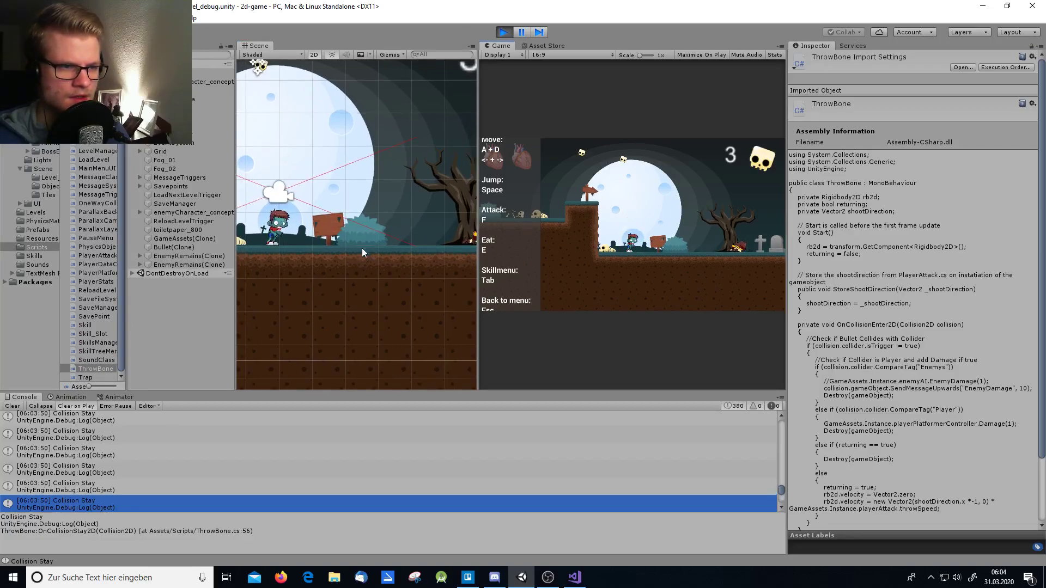
pyautogui.scroll(-10, 417, 492)
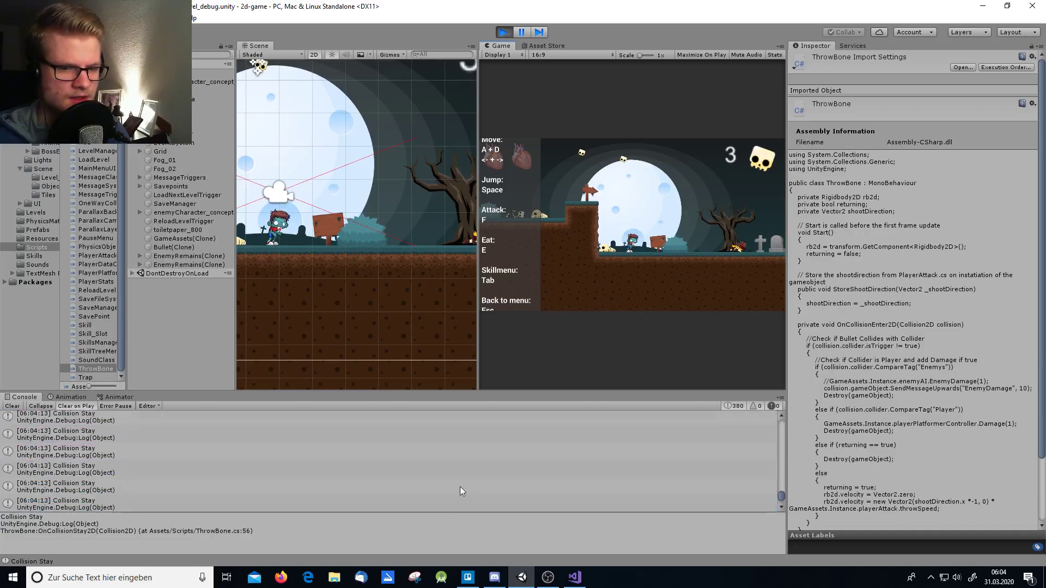
pyautogui.click(451, 505)
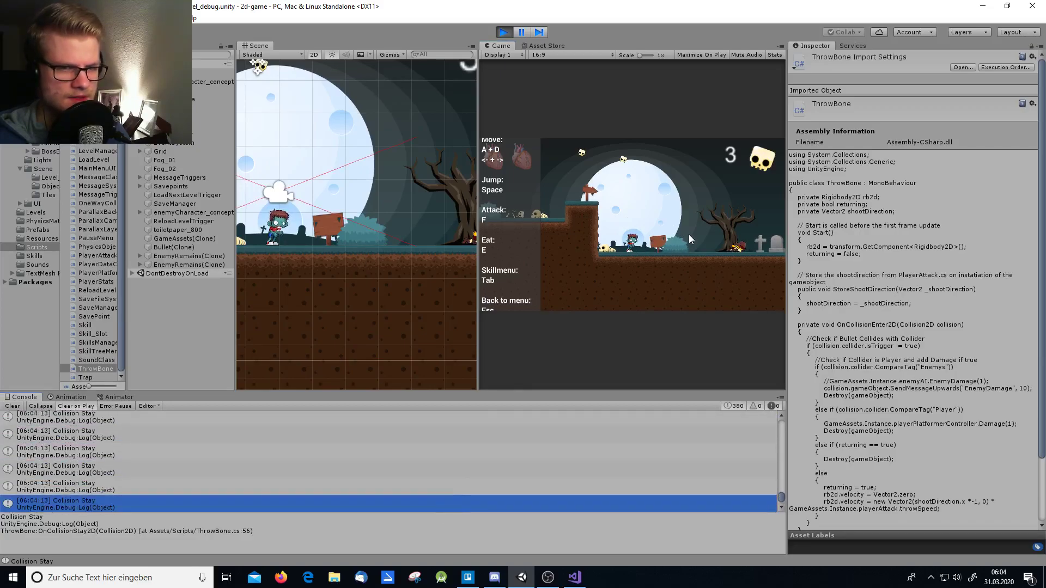
# Step: Walk the player right past the tree and back left, throwing a bone at the red bush enemy
pyautogui.press('space')
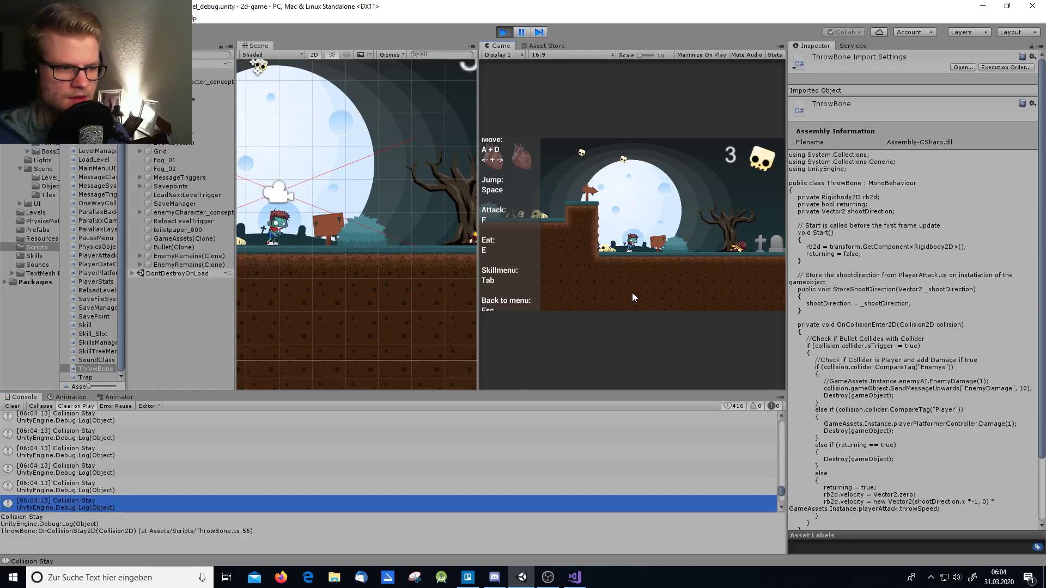
pyautogui.scroll(-3, 400, 482)
pyautogui.scroll(-3, 415, 470)
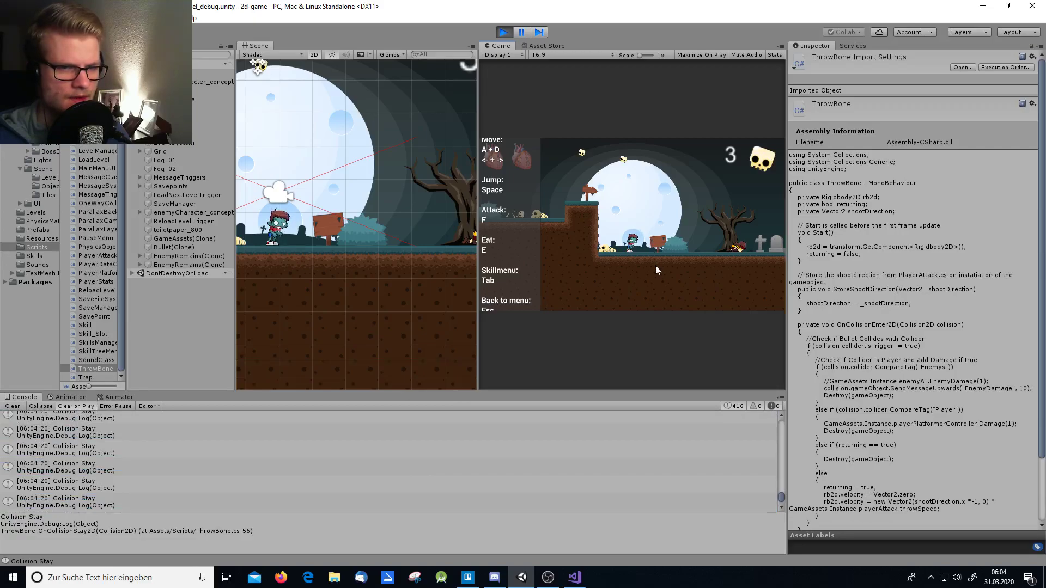
pyautogui.press('d')
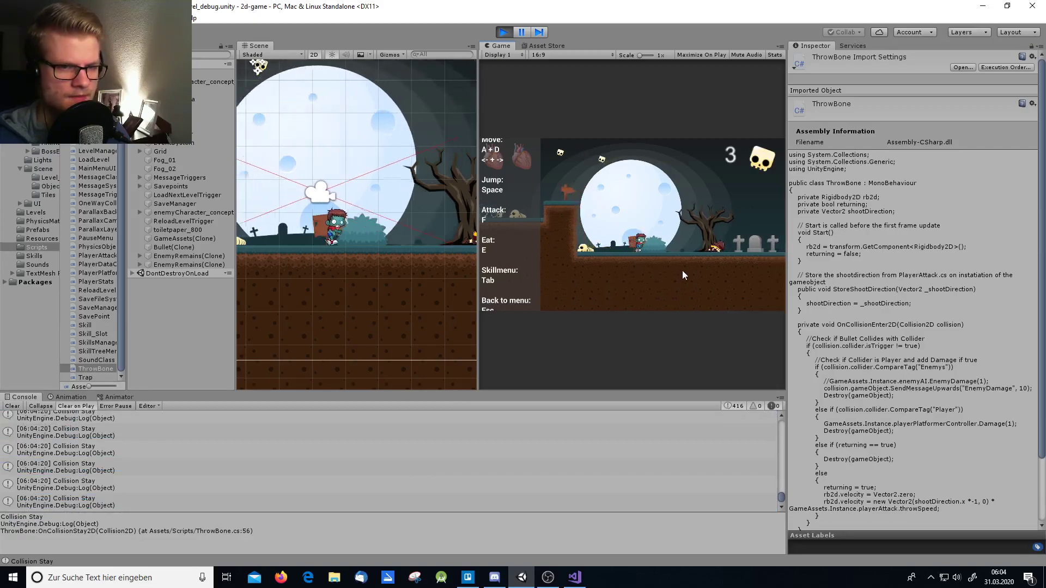
pyautogui.press('d')
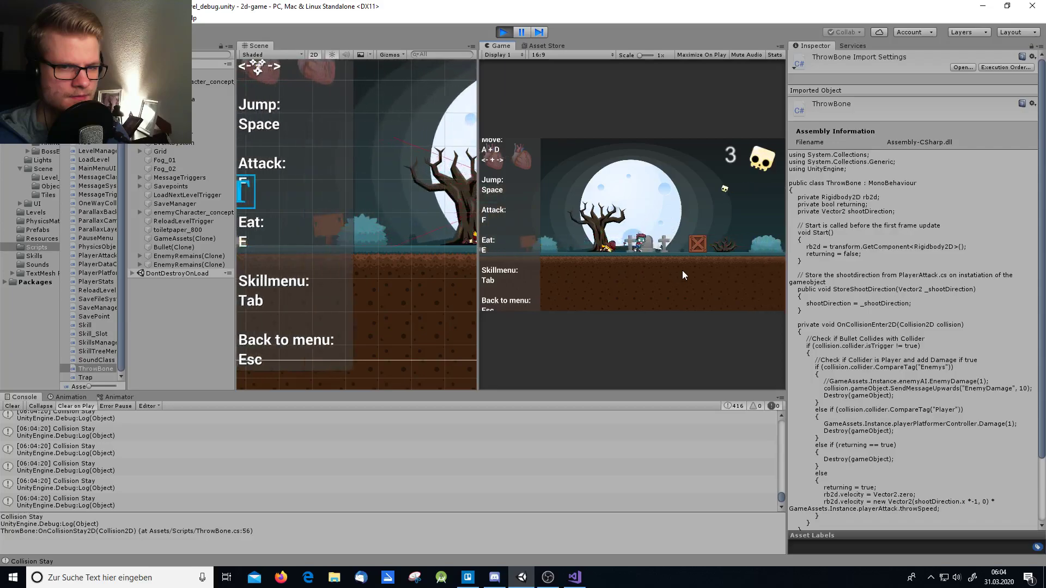
pyautogui.press('a')
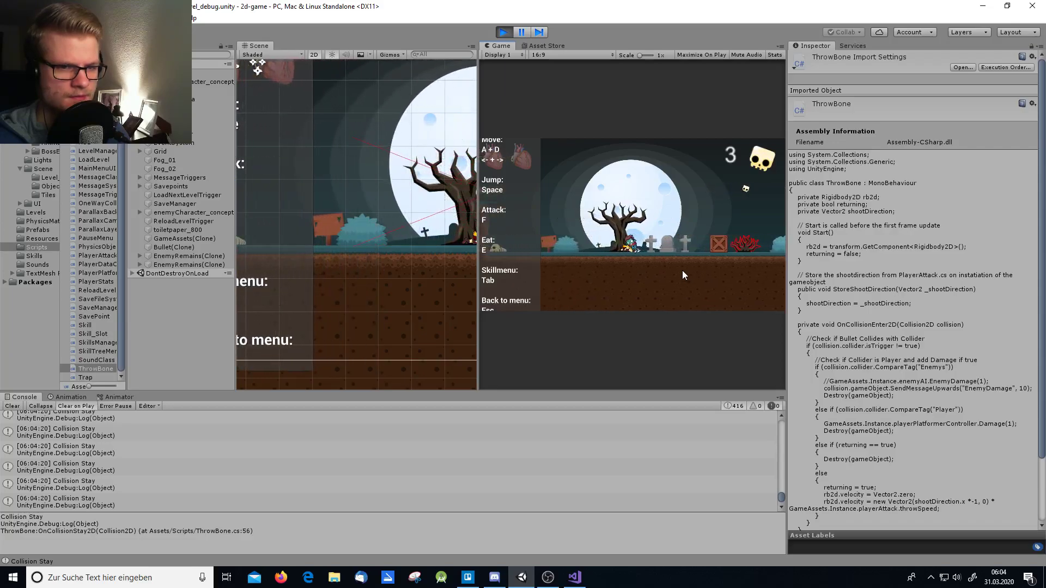
pyautogui.press('f')
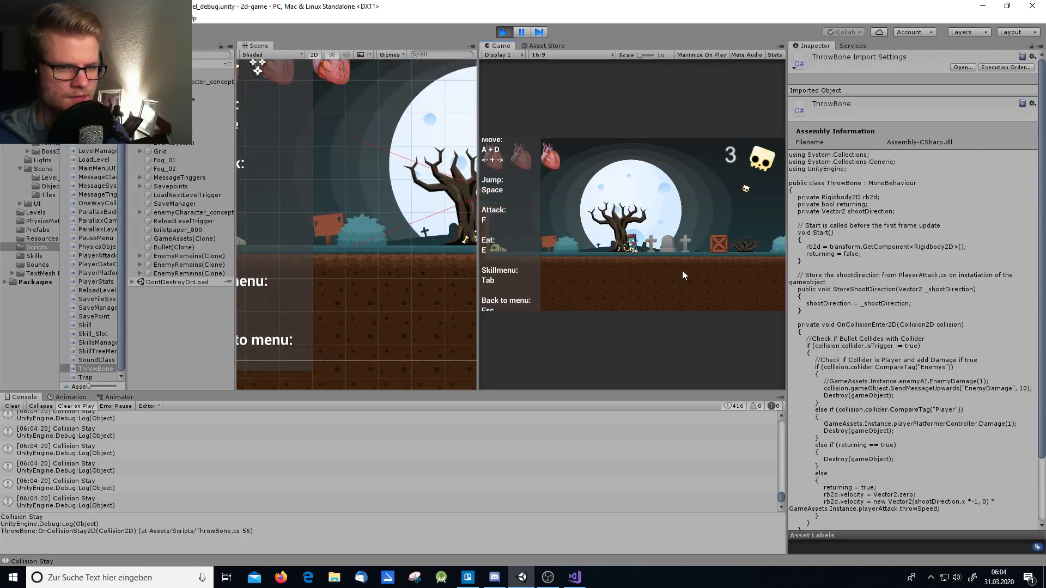
pyautogui.press('a')
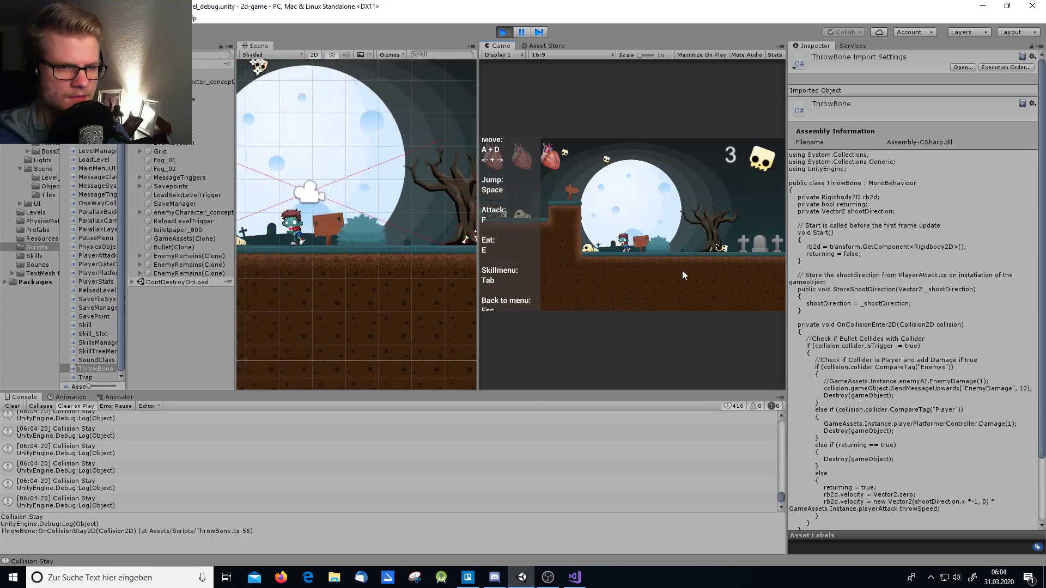
pyautogui.press('a')
# Step: Jump and throw several bones while moving the player right
pyautogui.press('space')
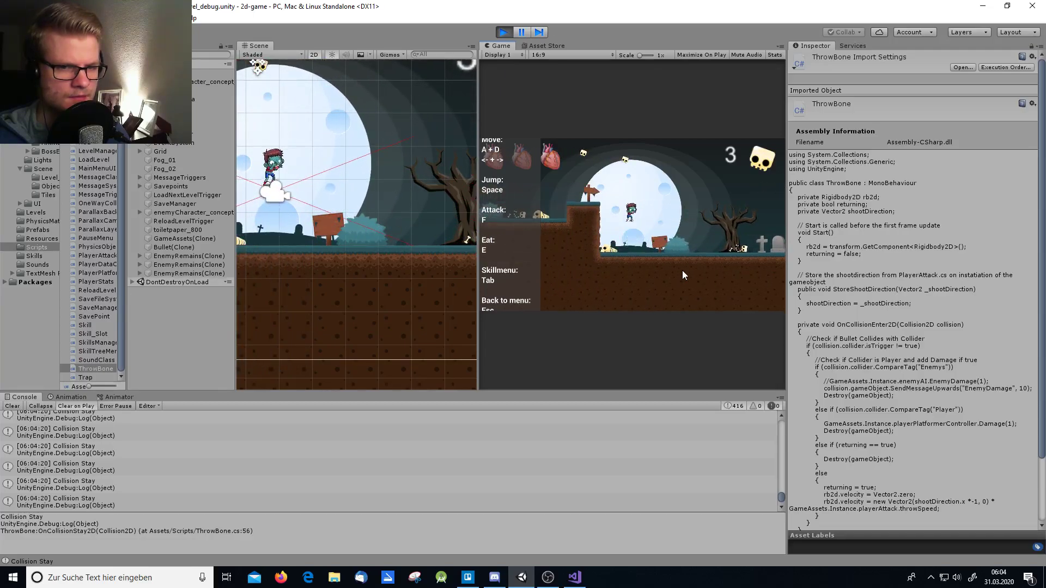
pyautogui.press('f')
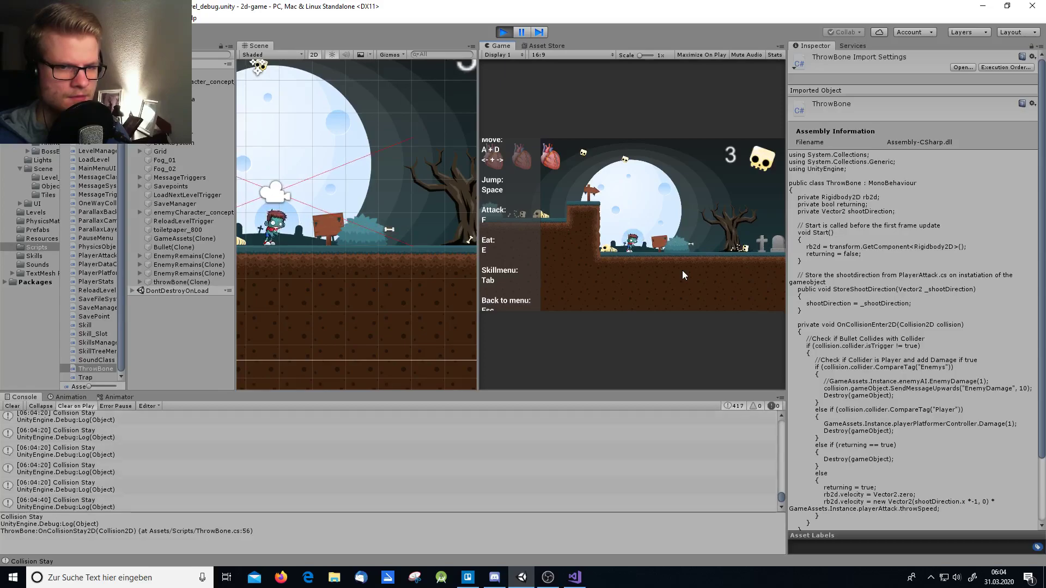
pyautogui.press('d')
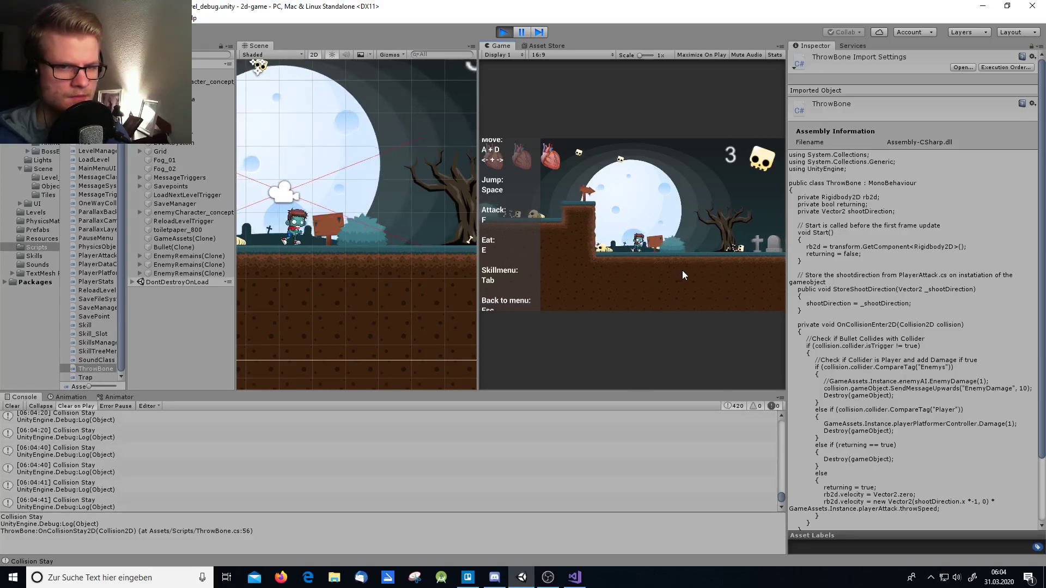
pyautogui.press('d')
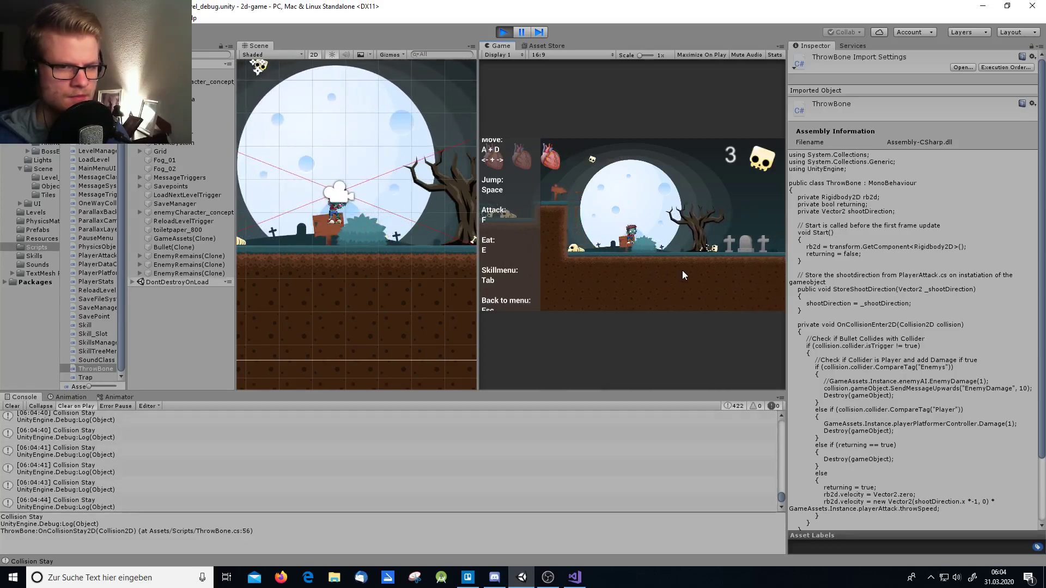
pyautogui.press('space')
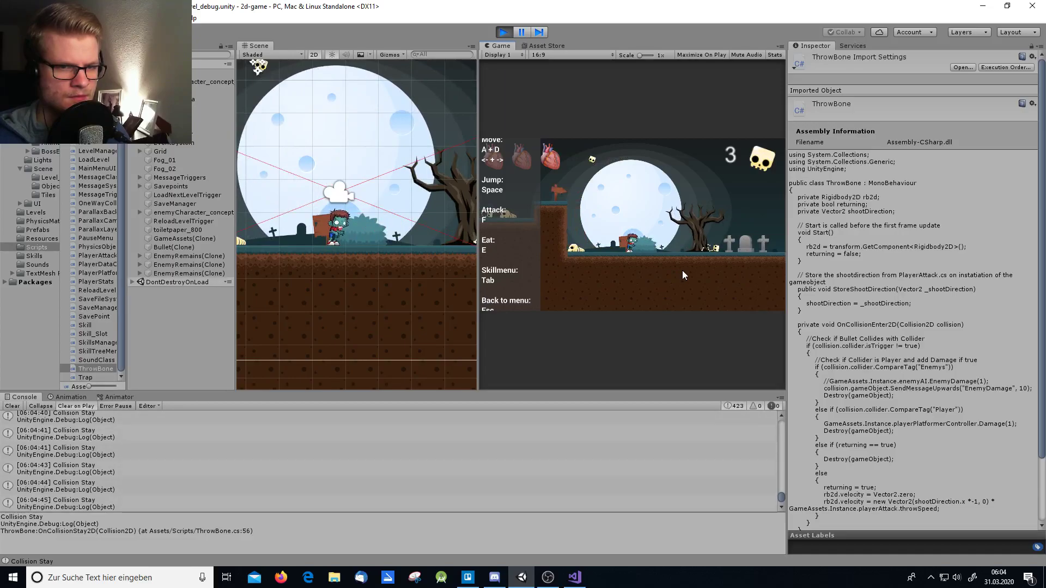
pyautogui.press('f')
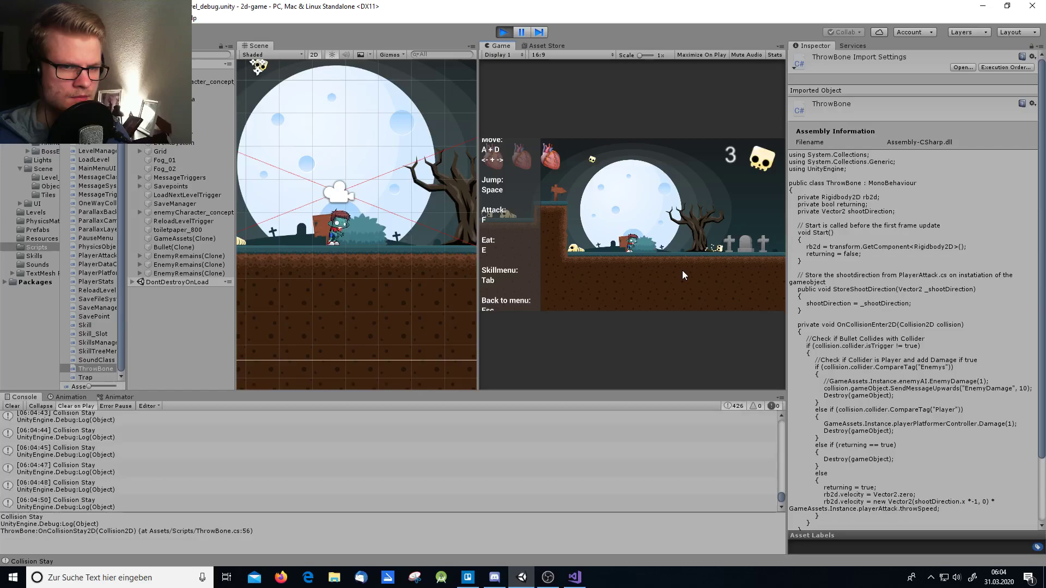
pyautogui.press('f')
pyautogui.press('f')
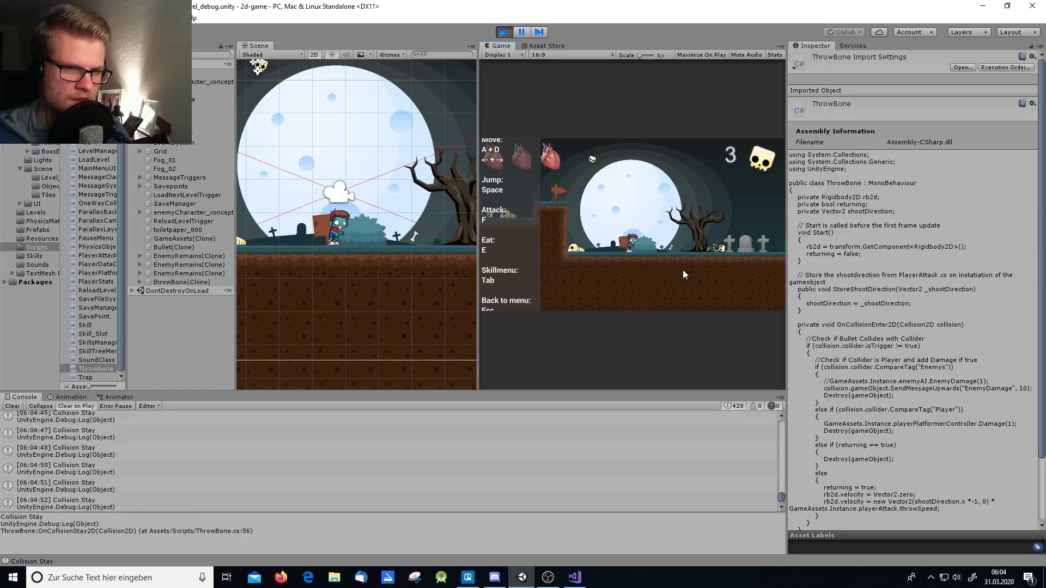
# Step: Inspect the SkilltreeMenu and PauseMenu objects, then walk left and right throwing bones
pyautogui.click(361, 238)
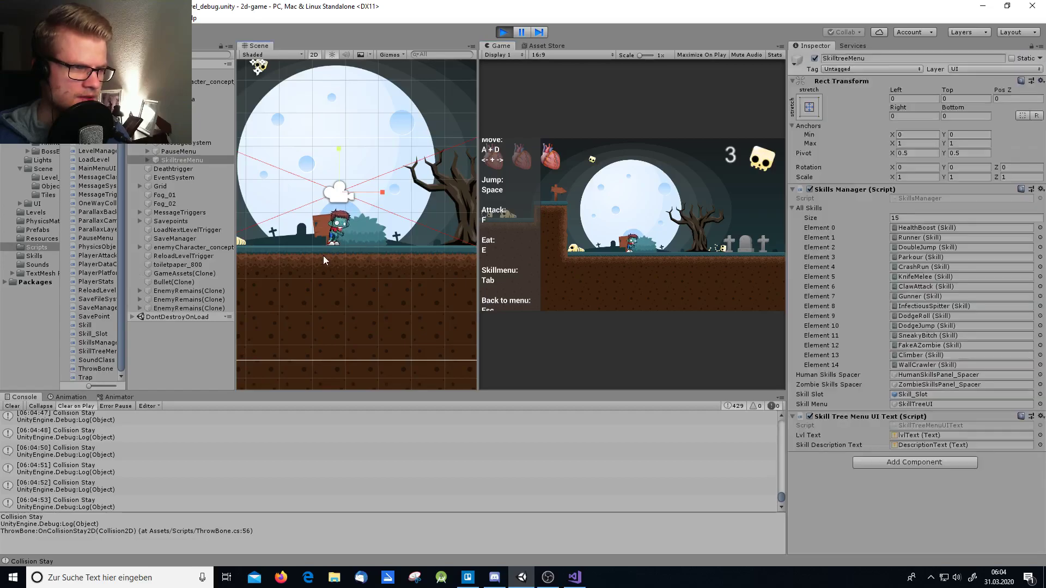
pyautogui.click(362, 229)
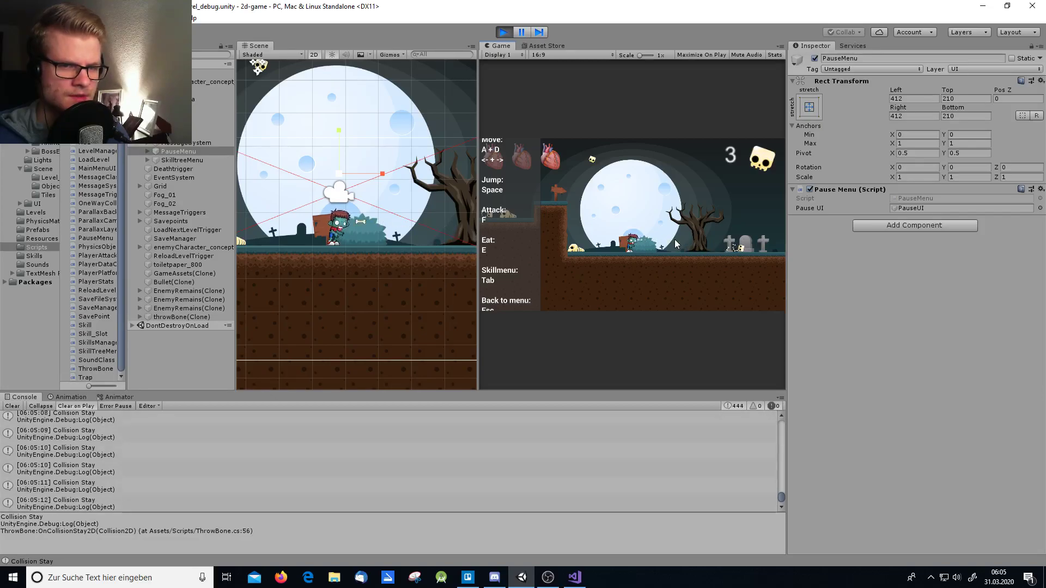
pyautogui.press('a')
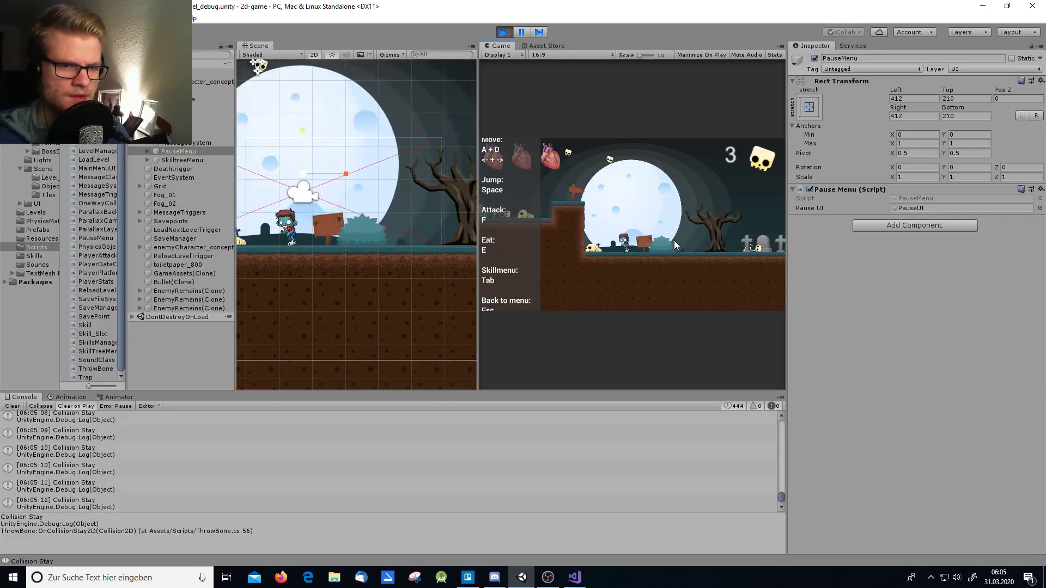
pyautogui.press('space')
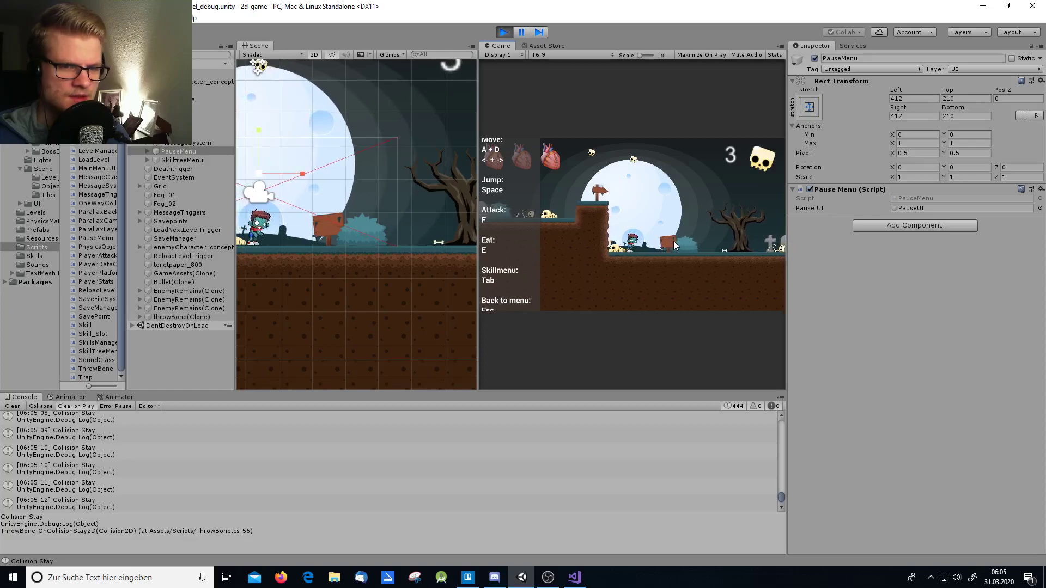
pyautogui.press('f')
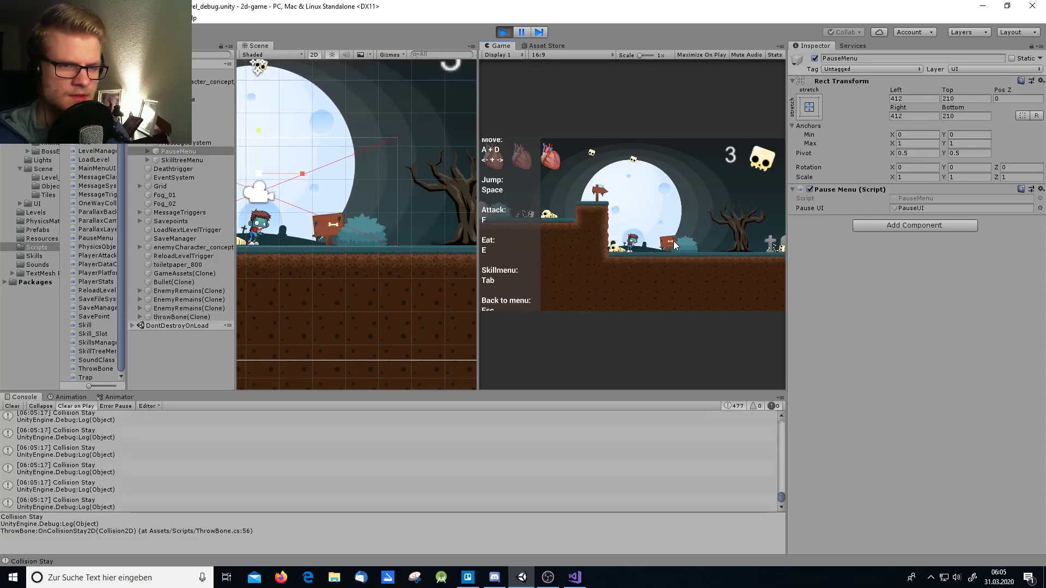
pyautogui.press('d')
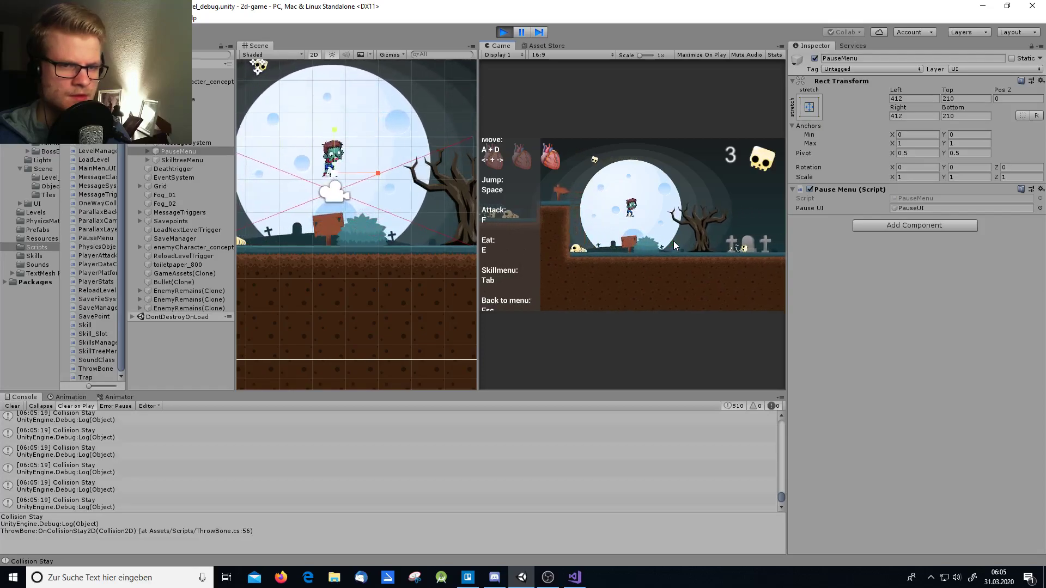
pyautogui.press('f')
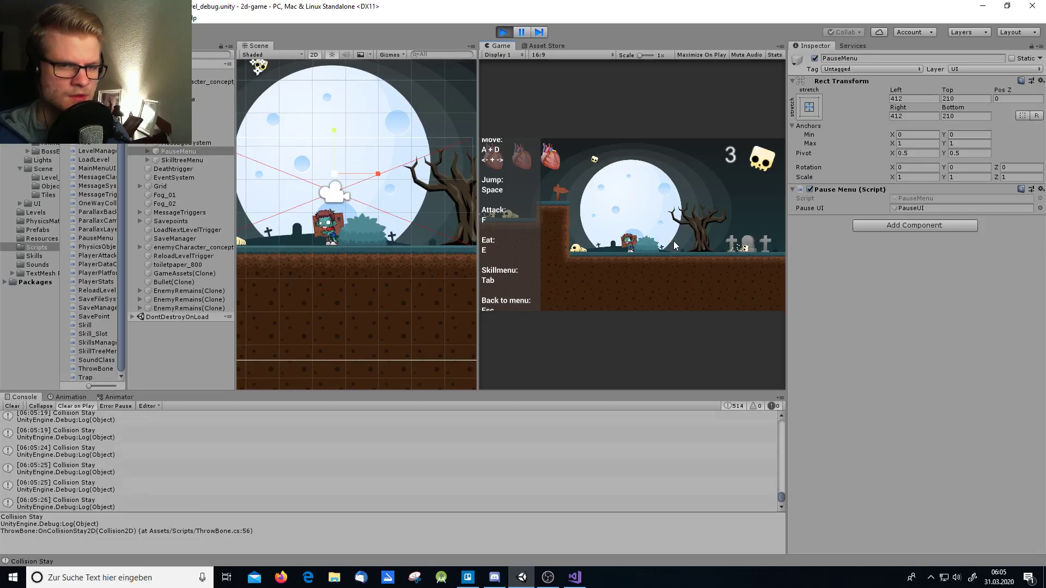
# Step: Alternate throwing bones and jumping while moving the character left and right
pyautogui.press('a')
pyautogui.press('f')
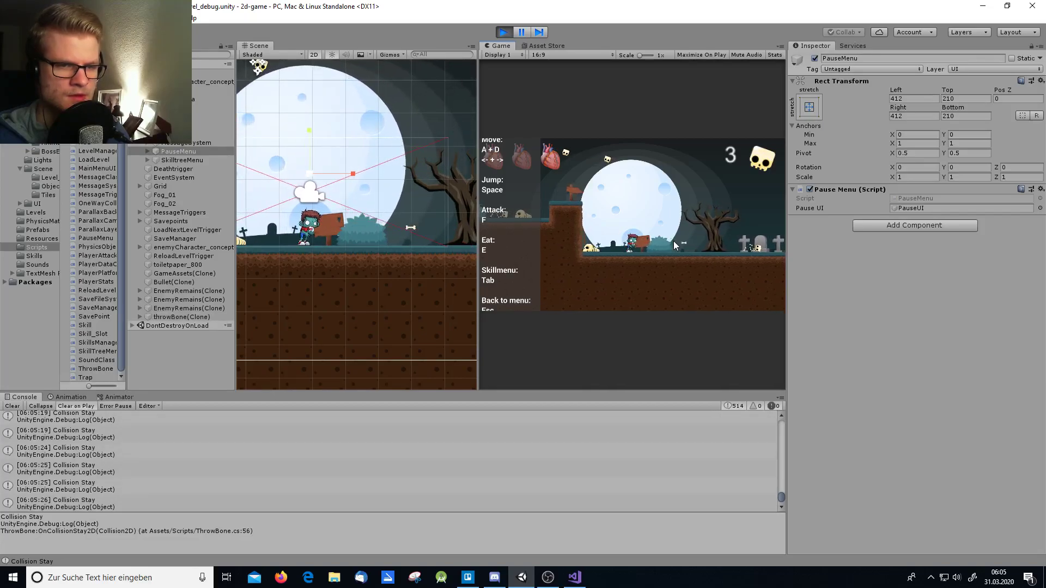
pyautogui.press('space')
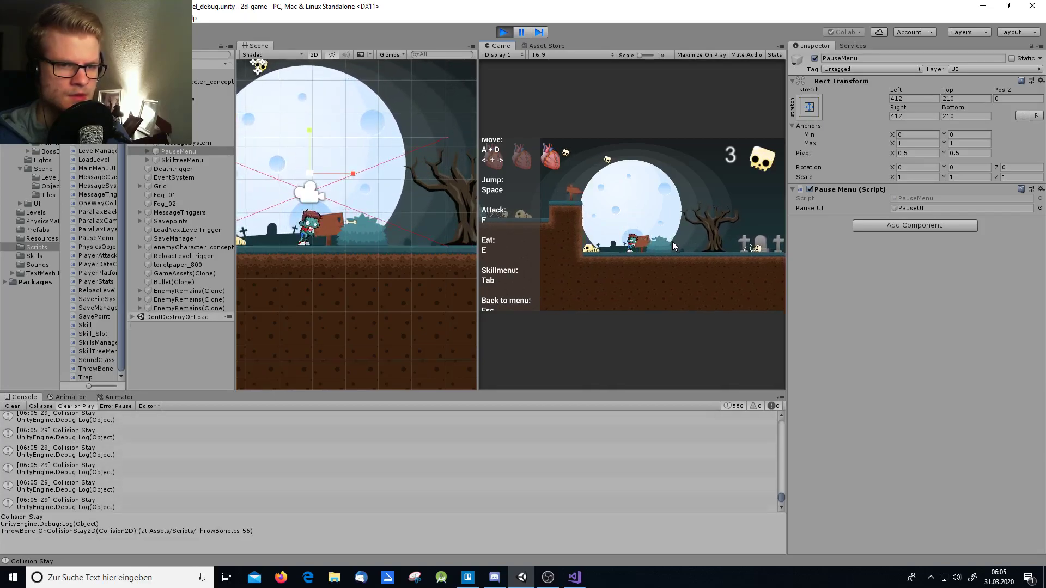
pyautogui.press('f')
pyautogui.press('space')
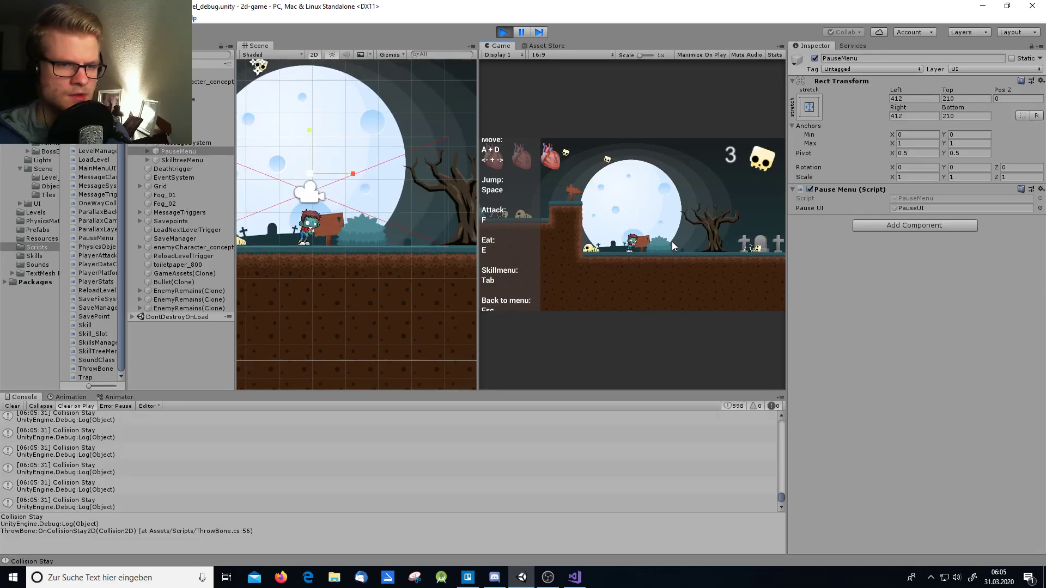
pyautogui.press('f')
pyautogui.press('f')
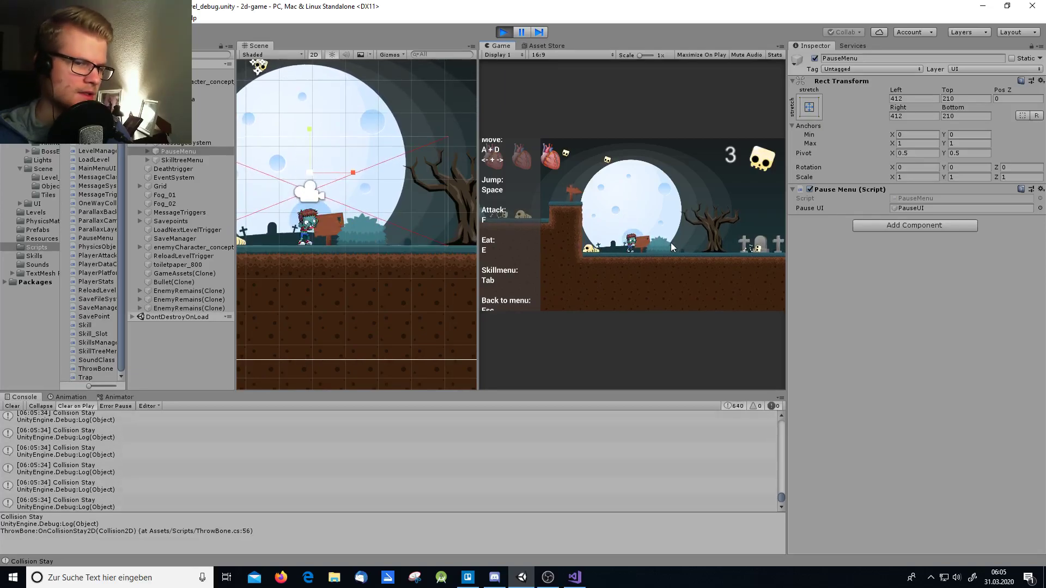
pyautogui.press('space')
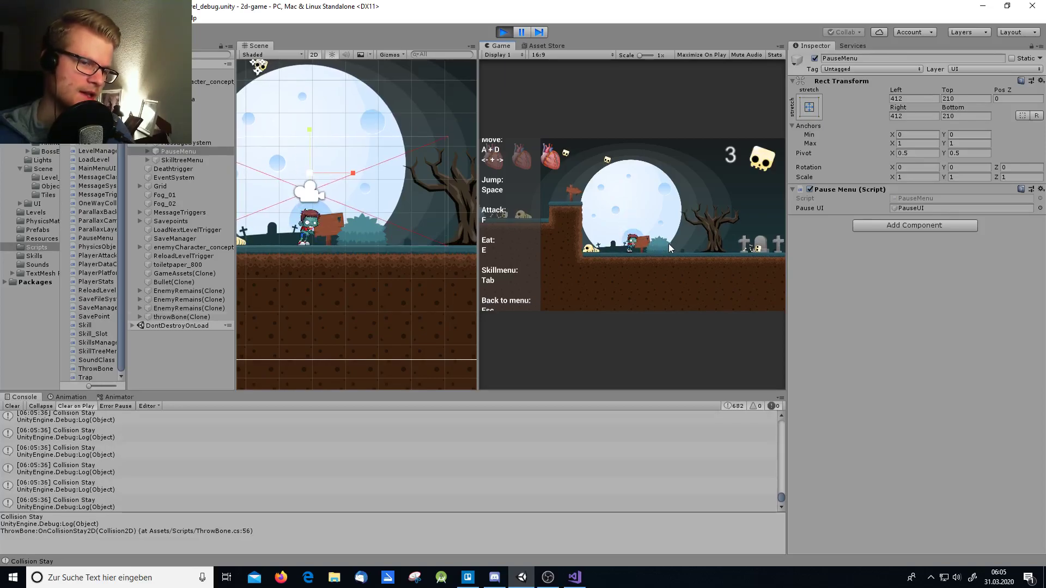
pyautogui.press('d')
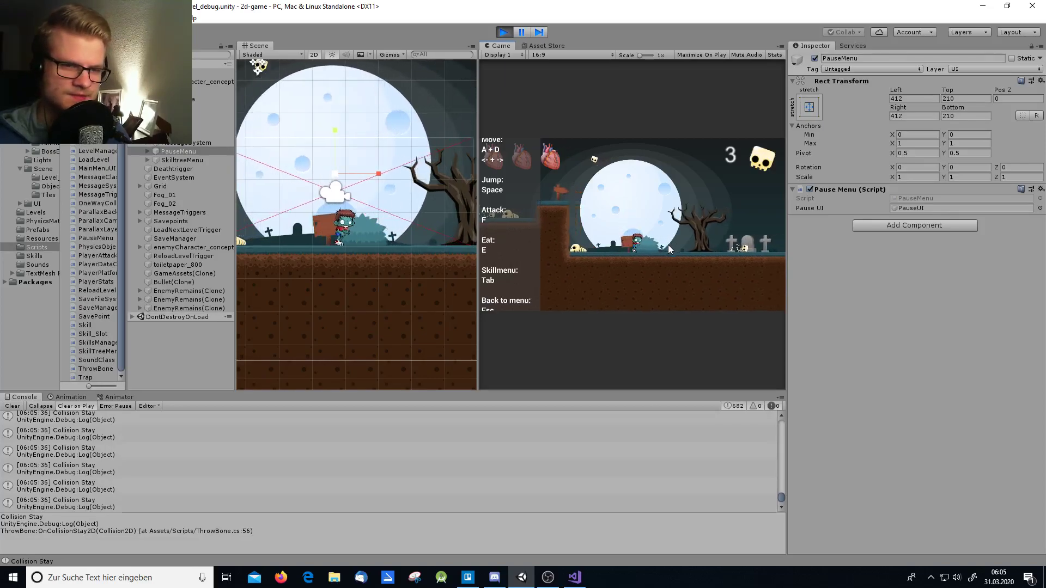
pyautogui.press('space')
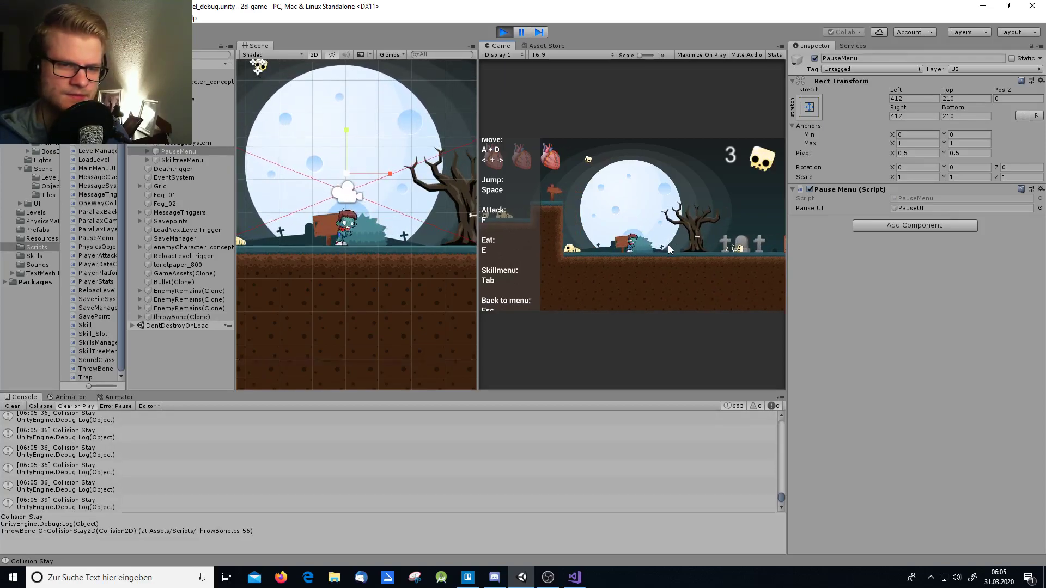
pyautogui.press('space')
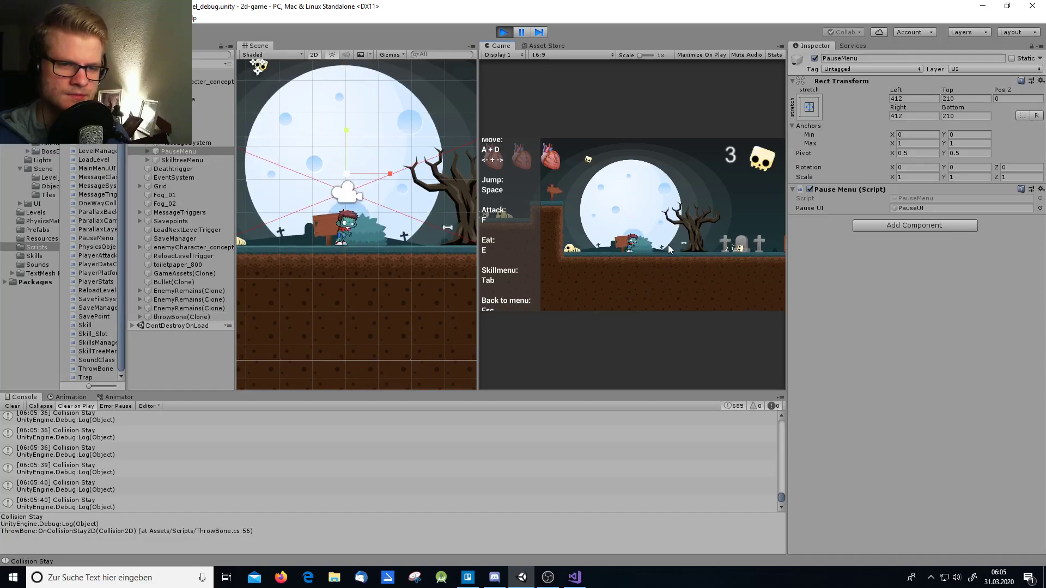
pyautogui.press('space')
pyautogui.press('f')
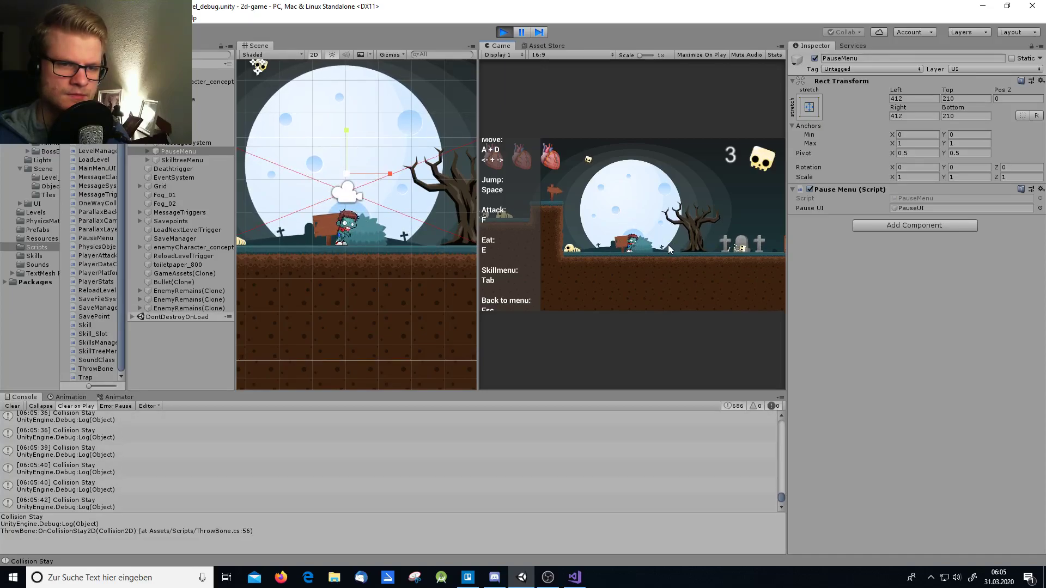
# Step: Keep jumping repeatedly and throw bones past the tree
pyautogui.press('space')
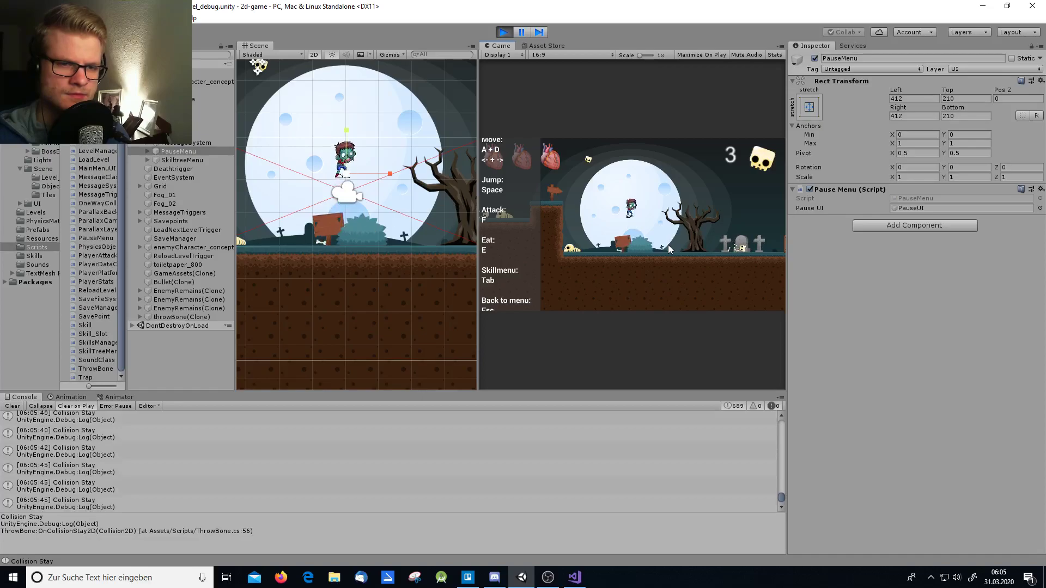
pyautogui.press('f')
pyautogui.press('space')
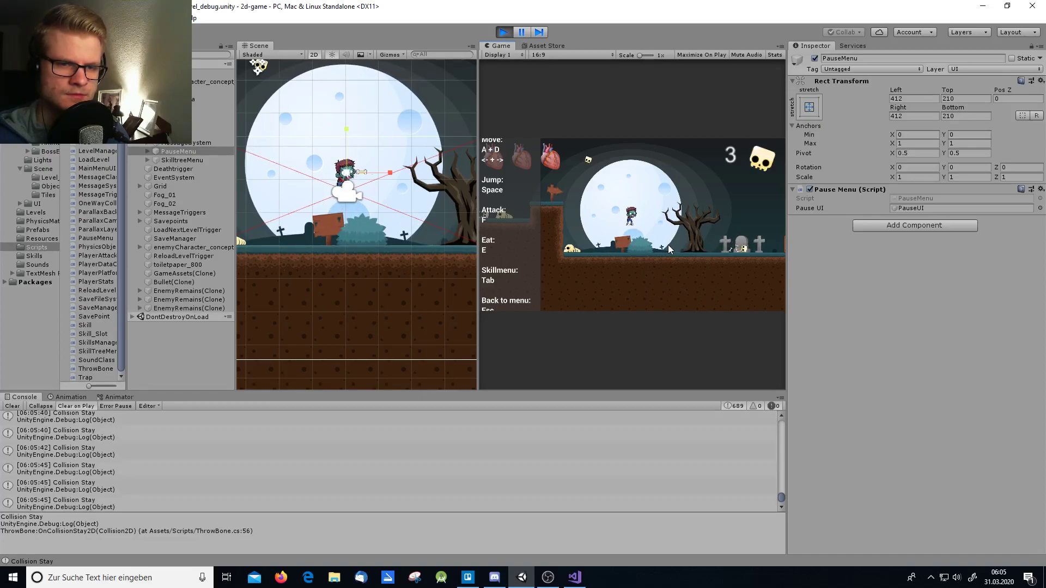
pyautogui.press('space')
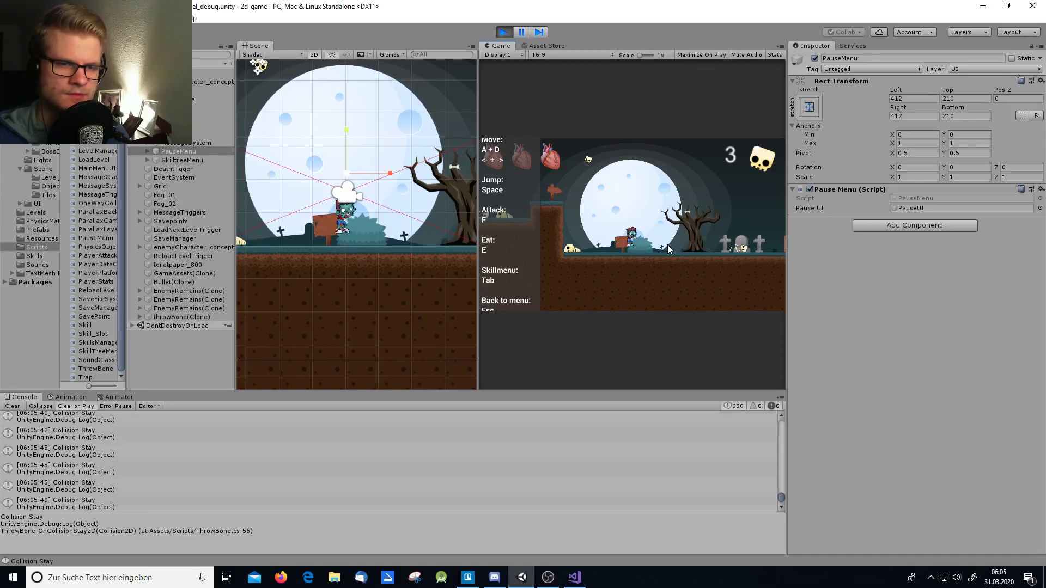
pyautogui.press('space')
pyautogui.press('f')
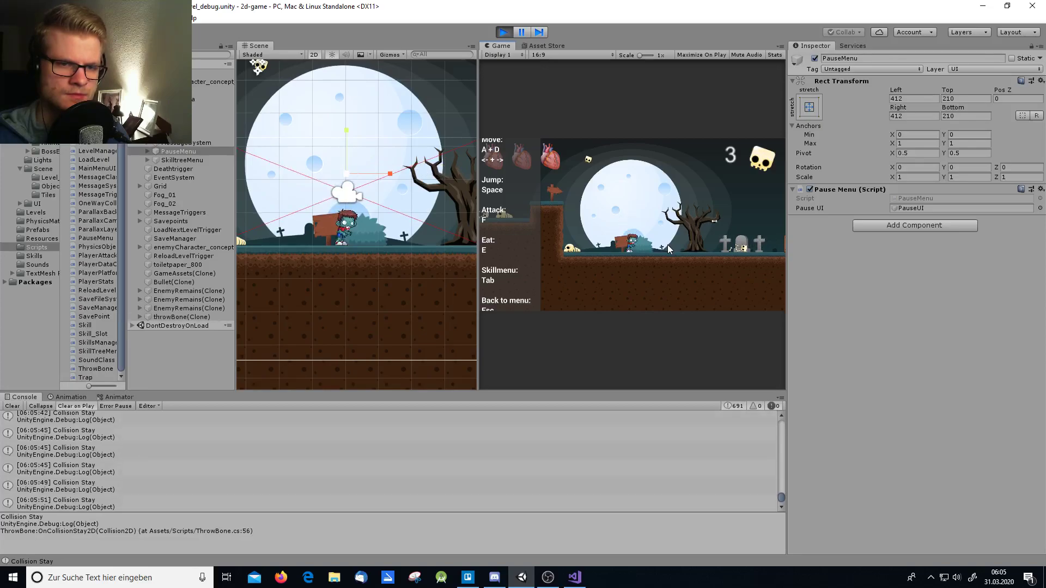
pyautogui.press('space')
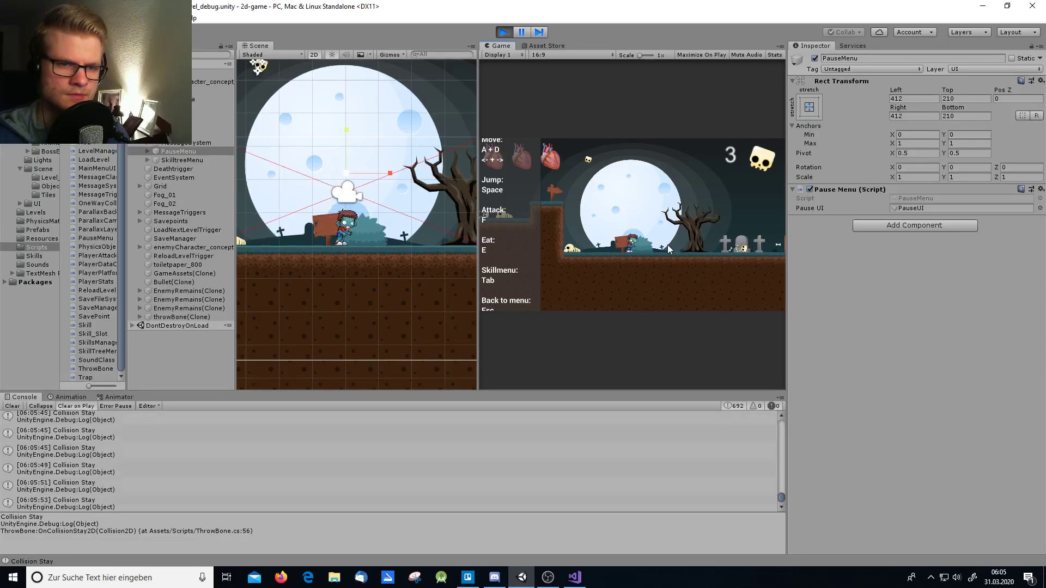
pyautogui.press('space')
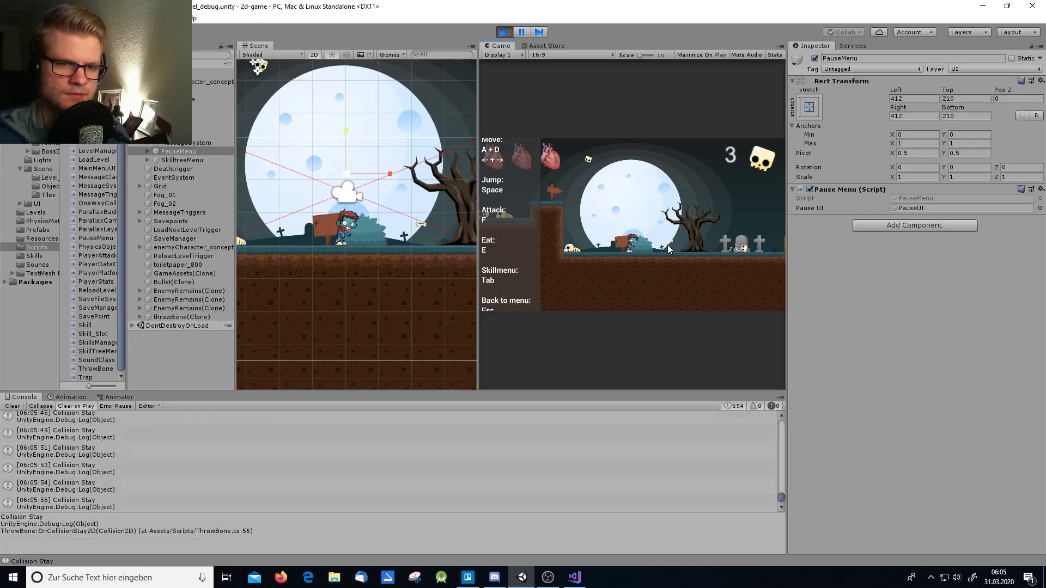
pyautogui.press('space')
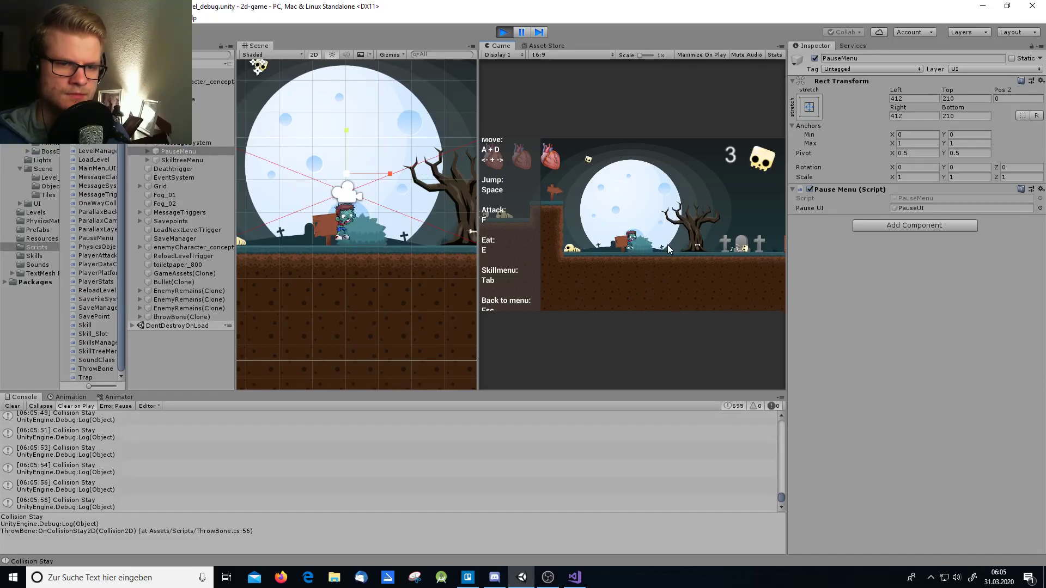
pyautogui.press('space')
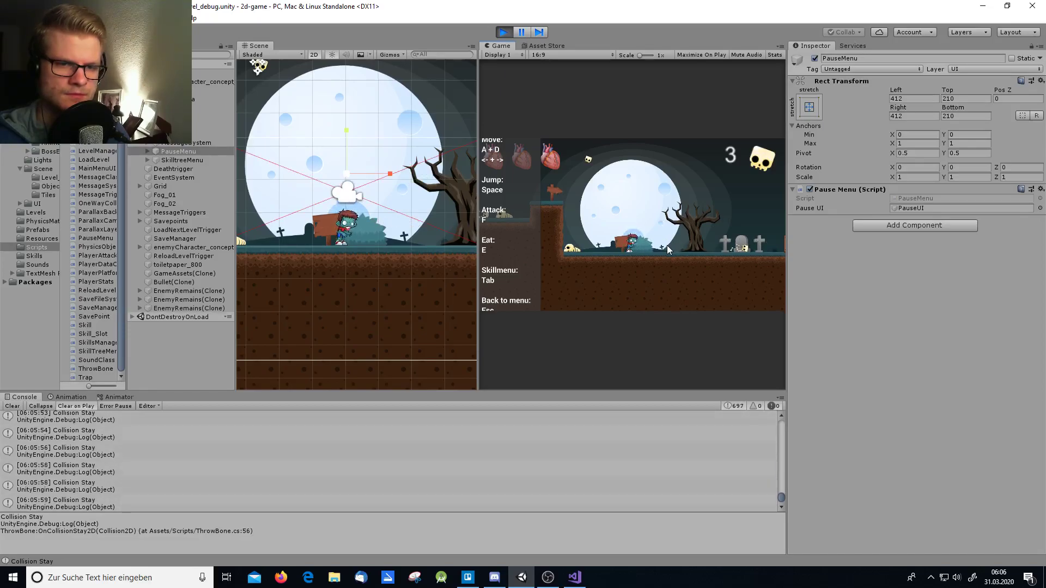
# Step: Walk the character right and left, then stop Play mode
pyautogui.press('d')
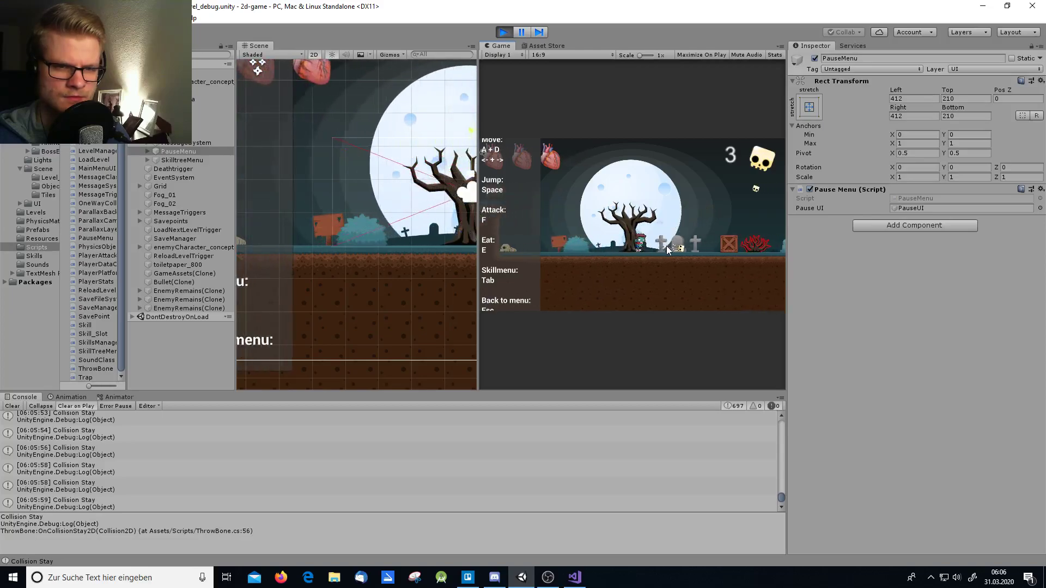
pyautogui.press('a')
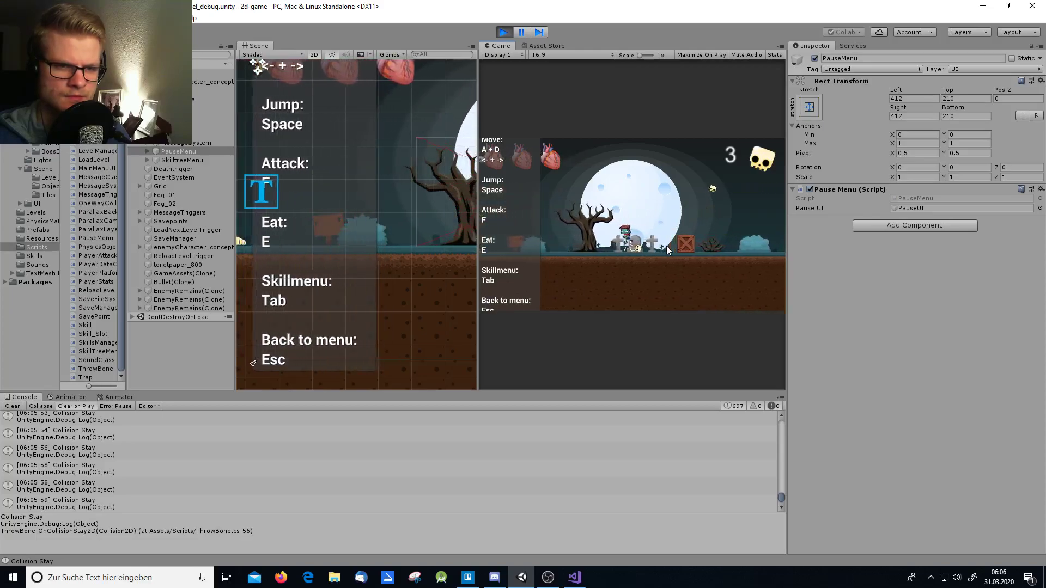
pyautogui.press('a')
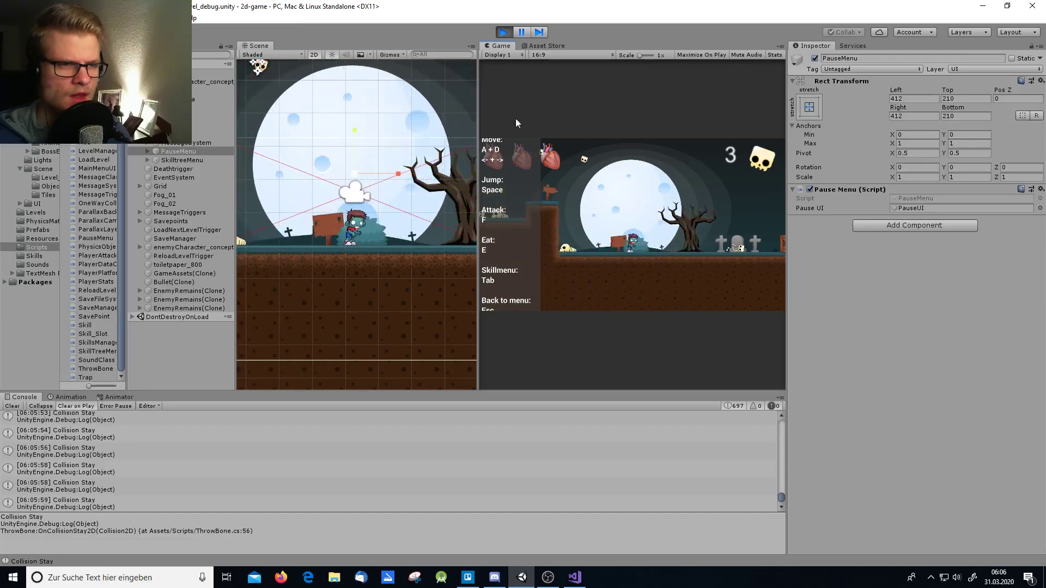
pyautogui.click(504, 34)
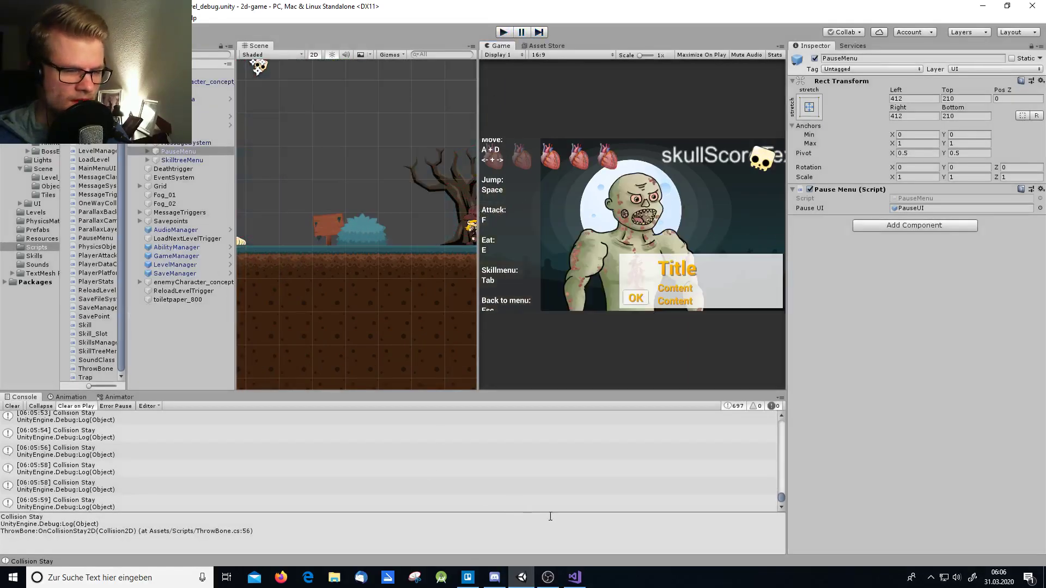
# Step: Delete the Collision Stay Debug.Log line from ThrowBone's OnCollisionStay2D
pyautogui.click(578, 582)
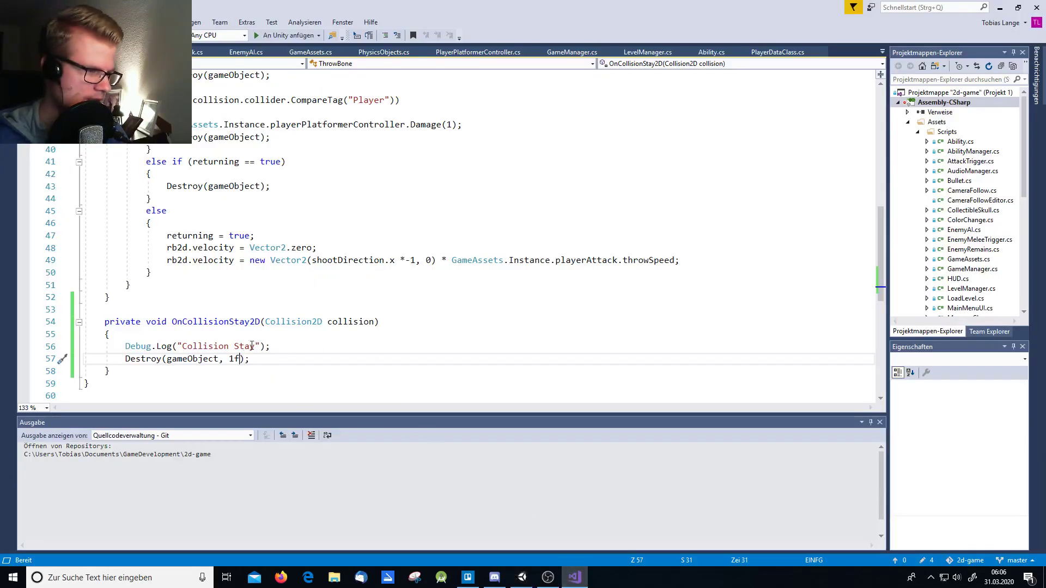
pyautogui.click(73, 349)
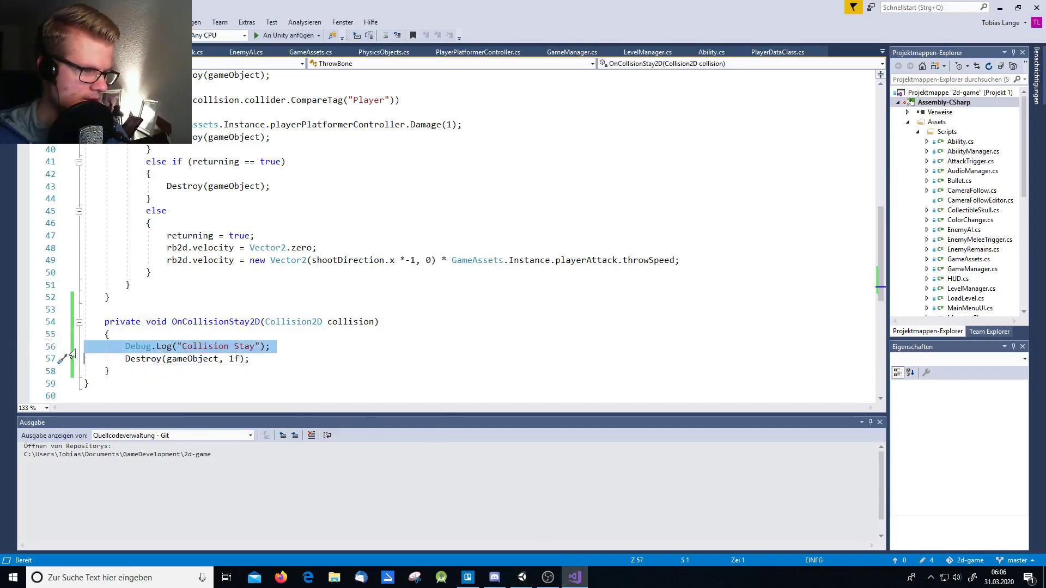
pyautogui.press('Delete')
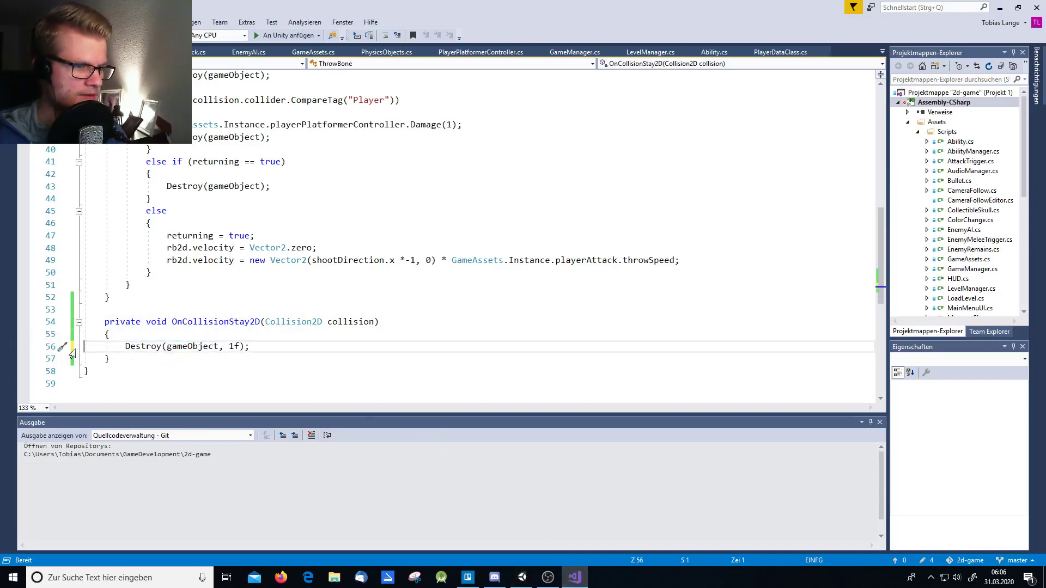
# Step: Add the comment 'Make shure no bone remains on the floor' above the method and save
pyautogui.moveTo(111, 311); pyautogui.dragTo(111, 317)
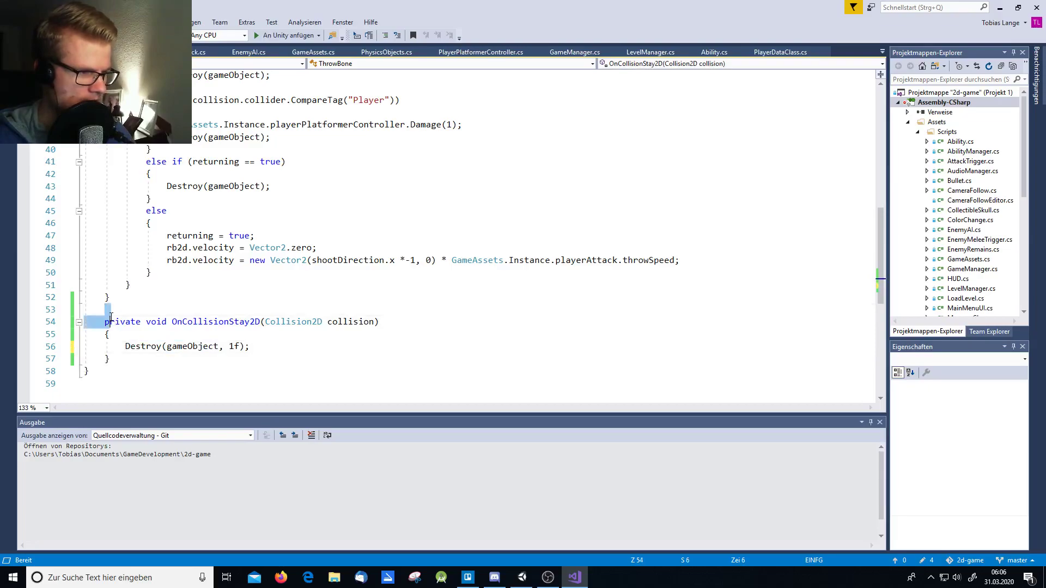
pyautogui.click(111, 313)
pyautogui.press('Return')
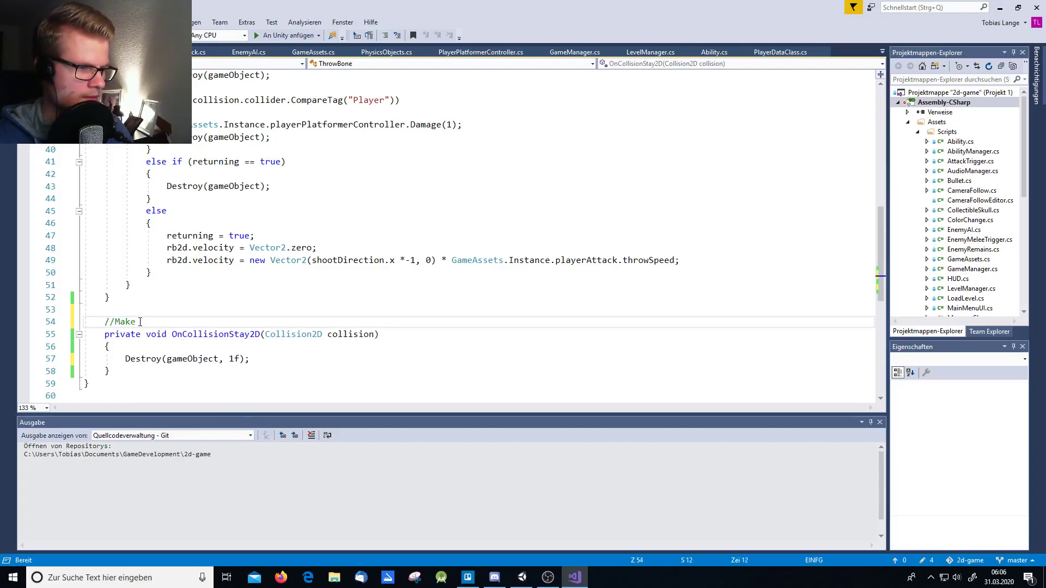
pyautogui.write('re')
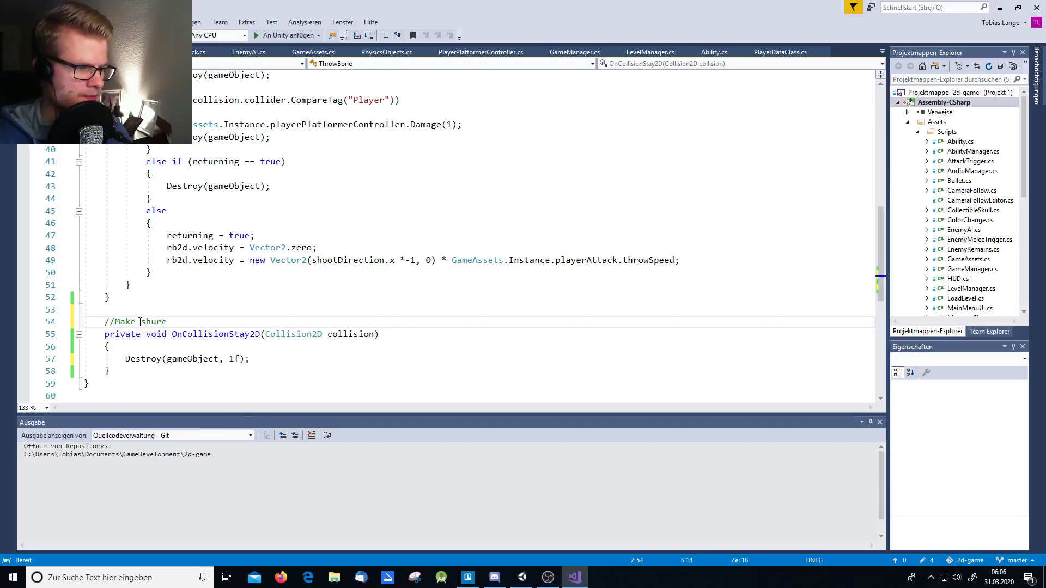
pyautogui.write(' no bone ')
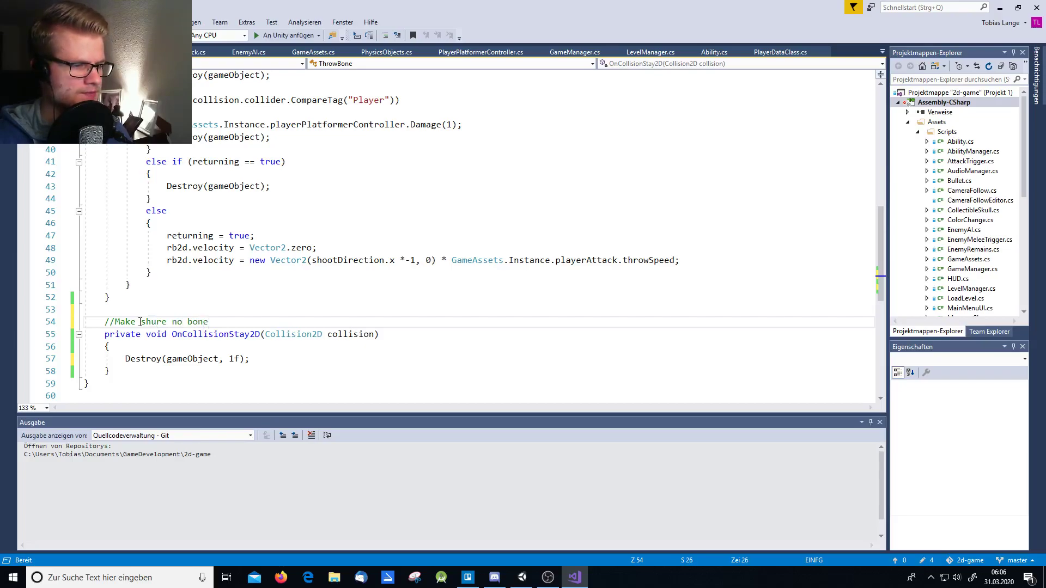
pyautogui.write('rea')
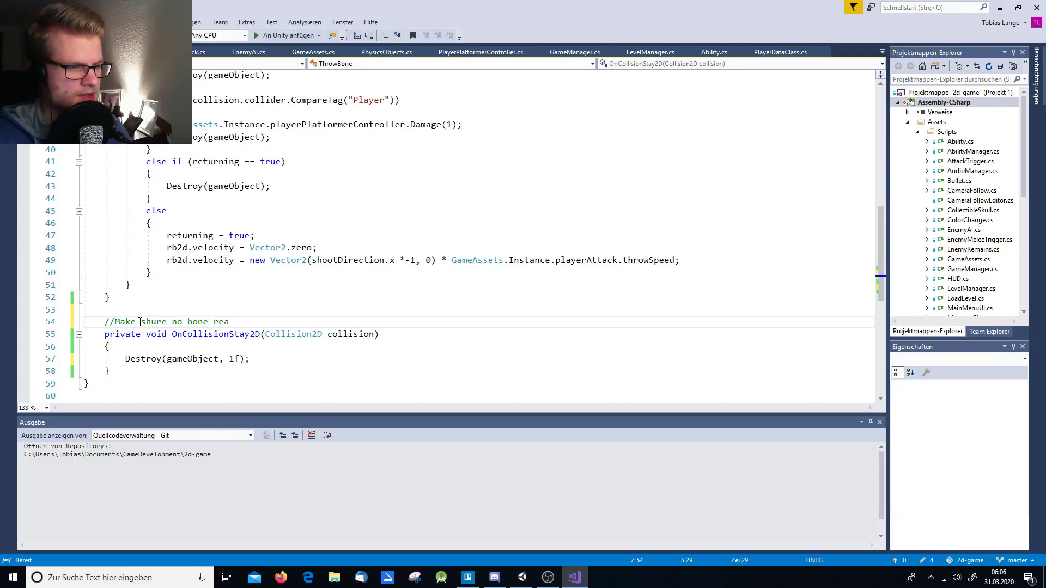
pyautogui.press('BackSpace')
pyautogui.write('mains on')
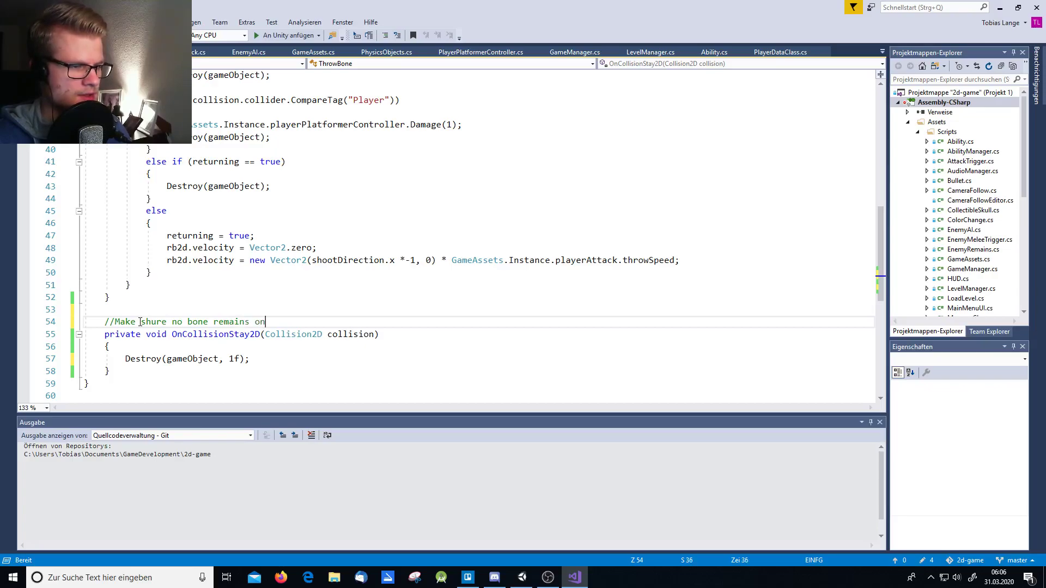
pyautogui.write(' the fl')
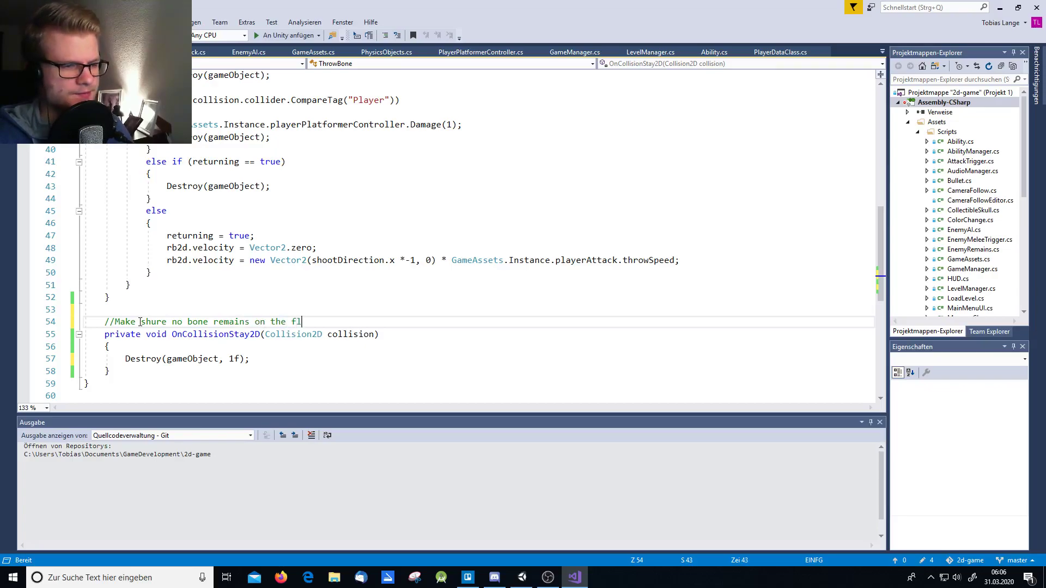
pyautogui.write('oor')
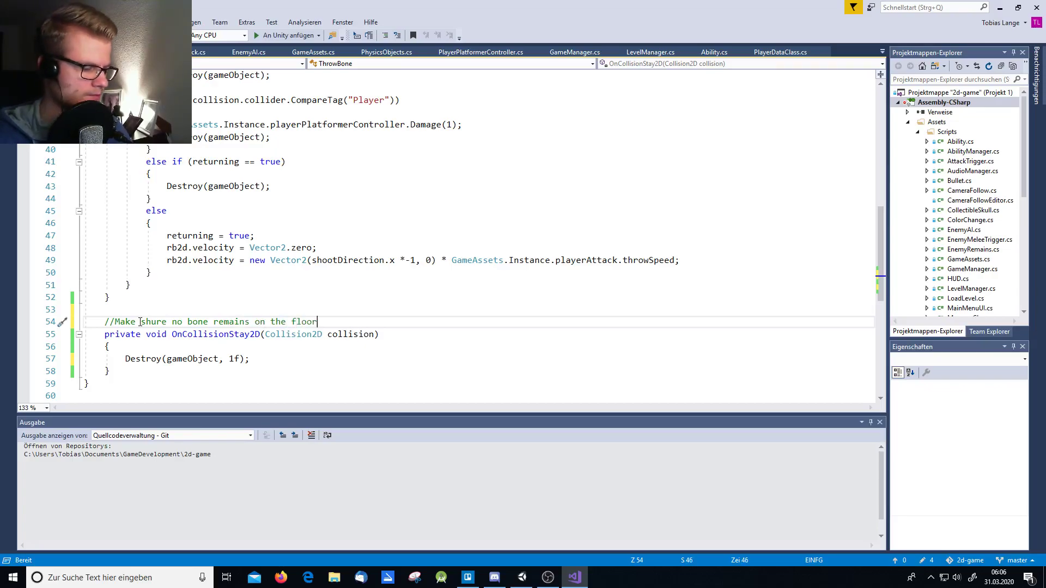
pyautogui.hotkey('ctrl', 's')
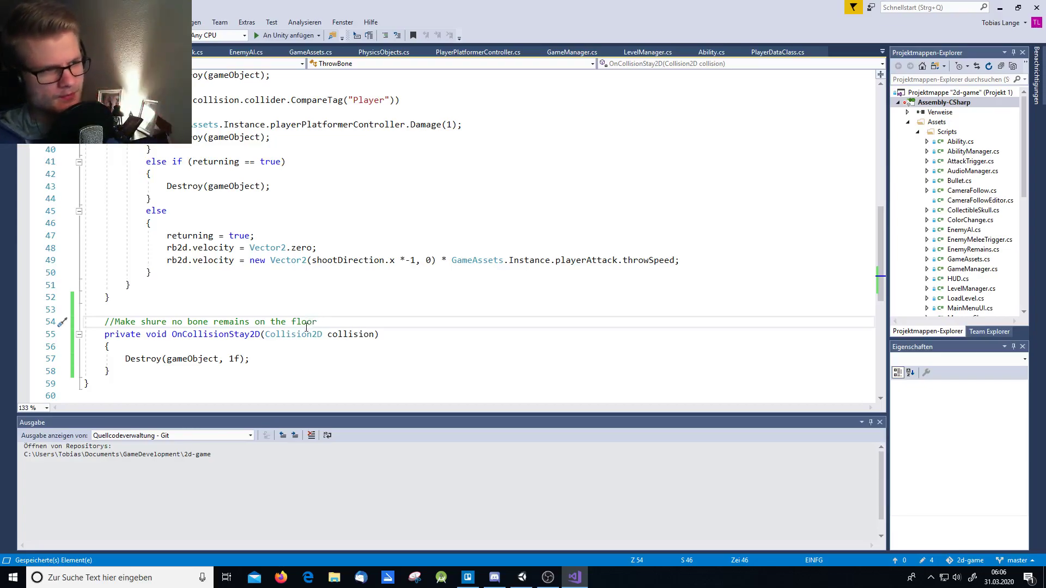
pyautogui.scroll(11, 270, 254)
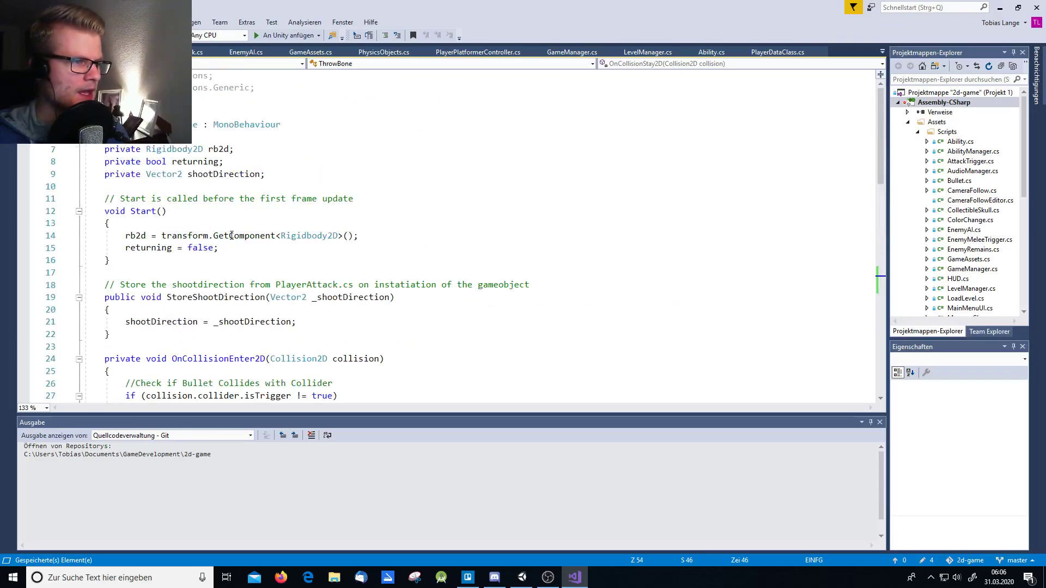
# Step: Search Google in Firefox for 'unity rigidbody rotation'
pyautogui.click(280, 577)
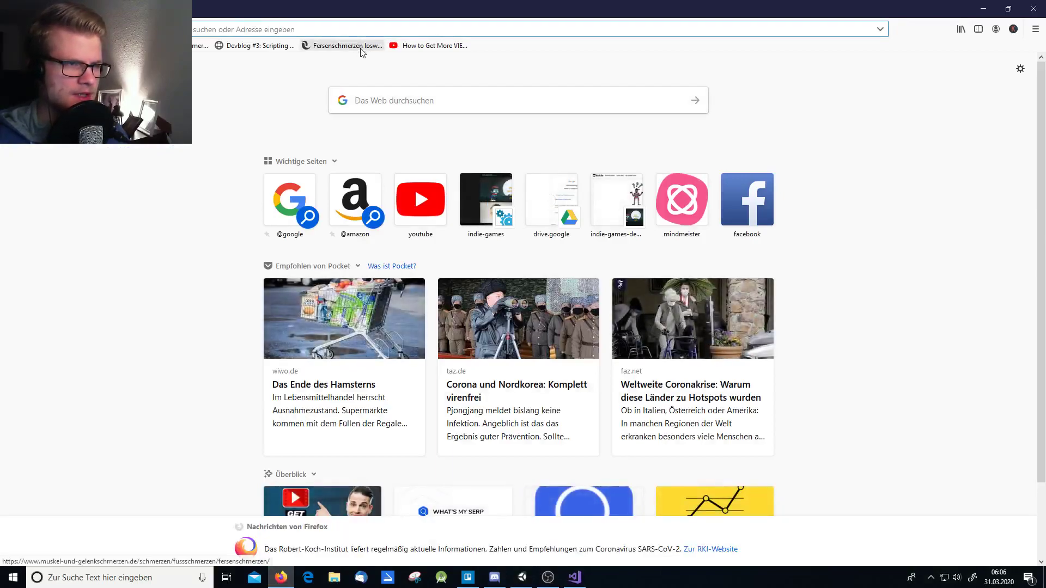
pyautogui.click(388, 109)
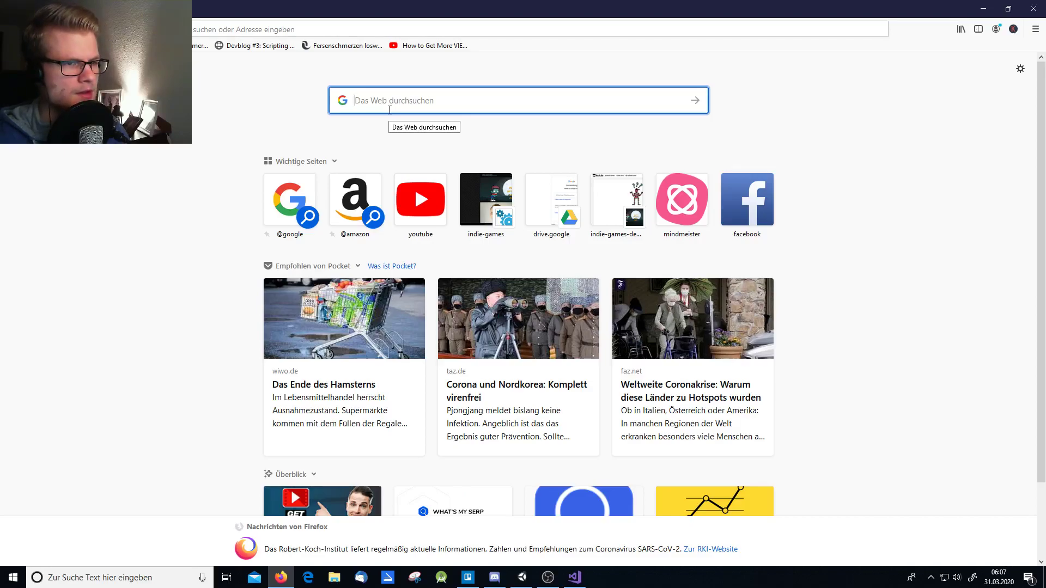
pyautogui.write('unity')
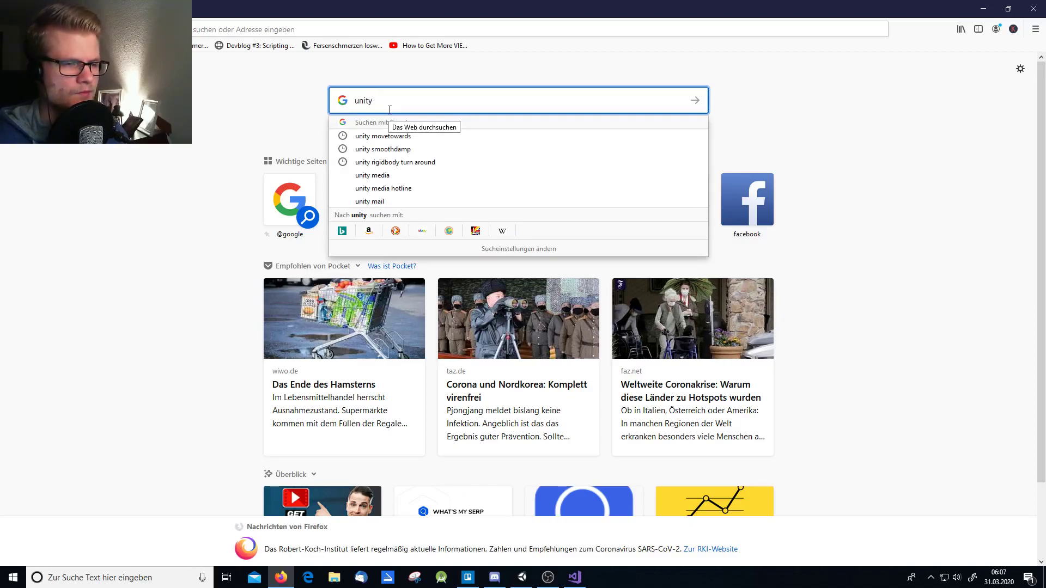
pyautogui.write(' ri')
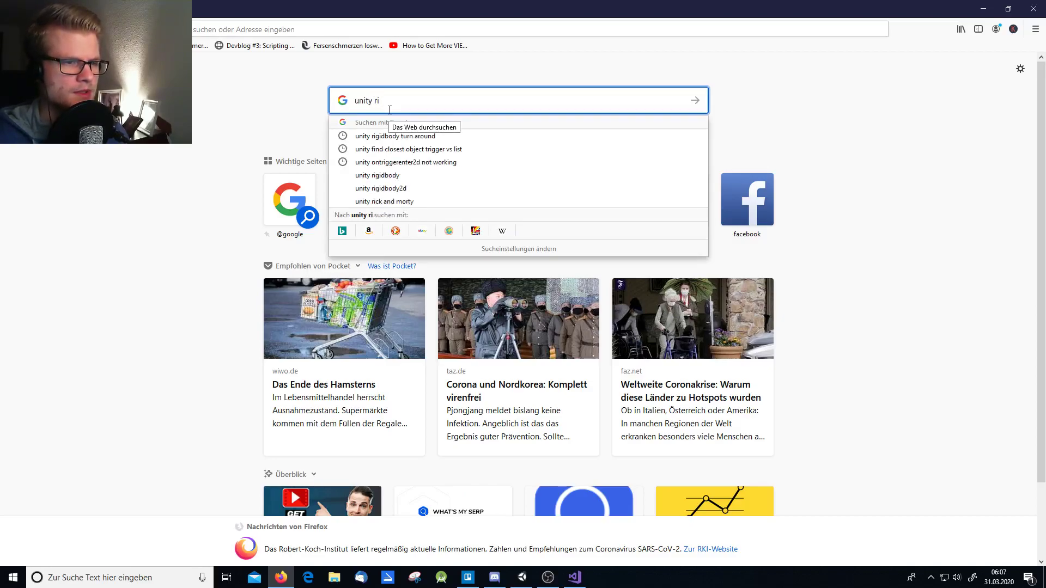
pyautogui.write('gidbody ')
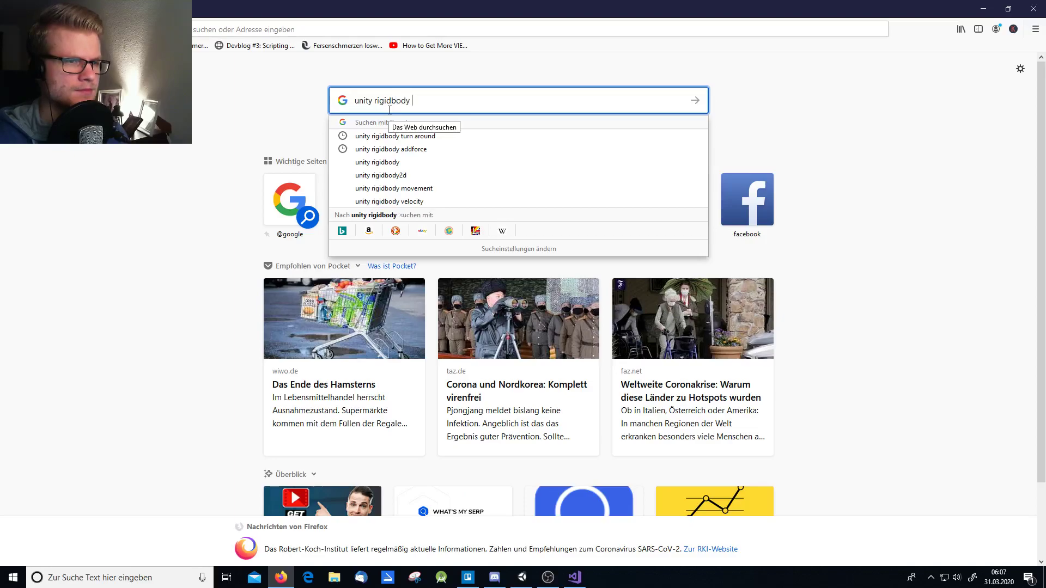
pyautogui.write('rot')
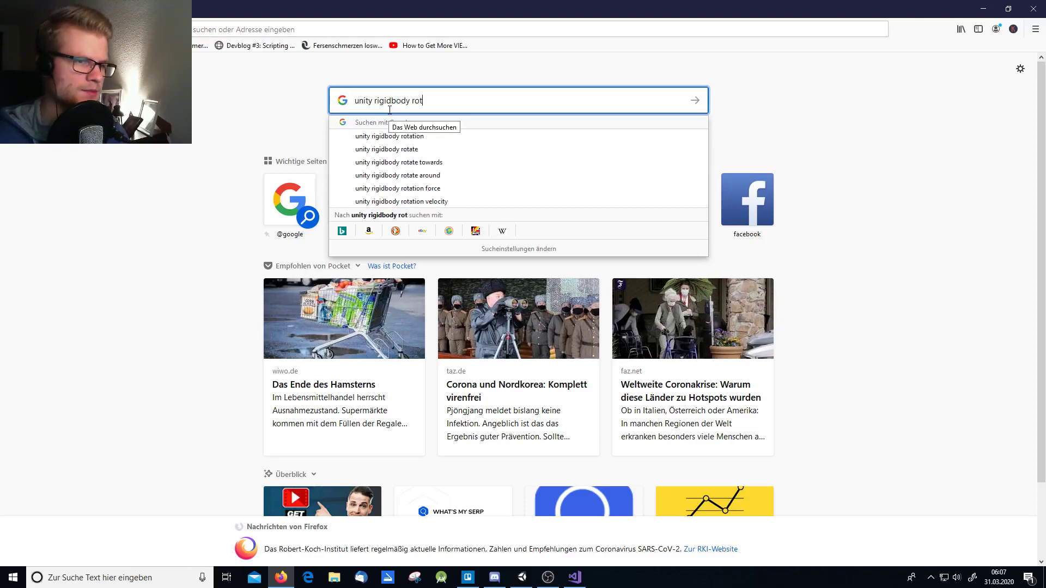
pyautogui.write('ation')
pyautogui.press('Return')
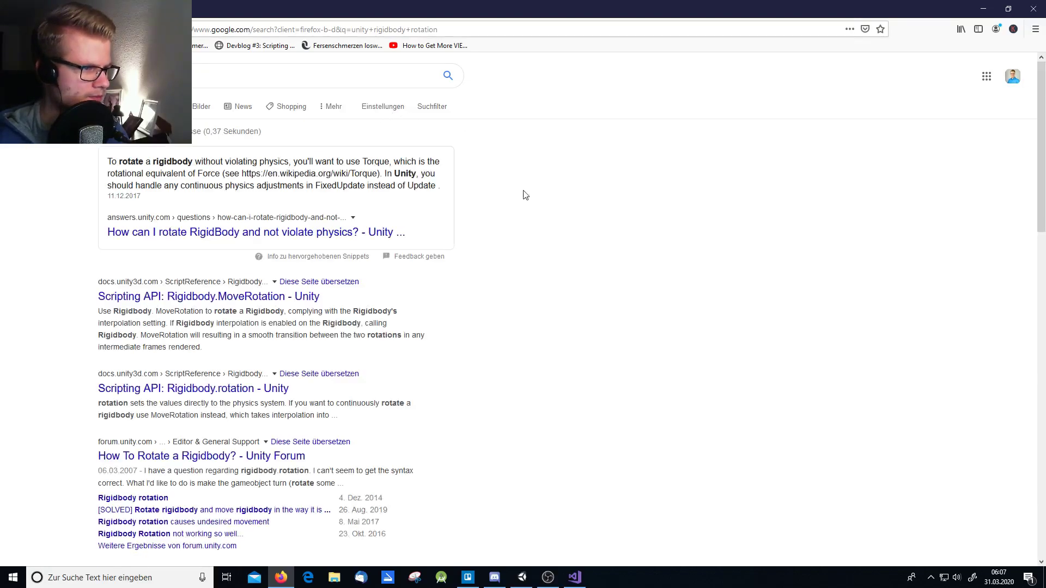
# Step: Open the Rigidbody.MoveRotation Scripting API result in a new tab and scroll to its example code
pyautogui.middleClick(159, 305)
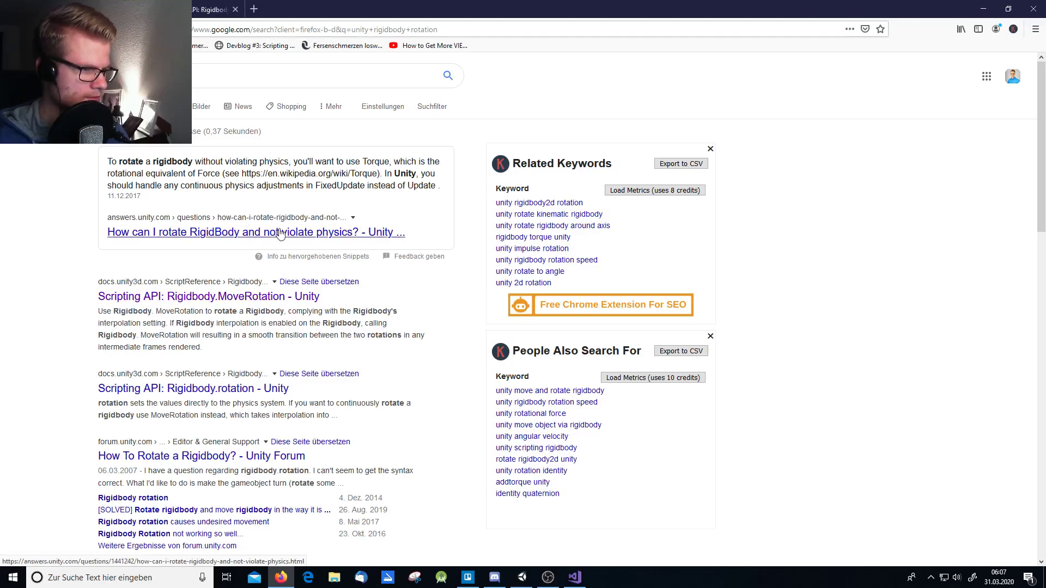
pyautogui.click(228, 5)
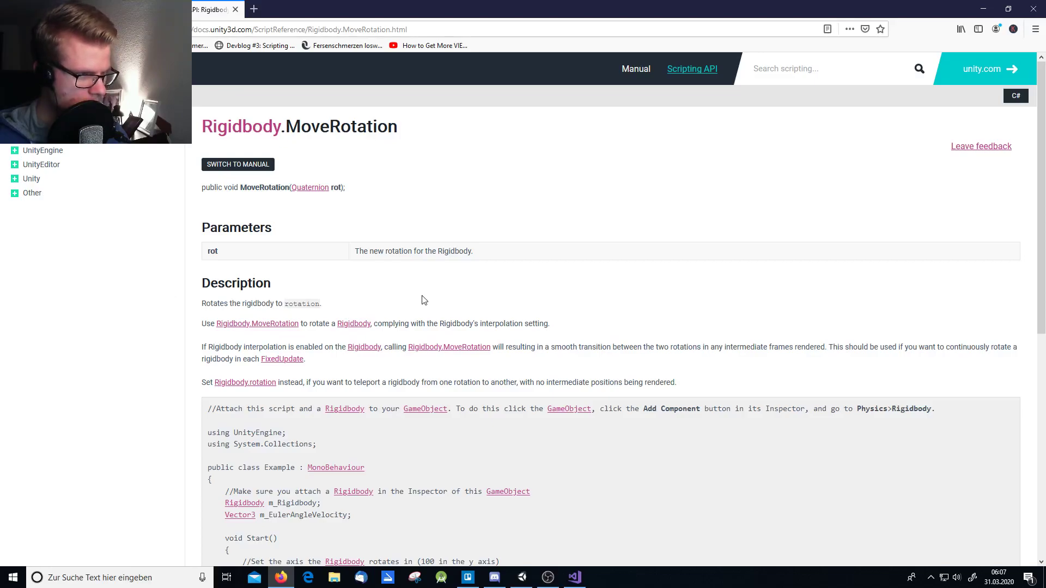
pyautogui.scroll(-4, 422, 301)
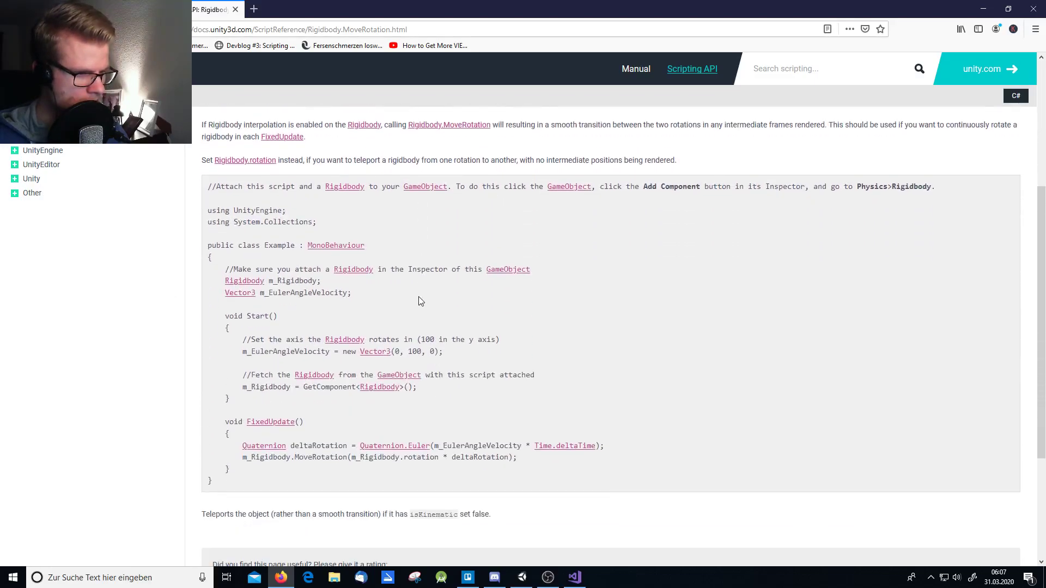
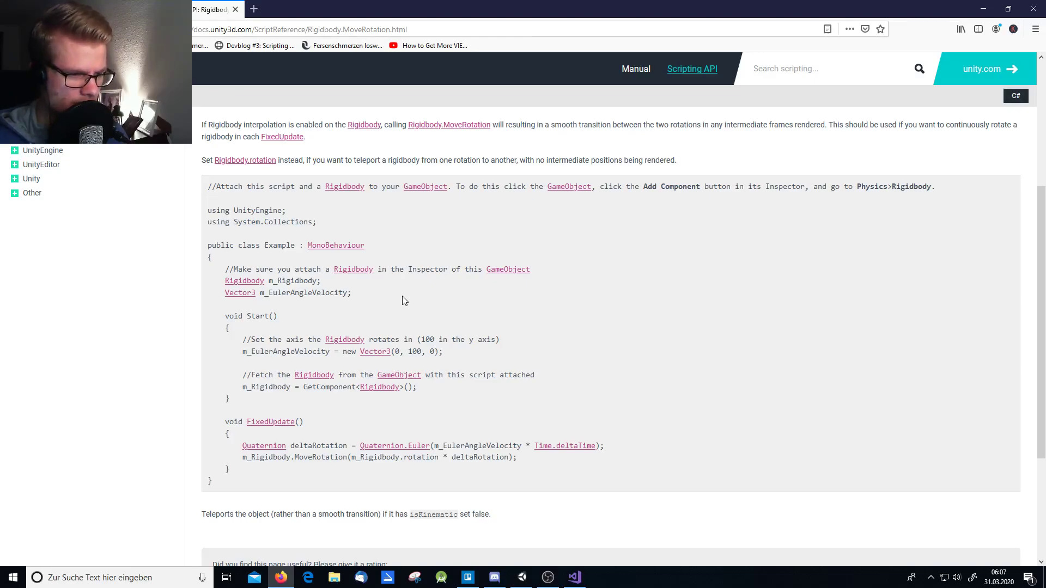
# Step: Back on Google, rework the query and search for 'unity rigidbody torque'
pyautogui.scroll(4, 402, 299)
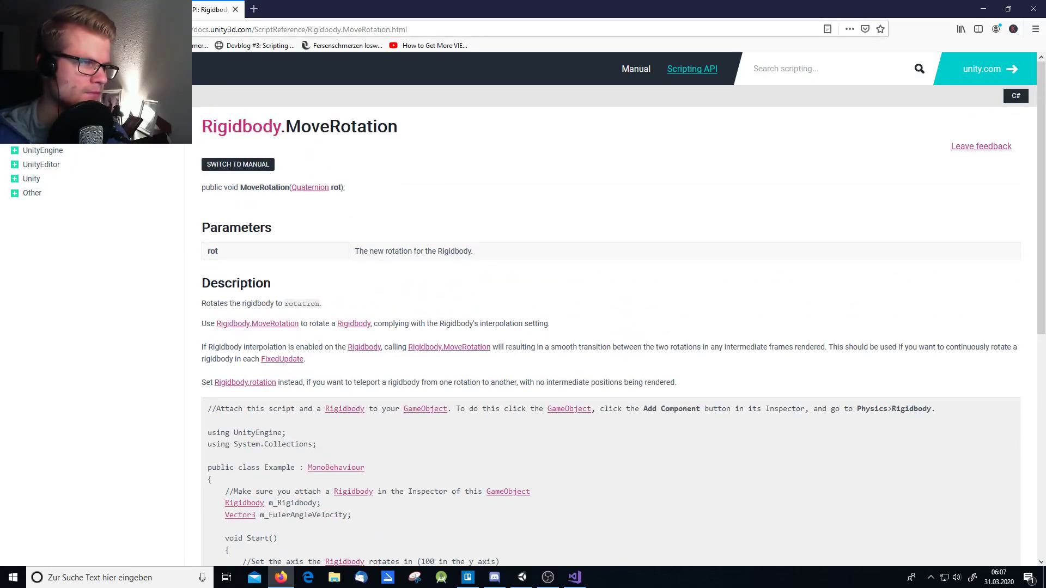
pyautogui.hotkey('alt', 'Left')
pyautogui.click(262, 73)
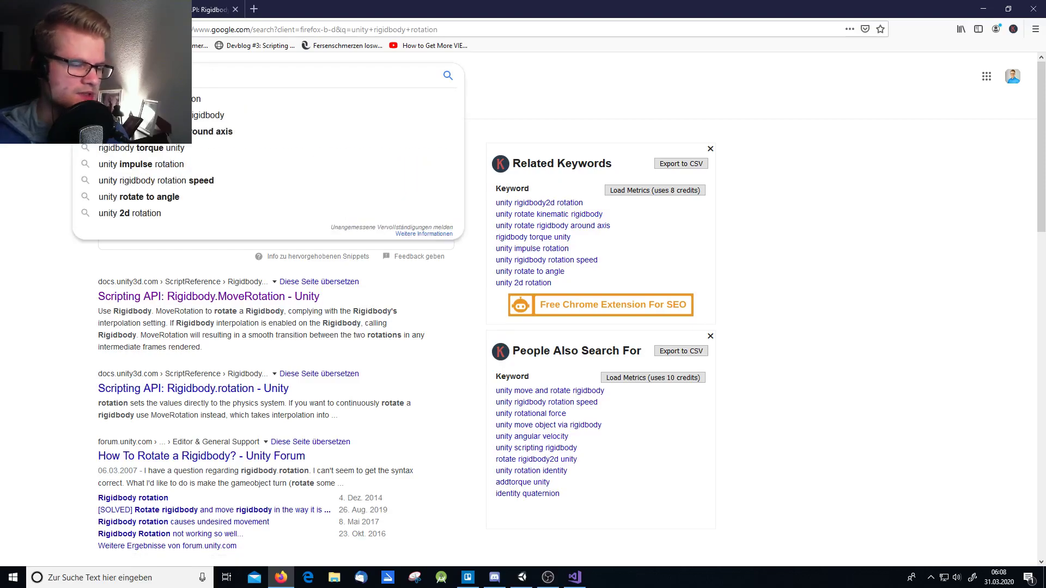
pyautogui.hotkey('ctrl', 'BackSpace')
pyautogui.write('t')
pyautogui.press('Down')
pyautogui.press('Down')
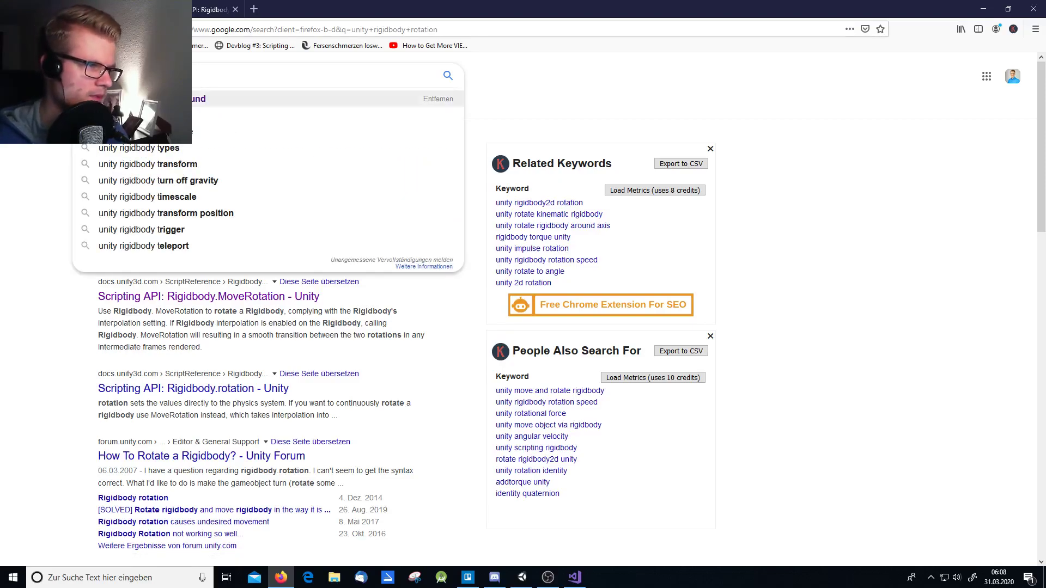
pyautogui.press('Return')
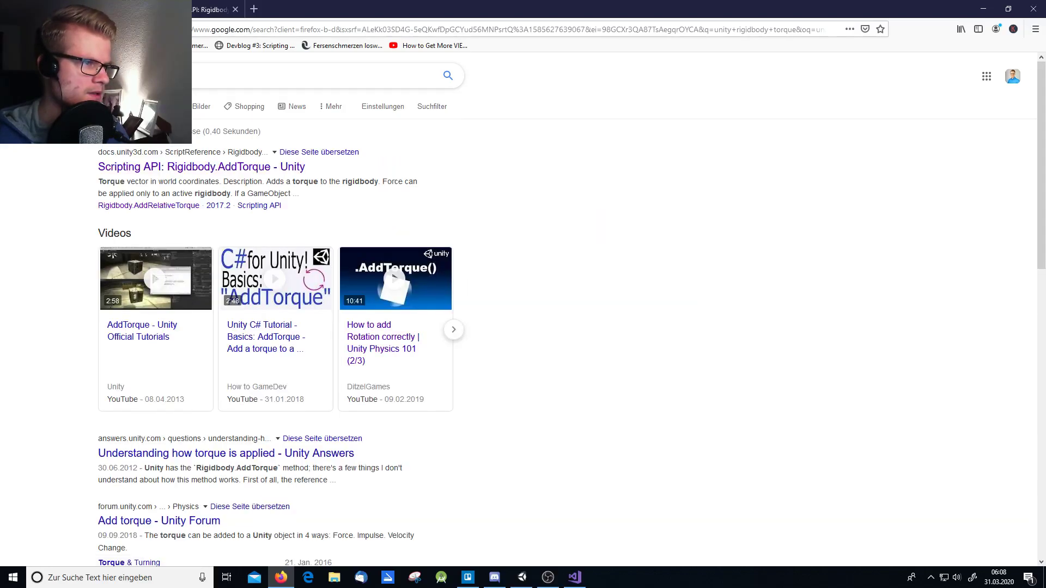
# Step: Add 'add' to the query and search 'unity rigidbody2d add torque'
pyautogui.click(163, 75)
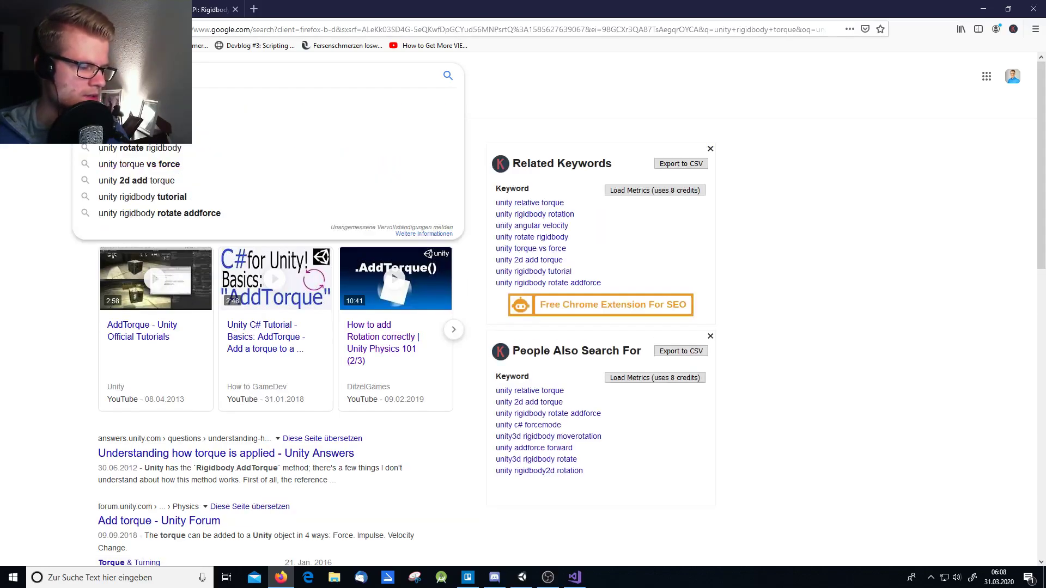
pyautogui.write('add')
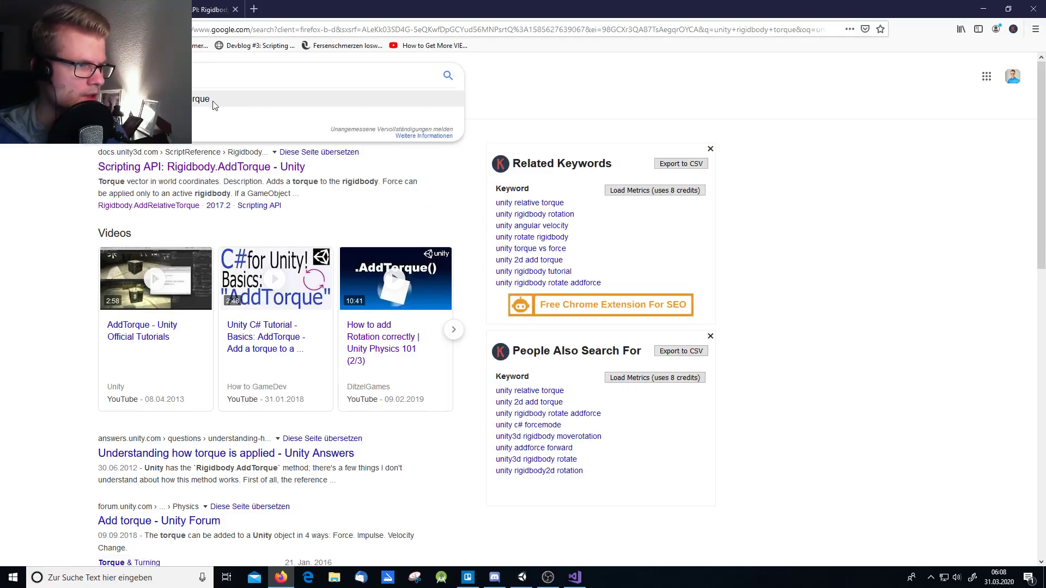
pyautogui.press('Return')
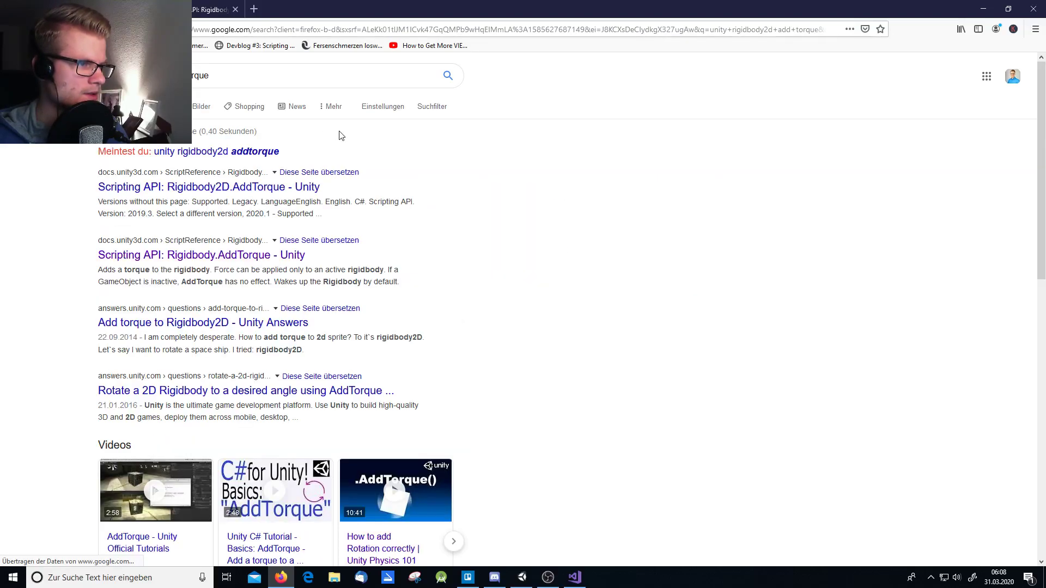
# Step: Open the Rigidbody2D.AddTorque Scripting API result and scroll through its parameters and description
pyautogui.click(273, 191)
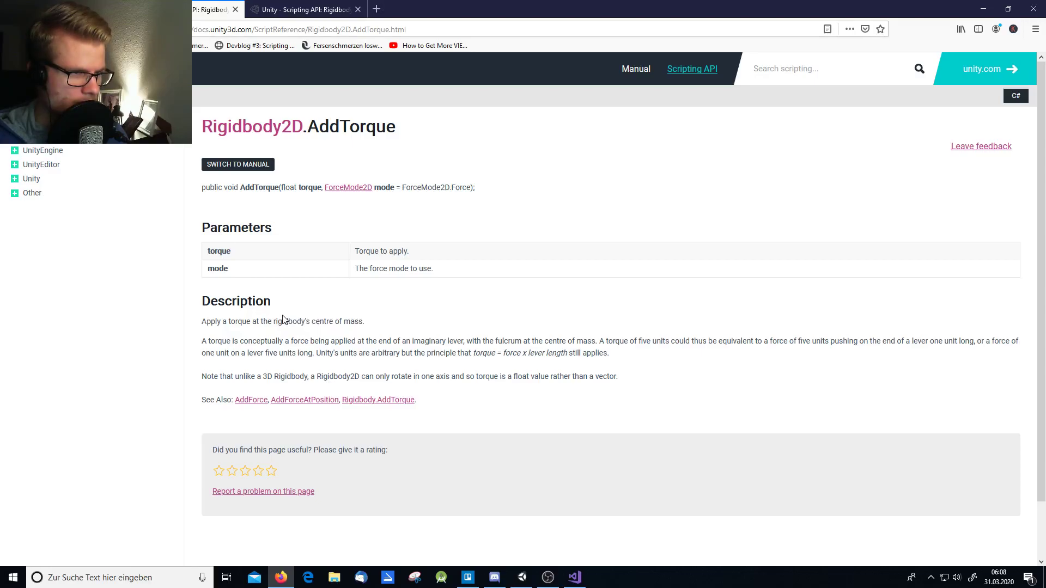
pyautogui.scroll(-2, 191, 305)
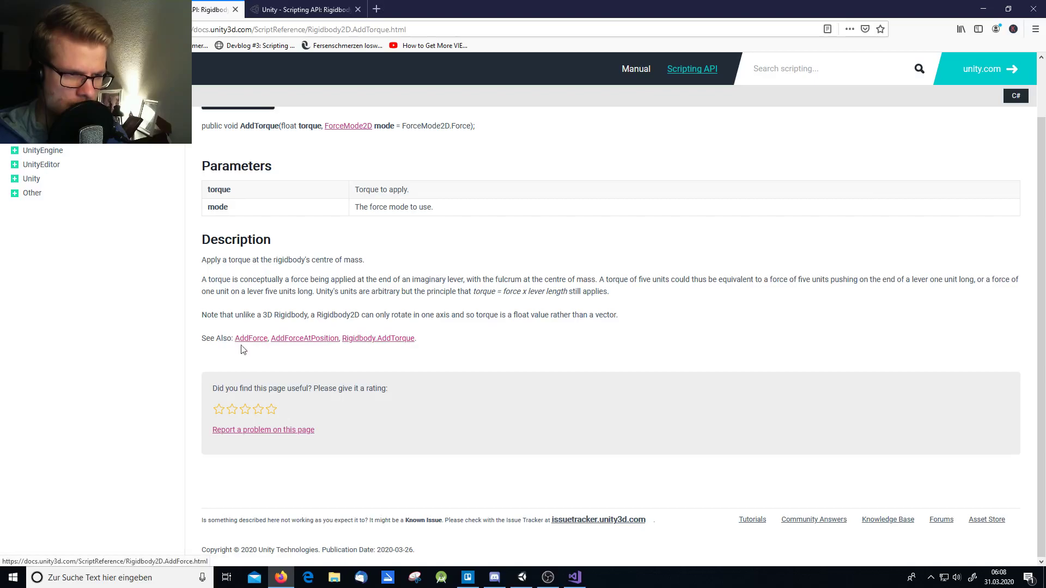
# Step: Open the 3D Rigidbody.AddTorque page from See Also and read its example and overloads
pyautogui.click(378, 340)
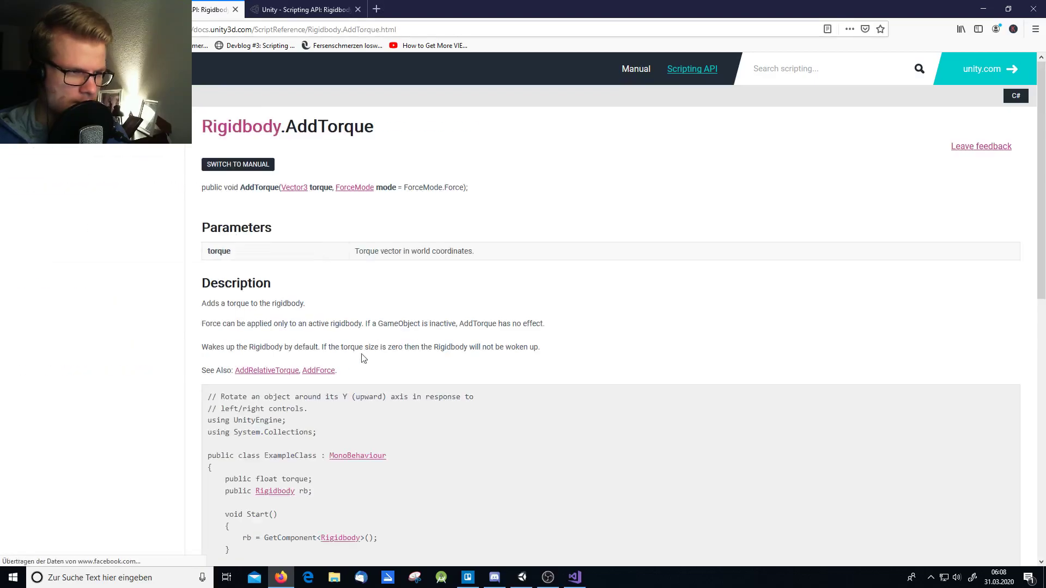
pyautogui.scroll(-6, 220, 340)
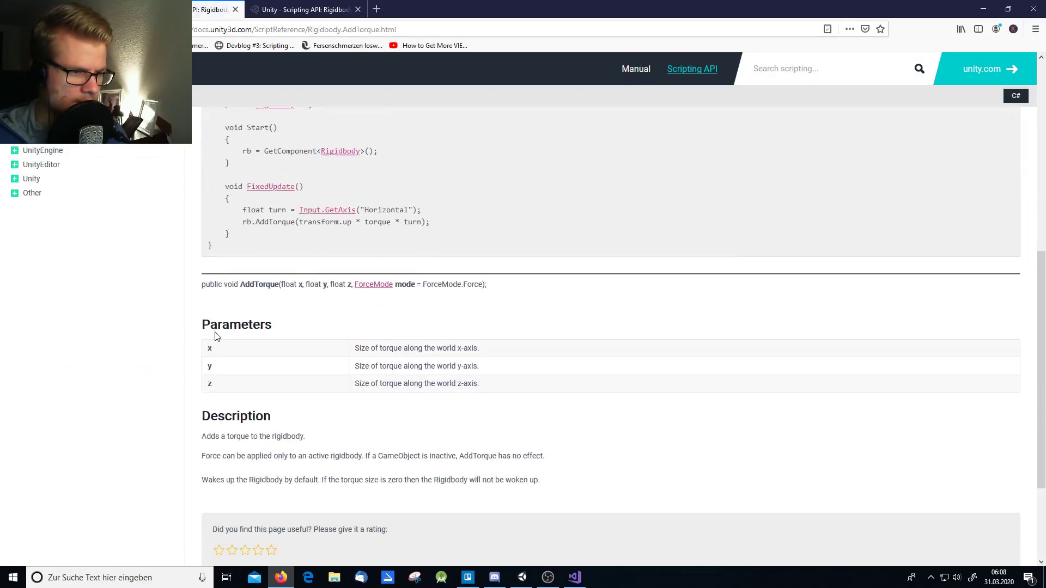
pyautogui.scroll(5, 216, 336)
pyautogui.scroll(-1, 215, 333)
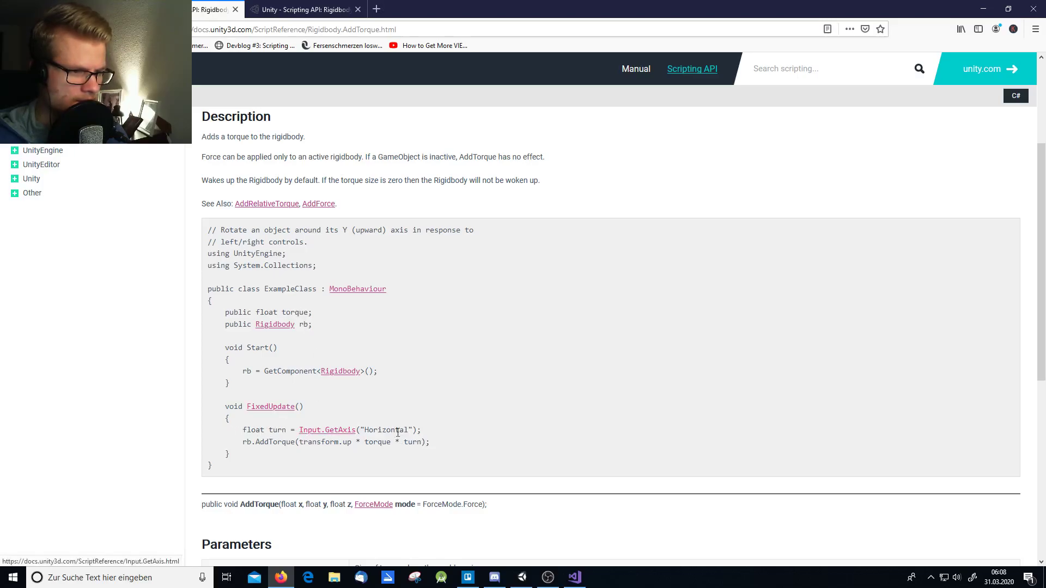
pyautogui.scroll(-2, 334, 473)
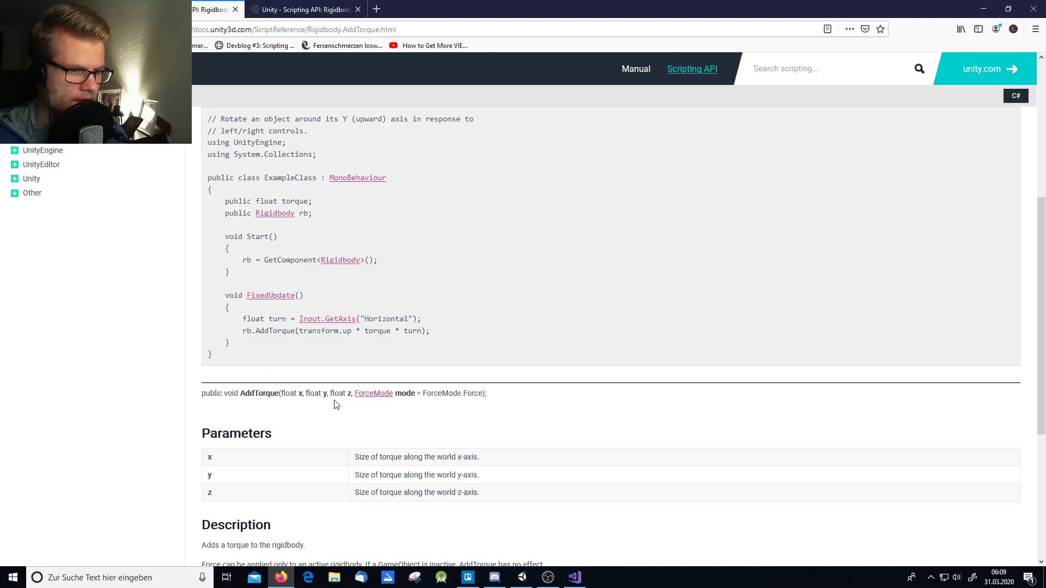
pyautogui.scroll(-2, 315, 432)
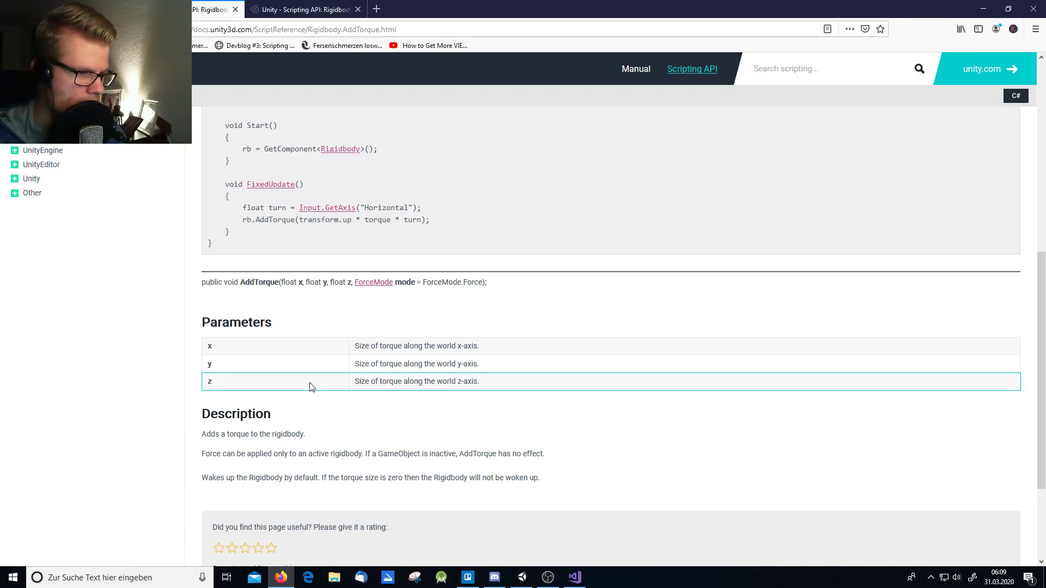
pyautogui.scroll(-3, 311, 386)
pyautogui.scroll(9, 308, 387)
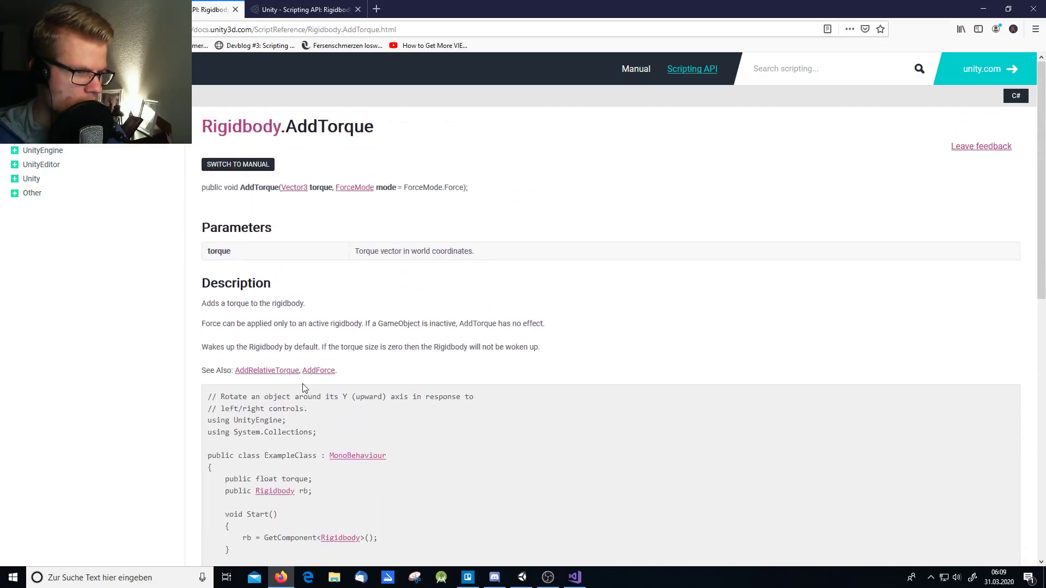
# Step: In Visual Studio, open PlayerAttack.cs and scroll down to the ThrowAttack method
pyautogui.click(575, 578)
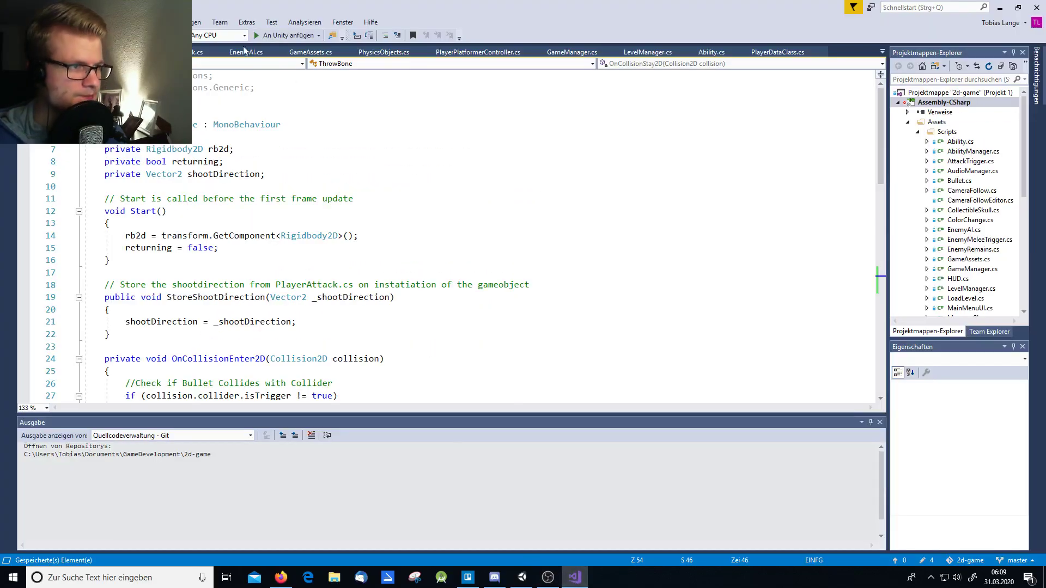
pyautogui.click(210, 52)
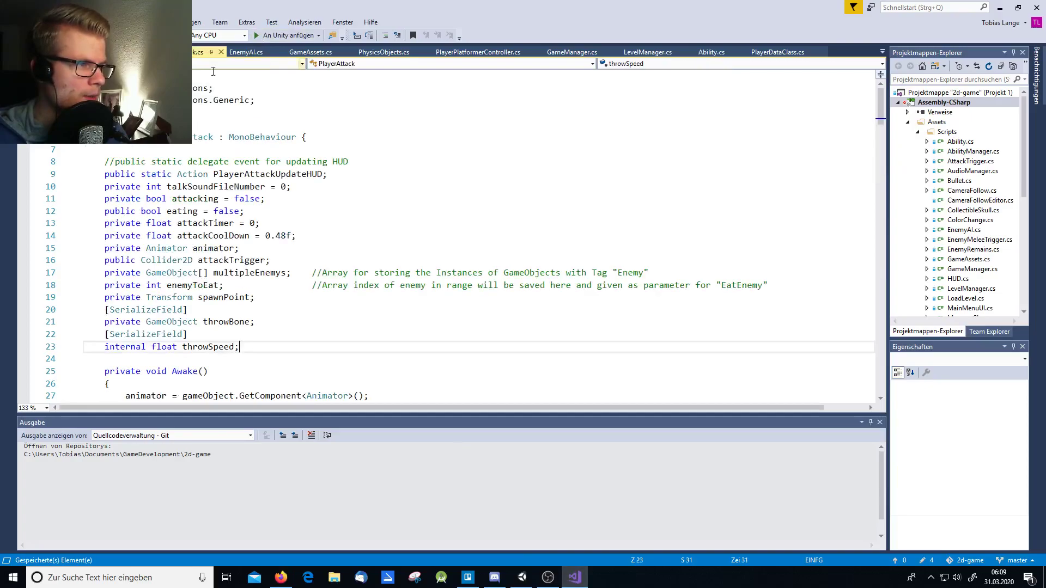
pyautogui.scroll(-13, 322, 342)
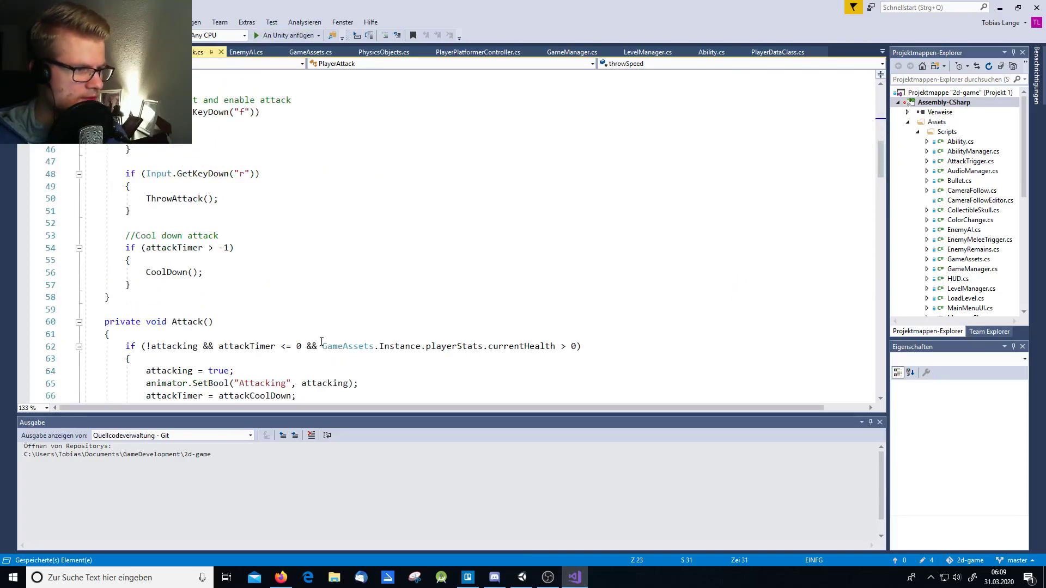
pyautogui.scroll(-5, 345, 340)
pyautogui.scroll(-3, 427, 331)
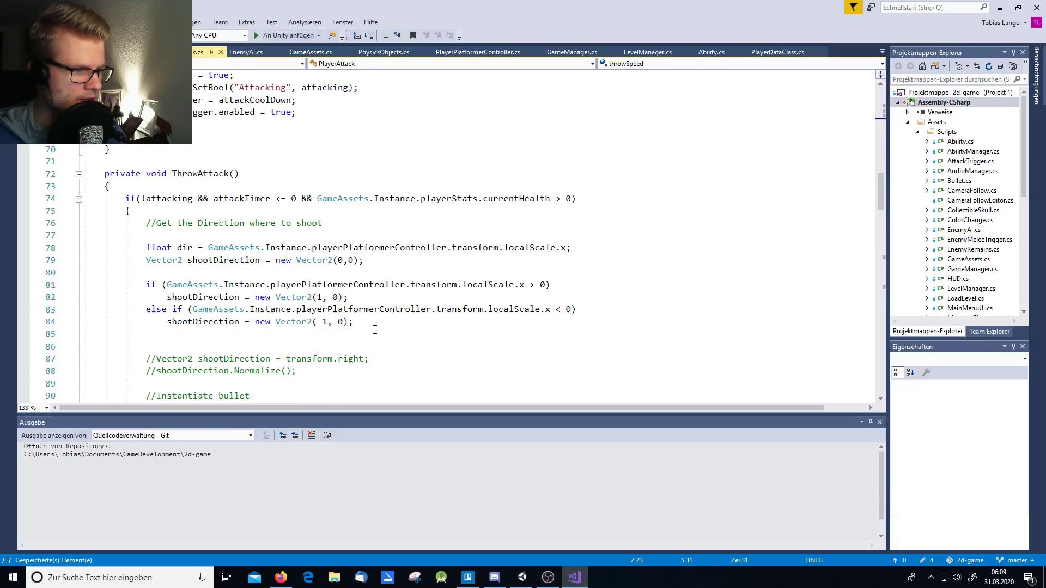
pyautogui.scroll(-3, 370, 339)
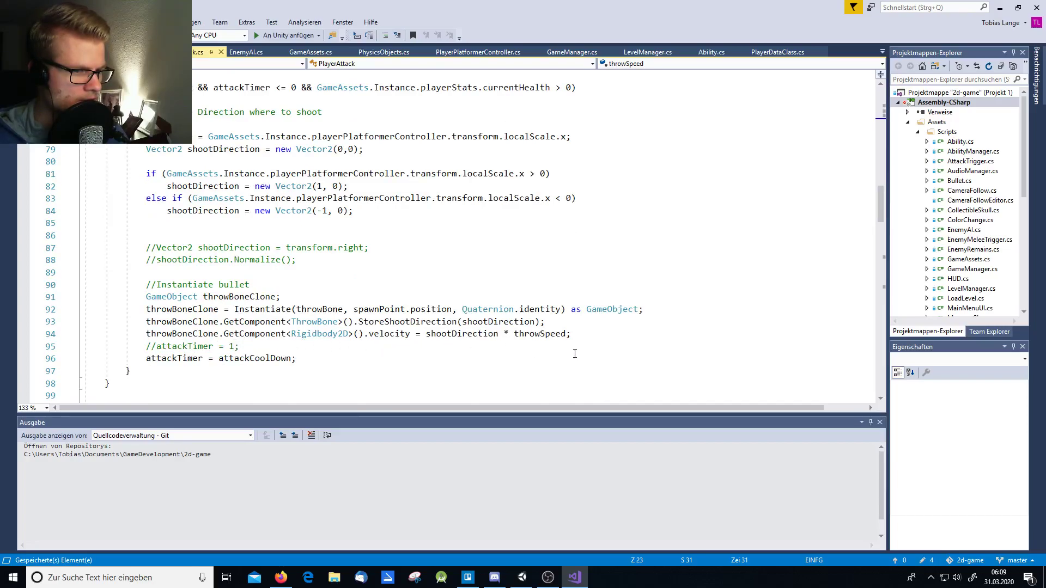
# Step: Start a new line after line 94 with throwBoneClone
pyautogui.click(585, 333)
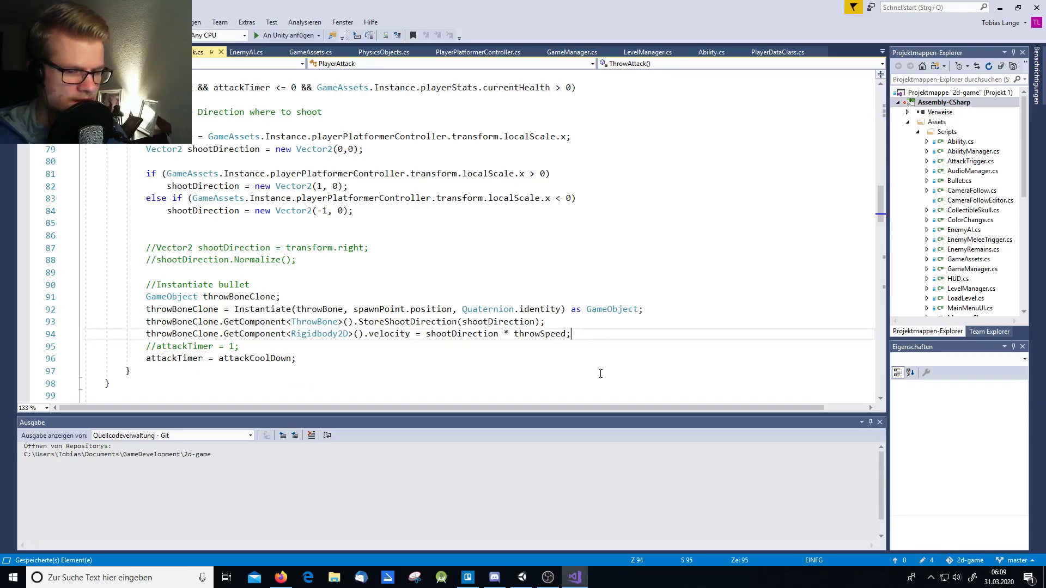
pyautogui.press('Return')
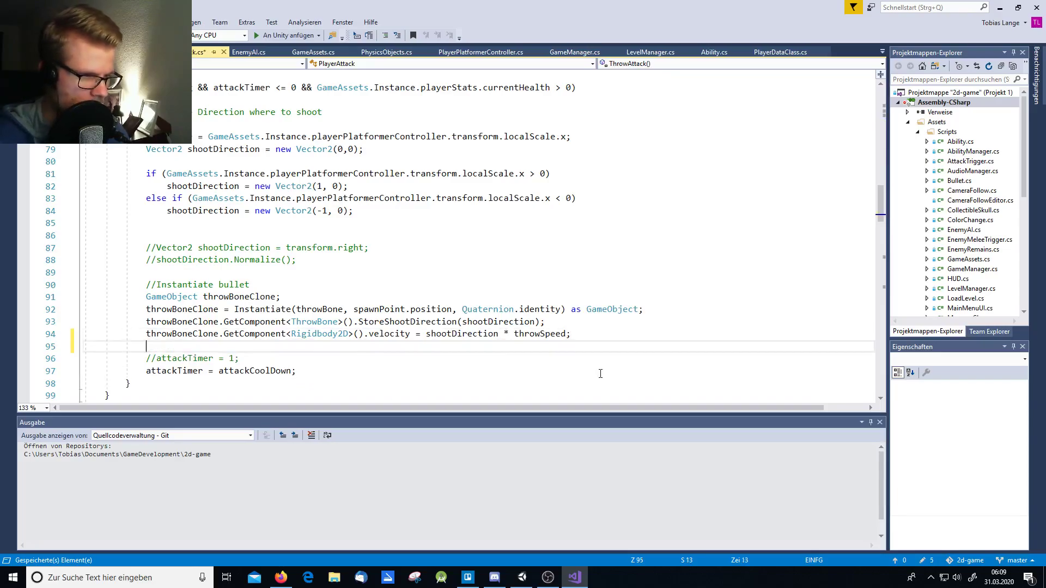
pyautogui.write('thr')
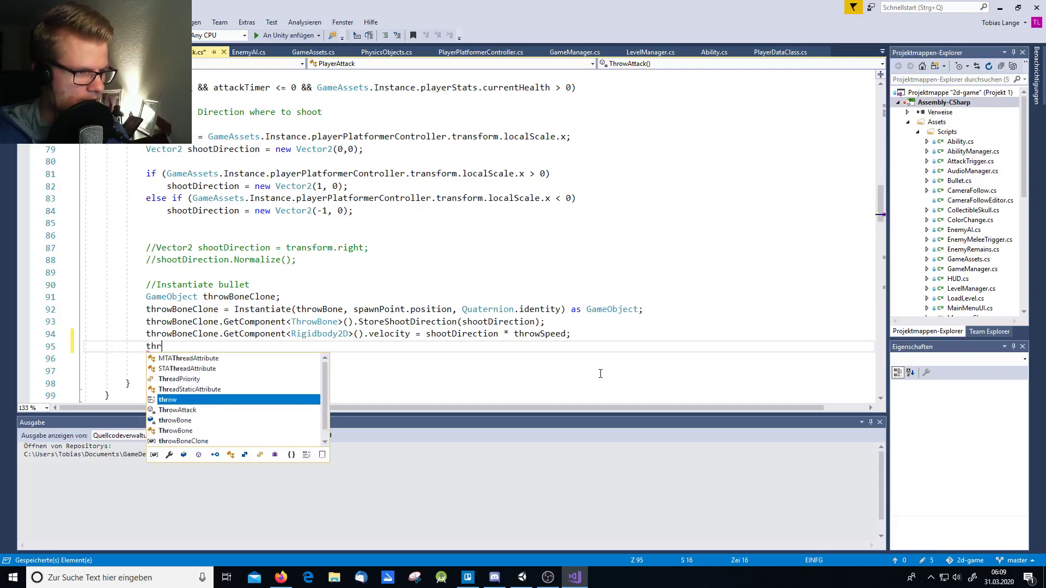
pyautogui.press('Down')
pyautogui.press('Down')
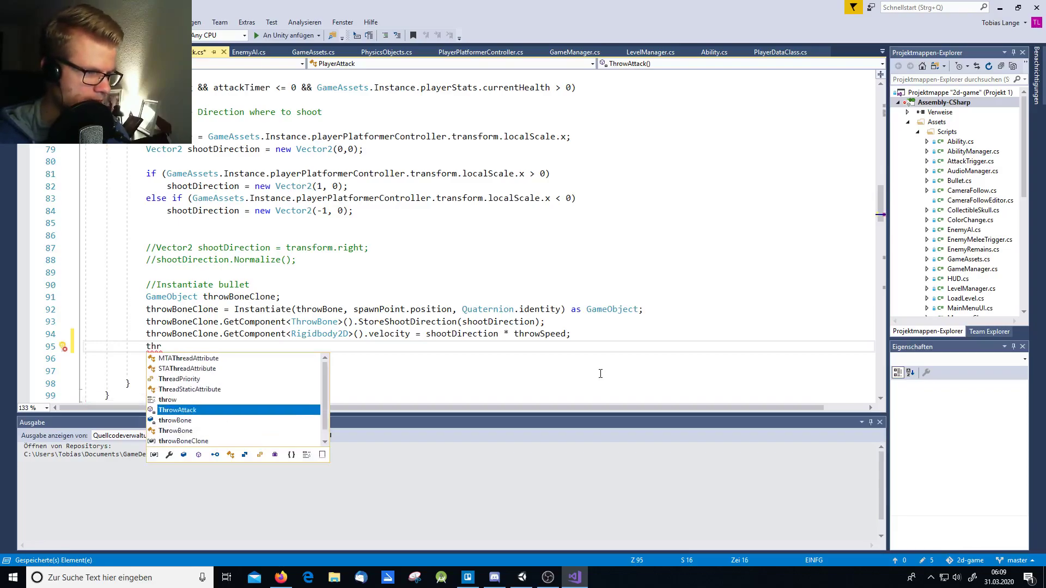
pyautogui.press('Down')
pyautogui.press('Down')
pyautogui.press('Tab')
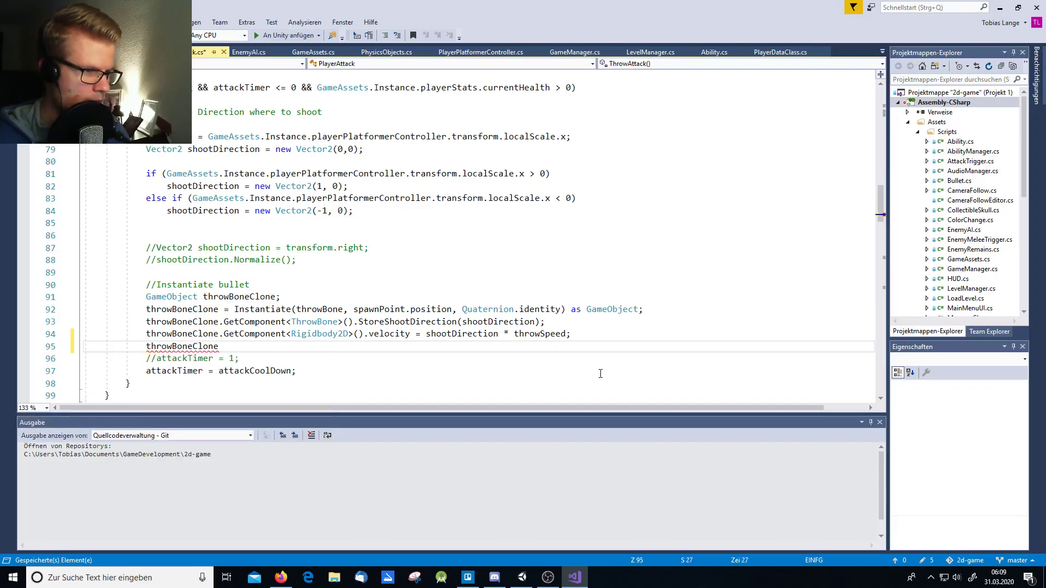
# Step: Extend it to throwBoneClone.GetComponent<Rigidbody2D>().AddTorque
pyautogui.write('.')
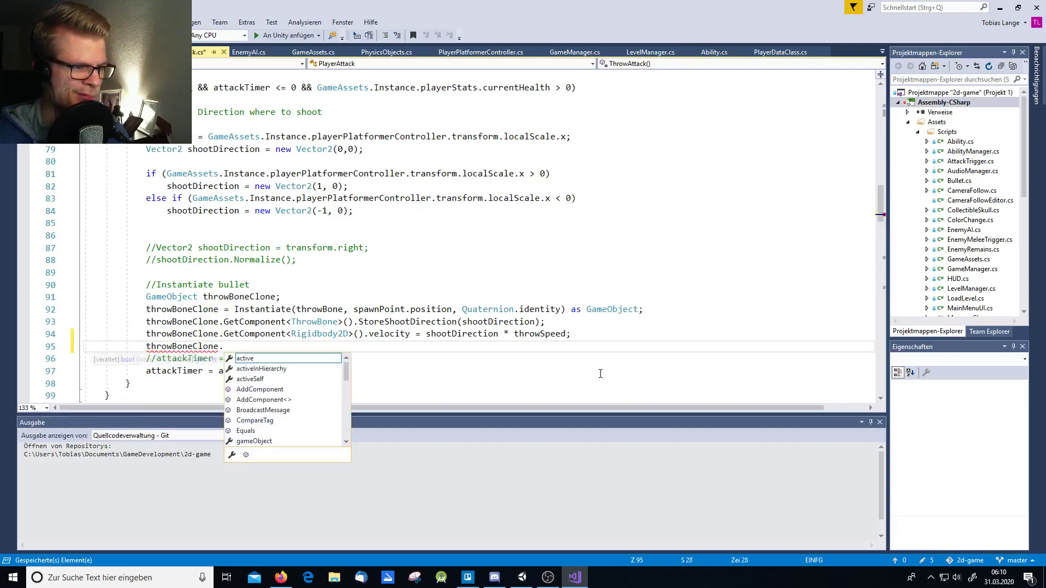
pyautogui.write('getc')
pyautogui.press('Tab')
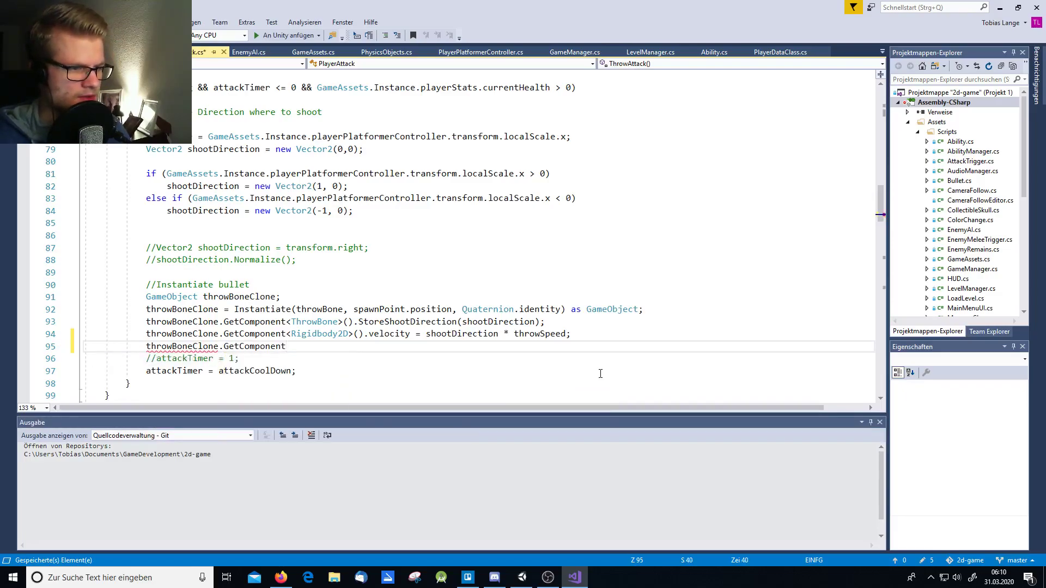
pyautogui.write('<Rid>')
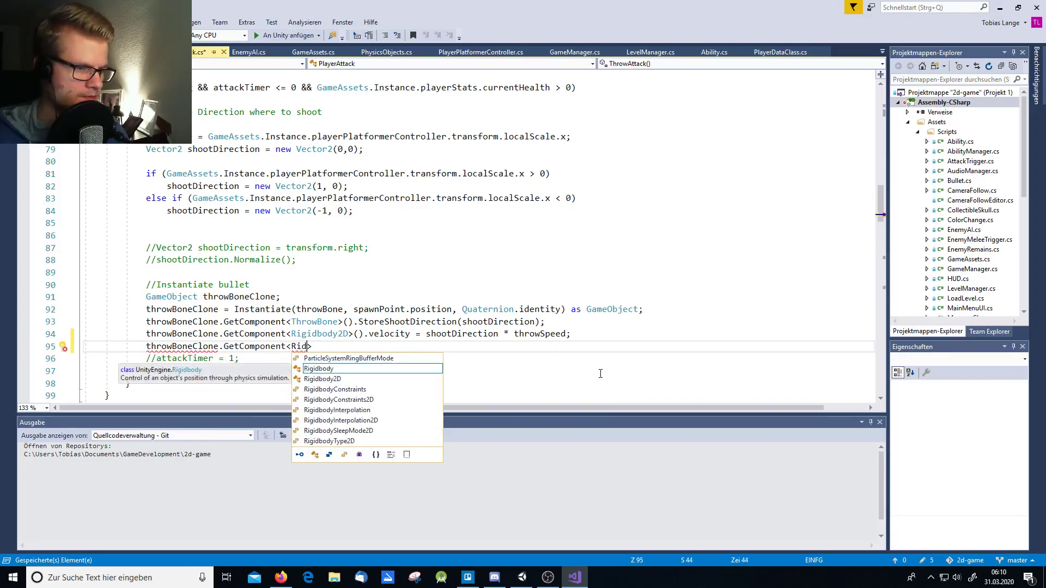
pyautogui.press('Down')
pyautogui.press('Down')
pyautogui.press('Tab')
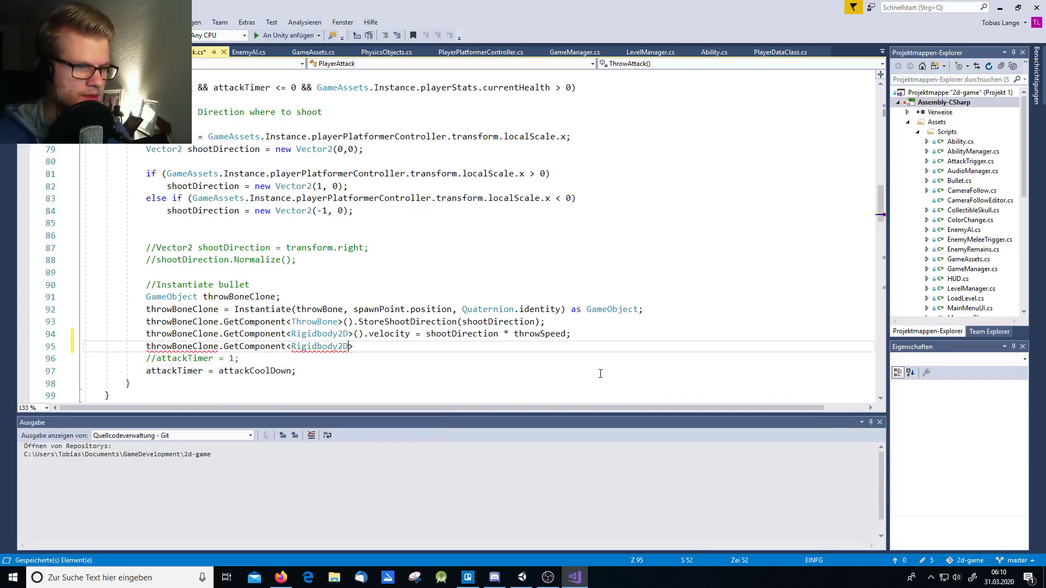
pyautogui.press('Right')
pyautogui.write('()')
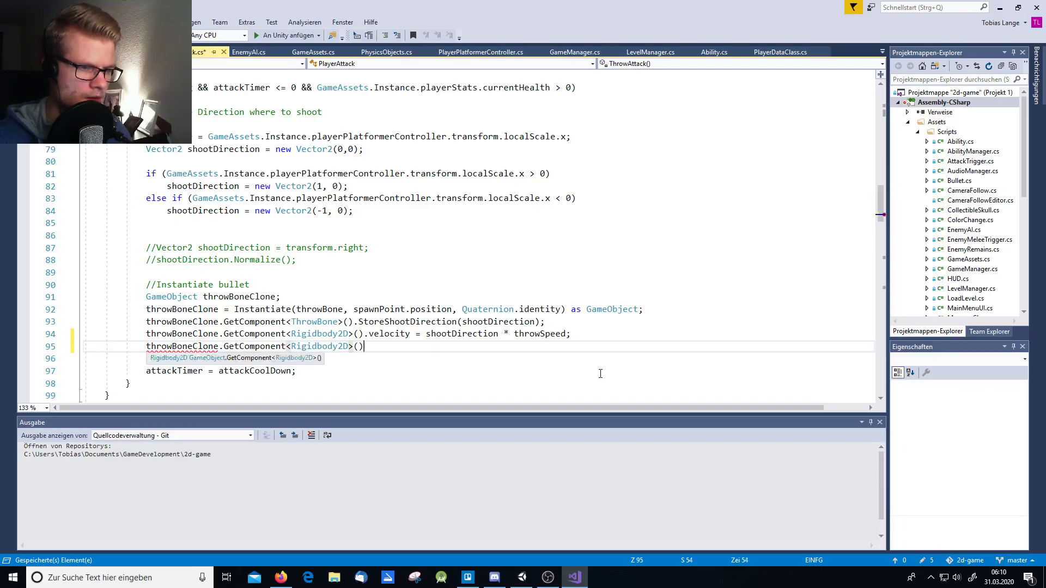
pyautogui.write('.a')
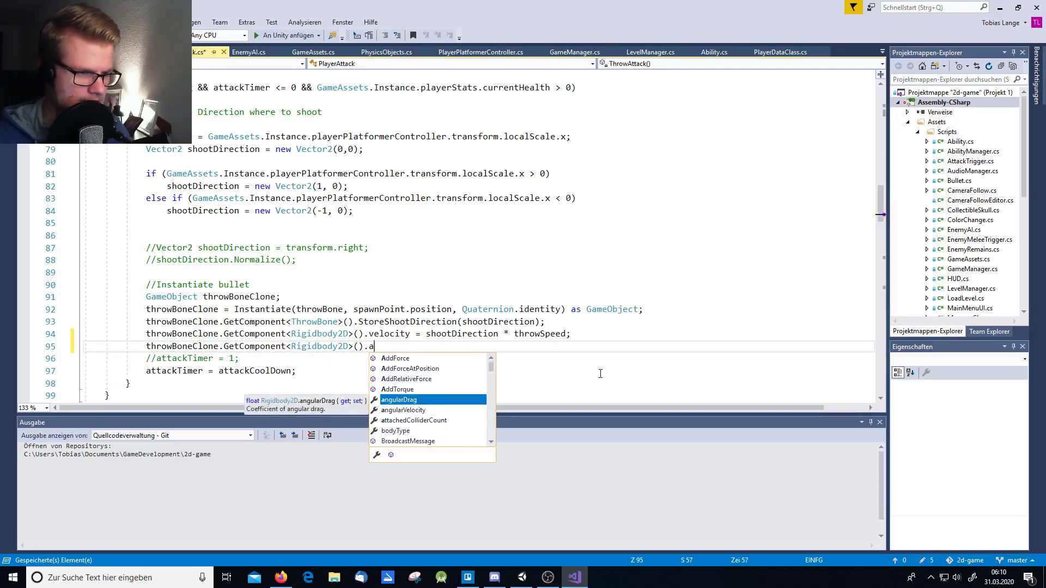
pyautogui.press('Up')
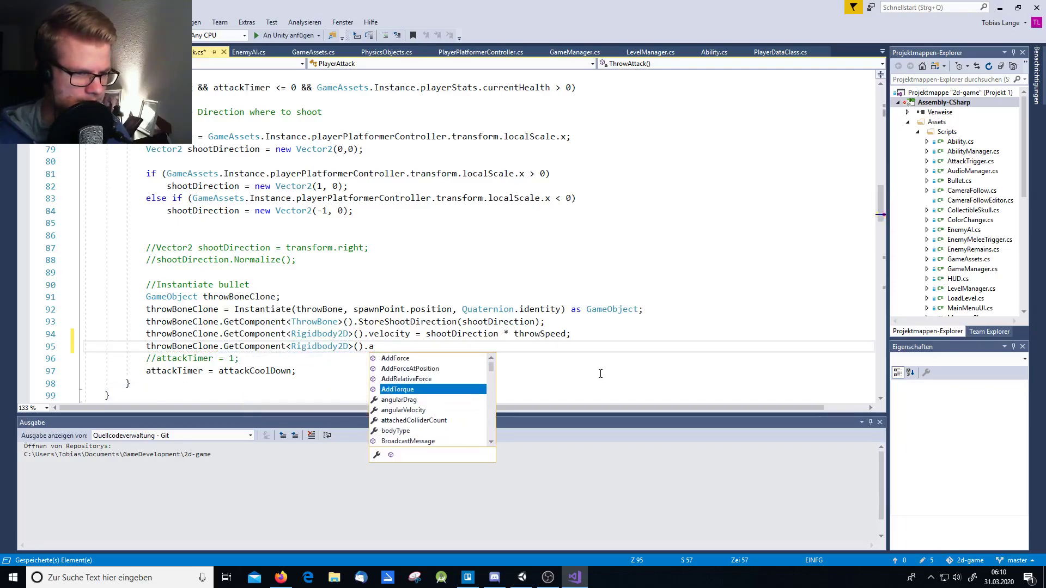
pyautogui.press('Tab')
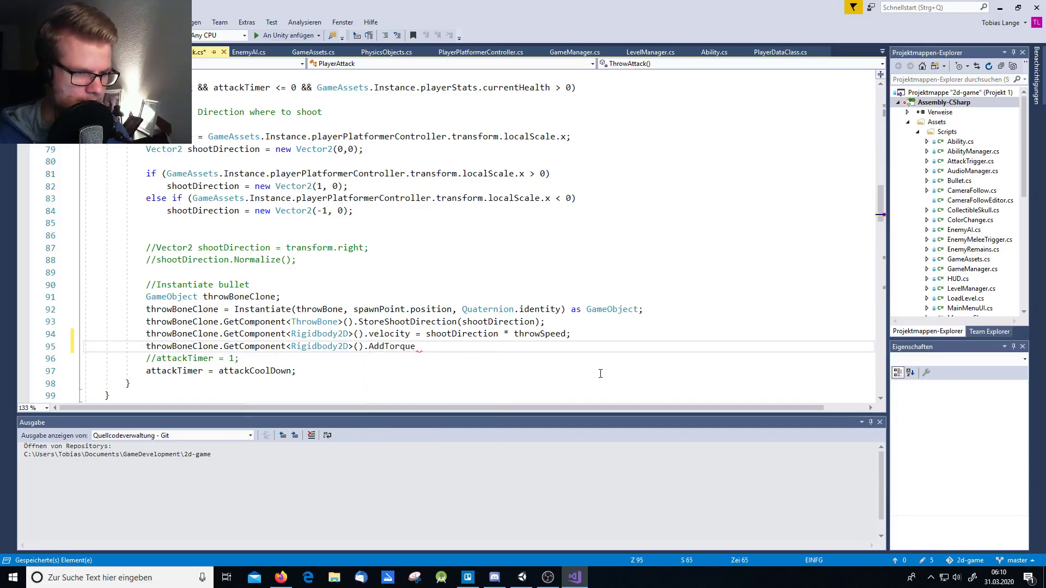
# Step: Open AddTorque's argument list, compare both overloads, and begin the argument with transform
pyautogui.write('(')
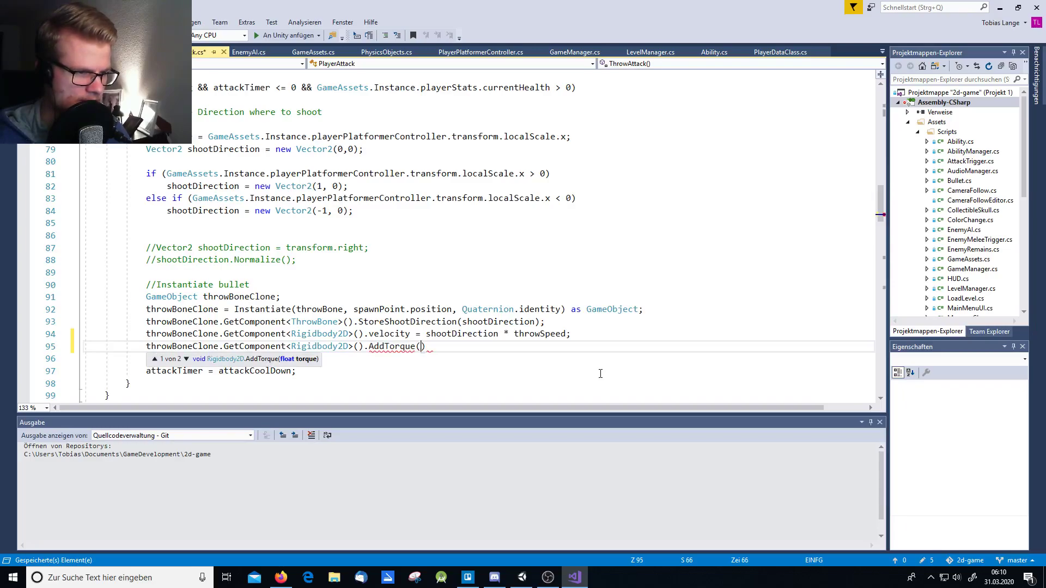
pyautogui.press('Down')
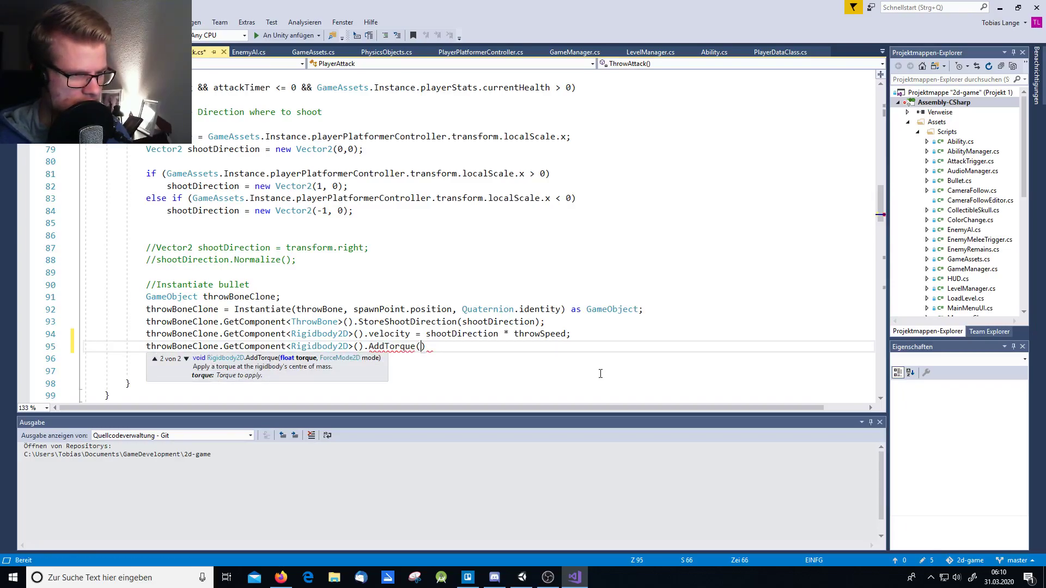
pyautogui.press('Up')
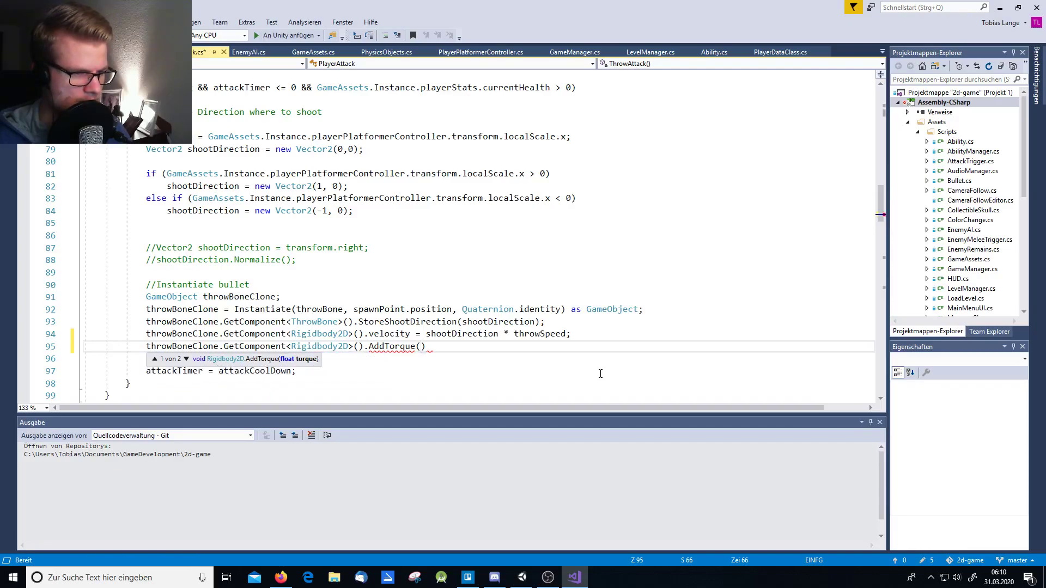
pyautogui.write('tr')
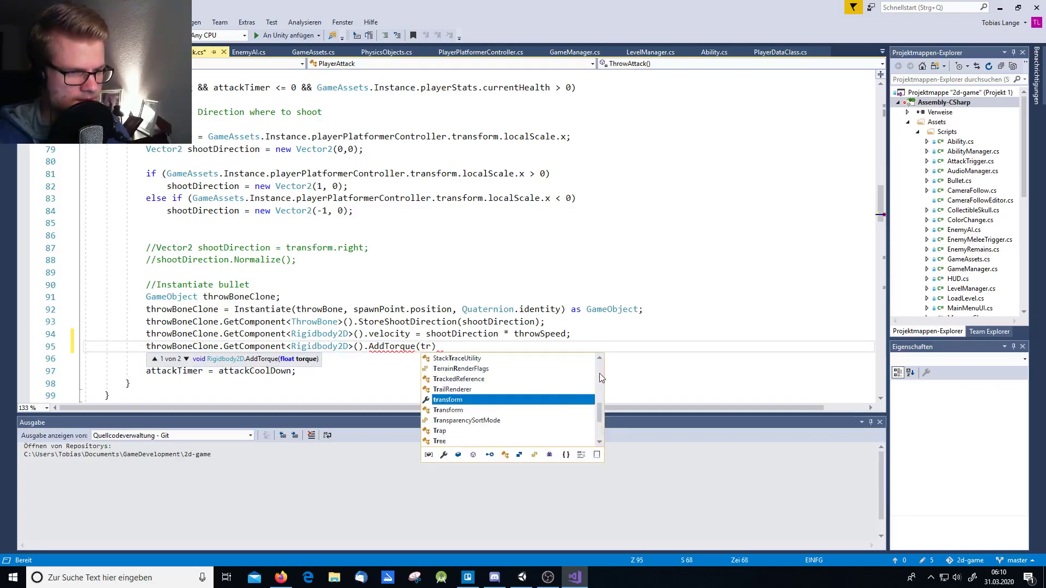
pyautogui.write('ansform.')
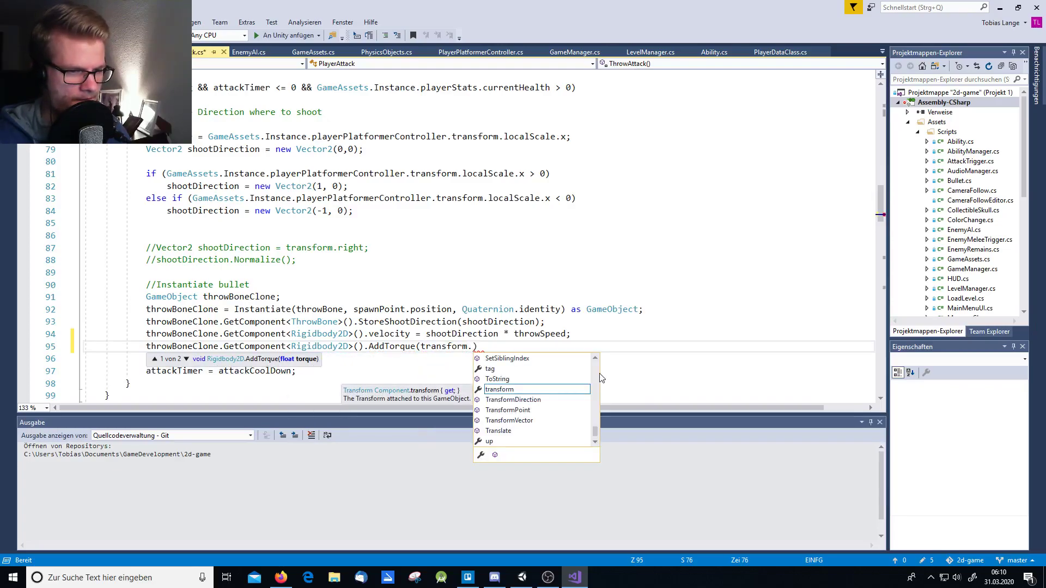
# Step: Preview the transform up, forward and right members in the suggestion list
pyautogui.click(493, 442)
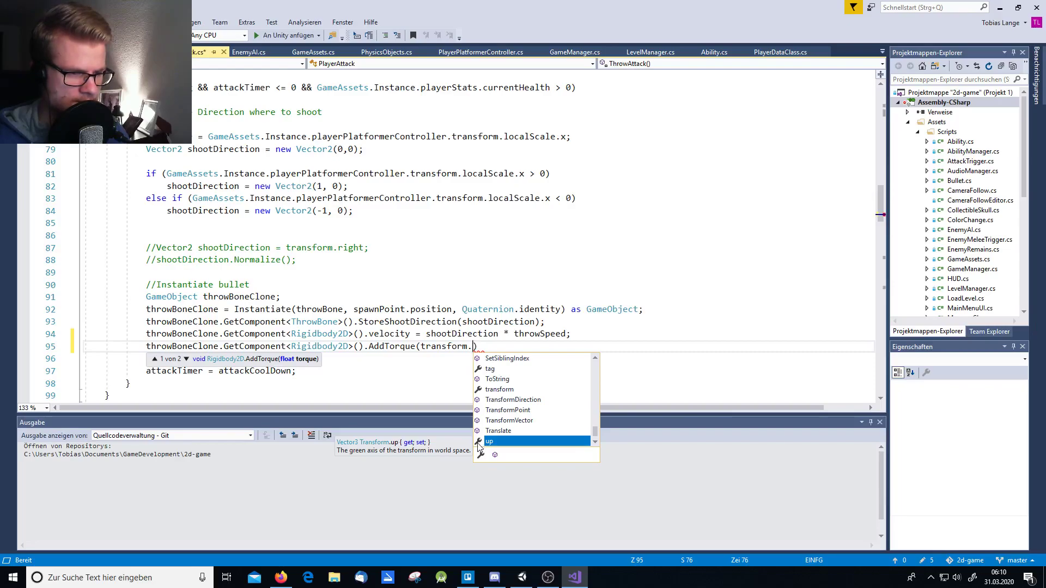
pyautogui.scroll(-1, 531, 417)
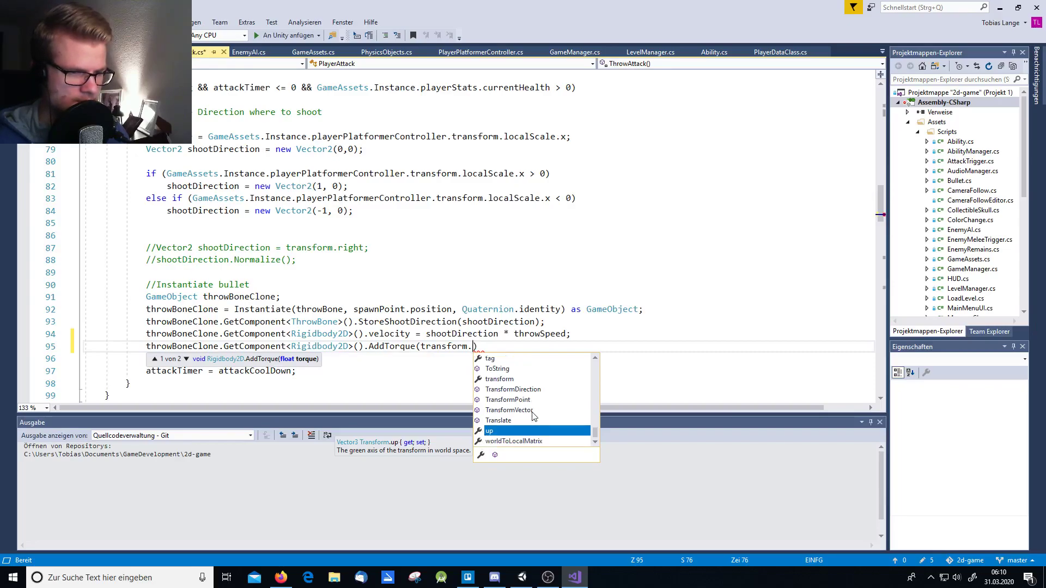
pyautogui.scroll(3, 532, 415)
pyautogui.scroll(5, 532, 415)
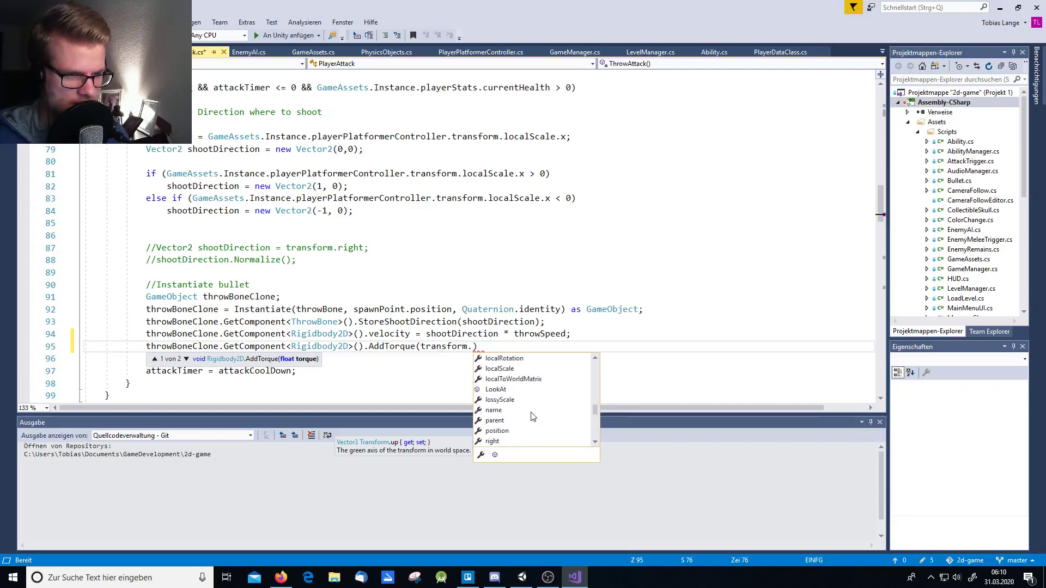
pyautogui.scroll(5, 533, 416)
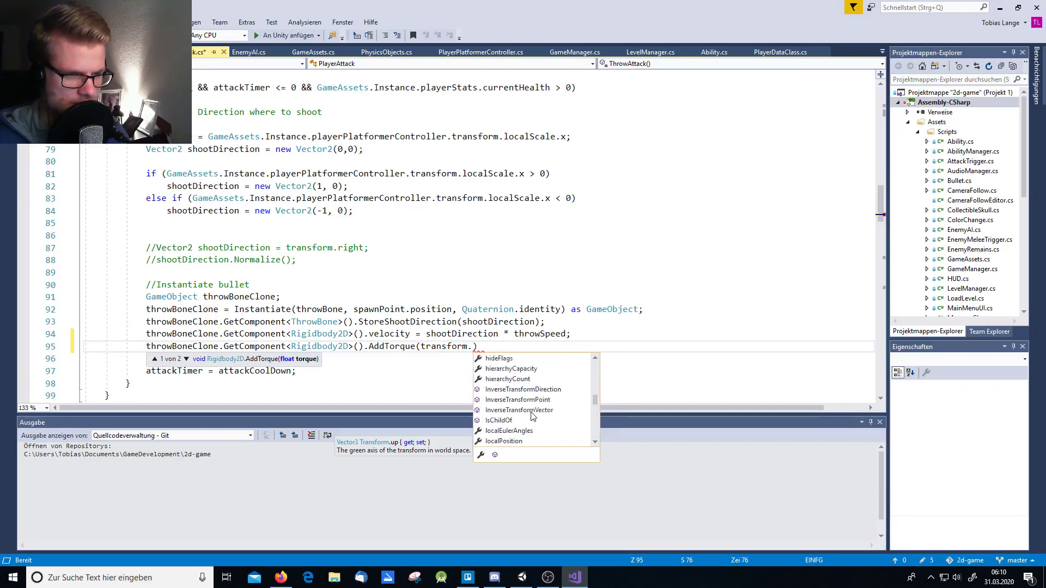
pyautogui.scroll(5, 532, 417)
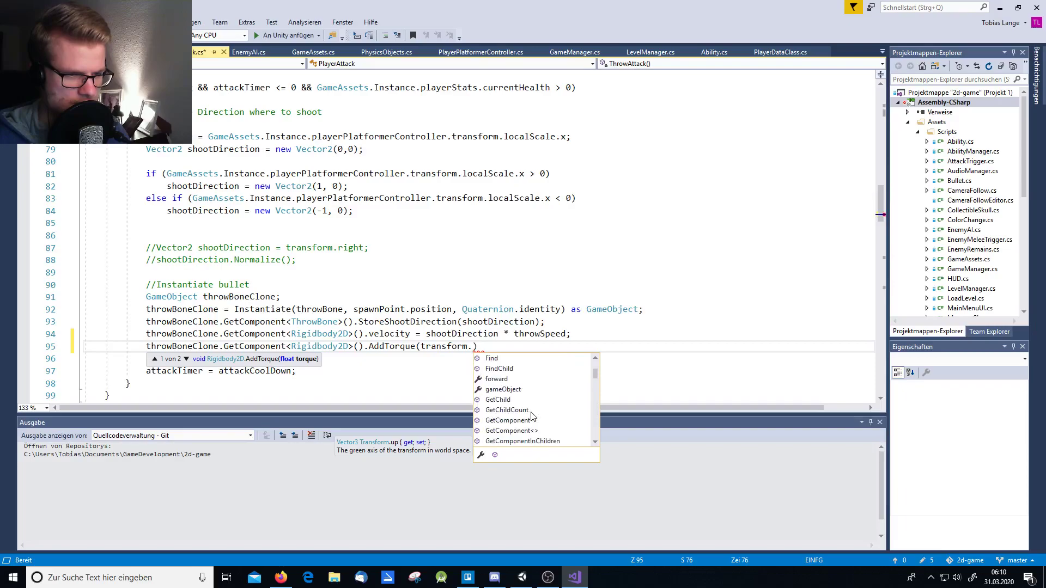
pyautogui.scroll(3, 533, 417)
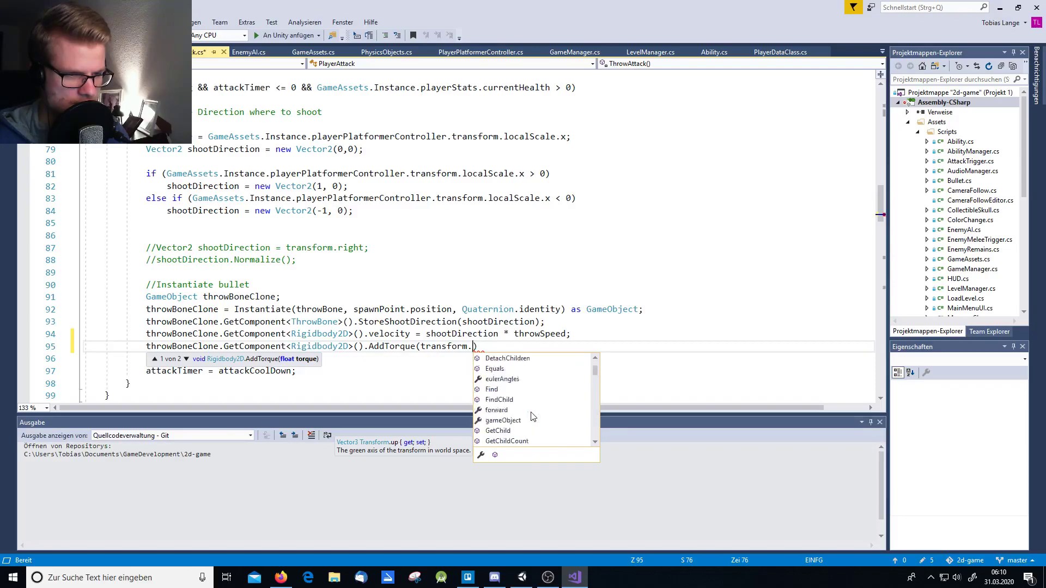
pyautogui.click(502, 412)
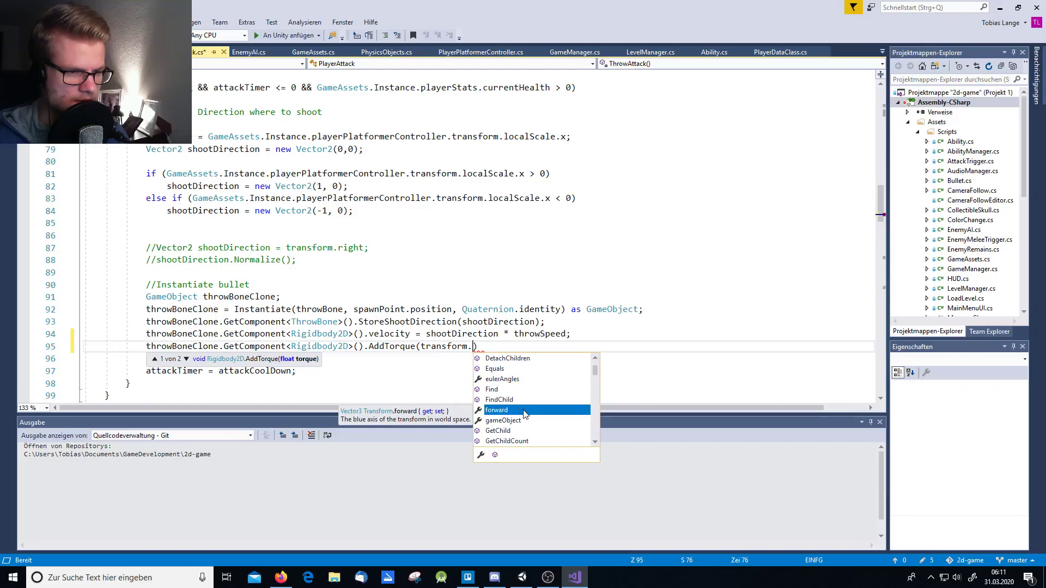
pyautogui.scroll(1, 524, 413)
pyautogui.scroll(-1, 525, 415)
pyautogui.scroll(-15, 524, 414)
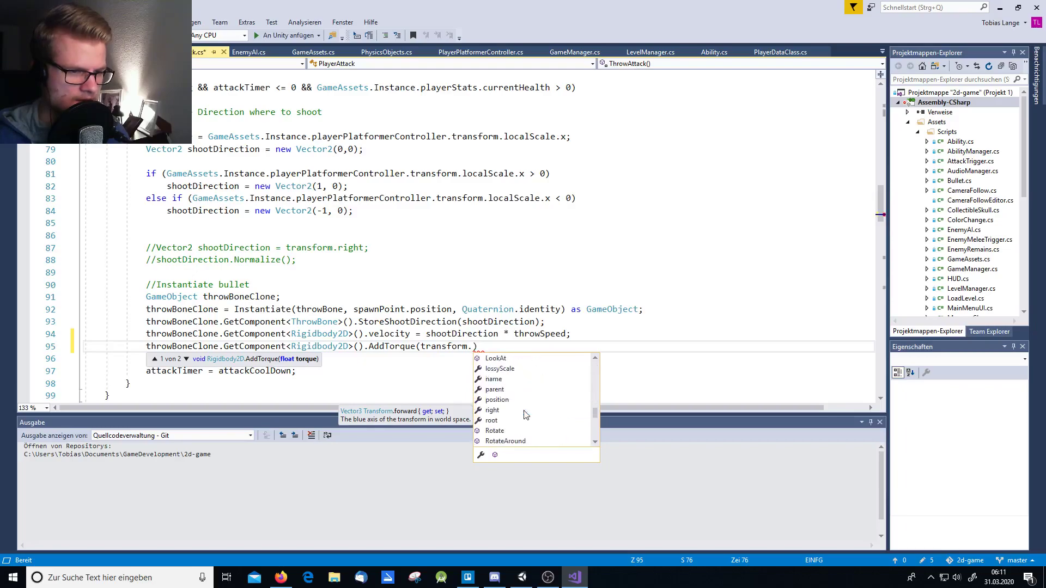
pyautogui.click(489, 432)
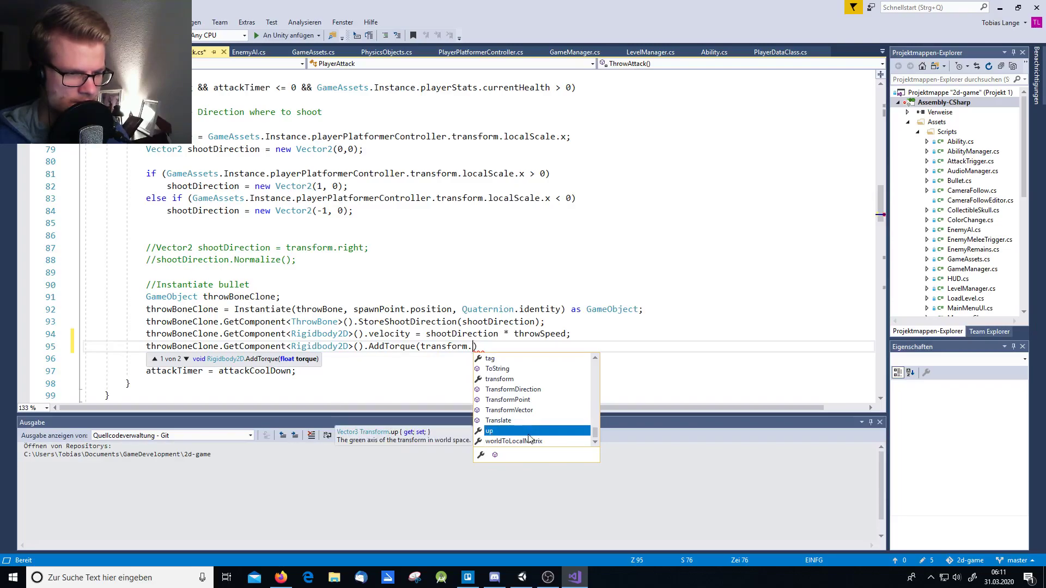
pyautogui.scroll(2, 529, 439)
pyautogui.scroll(2, 529, 438)
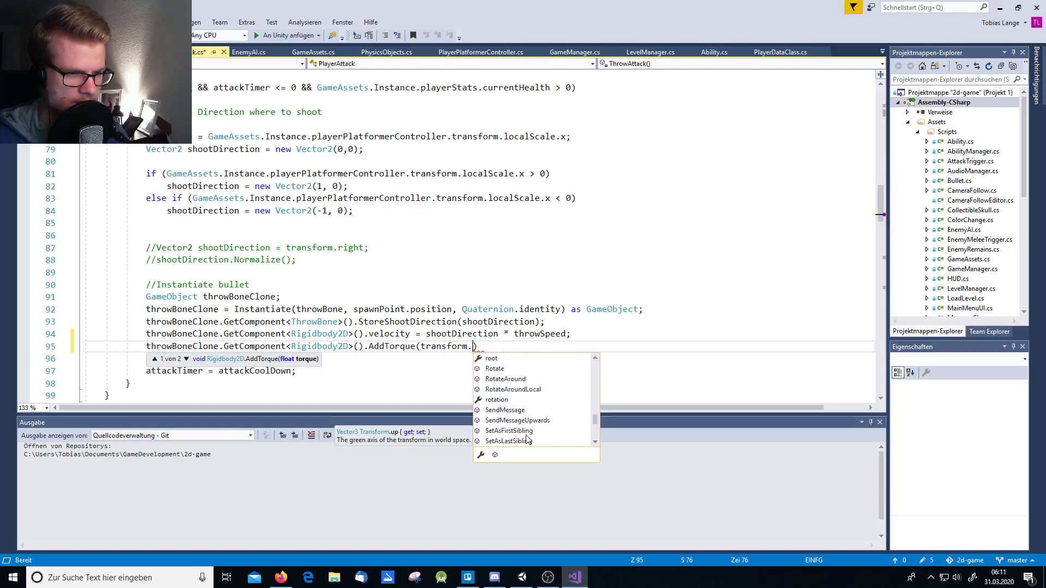
pyautogui.scroll(2, 529, 438)
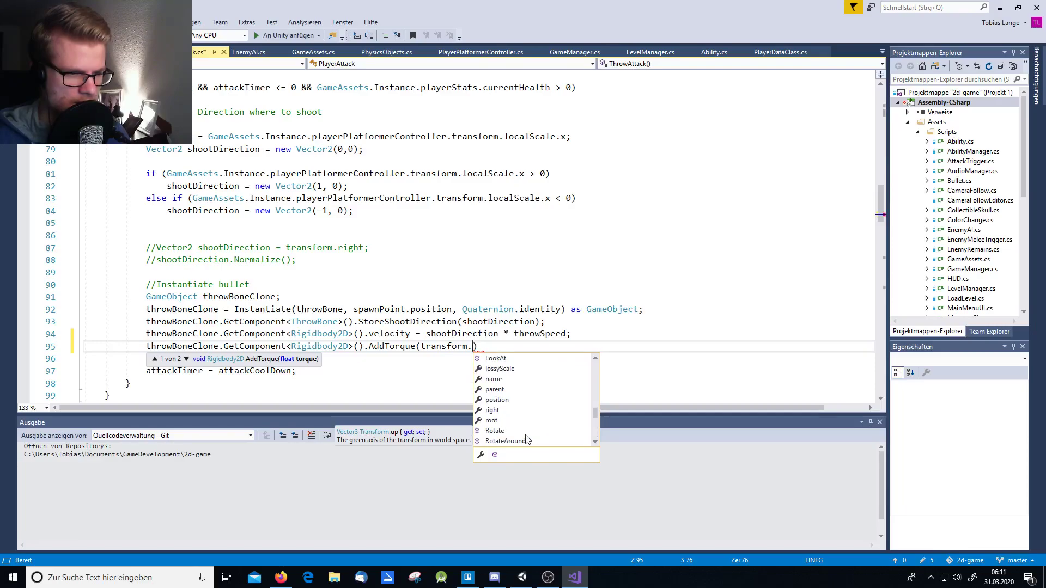
pyautogui.click(497, 411)
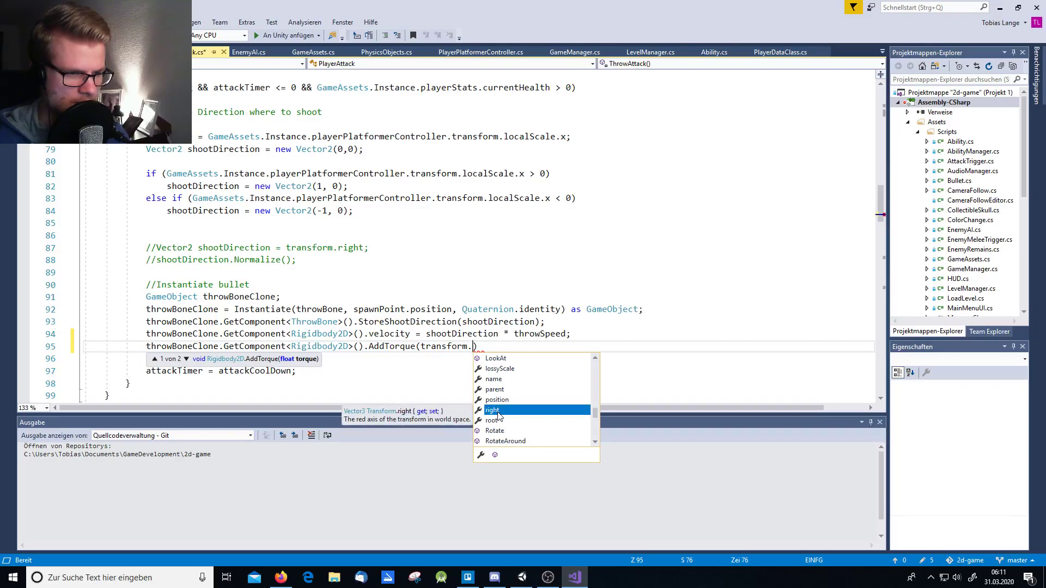
pyautogui.click(522, 578)
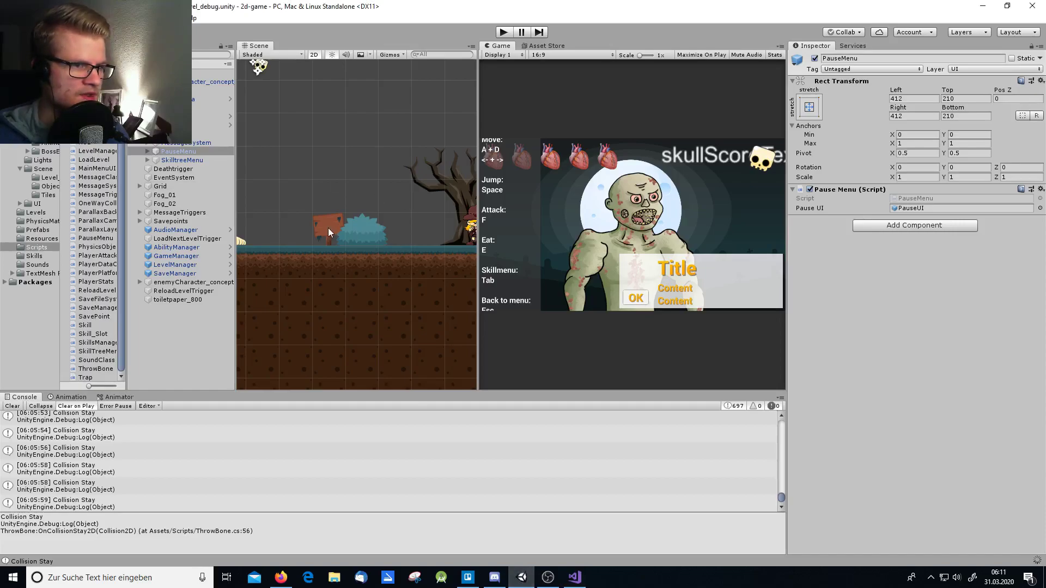
pyautogui.click(363, 234)
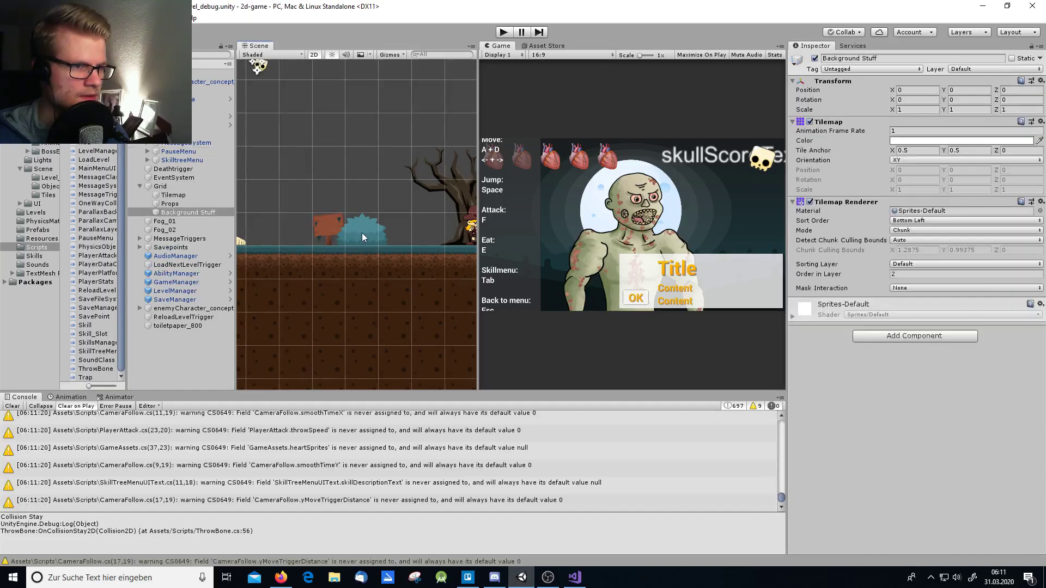
pyautogui.click(469, 226)
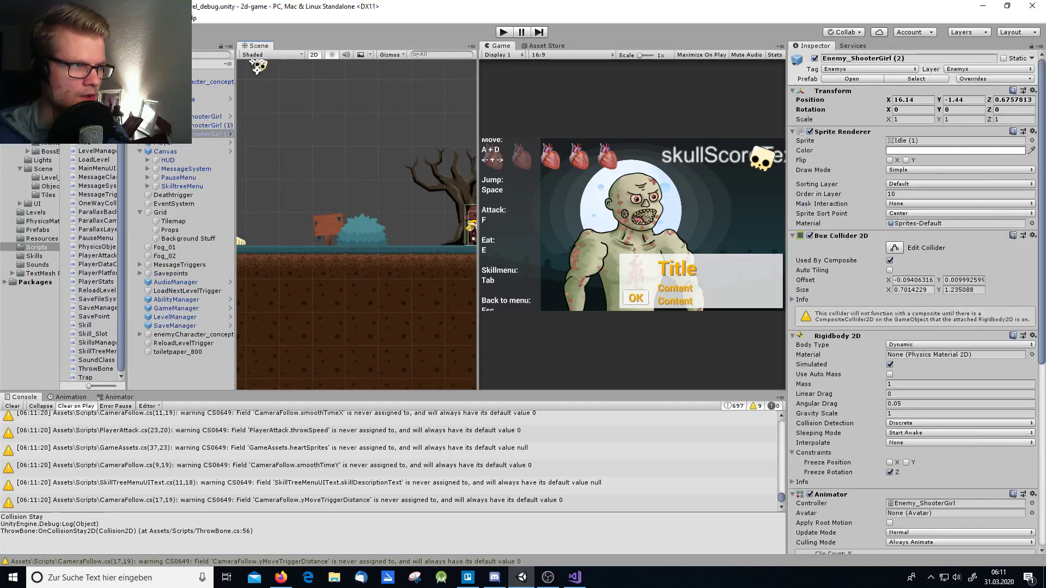
pyautogui.moveTo(423, 283); pyautogui.dragTo(305, 279, button='middle')
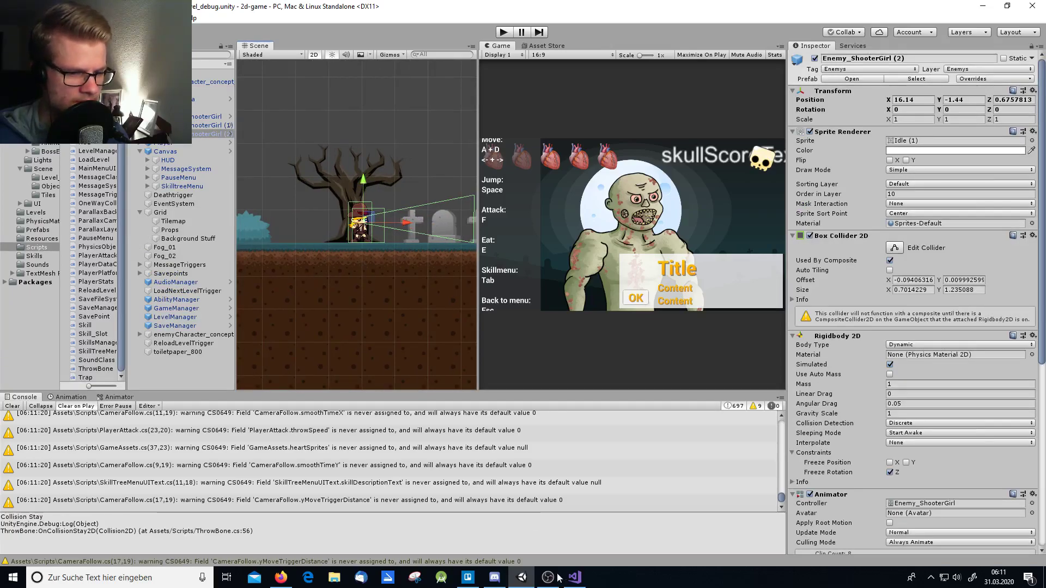
pyautogui.click(574, 577)
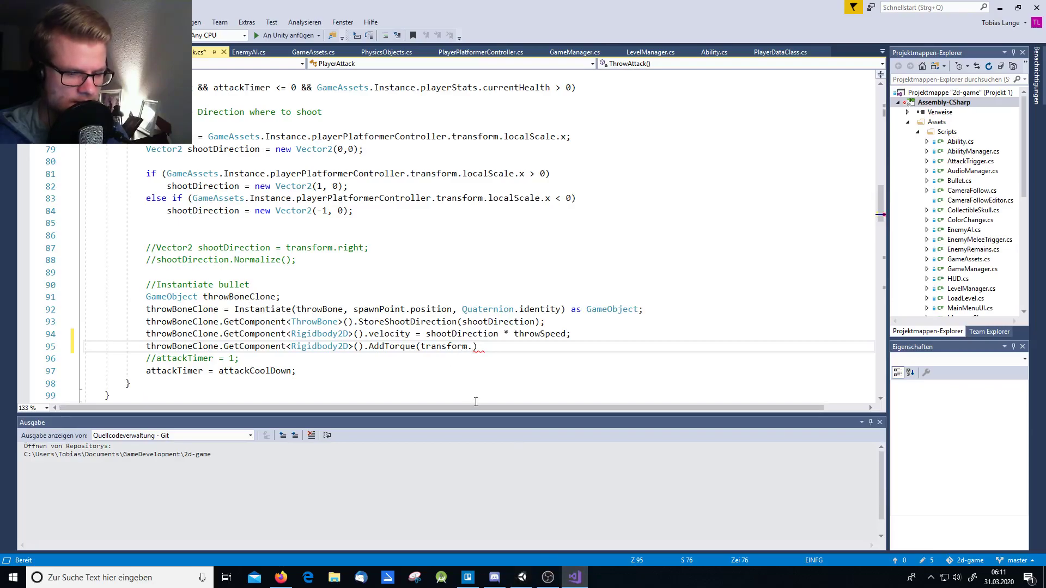
# Step: Compare the transform up, right and forward members, then insert forward as the torque argument
pyautogui.hotkey('ctrl', 'space')
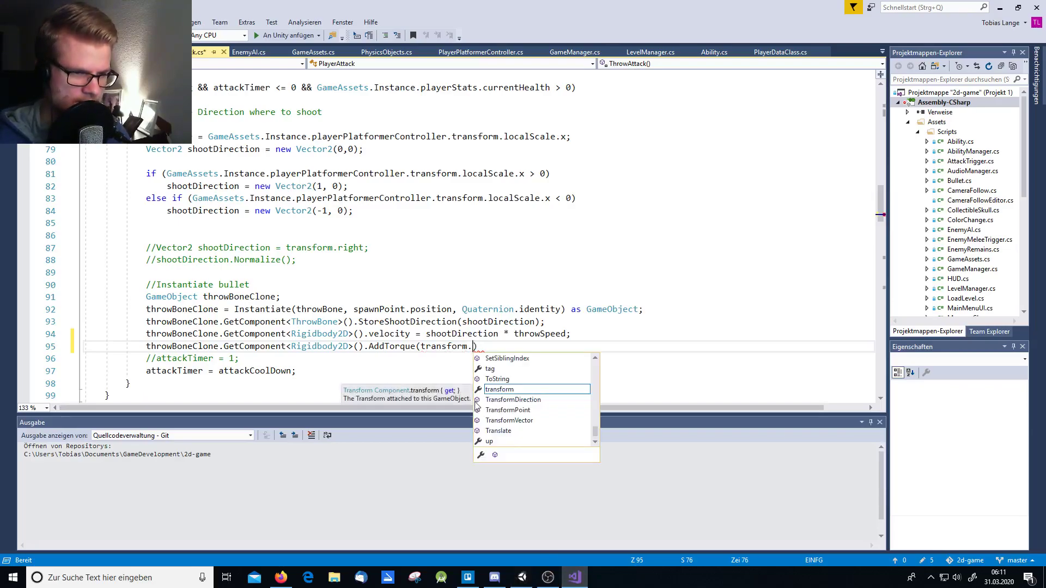
pyautogui.click(499, 442)
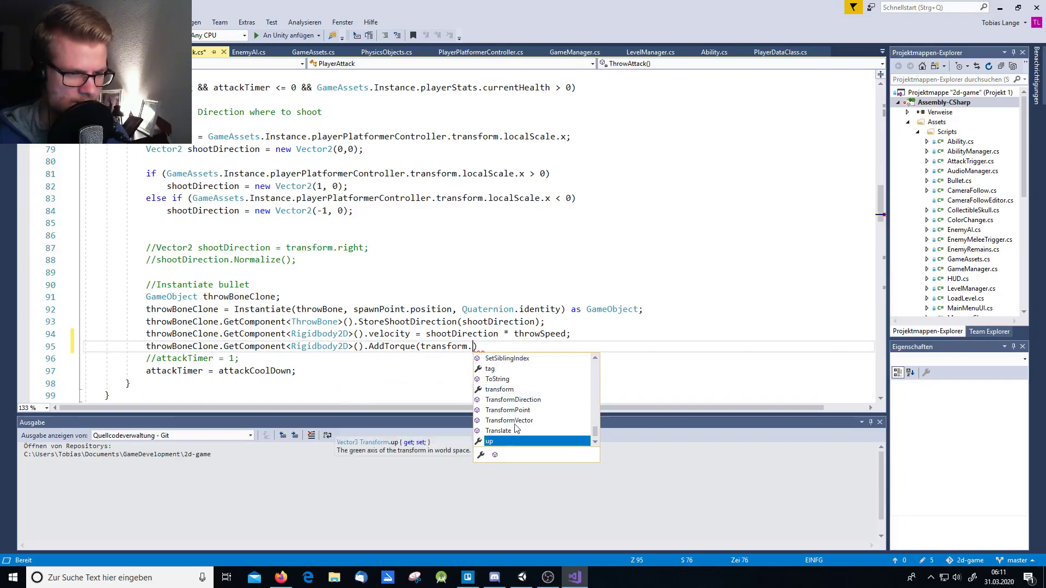
pyautogui.scroll(4, 531, 425)
pyautogui.scroll(3, 531, 426)
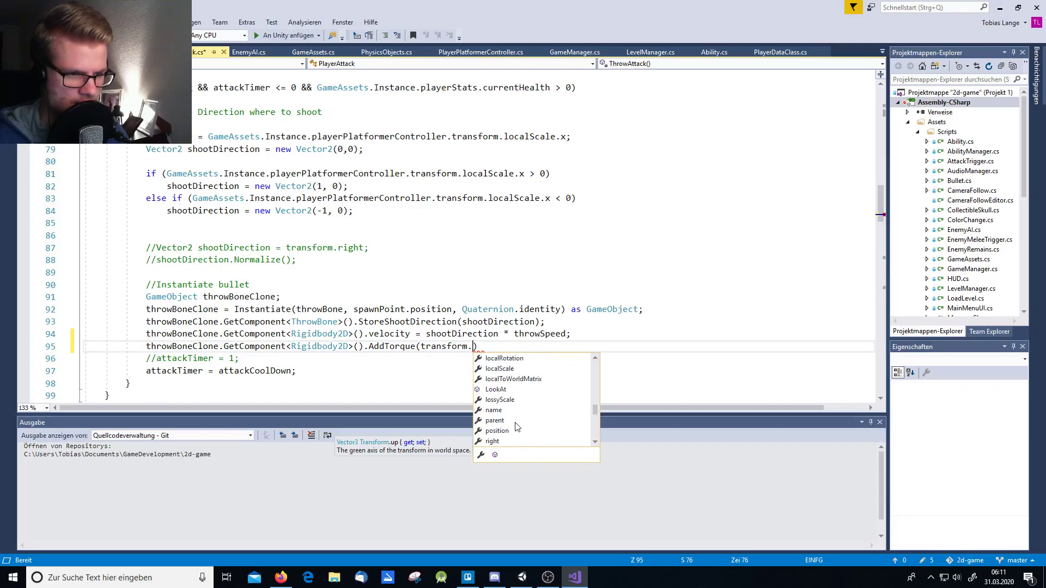
pyautogui.click(501, 442)
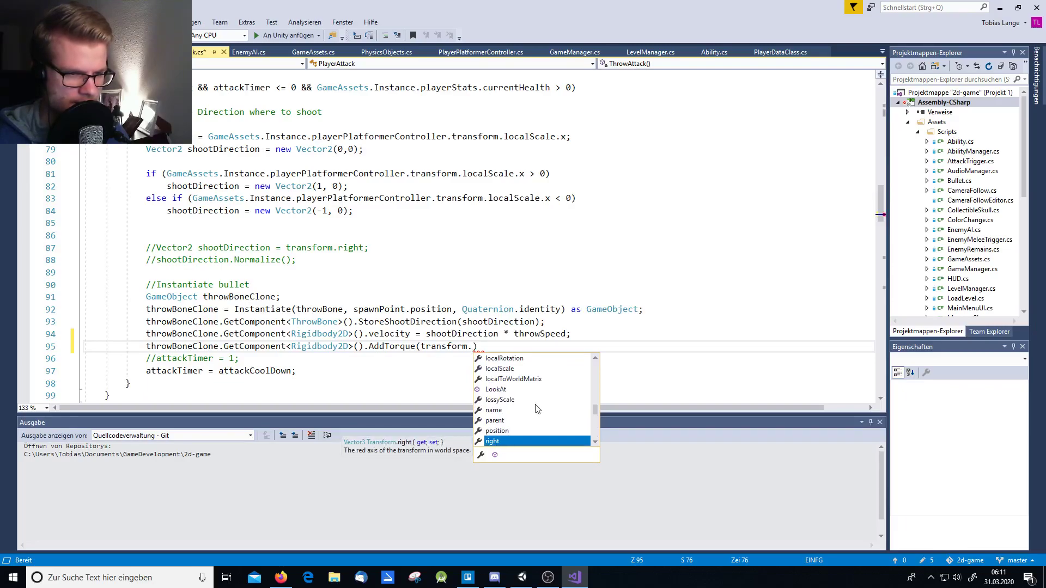
pyautogui.scroll(1, 531, 419)
pyautogui.scroll(3, 531, 418)
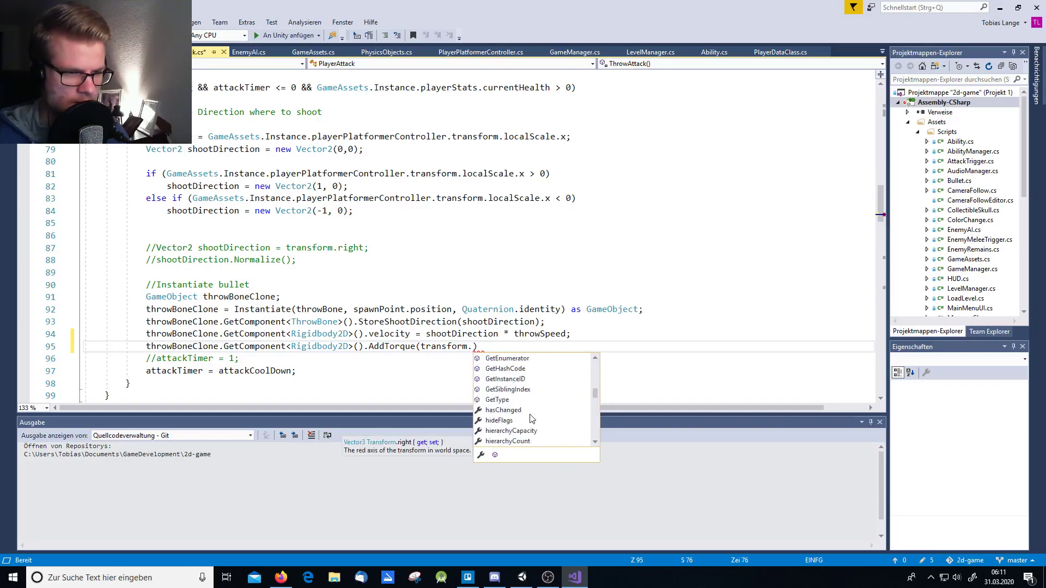
pyautogui.scroll(6, 531, 419)
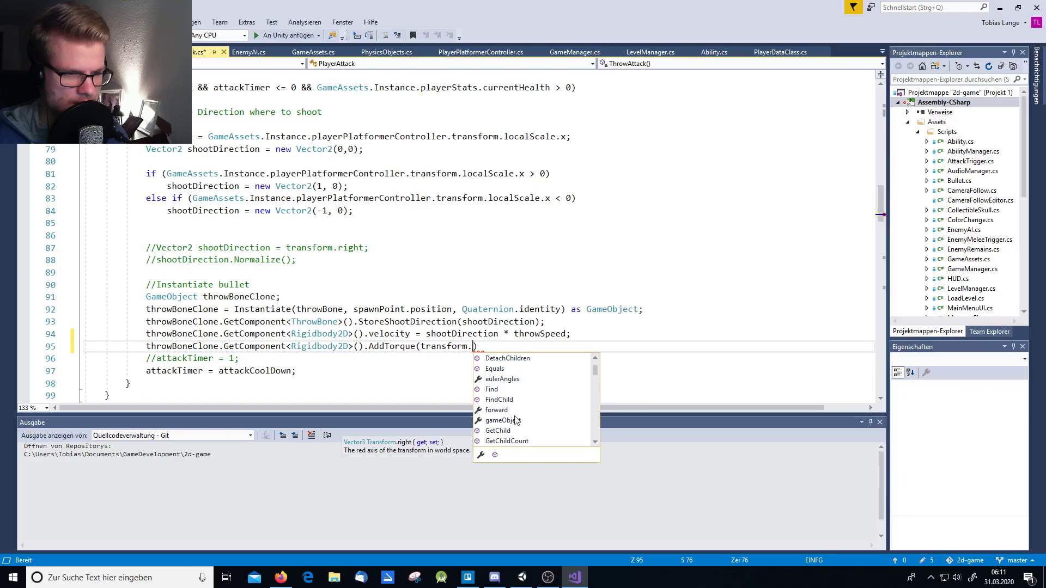
pyautogui.click(497, 410)
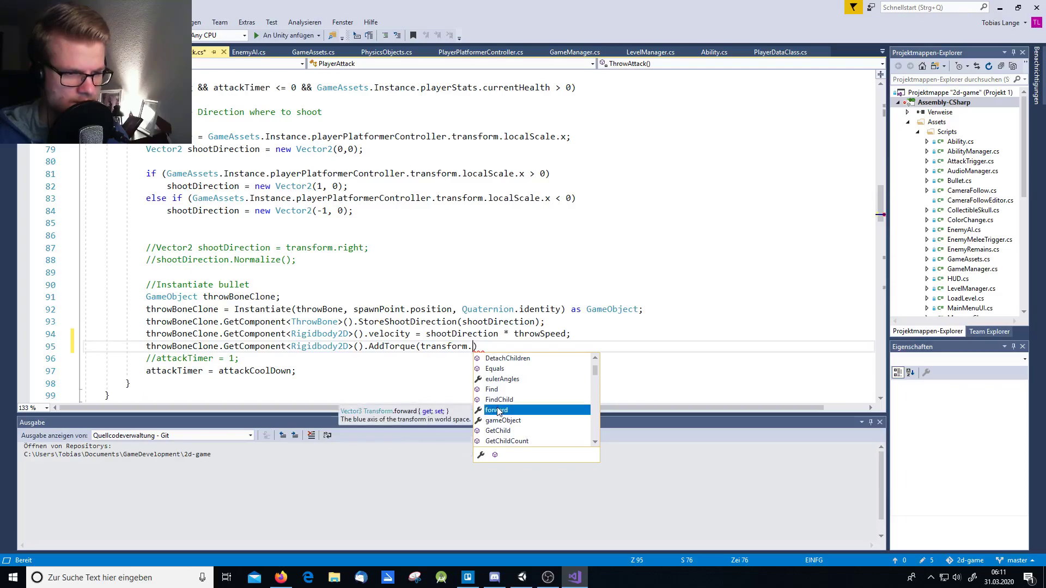
pyautogui.doubleClick(498, 410)
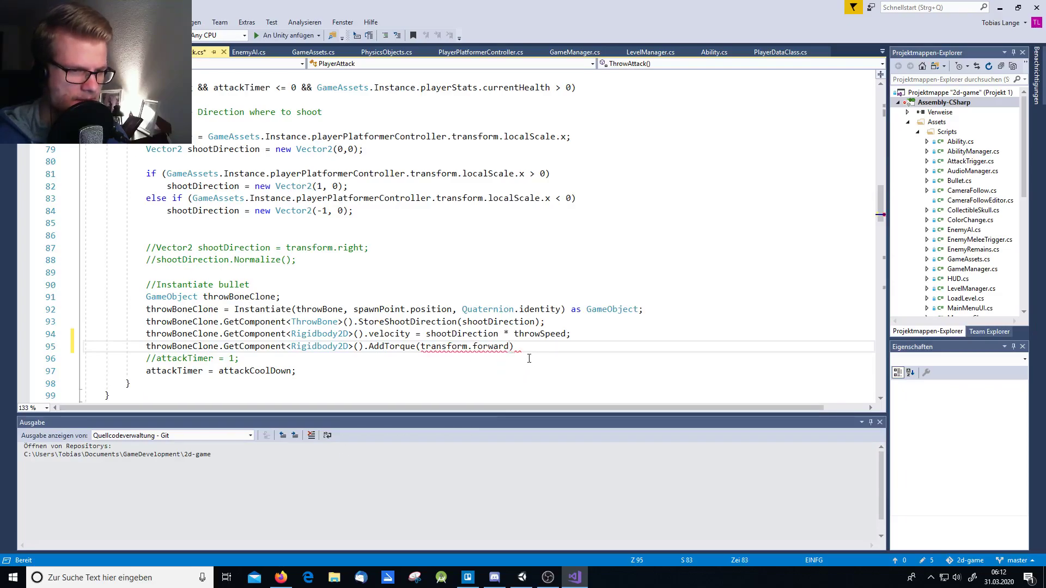
# Step: Complete the line as AddTorque(transform.forward.z); and save PlayerAttack
pyautogui.moveTo(493, 346)
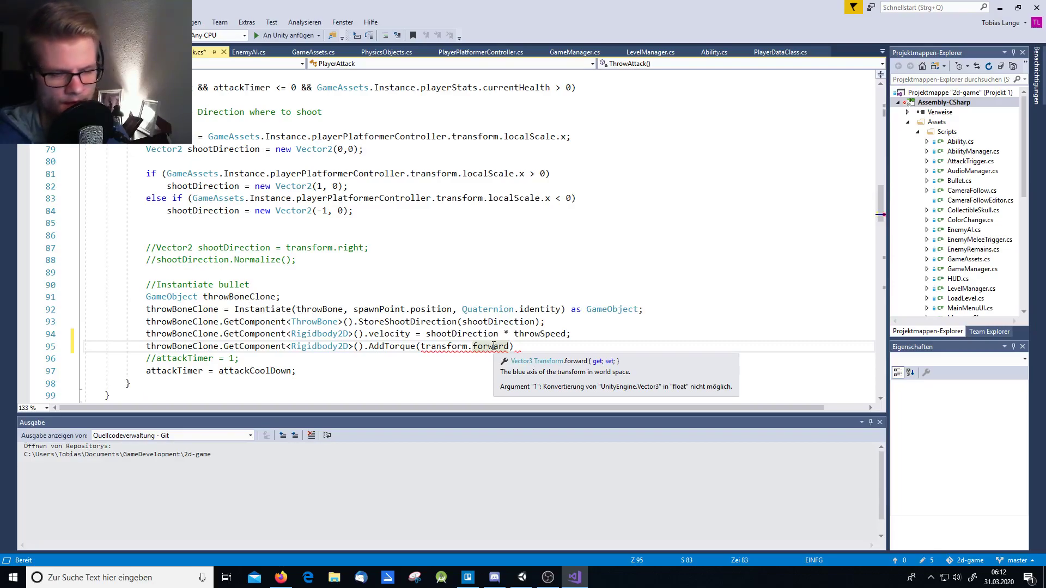
pyautogui.write('.')
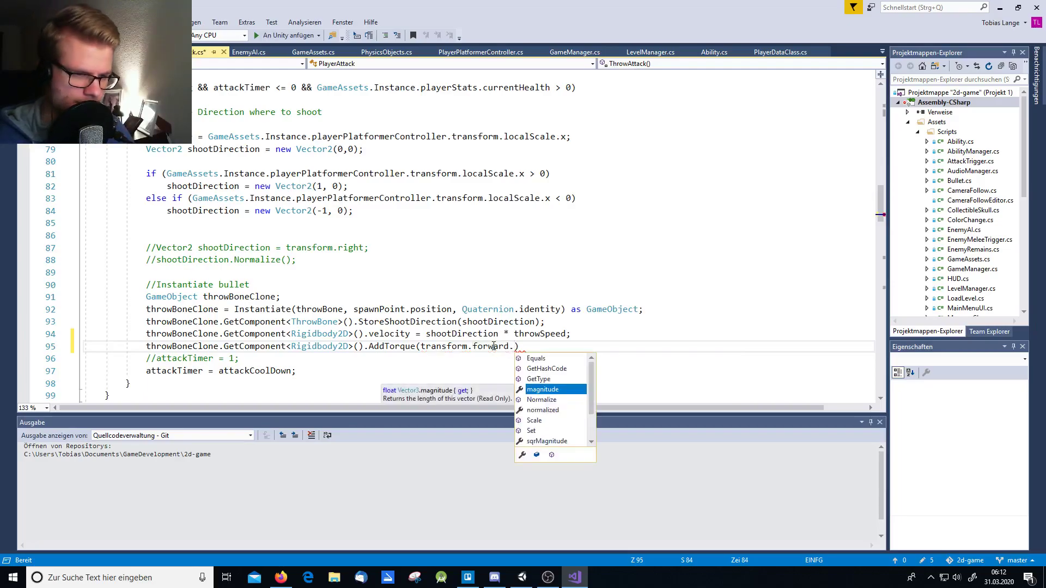
pyautogui.scroll(-2, 550, 419)
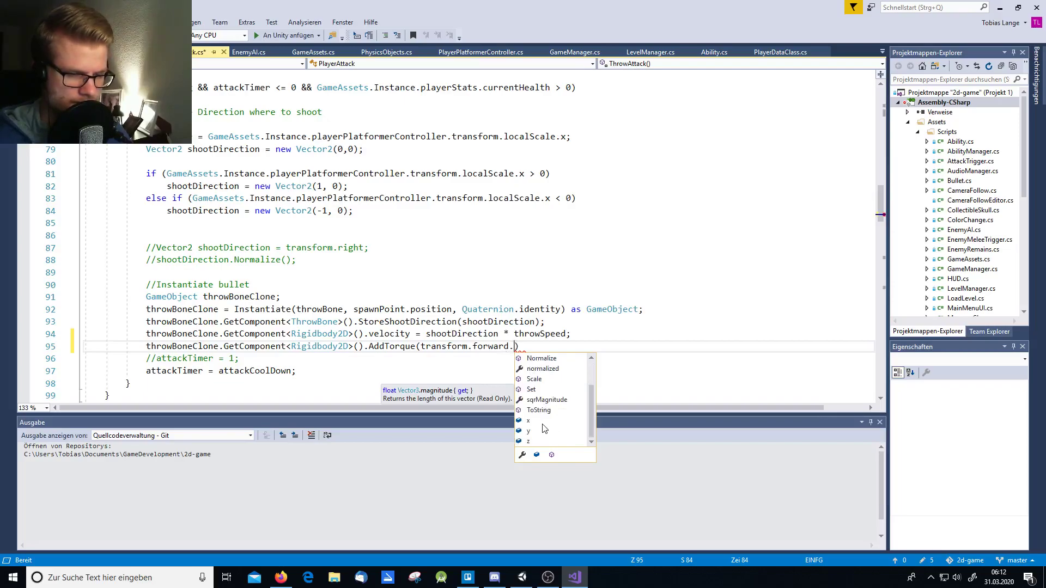
pyautogui.click(533, 442)
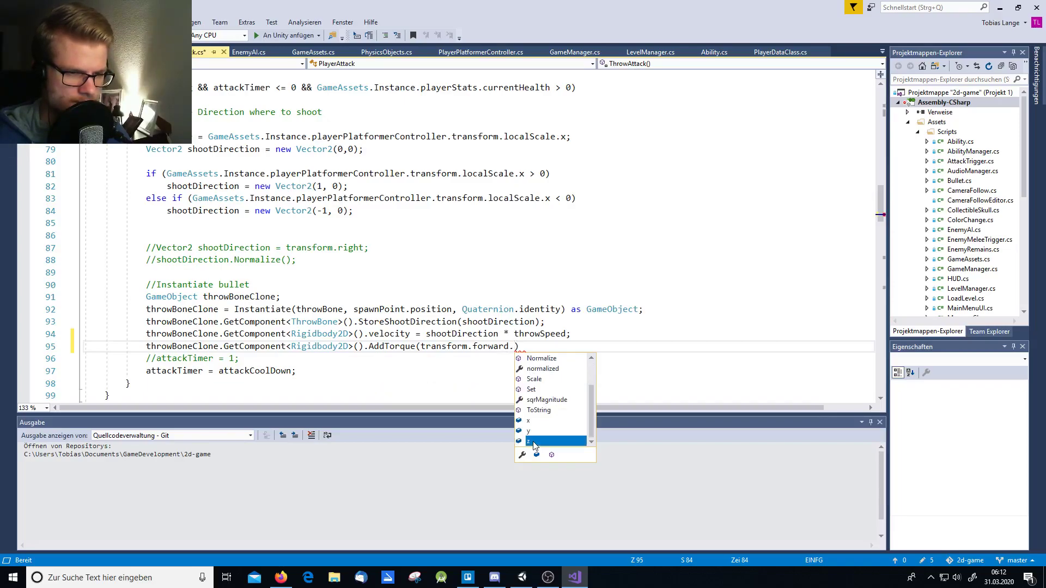
pyautogui.doubleClick(534, 442)
pyautogui.press('End')
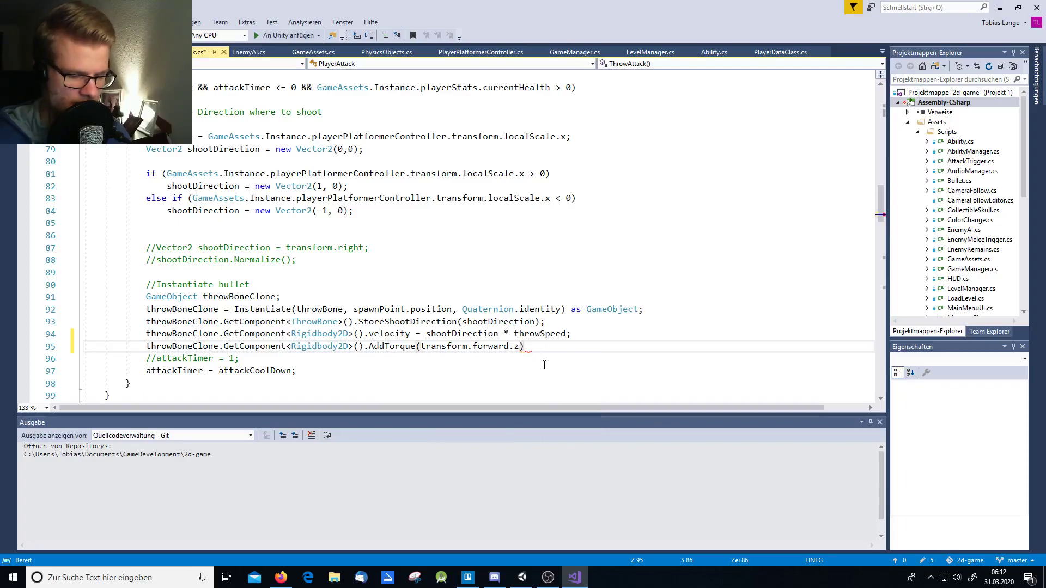
pyautogui.write(';')
pyautogui.hotkey('ctrl', 's')
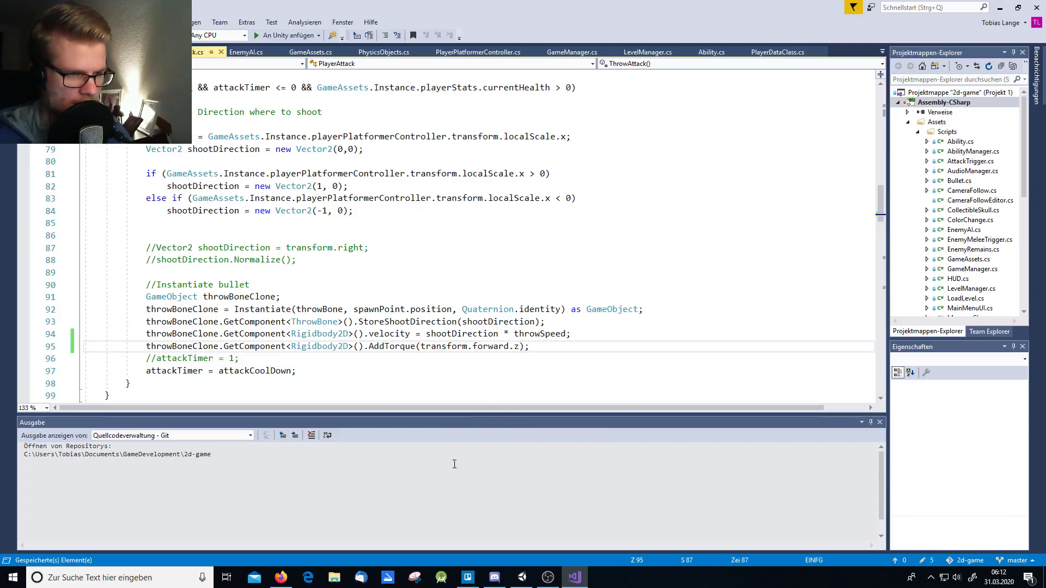
# Step: In Unity, play the game, walk right, jump onto the crate, and throw four bones
pyautogui.click(520, 578)
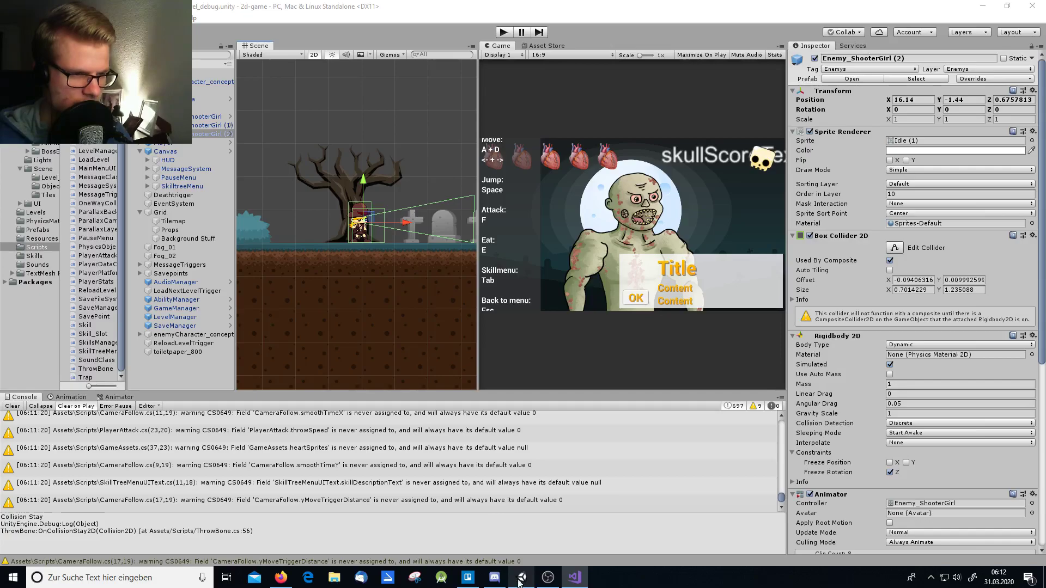
pyautogui.click(504, 33)
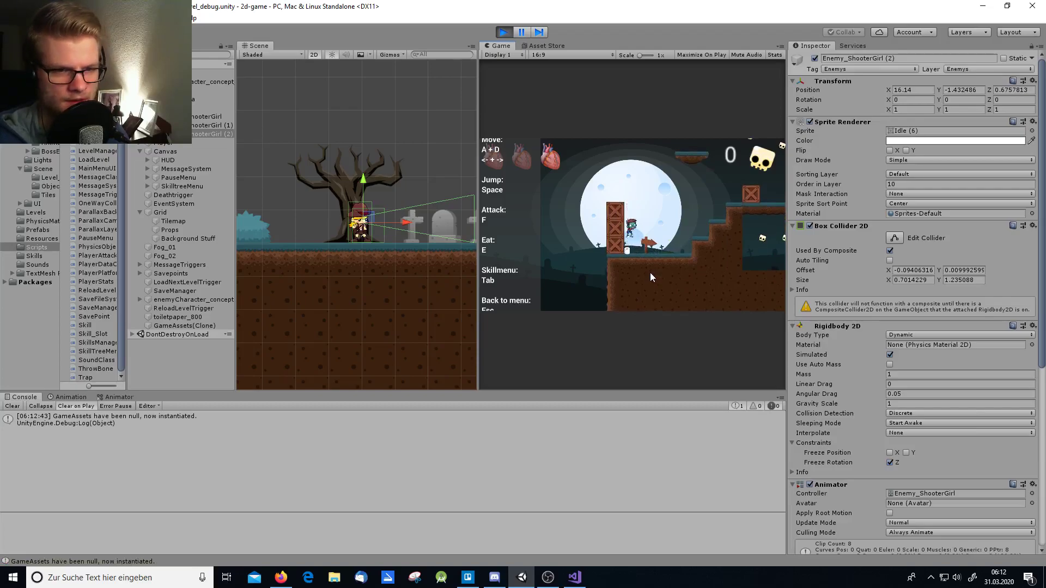
pyautogui.press('d')
pyautogui.press('space')
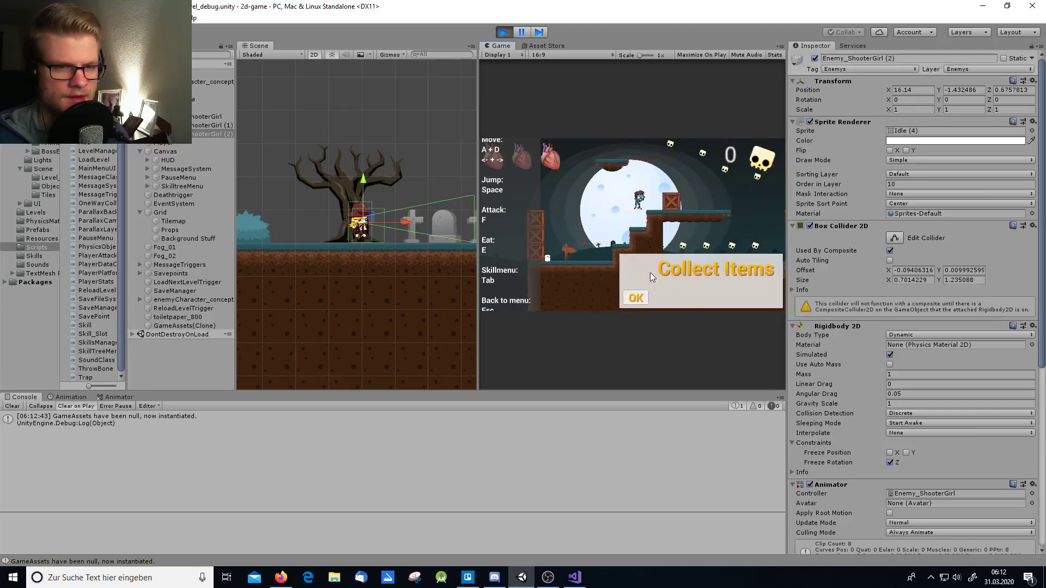
pyautogui.press('d')
pyautogui.press('space')
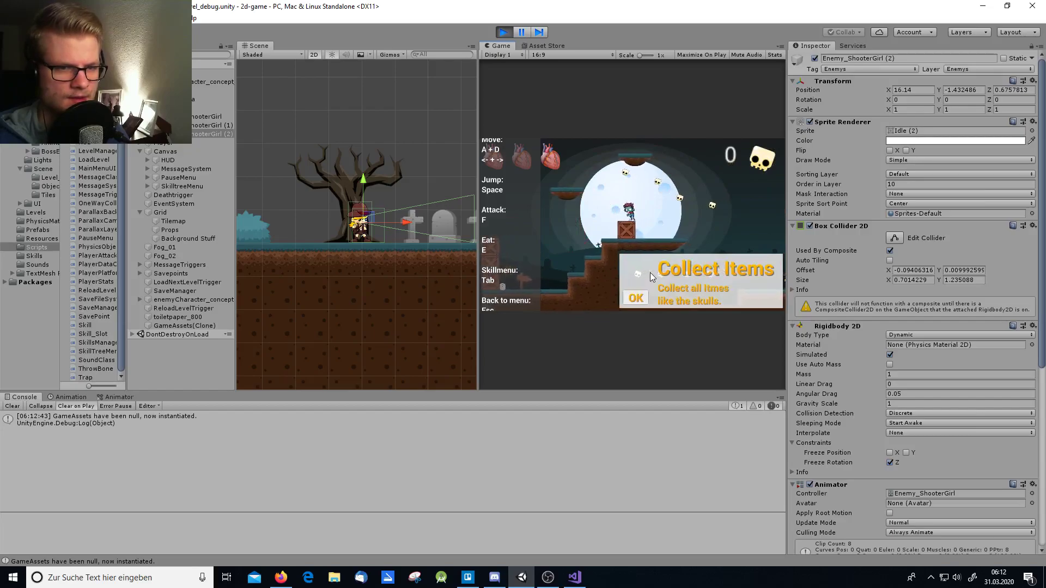
pyautogui.press('f')
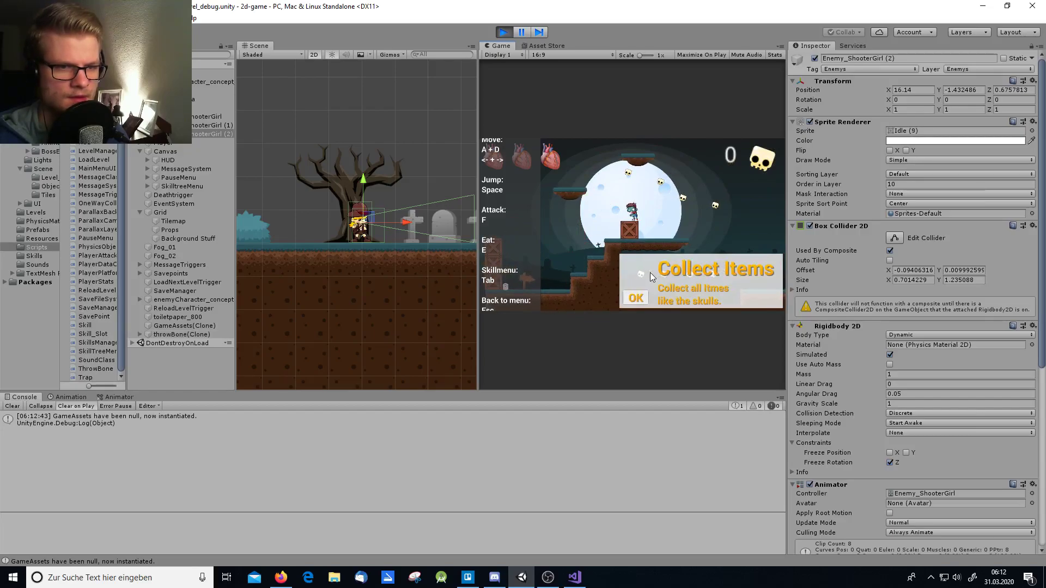
pyautogui.press('f')
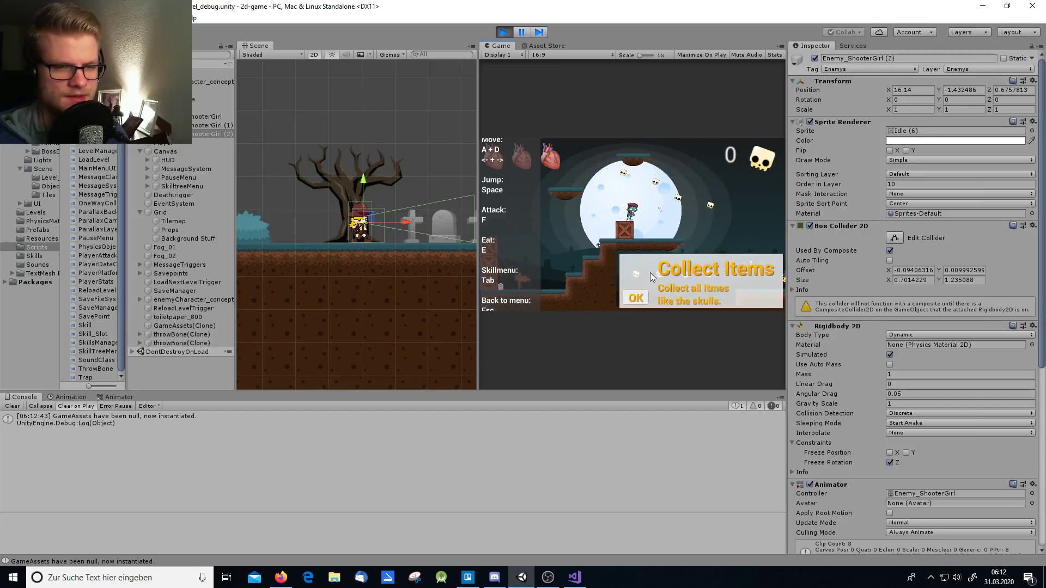
pyautogui.press('f')
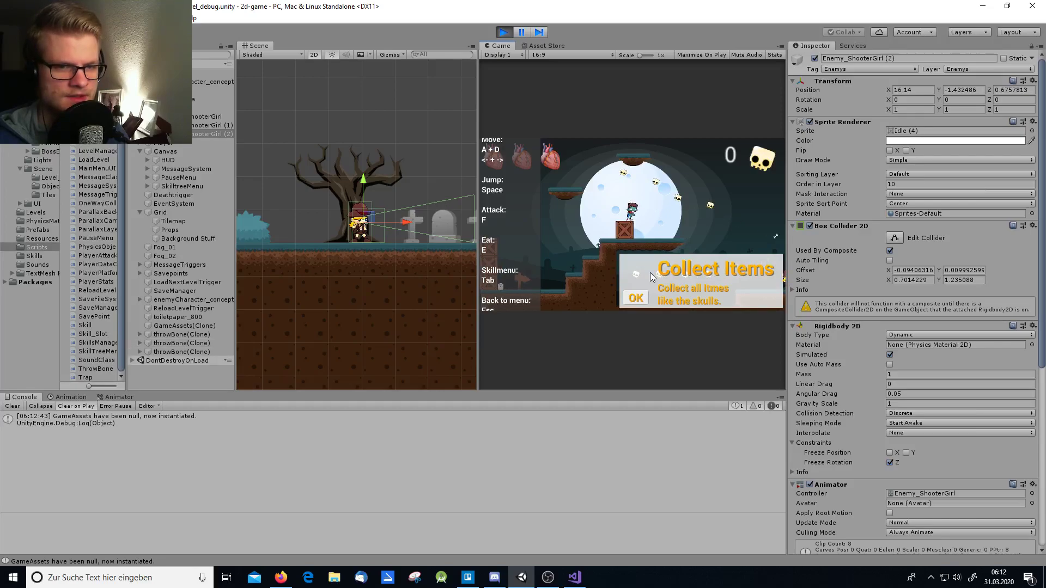
pyautogui.press('f')
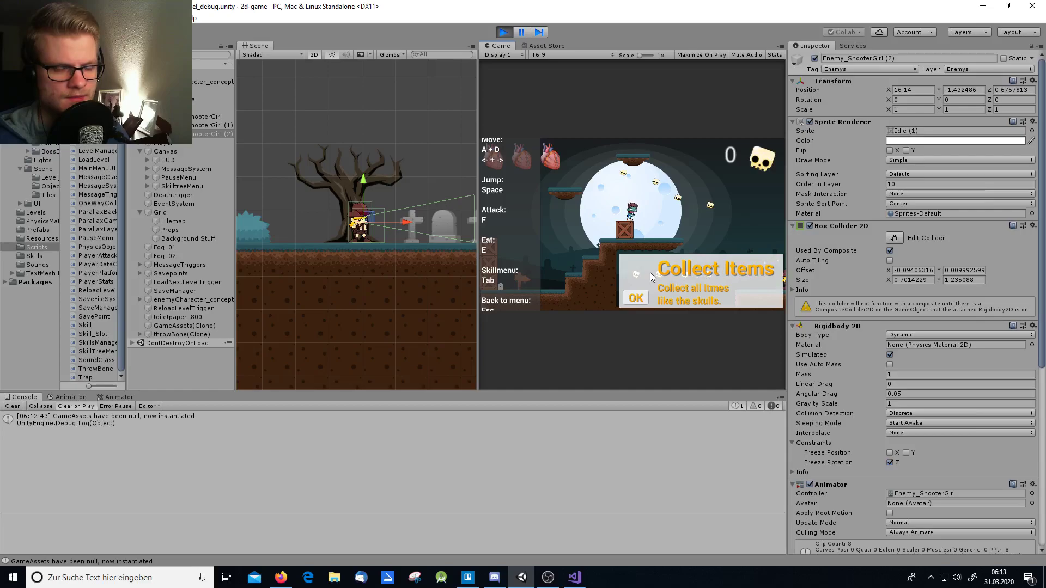
# Step: Dismiss the Collect Items tutorial popup, stop the game, and return to Visual Studio
pyautogui.click(636, 298)
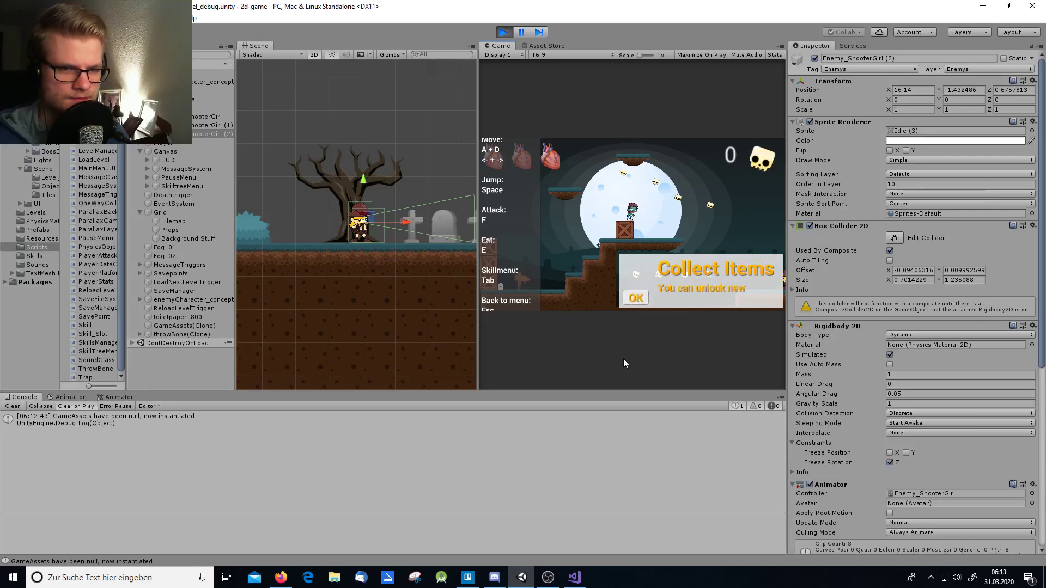
pyautogui.click(634, 298)
pyautogui.scroll(-8, 321, 288)
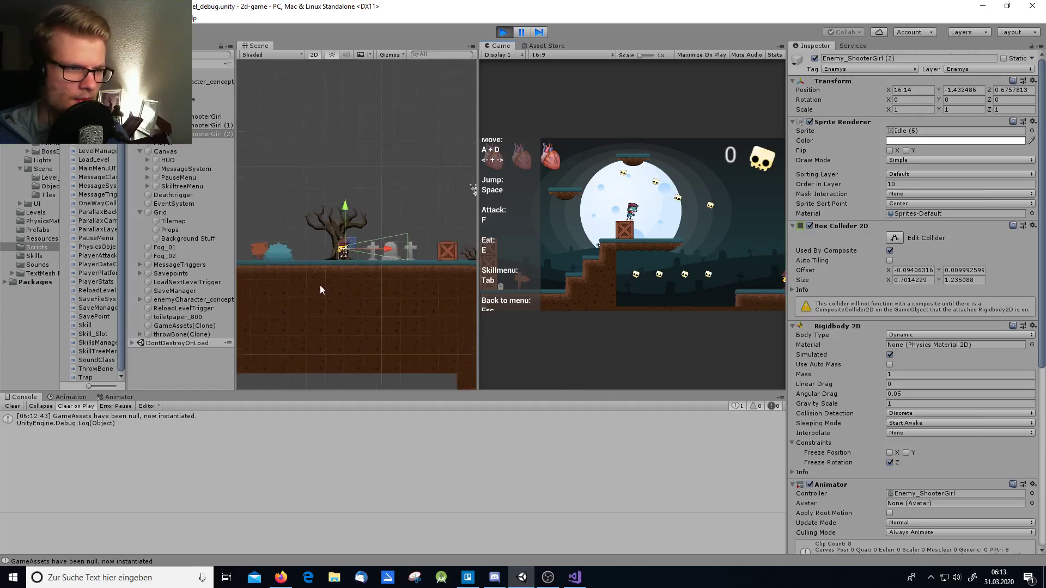
pyautogui.scroll(6, 387, 312)
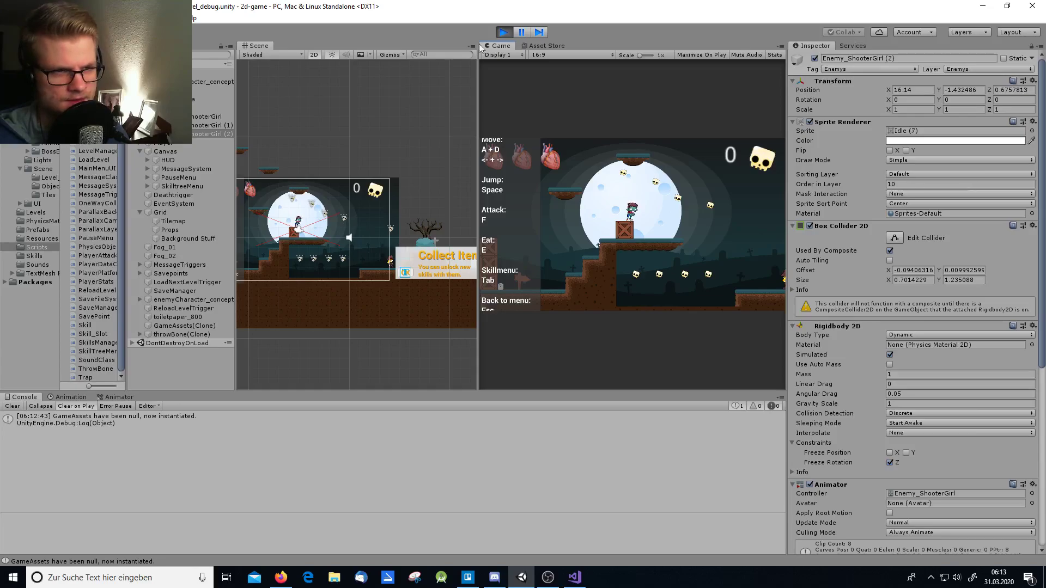
pyautogui.click(502, 31)
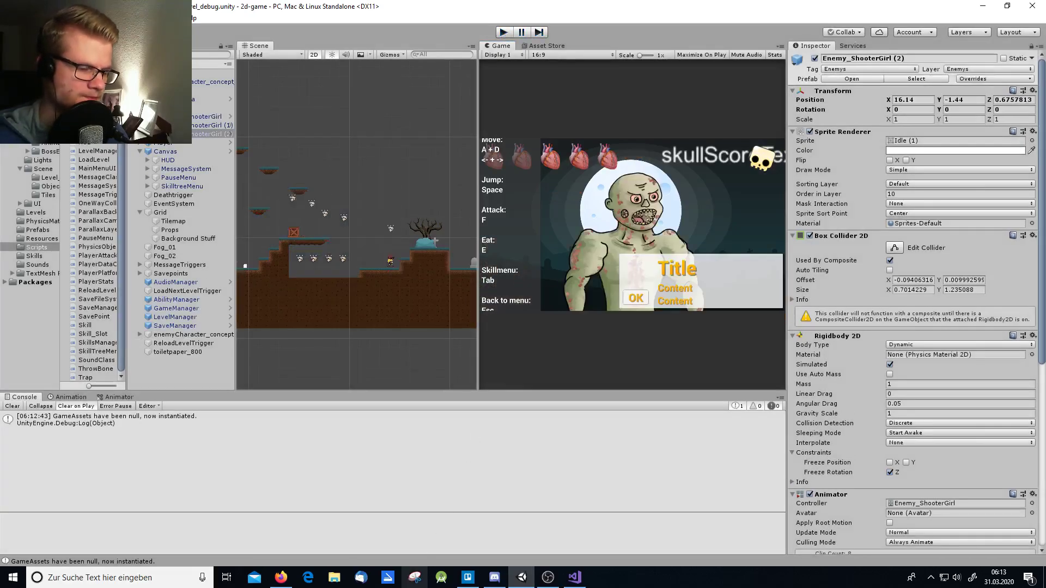
pyautogui.click(574, 578)
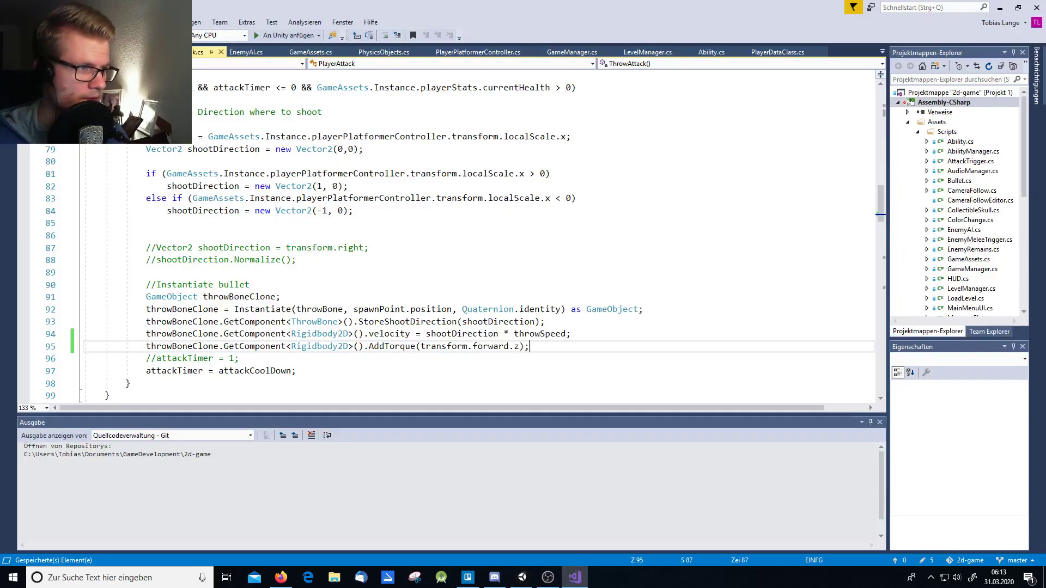
# Step: Change ThrowBone's Destroy delay on line 57 from 1f to 2f, then return to PlayerAttack
pyautogui.click(158, 52)
pyautogui.scroll(-15, 253, 274)
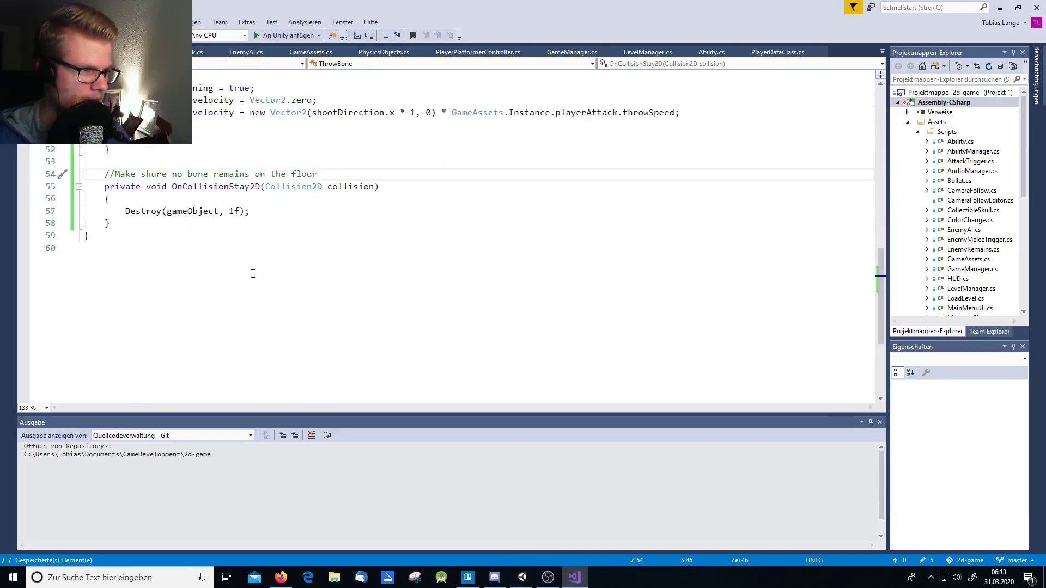
pyautogui.scroll(2, 253, 273)
pyautogui.click(235, 284)
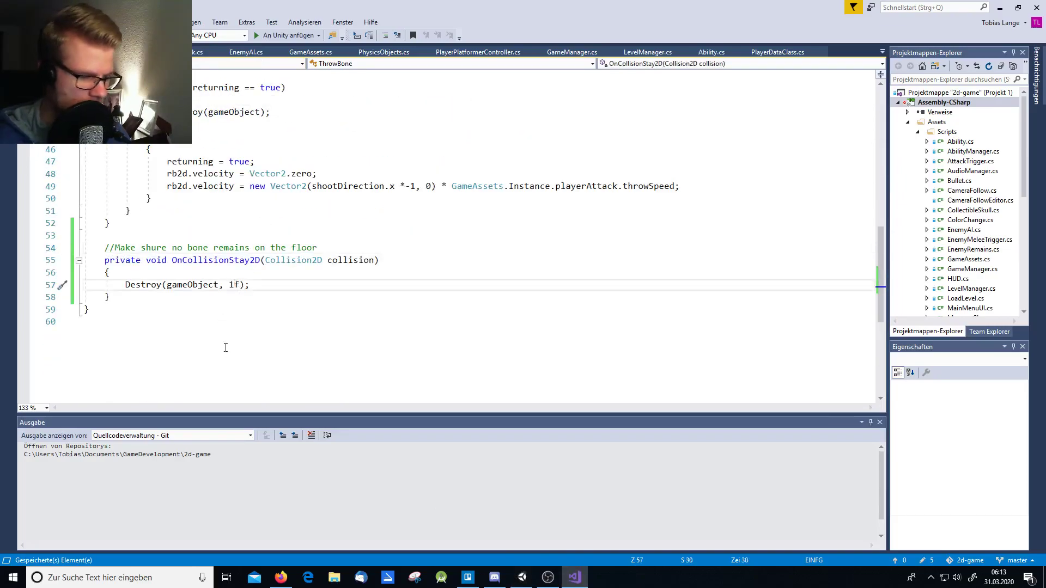
pyautogui.press('BackSpace')
pyautogui.write('2')
pyautogui.click(277, 285)
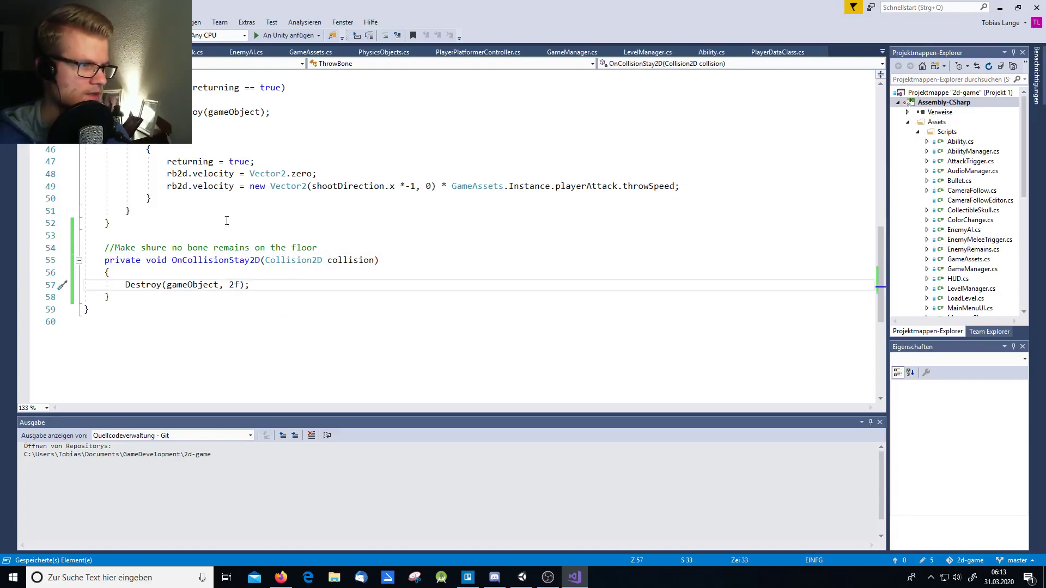
pyautogui.click(185, 52)
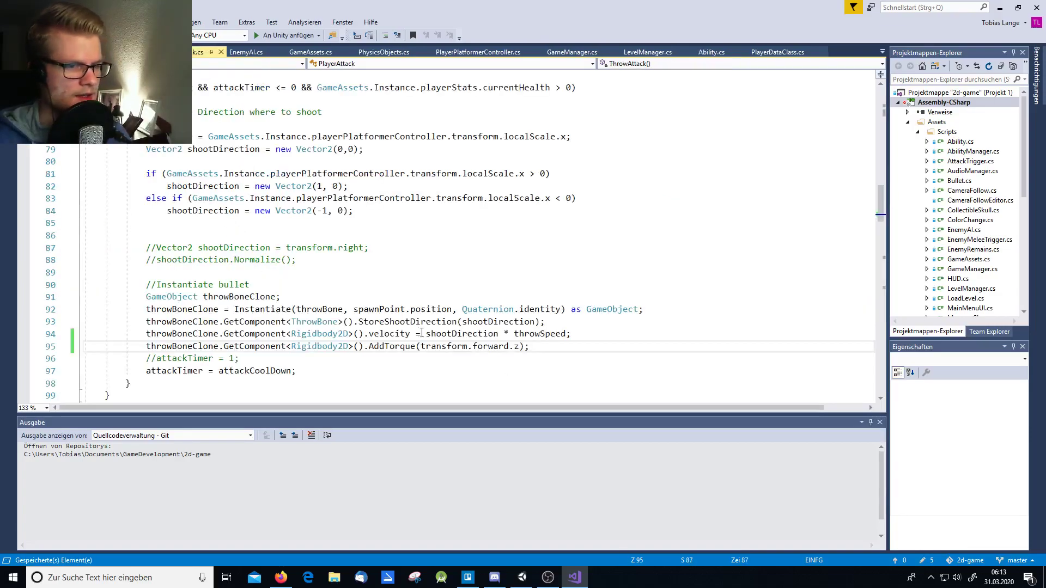
# Step: Replace forward with up so line 95 reads AddTorque(transform.up.z); and save
pyautogui.doubleClick(486, 348)
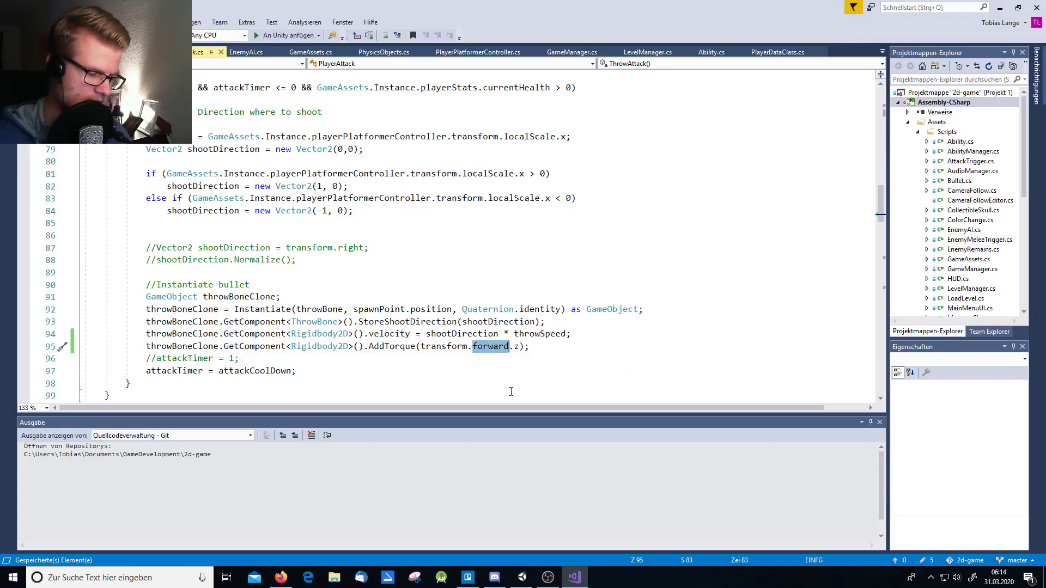
pyautogui.write('up')
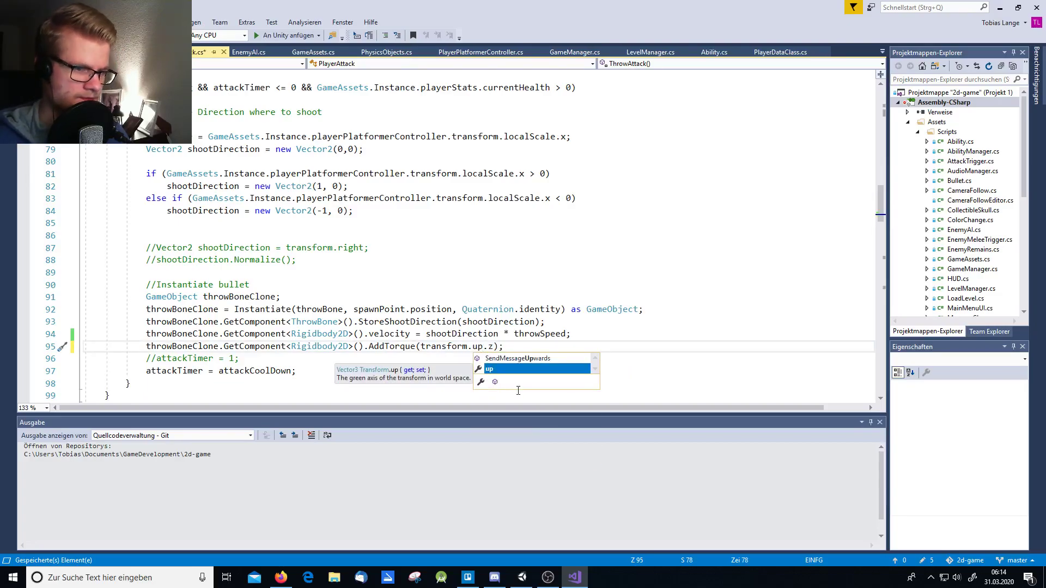
pyautogui.click(520, 346)
pyautogui.hotkey('ctrl', 's')
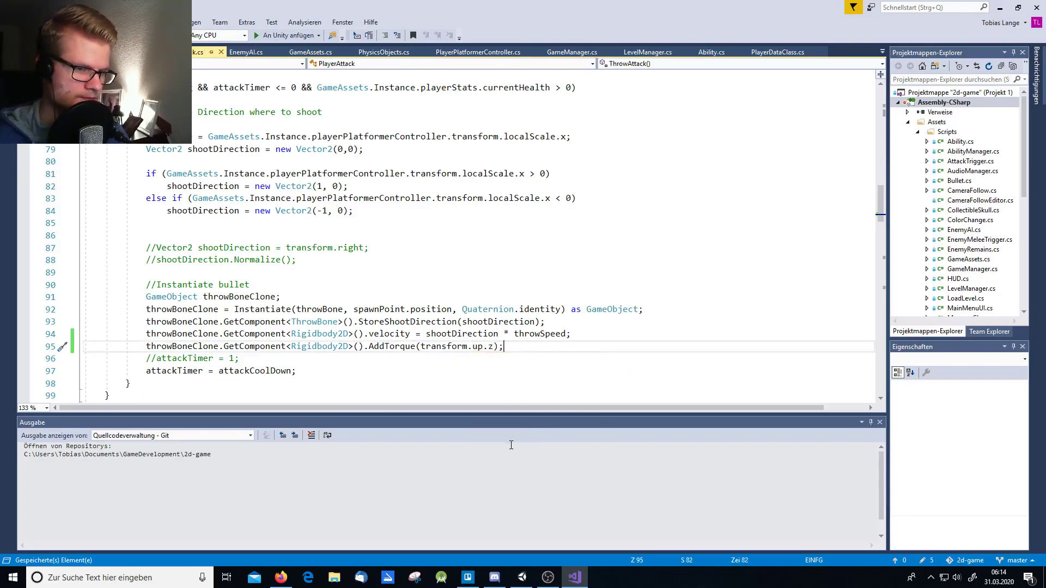
# Step: Run a brief Unity play-test of the transform.up.z torque, stop it, and return to Visual Studio
pyautogui.click(521, 577)
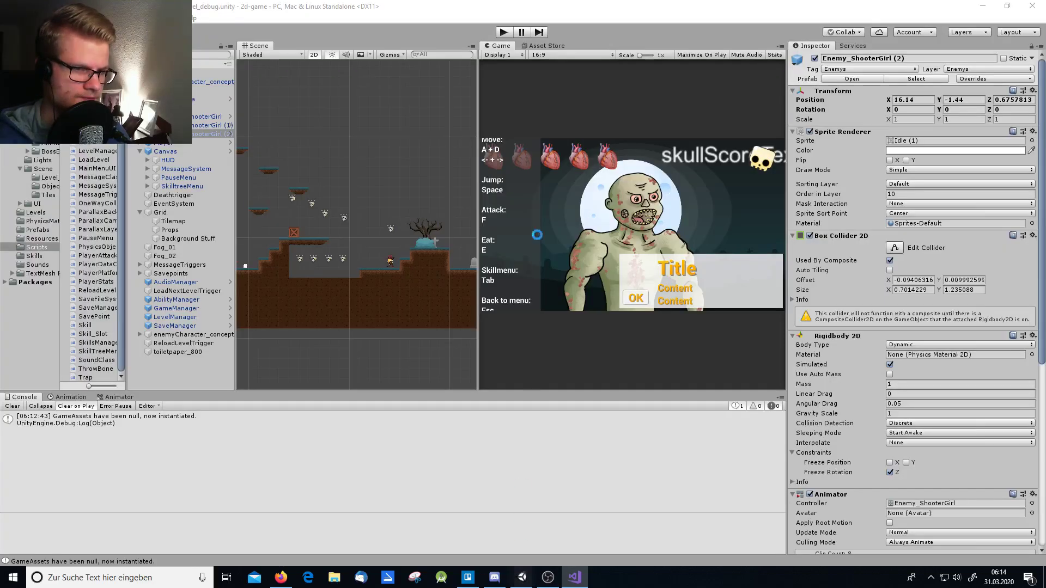
pyautogui.click(501, 33)
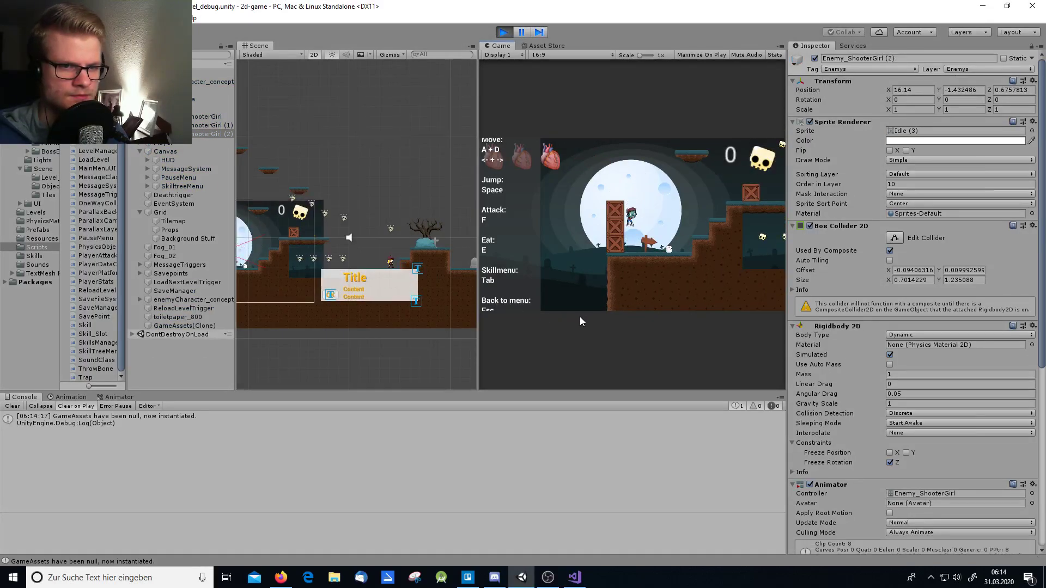
pyautogui.click(504, 32)
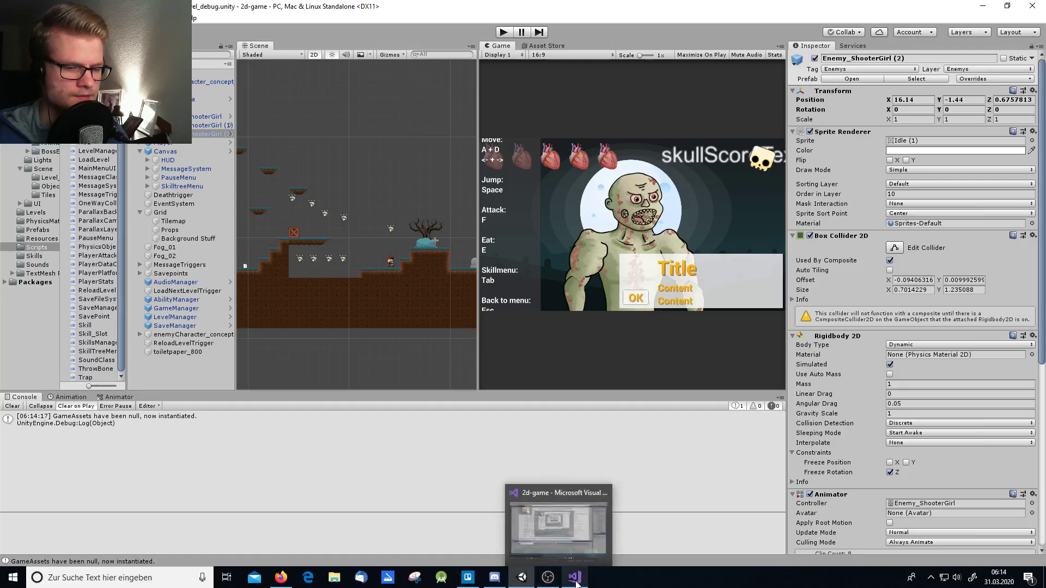
pyautogui.click(575, 581)
# Step: Change line 95's torque to AddTorque(transform.forward.x), then return to Unity
pyautogui.doubleClick(482, 347)
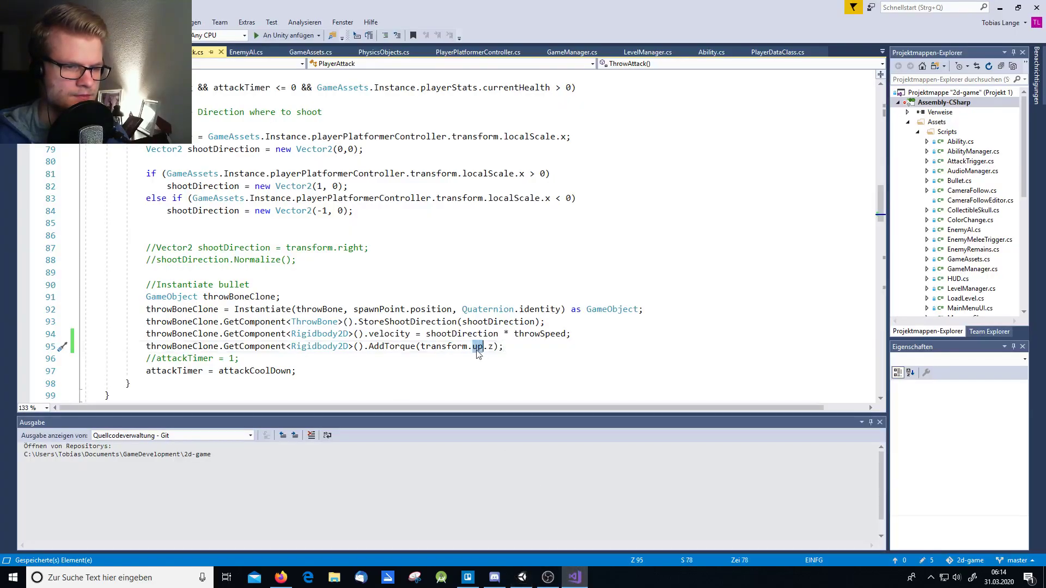
pyautogui.press('BackSpace')
pyautogui.write('f')
pyautogui.press('Tab')
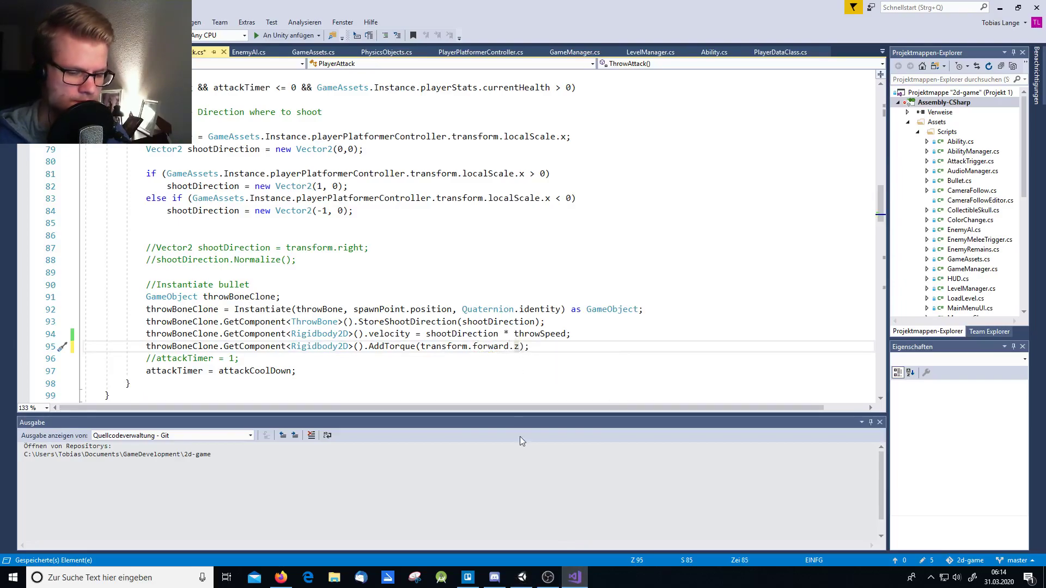
pyautogui.press('BackSpace')
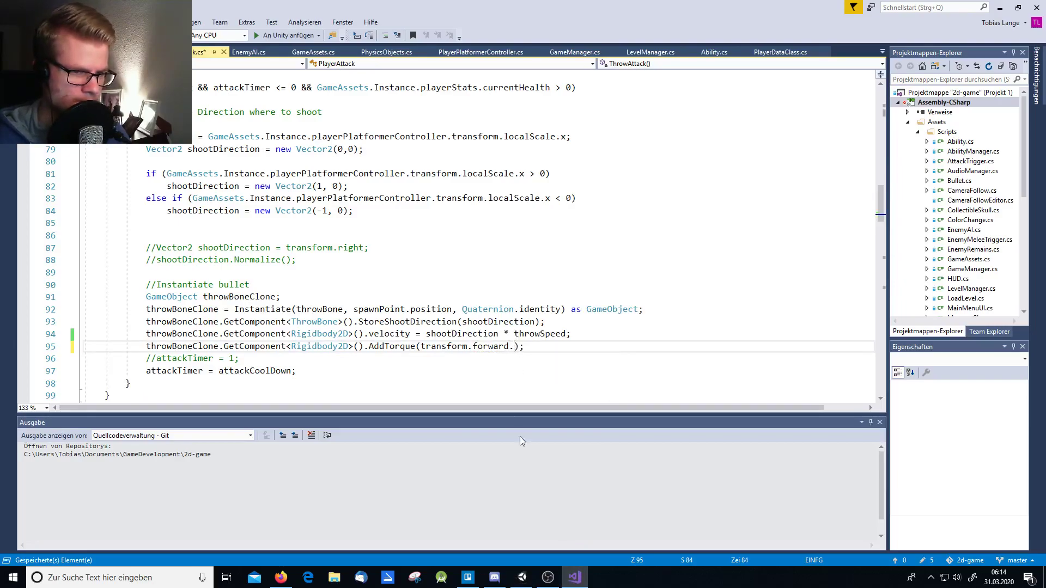
pyautogui.write('x')
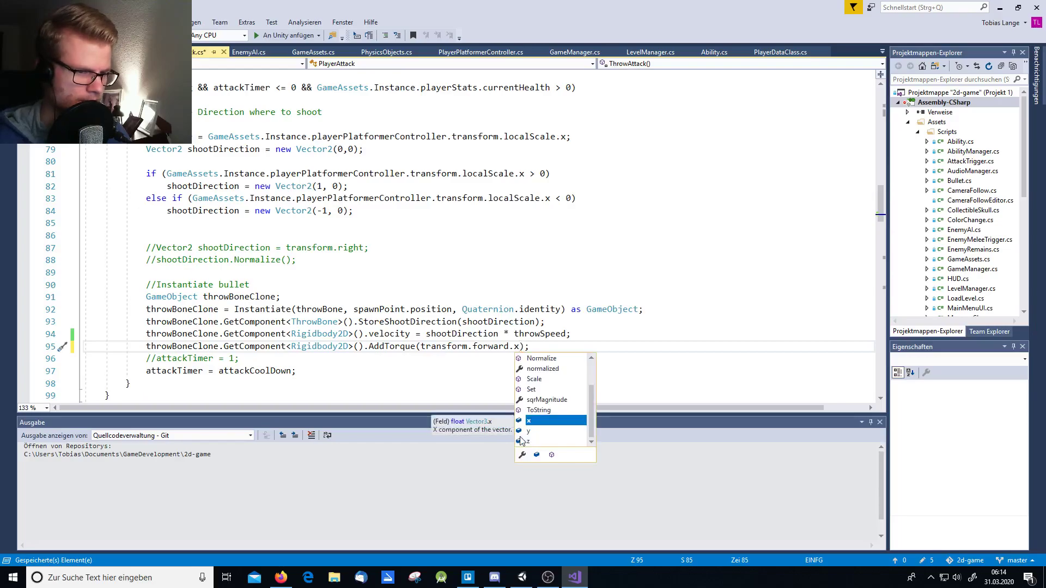
pyautogui.click(545, 344)
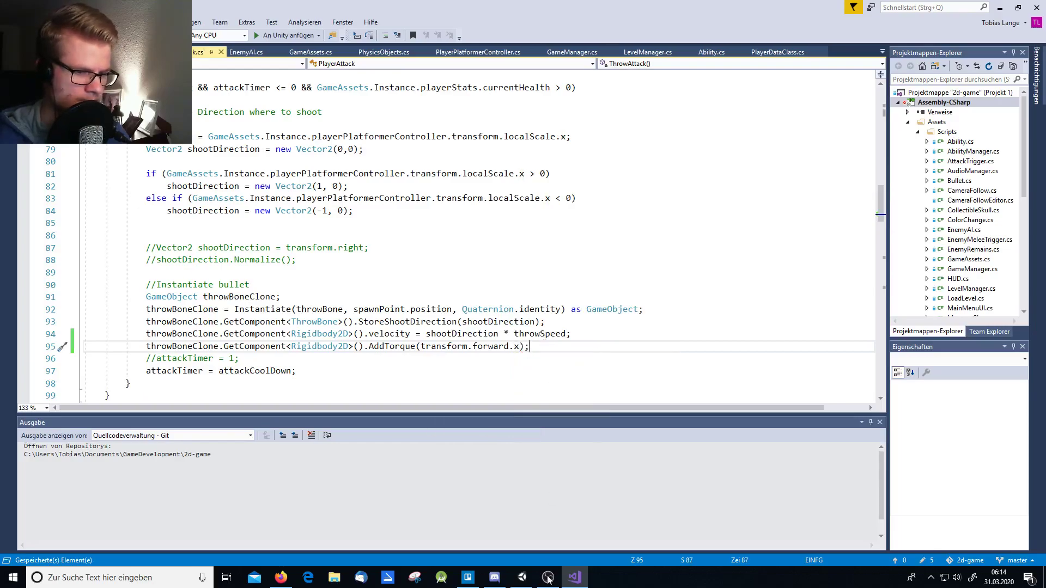
pyautogui.click(521, 577)
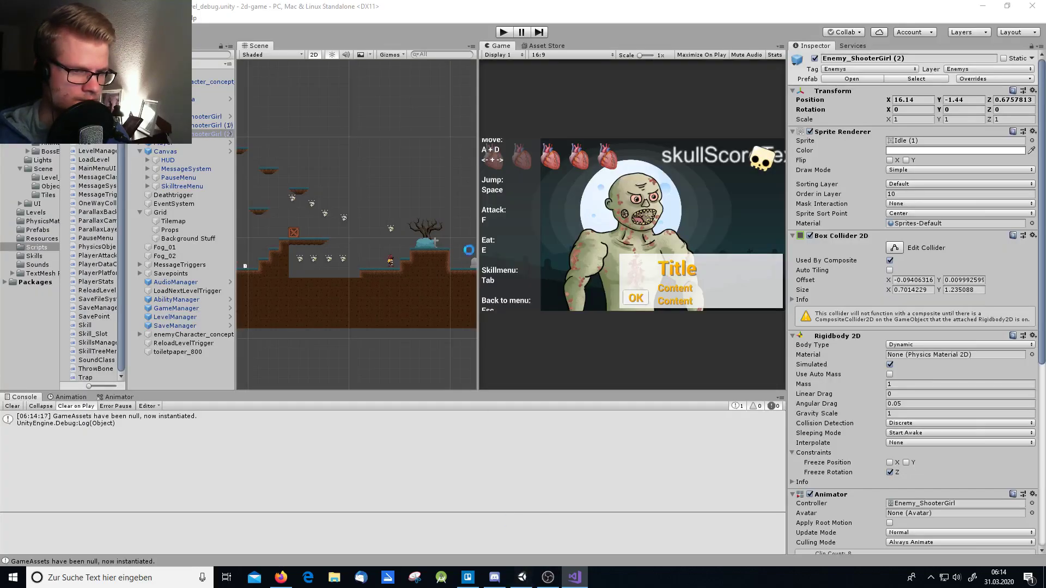
# Step: Briefly play-test the bone throw with forward.x torque, then go back to the PlayerAttack script
pyautogui.click(503, 32)
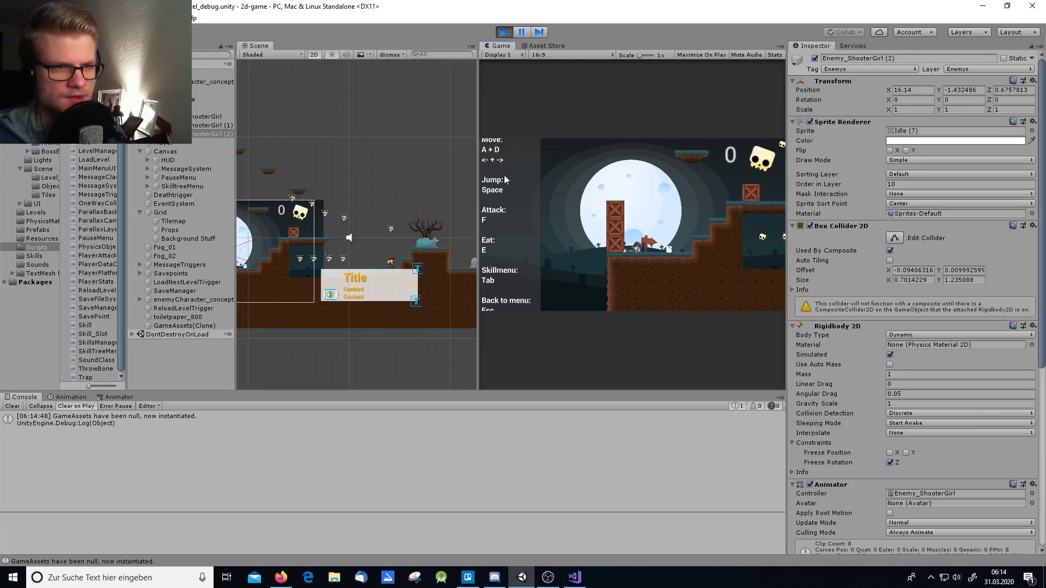
pyautogui.click(505, 35)
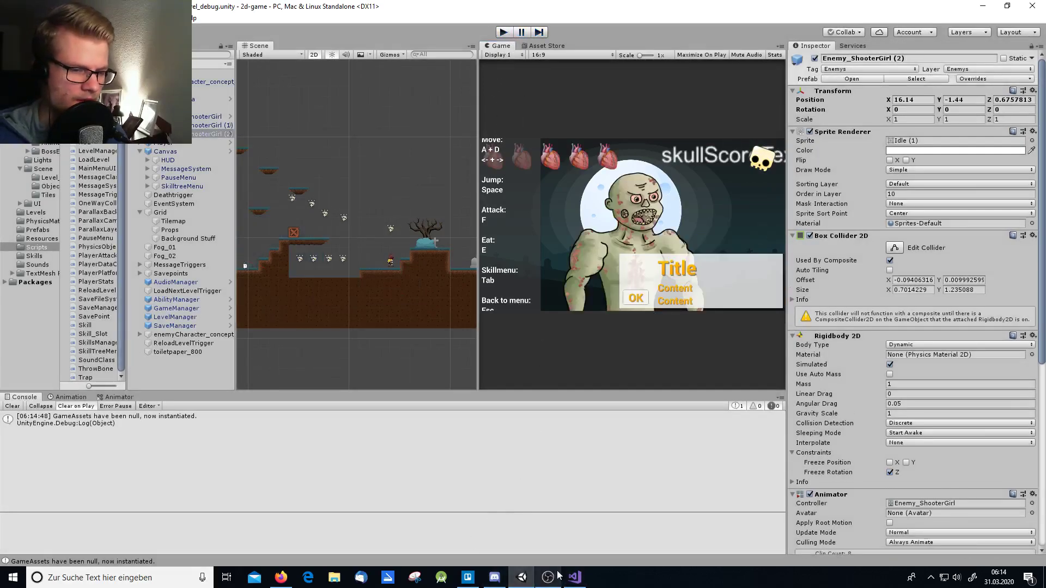
pyautogui.click(574, 578)
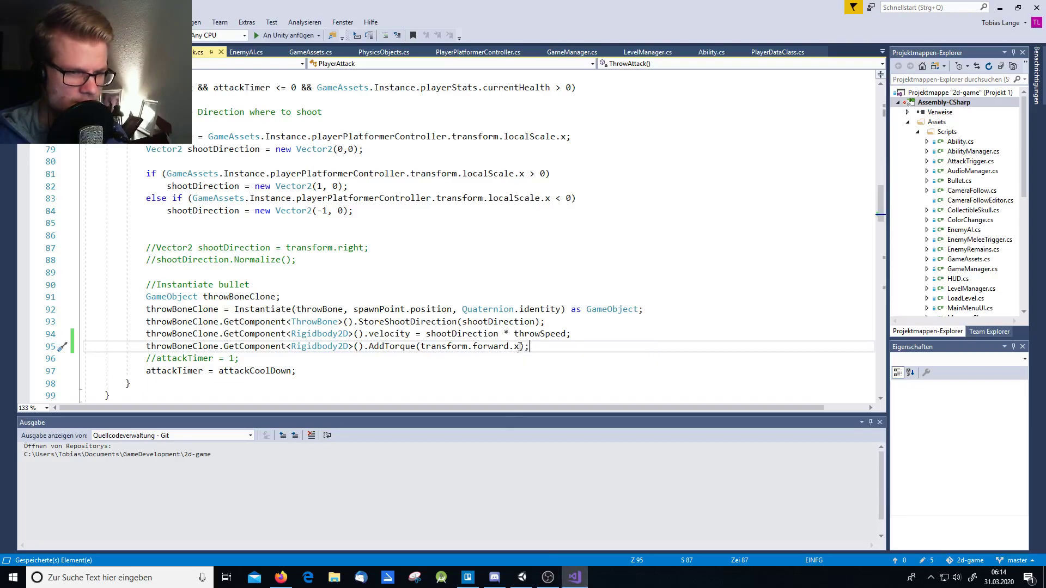
# Step: Rewrite line 95 as AddTorque(transform.forward.z, ForceMode2D.Impulse) and save the script
pyautogui.press('BackSpace')
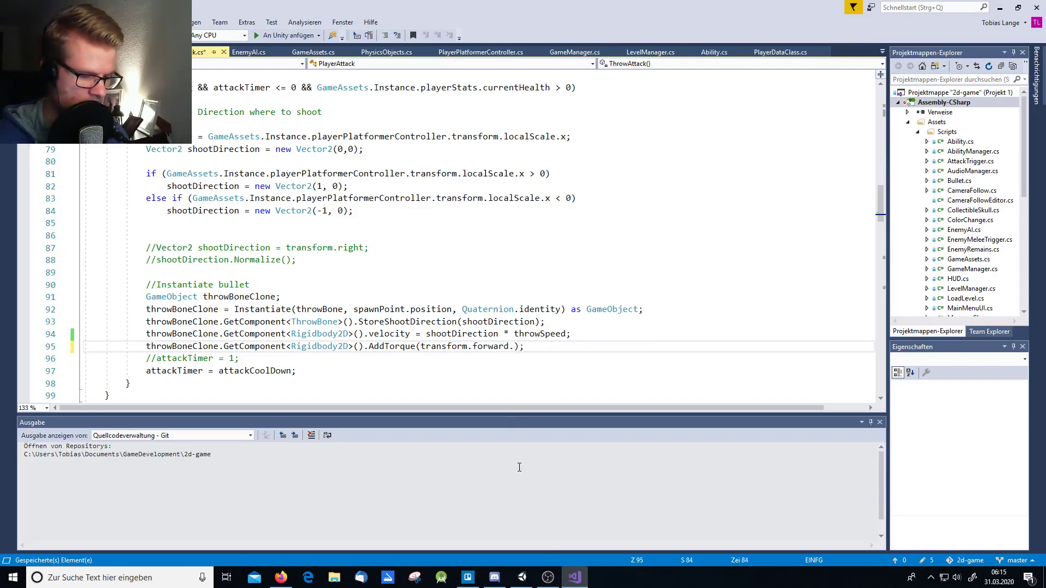
pyautogui.write('z')
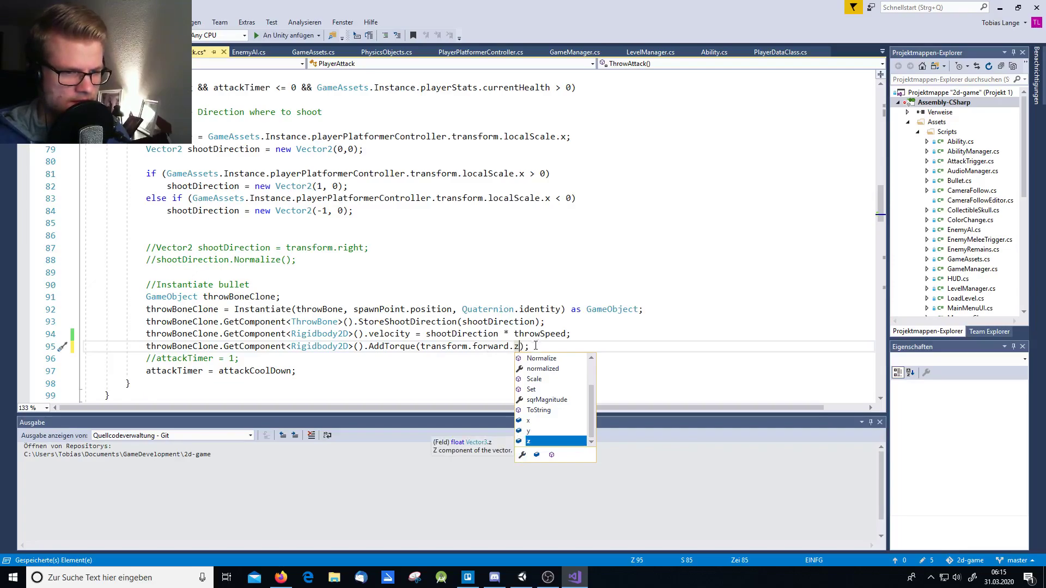
pyautogui.press('Escape')
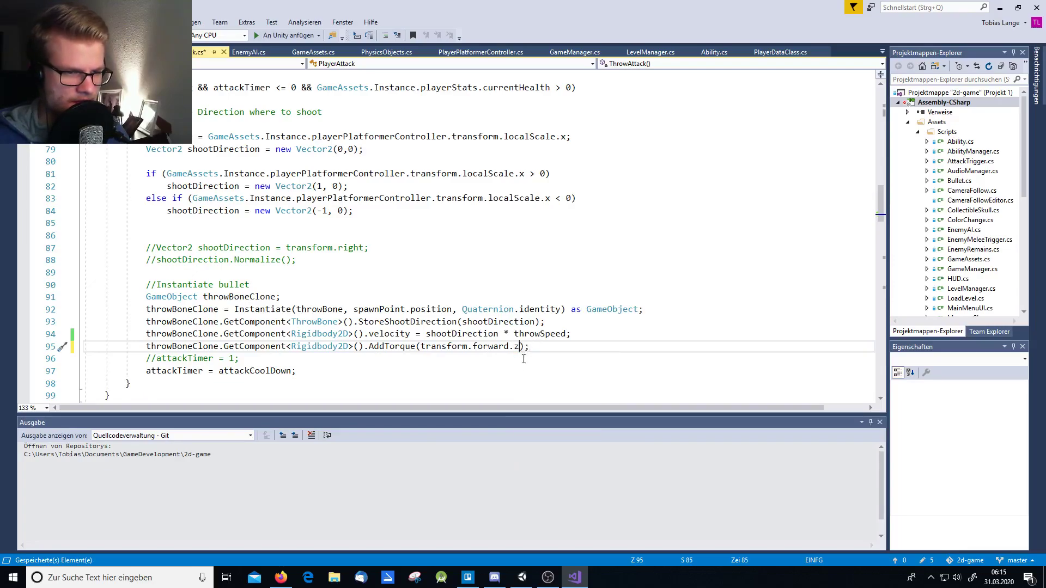
pyautogui.write(',')
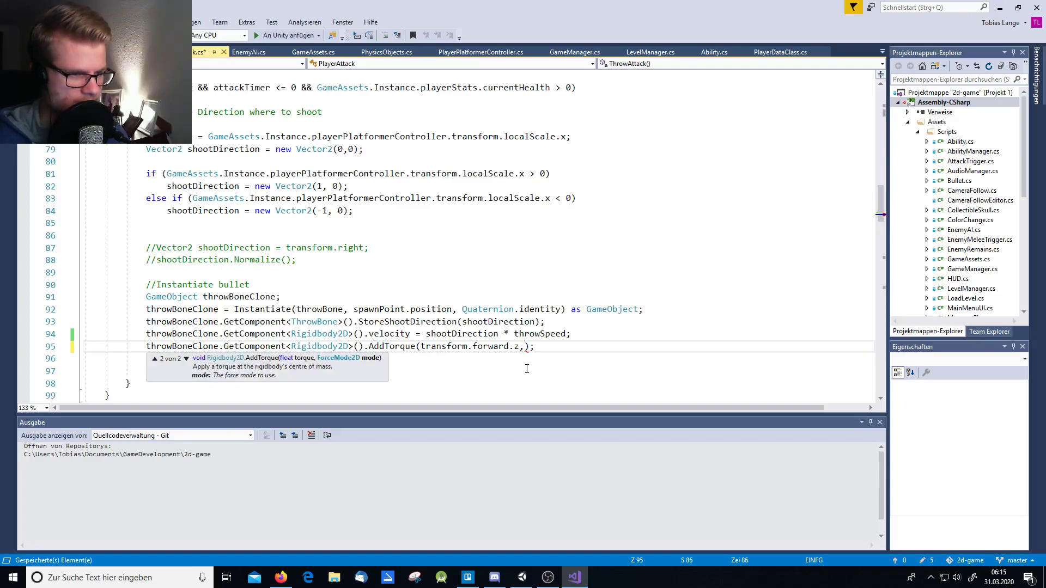
pyautogui.hotkey('ctrl', 'space')
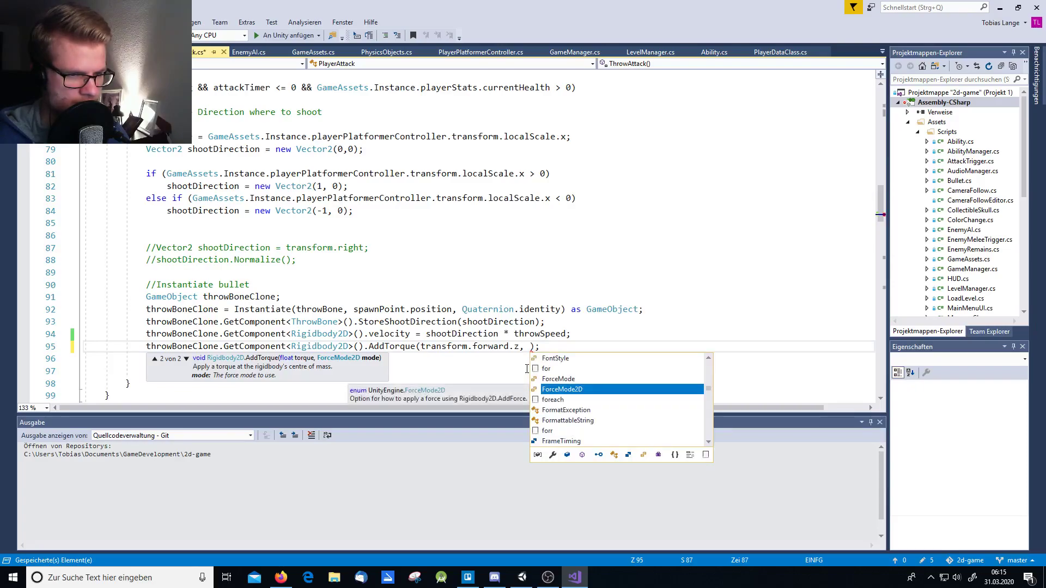
pyautogui.press('Tab')
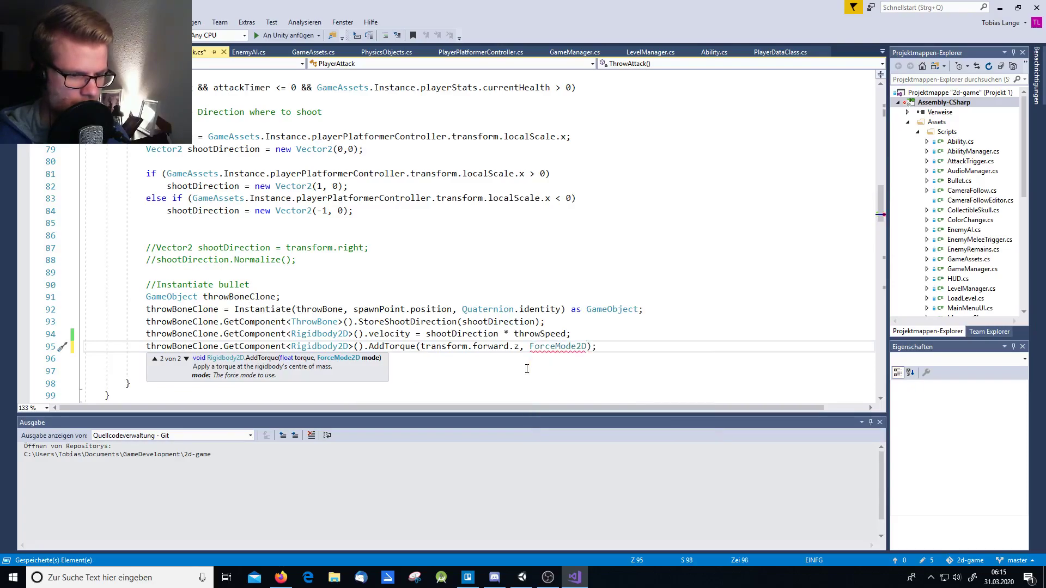
pyautogui.write('.')
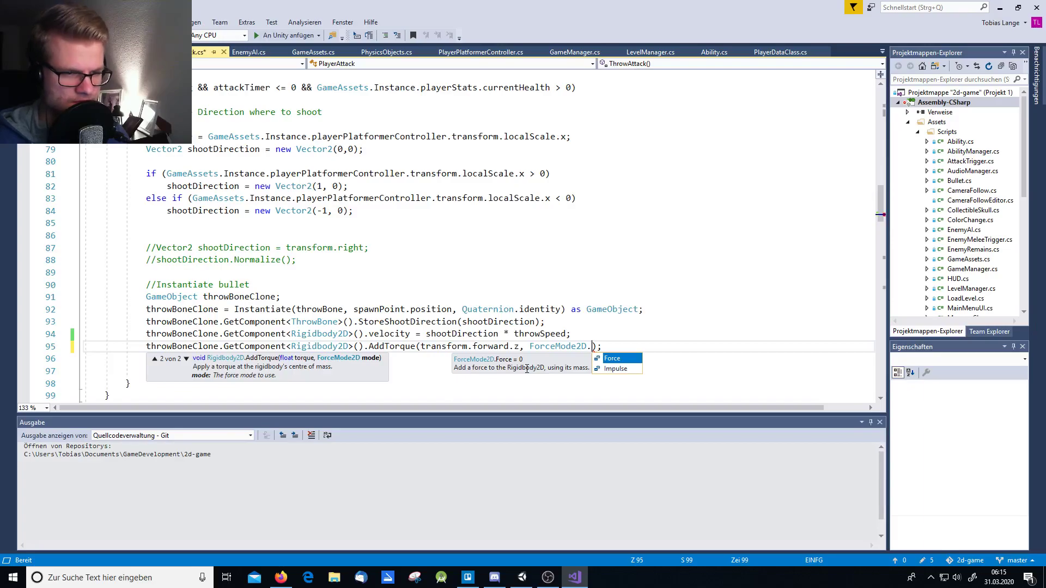
pyautogui.press('Down')
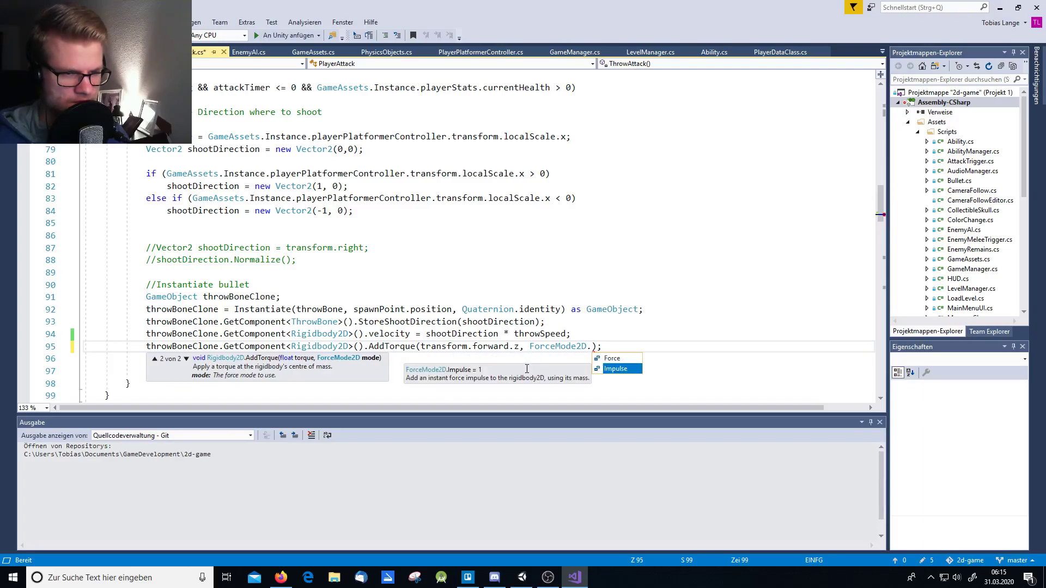
pyautogui.press('Tab')
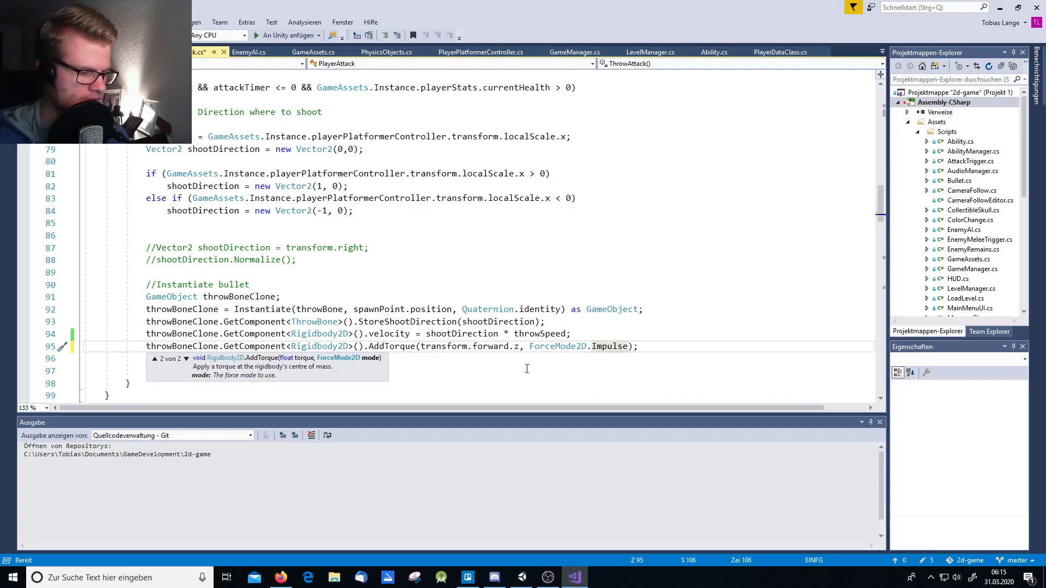
pyautogui.hotkey('ctrl', 's')
# Step: Play-test the ForceMode2D.Impulse torque in Unity, then return to the PlayerAttack script
pyautogui.click(523, 579)
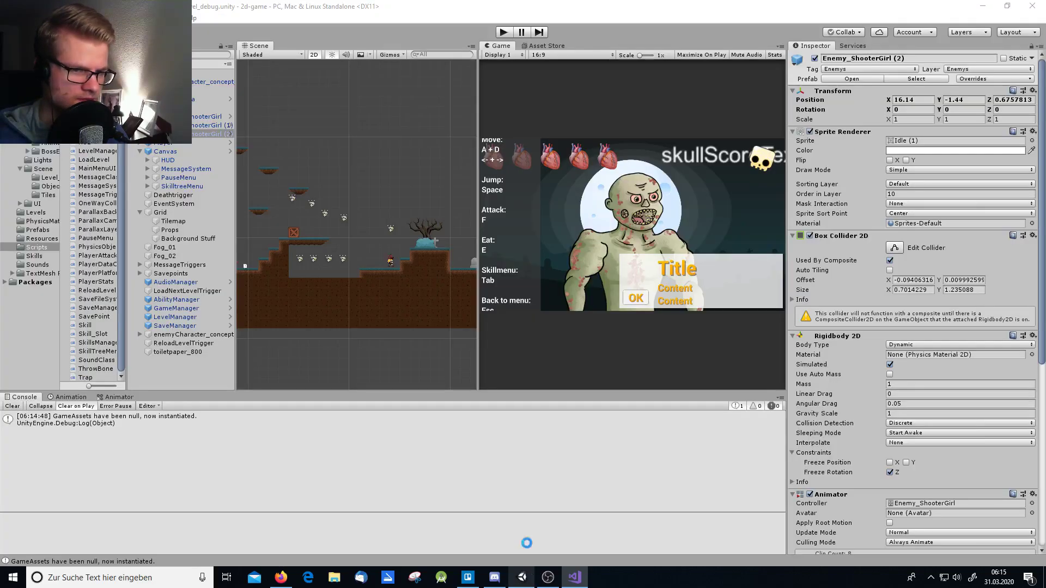
pyautogui.click(503, 32)
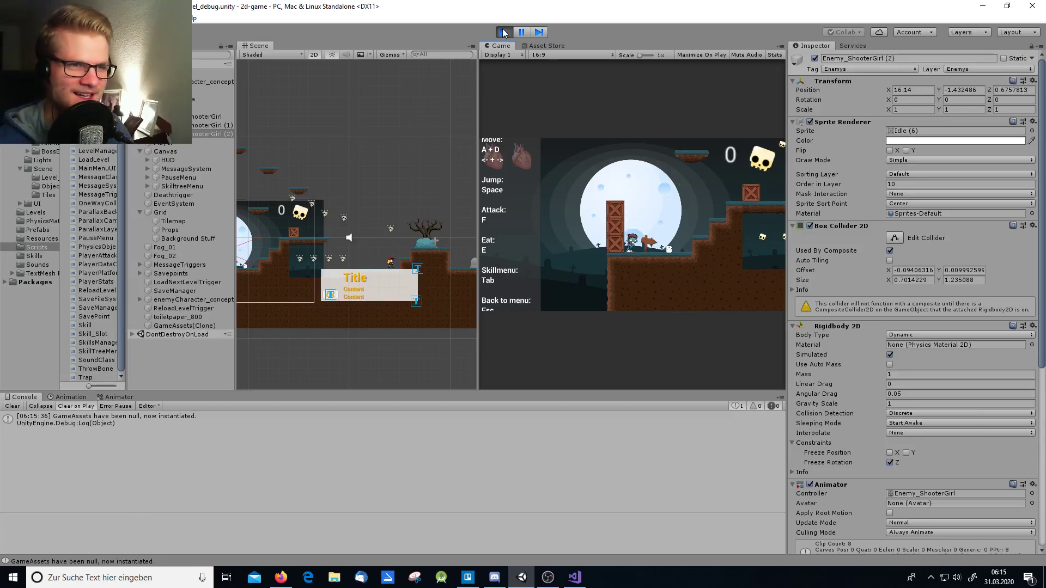
pyautogui.hotkey('ctrl', 'p')
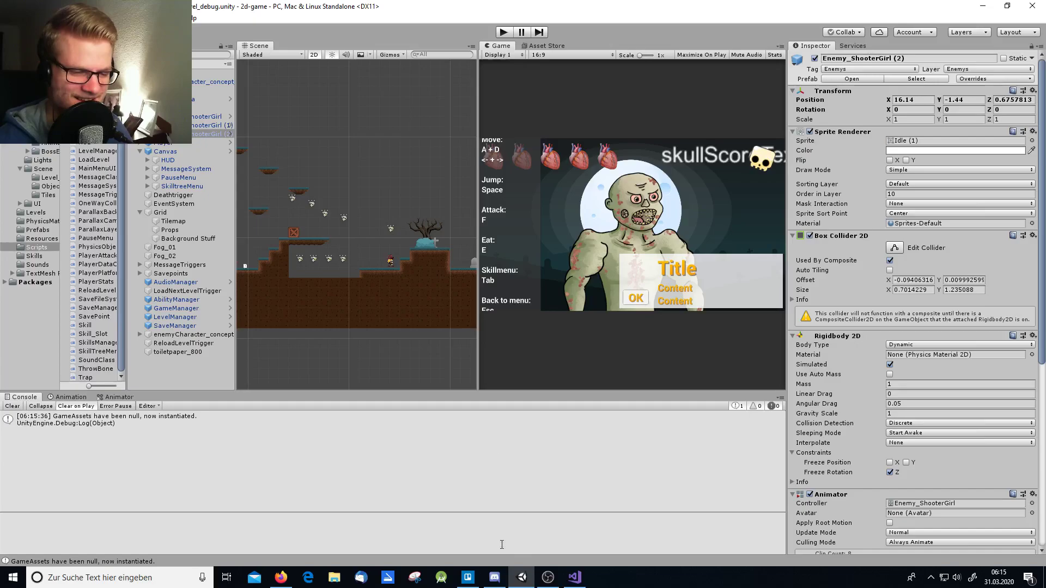
pyautogui.click(575, 577)
# Step: Replace Impulse with ForceMode2D.Force on line 95, save, and switch back to Unity
pyautogui.doubleClick(613, 348)
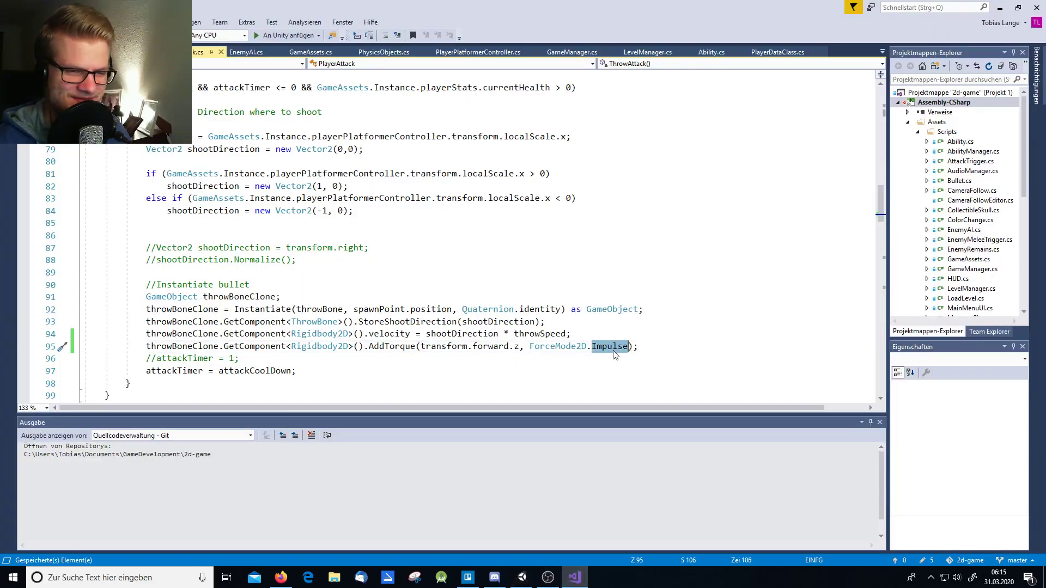
pyautogui.write('f')
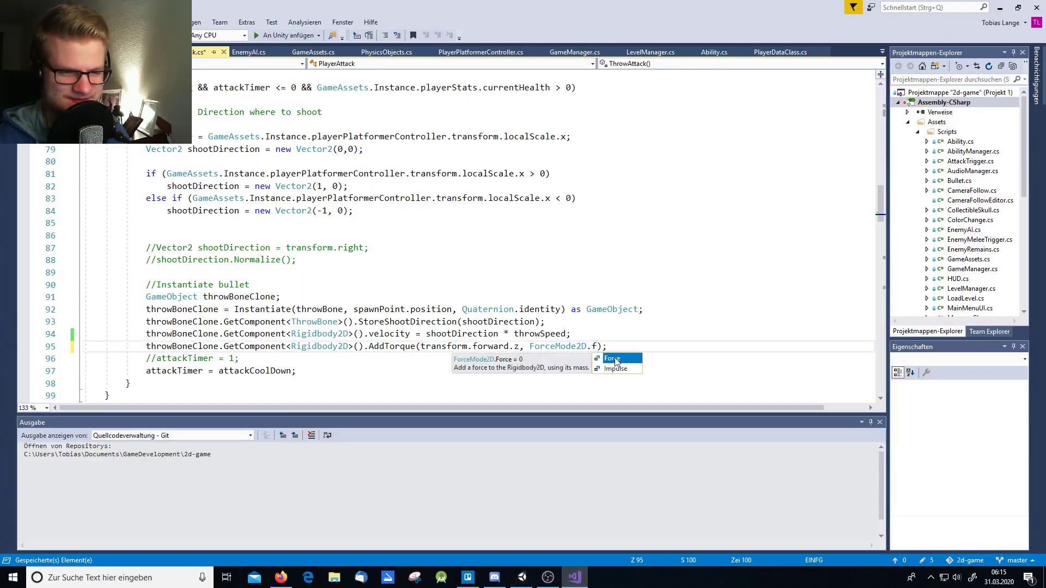
pyautogui.doubleClick(616, 359)
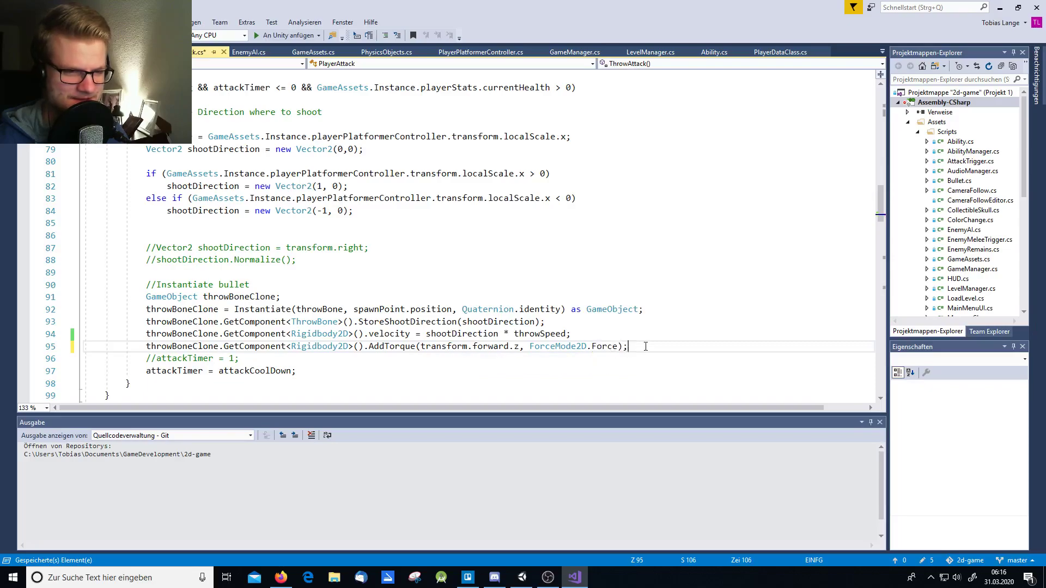
pyautogui.hotkey('ctrl', 's')
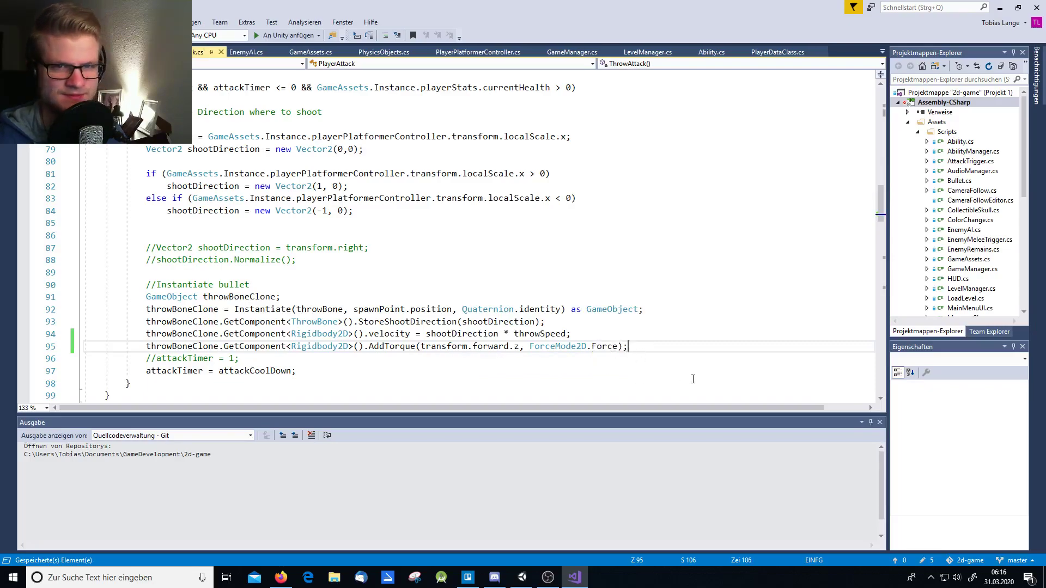
pyautogui.hotkey('alt', 'Tab')
# Step: Start play mode, jump onto the crate, throw a bone, and dismiss the Combat tutorial
pyautogui.click(502, 33)
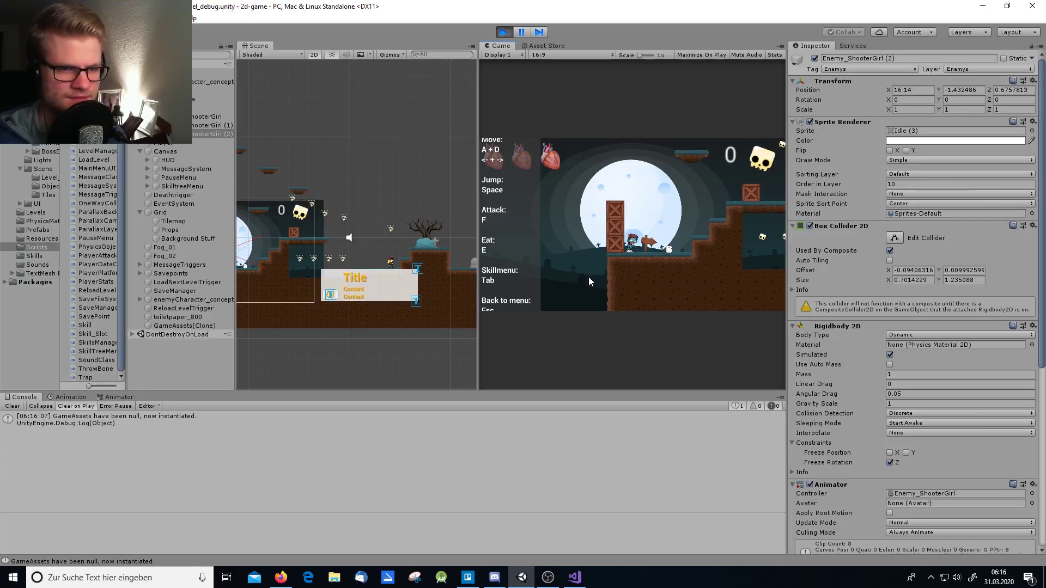
pyautogui.press('d')
pyautogui.press('d')
pyautogui.press('space')
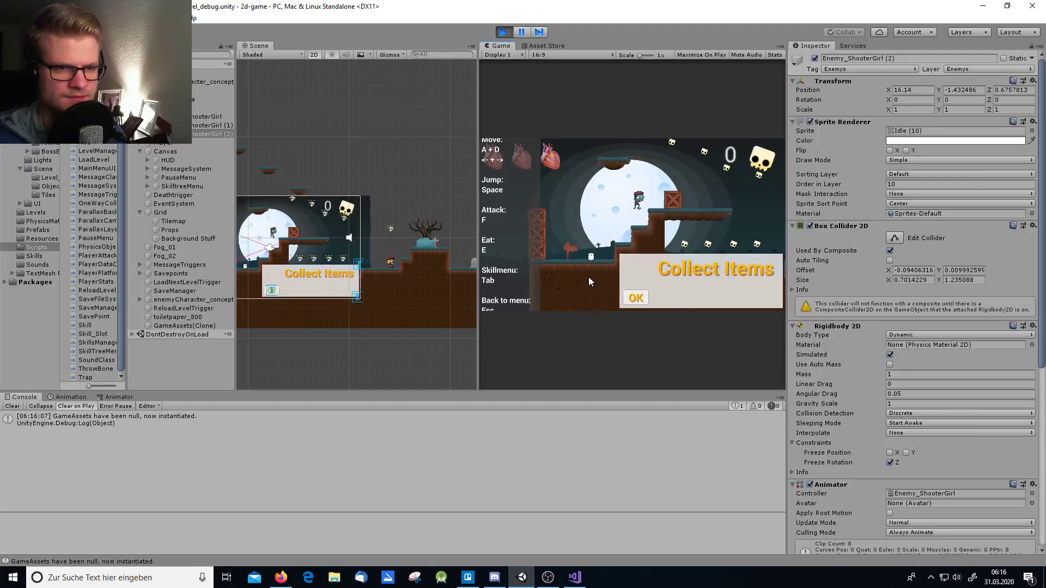
pyautogui.press('d')
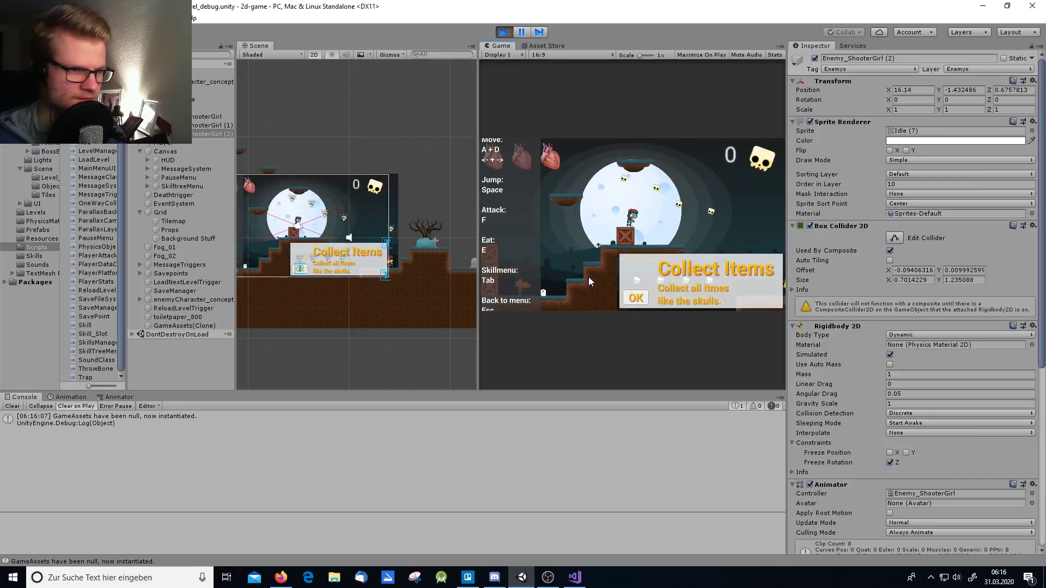
pyautogui.press('f')
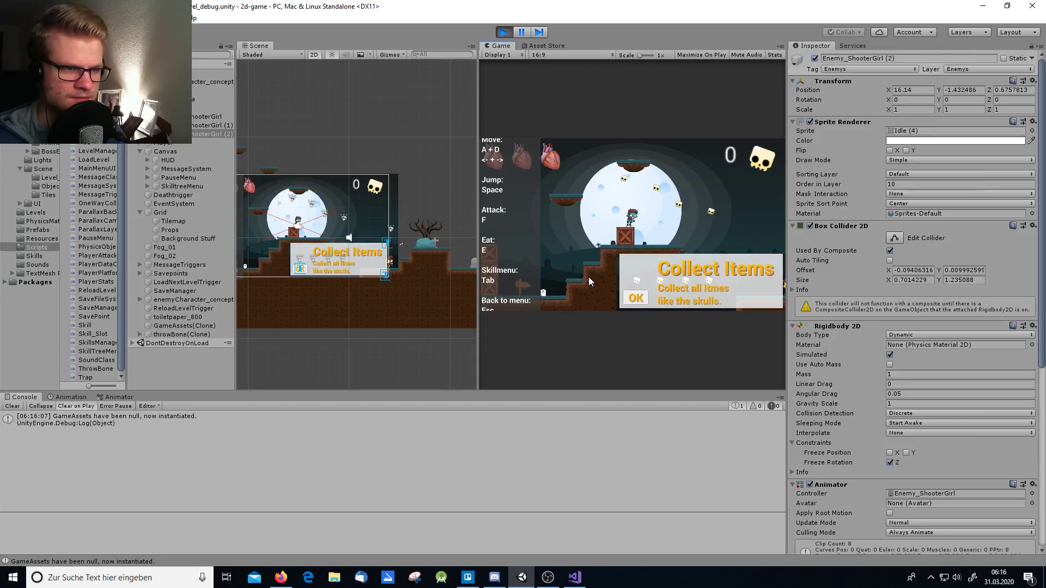
pyautogui.press('d')
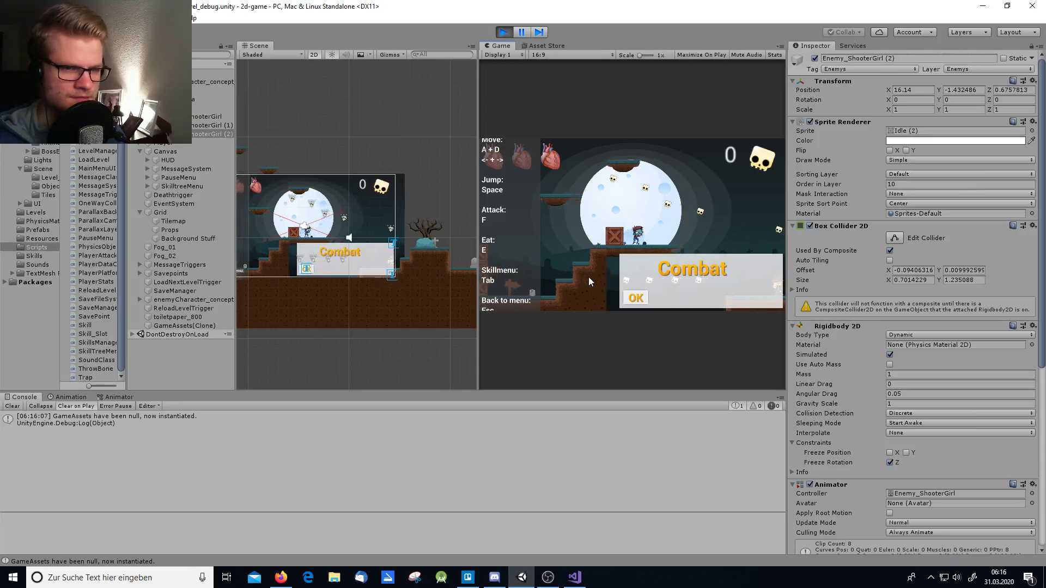
pyautogui.click(636, 298)
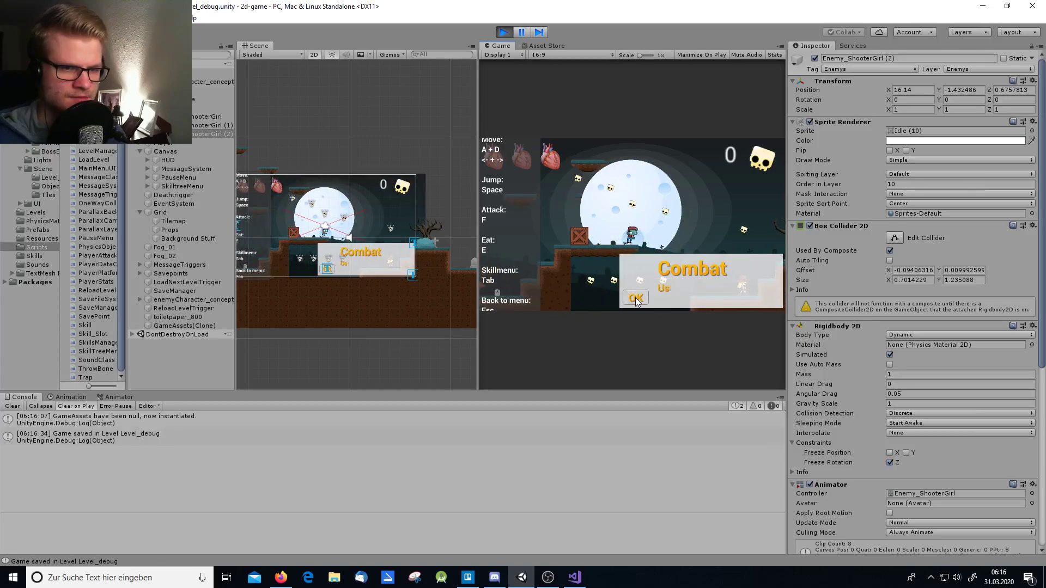
# Step: Collect a skull, throw a bone at the enemy, fight it, and eat a corpse
pyautogui.press('d')
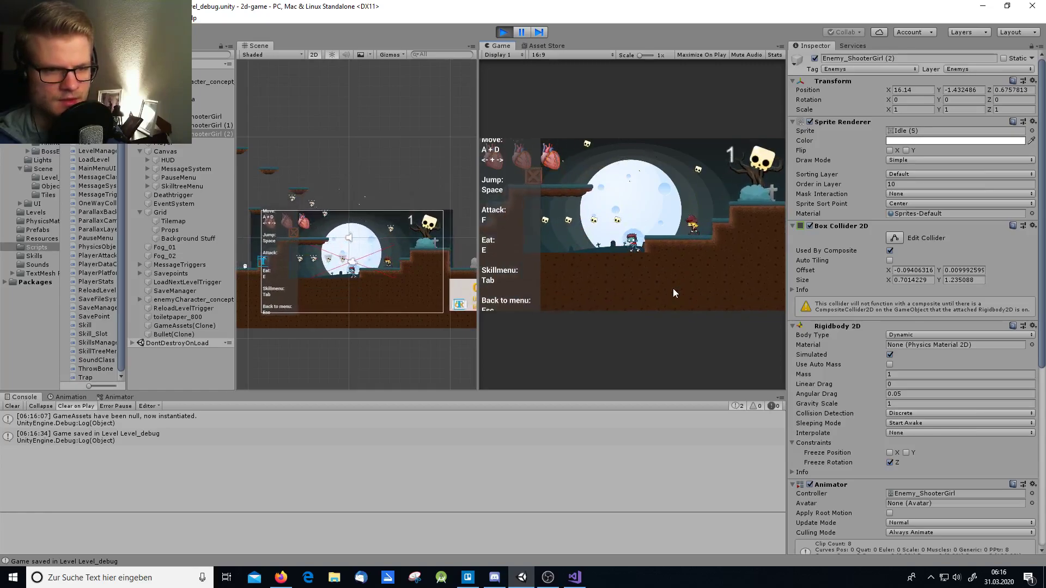
pyautogui.press('f')
pyautogui.press('space')
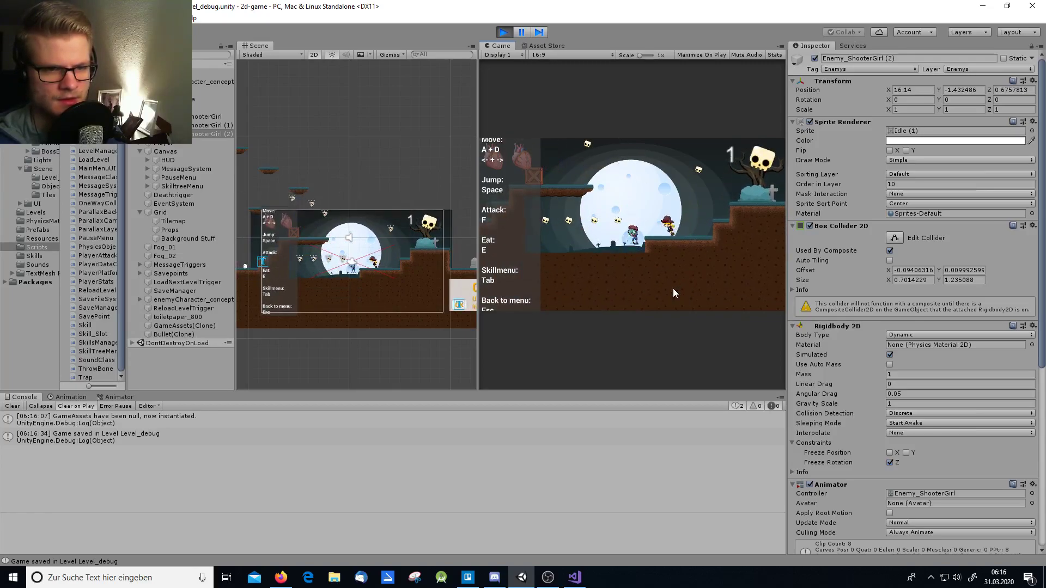
pyautogui.press('a')
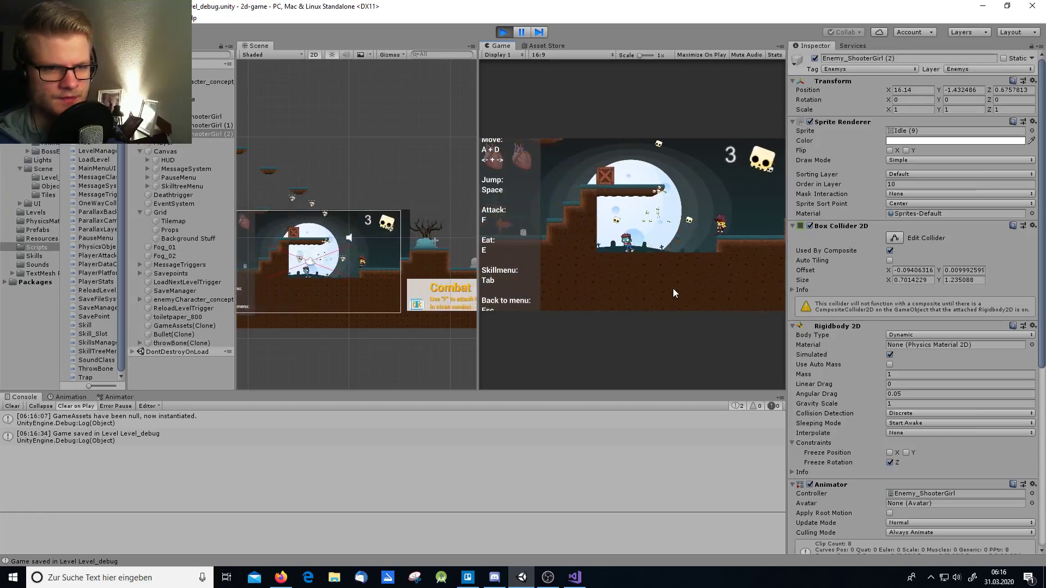
pyautogui.press('a')
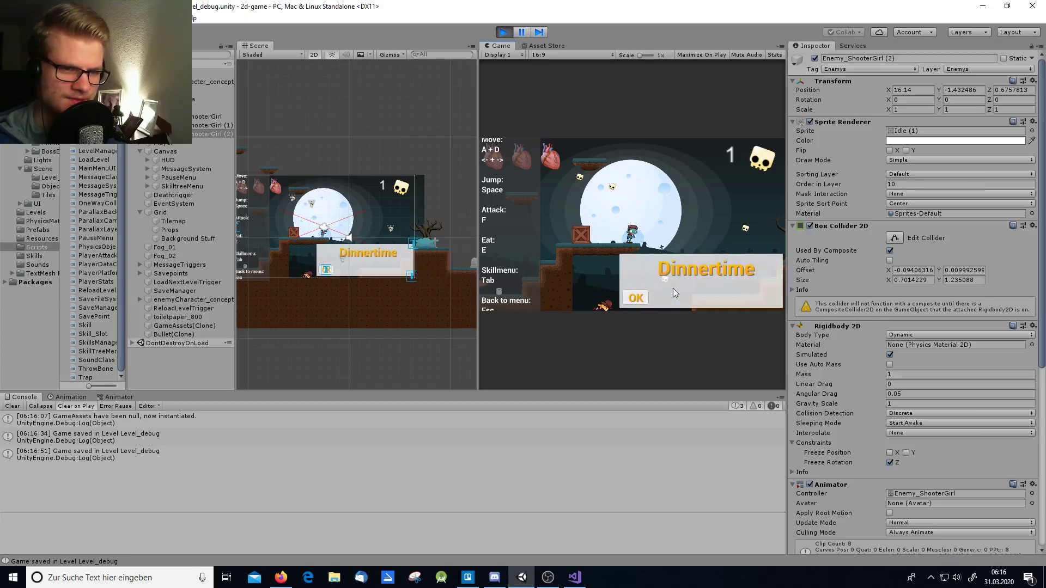
pyautogui.press('a')
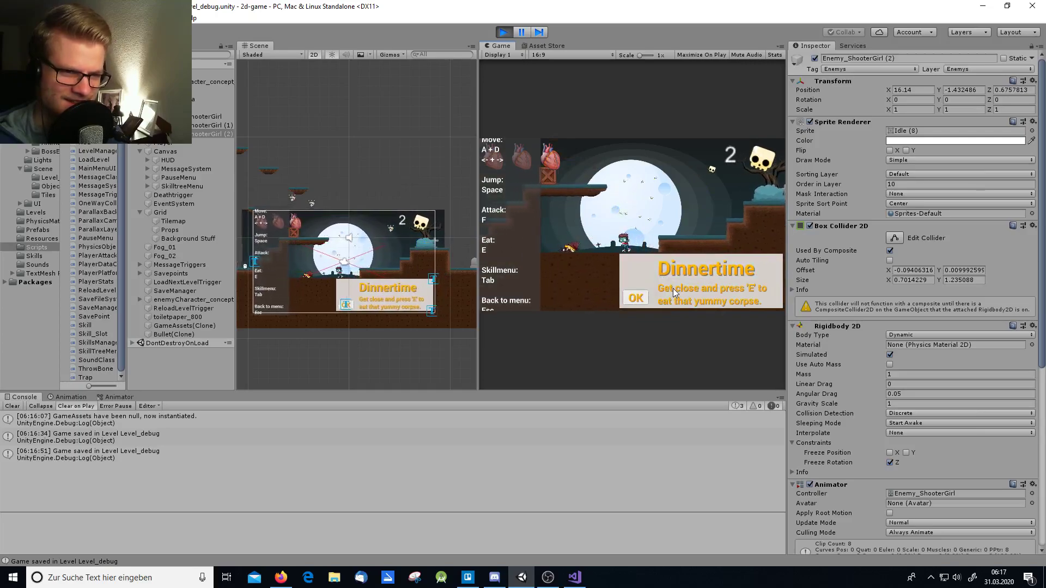
pyautogui.press('e')
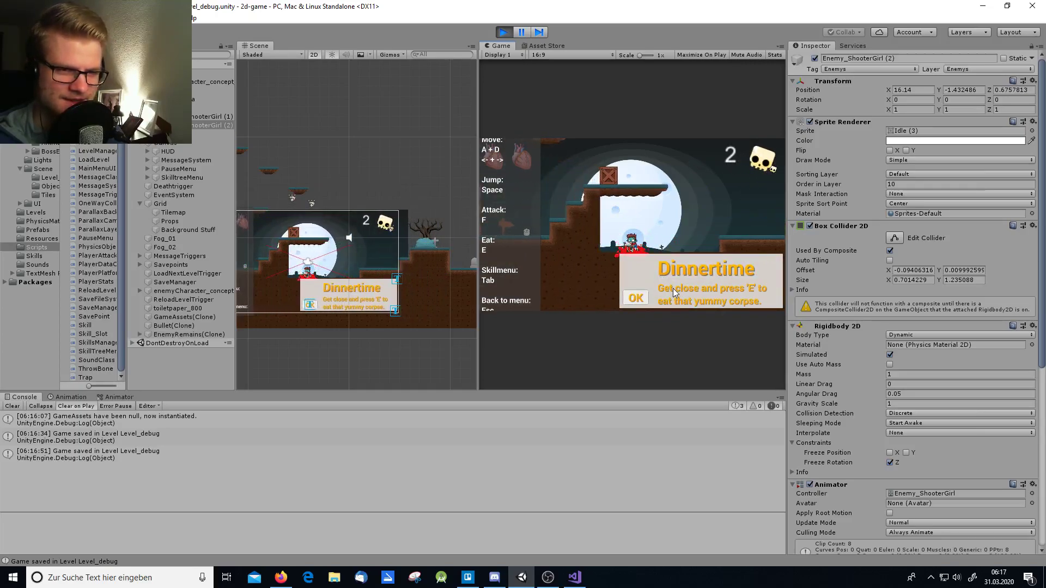
pyautogui.press('space')
pyautogui.press('d')
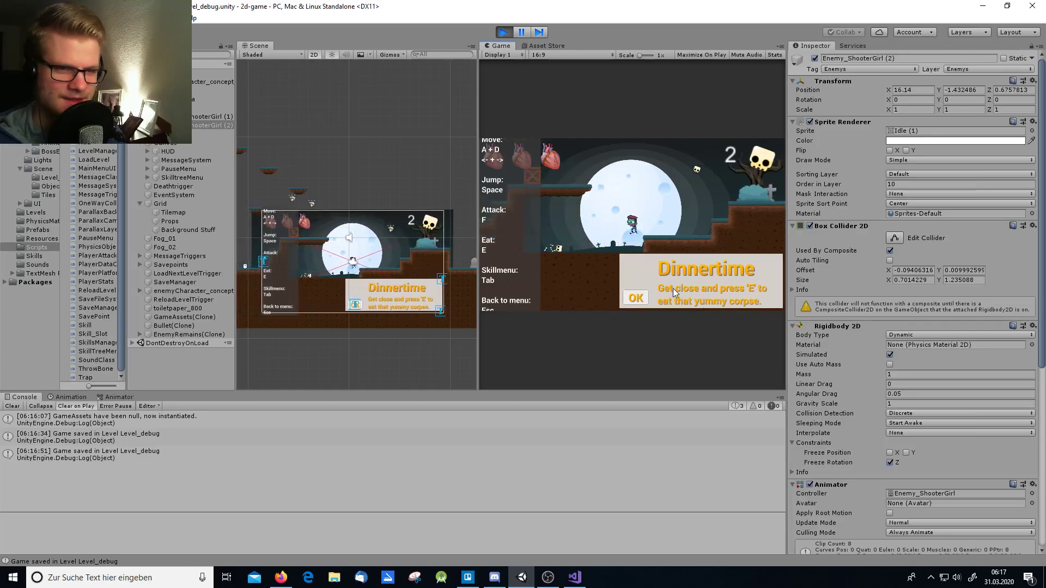
pyautogui.press('f')
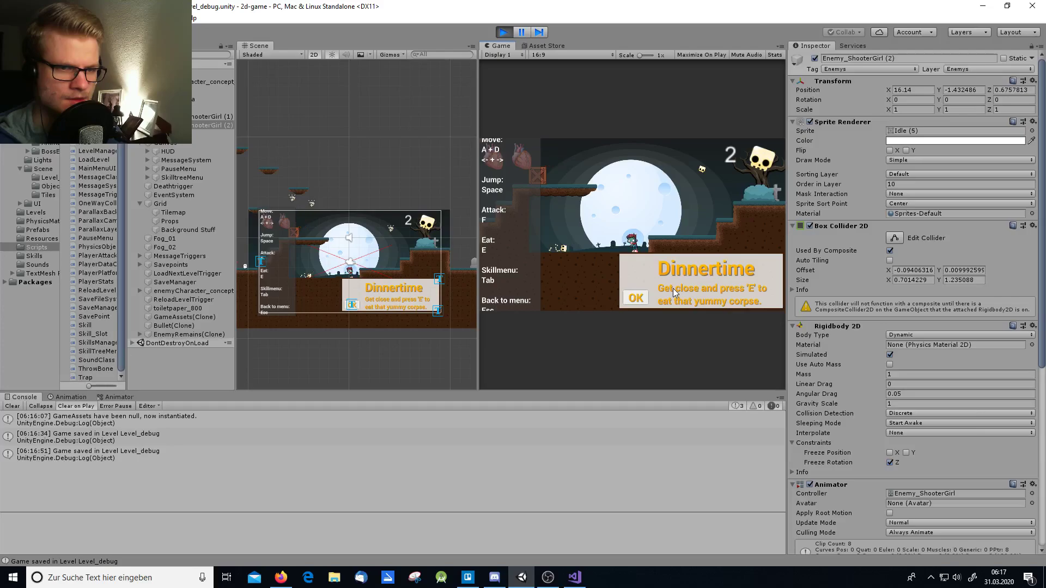
# Step: Jump repeatedly and throw several bones from the ledge toward the right
pyautogui.press('space')
pyautogui.press('f')
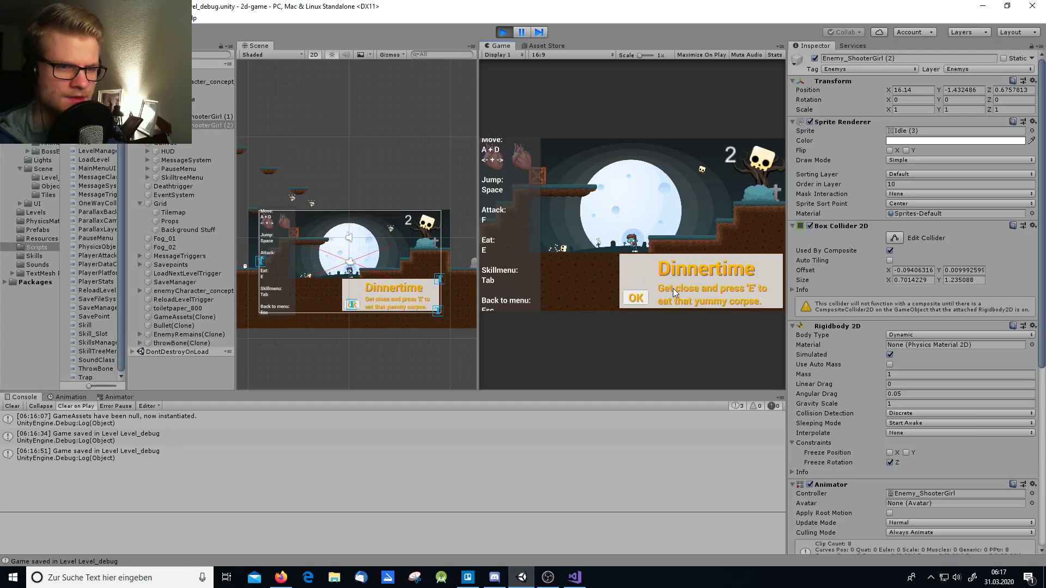
pyautogui.press('space')
pyautogui.press('space')
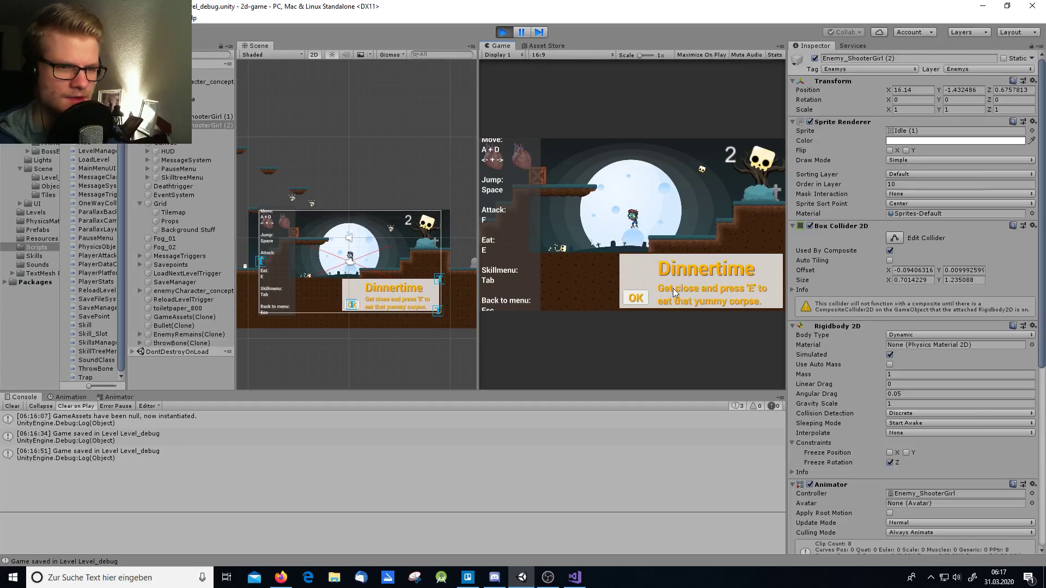
pyautogui.press('space')
pyautogui.press('space')
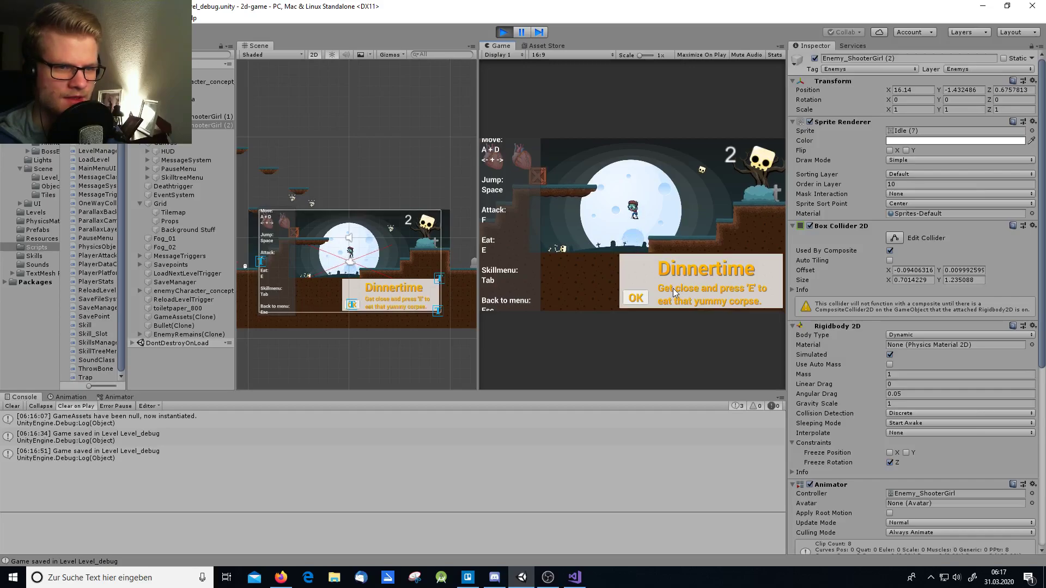
pyautogui.press('space')
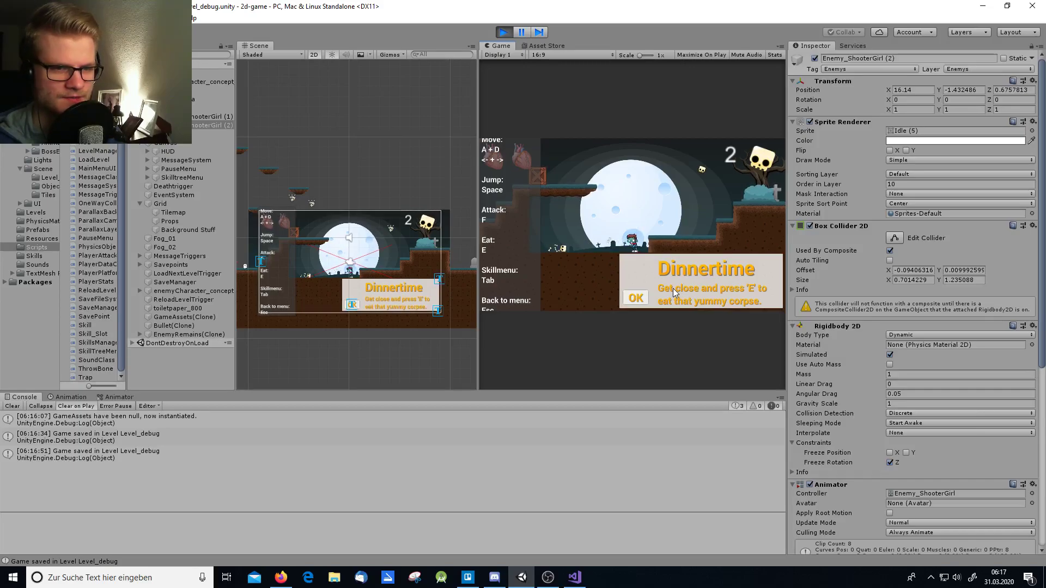
pyautogui.press('space')
pyautogui.press('d')
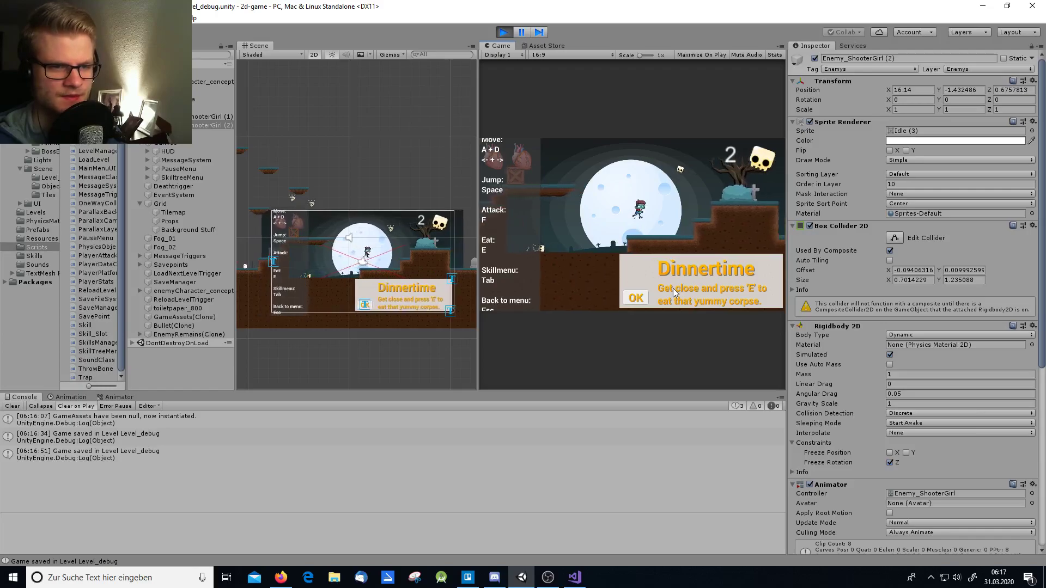
pyautogui.press('d')
pyautogui.press('space')
pyautogui.press('d')
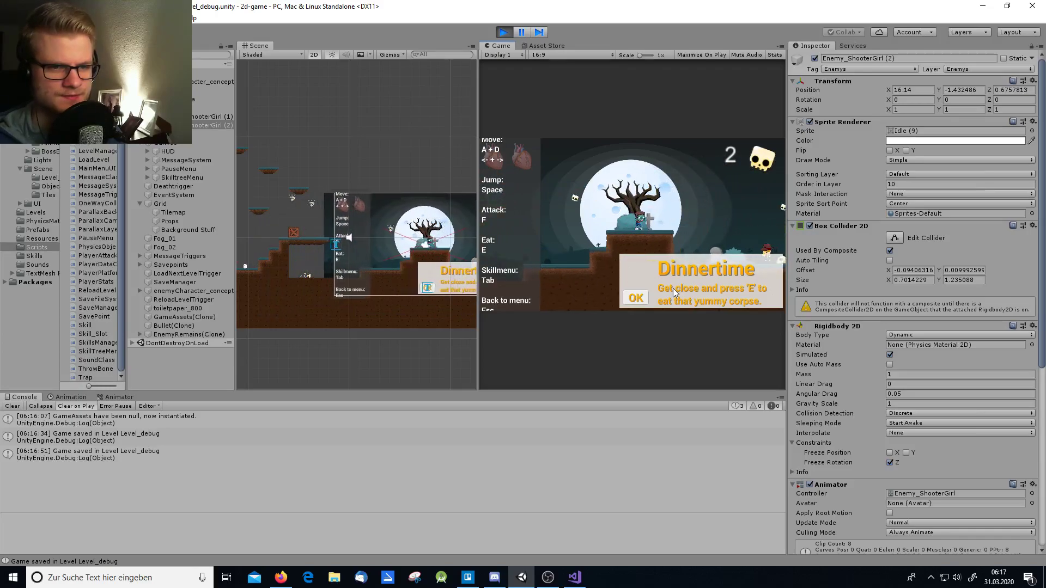
pyautogui.press('f')
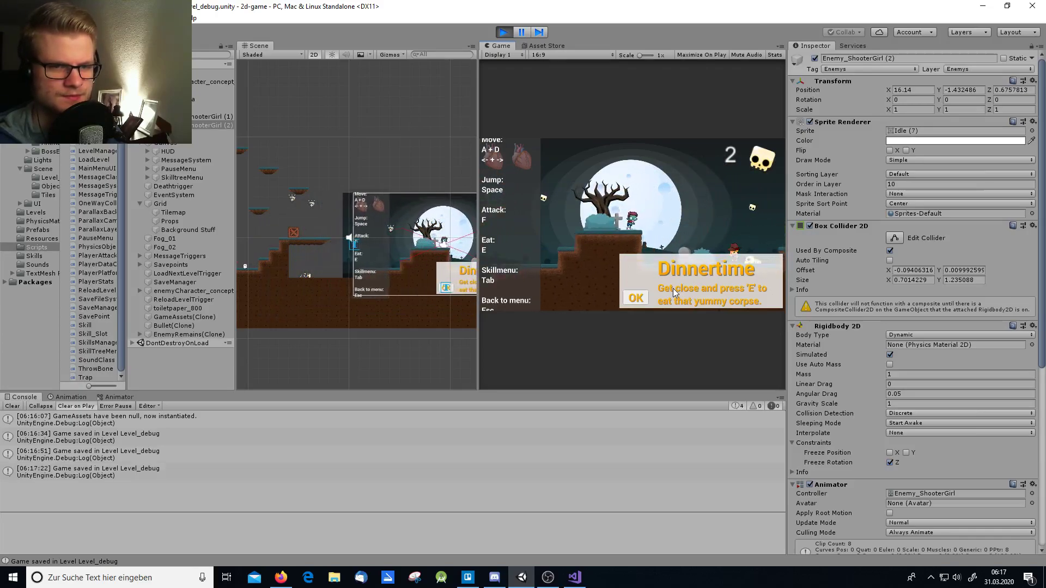
pyautogui.press('f')
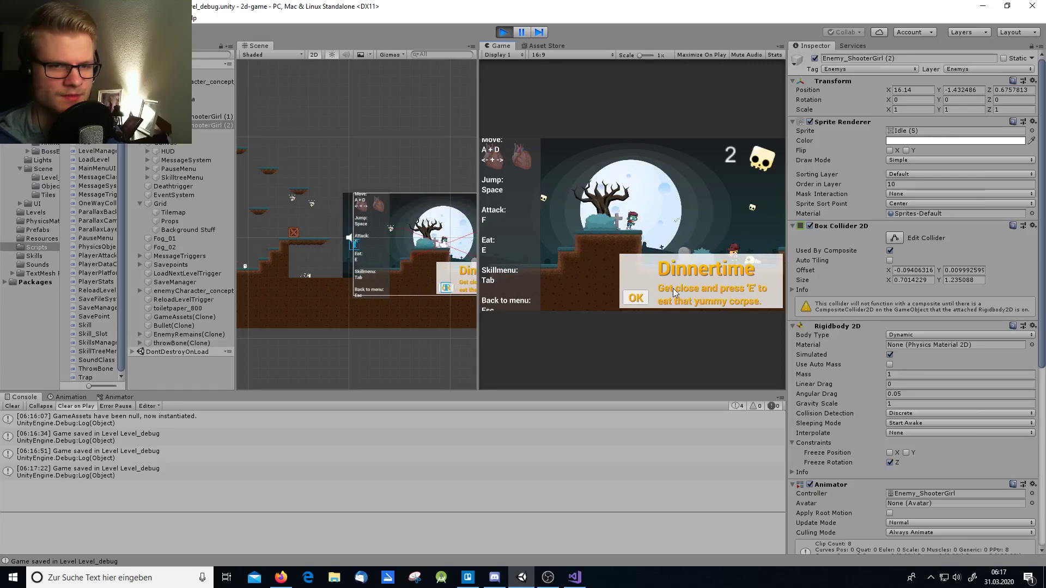
pyautogui.press('f')
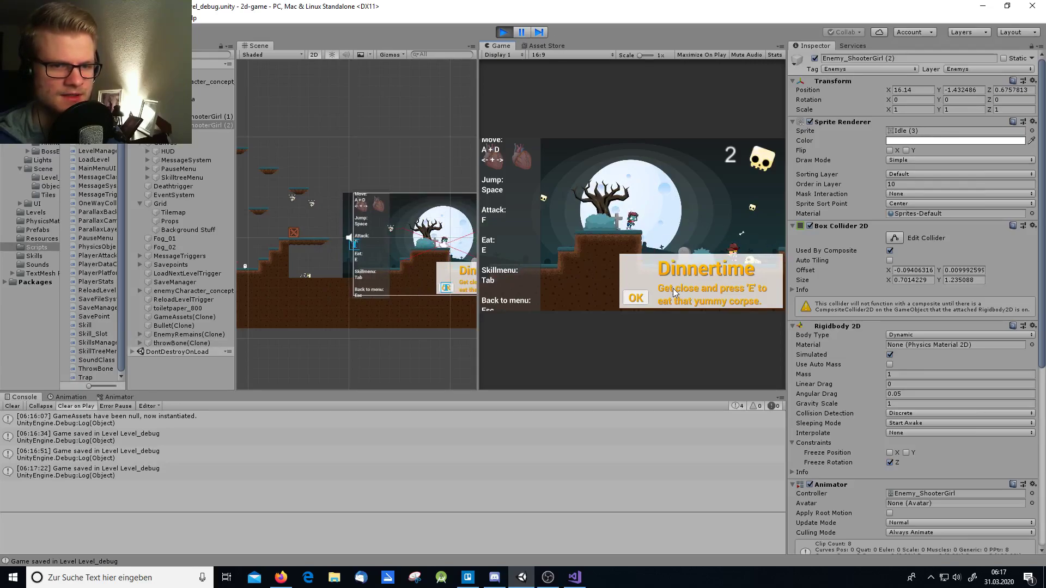
pyautogui.press('f')
# Step: Eat more corpses to raise the count to 4, then dismiss the Dinnertime hint
pyautogui.press('d')
pyautogui.press('d')
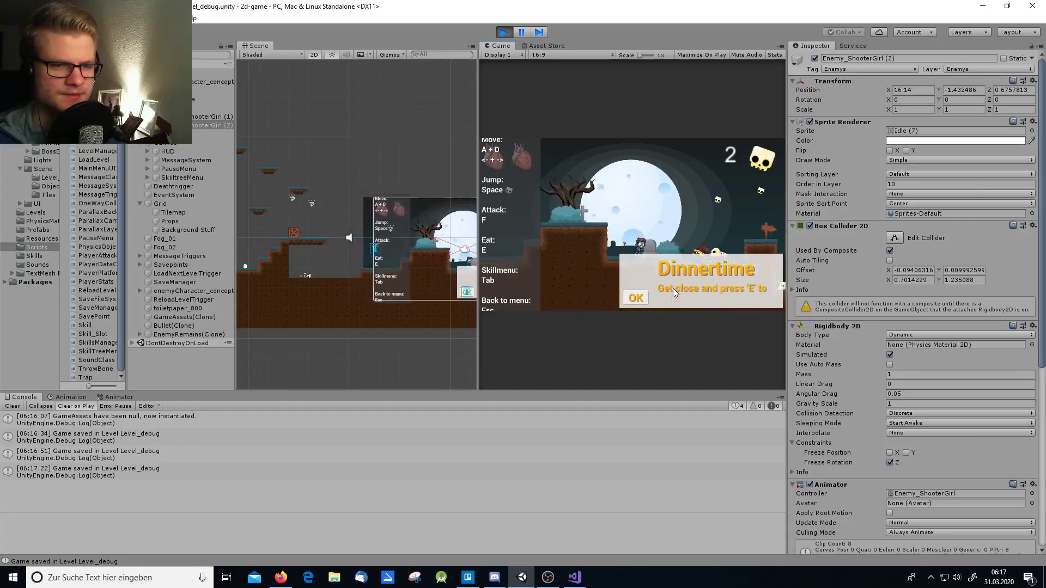
pyautogui.press('e')
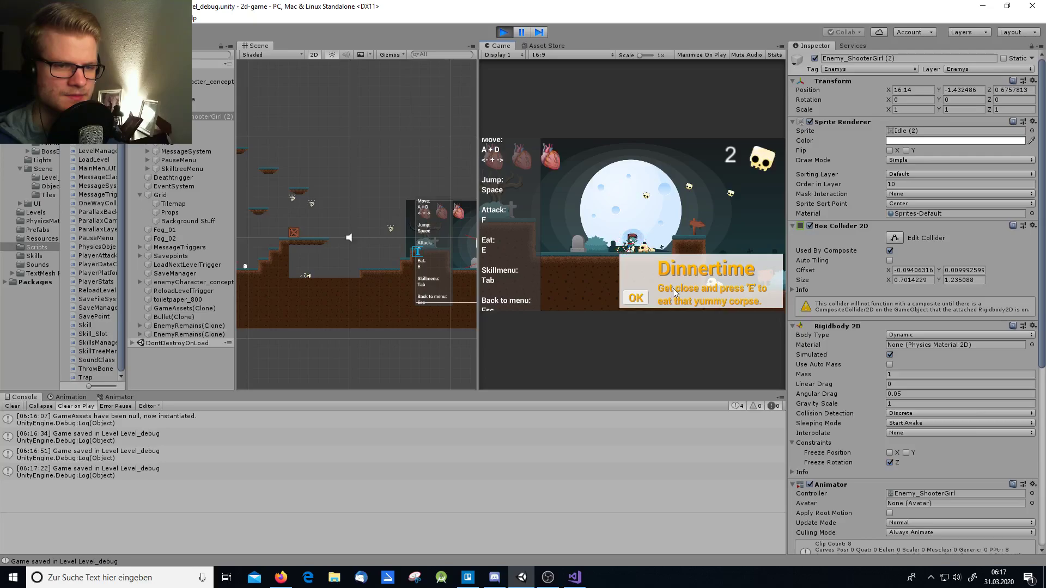
pyautogui.press('d')
pyautogui.press('space')
pyautogui.press('d')
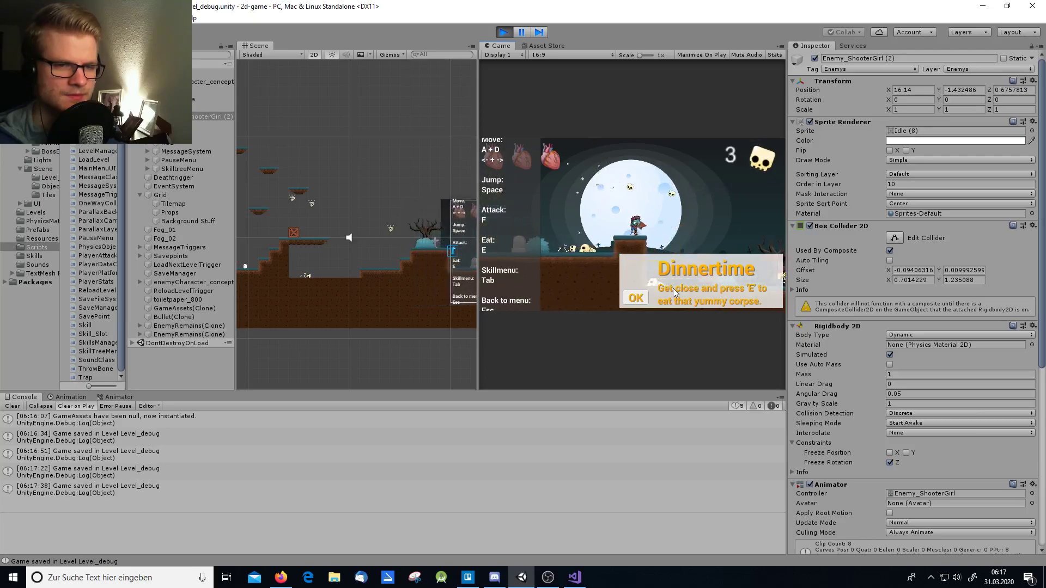
pyautogui.press('e')
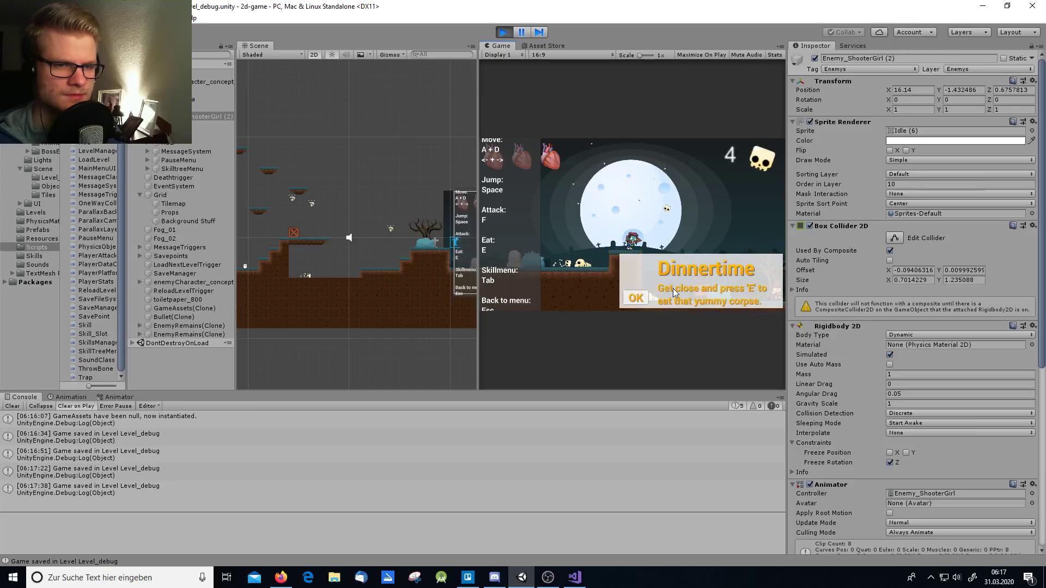
pyautogui.click(636, 299)
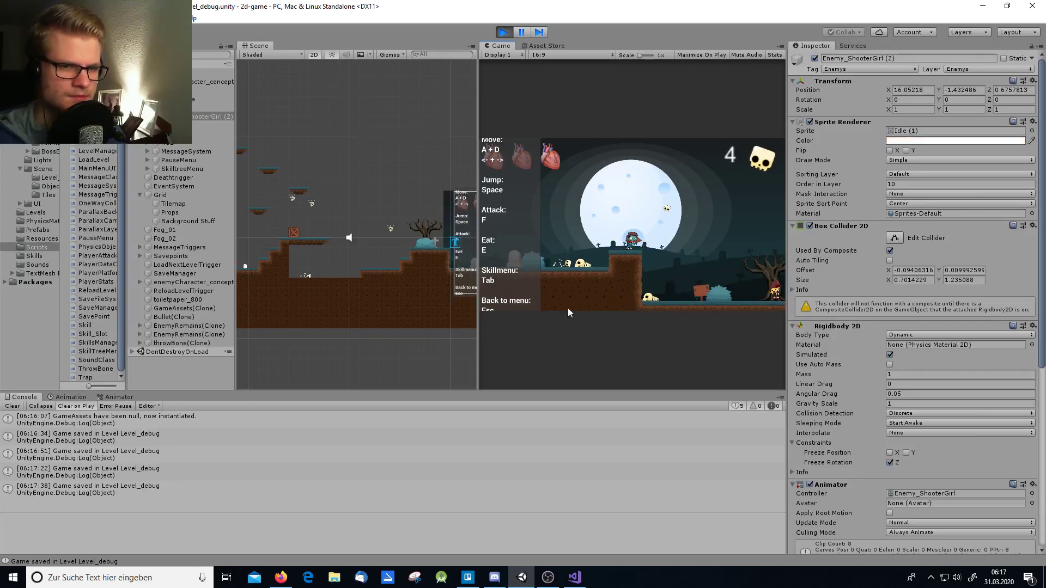
# Step: Briefly inspect the ground tilemap, then kill the enemy and stop the game
pyautogui.moveTo(418, 280); pyautogui.dragTo(246, 270, button='middle')
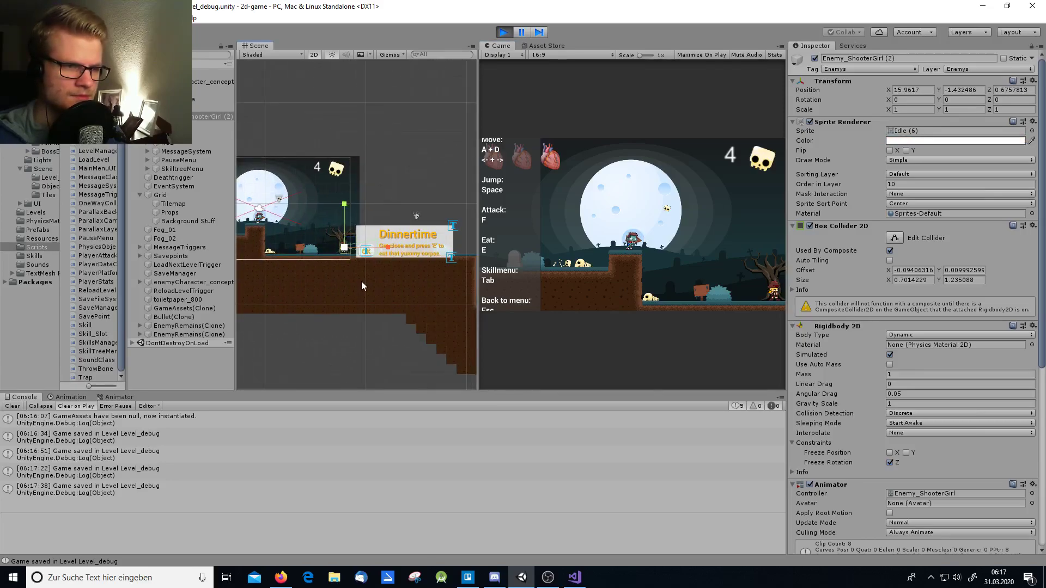
pyautogui.click(378, 289)
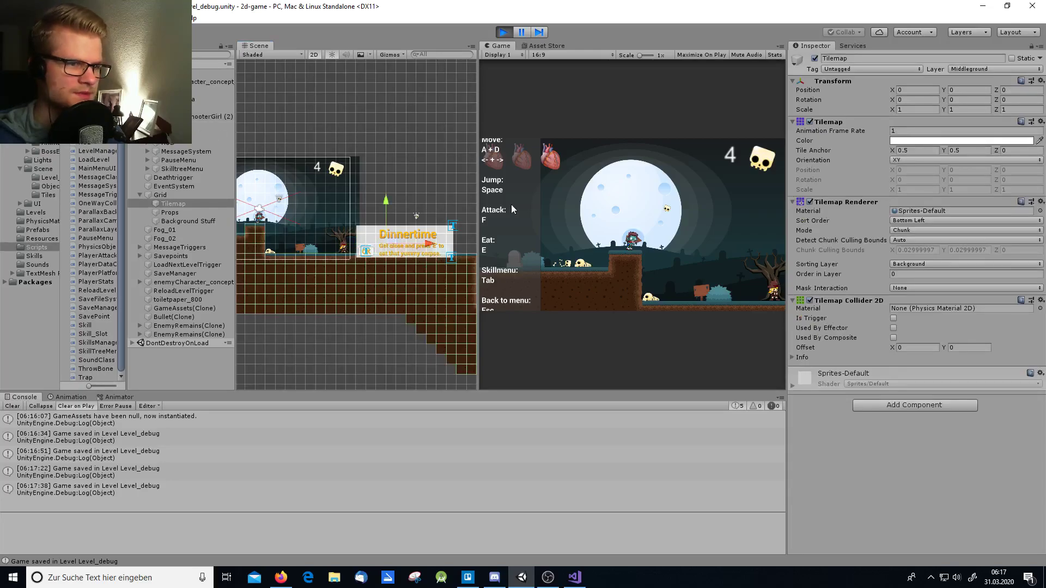
pyautogui.click(188, 374)
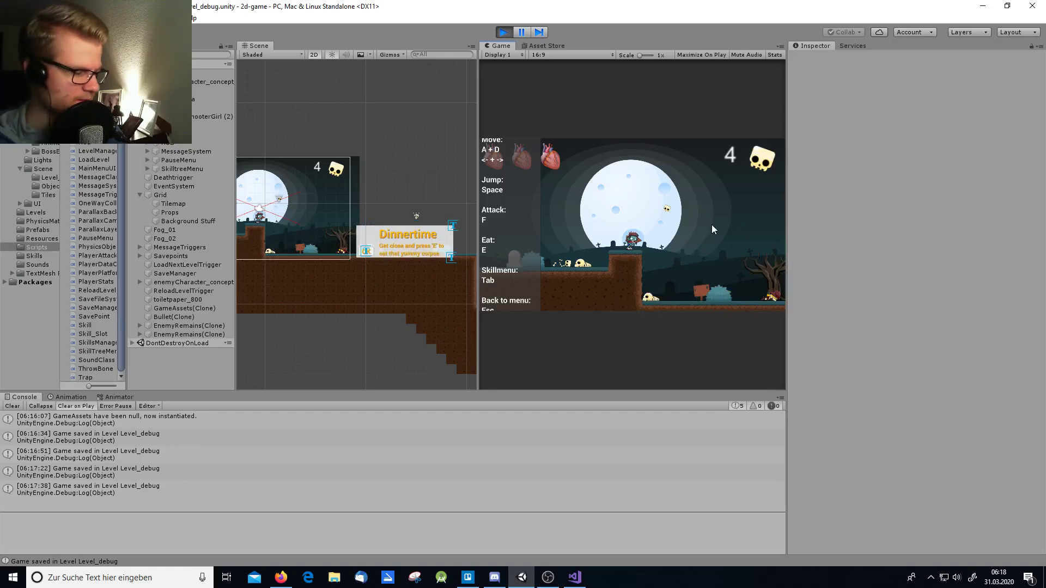
pyautogui.press('d')
pyautogui.press('d')
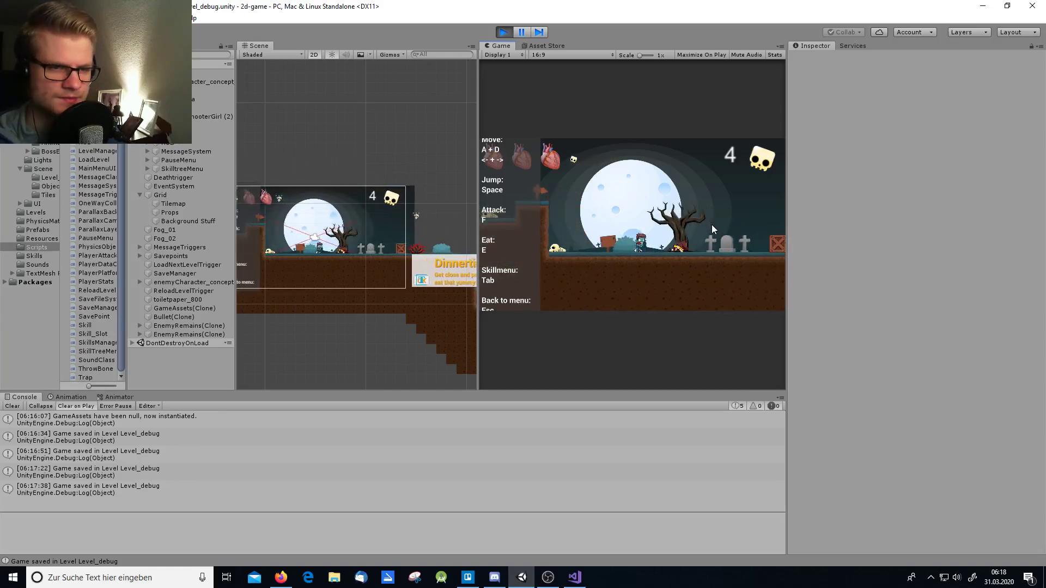
pyautogui.press('f')
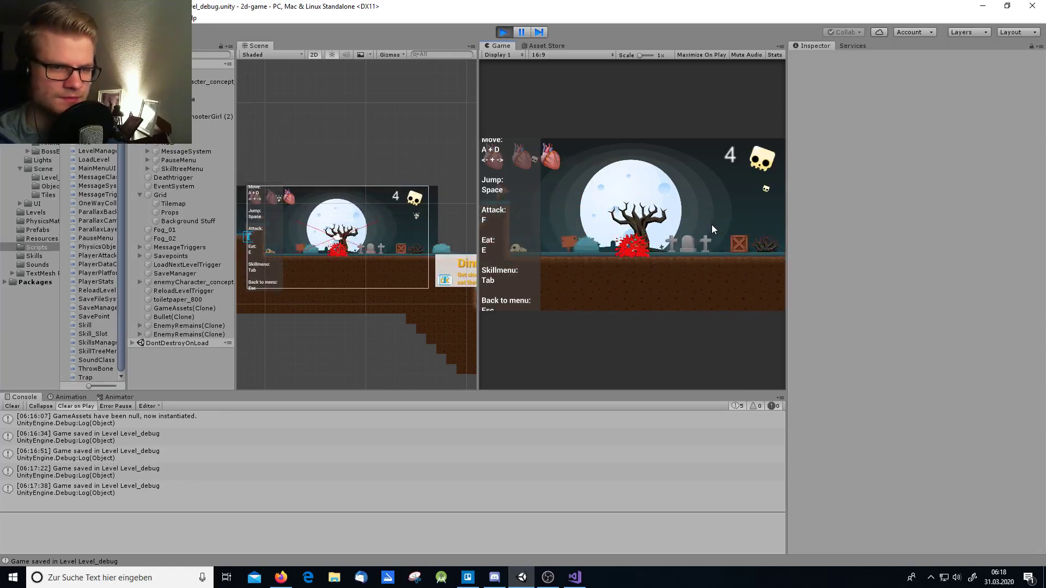
pyautogui.click(505, 32)
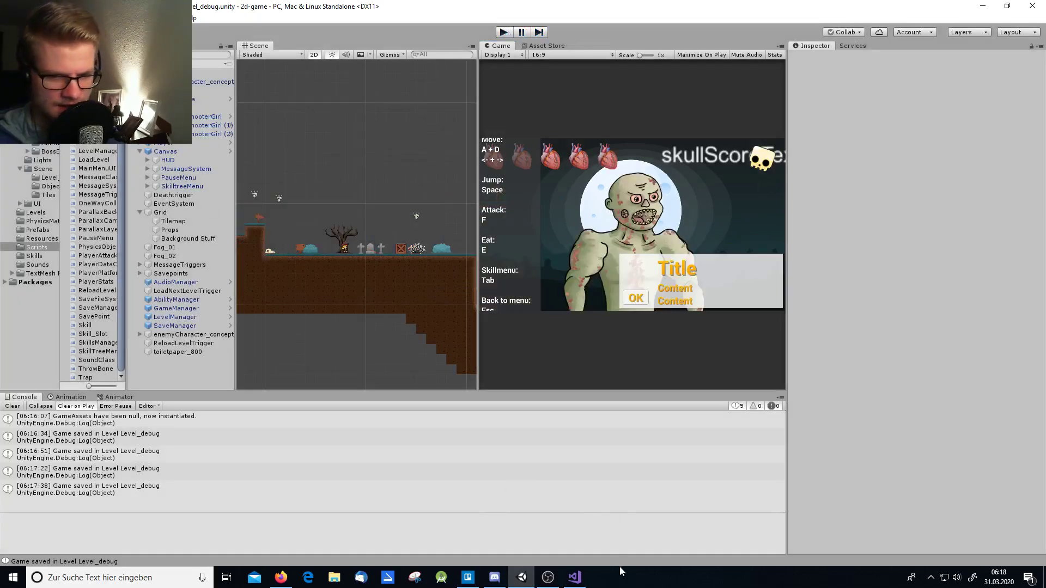
# Step: Tick the bones-on-floor damage and add-rotation-when-thrown tasks on the throw bone attack card
pyautogui.click(467, 577)
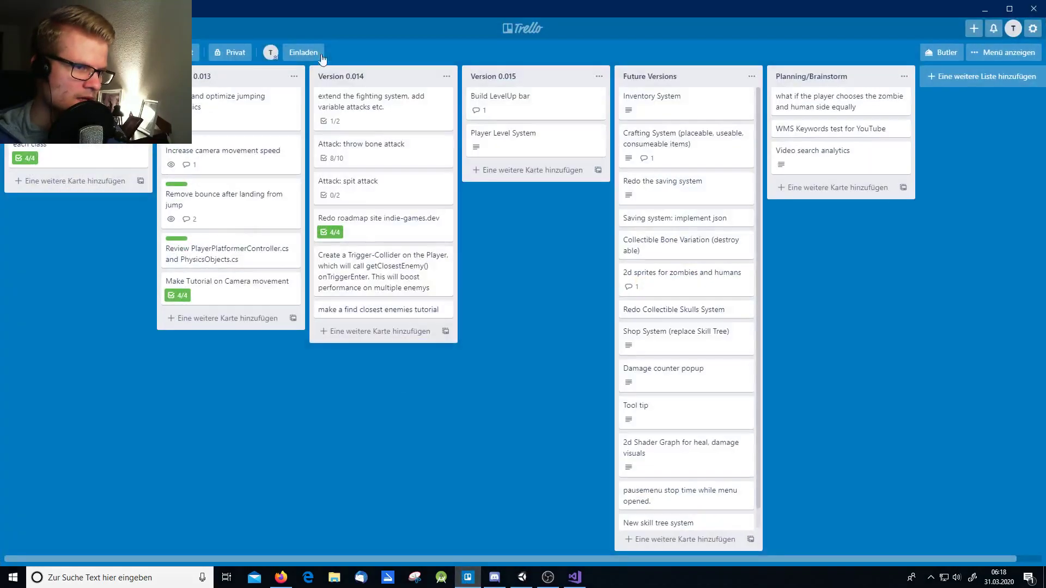
pyautogui.click(355, 154)
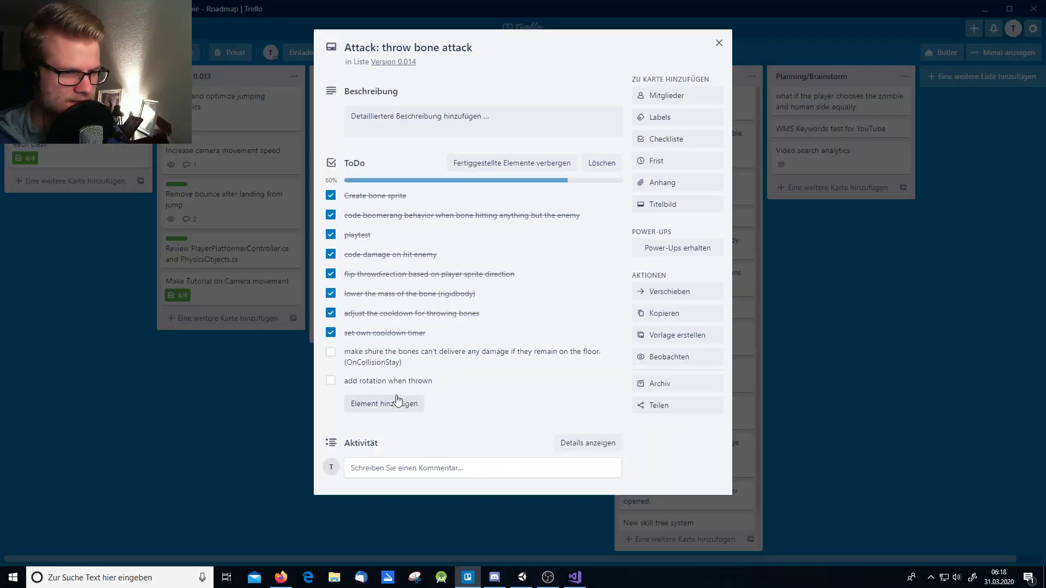
pyautogui.click(332, 352)
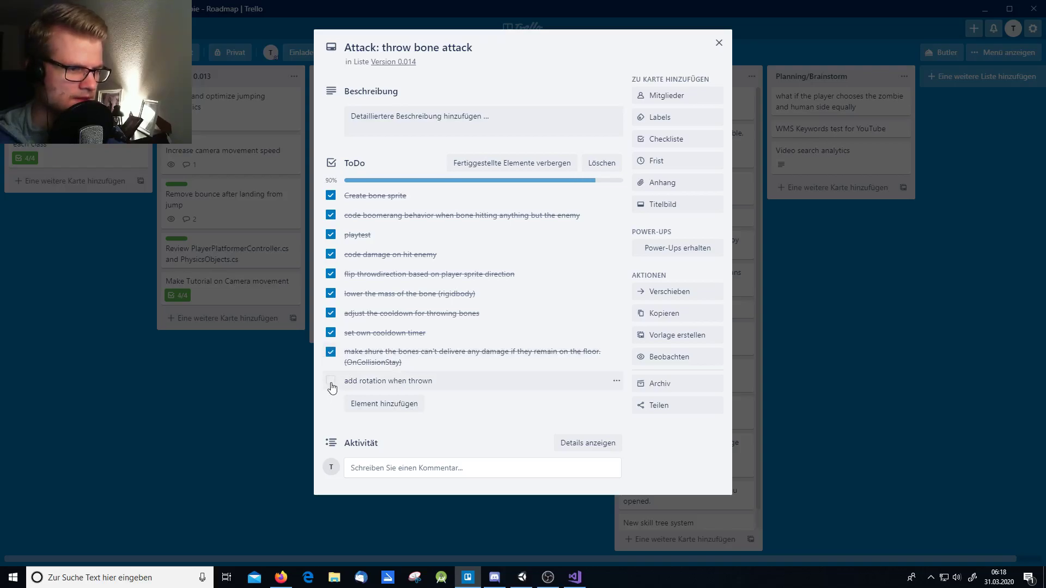
pyautogui.click(331, 382)
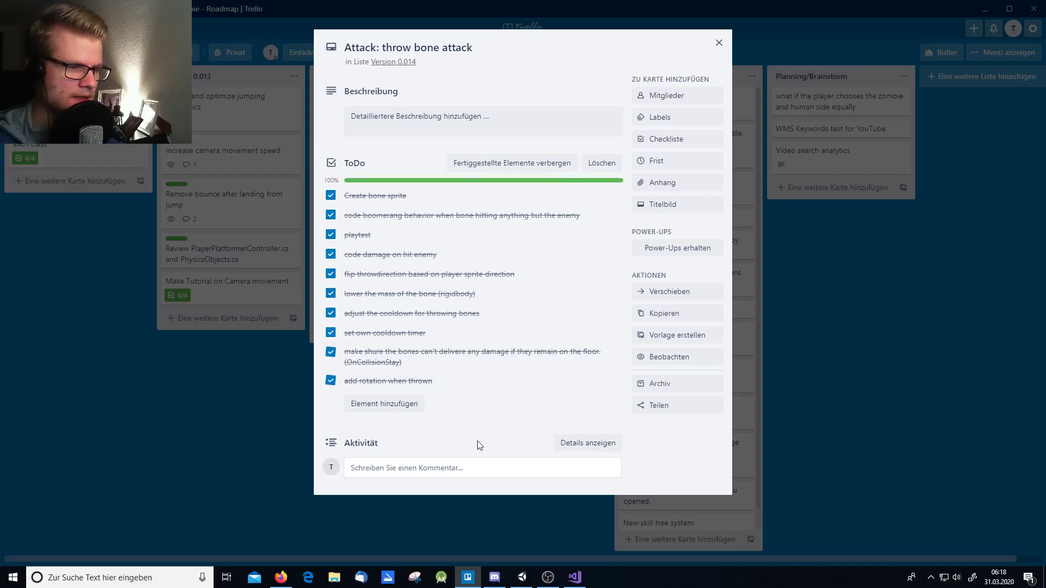
pyautogui.click(719, 44)
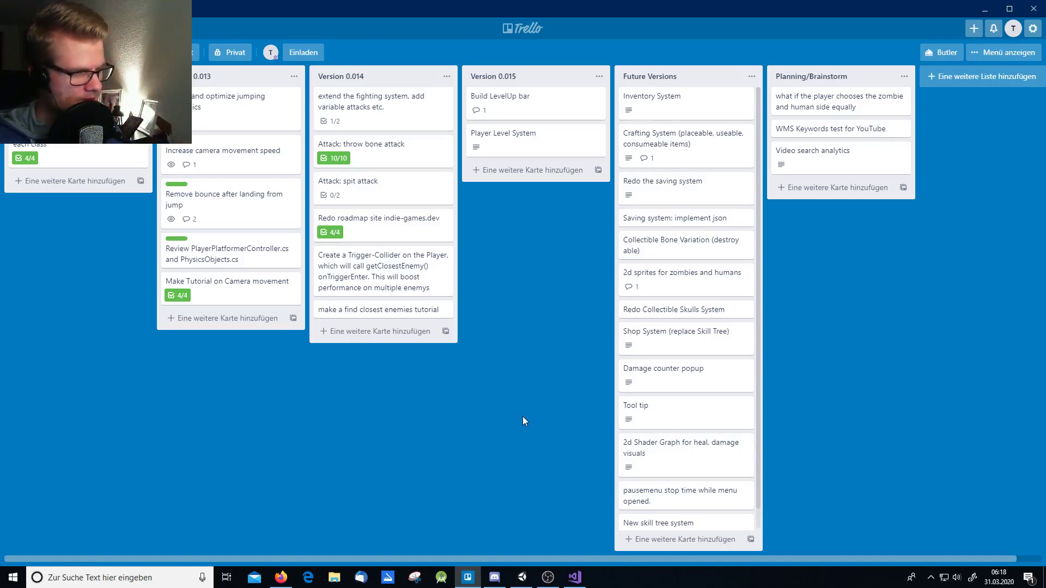
# Step: Review the spit attack card's checklist, then minimize Trello to return to Unity
pyautogui.click(362, 190)
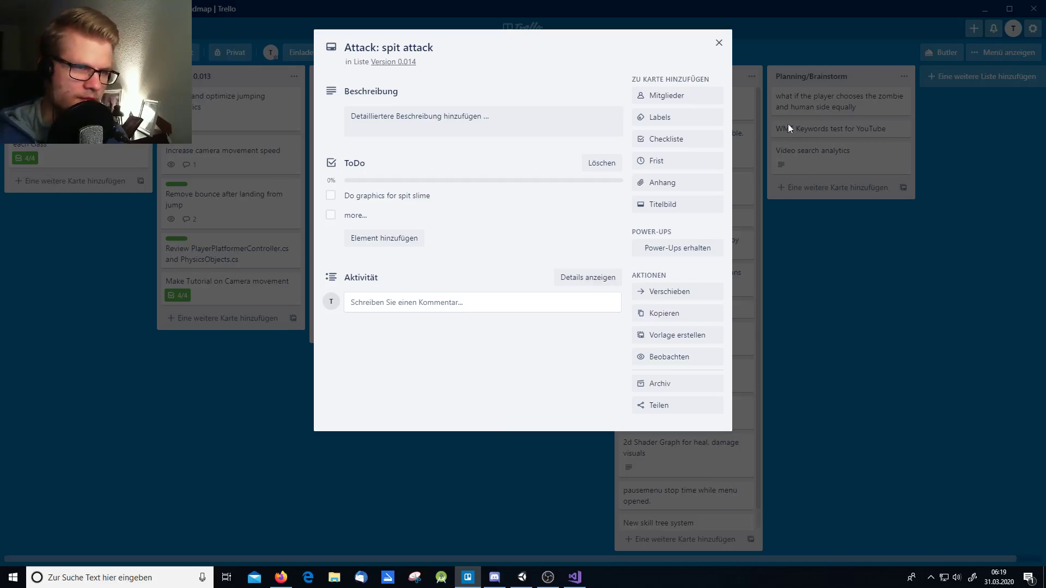
pyautogui.click(719, 42)
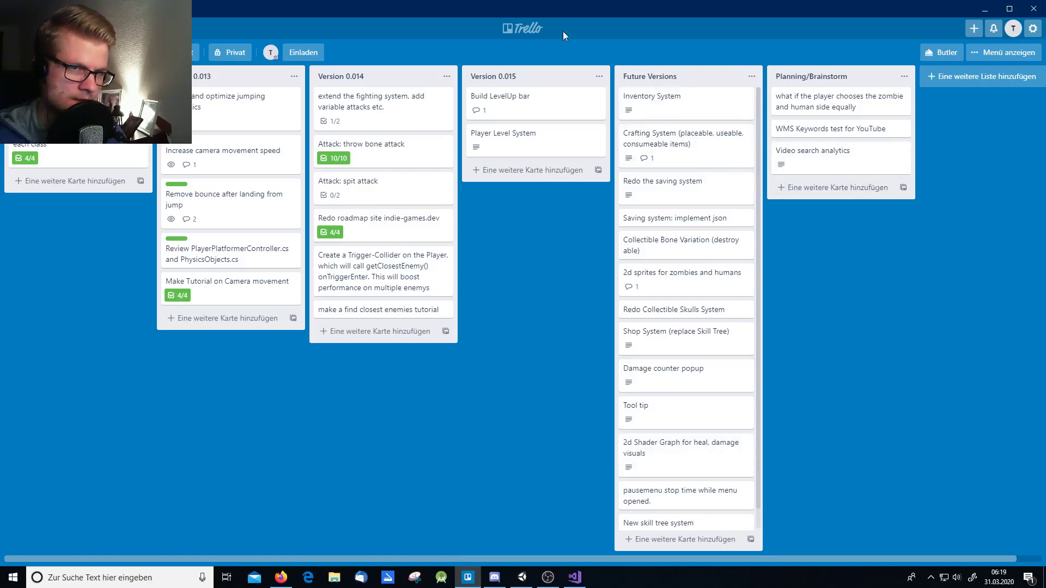
pyautogui.click(985, 9)
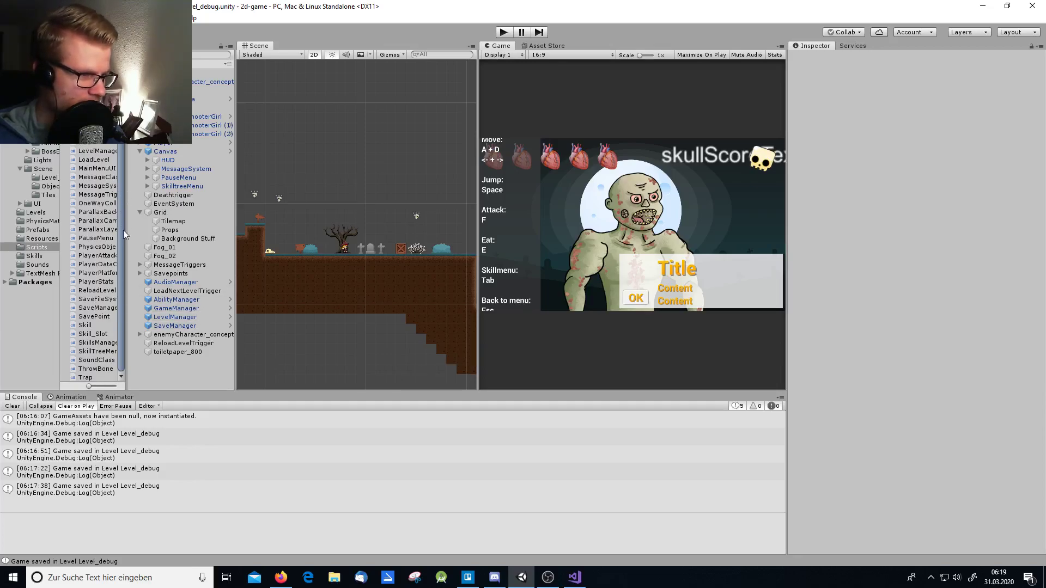
# Step: Select CollectibleSkull (1) in the Hierarchy and create a Particle System object
pyautogui.scroll(3, 112, 168)
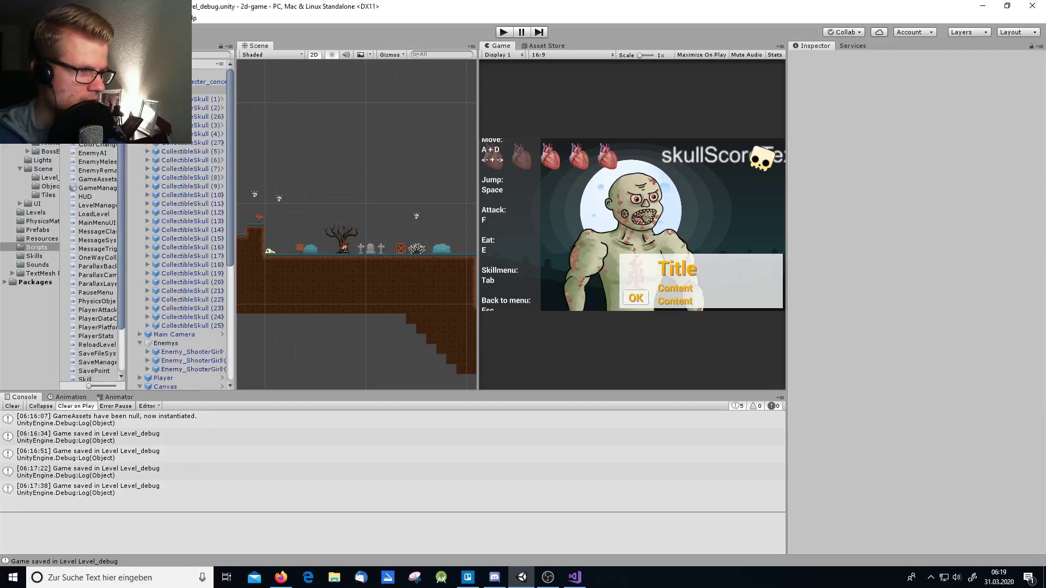
pyautogui.click(207, 98)
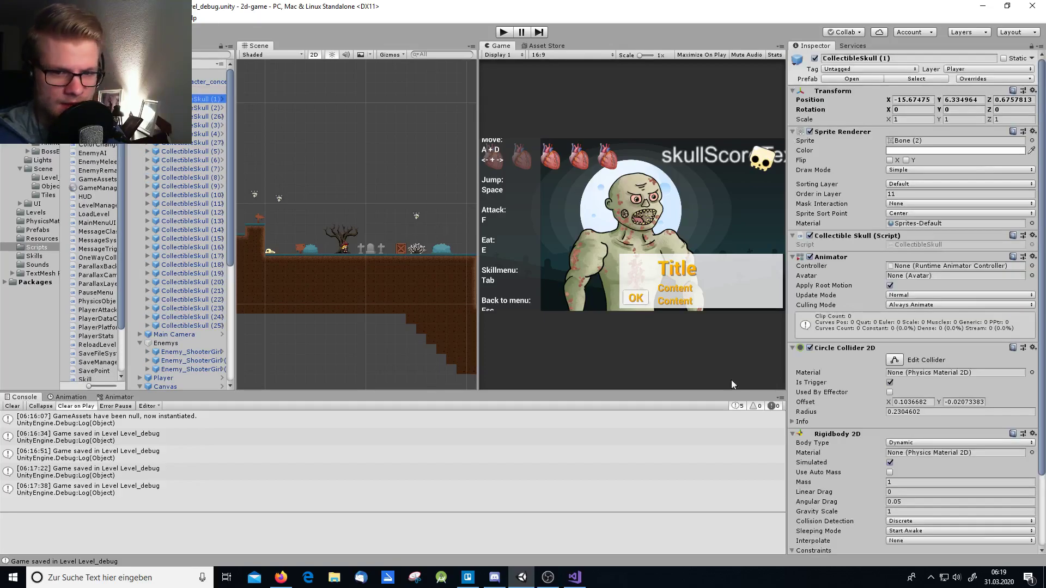
pyautogui.scroll(-3, 815, 474)
pyautogui.scroll(3, 817, 473)
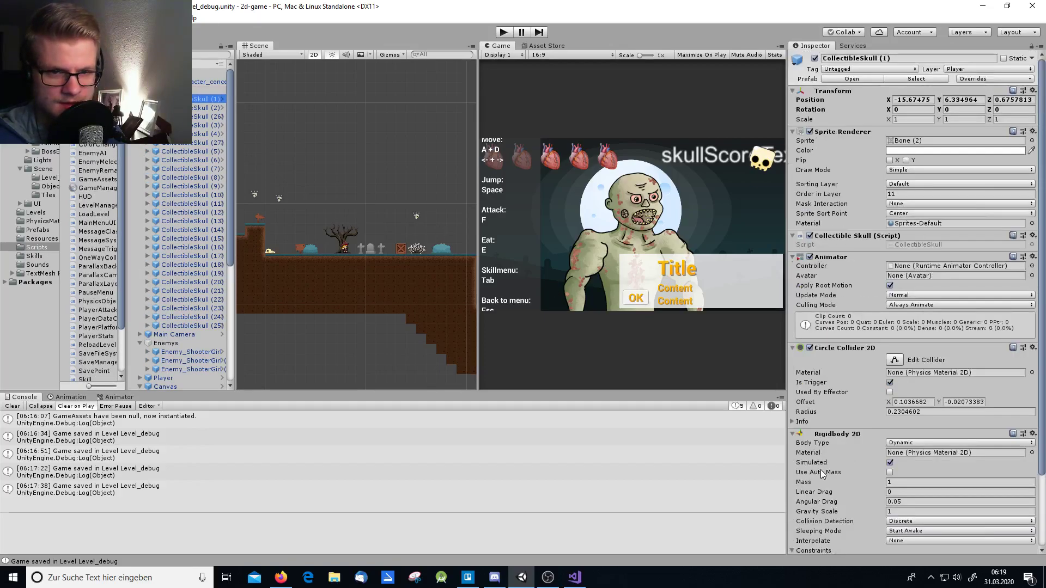
pyautogui.scroll(-3, 822, 474)
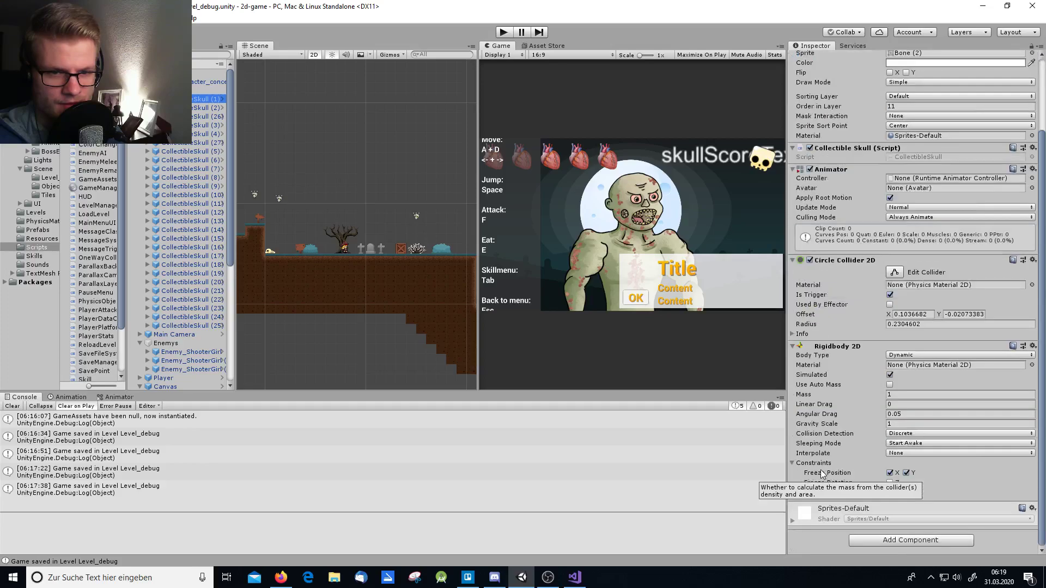
pyautogui.scroll(3, 823, 473)
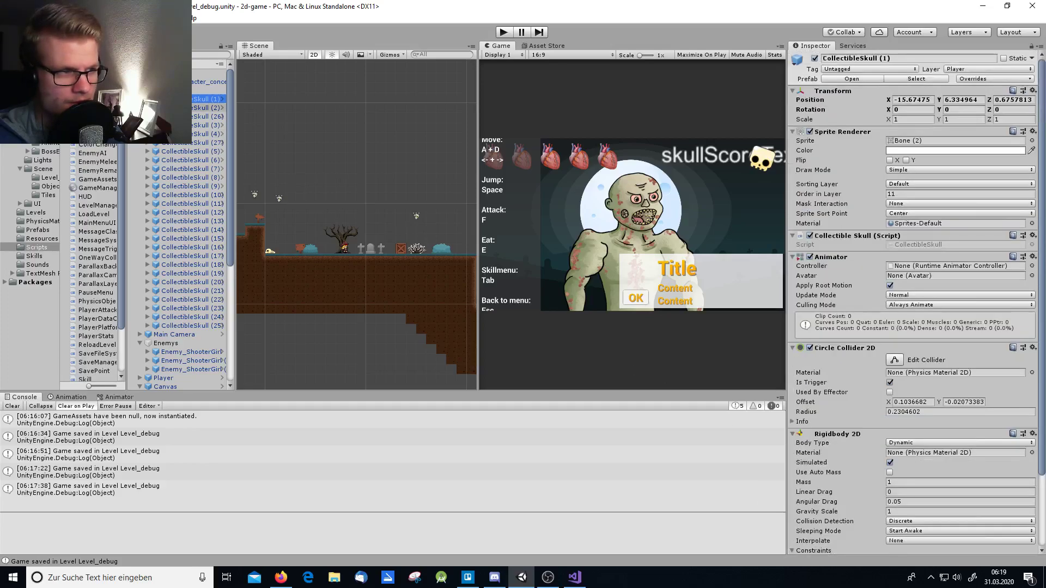
pyautogui.hotkey('ctrl', 'z')
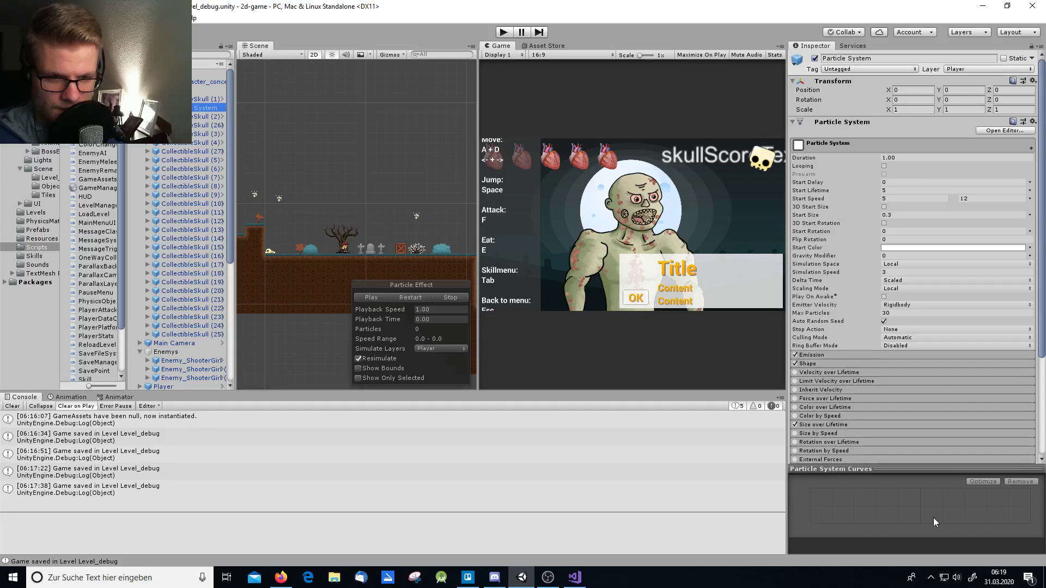
# Step: Expand and collapse the Collision module, then expand the Triggers module
pyautogui.scroll(-4, 855, 430)
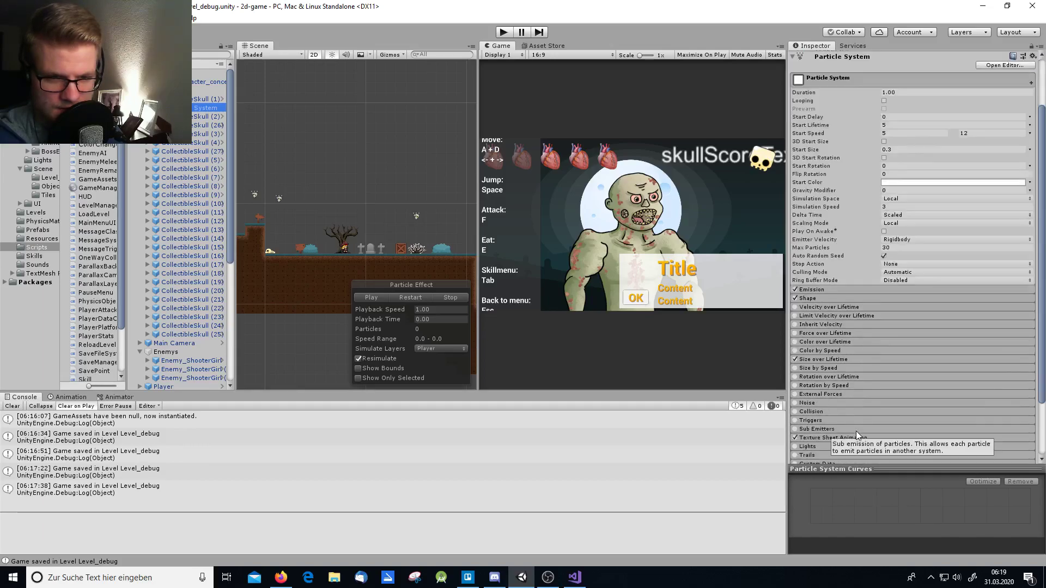
pyautogui.click(829, 411)
pyautogui.scroll(-3, 867, 419)
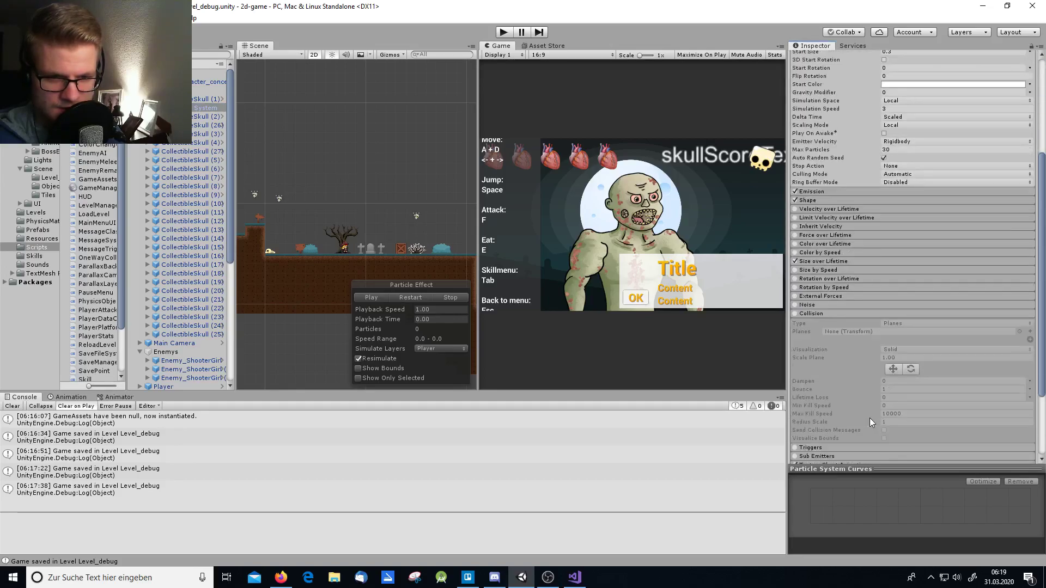
pyautogui.scroll(-2, 869, 420)
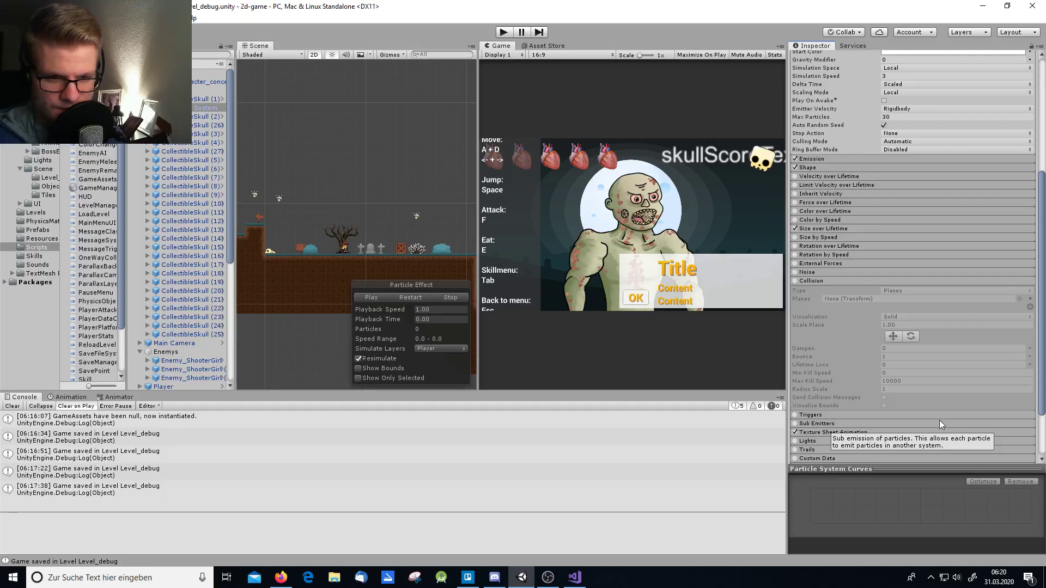
pyautogui.click(835, 282)
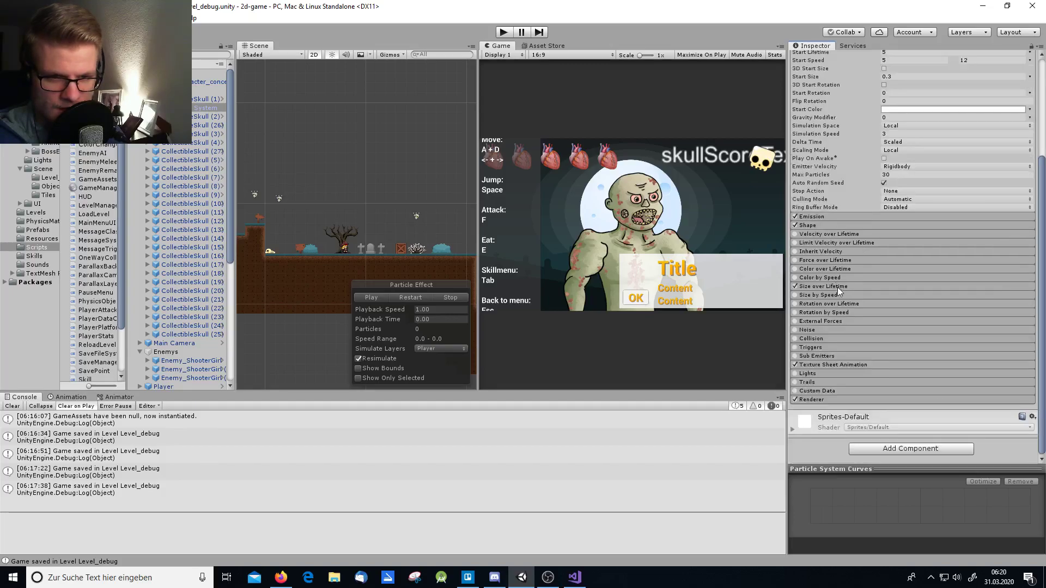
pyautogui.click(839, 347)
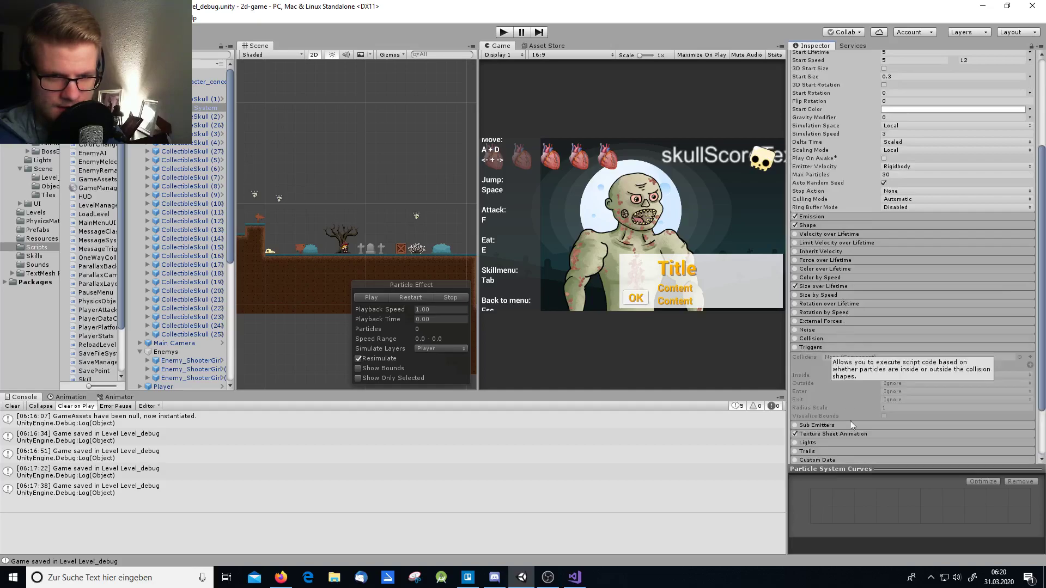
# Step: Browse the Add Component list and close it without adding anything
pyautogui.scroll(-3, 857, 384)
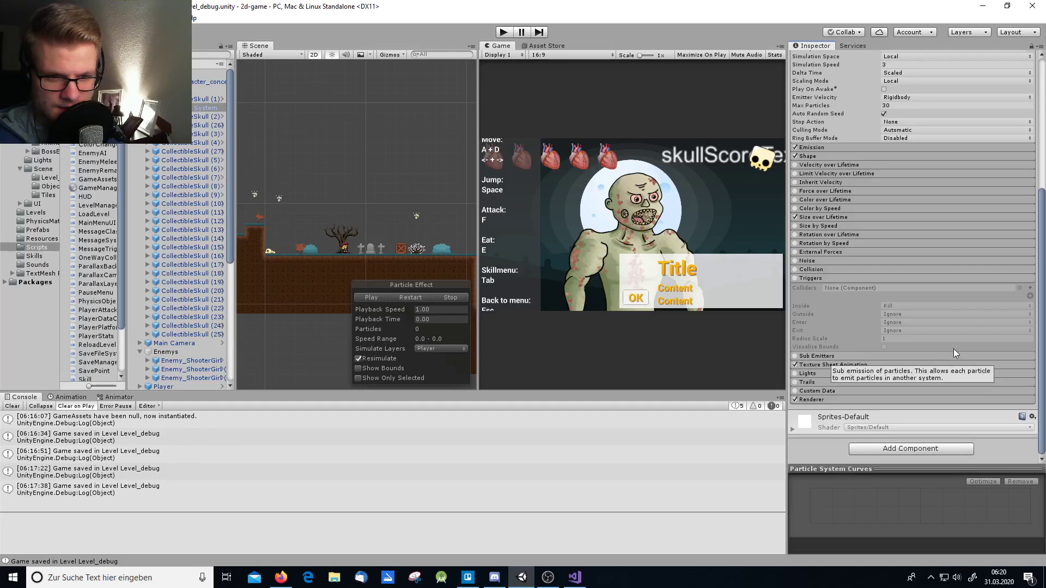
pyautogui.scroll(9, 881, 381)
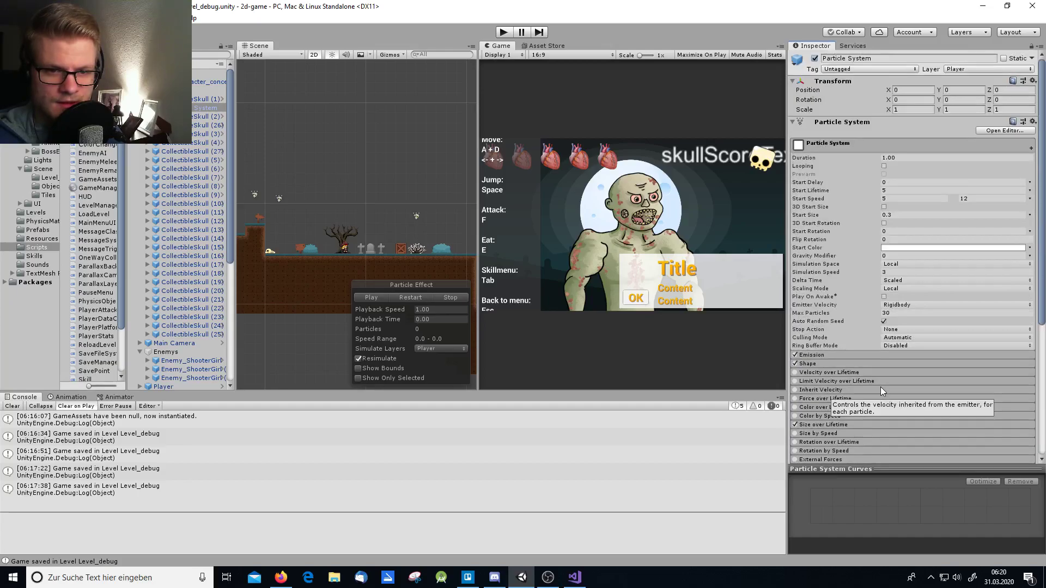
pyautogui.scroll(-6, 880, 387)
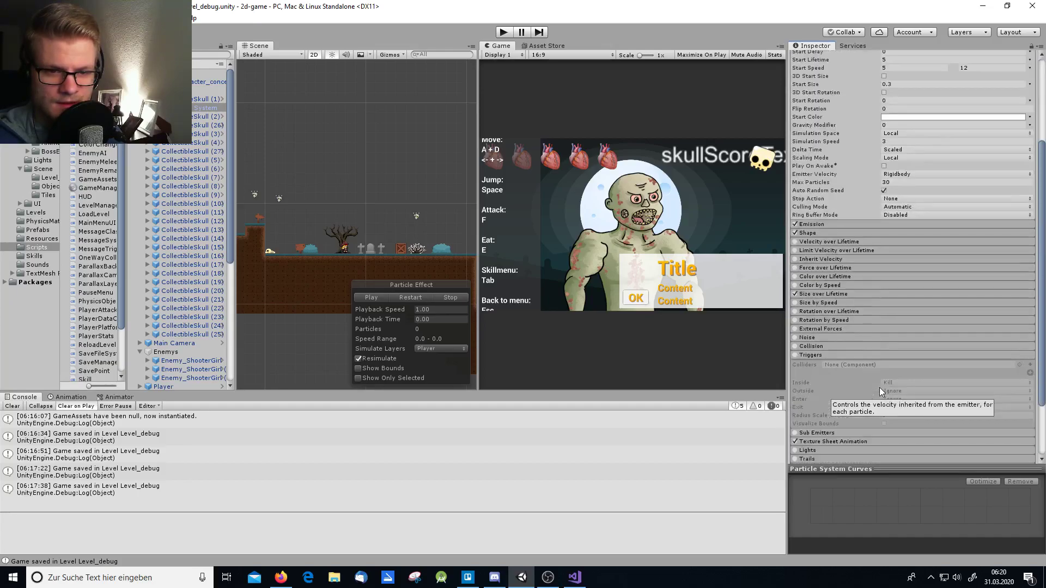
pyautogui.scroll(-4, 879, 387)
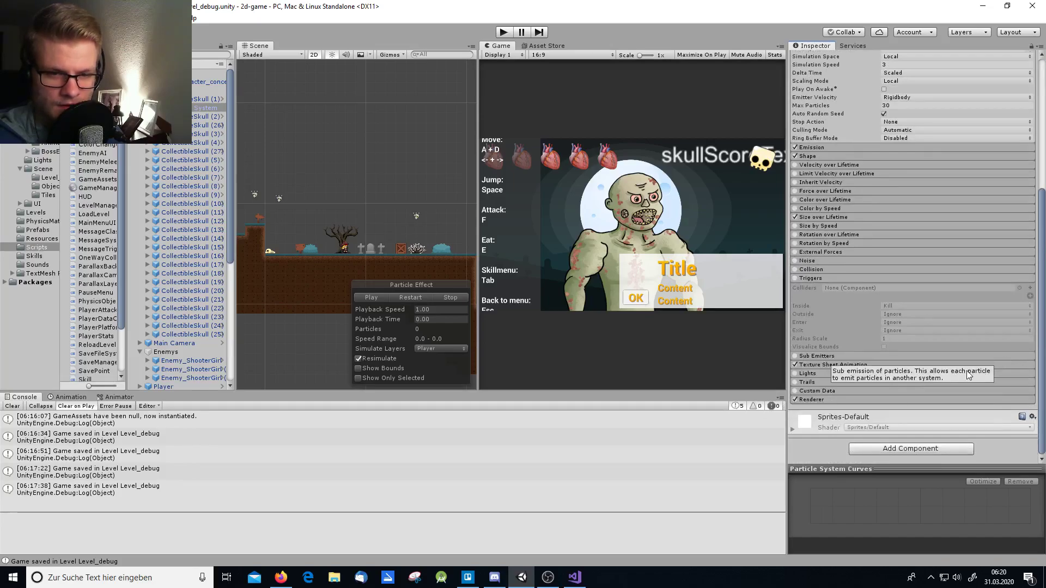
pyautogui.click(924, 449)
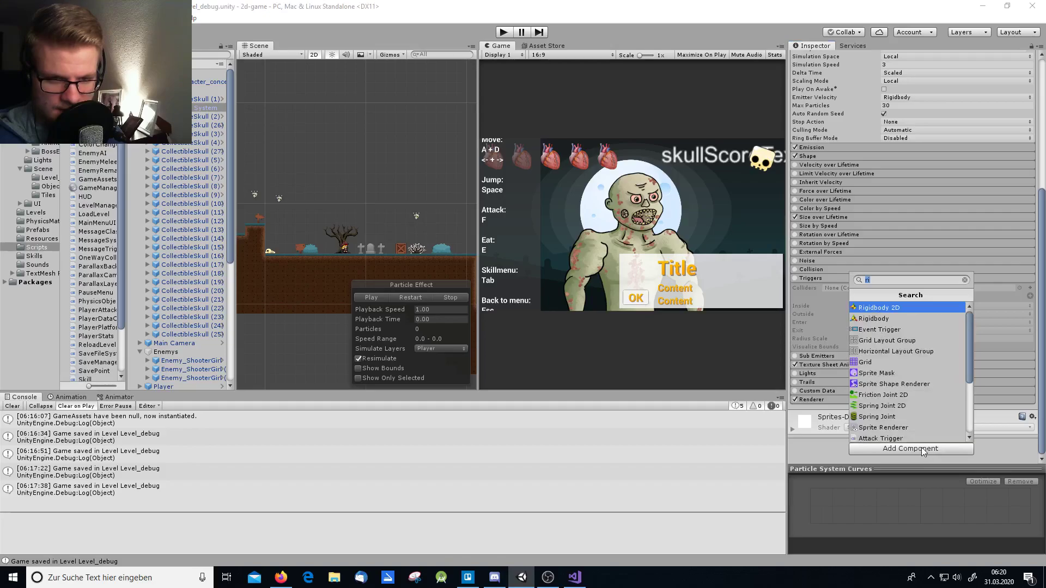
pyautogui.click(965, 280)
pyautogui.click(1000, 455)
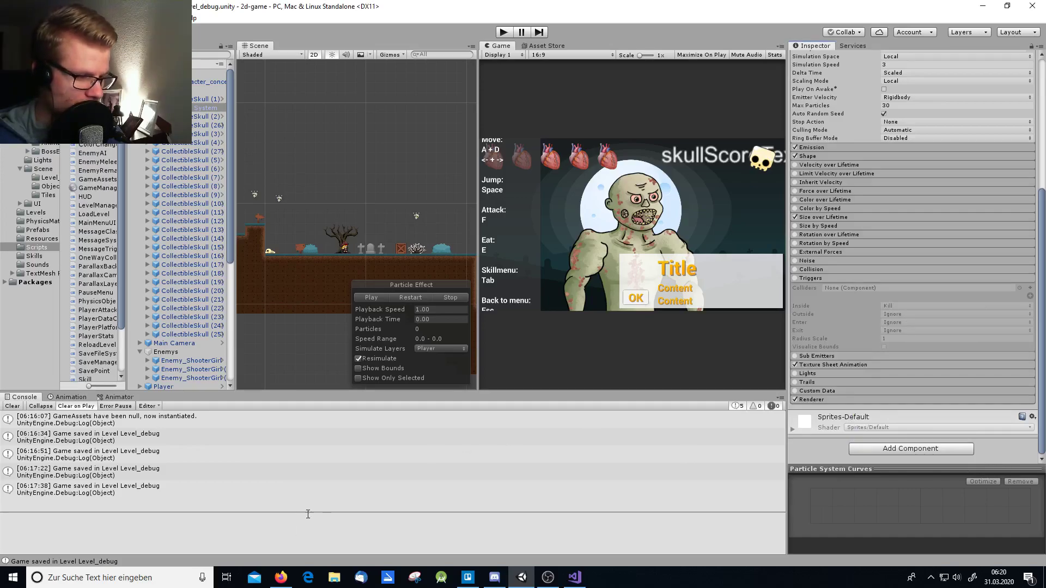
# Step: In Firefox's Google tab, search for 'unity particelscollision script'
pyautogui.click(280, 578)
pyautogui.hotkey('alt', 'Left')
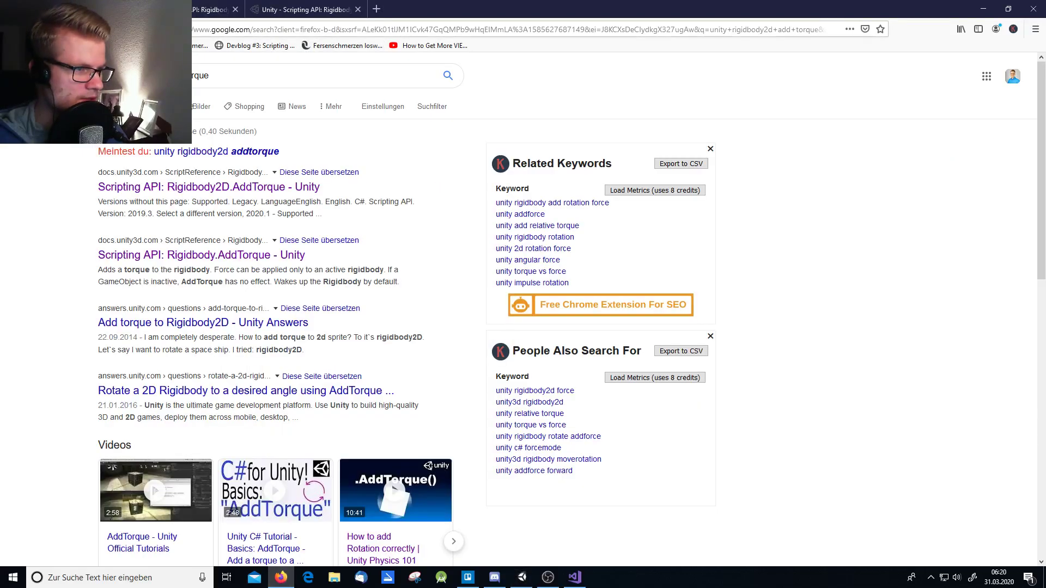
pyautogui.click(258, 80)
pyautogui.hotkey('ctrl', 'a')
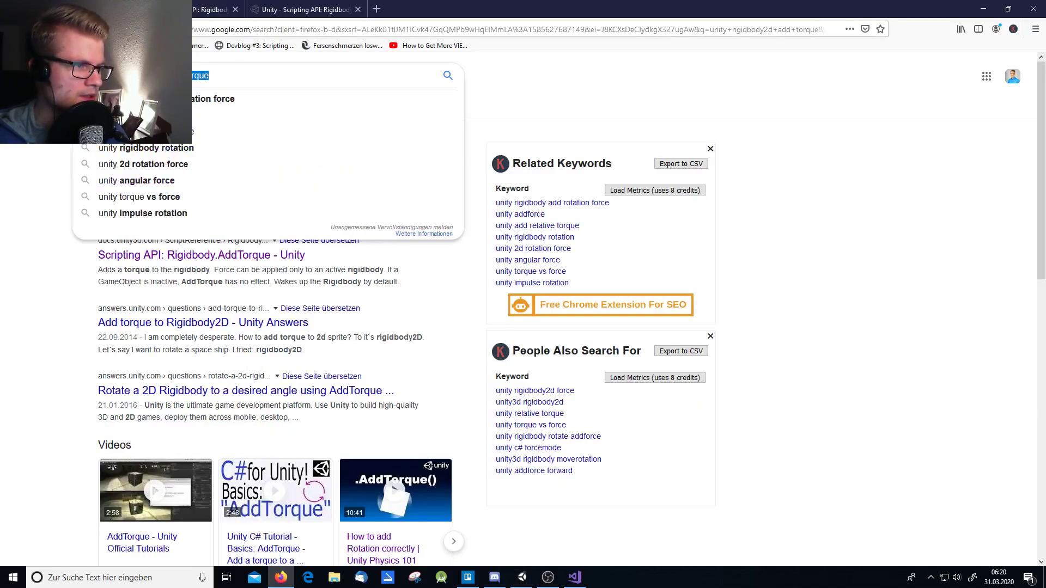
pyautogui.write('unity partic')
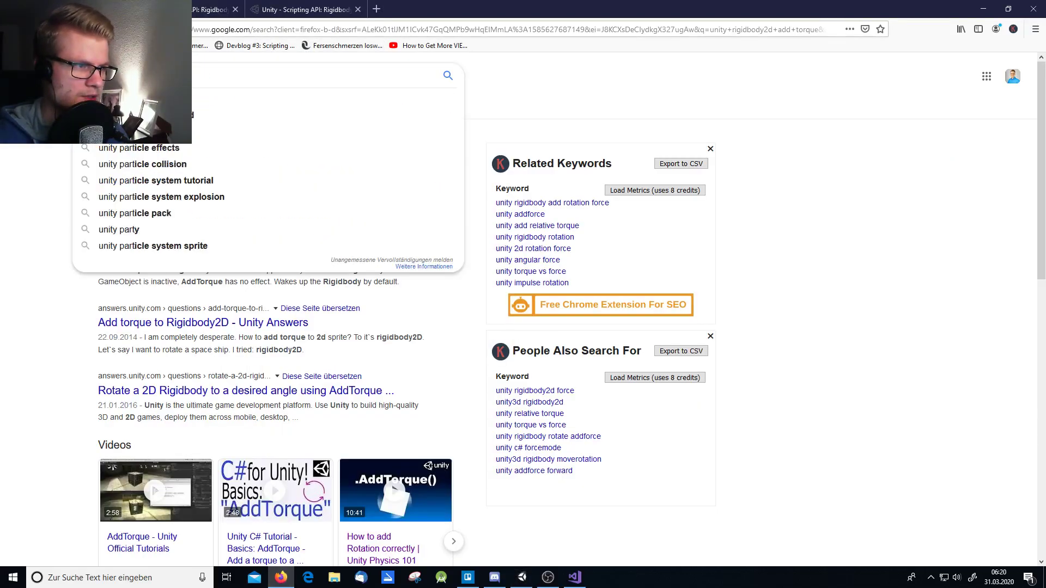
pyautogui.write('el')
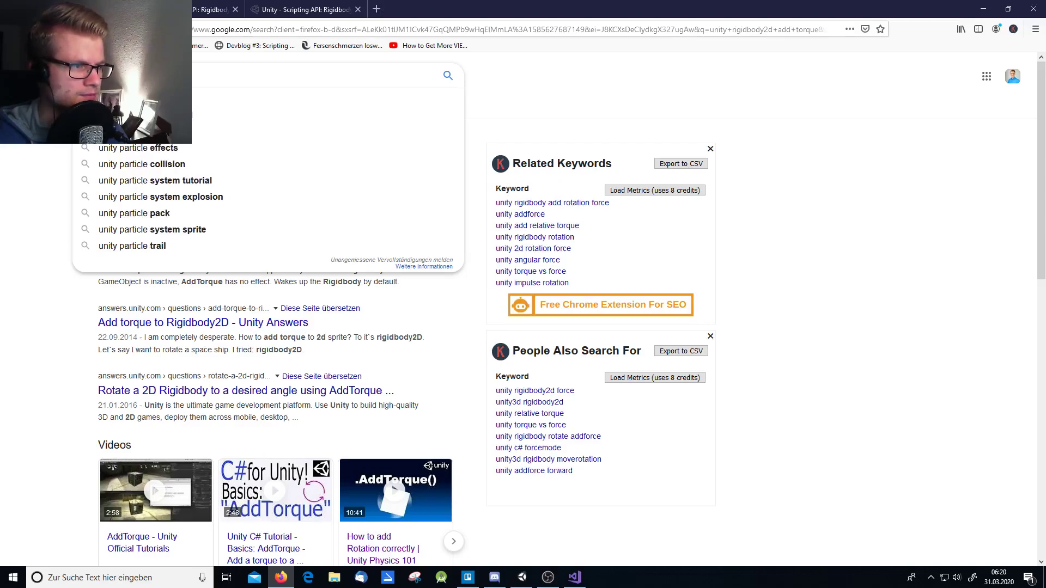
pyautogui.write('s')
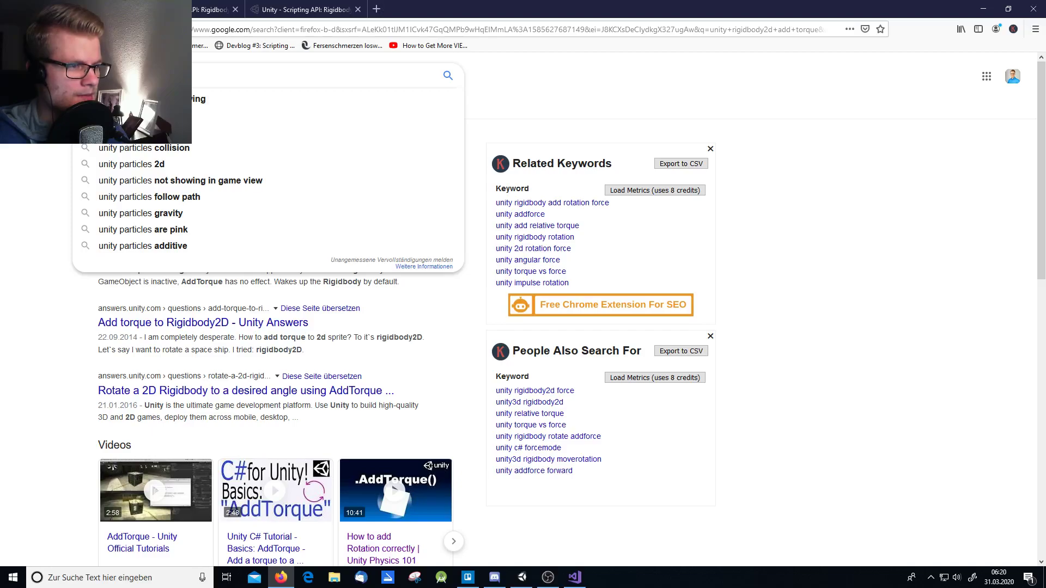
pyautogui.write('c')
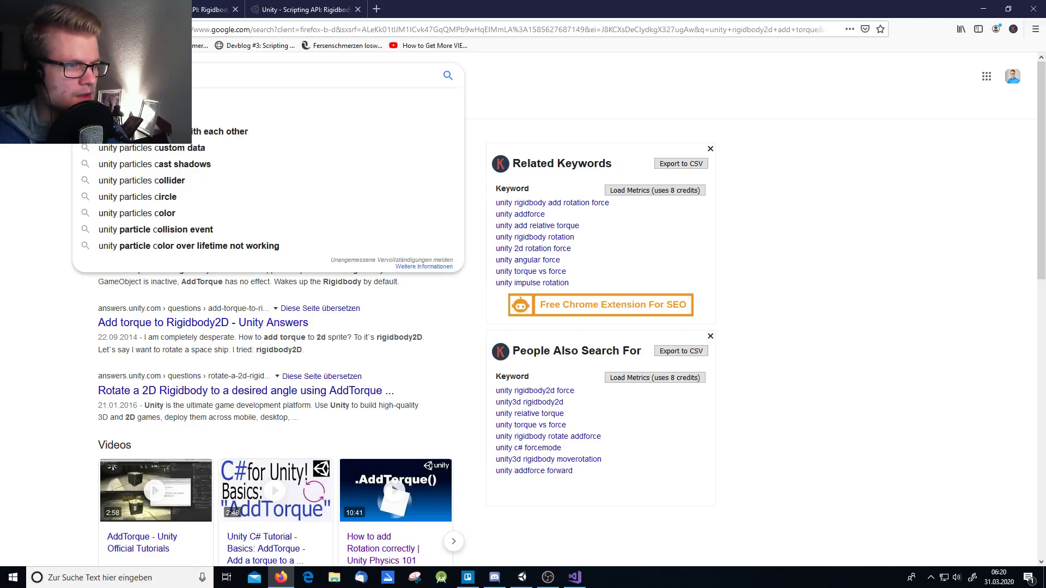
pyautogui.write('olli')
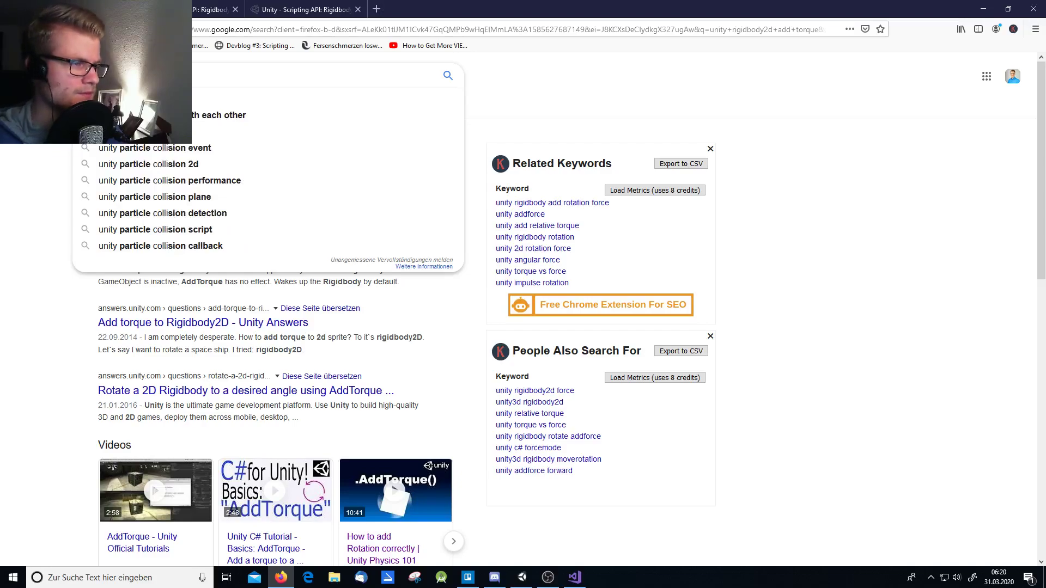
pyautogui.write('sion')
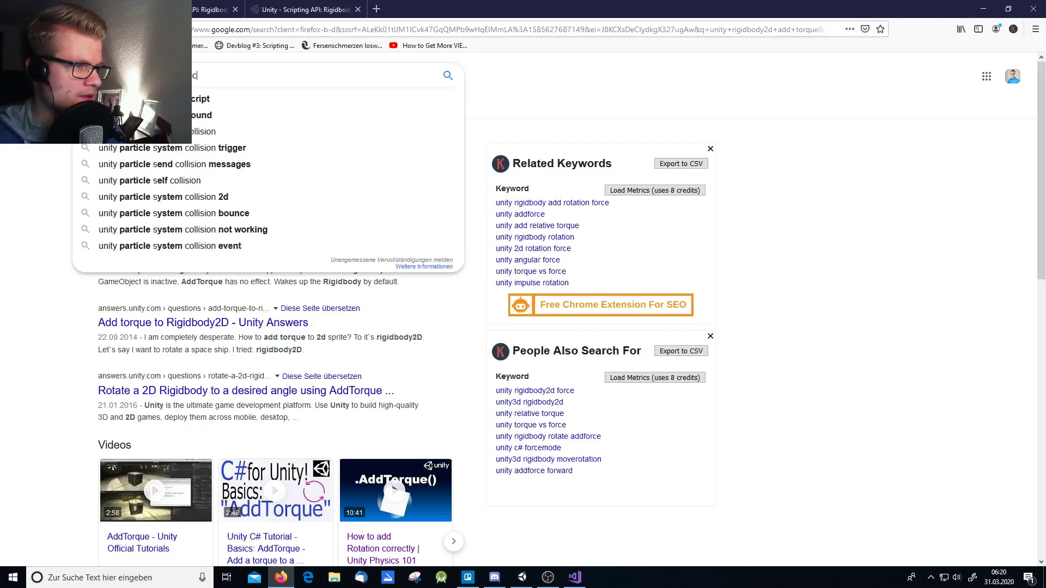
pyautogui.write(' scr')
pyautogui.write('ipt')
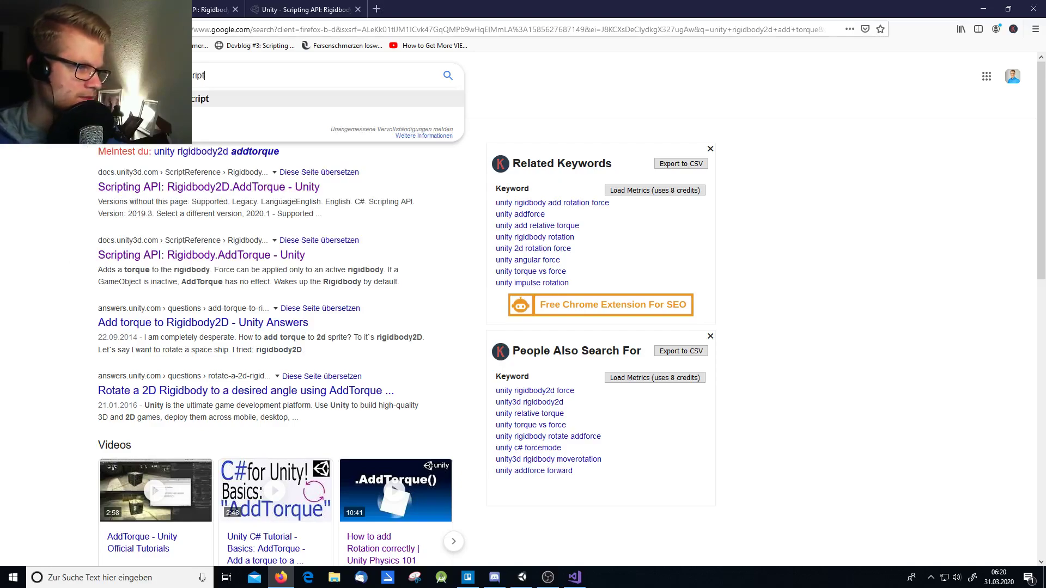
pyautogui.press('Return')
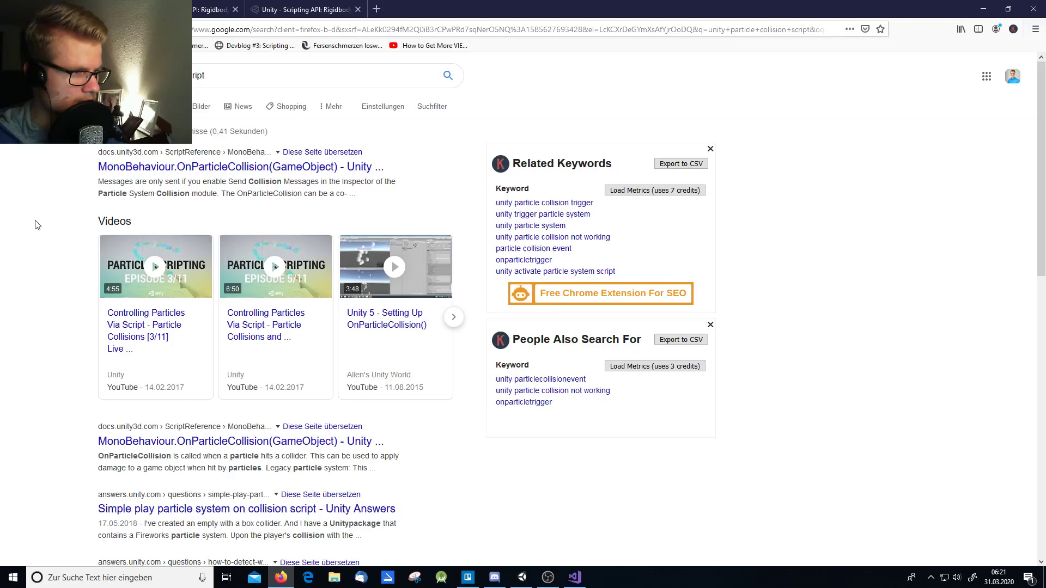
# Step: Open the MonoBehaviour.OnParticleCollision docs result, keeping another copy in a background tab
pyautogui.middleClick(214, 174)
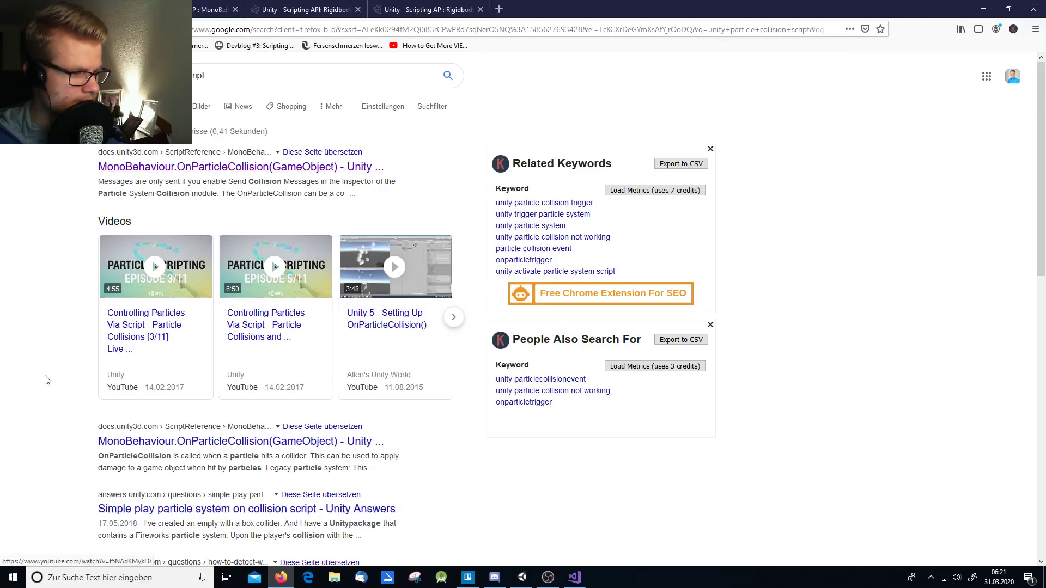
pyautogui.scroll(-4, 47, 384)
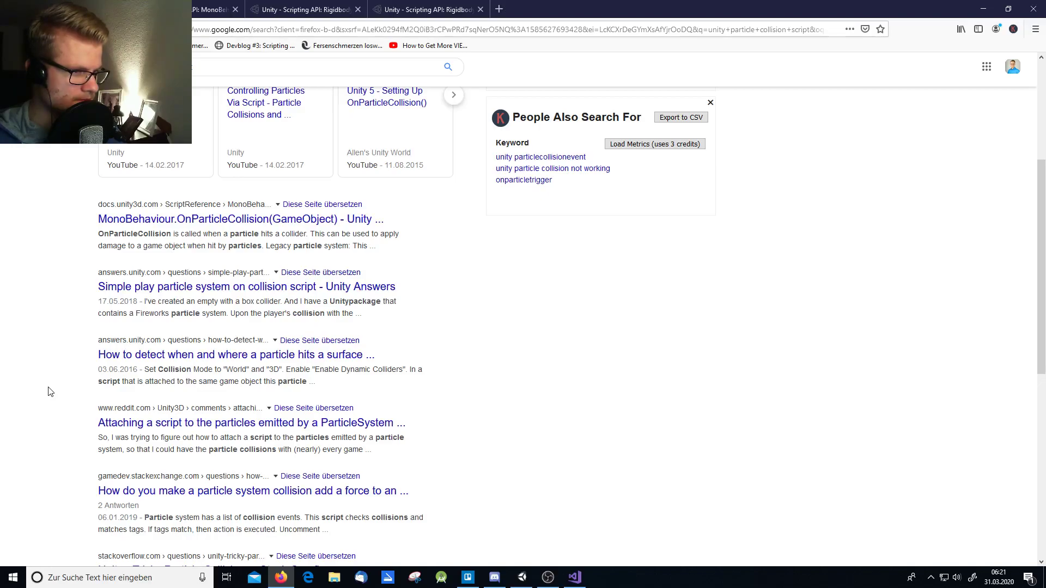
pyautogui.click(257, 220)
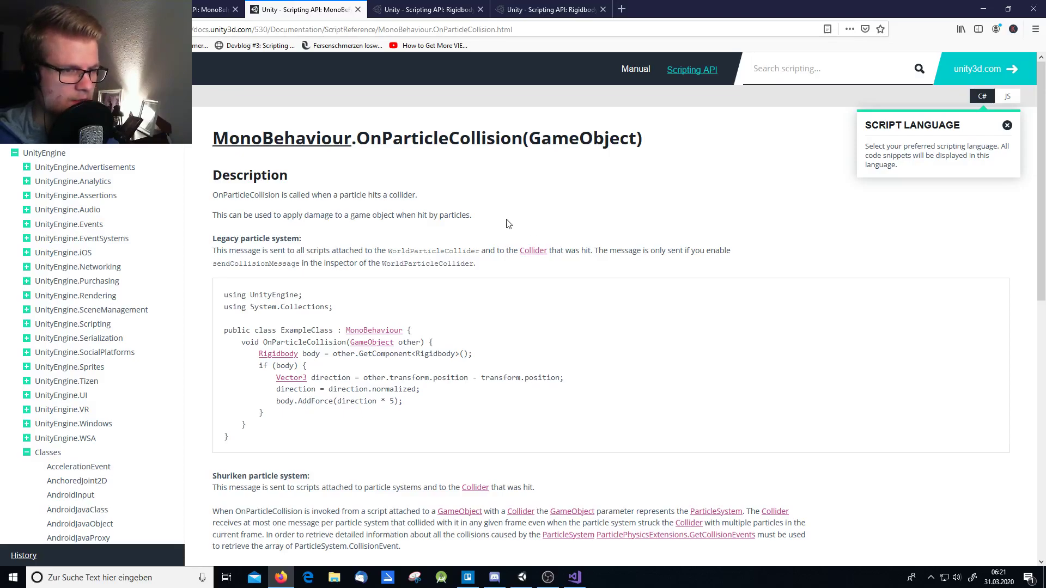
# Step: Read the 5.3 page, highlighting sendCollisionMessage and WorldParticleCollider, and scroll through both code examples
pyautogui.scroll(-2, 506, 223)
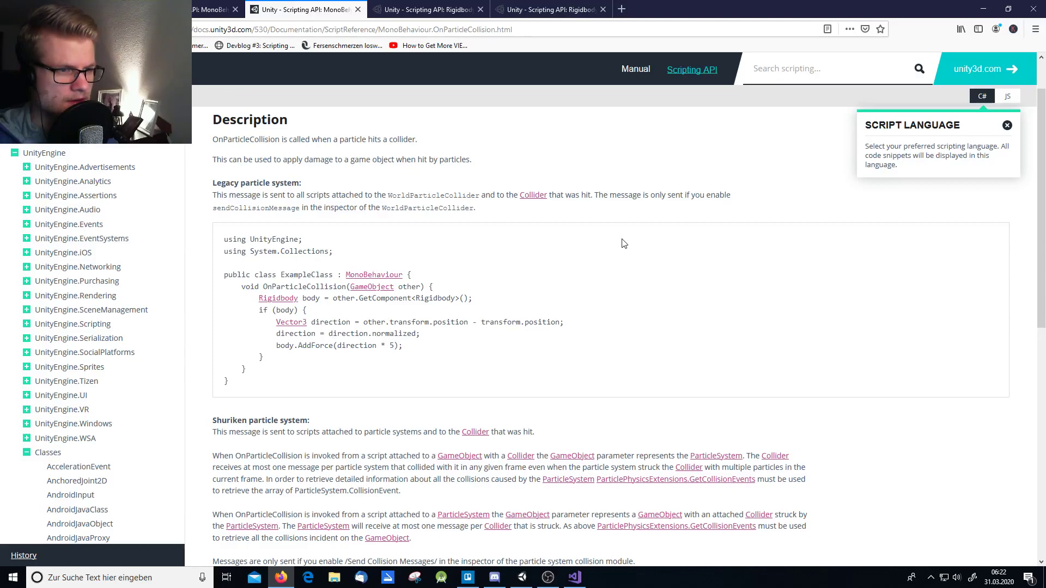
pyautogui.doubleClick(257, 208)
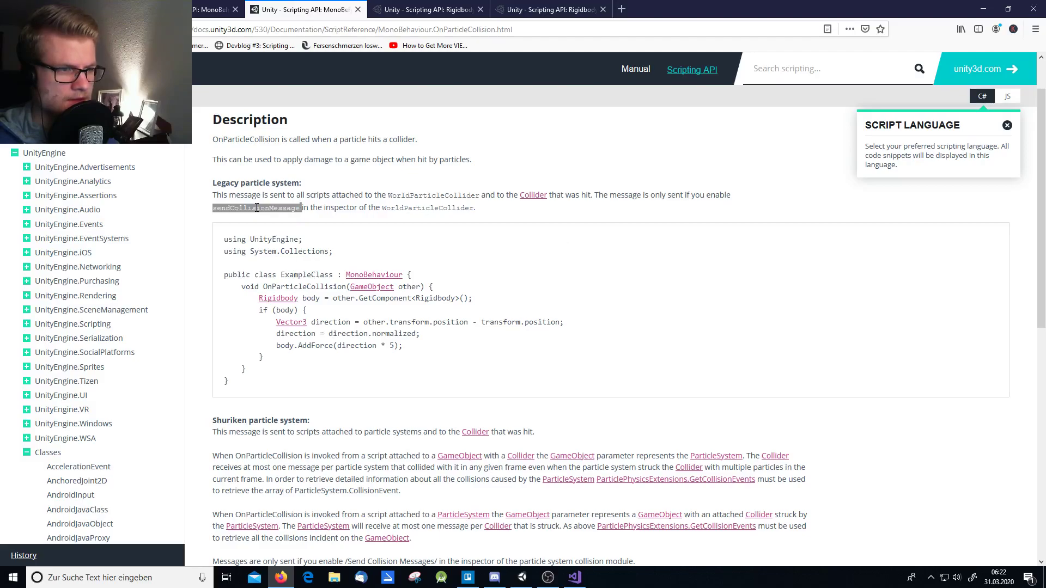
pyautogui.click(423, 210)
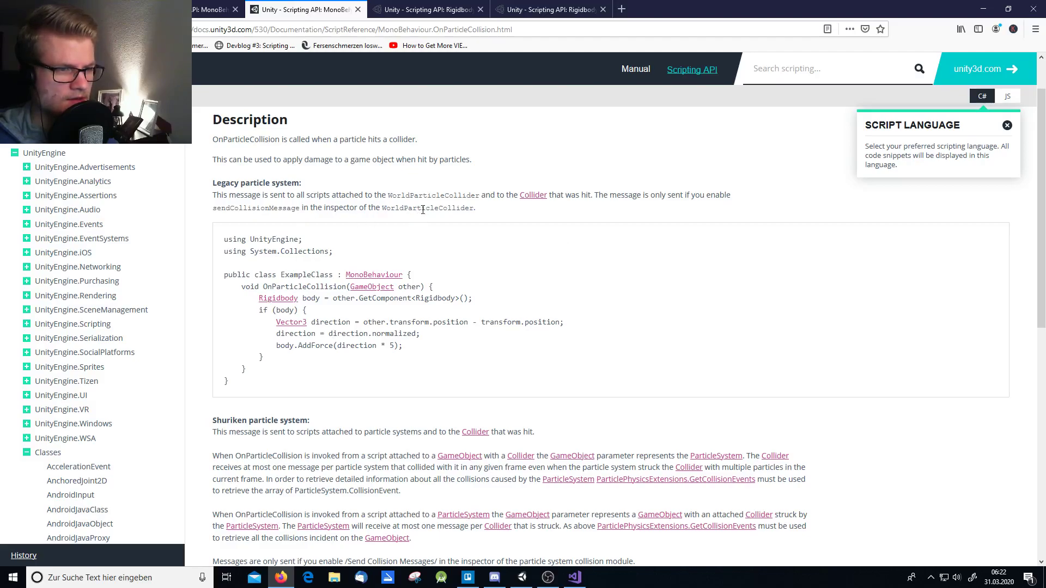
pyautogui.doubleClick(423, 209)
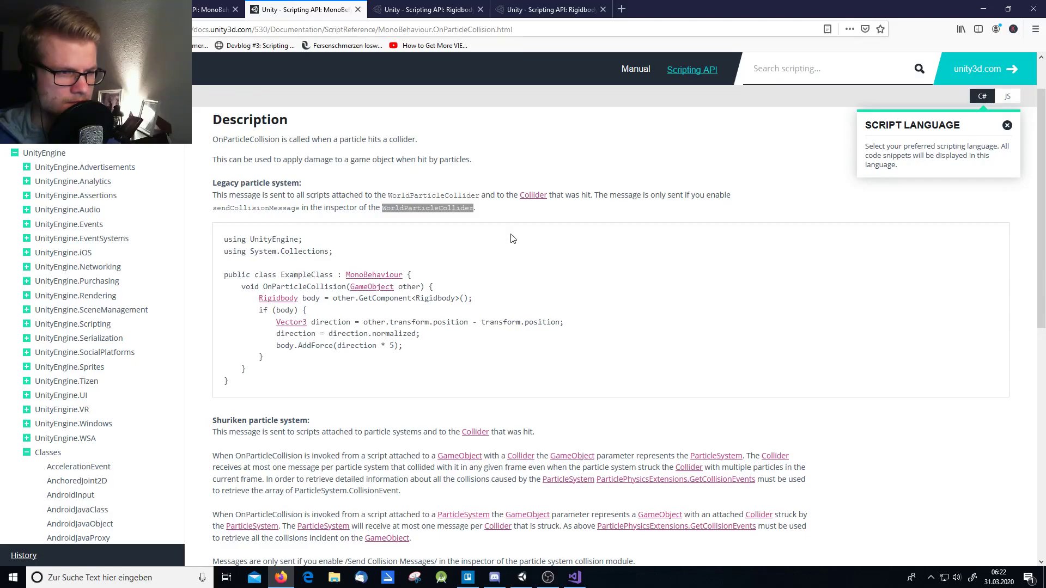
pyautogui.scroll(-6, 512, 238)
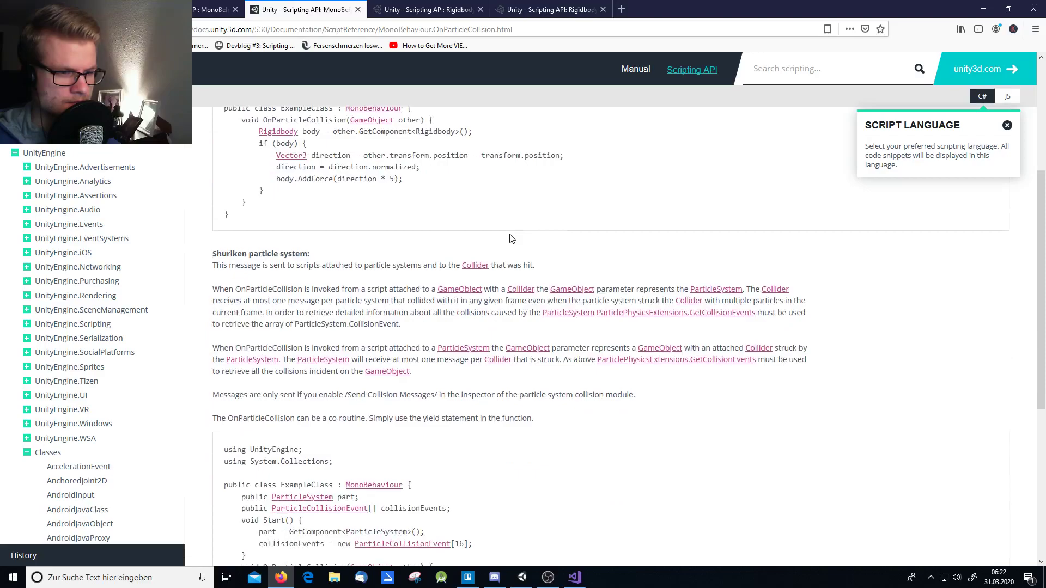
pyautogui.scroll(7, 702, 324)
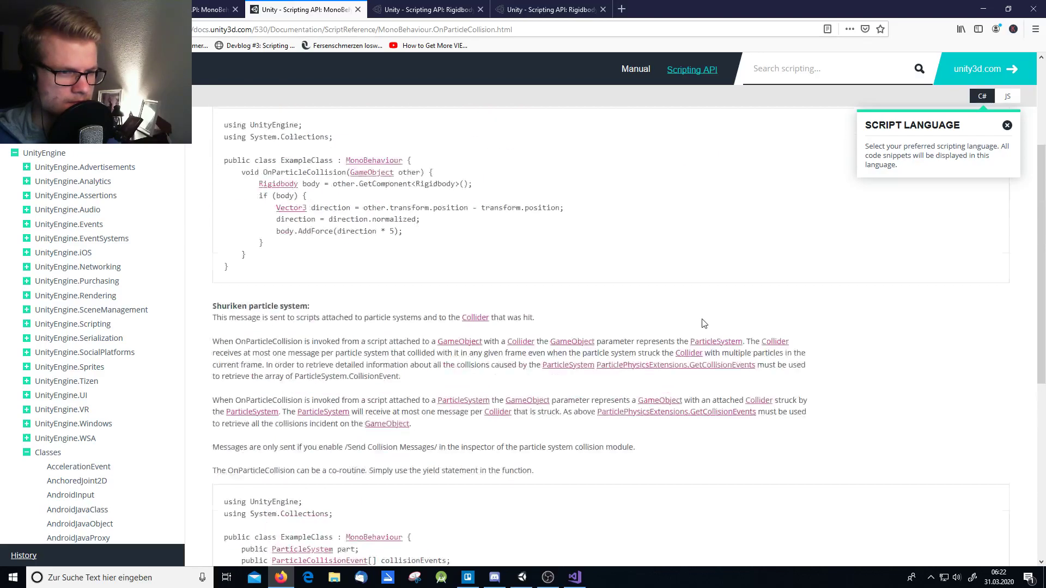
pyautogui.scroll(-7, 703, 324)
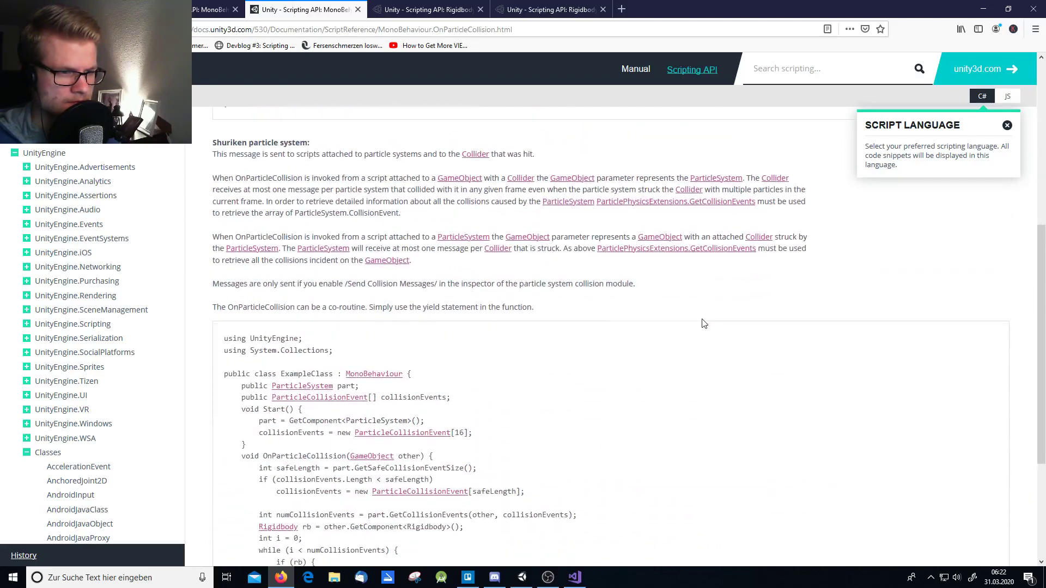
pyautogui.scroll(-3, 702, 324)
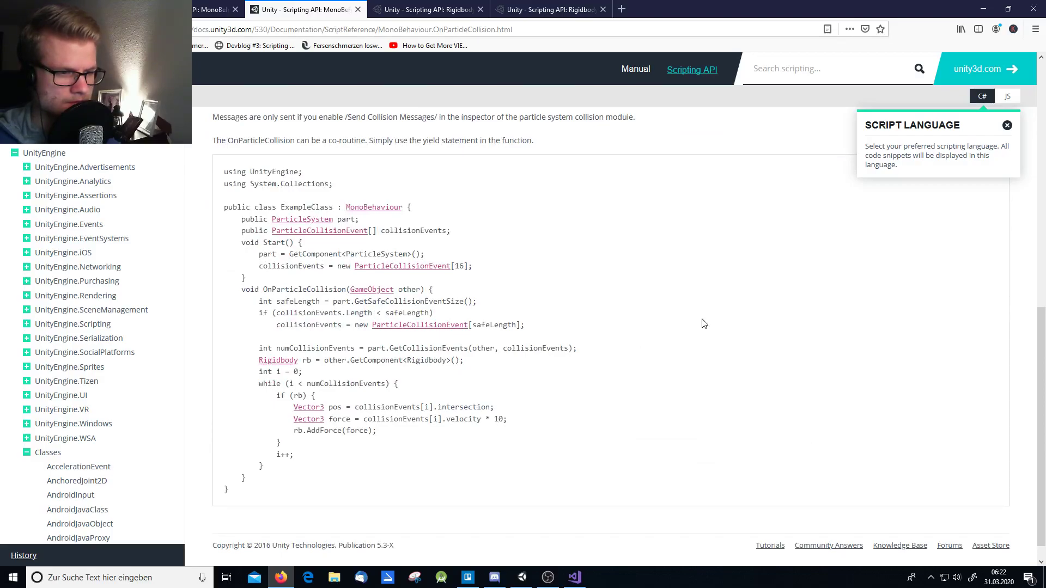
pyautogui.scroll(-1, 702, 323)
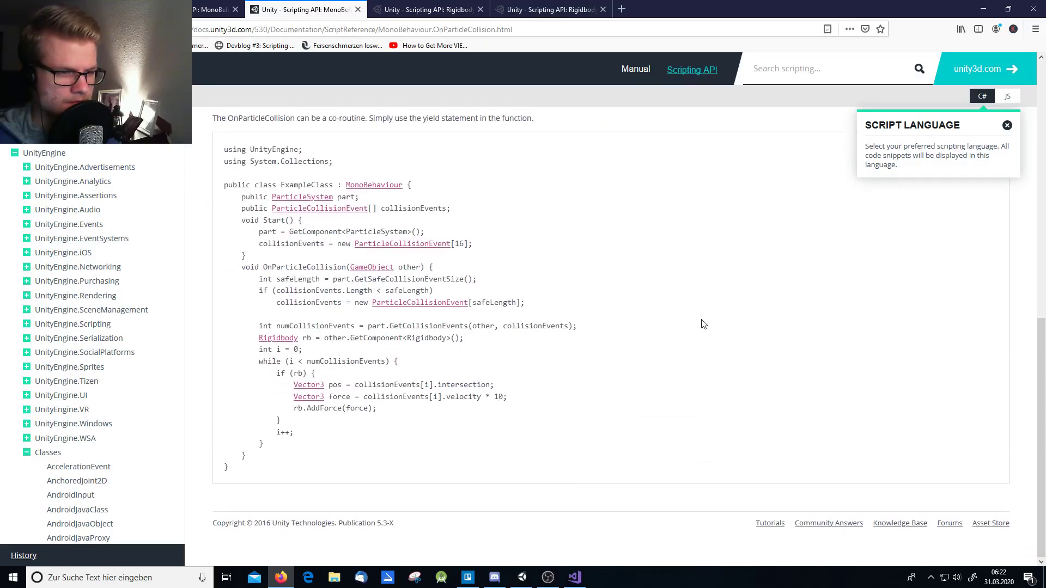
pyautogui.scroll(10, 702, 324)
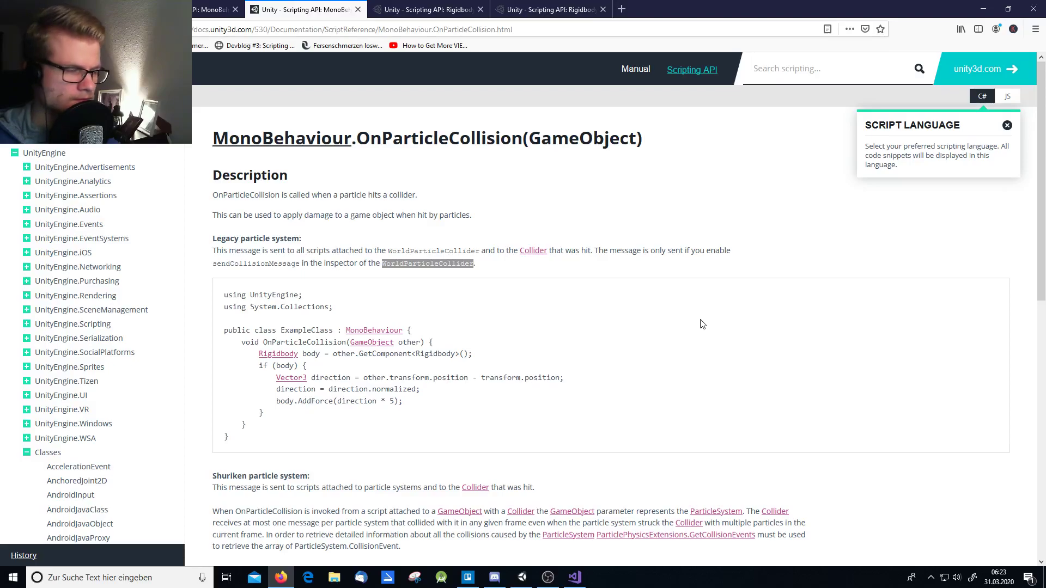
# Step: Close the outdated docs tabs and open the current OnParticleCollision result from Google
pyautogui.click(9, 29)
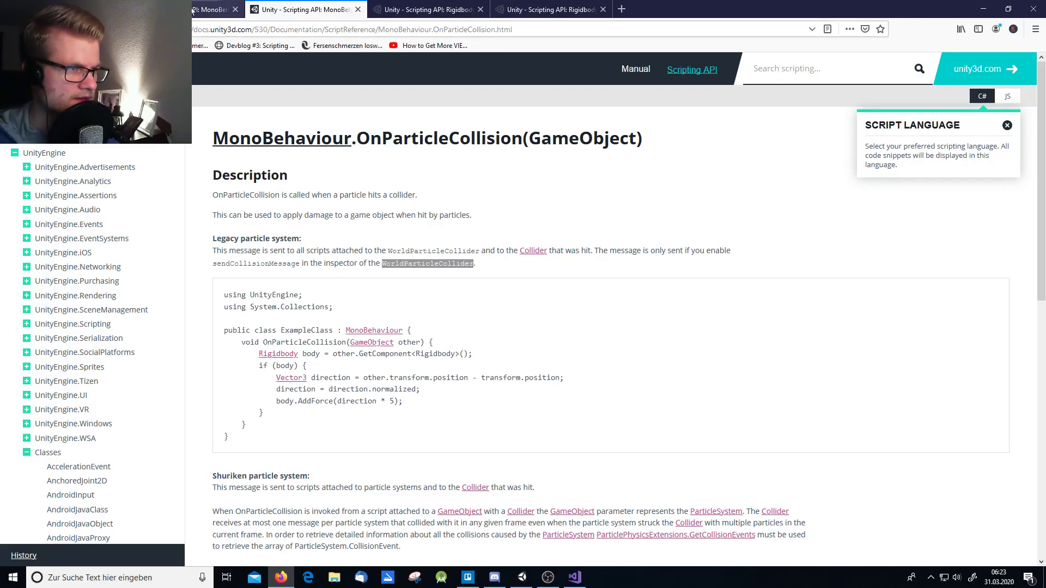
pyautogui.hotkey('alt', 'Left')
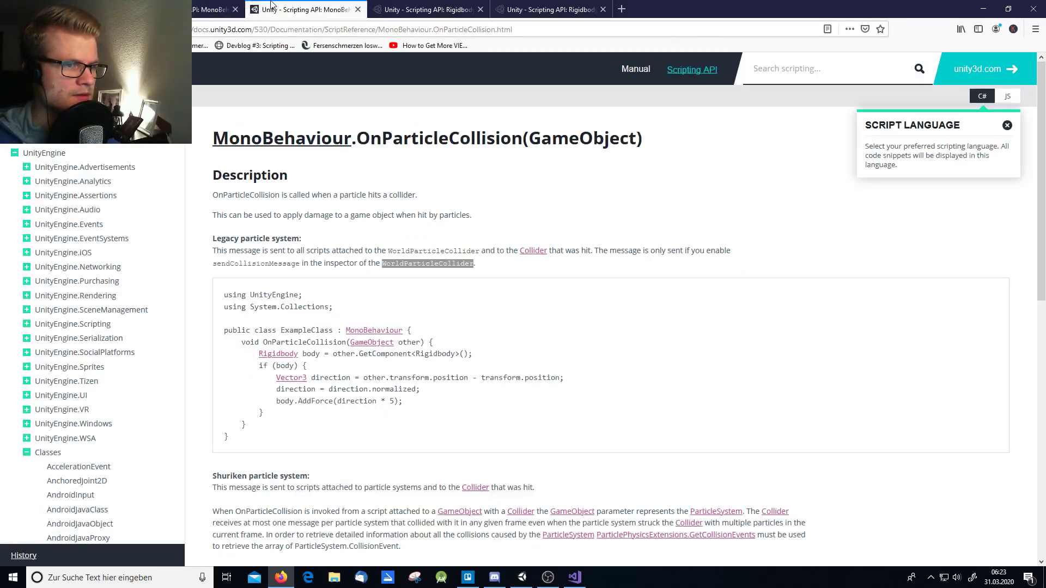
pyautogui.hotkey('alt', 'Right')
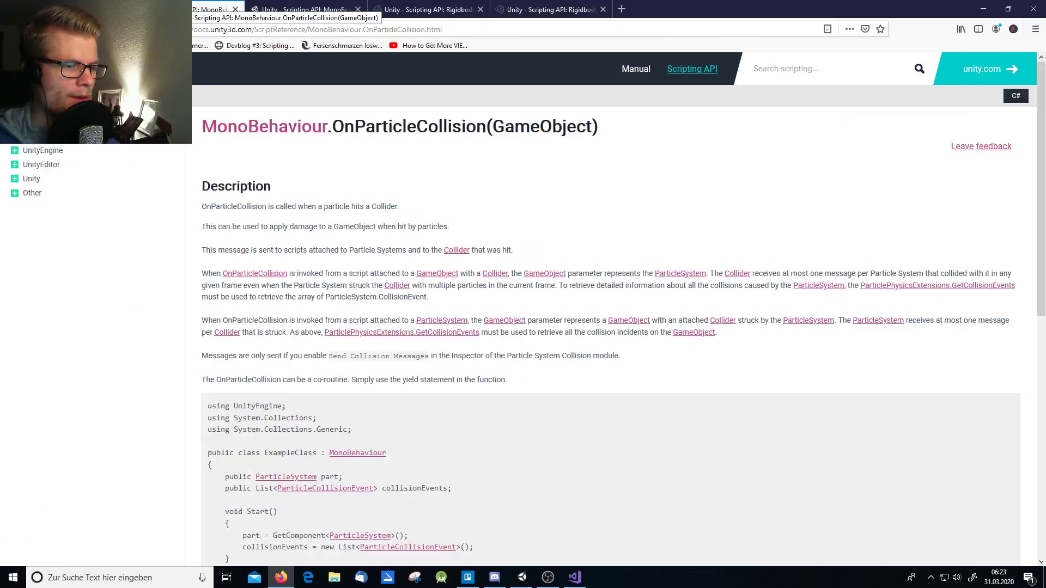
pyautogui.click(235, 9)
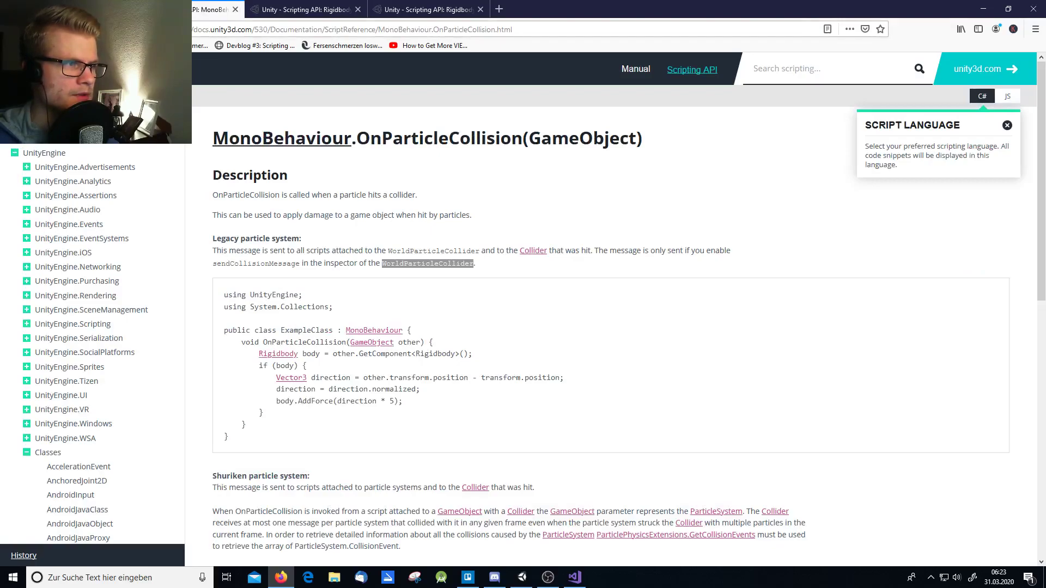
pyautogui.click(235, 9)
pyautogui.click(236, 9)
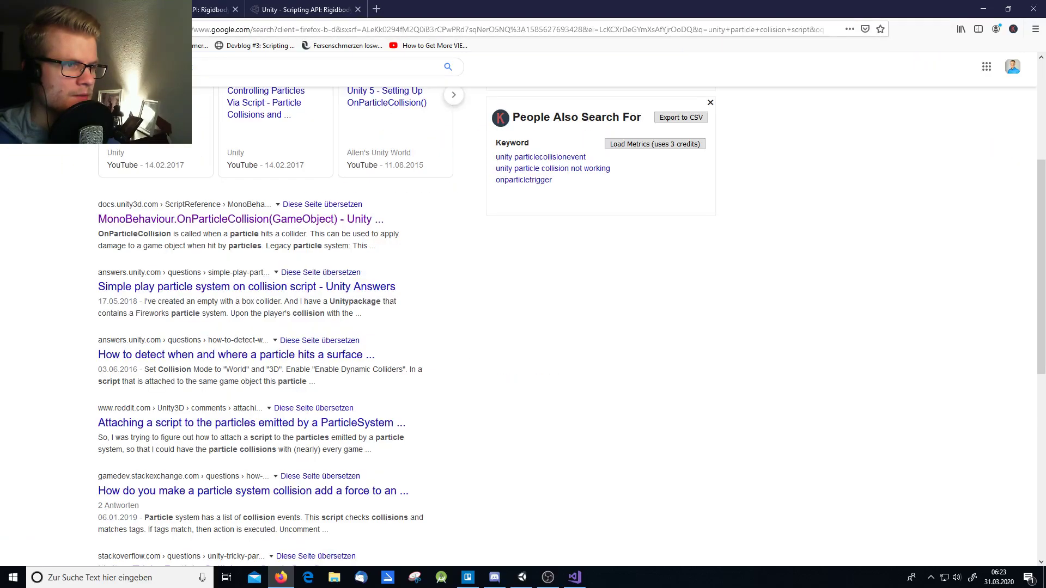
pyautogui.scroll(4, 265, 163)
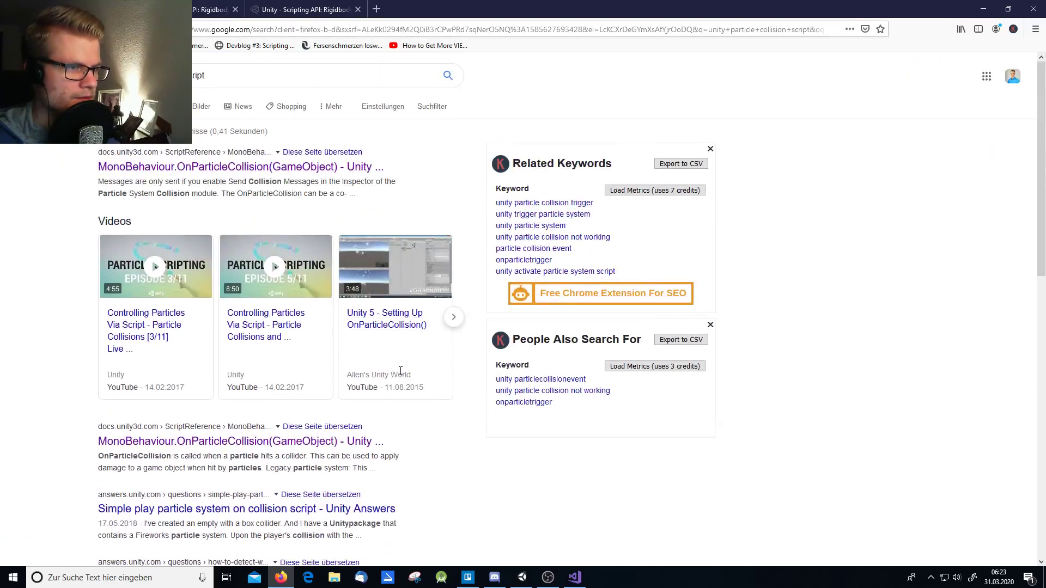
pyautogui.click(266, 166)
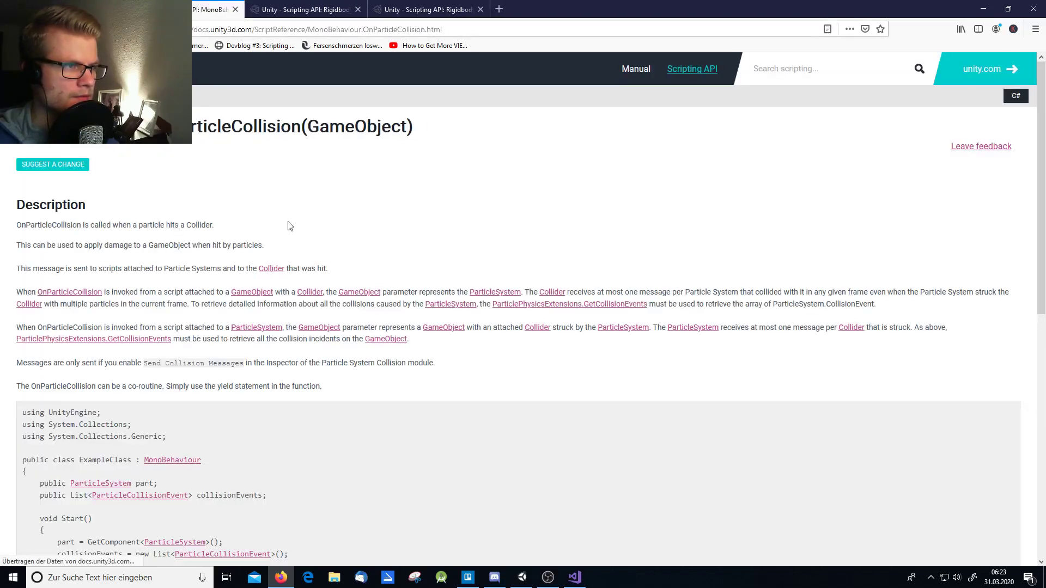
# Step: Scroll through the current OnParticleCollision code sample, then return to the Unity editor
pyautogui.scroll(-2, 358, 264)
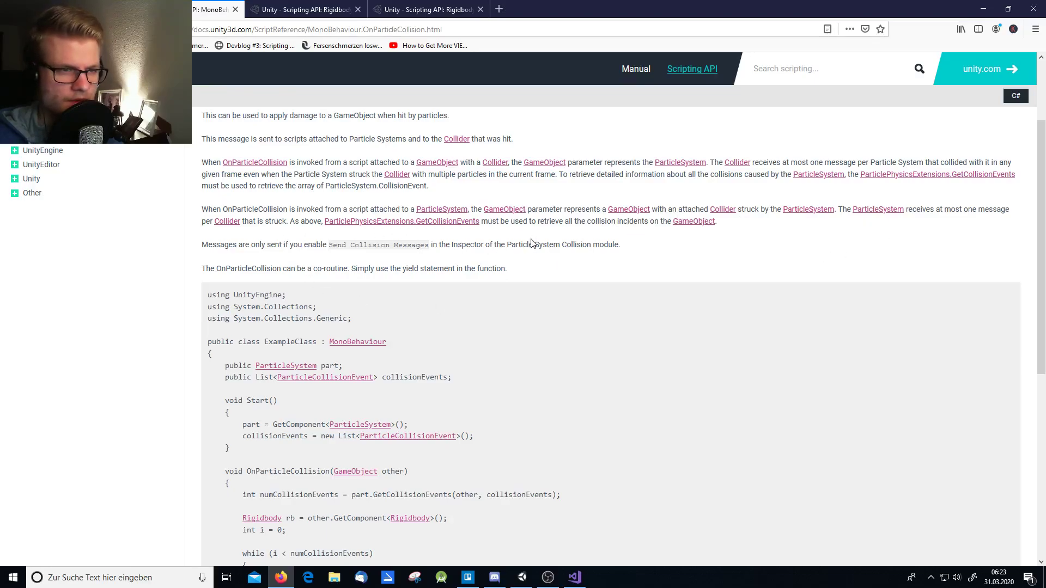
pyautogui.scroll(-5, 595, 492)
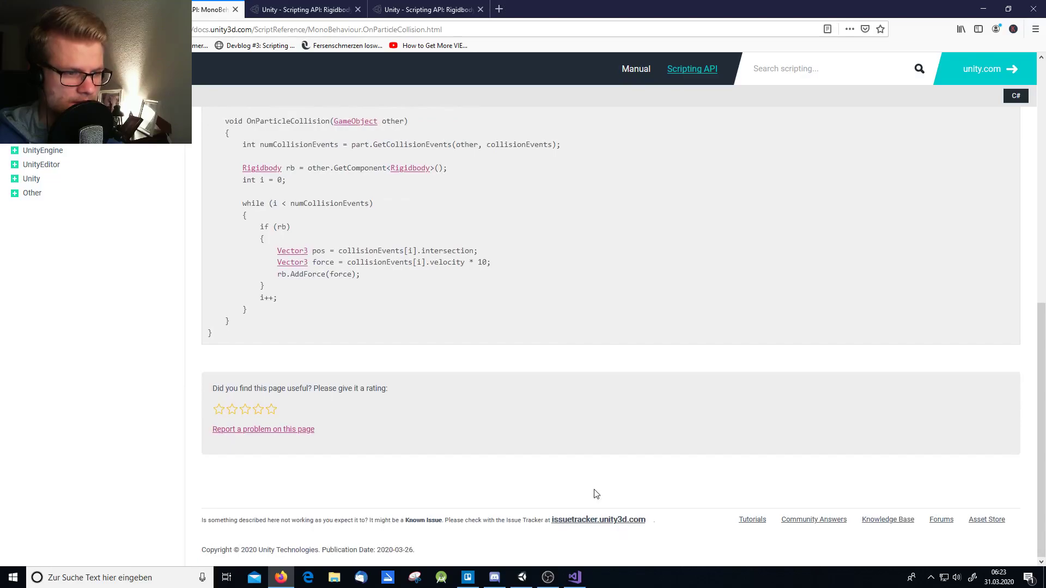
pyautogui.scroll(3, 595, 493)
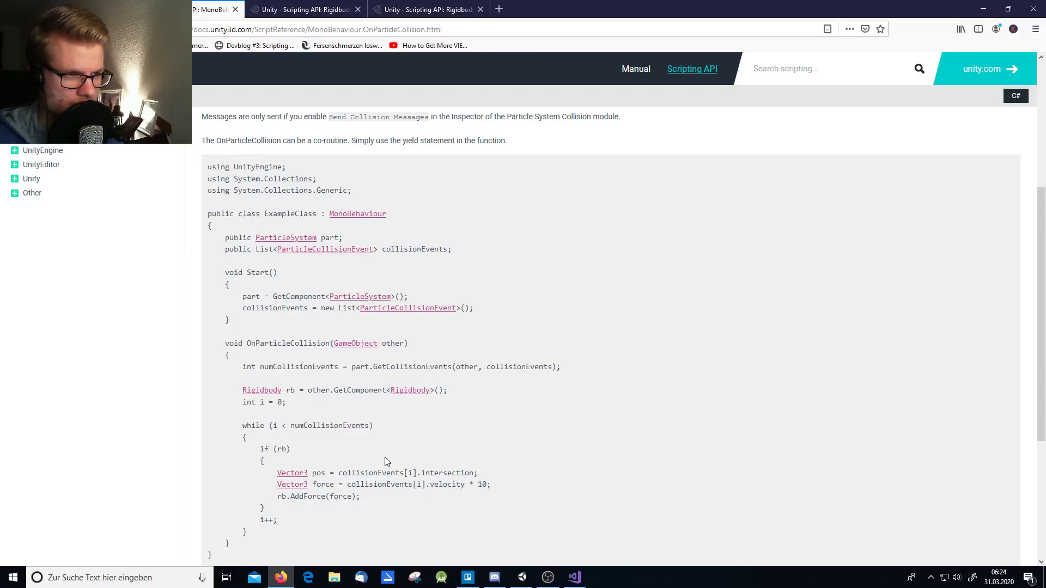
pyautogui.scroll(4, 385, 461)
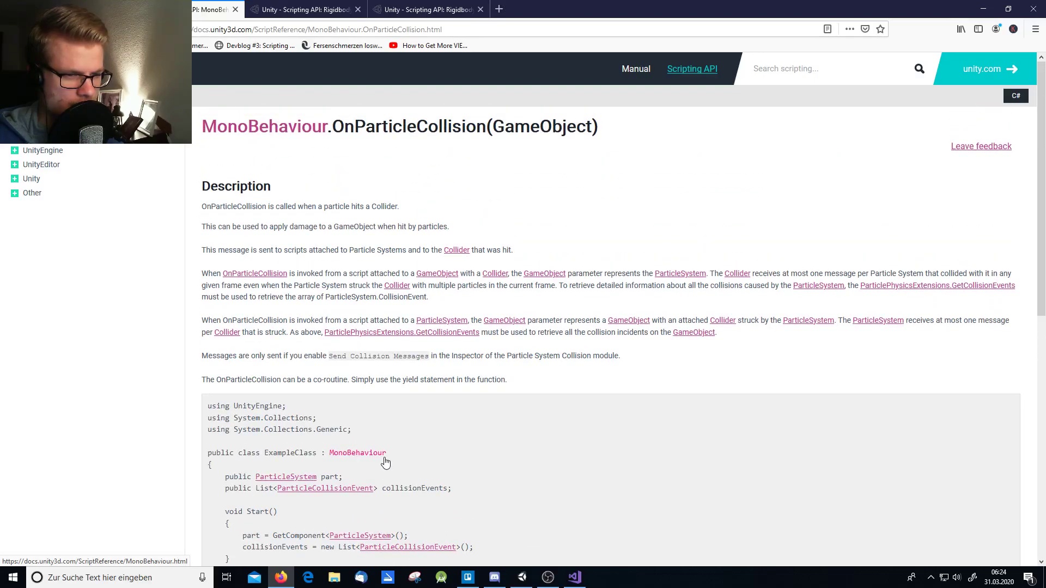
pyautogui.scroll(-4, 385, 461)
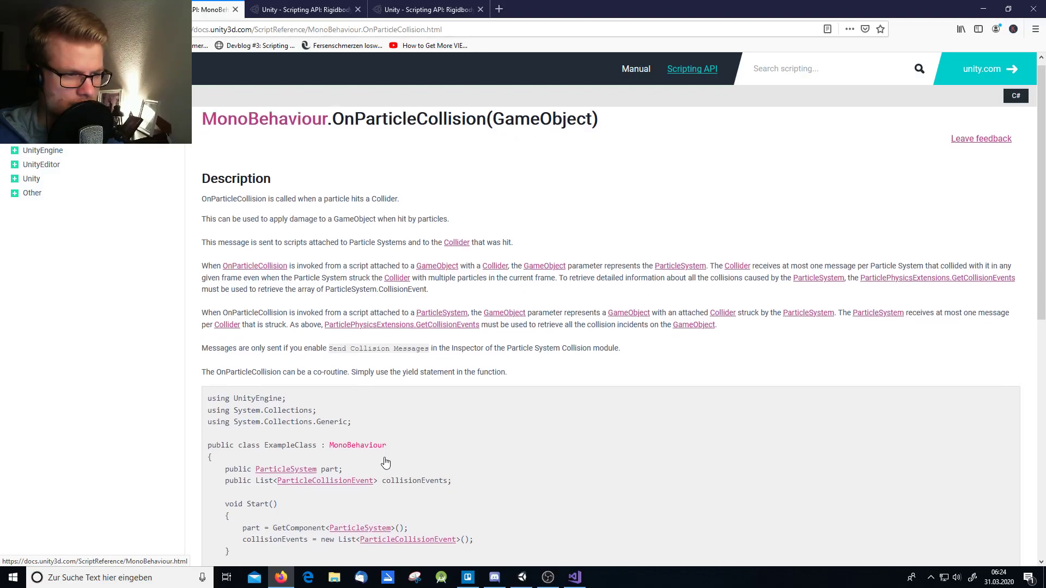
pyautogui.scroll(-2, 385, 462)
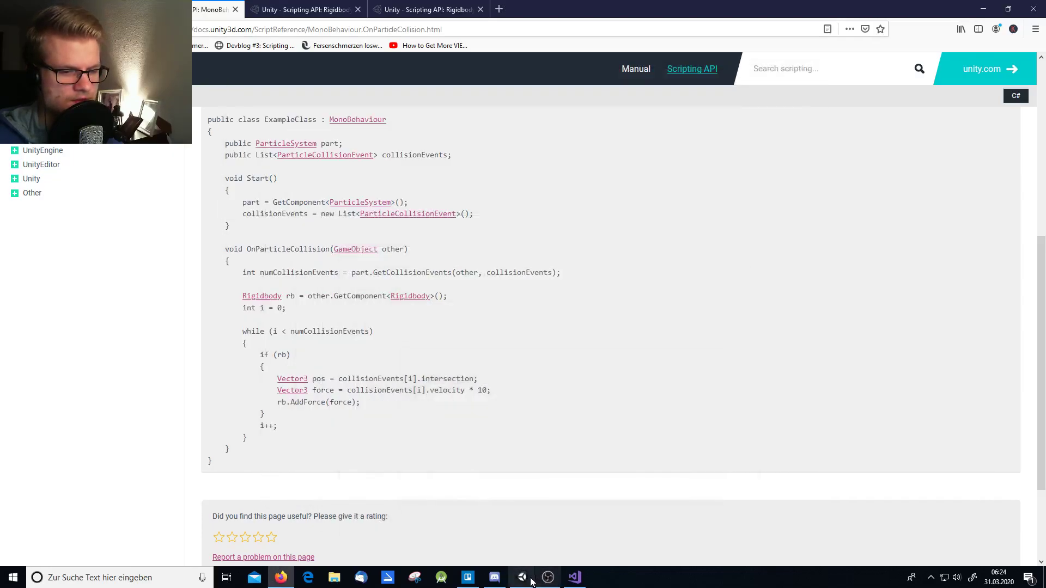
pyautogui.click(530, 582)
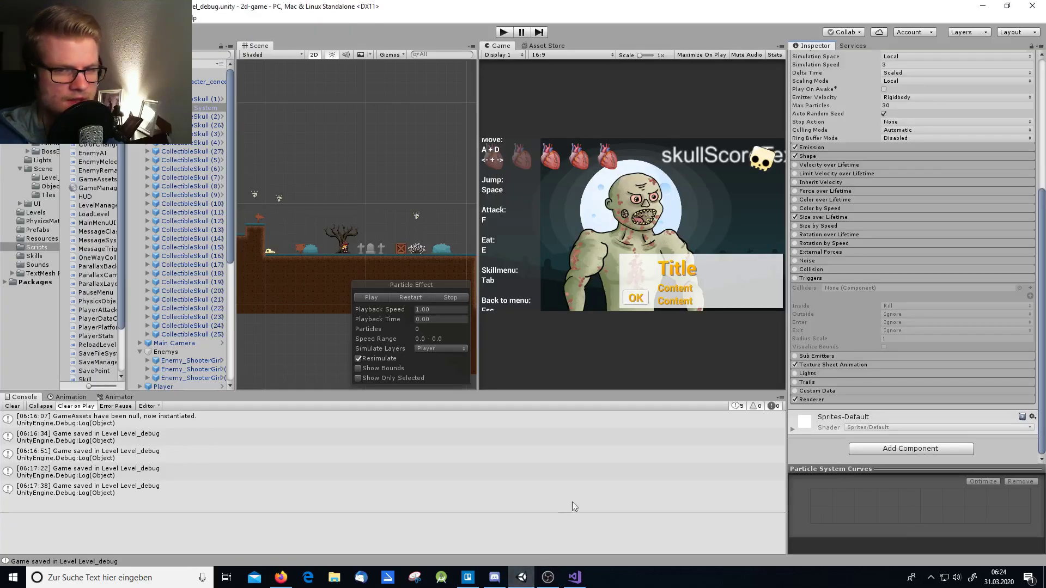
# Step: Expand the Particle System's Collision module to show its Planes type, Dampen and Bounce
pyautogui.click(842, 269)
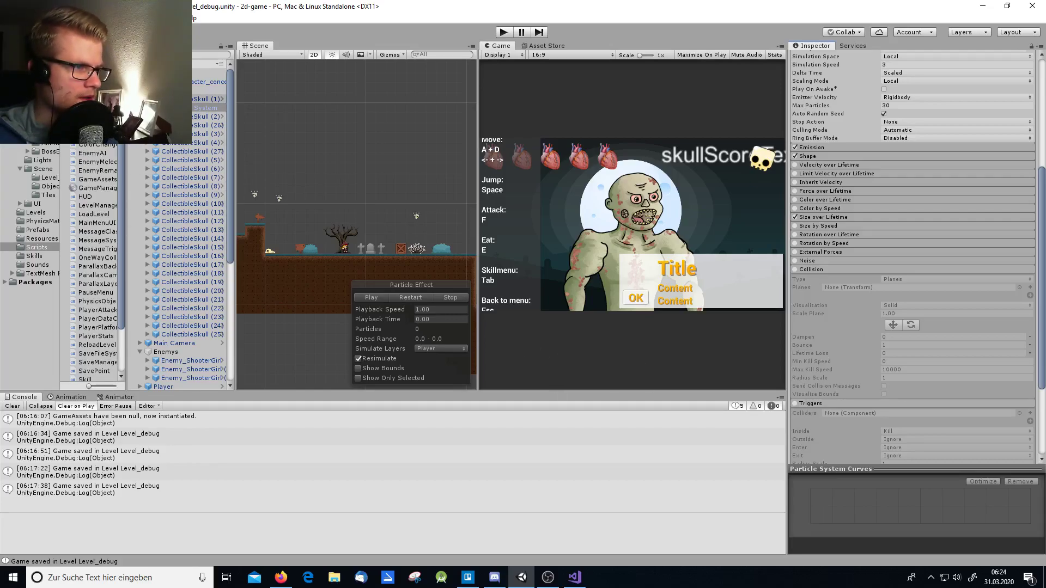
pyautogui.moveTo(185, 108); pyautogui.dragTo(185, 116)
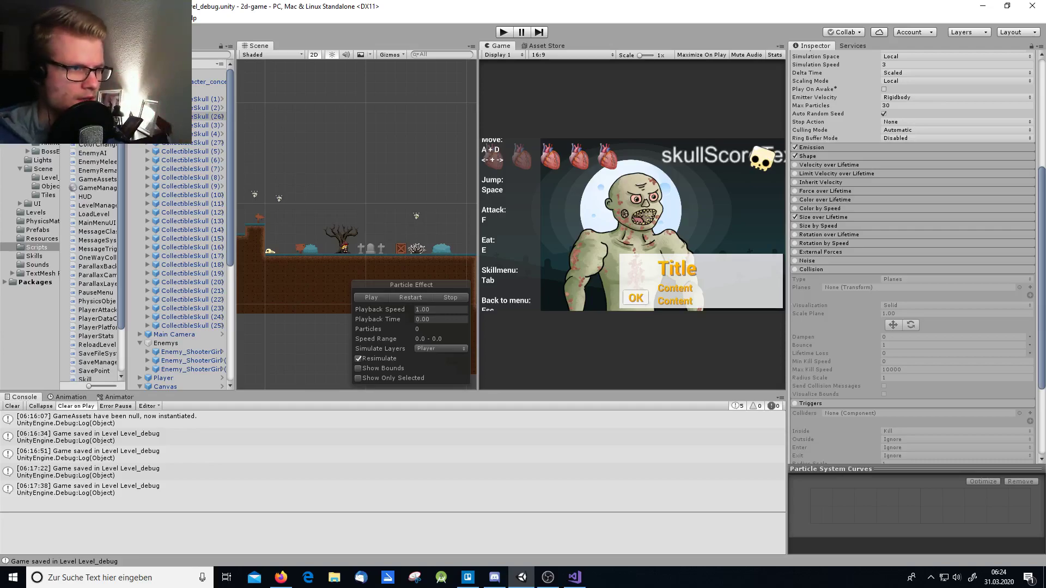
# Step: Select Player in the Hierarchy to show its Capsule Collider 2D, Rigidbody 2D and scripts
pyautogui.scroll(-10, 180, 224)
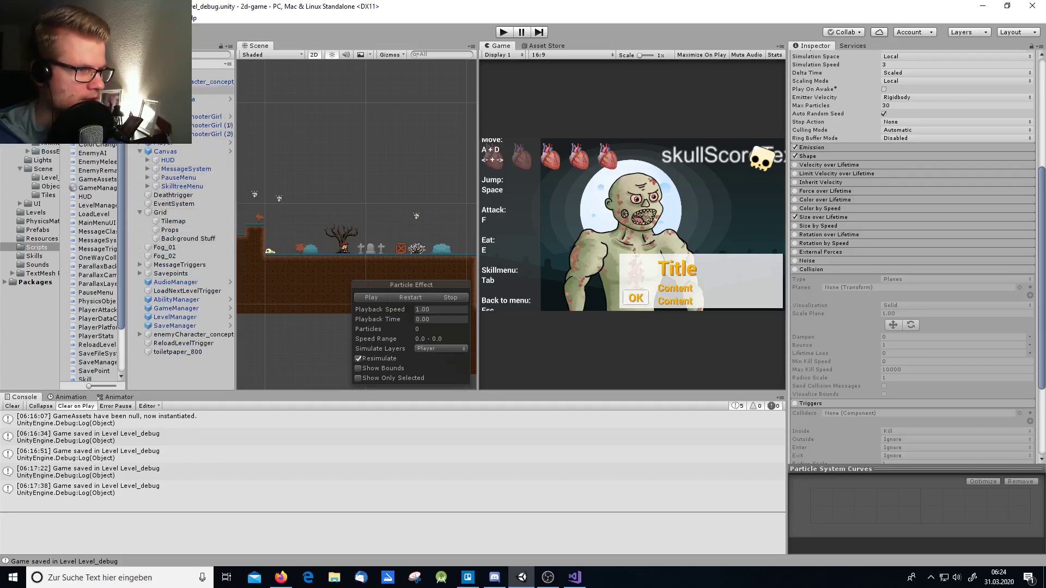
pyautogui.click(213, 142)
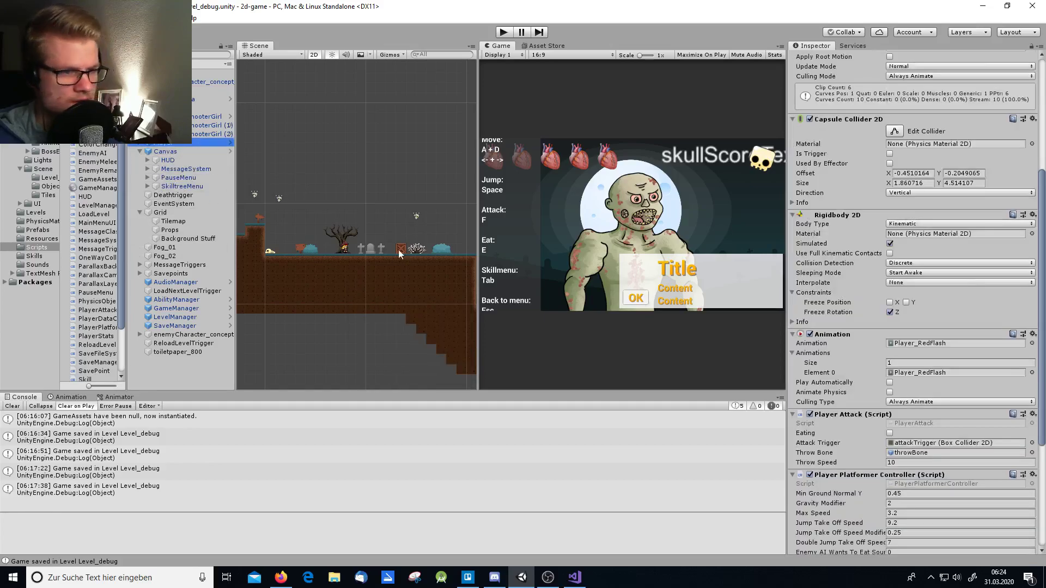
# Step: Frame the Player and expand it to inspect its spawnPoint, attackTrigger and WooshingEmpty children
pyautogui.press('f')
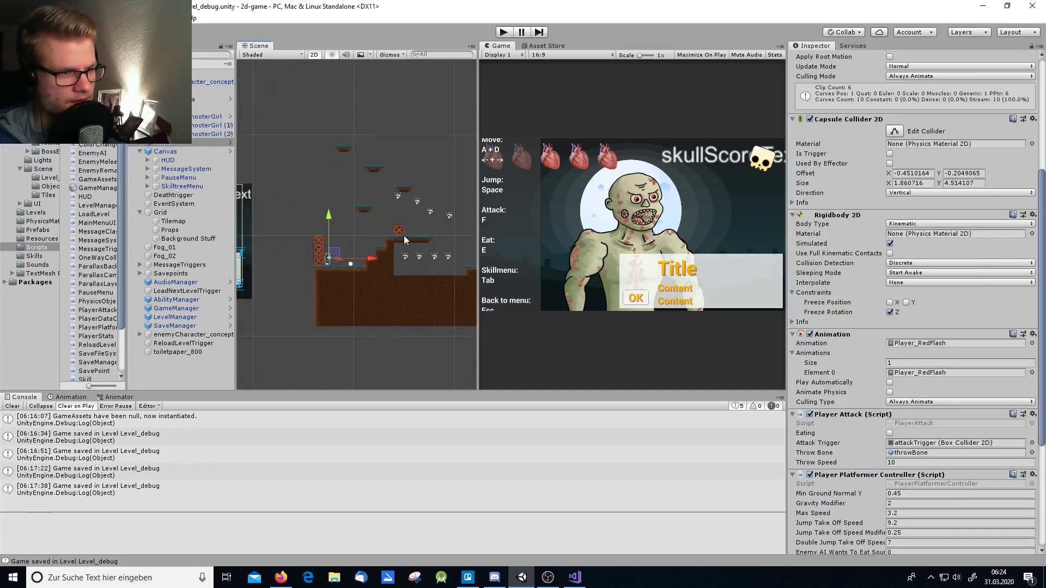
pyautogui.scroll(6, 321, 259)
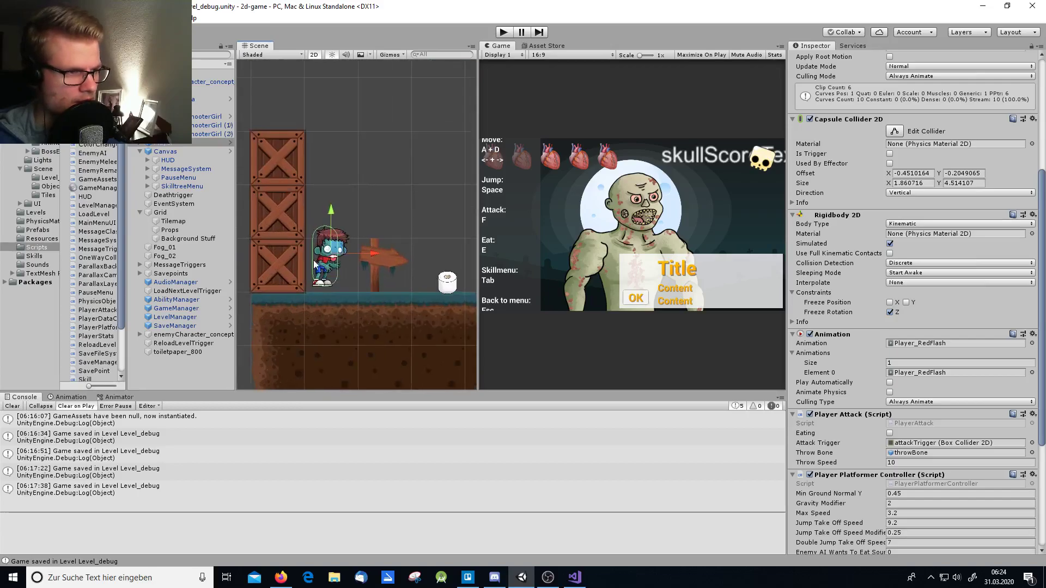
pyautogui.click(140, 142)
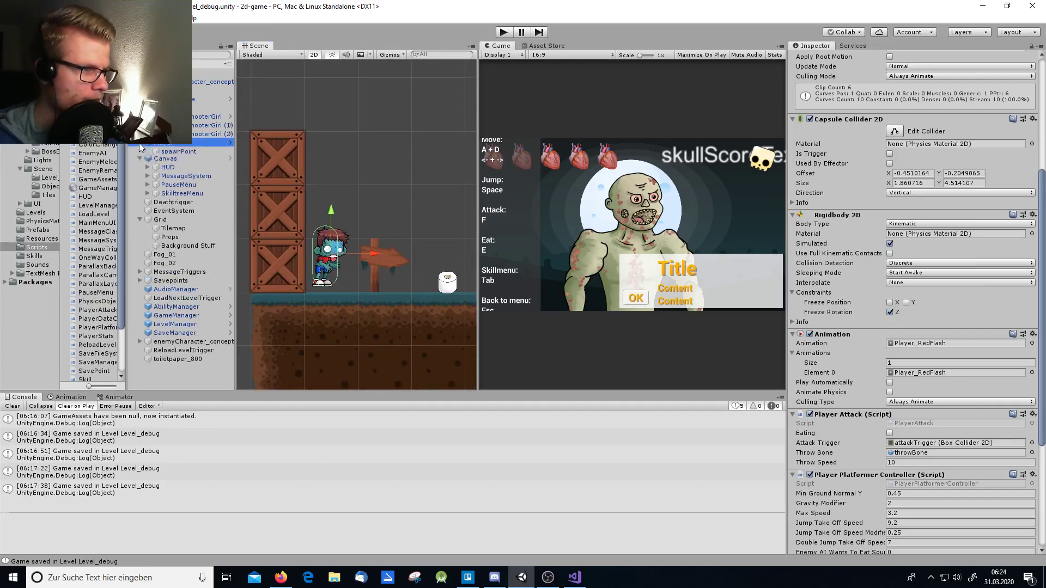
pyautogui.click(179, 149)
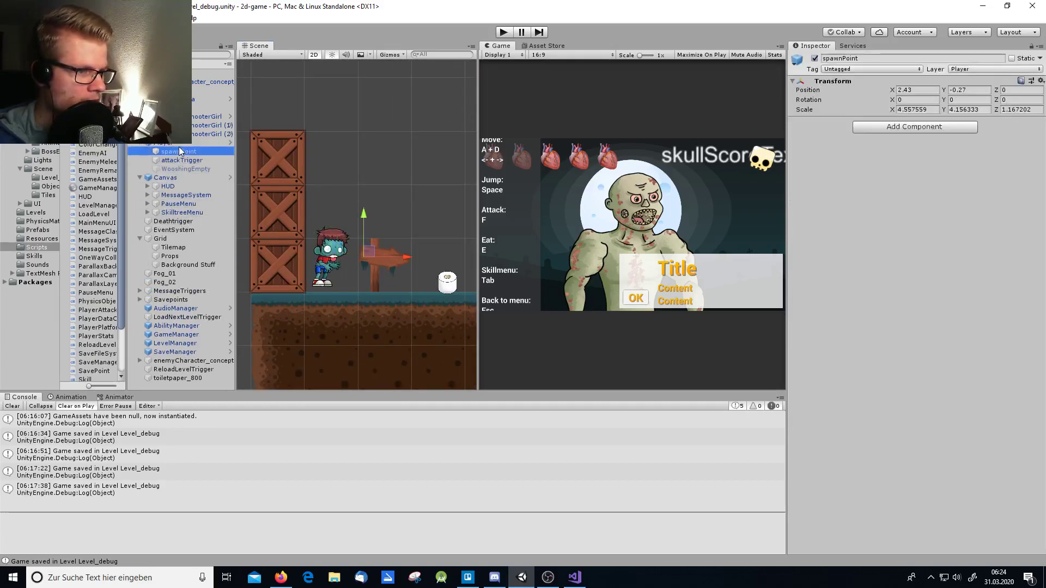
pyautogui.click(196, 161)
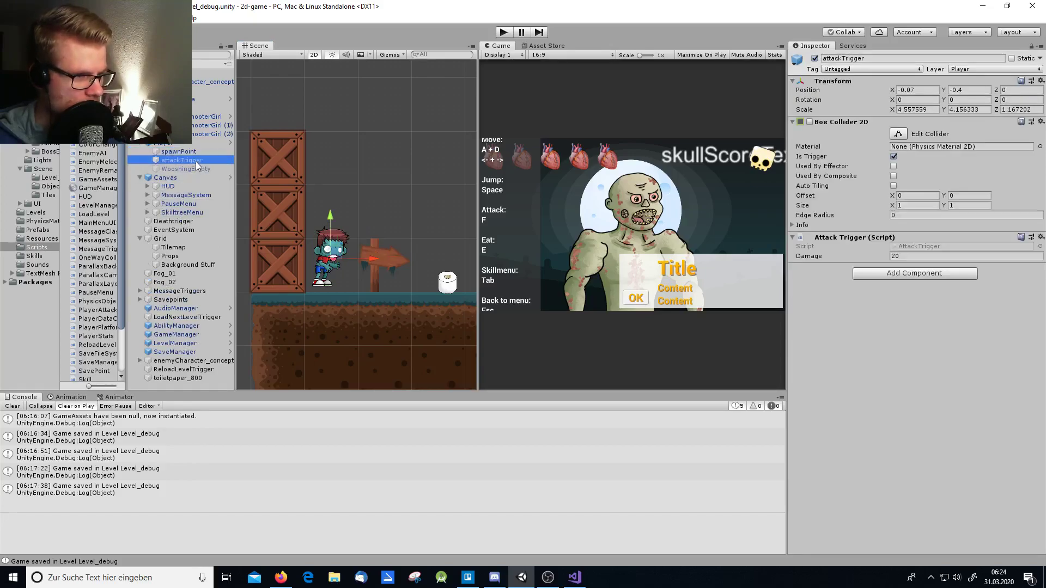
pyautogui.click(199, 169)
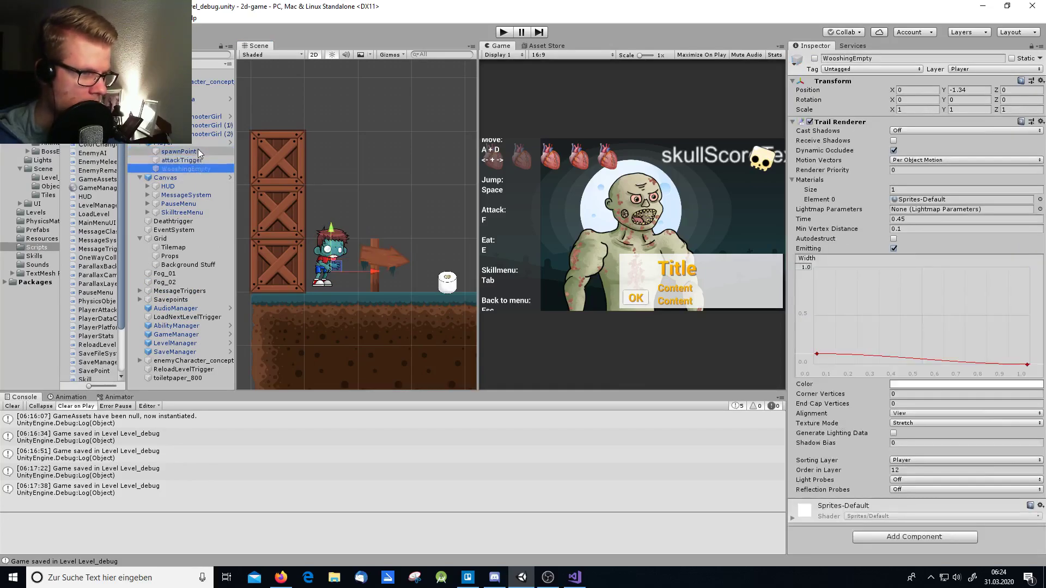
pyautogui.click(198, 149)
pyautogui.click(196, 162)
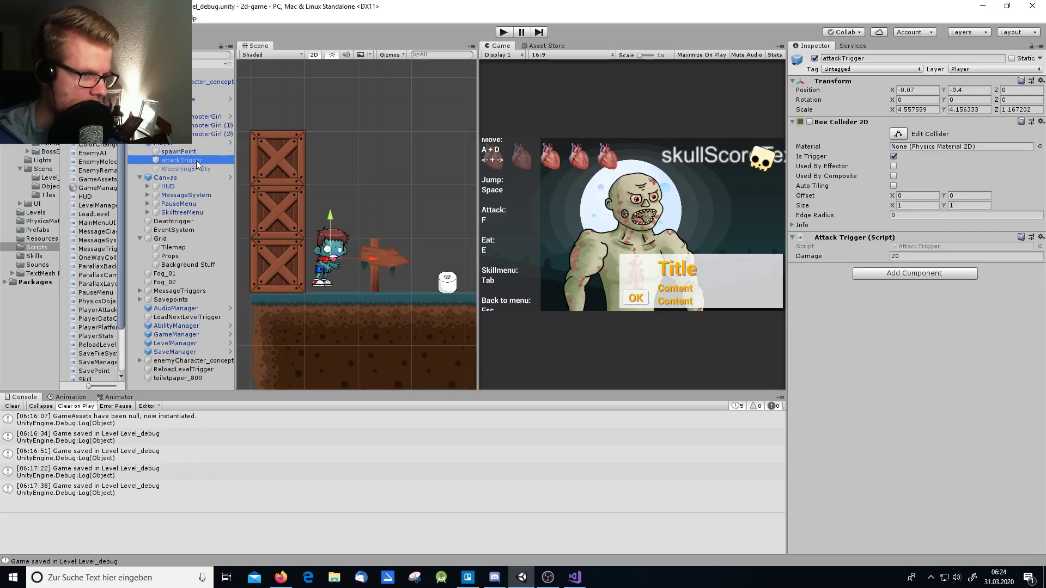
# Step: Toggle Edit Collider on and off to view the attackTrigger's collider bounds
pyautogui.scroll(5, 336, 254)
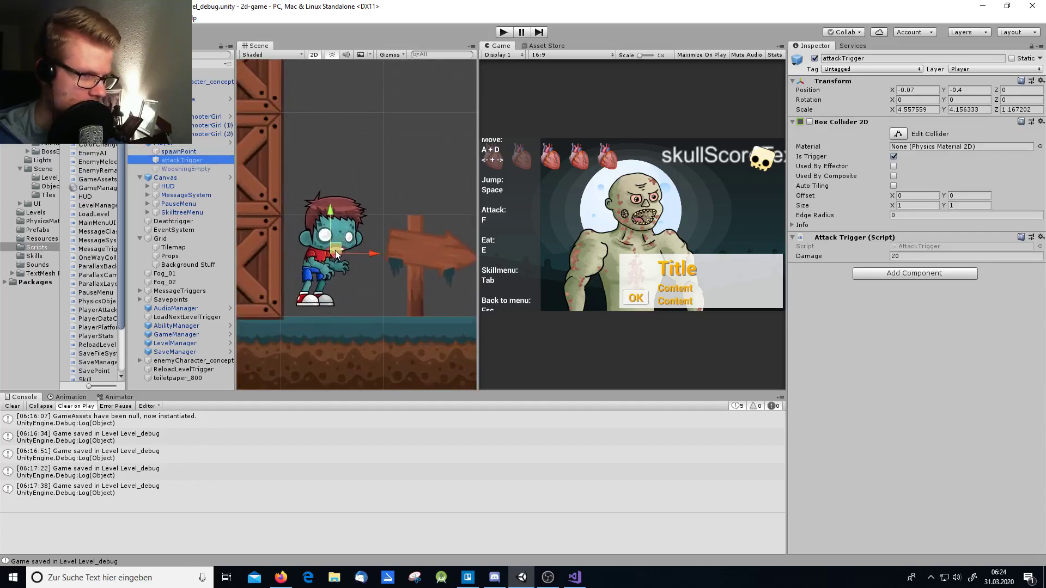
pyautogui.scroll(8, 336, 254)
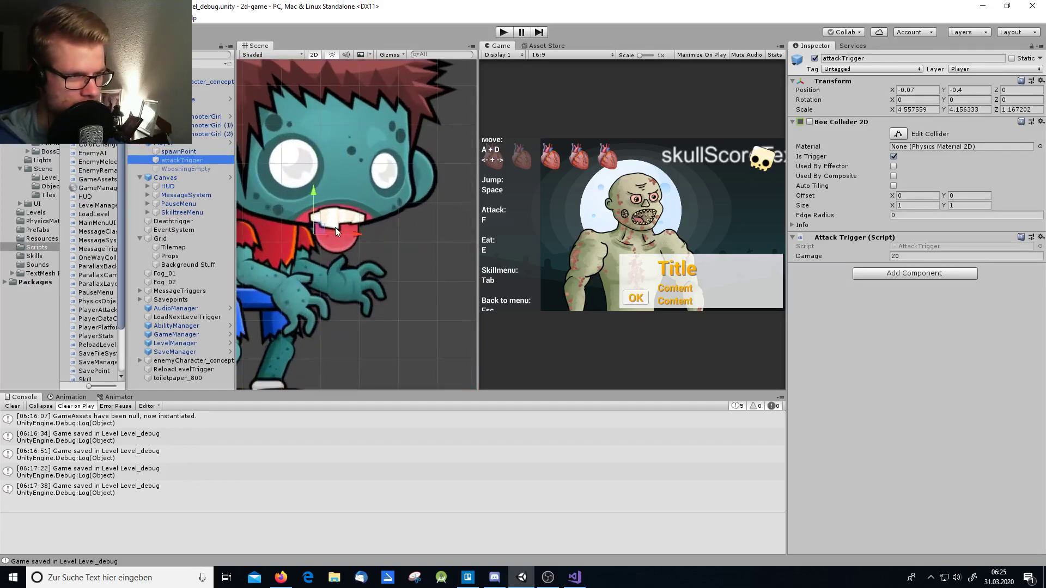
pyautogui.scroll(-2, 338, 263)
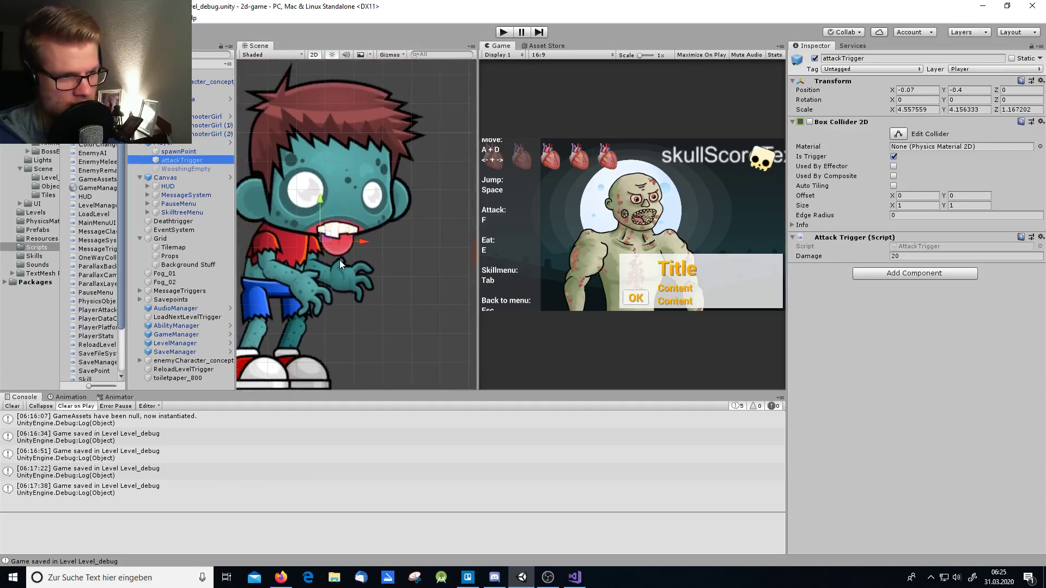
pyautogui.scroll(-4, 340, 256)
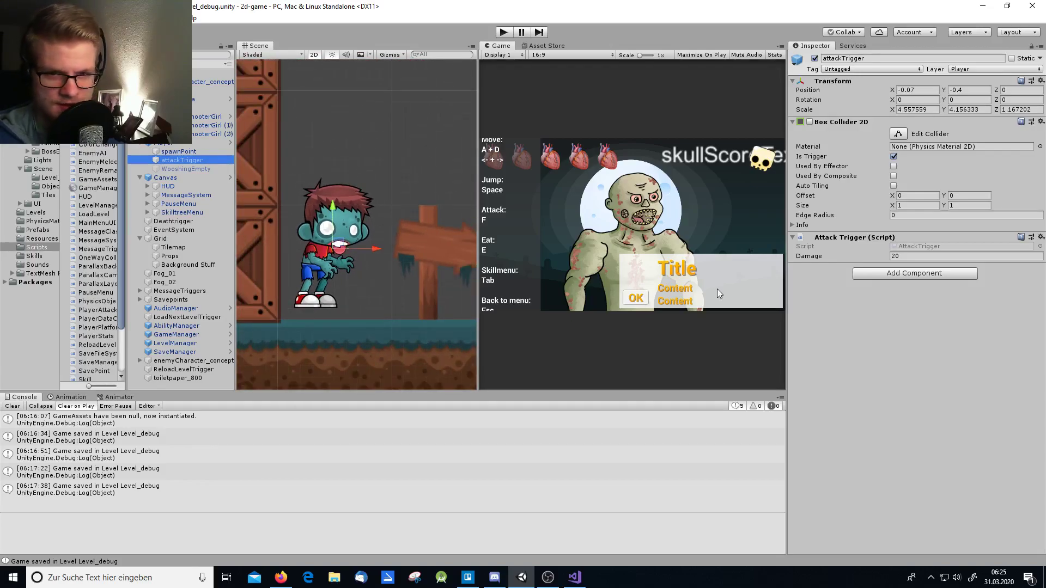
pyautogui.click(897, 134)
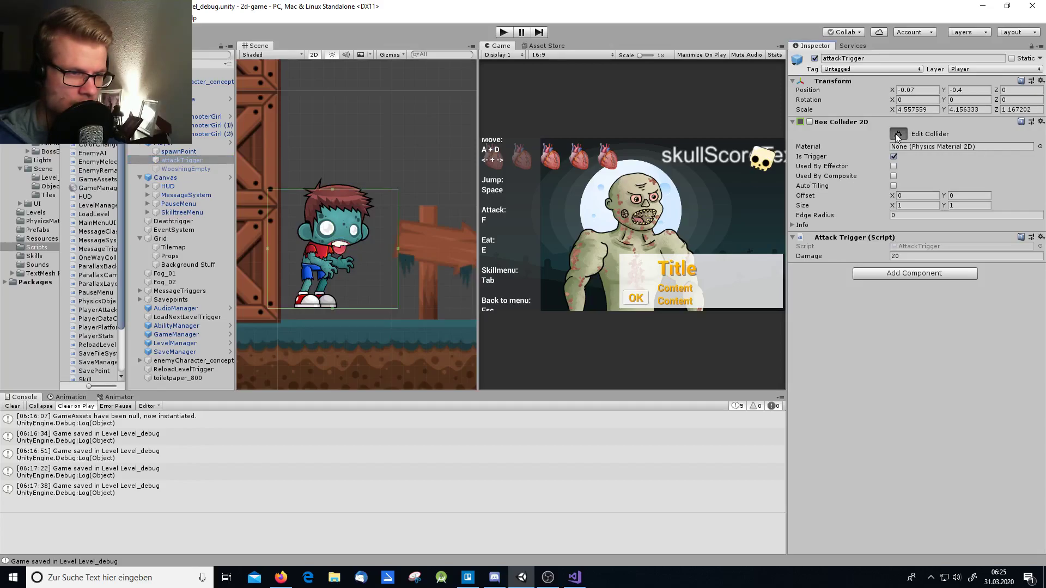
pyautogui.click(897, 136)
# Step: Revisit spawnPoint and WooshingEmpty, then select Player to review its Rigidbody 2D and collider
pyautogui.click(193, 152)
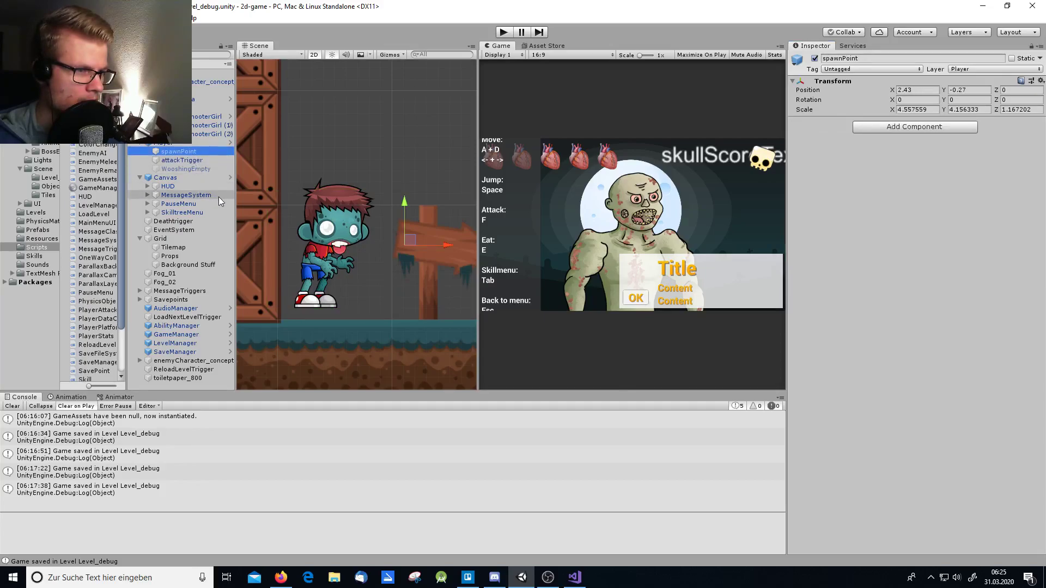
pyautogui.click(205, 169)
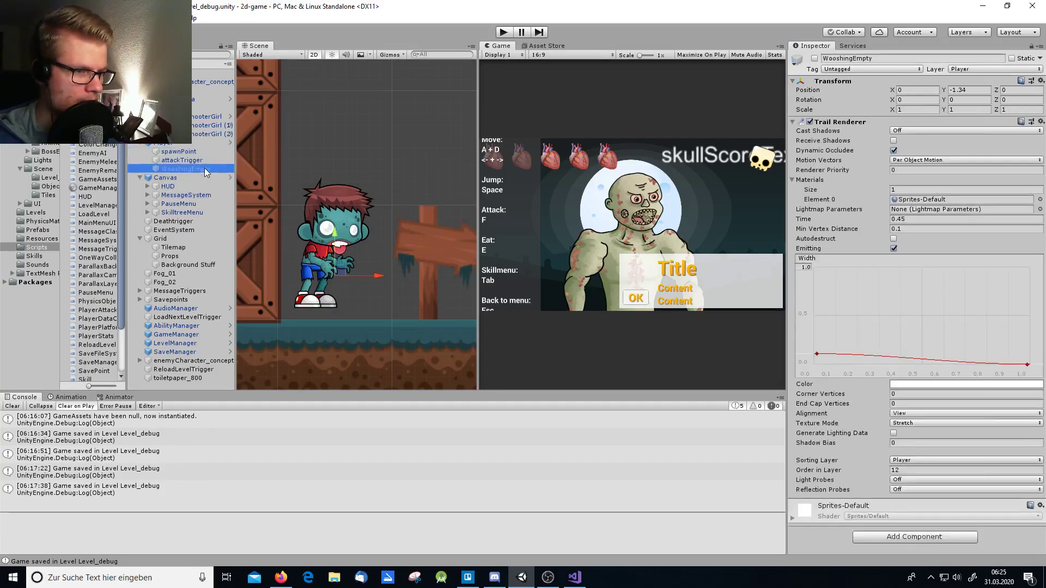
pyautogui.click(195, 152)
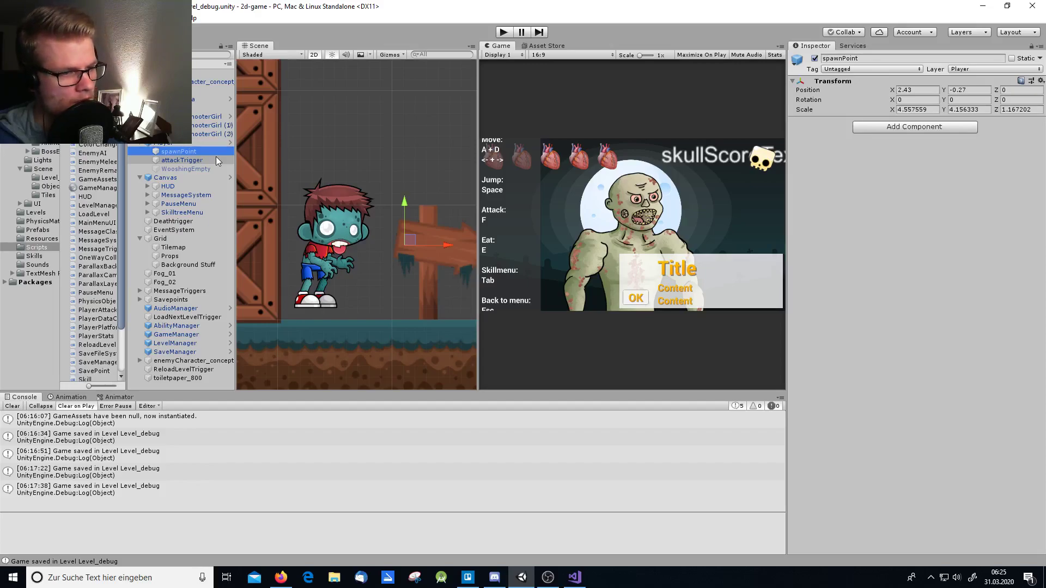
pyautogui.click(185, 143)
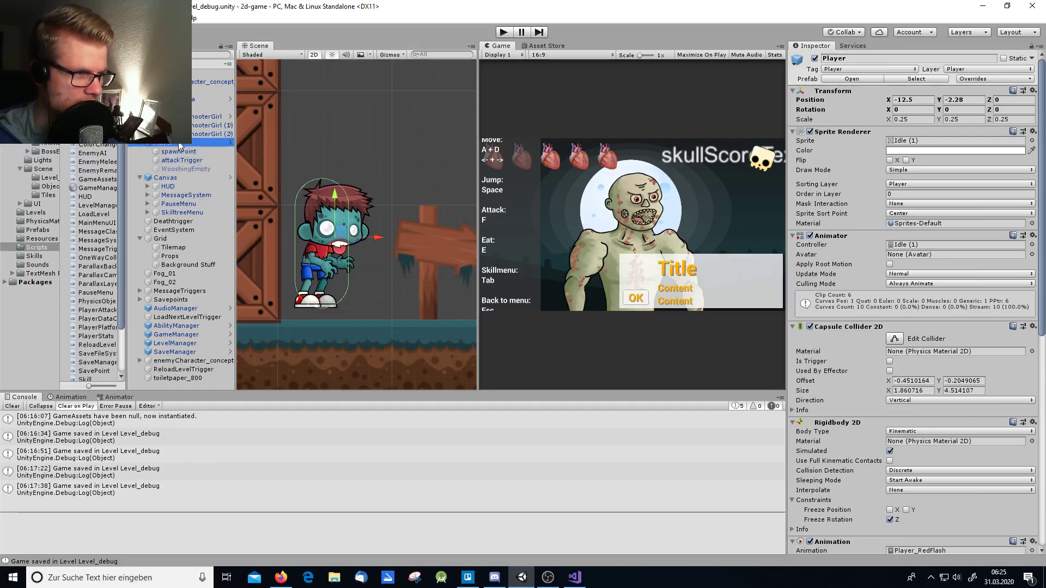
pyautogui.scroll(10, 180, 223)
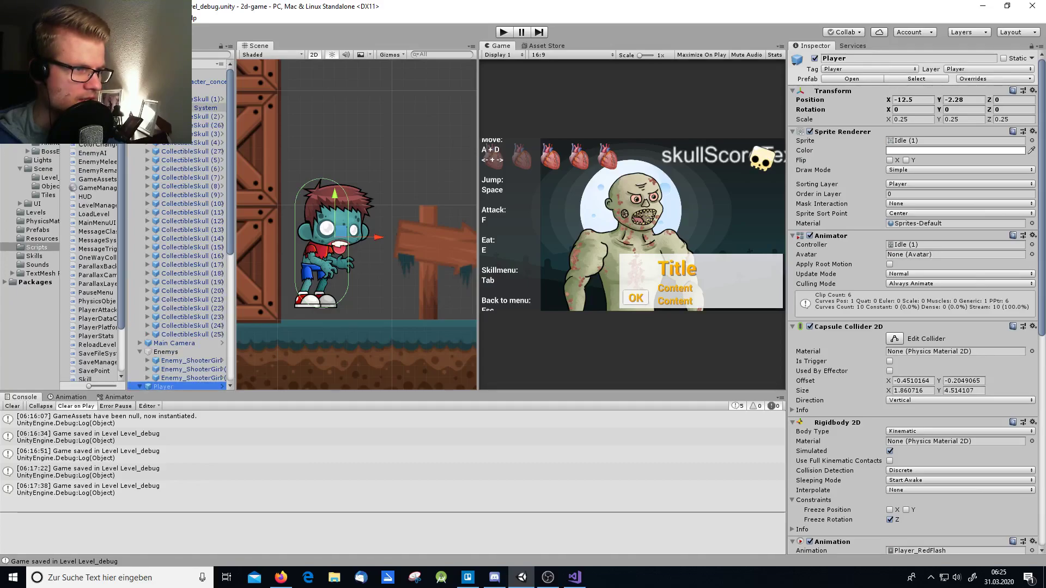
pyautogui.scroll(-10, 180, 196)
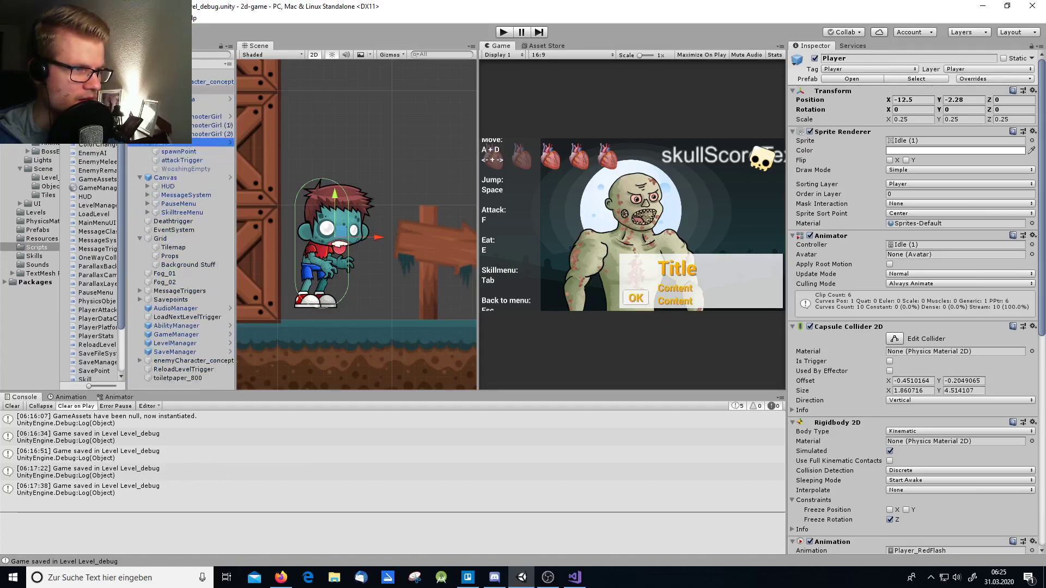
# Step: Create an empty Player child named SpitParticleSystem and move it to the mouth at 0.13, -0.38
pyautogui.rightClick(178, 145)
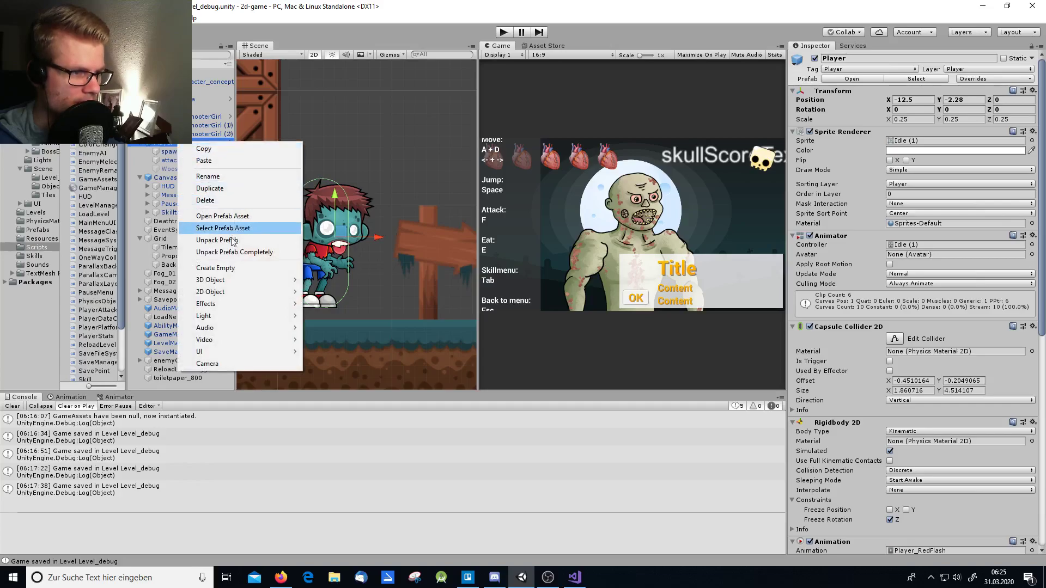
pyautogui.click(263, 268)
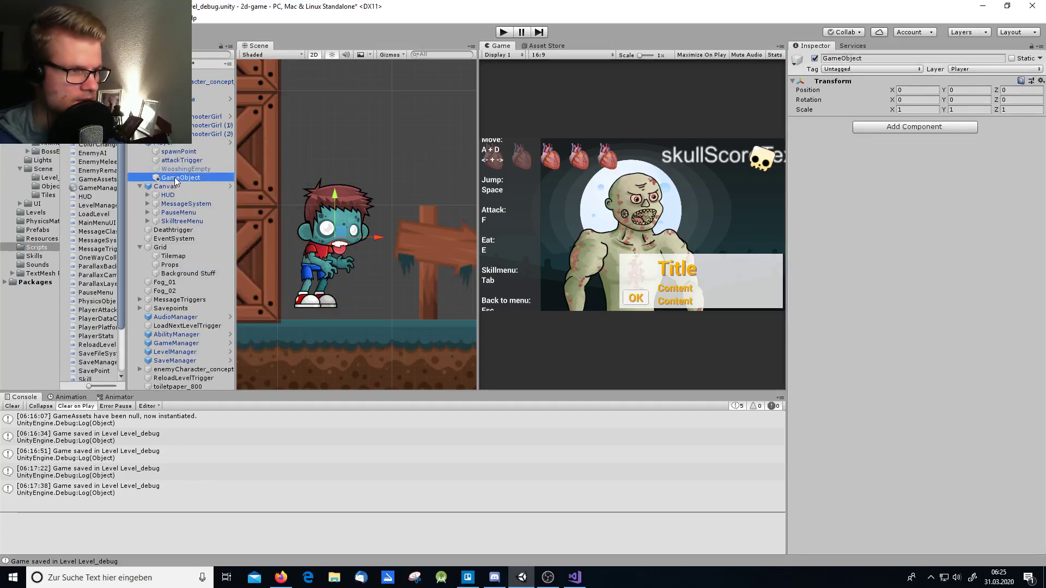
pyautogui.click(174, 178)
pyautogui.press('BackSpace')
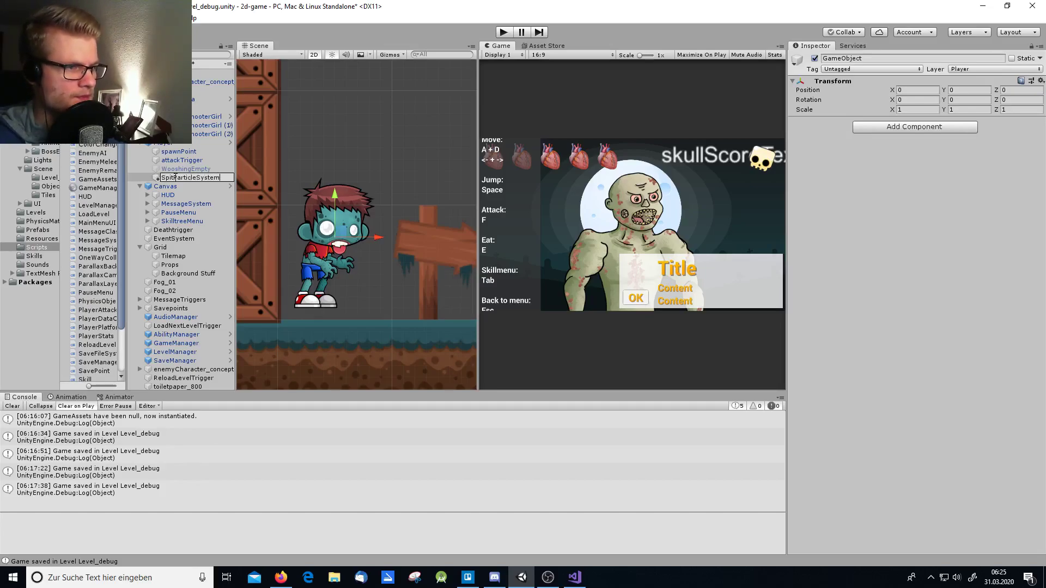
pyautogui.press('Return')
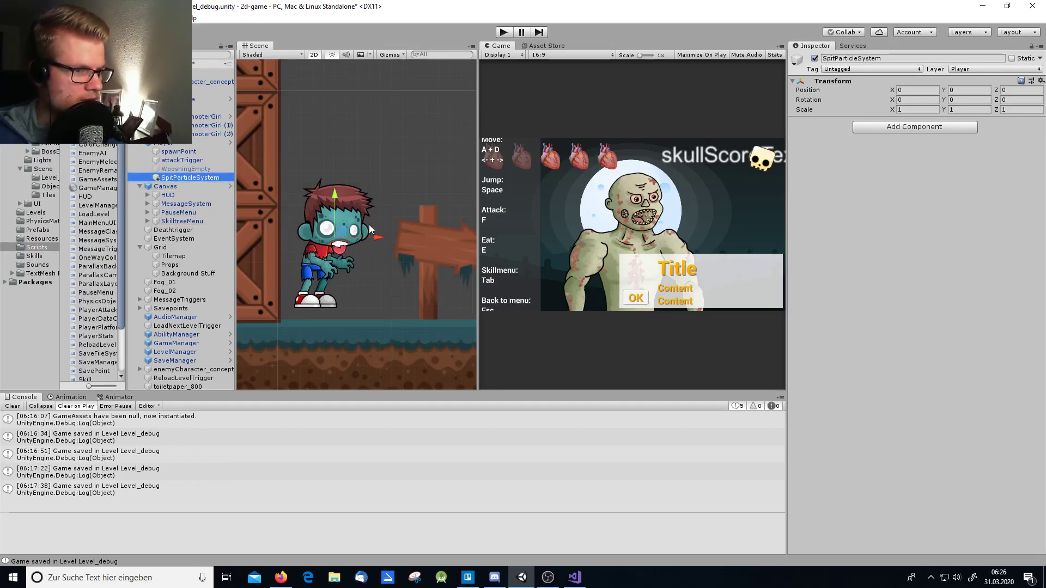
pyautogui.moveTo(343, 231); pyautogui.dragTo(347, 242)
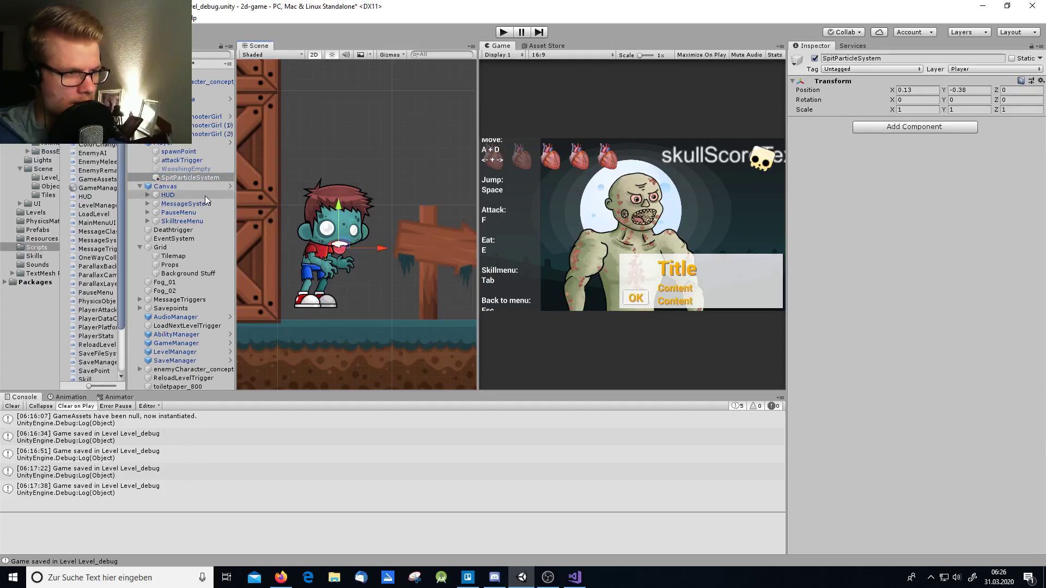
# Step: Add a Particle System component to SpitParticleSystem through Add Component, searching 'par'
pyautogui.click(930, 128)
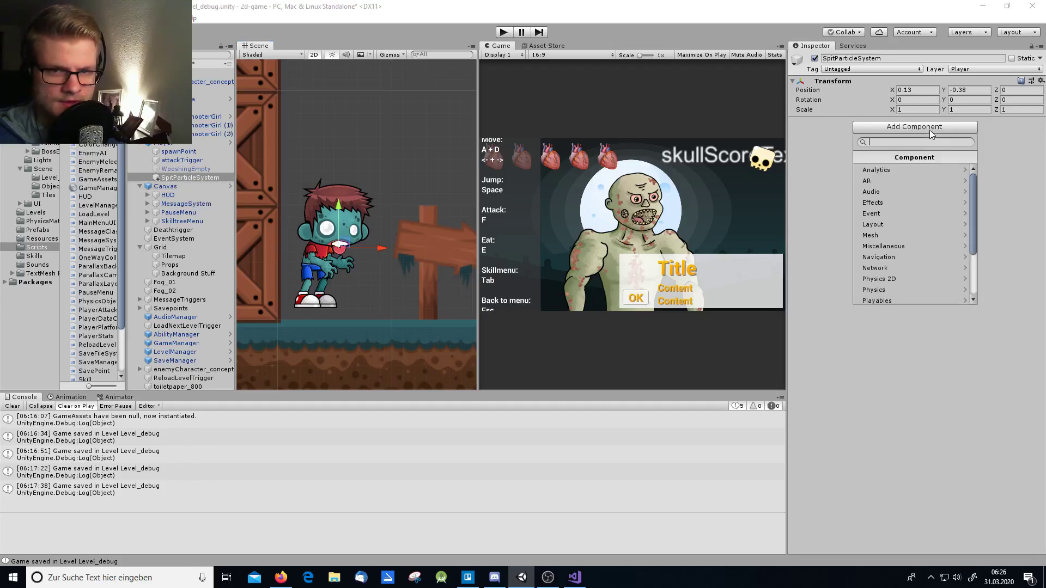
pyautogui.write('par')
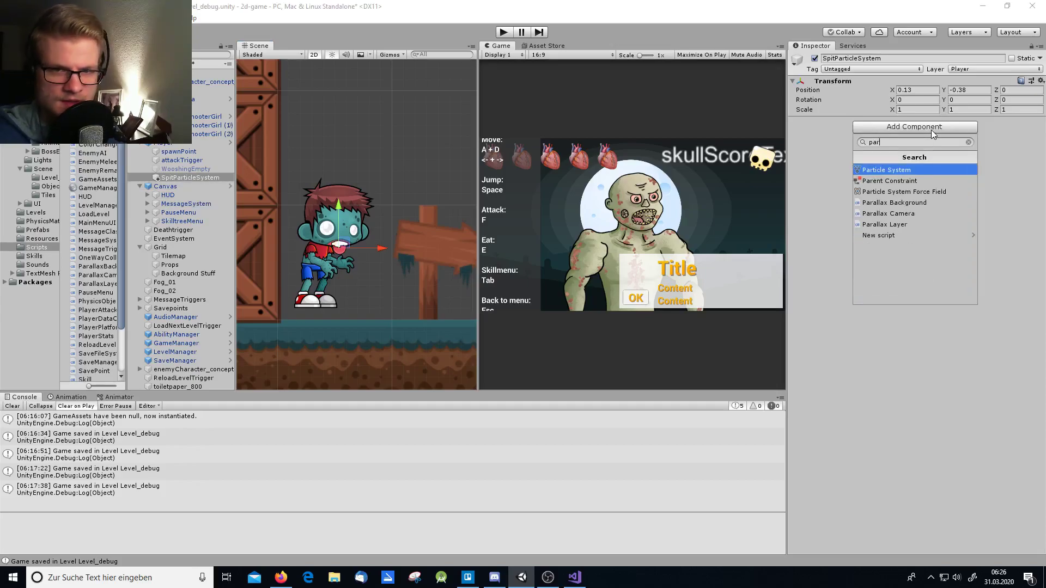
pyautogui.press('Return')
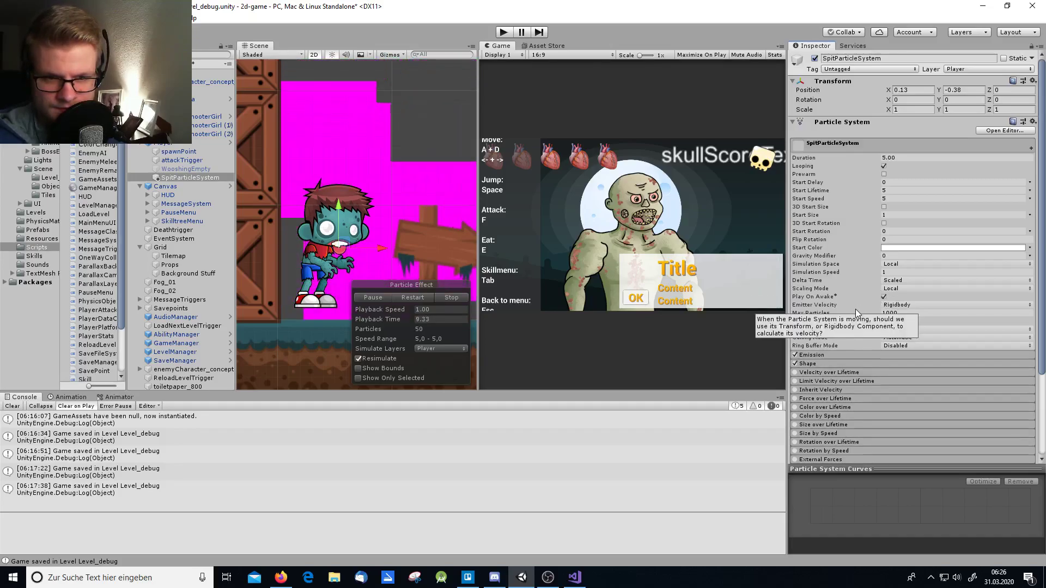
# Step: Keep the emitter shape as Cone and scrub the particle Start Size down to 0.15
pyautogui.scroll(-3, 855, 309)
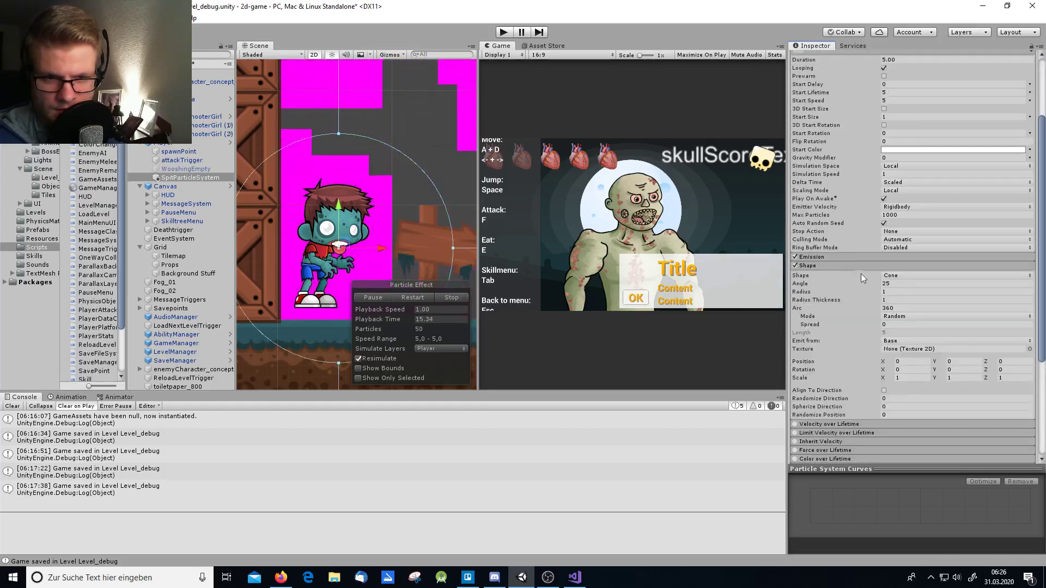
pyautogui.click(908, 277)
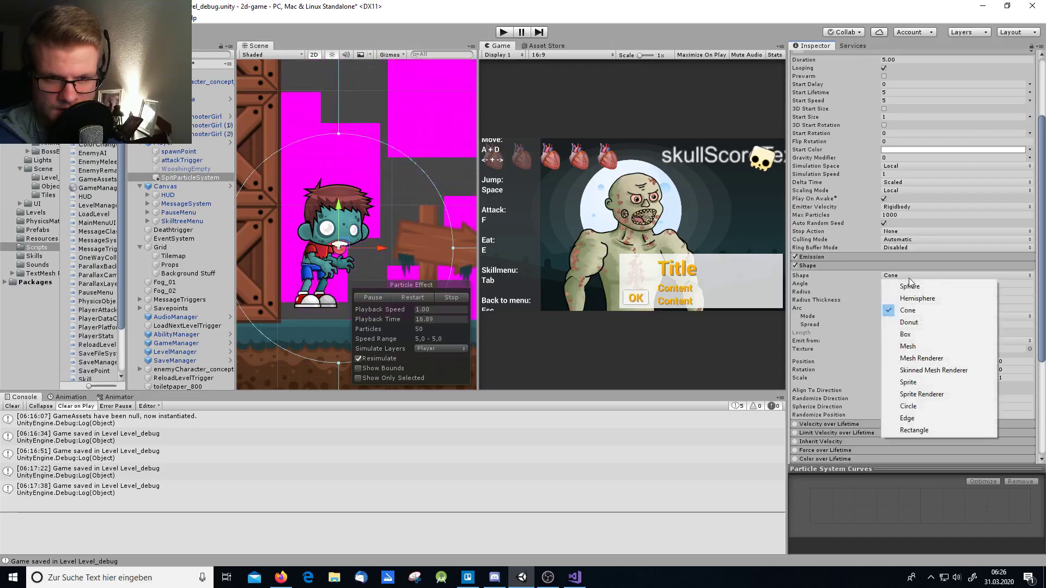
pyautogui.click(908, 278)
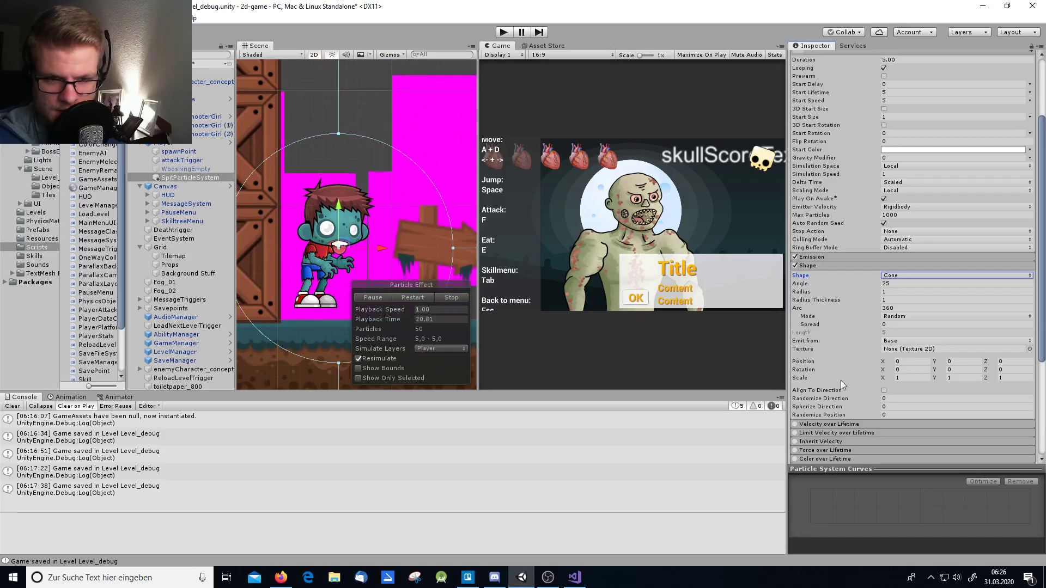
pyautogui.scroll(3, 844, 375)
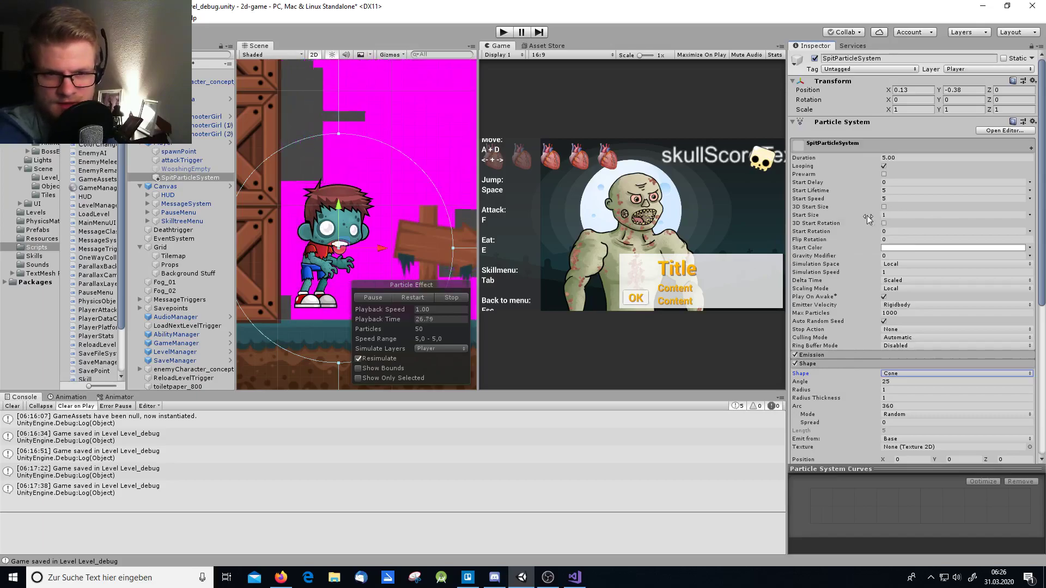
pyautogui.moveTo(867, 215); pyautogui.dragTo(848, 217)
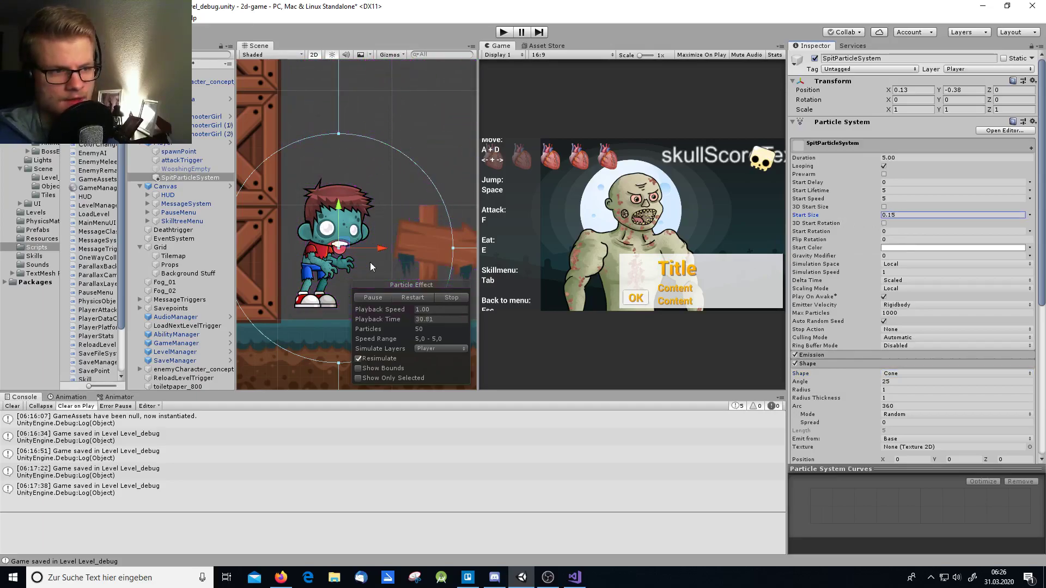
# Step: Scrub Simulation Speed to 1.21, then retype it back to 1
pyautogui.scroll(-5, 370, 262)
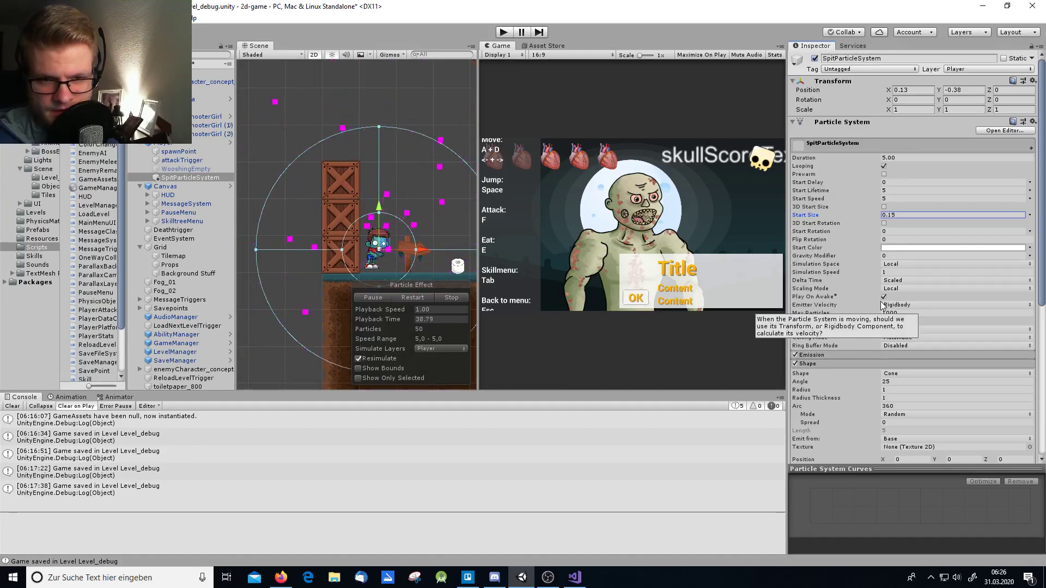
pyautogui.click(826, 272)
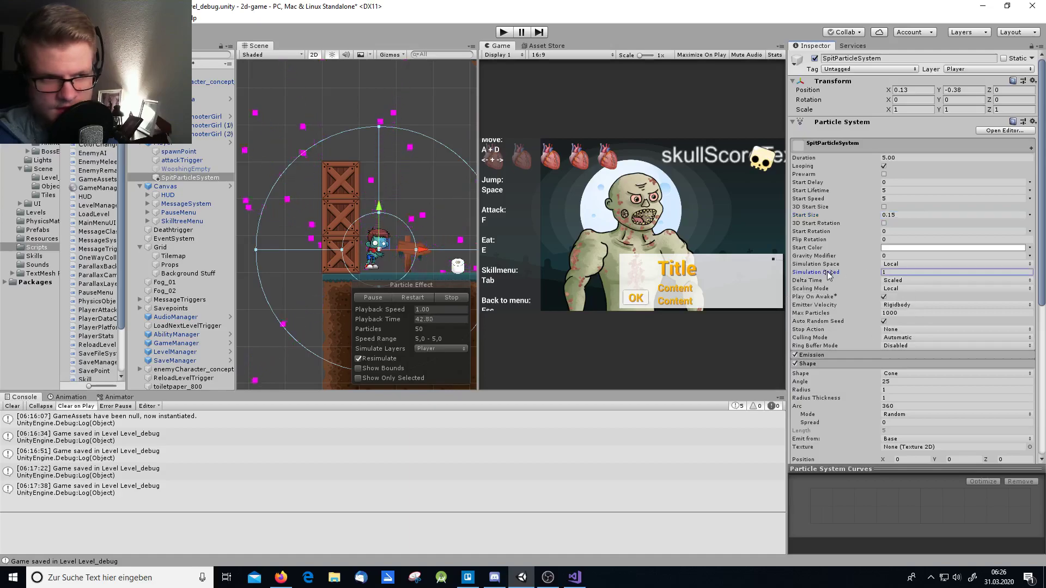
pyautogui.moveTo(828, 272); pyautogui.dragTo(835, 273)
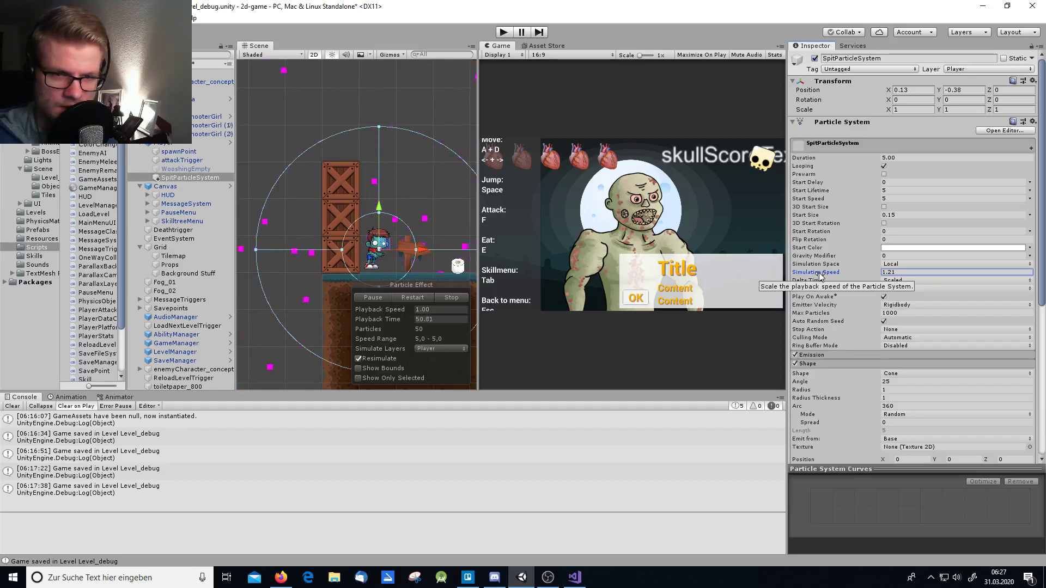
pyautogui.doubleClick(902, 274)
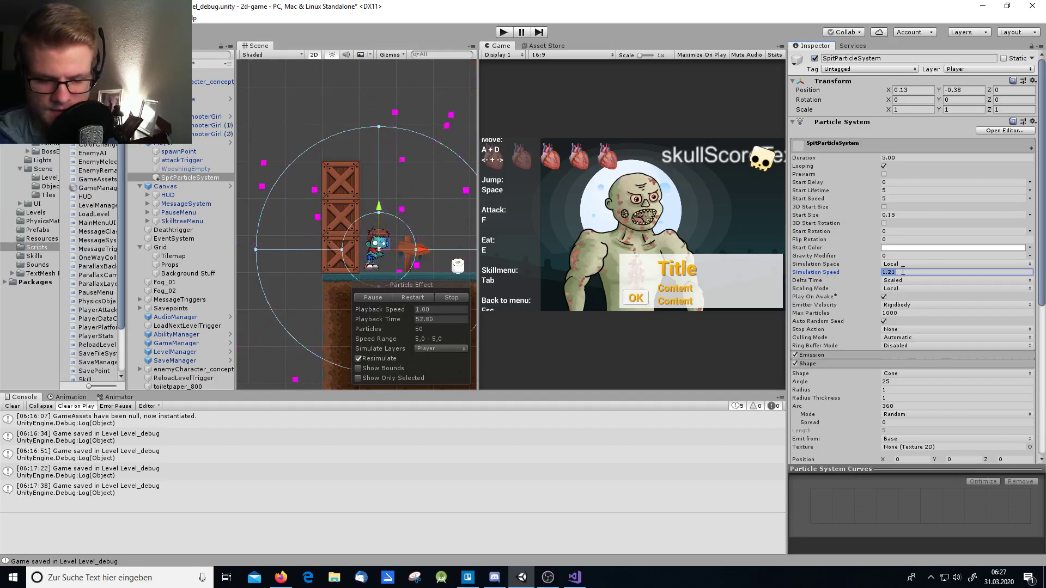
pyautogui.write('1')
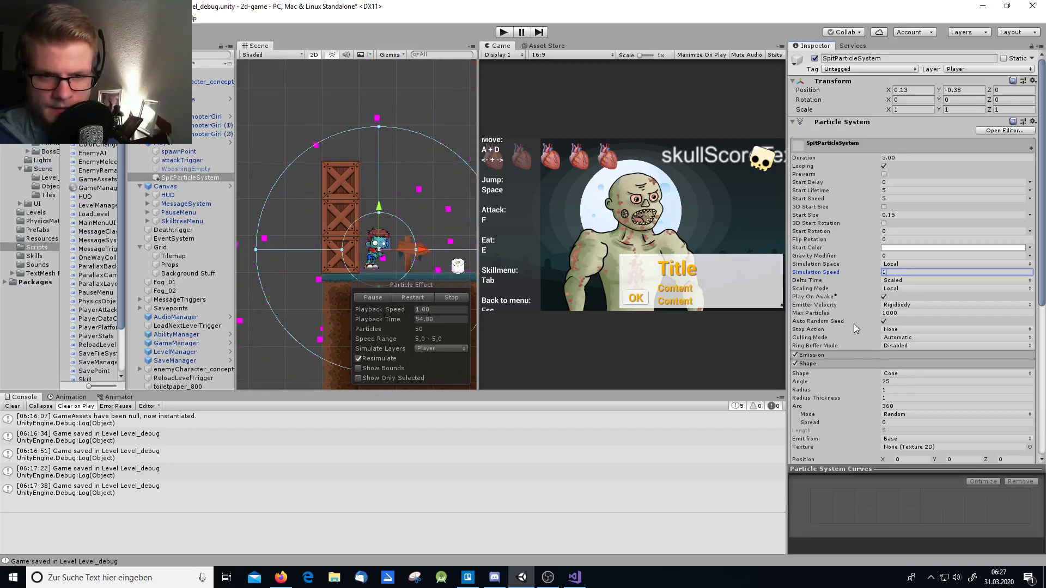
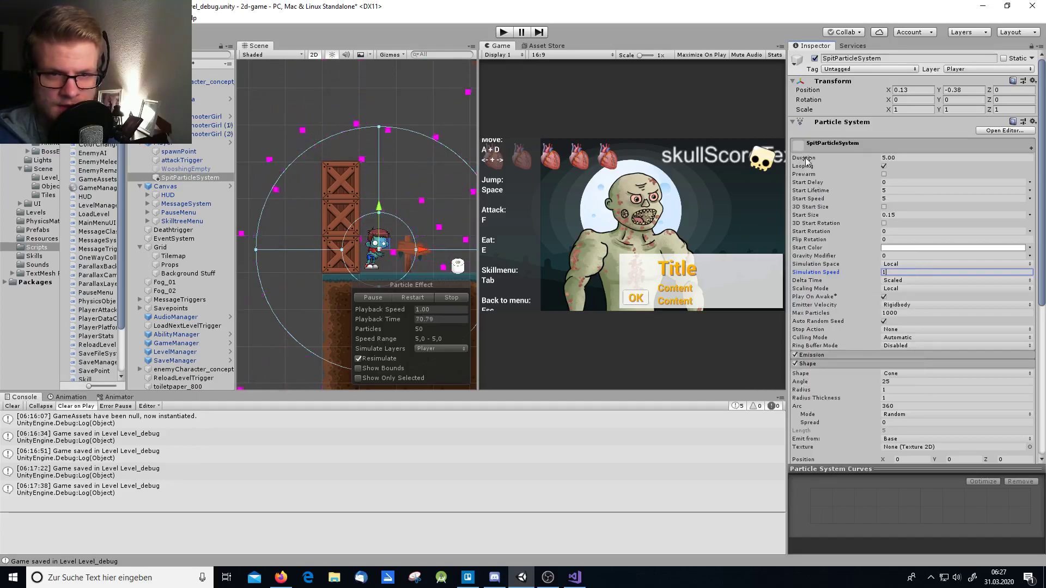
# Step: Expand the Emission module to reveal its rate over time of 10 and an empty Bursts list
pyautogui.scroll(-3, 835, 288)
pyautogui.scroll(3, 836, 288)
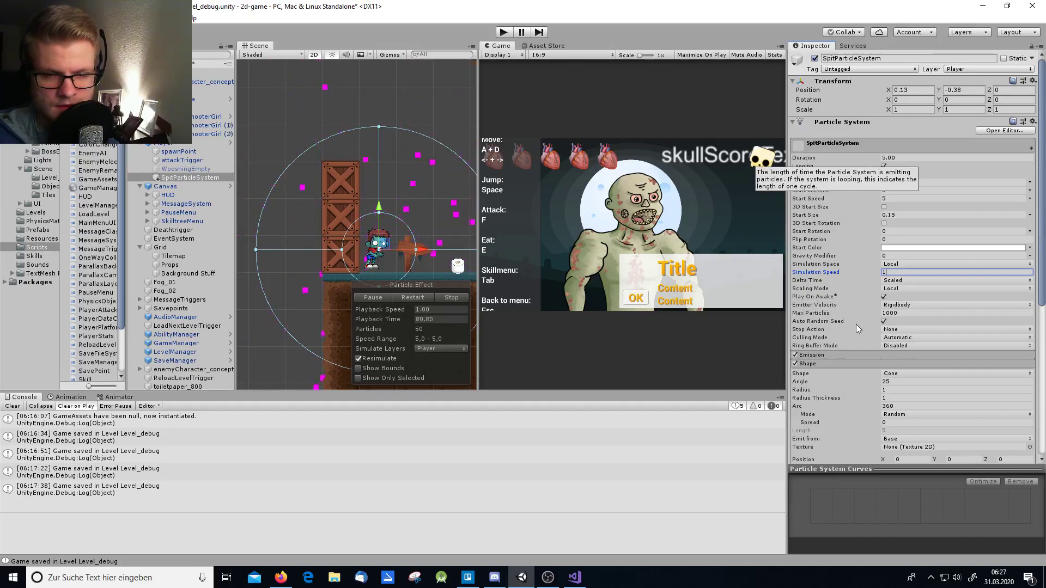
pyautogui.scroll(-3, 854, 324)
pyautogui.click(840, 255)
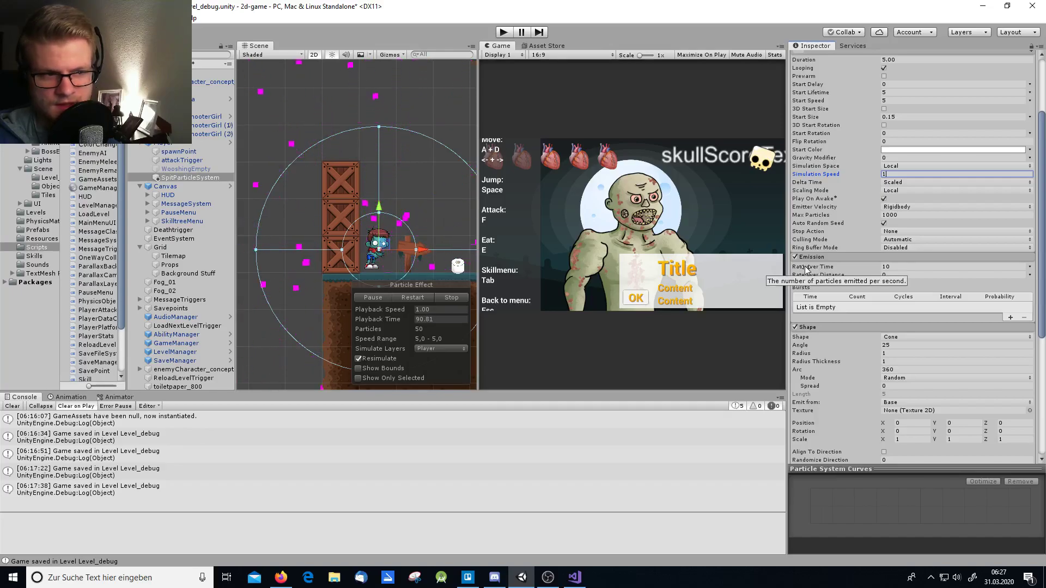
pyautogui.scroll(-4, 859, 365)
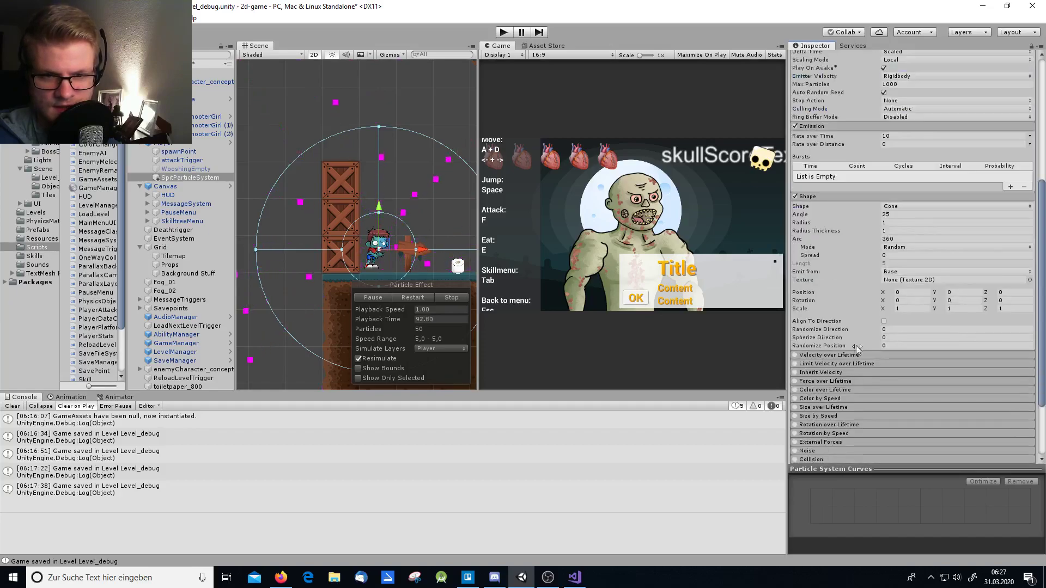
# Step: Cycle the emitter shape through Sphere, Hemisphere, Cone, Donut, Box and Mesh
pyautogui.click(906, 205)
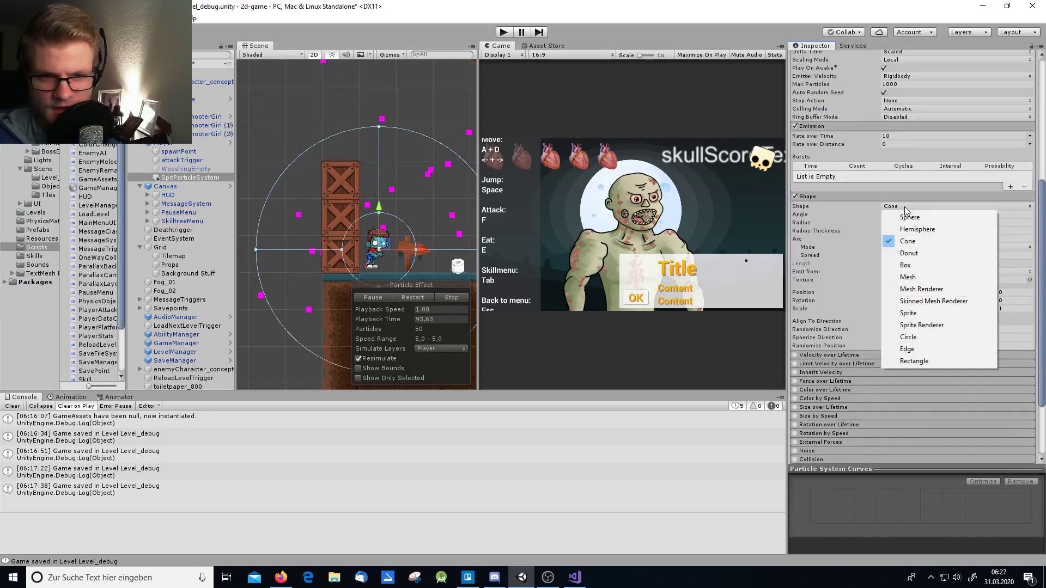
pyautogui.click(906, 216)
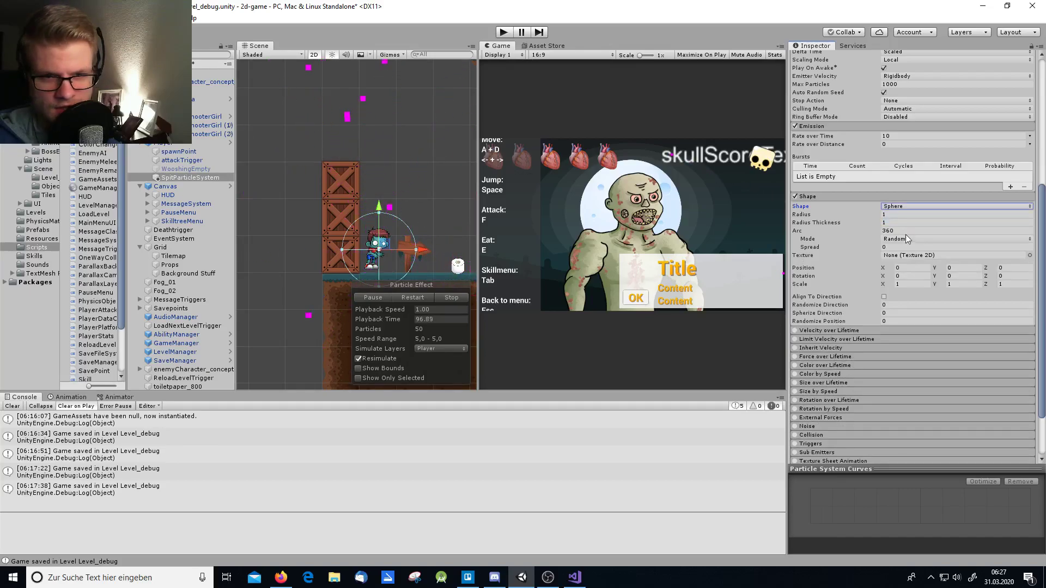
pyautogui.click(907, 209)
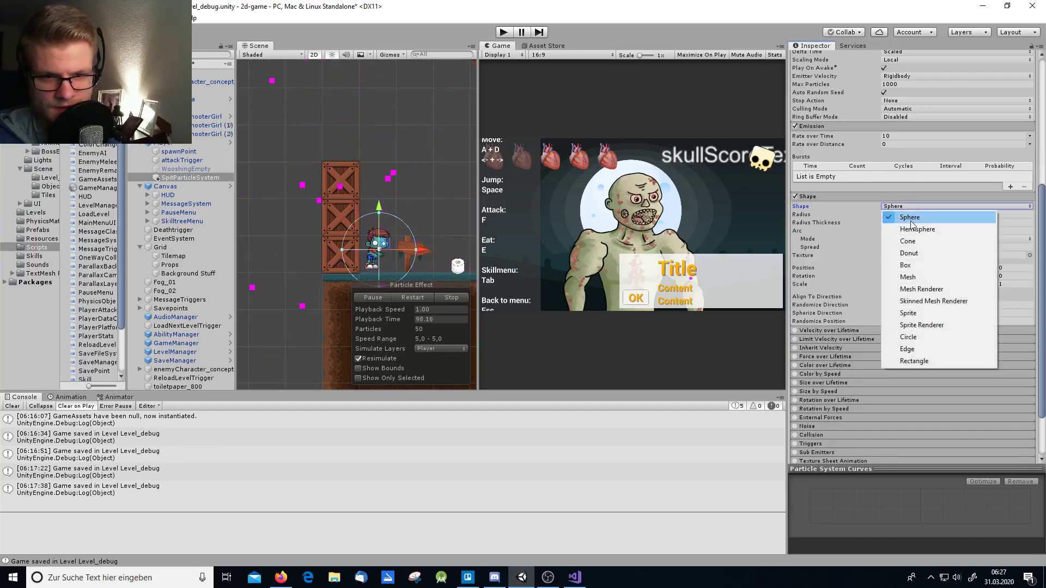
pyautogui.click(917, 228)
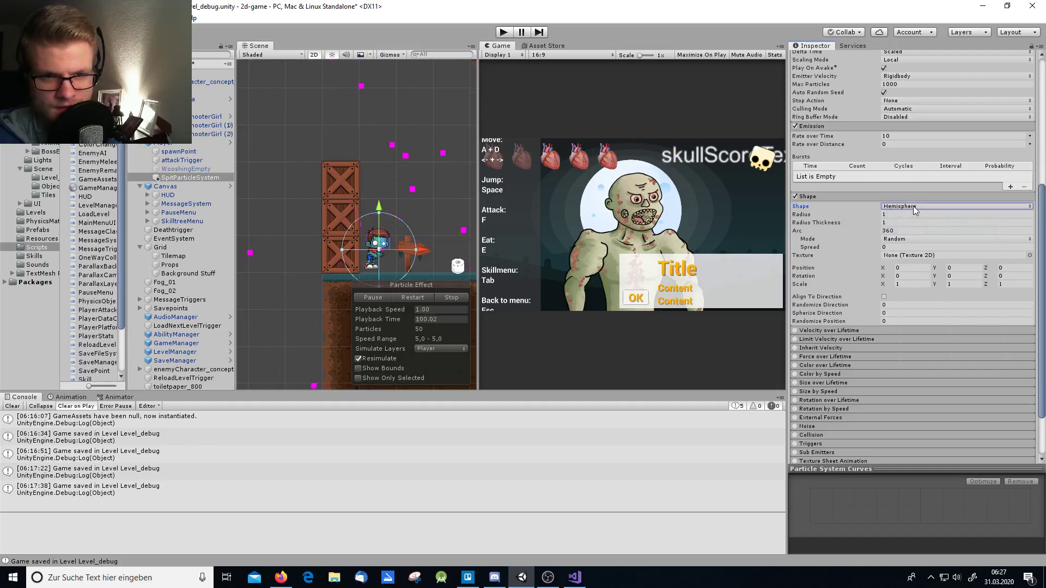
pyautogui.click(913, 206)
pyautogui.click(913, 239)
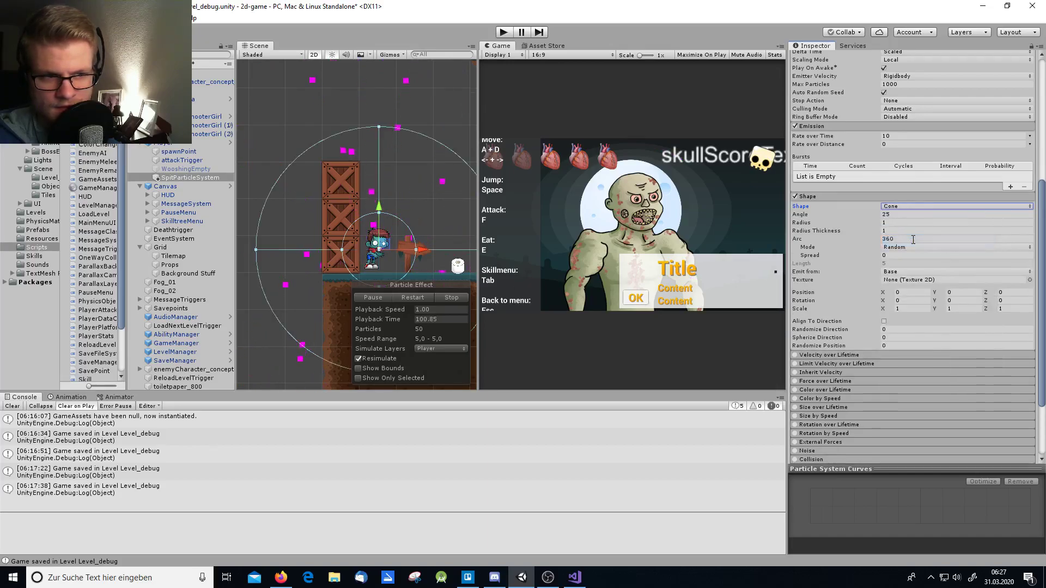
pyautogui.click(910, 207)
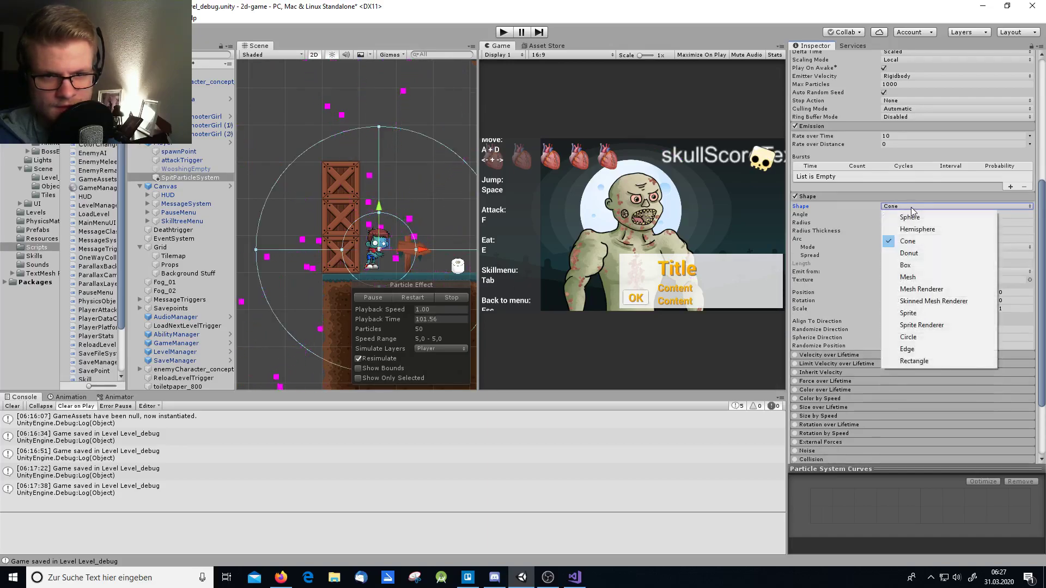
pyautogui.click(916, 253)
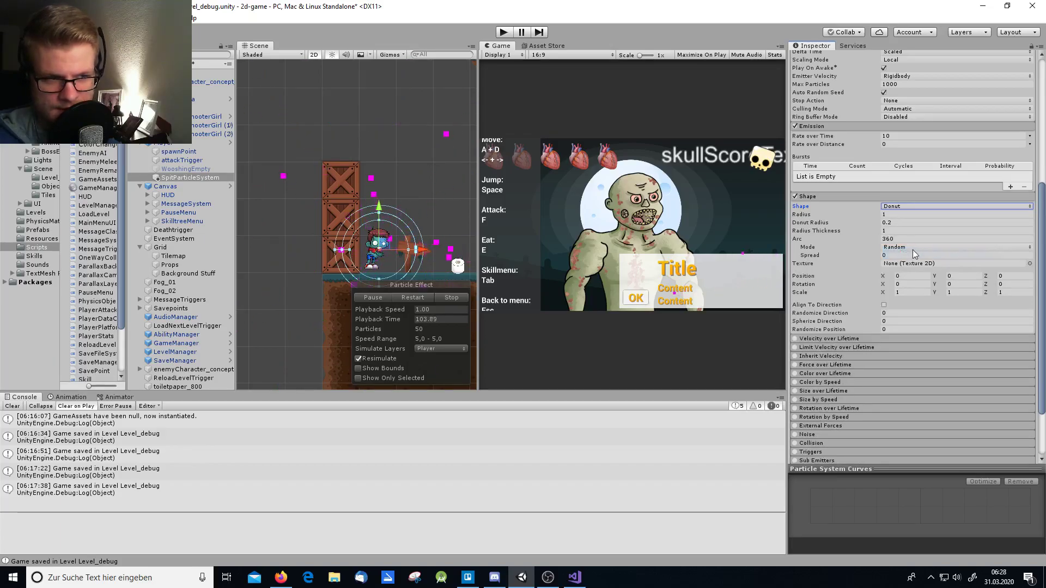
pyautogui.click(904, 207)
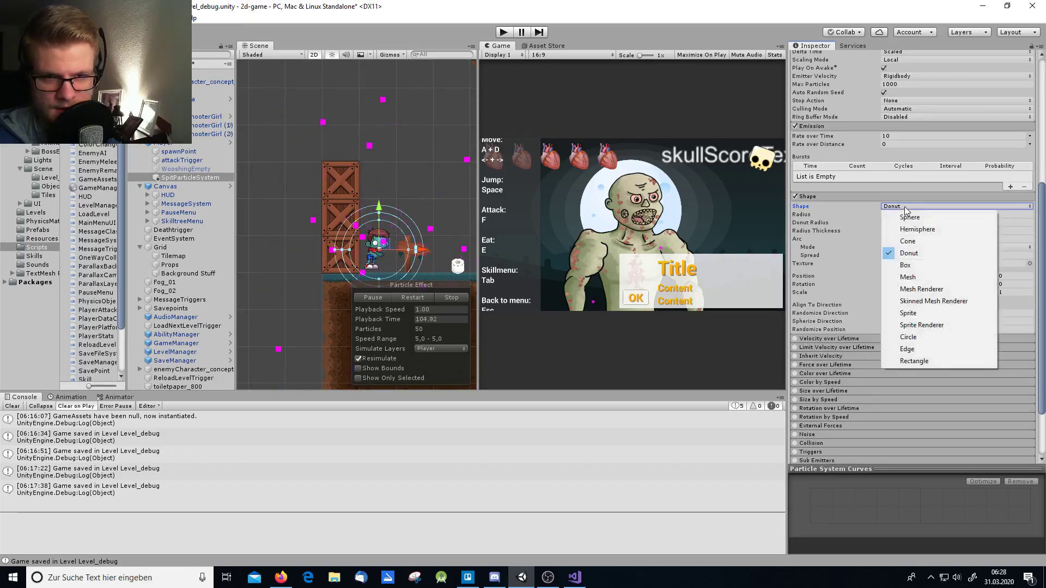
pyautogui.click(913, 265)
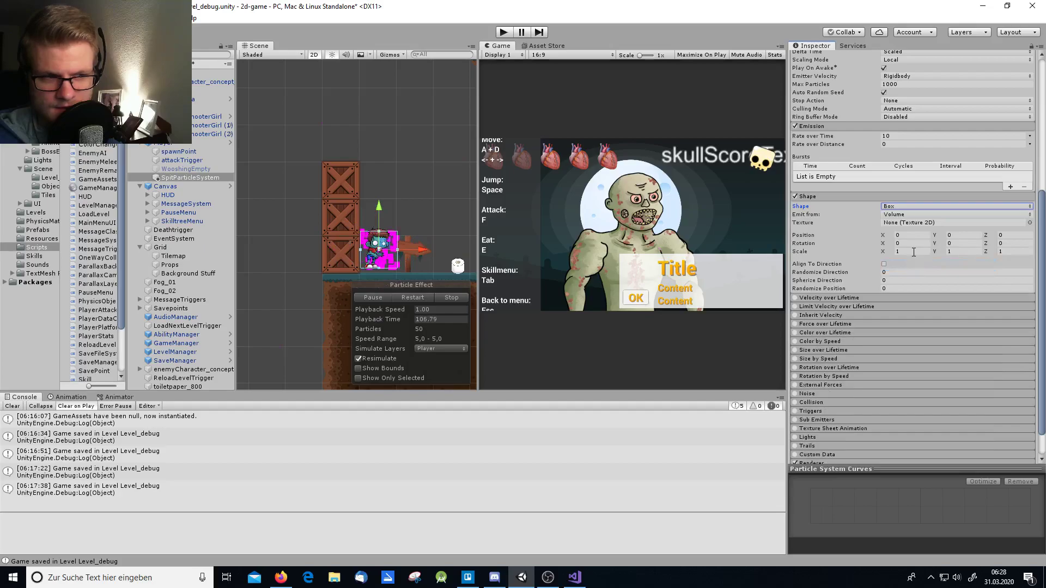
pyautogui.click(903, 207)
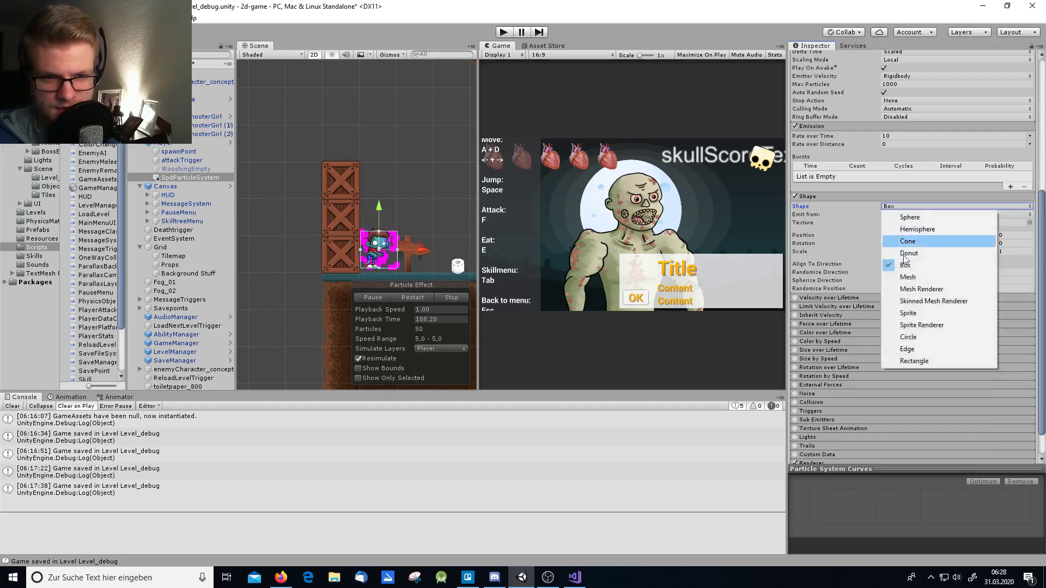
pyautogui.click(917, 273)
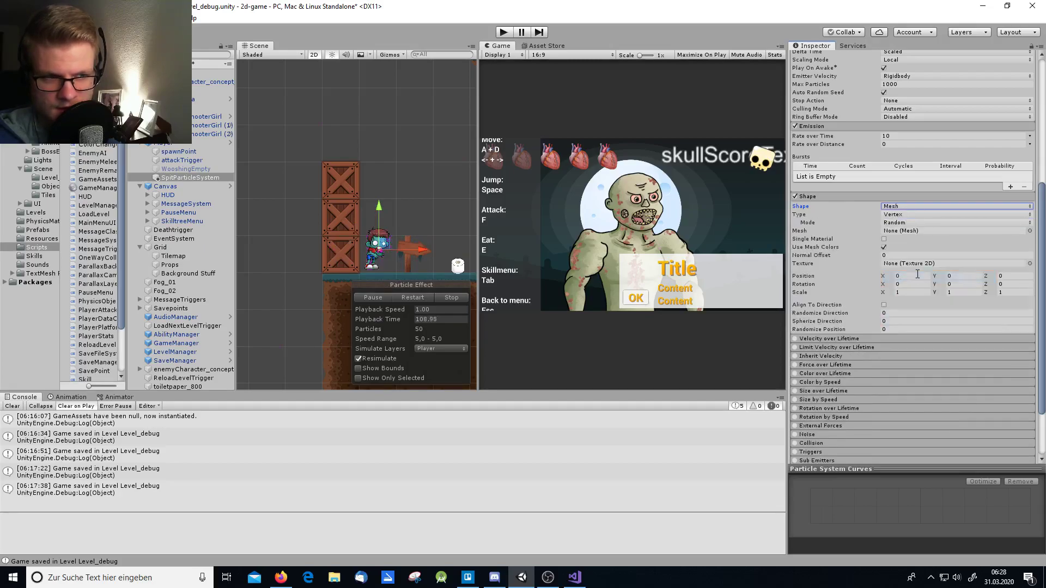
# Step: Continue through Mesh Renderer, Sprite, Circle and Edge, ending on a Rectangle emitter shape
pyautogui.click(901, 206)
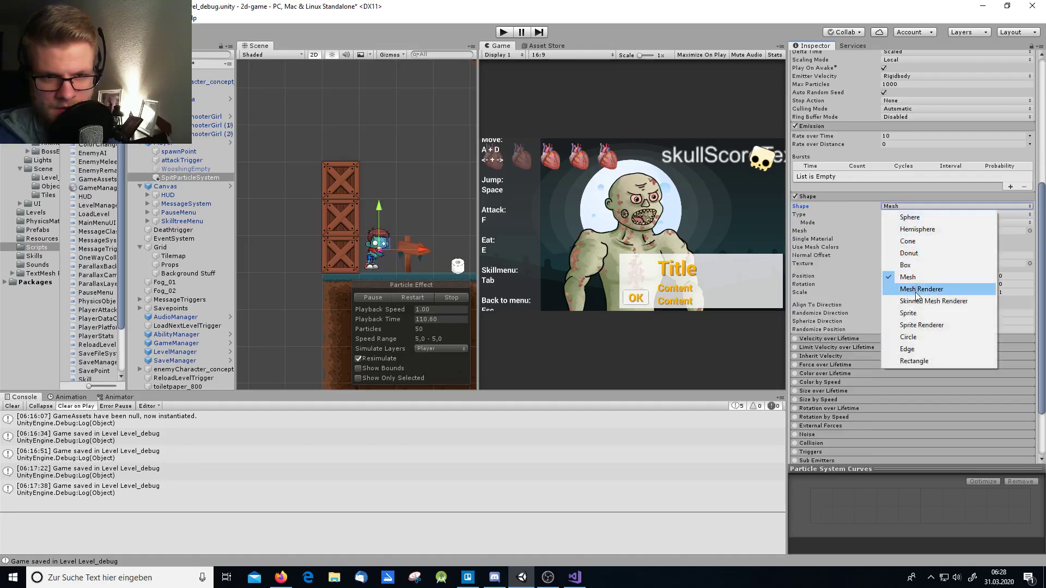
pyautogui.click(916, 289)
pyautogui.click(905, 199)
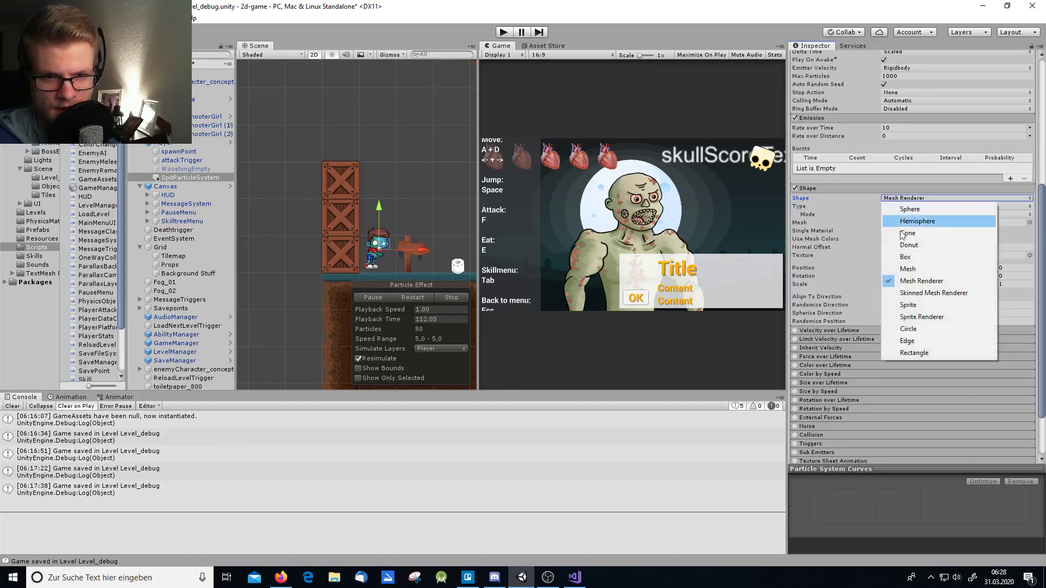
pyautogui.click(921, 304)
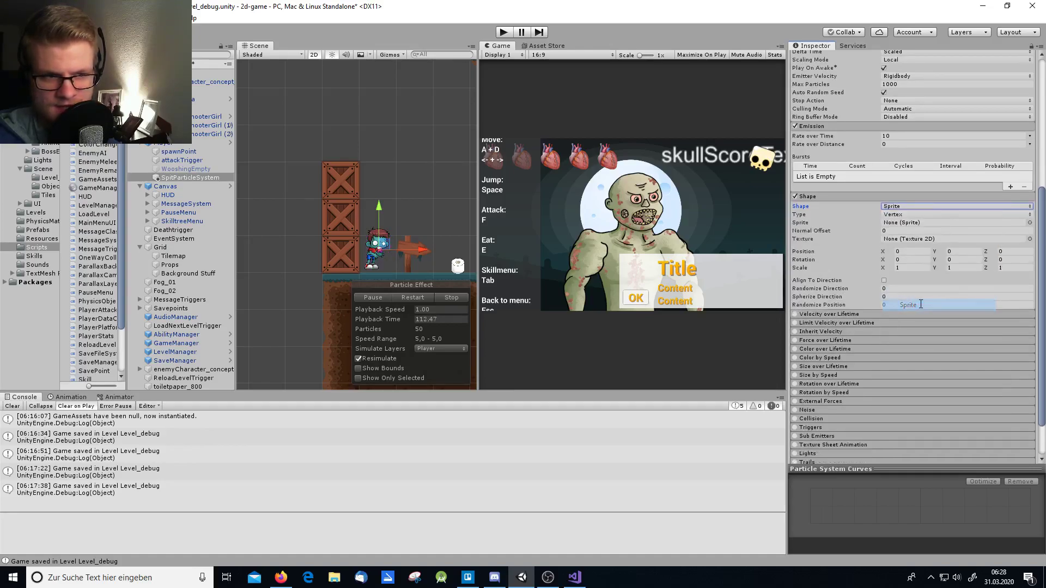
pyautogui.click(909, 207)
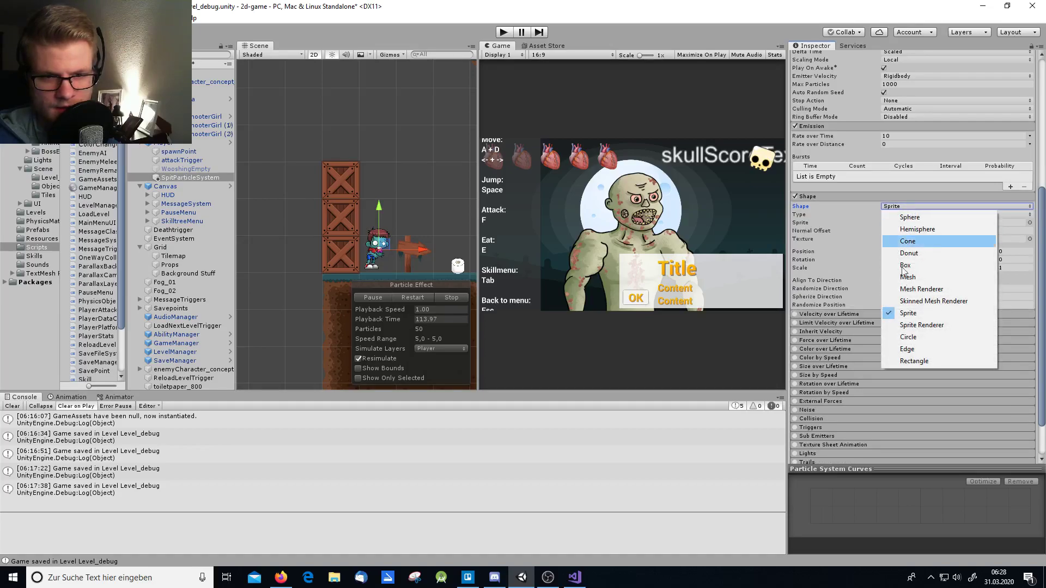
pyautogui.click(907, 337)
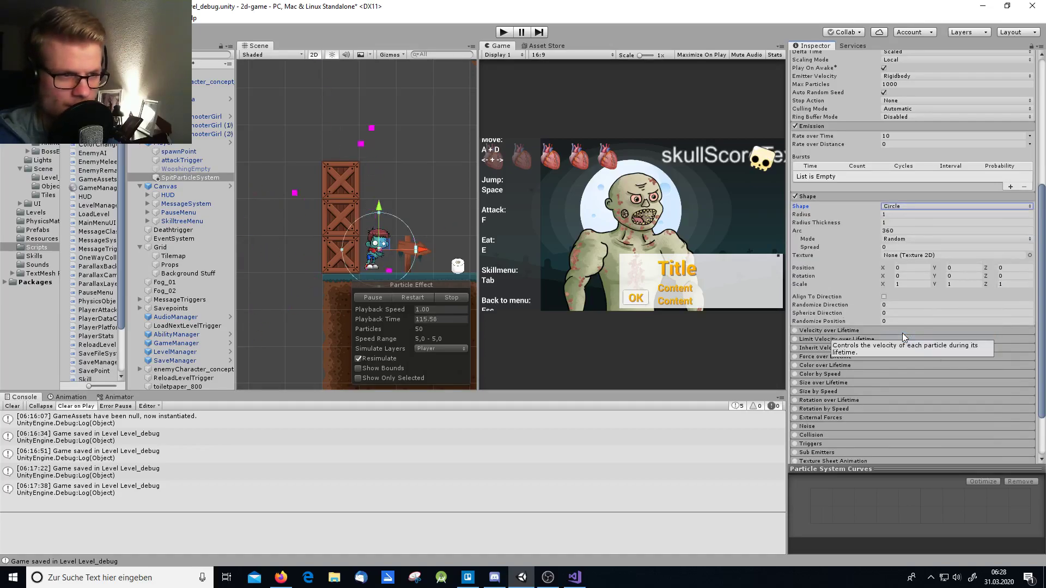
pyautogui.click(902, 208)
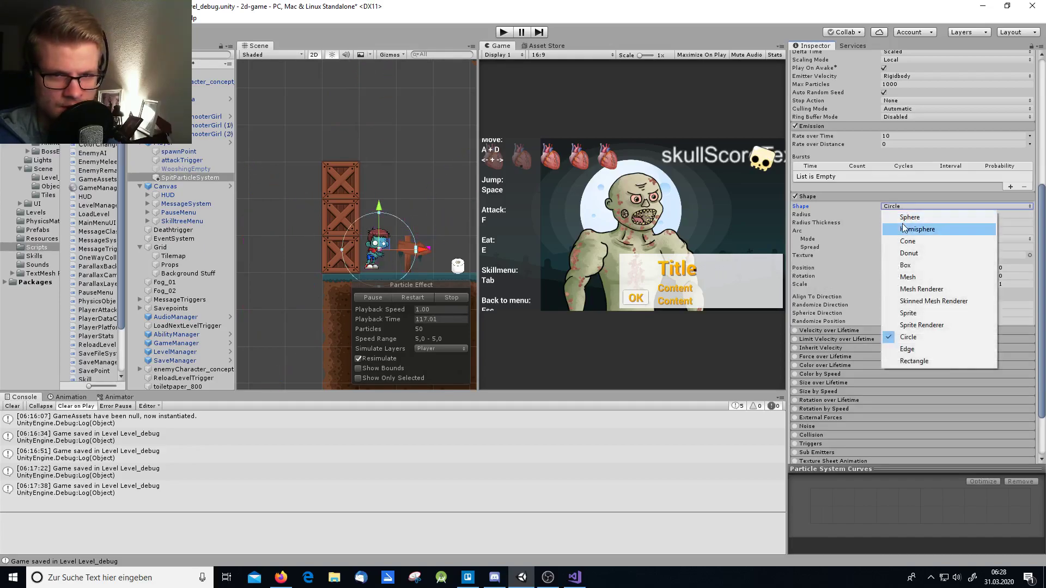
pyautogui.click(907, 349)
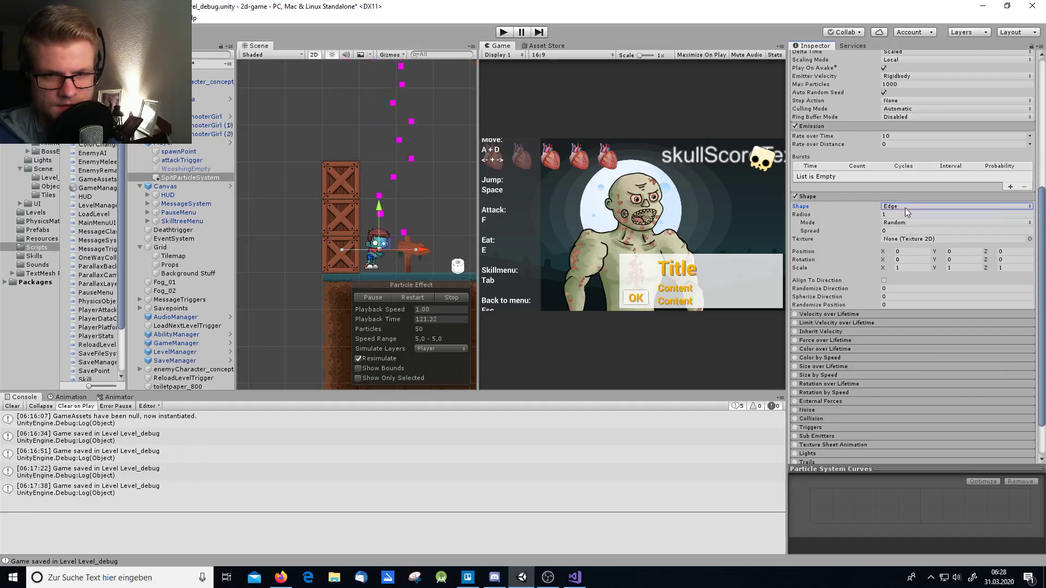
pyautogui.click(904, 207)
pyautogui.click(924, 363)
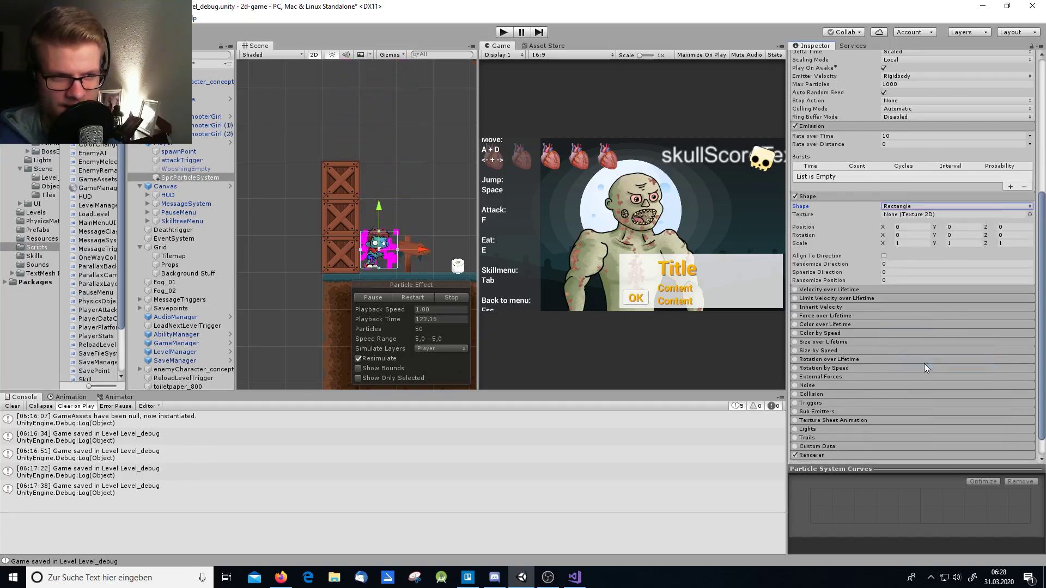
pyautogui.click(909, 208)
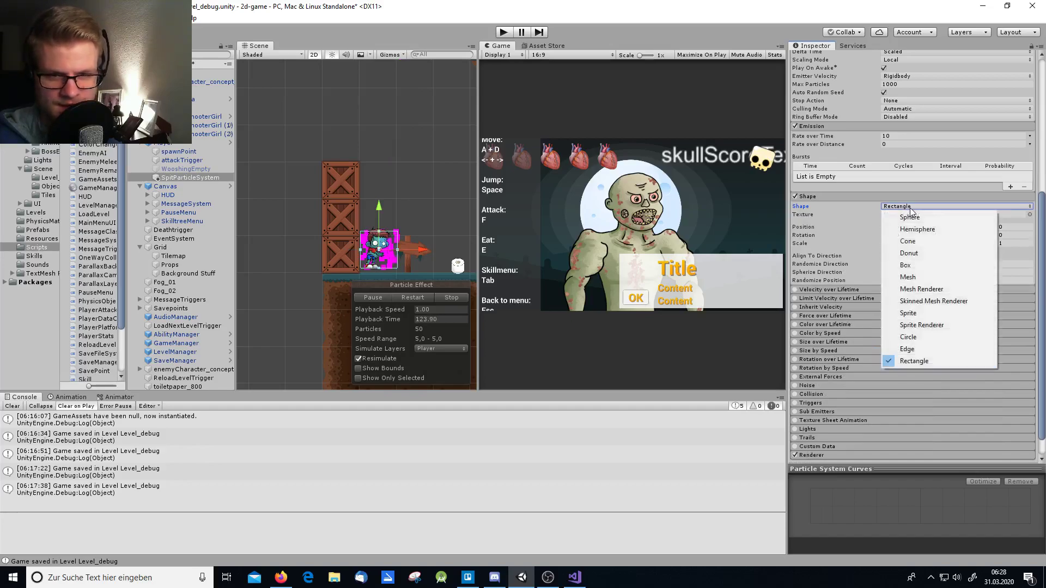
# Step: Set the emitter shape to Circle and scrub its Arc from 360 down to about 60.2 degrees
pyautogui.click(923, 345)
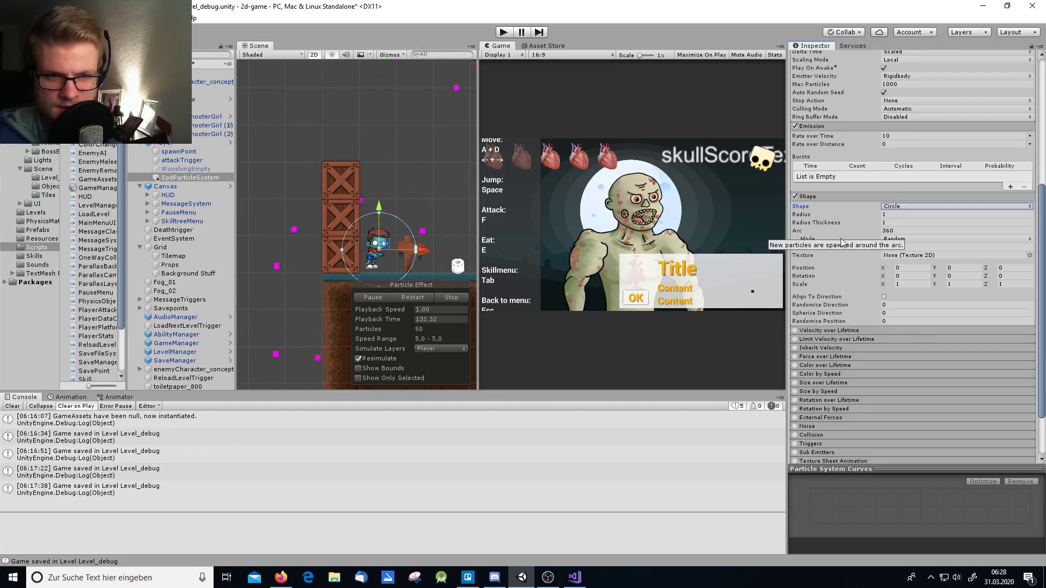
pyautogui.click(804, 231)
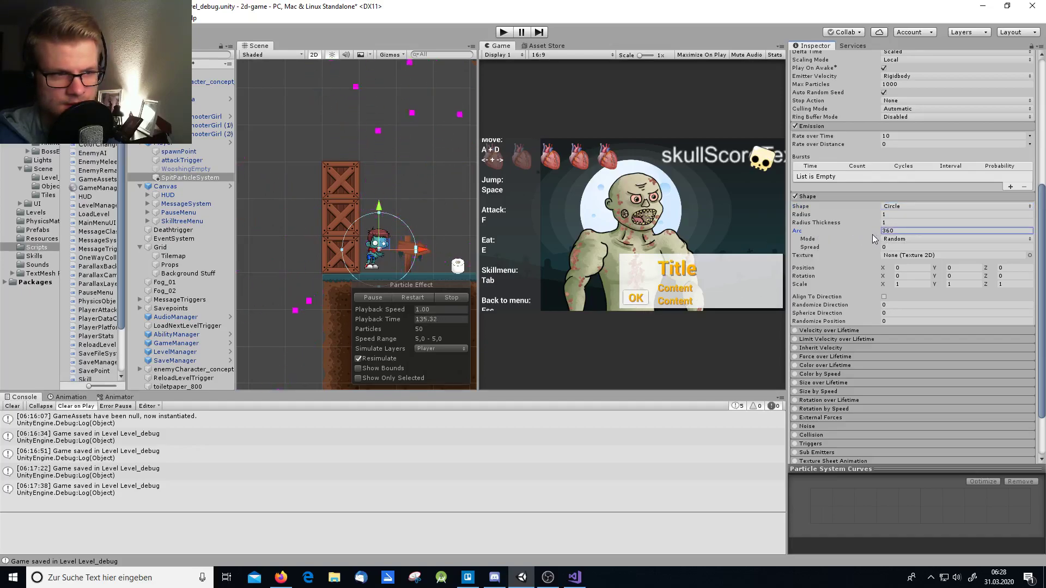
pyautogui.moveTo(872, 234); pyautogui.dragTo(842, 232)
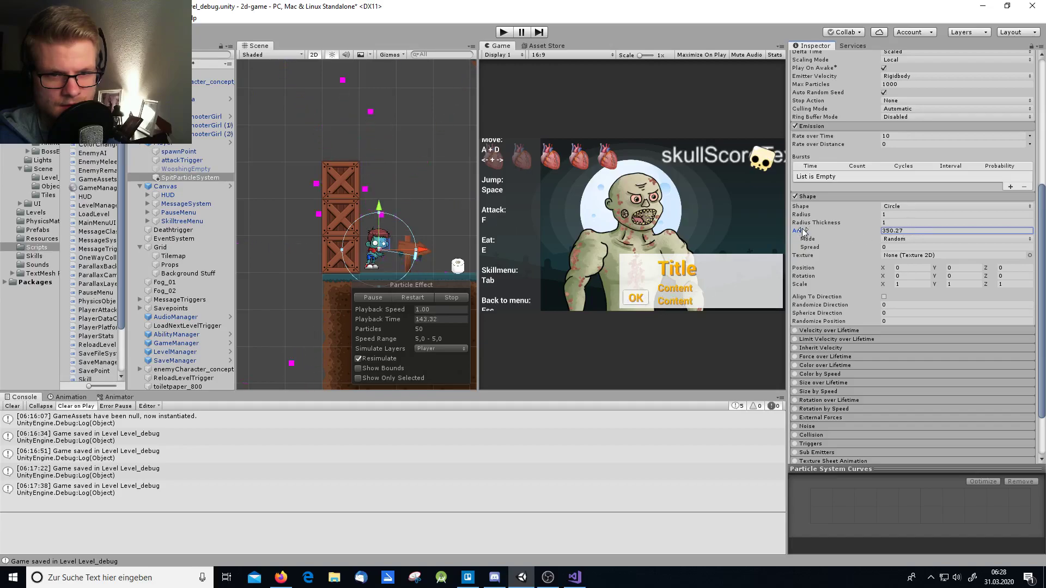
pyautogui.moveTo(779, 230); pyautogui.dragTo(589, 224)
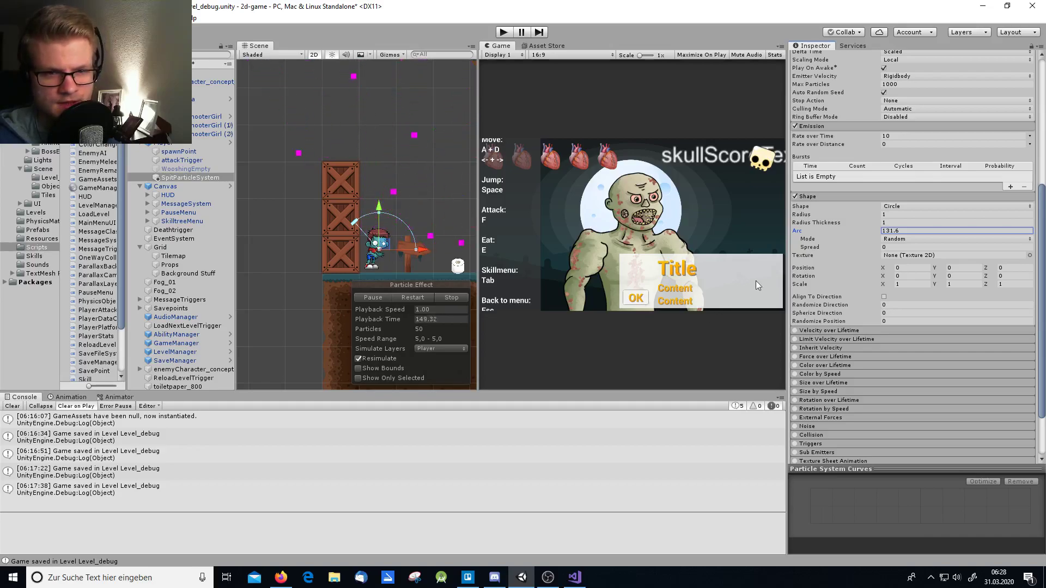
pyautogui.moveTo(805, 234); pyautogui.dragTo(730, 232)
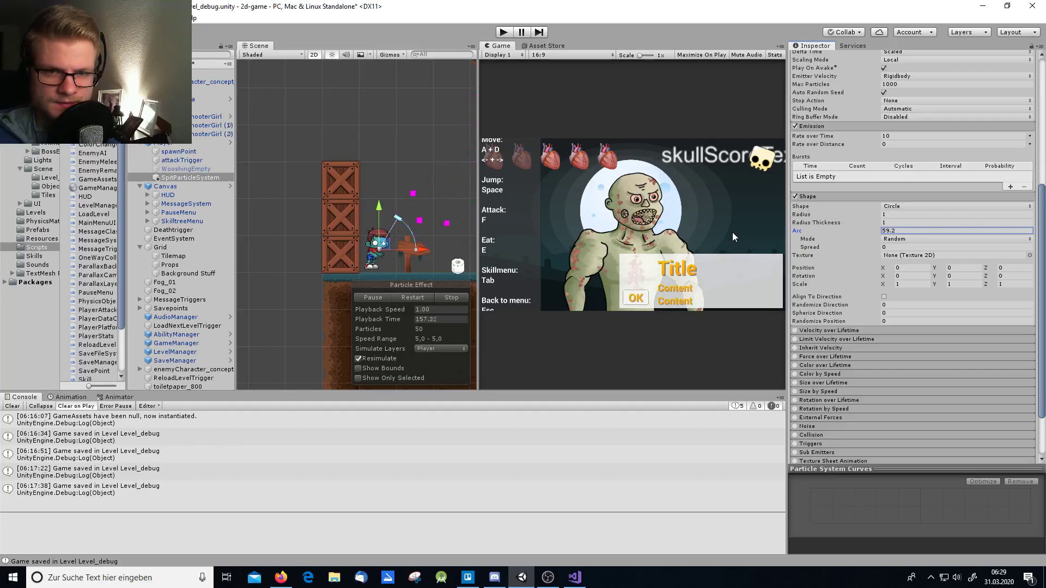
pyautogui.moveTo(732, 237); pyautogui.dragTo(733, 235)
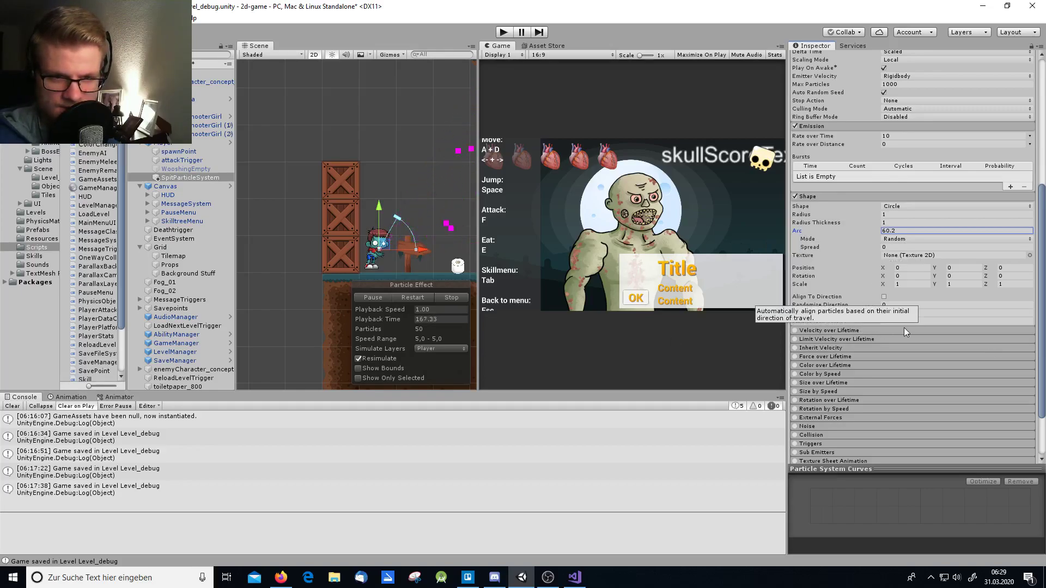
pyautogui.click(1029, 255)
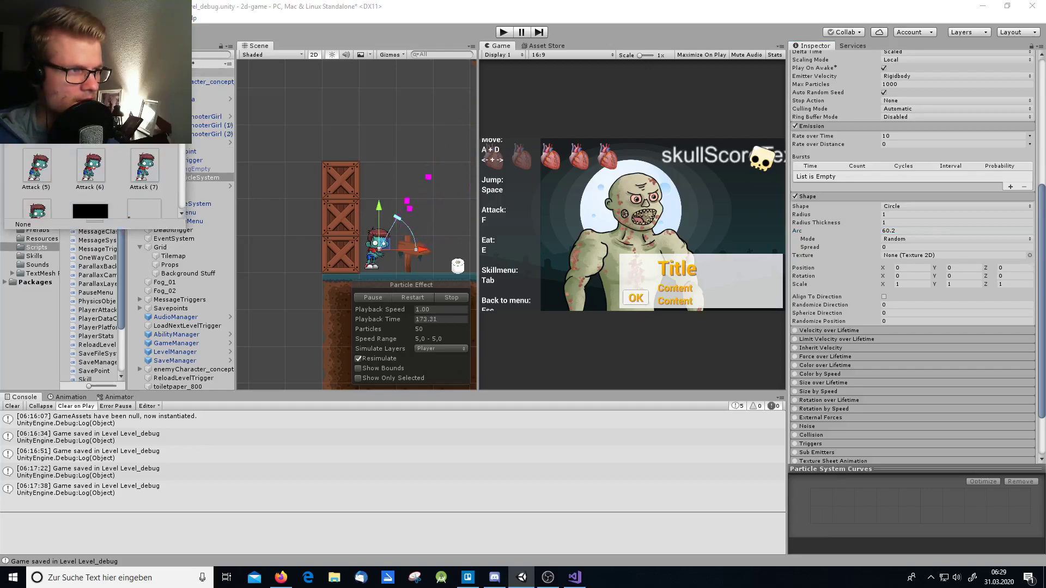
pyautogui.scroll(-5, 180, 210)
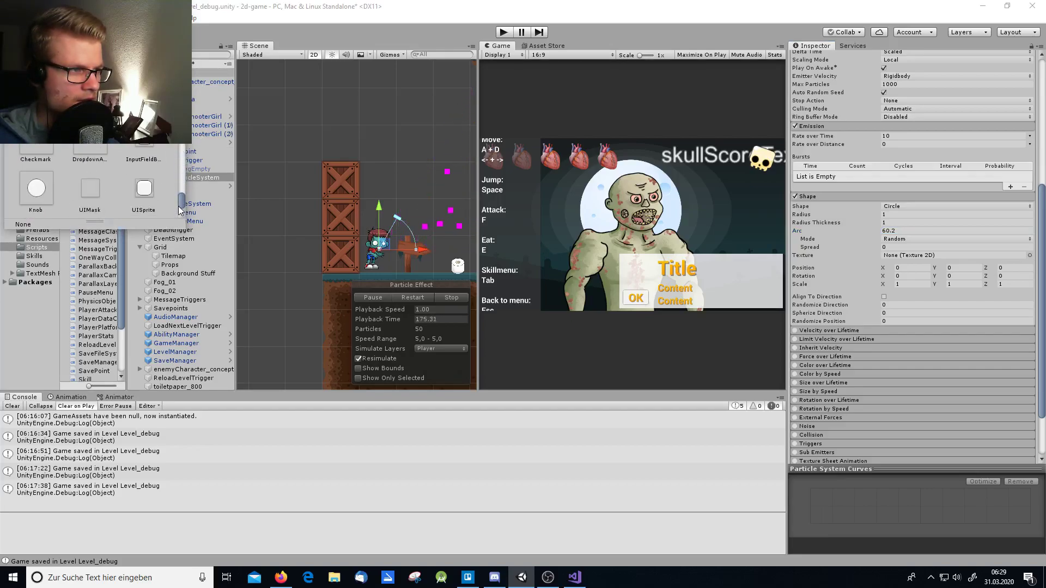
pyautogui.moveTo(178, 204); pyautogui.dragTo(177, 200)
pyautogui.scroll(-4, 175, 200)
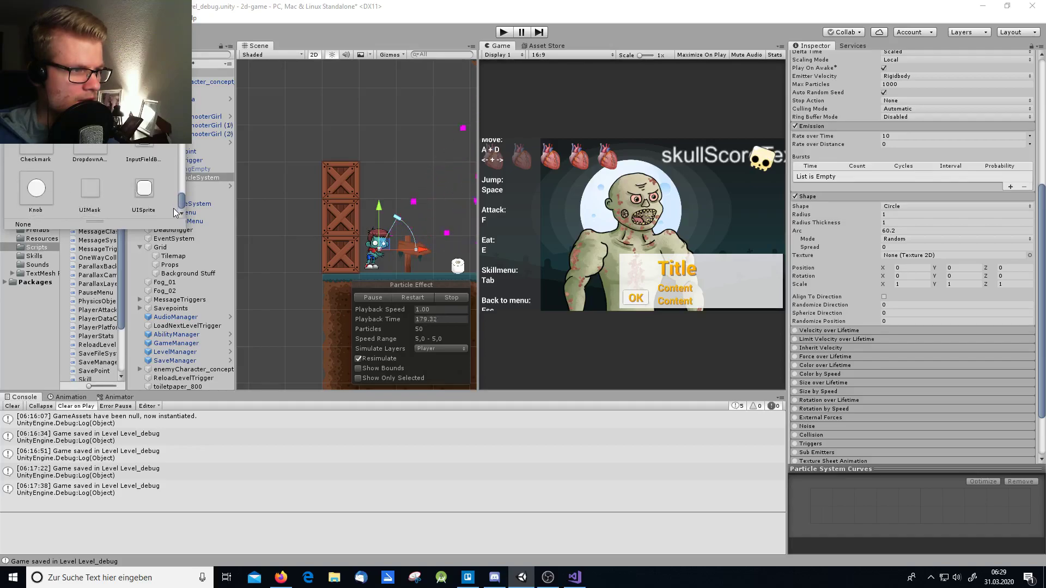
pyautogui.moveTo(174, 207); pyautogui.dragTo(181, 118)
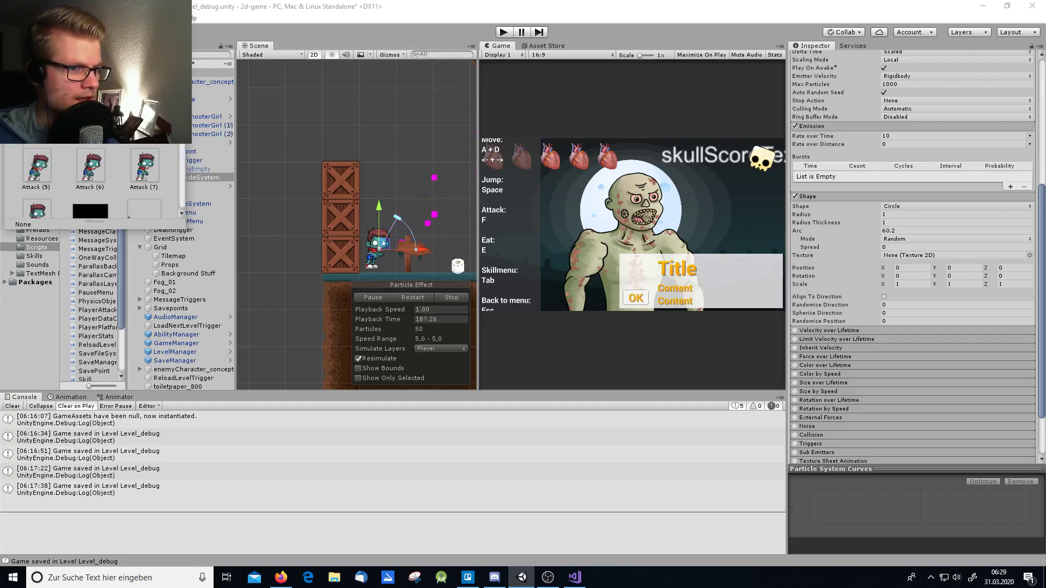
pyautogui.press('Escape')
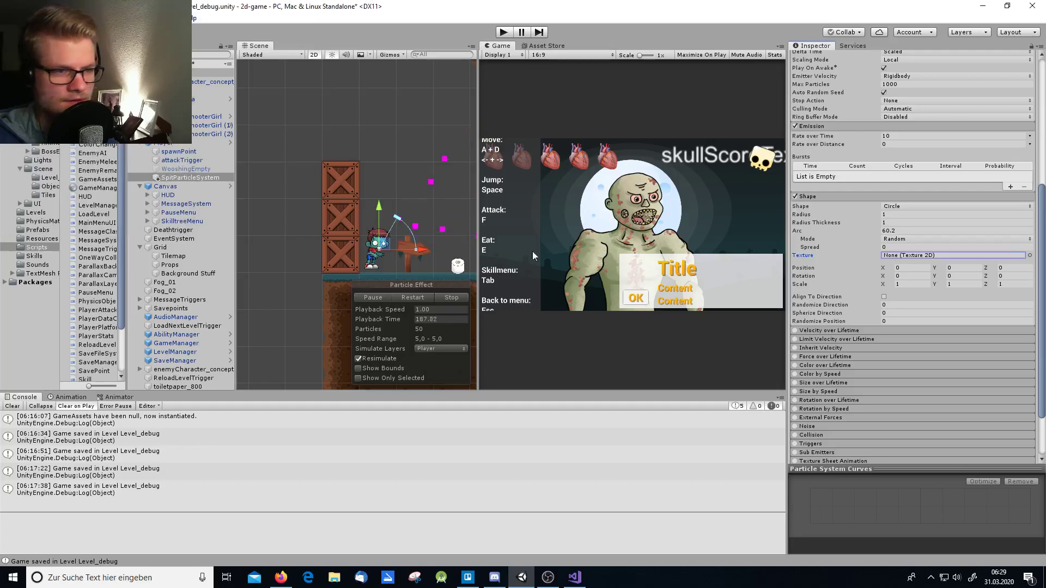
pyautogui.click(1029, 256)
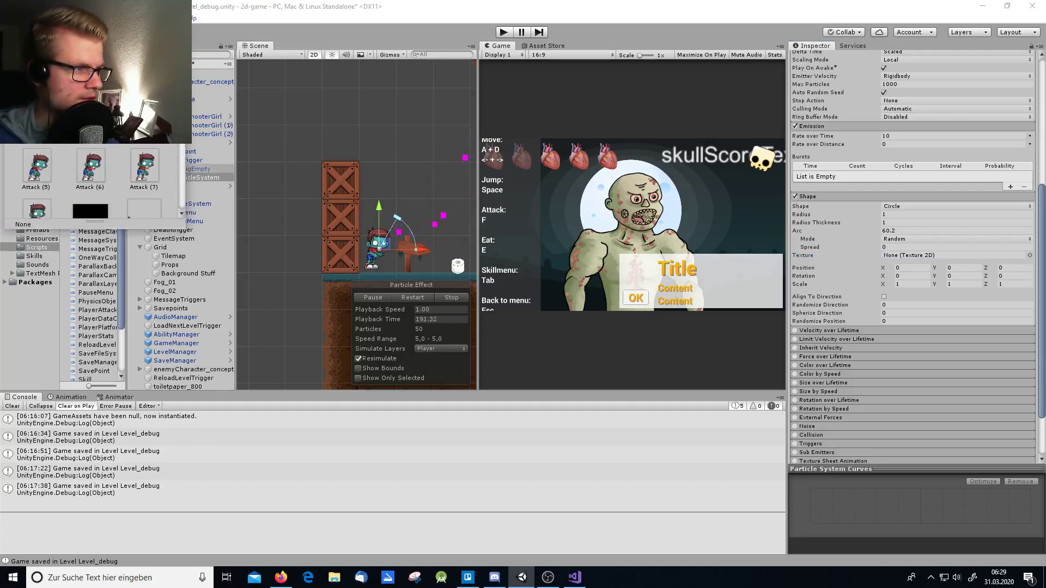
pyautogui.scroll(-3, 144, 216)
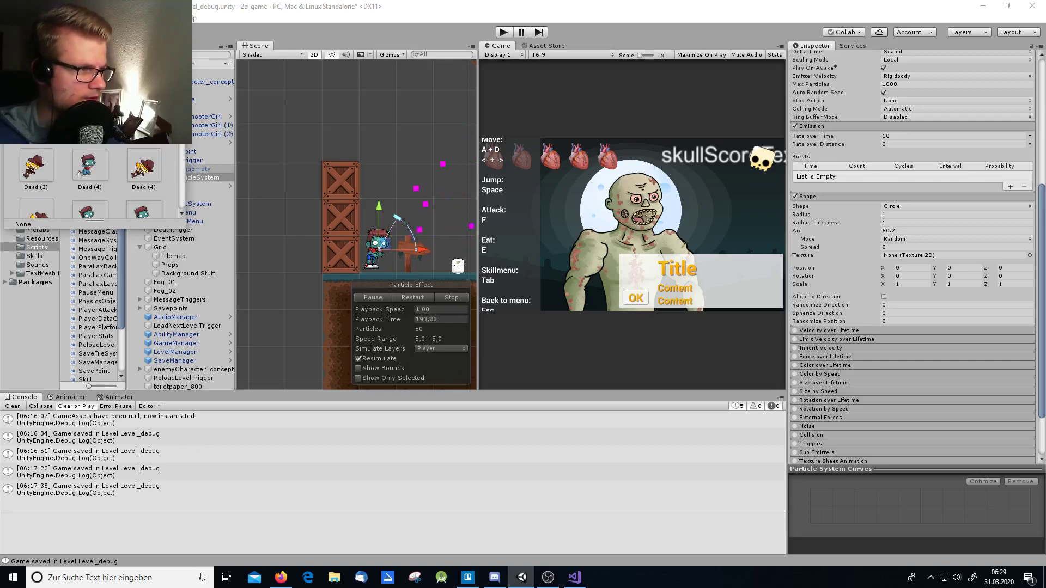
pyautogui.scroll(-3, 144, 215)
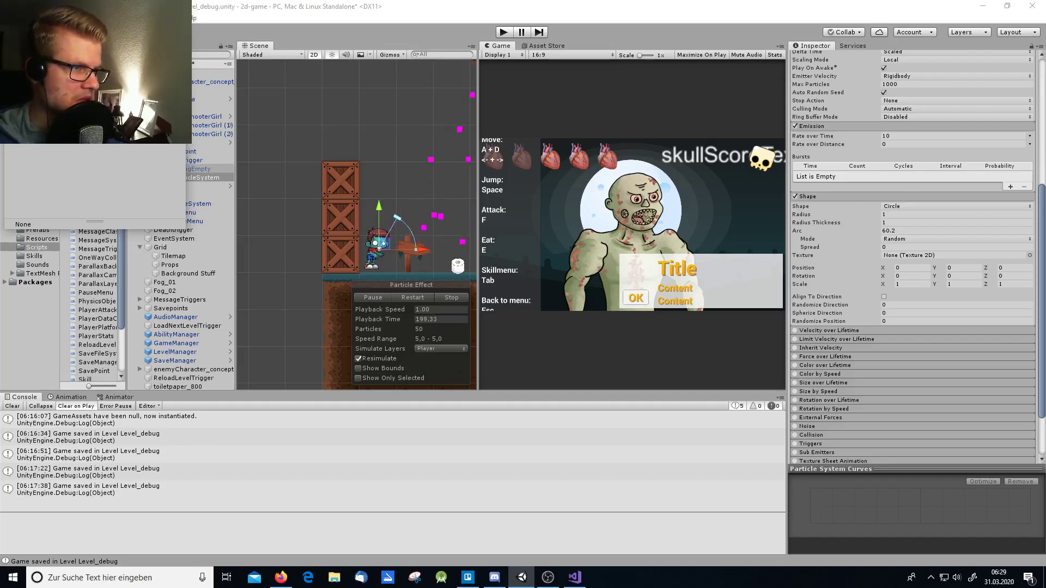
pyautogui.click(194, 19)
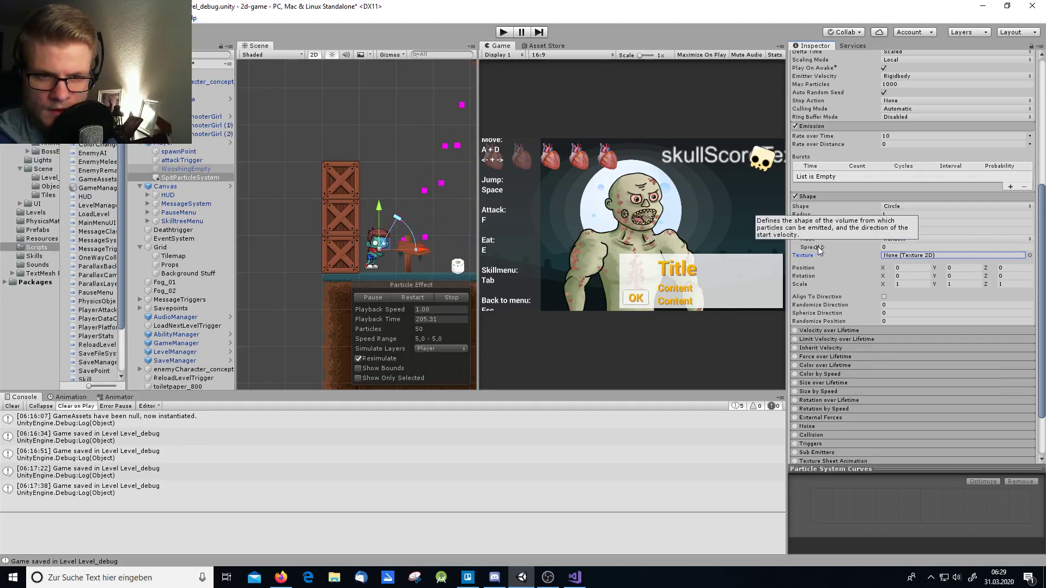
pyautogui.click(910, 240)
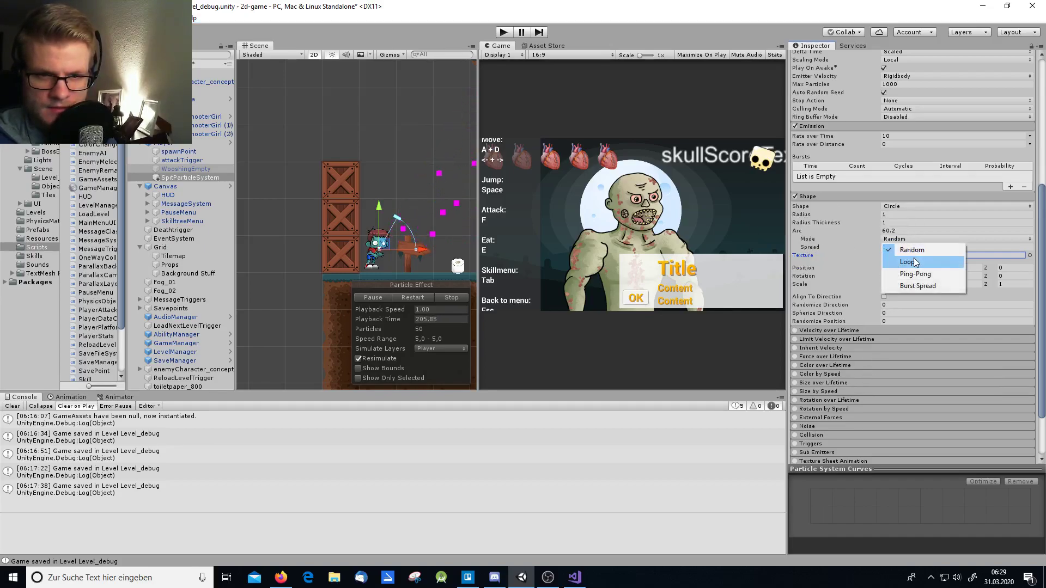
pyautogui.click(913, 261)
pyautogui.click(902, 241)
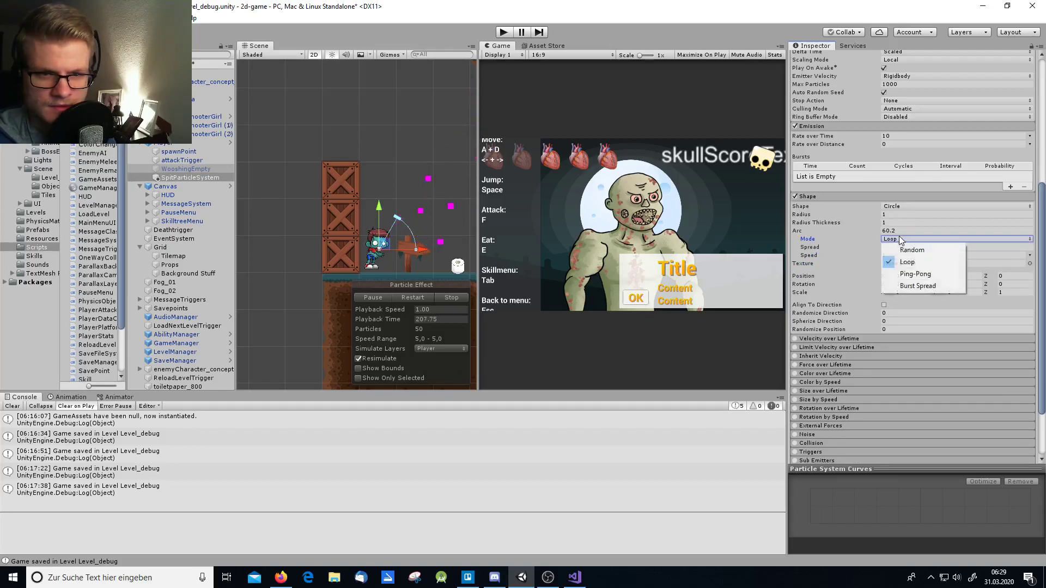
pyautogui.click(910, 249)
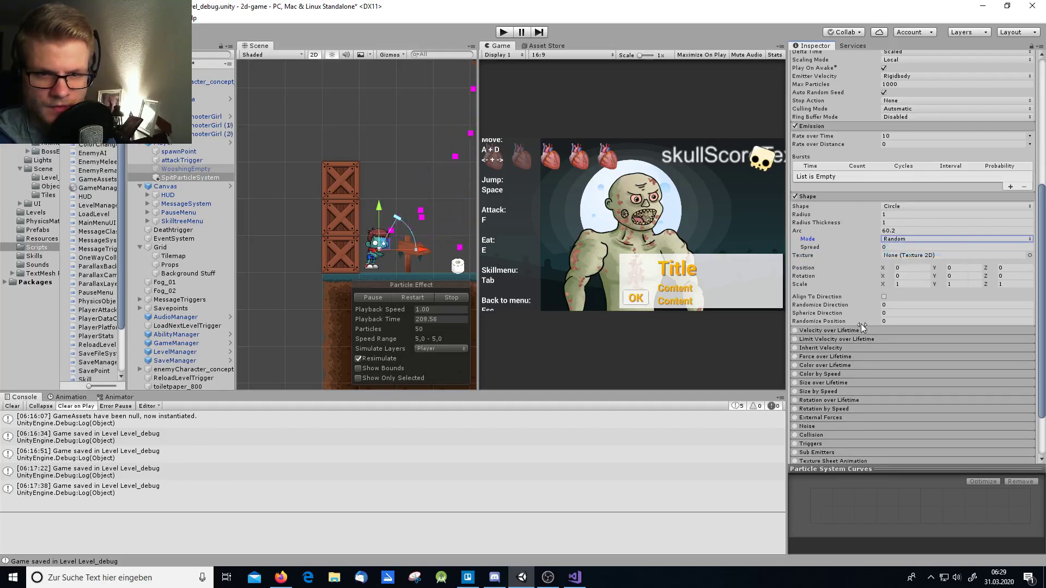
pyautogui.scroll(-3, 858, 323)
pyautogui.scroll(3, 854, 319)
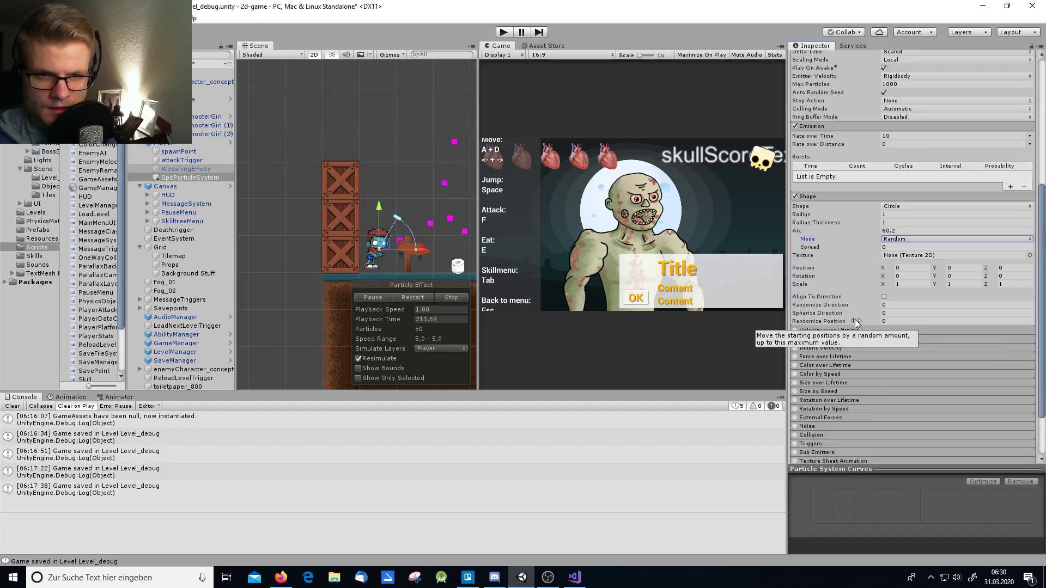
pyautogui.click(1030, 256)
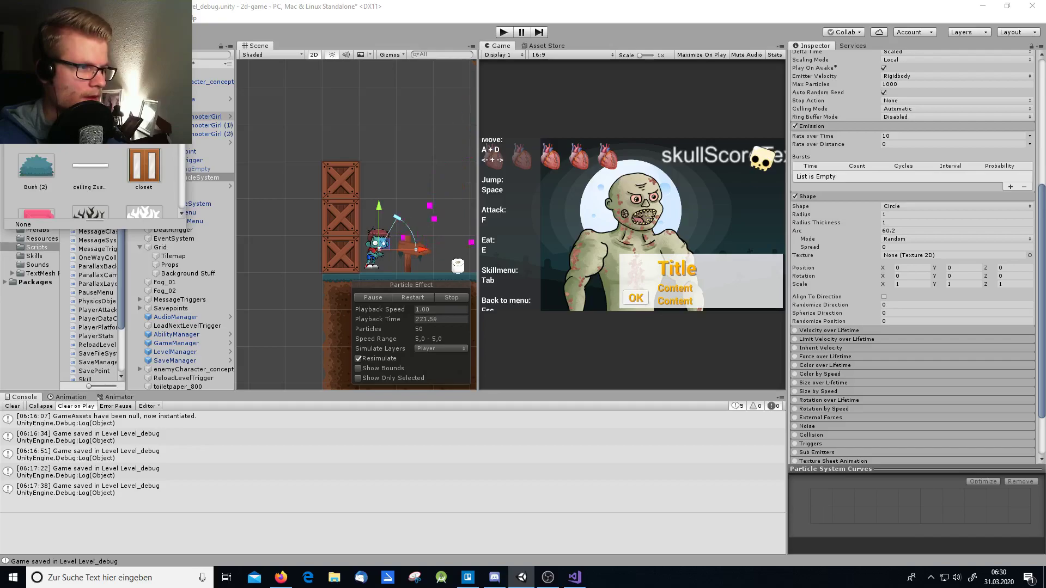
pyautogui.scroll(-2, 90, 180)
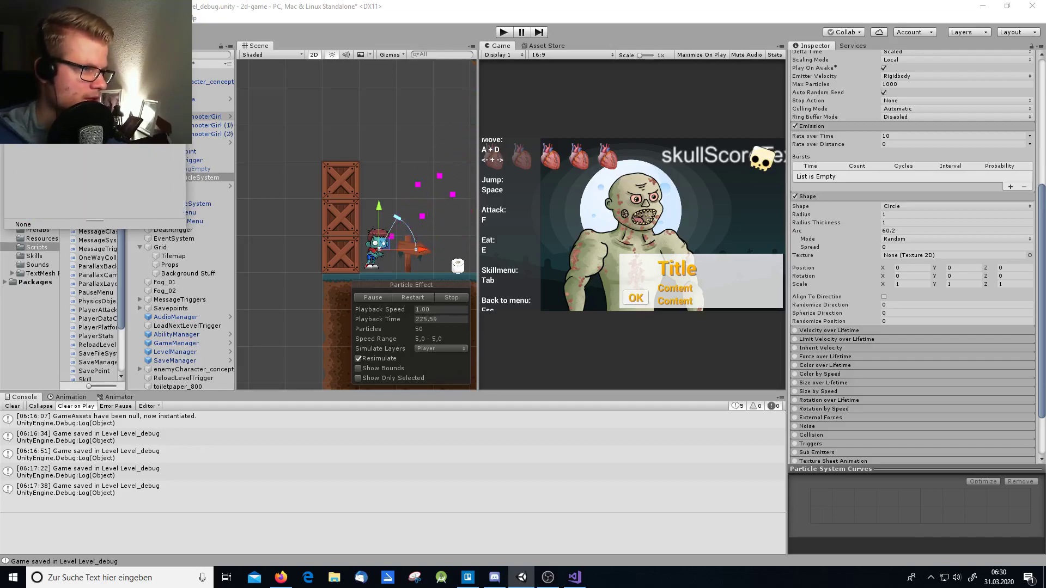
pyautogui.press('Down')
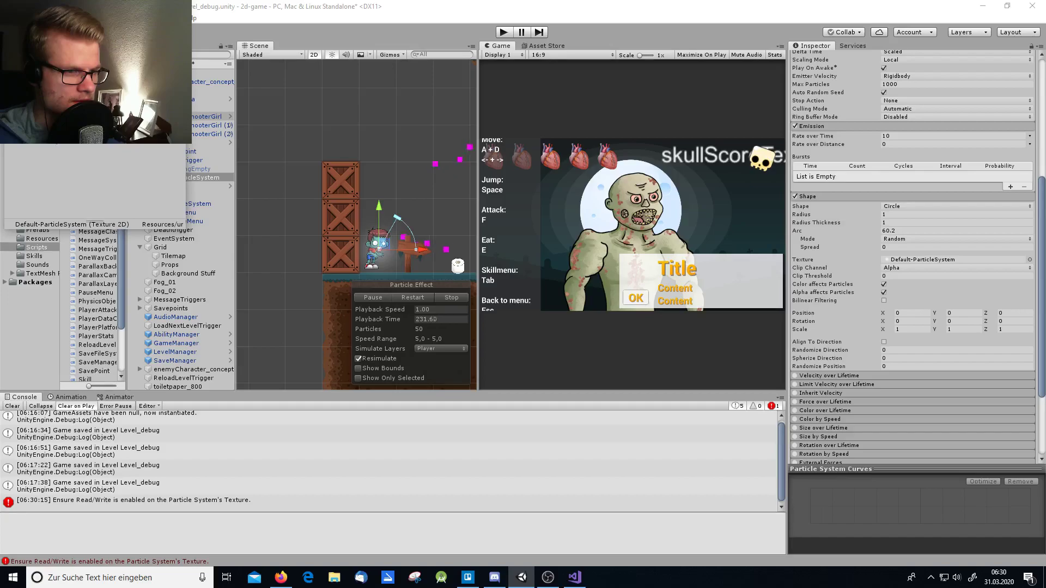
pyautogui.scroll(5, 380, 263)
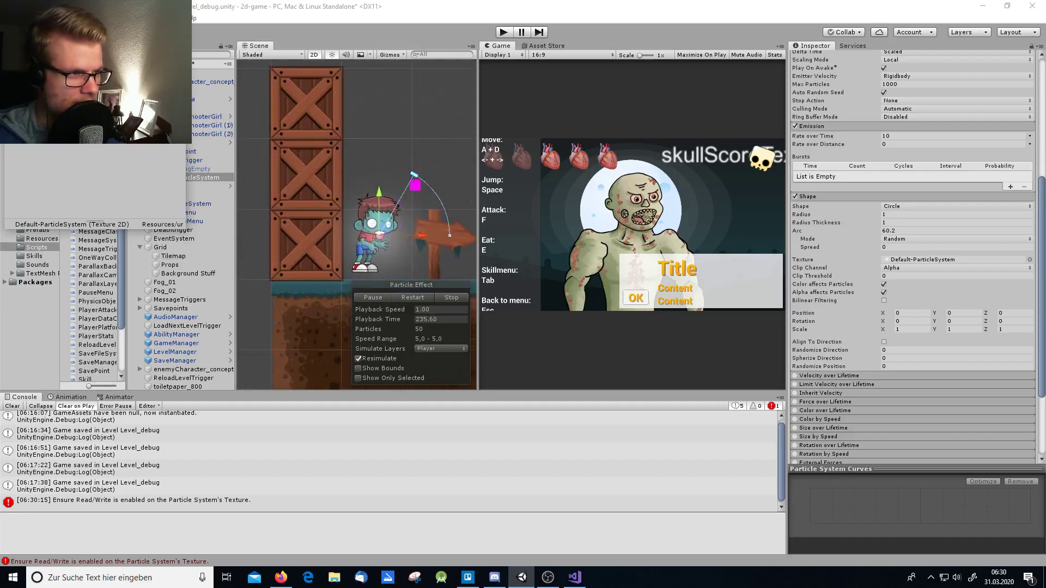
pyautogui.click(87, 177)
pyautogui.press('Right')
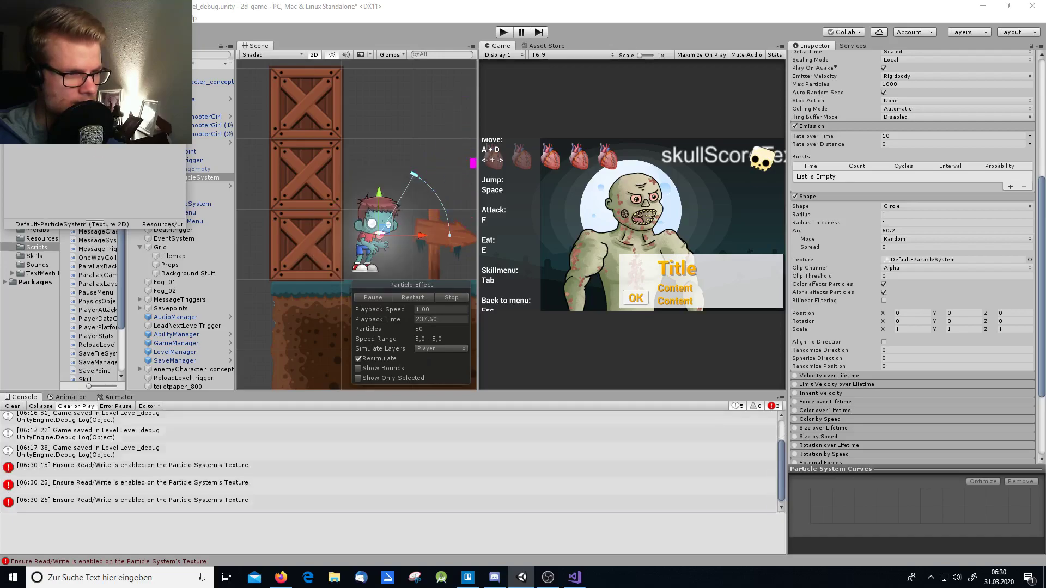
pyautogui.click(98, 146)
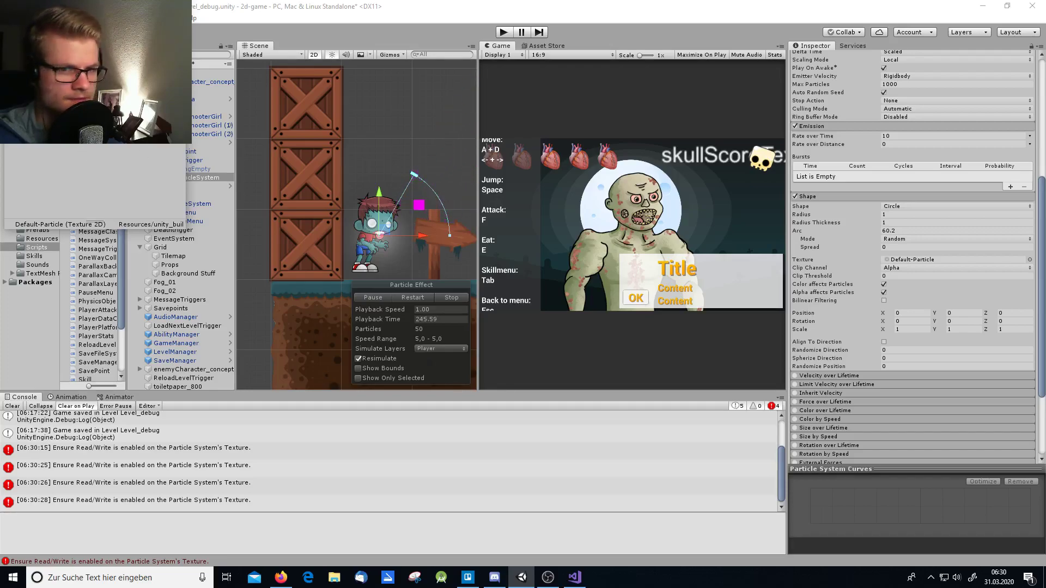
pyautogui.press('Return')
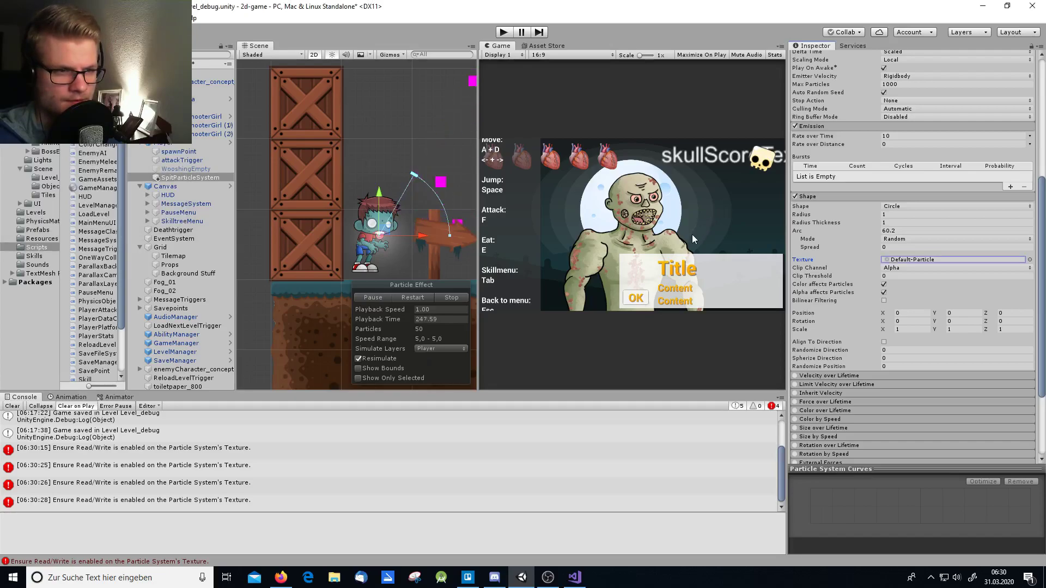
pyautogui.click(1029, 260)
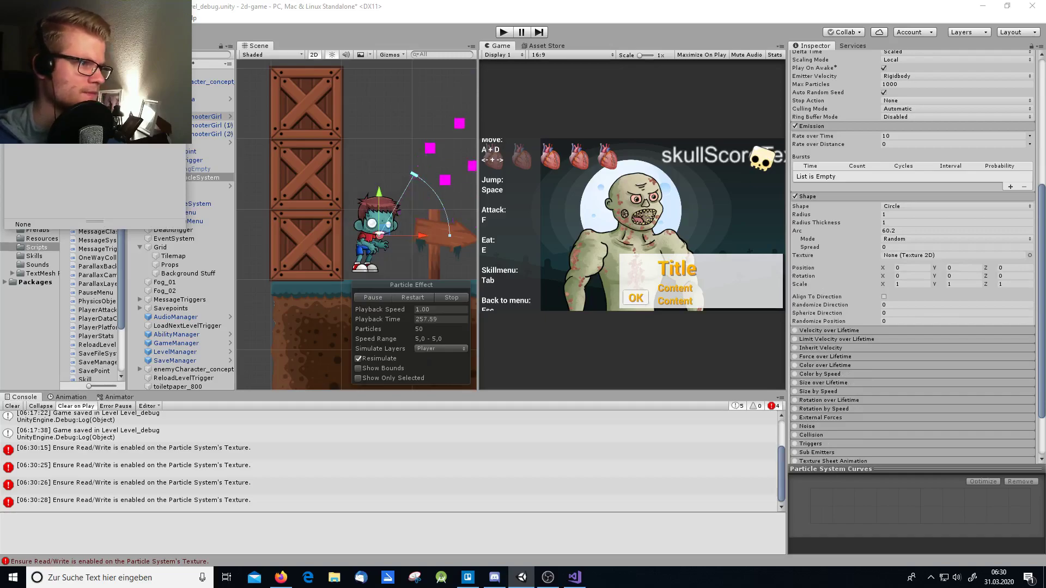
pyautogui.press('Return')
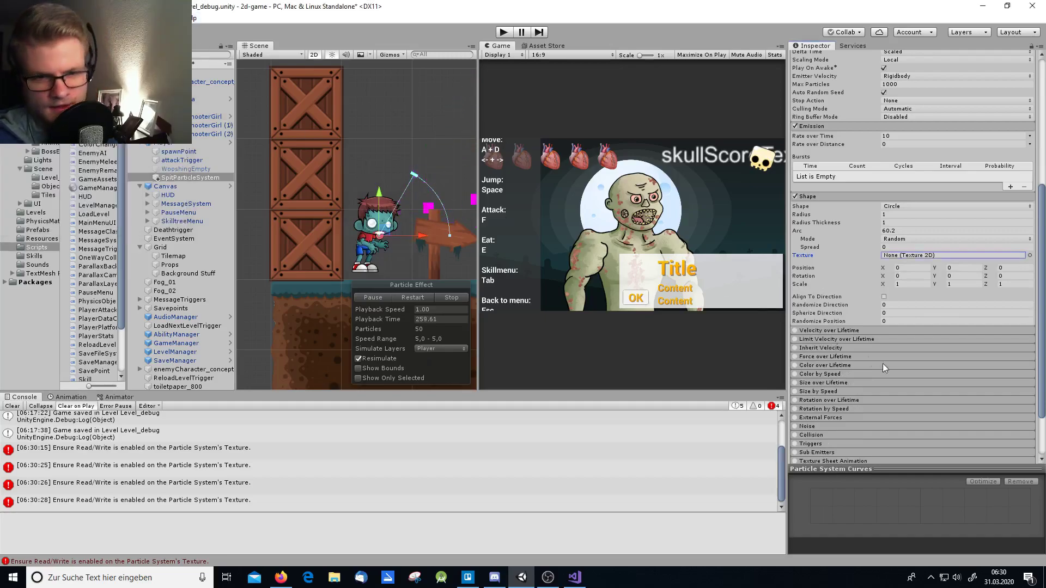
# Step: Peek at Velocity and Force over Lifetime, then collapse Shape and scroll back to the main settings
pyautogui.click(868, 329)
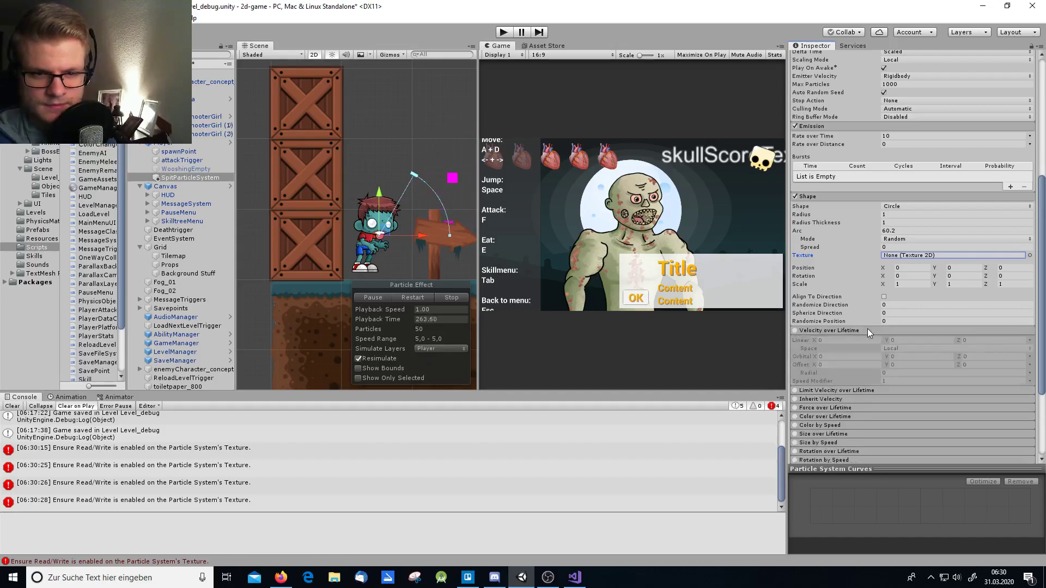
pyautogui.click(867, 330)
pyautogui.scroll(-3, 867, 330)
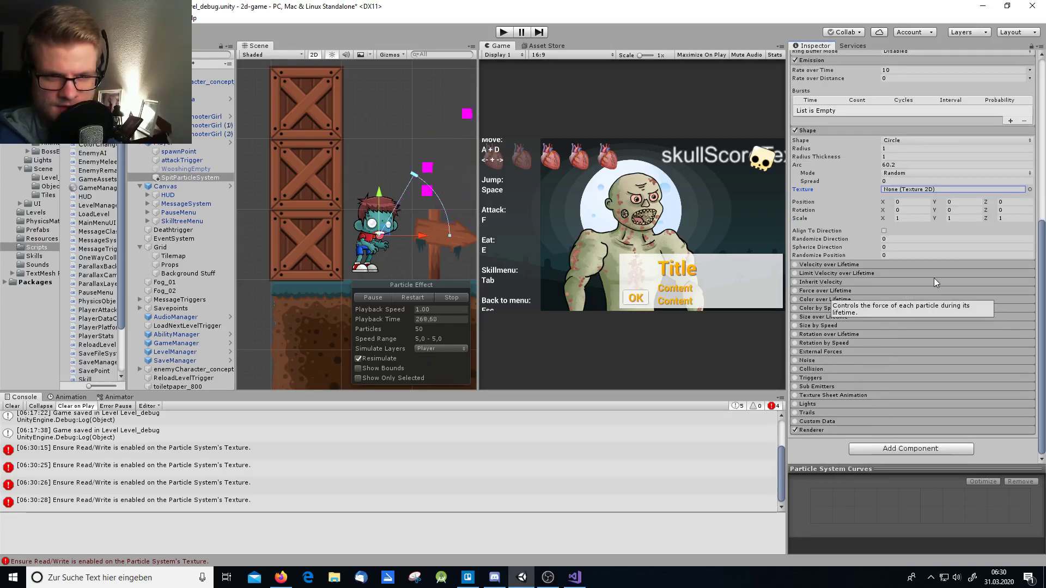
pyautogui.click(865, 291)
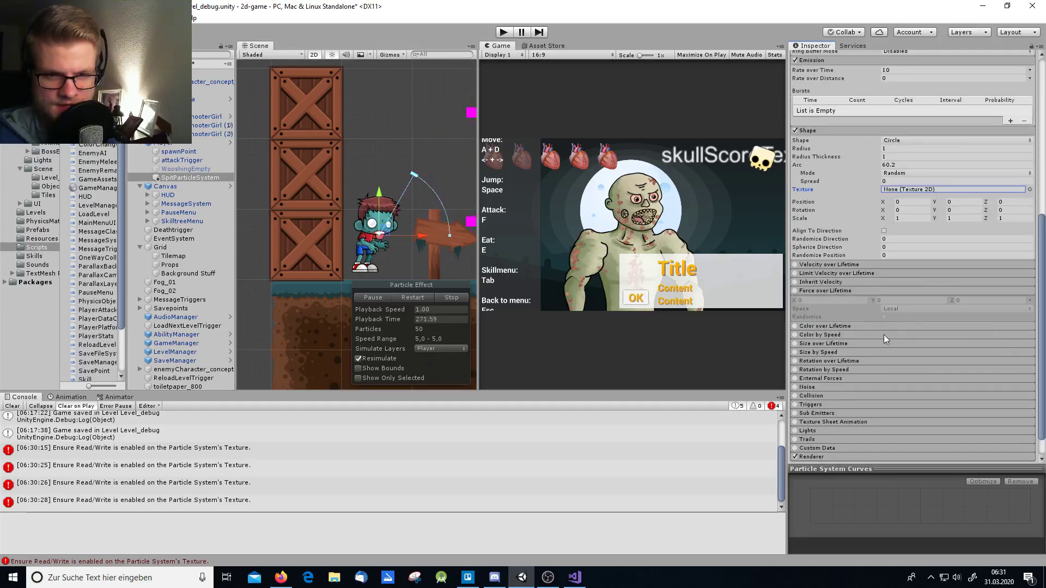
pyautogui.click(862, 291)
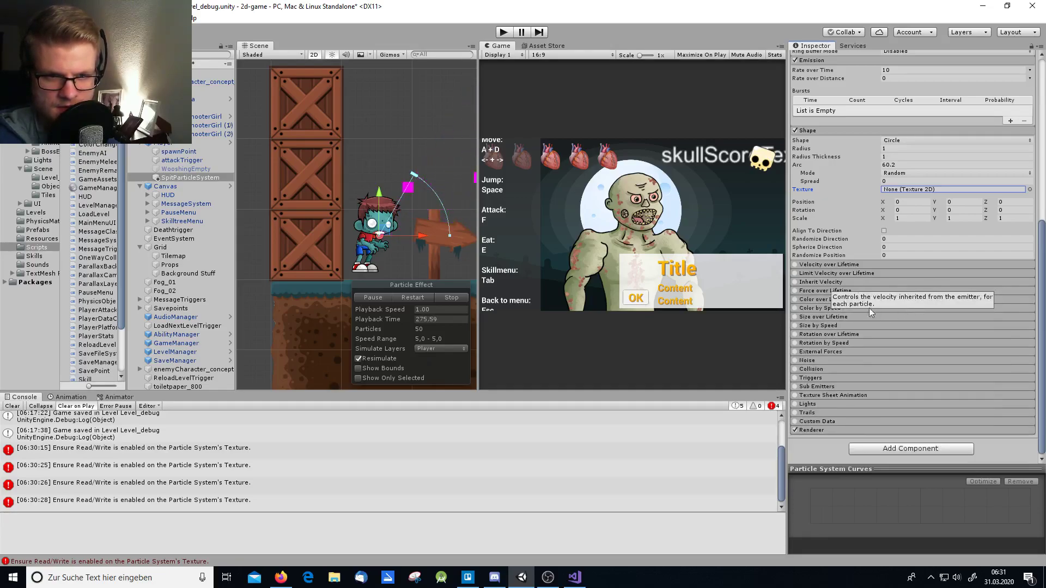
pyautogui.click(833, 131)
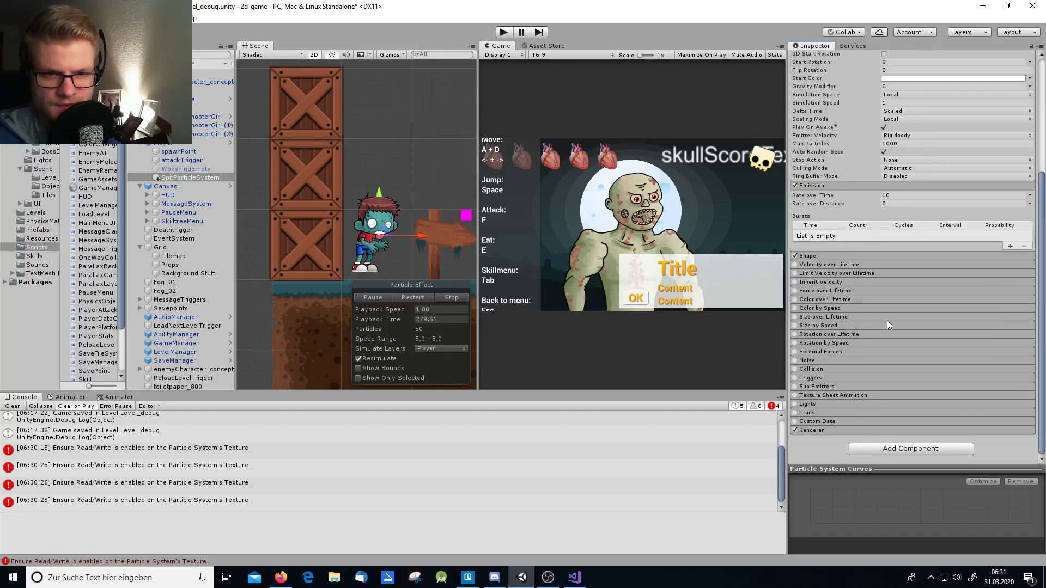
pyautogui.scroll(3, 903, 320)
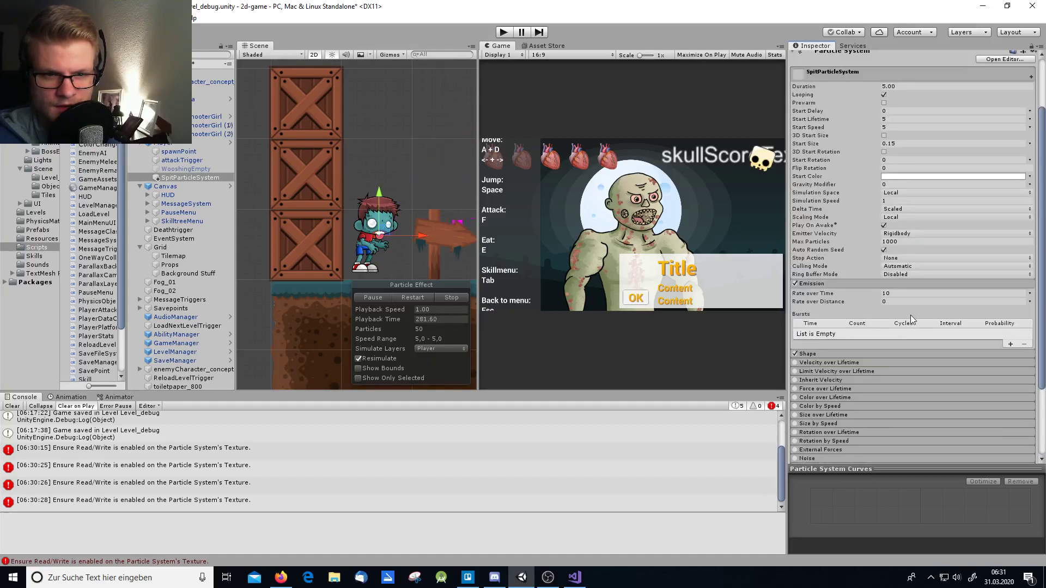
pyautogui.click(830, 294)
pyautogui.moveTo(831, 294); pyautogui.dragTo(966, 299)
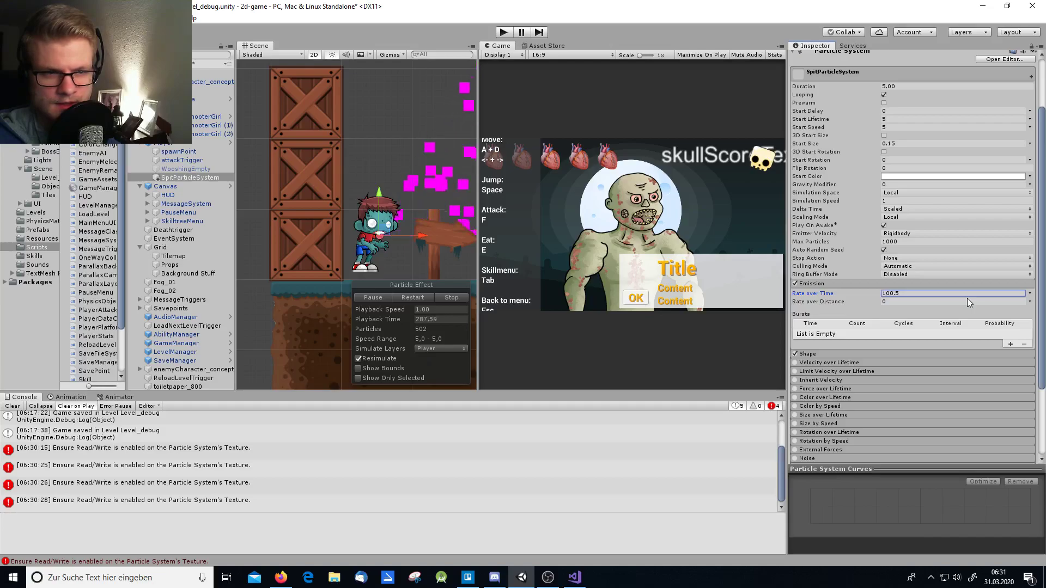
pyautogui.moveTo(966, 299); pyautogui.dragTo(843, 293)
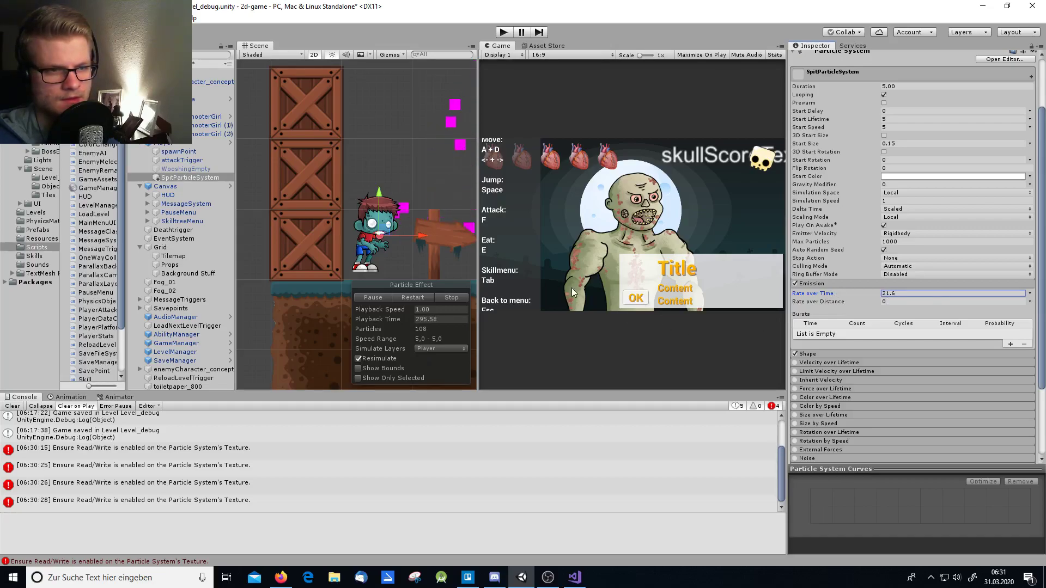
pyautogui.scroll(-2, 288, 208)
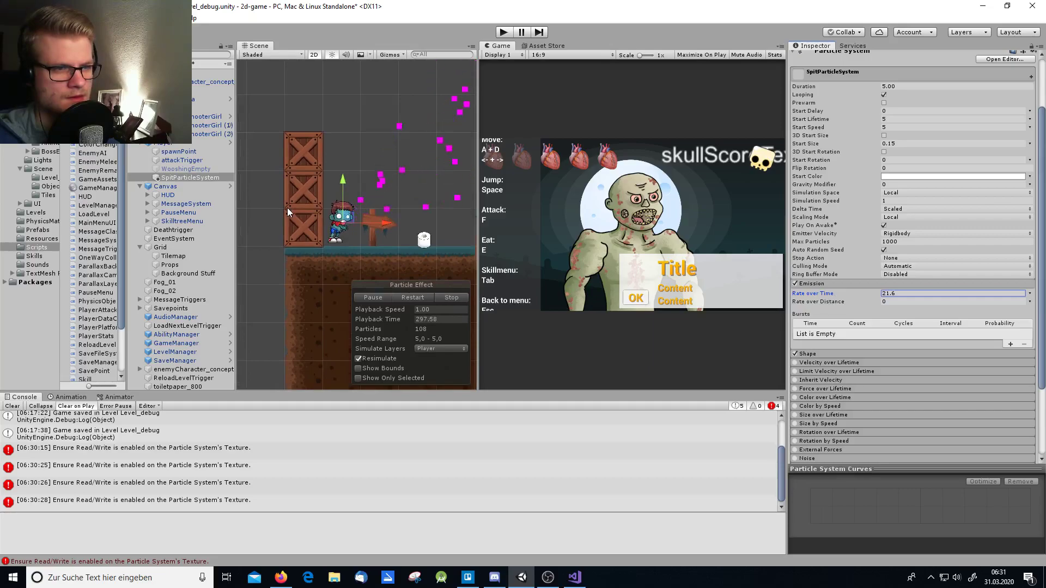
pyautogui.moveTo(459, 223); pyautogui.dragTo(436, 221, button='middle')
pyautogui.scroll(1, 427, 220)
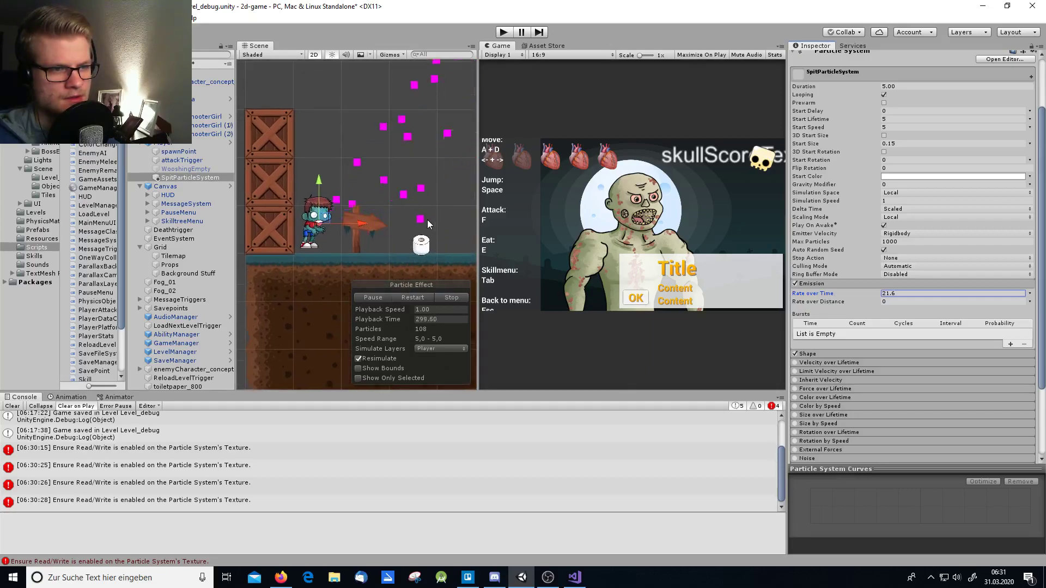
pyautogui.doubleClick(904, 293)
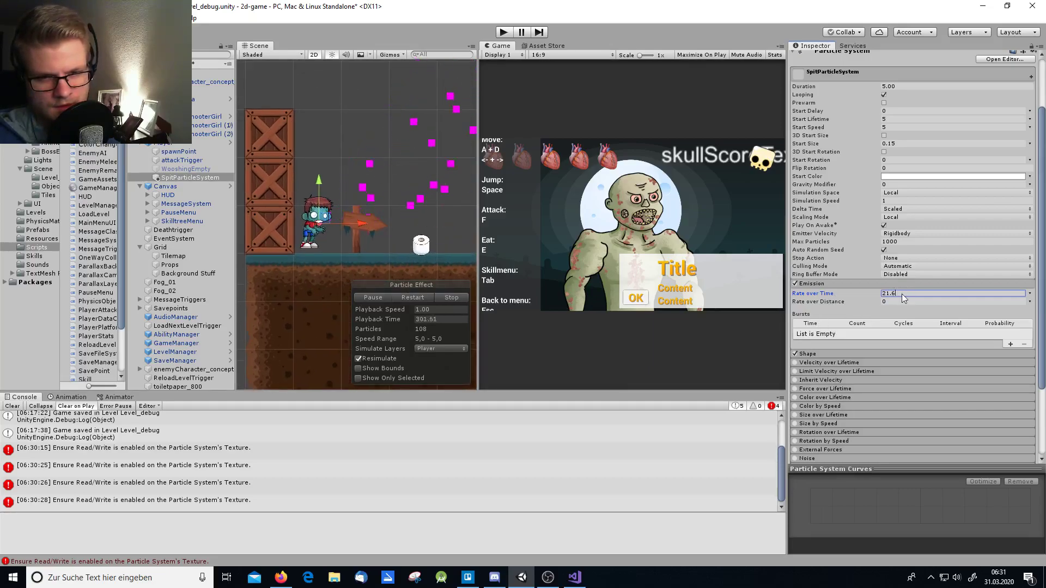
pyautogui.write('15')
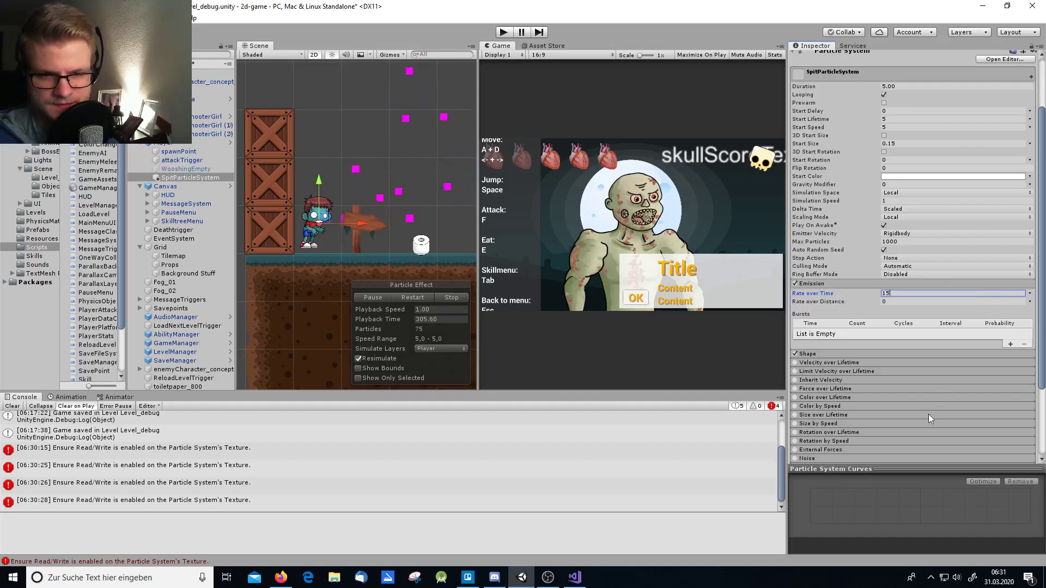
pyautogui.scroll(-3, 881, 412)
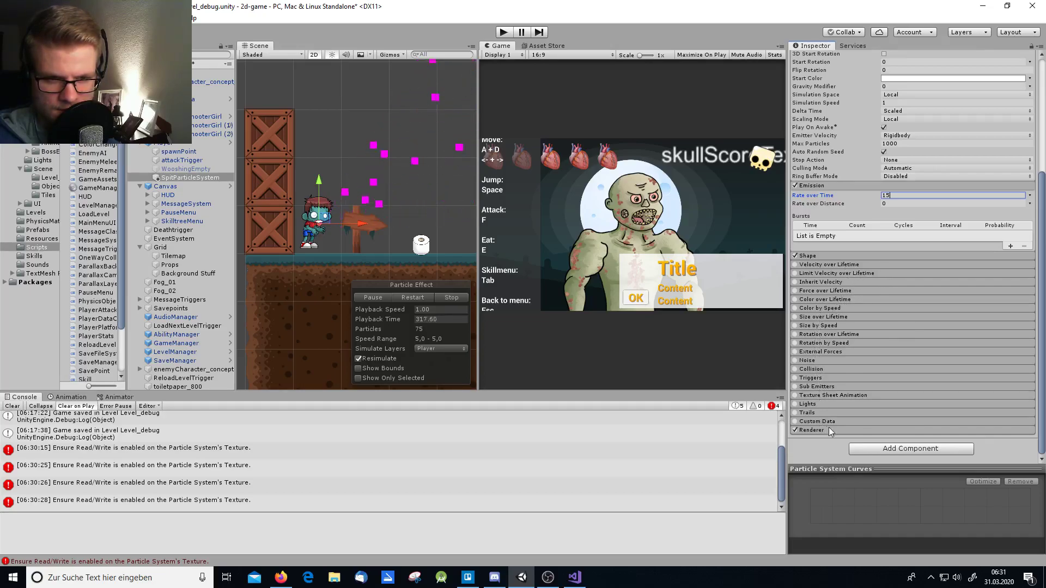
pyautogui.scroll(5, 831, 426)
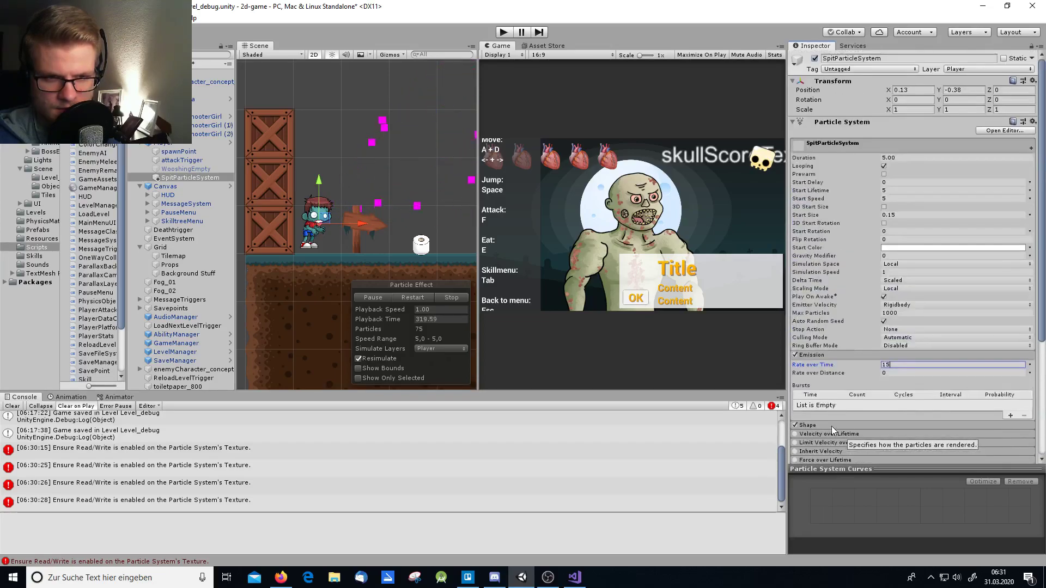
pyautogui.scroll(-4, 831, 423)
pyautogui.scroll(4, 831, 423)
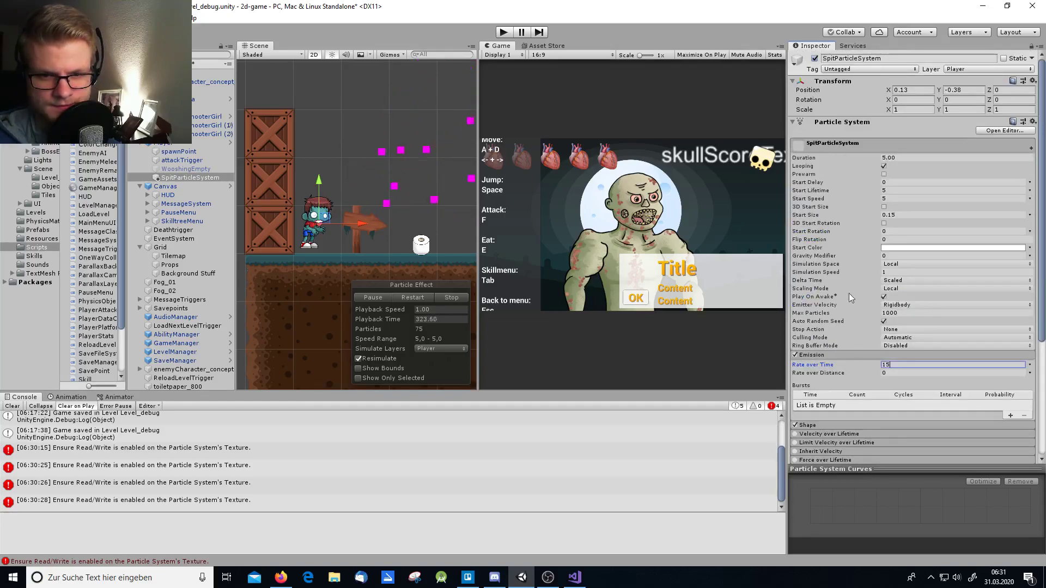
pyautogui.scroll(-4, 864, 358)
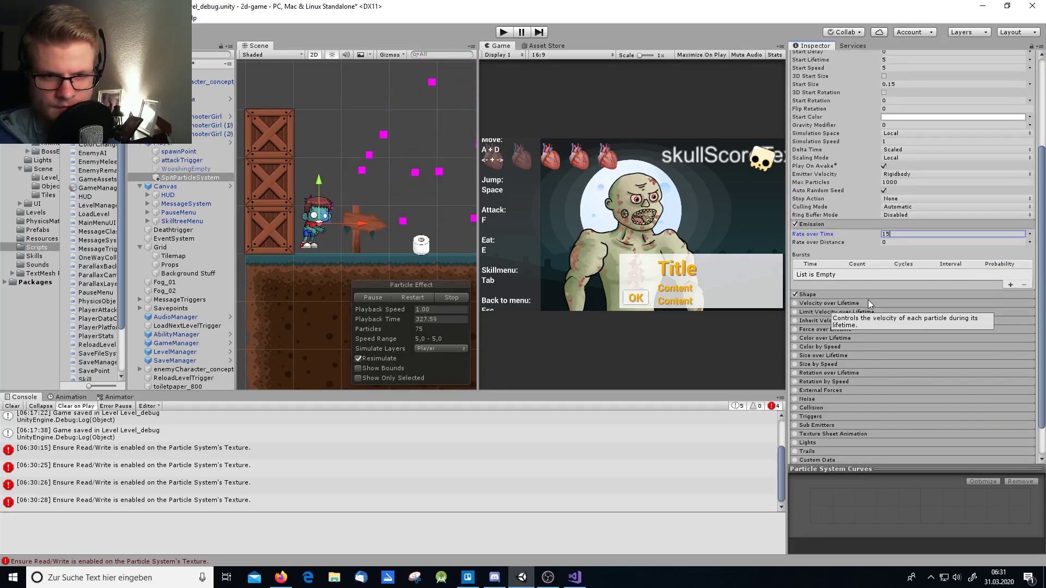
pyautogui.click(854, 224)
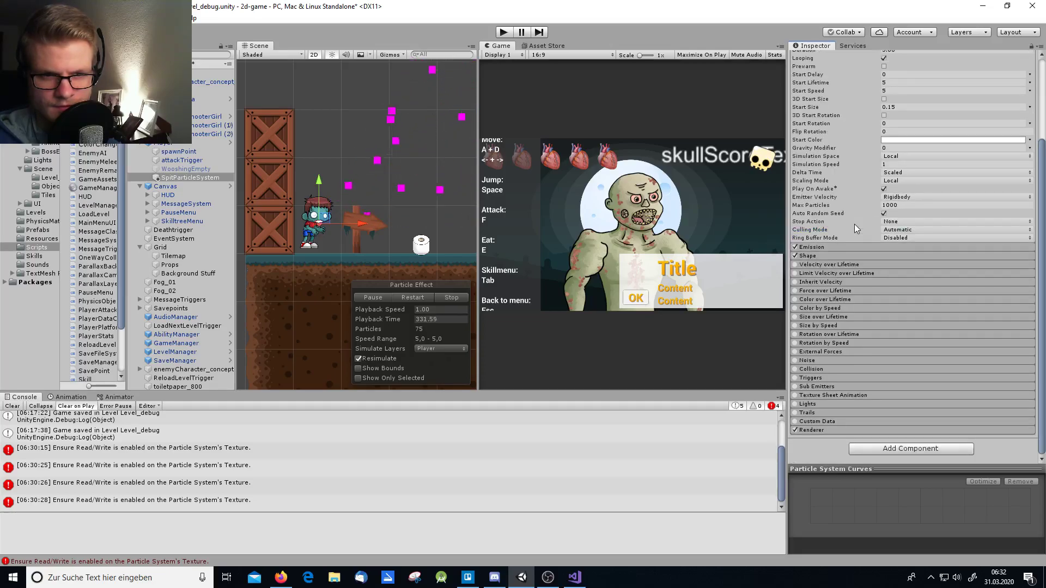
pyautogui.click(850, 247)
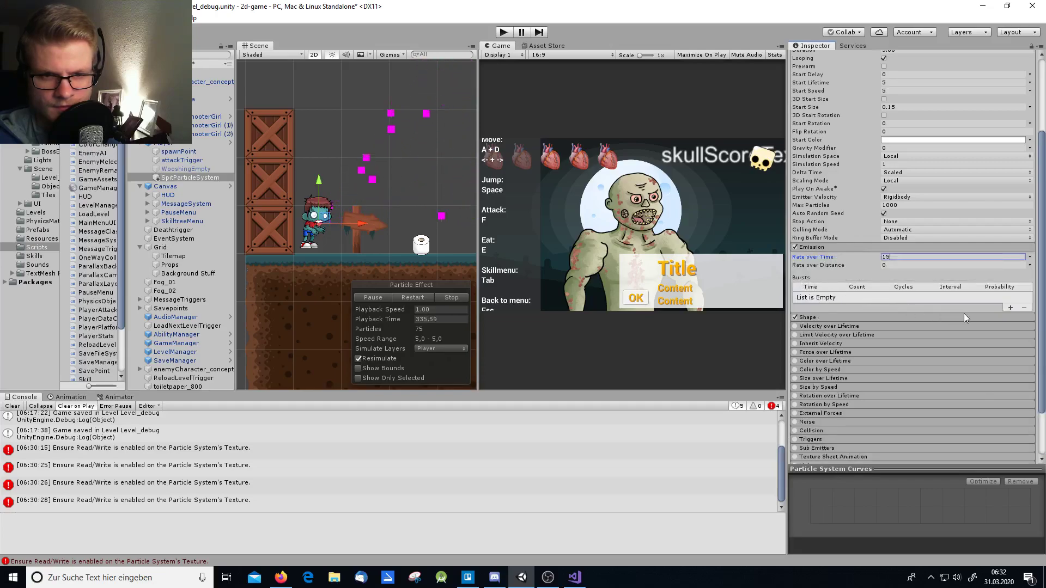
pyautogui.click(1008, 307)
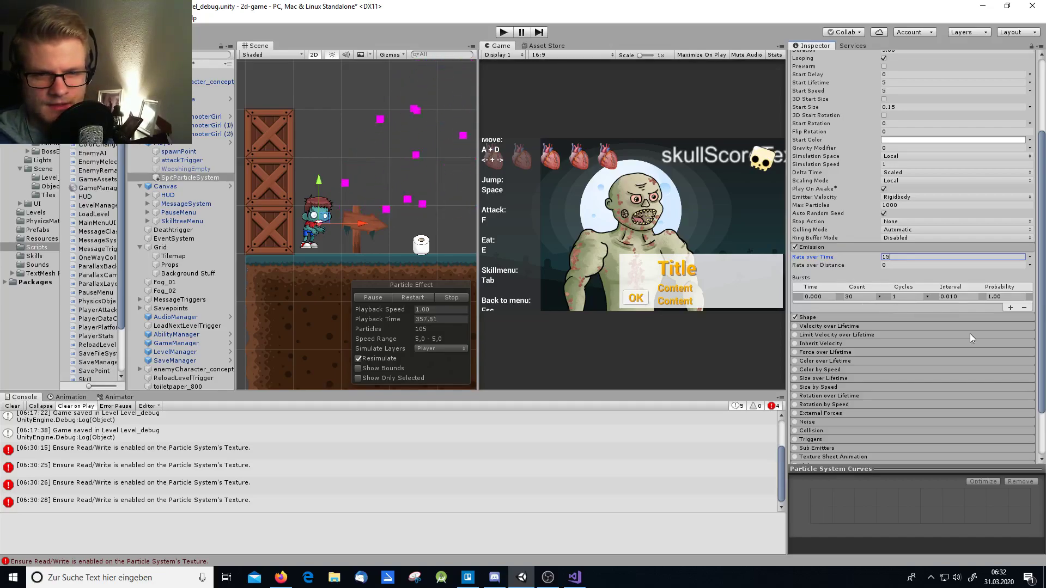
pyautogui.click(1024, 308)
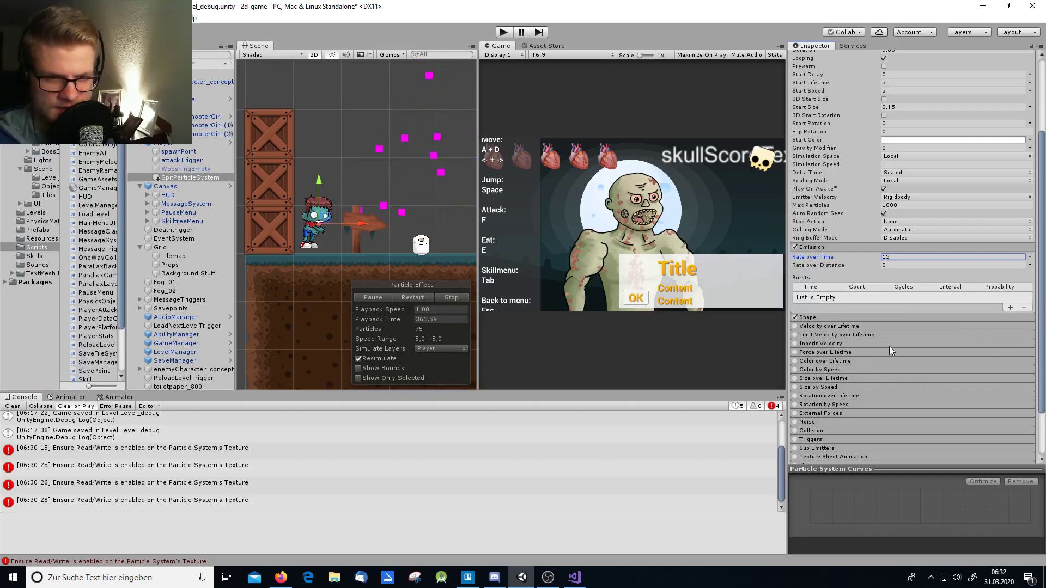
pyautogui.scroll(-3, 889, 345)
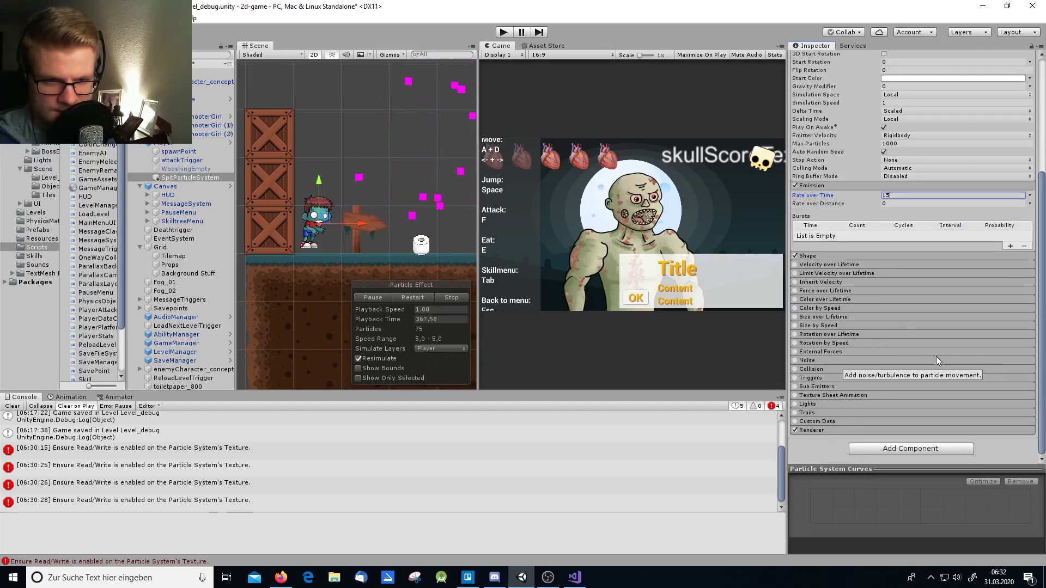
pyautogui.click(856, 290)
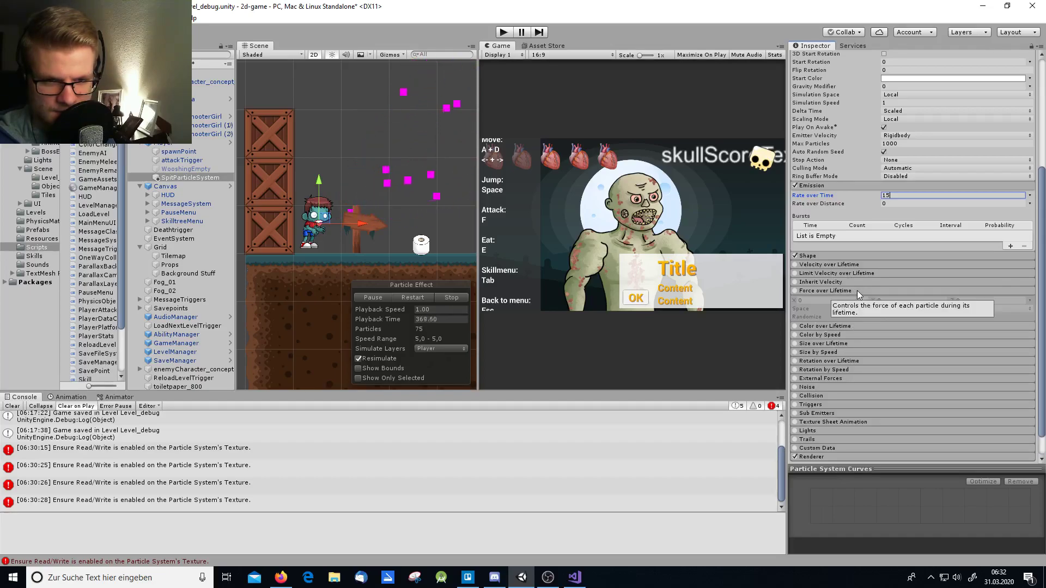
pyautogui.click(857, 290)
pyautogui.scroll(4, 866, 322)
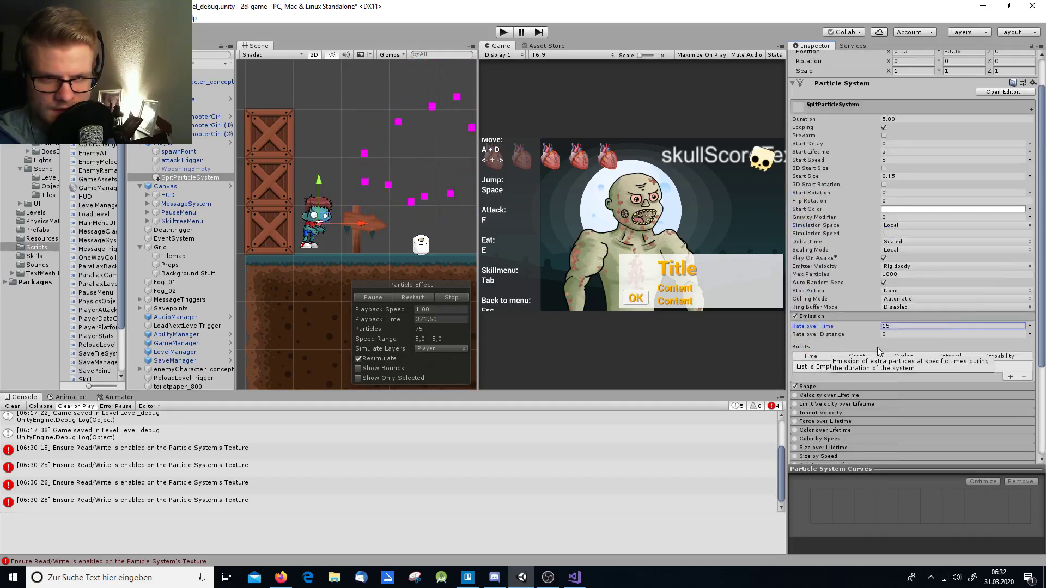
# Step: Scrub the Gravity Modifier to test values, then enter 1 as its value
pyautogui.click(818, 214)
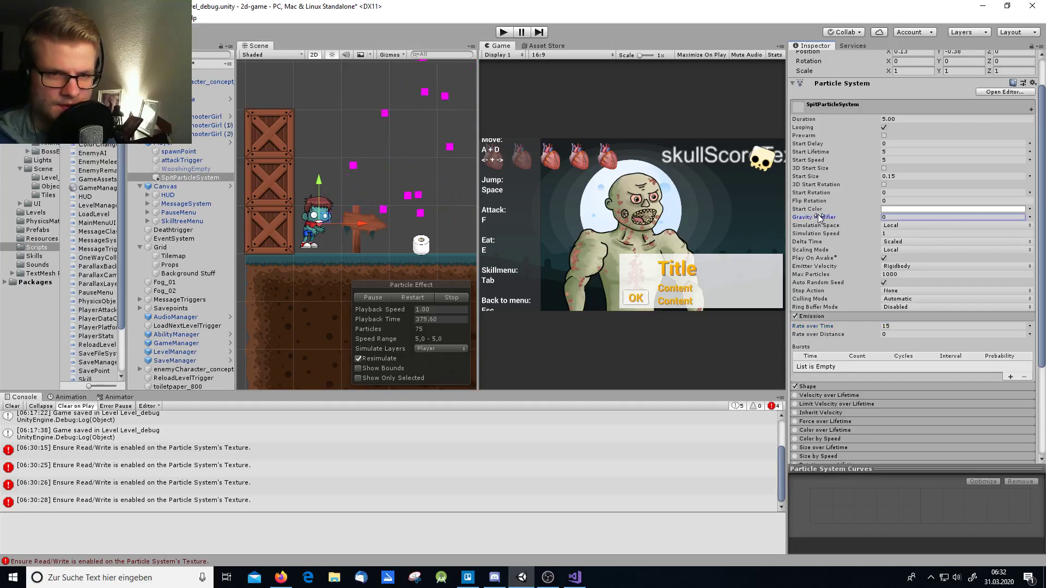
pyautogui.moveTo(819, 214); pyautogui.dragTo(829, 218)
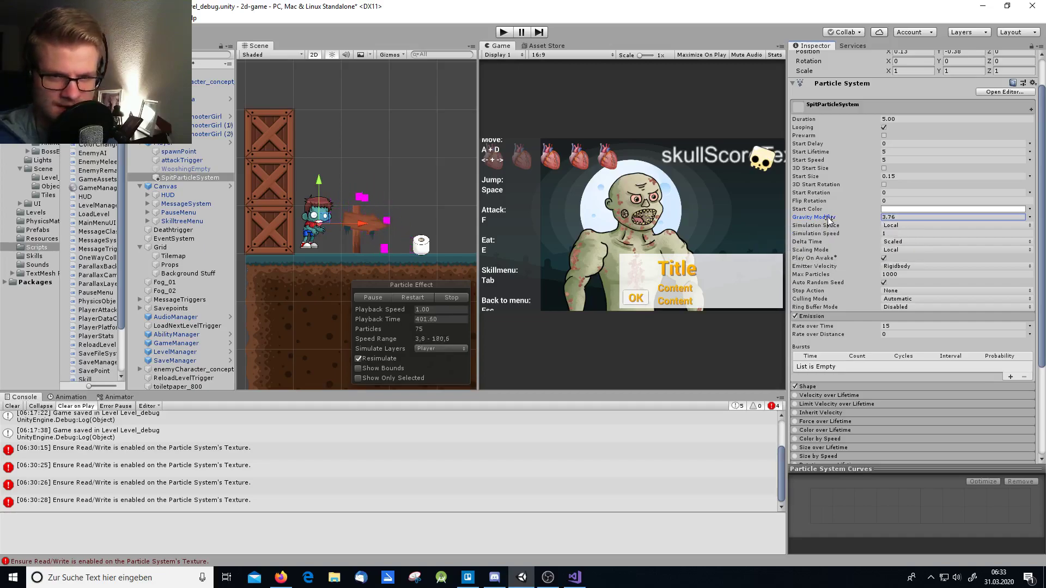
pyautogui.moveTo(828, 220); pyautogui.dragTo(802, 221)
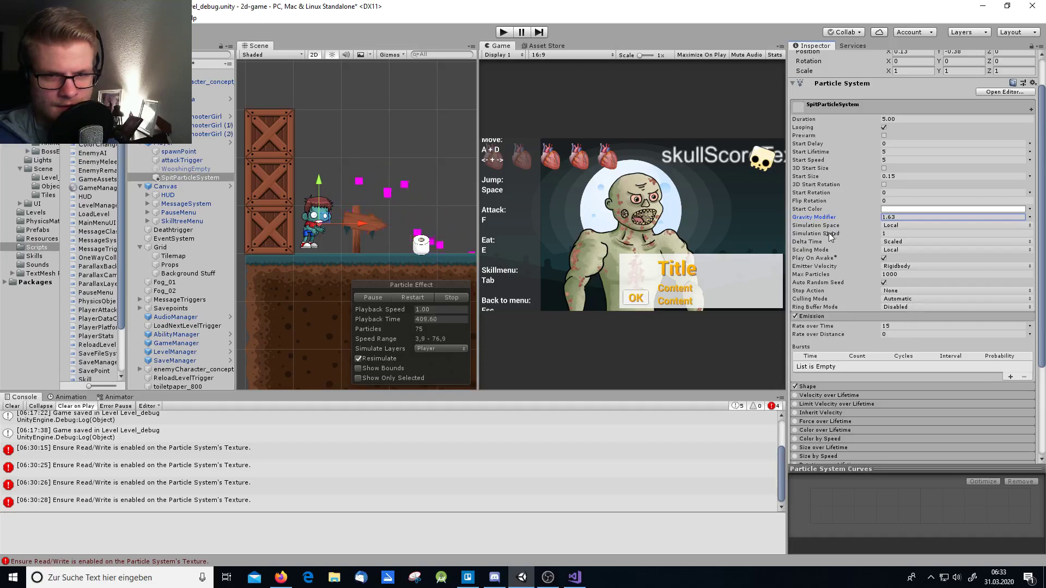
pyautogui.click(913, 218)
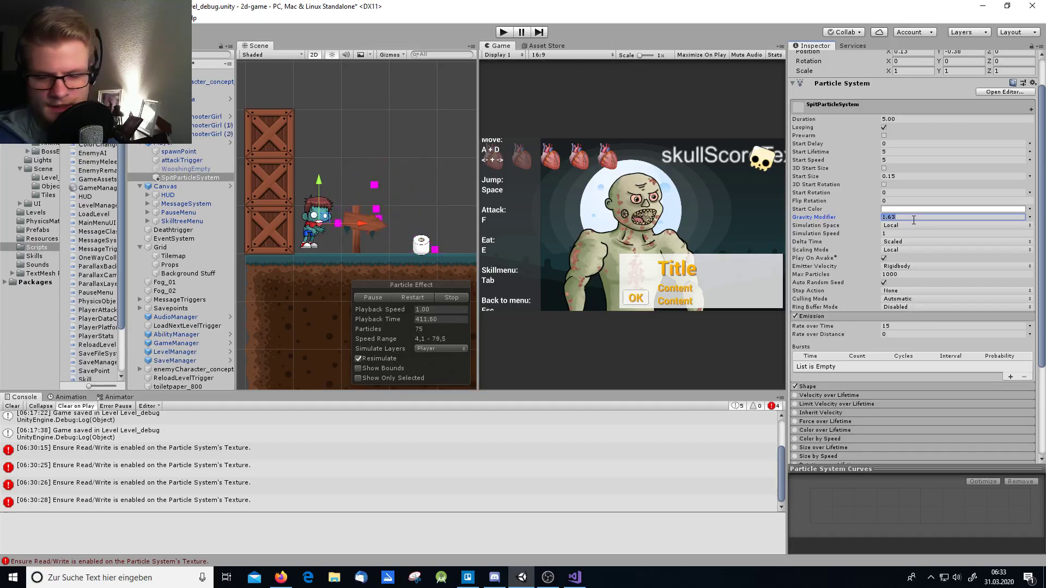
pyautogui.write('1')
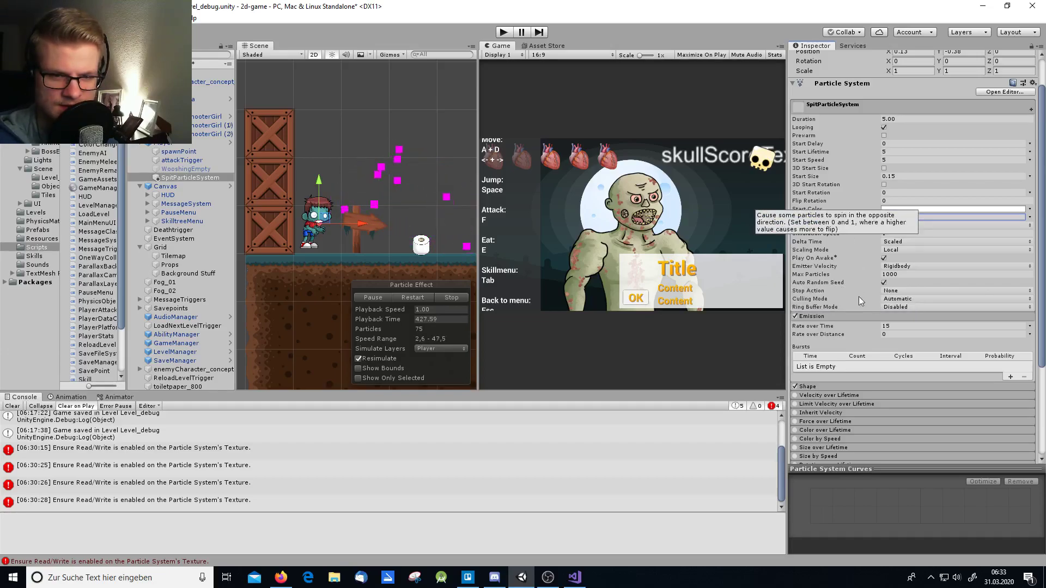
pyautogui.scroll(2, 852, 305)
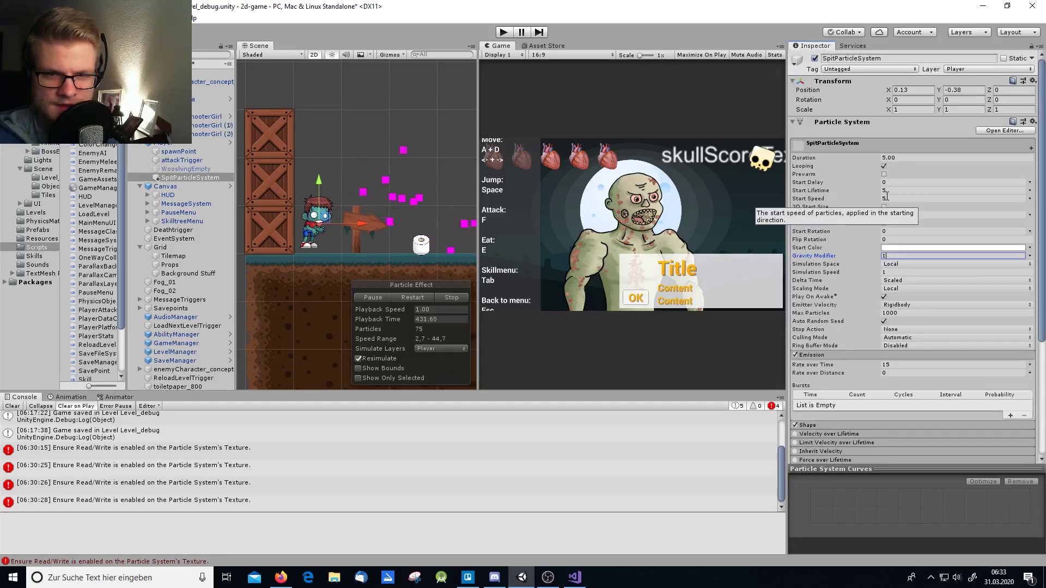
# Step: Scrub Start Speed down to 3.34, then set it back to 5
pyautogui.moveTo(805, 199); pyautogui.dragTo(800, 200)
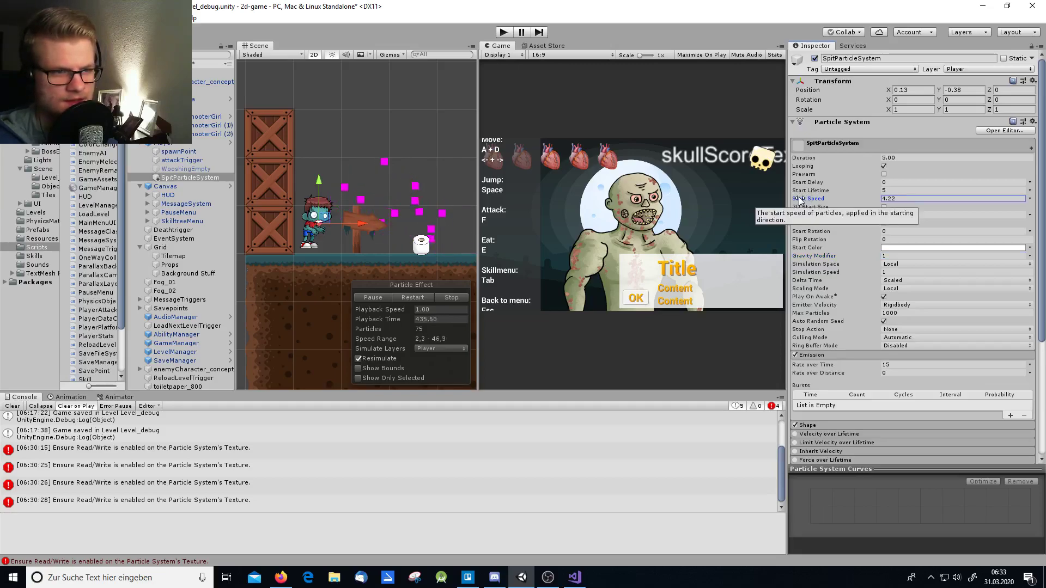
pyautogui.moveTo(819, 199); pyautogui.dragTo(801, 204)
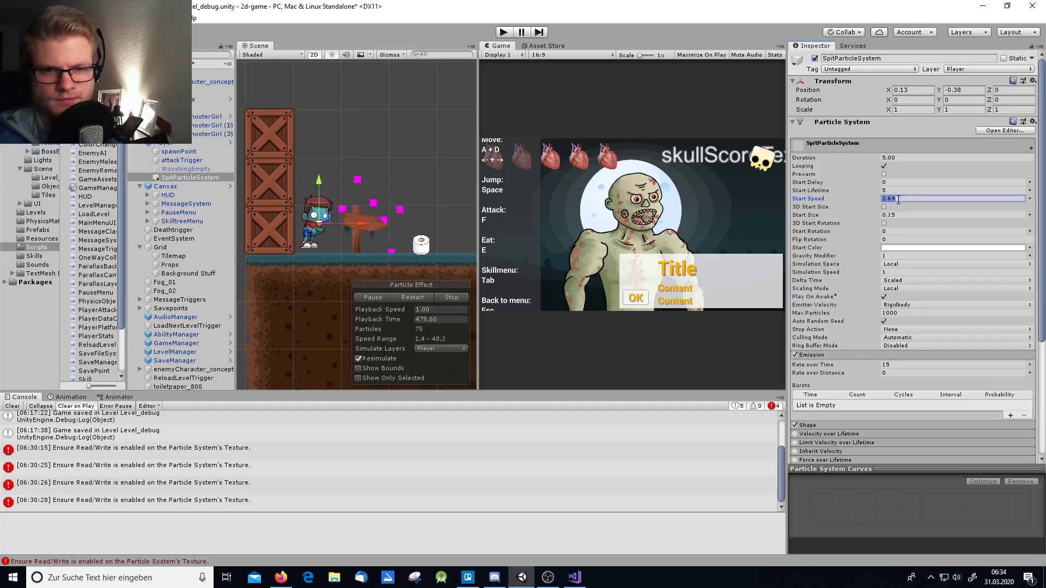
pyautogui.write('5')
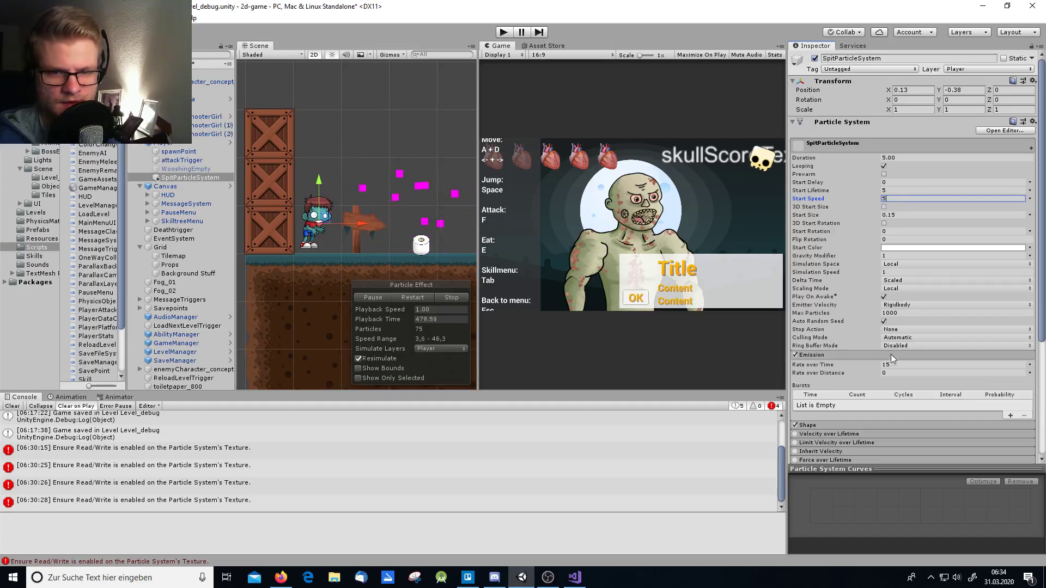
pyautogui.click(822, 256)
# Step: Raise the Gravity Modifier to about 3.94 and pause and resume the preview
pyautogui.moveTo(821, 257); pyautogui.dragTo(847, 259)
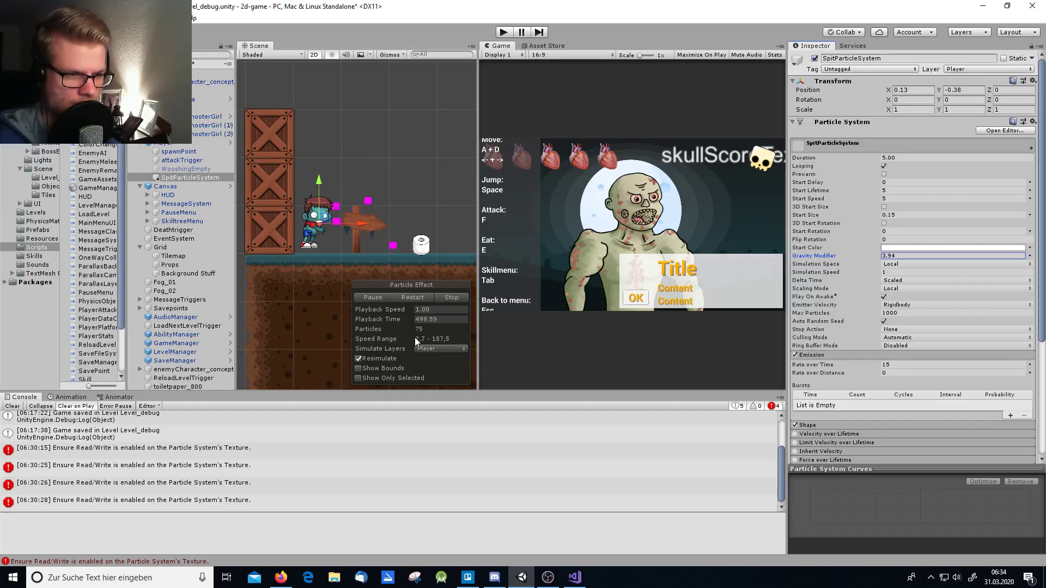
pyautogui.click(375, 298)
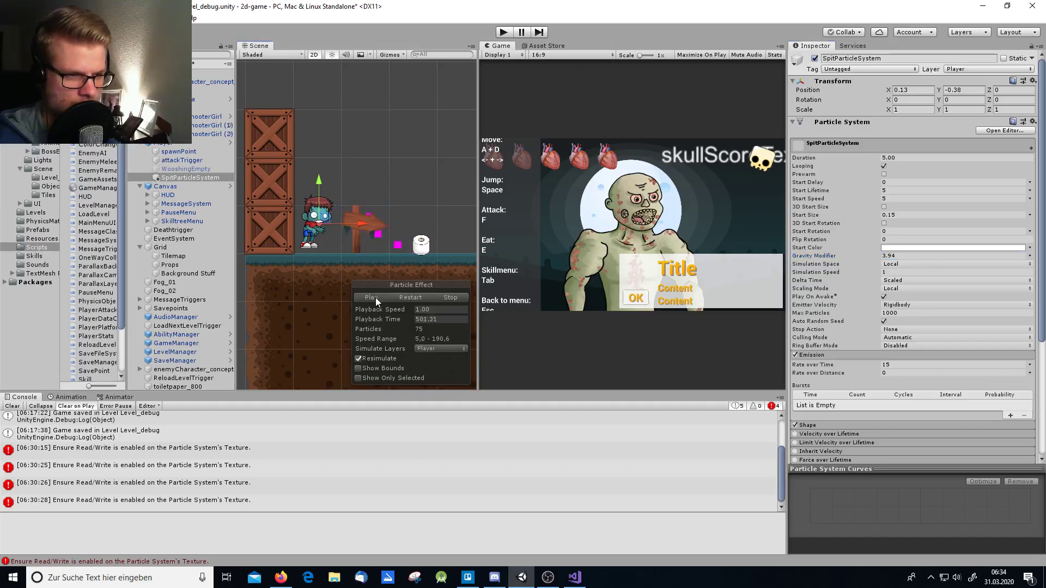
pyautogui.click(374, 298)
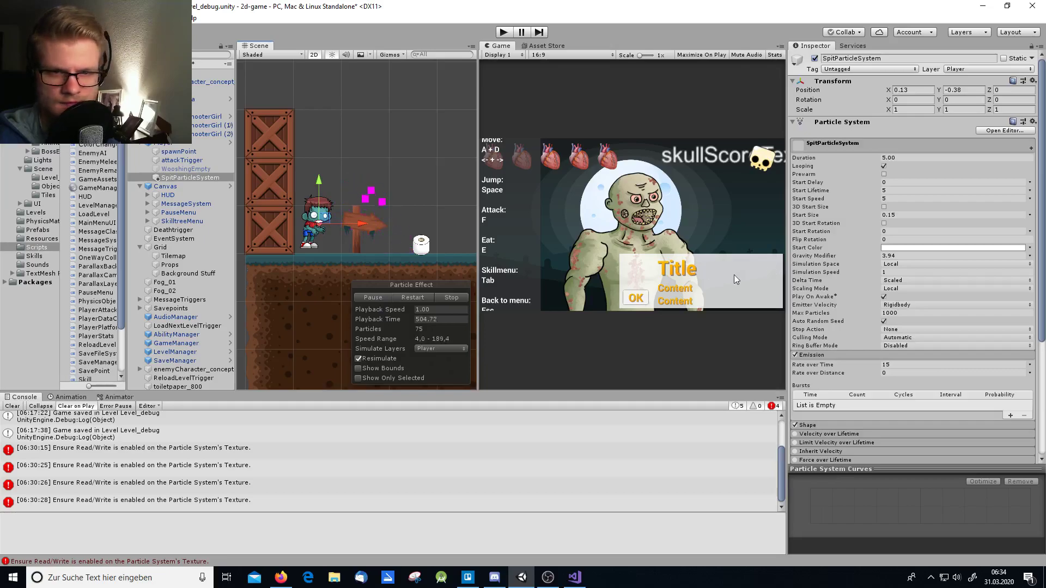
# Step: Turn off Looping and set the Duration to 1, previewing the single play
pyautogui.click(884, 166)
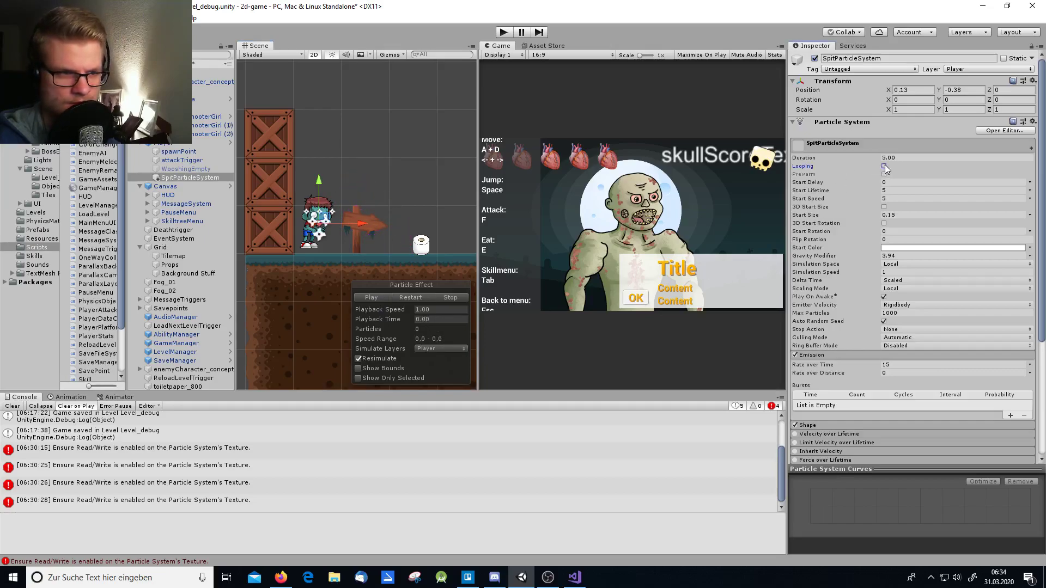
pyautogui.click(377, 296)
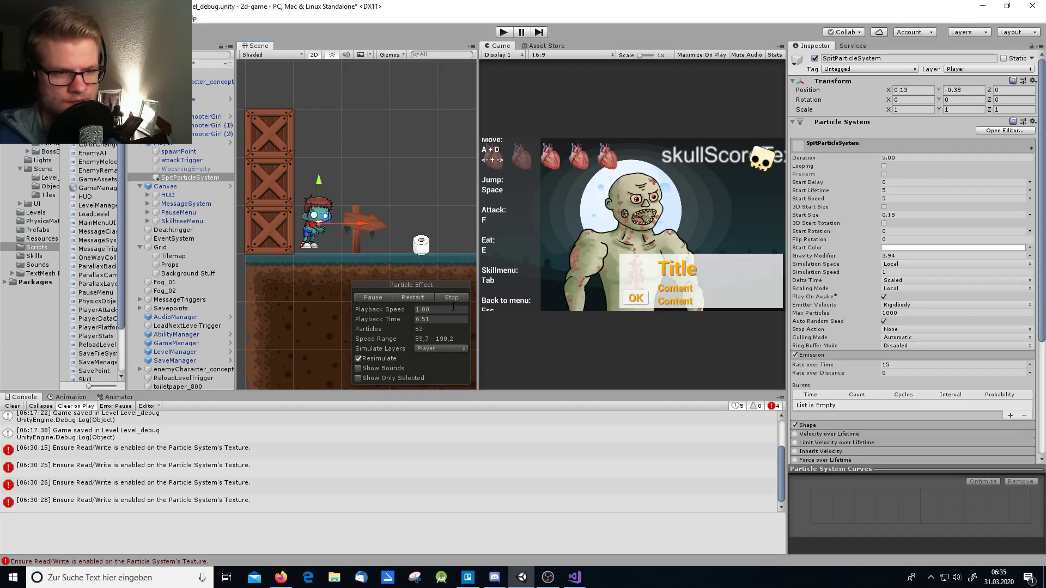
pyautogui.click(449, 296)
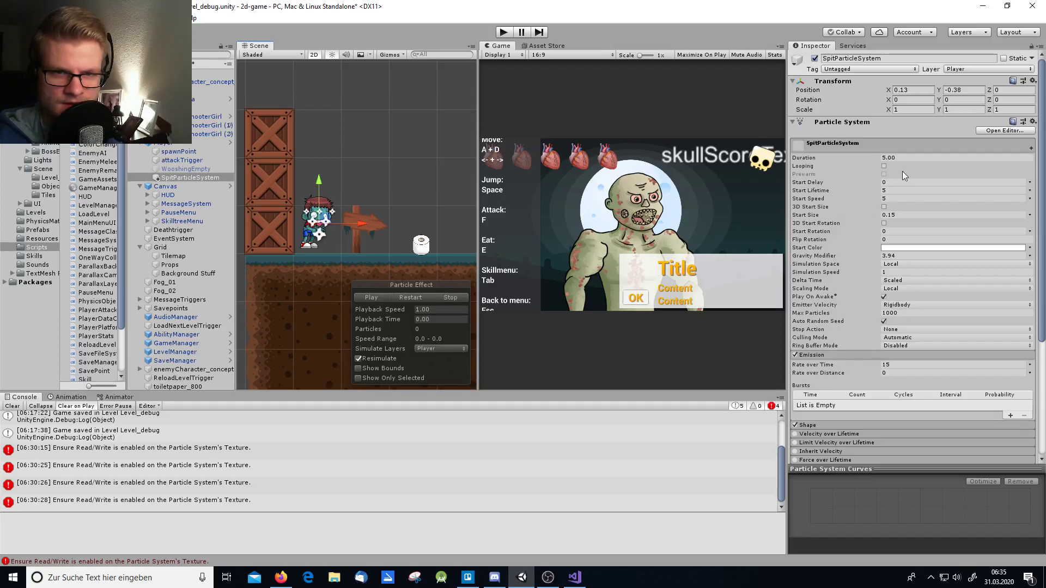
pyautogui.click(903, 157)
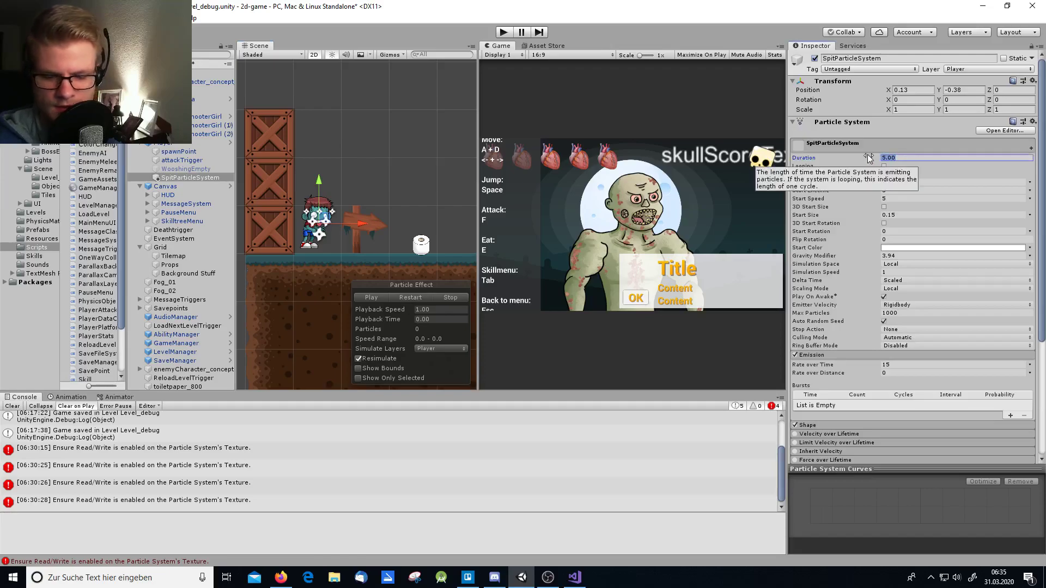
pyautogui.write('1')
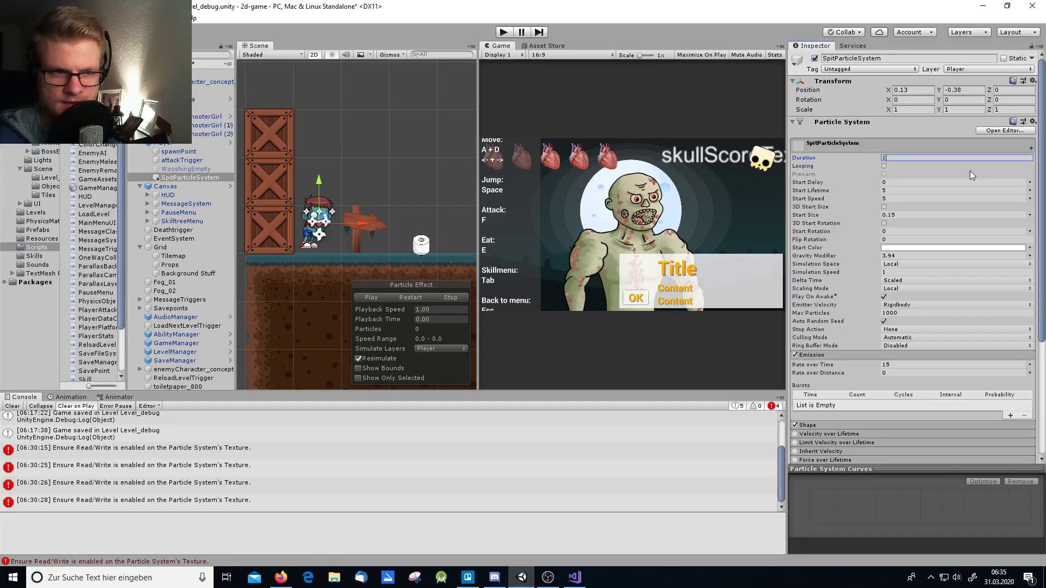
pyautogui.click(375, 298)
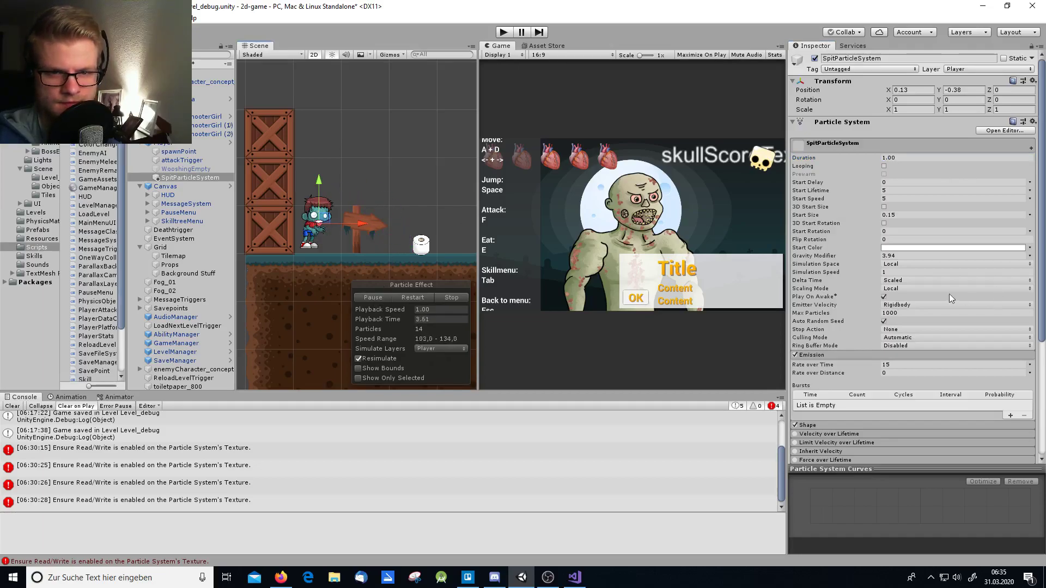
# Step: Set Emission Rate over Time to 30 and add a 30-particle burst at time 0
pyautogui.click(894, 365)
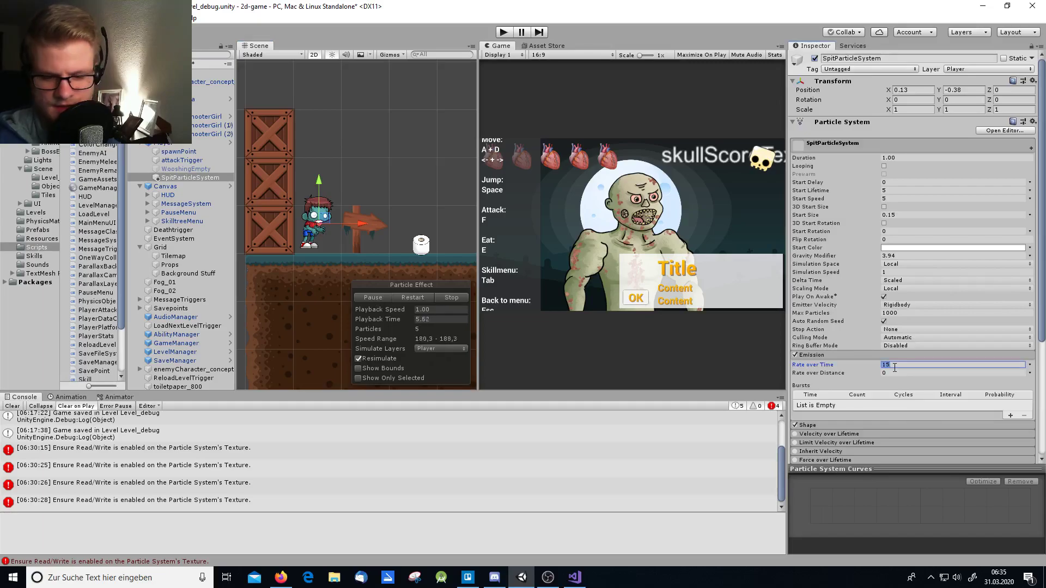
pyautogui.write('30')
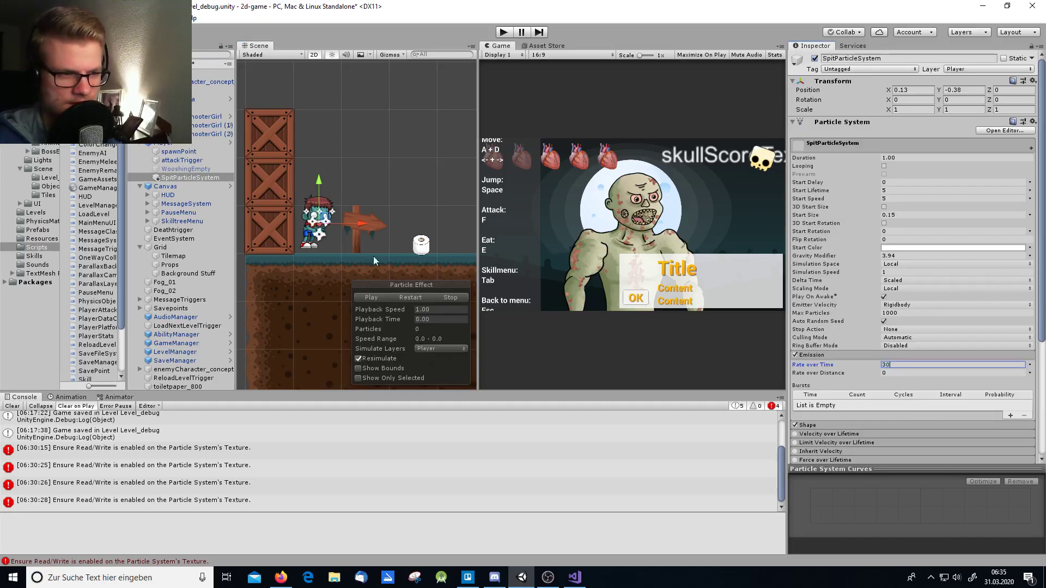
pyautogui.click(369, 294)
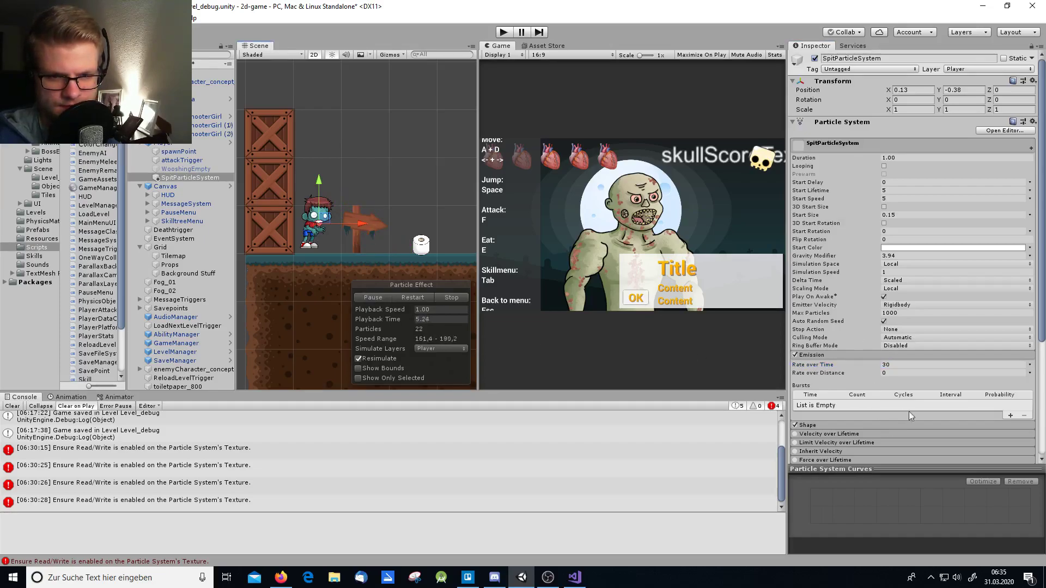
pyautogui.click(1009, 416)
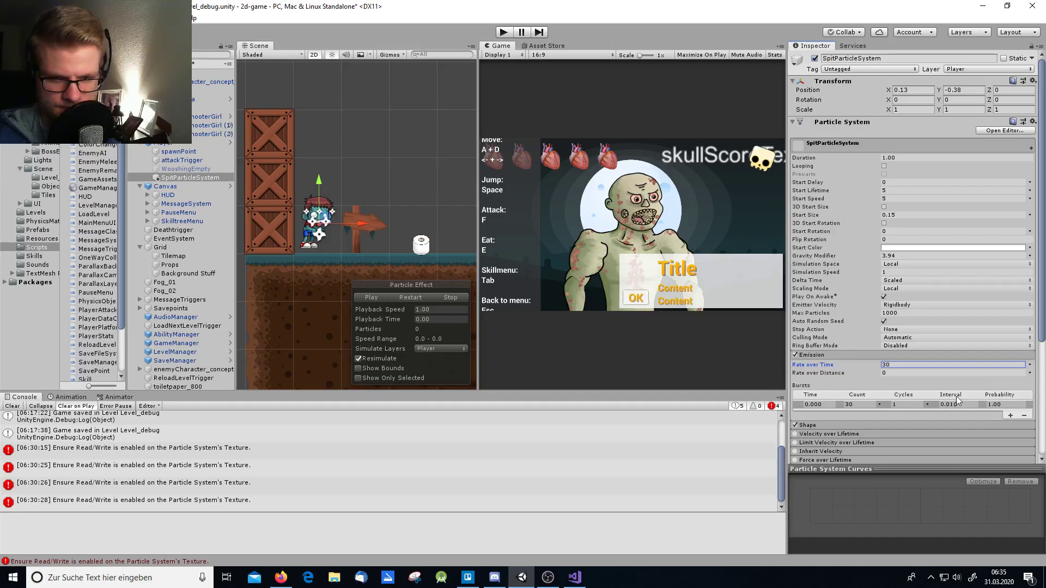
pyautogui.click(376, 297)
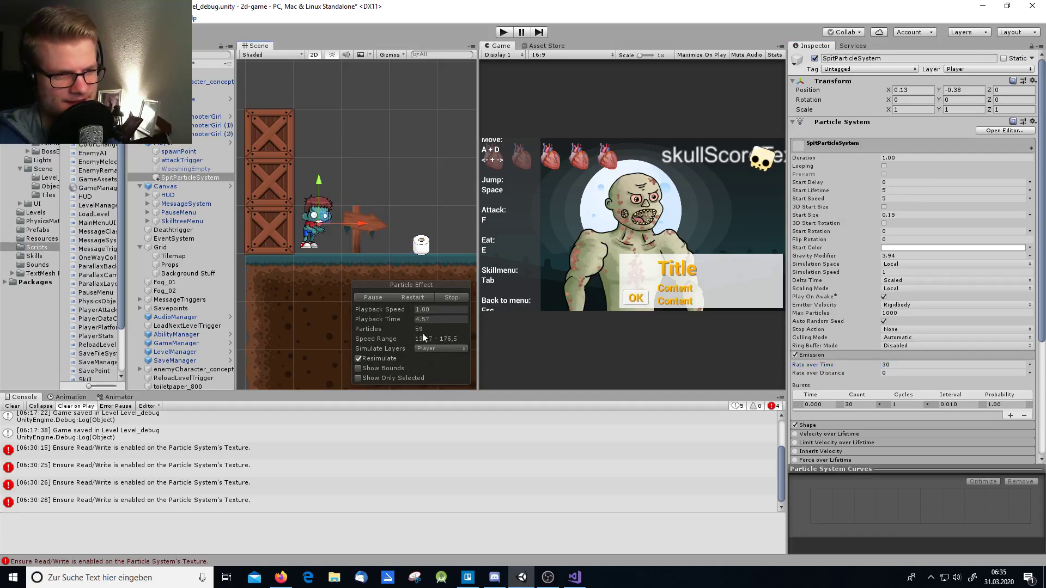
pyautogui.click(452, 297)
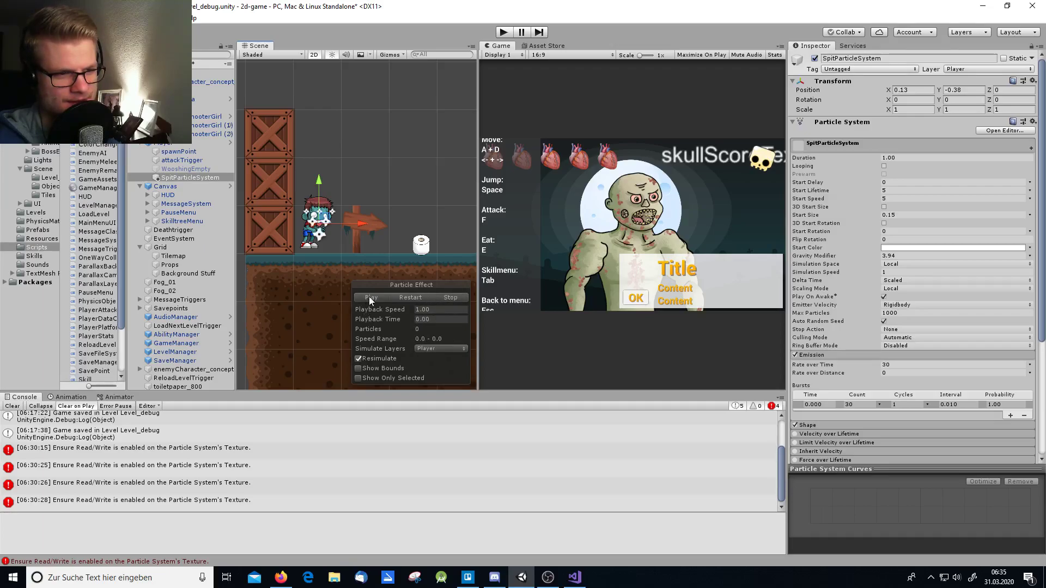
pyautogui.click(368, 296)
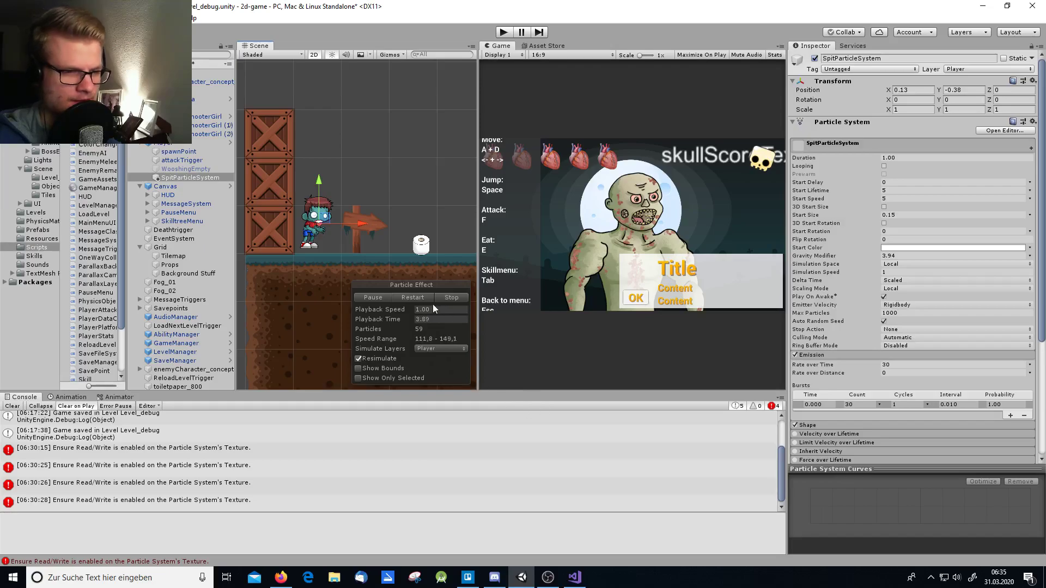
pyautogui.click(452, 297)
pyautogui.click(387, 297)
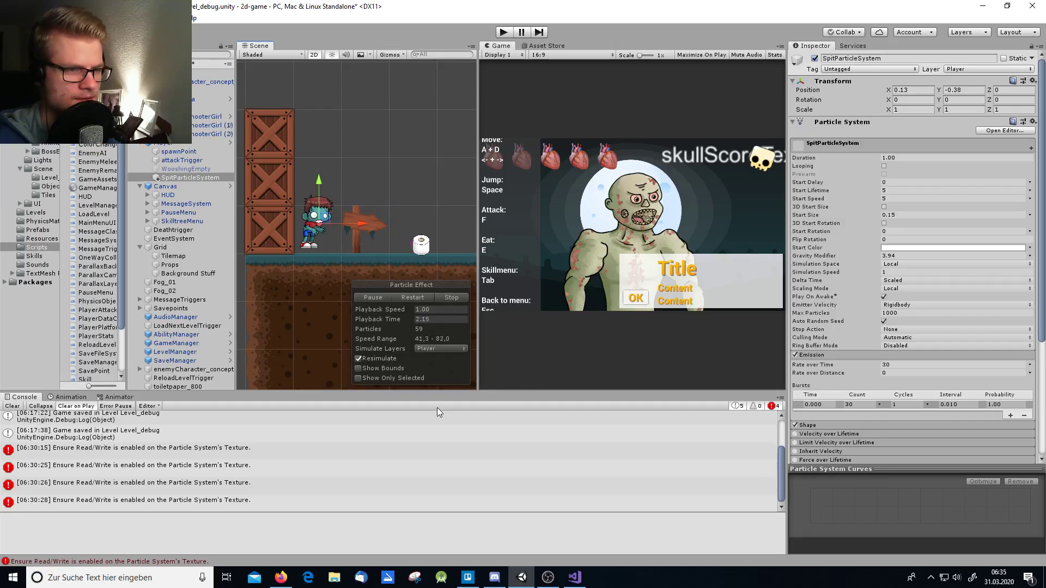
pyautogui.click(421, 297)
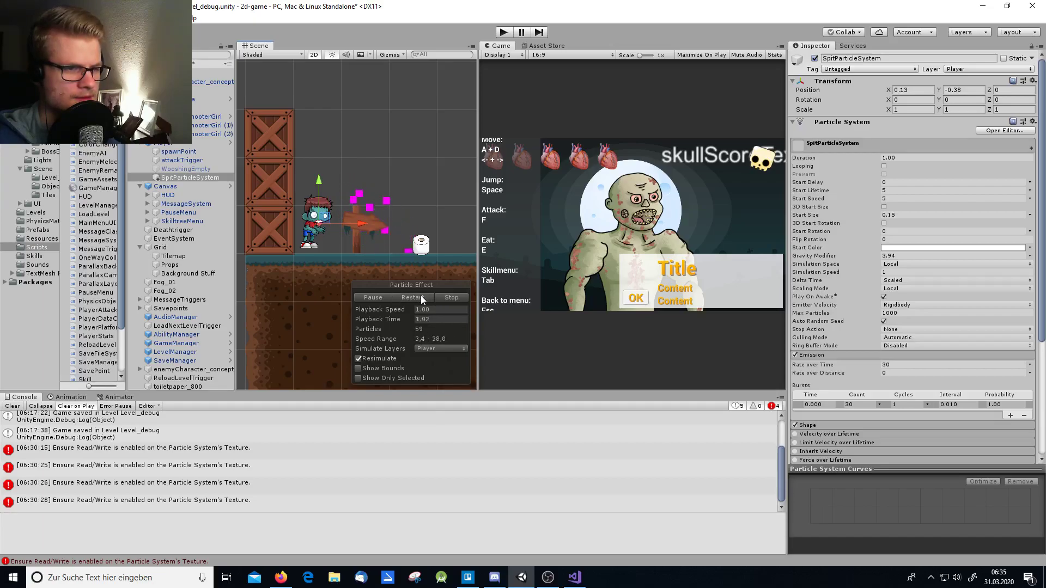
pyautogui.click(421, 296)
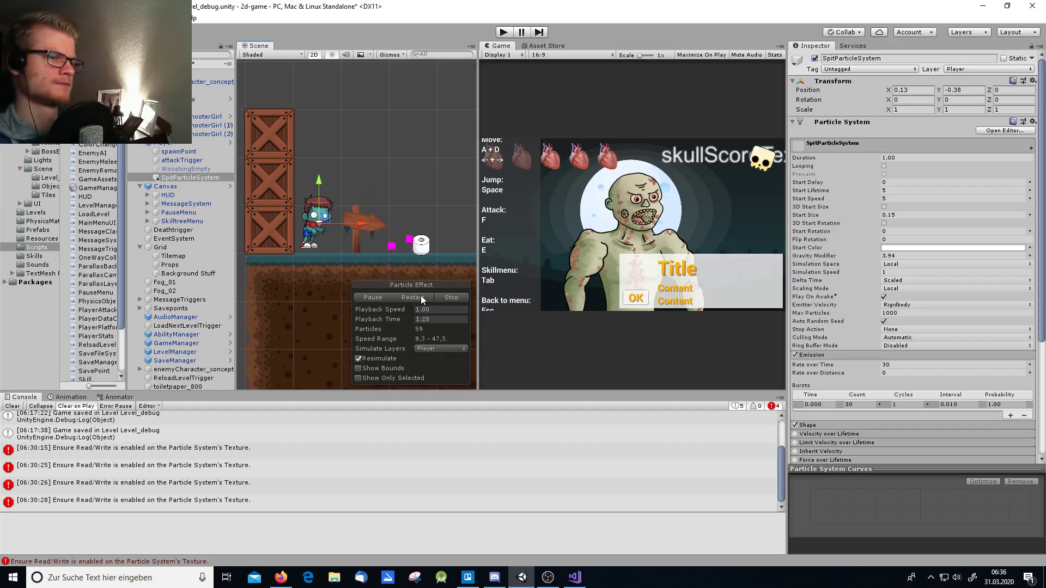
pyautogui.click(421, 297)
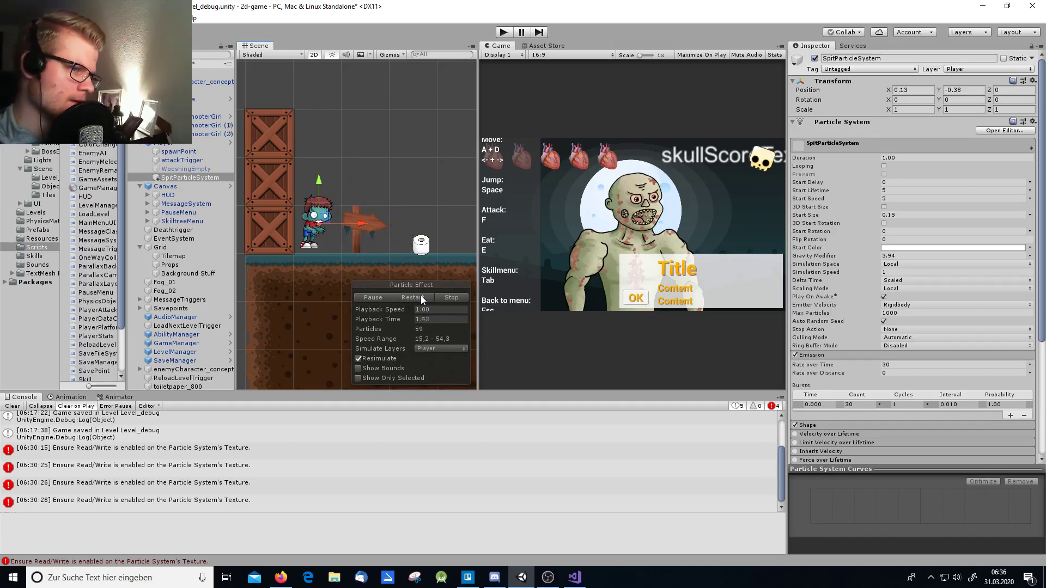
pyautogui.click(421, 297)
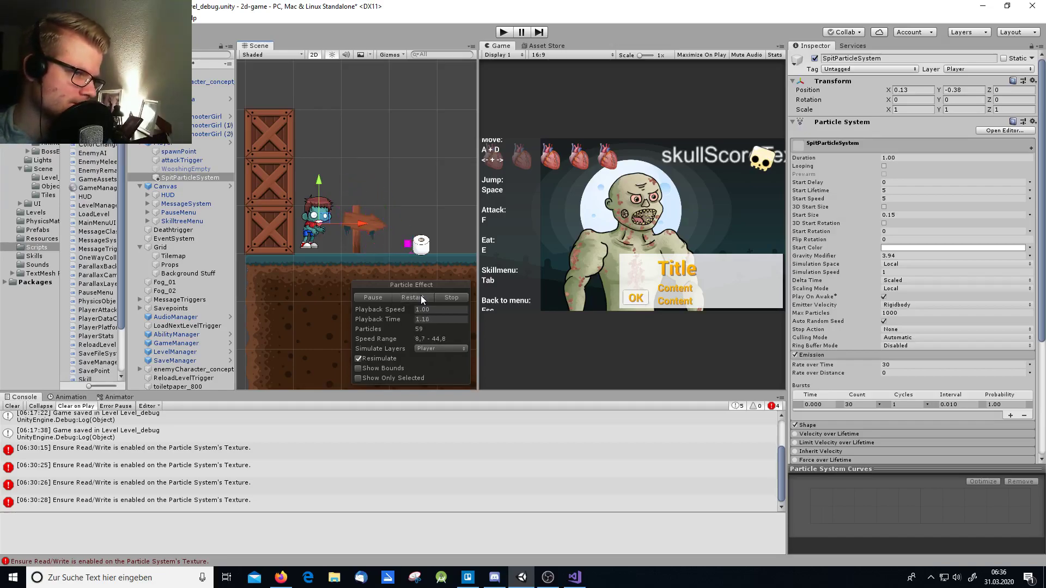
pyautogui.click(420, 298)
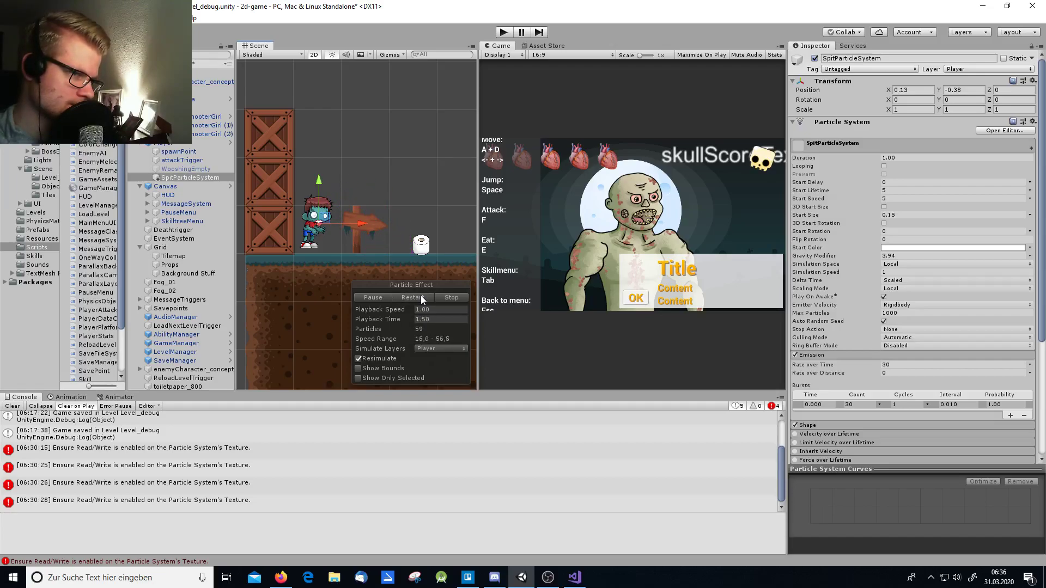
pyautogui.click(420, 297)
pyautogui.click(421, 297)
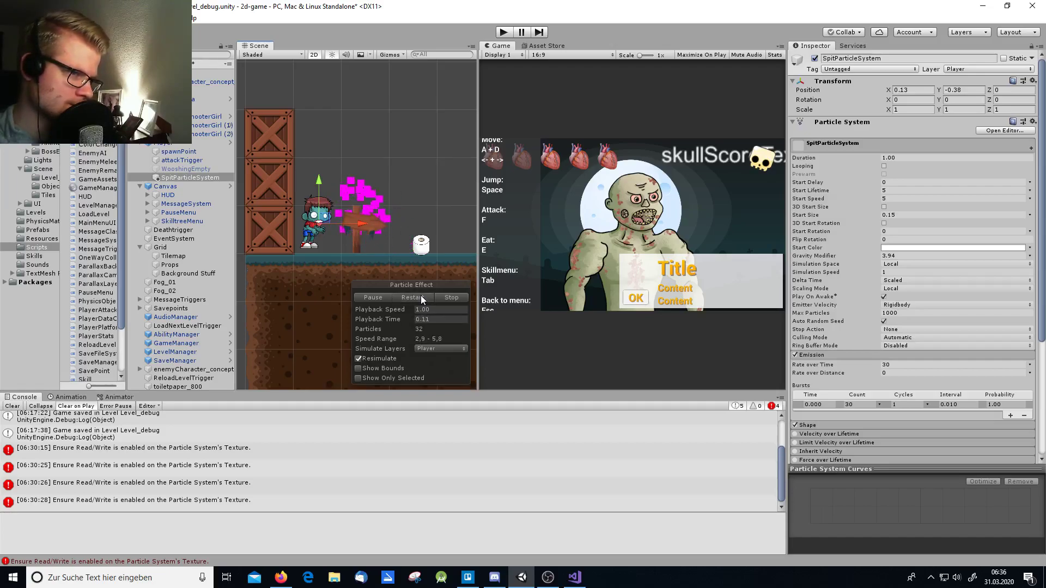
pyautogui.click(451, 297)
# Step: Expand the Renderer module and assign the Sprites-Default material
pyautogui.scroll(-5, 898, 311)
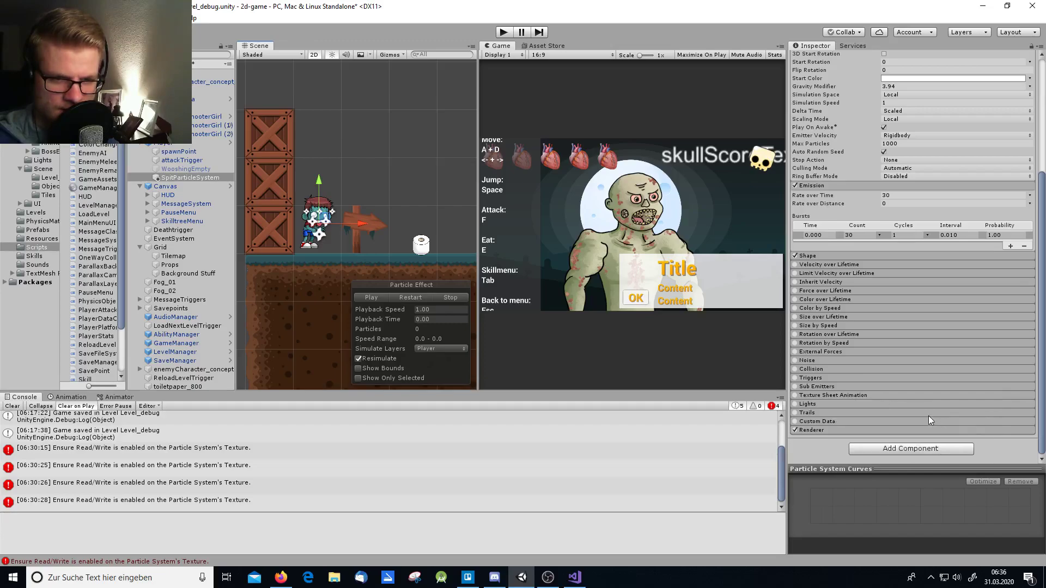
pyautogui.click(872, 429)
pyautogui.scroll(-6, 894, 413)
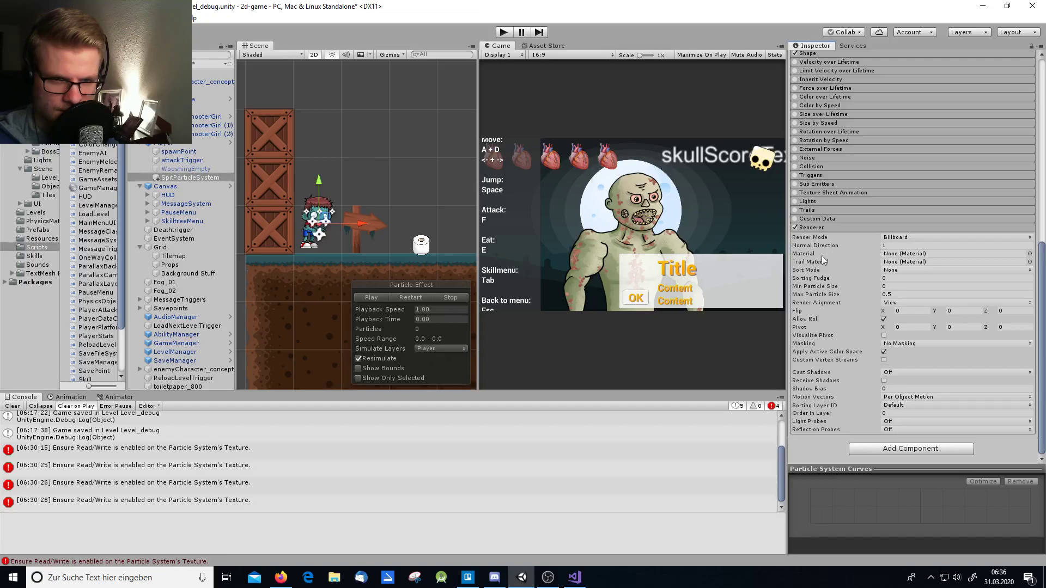
pyautogui.click(1029, 253)
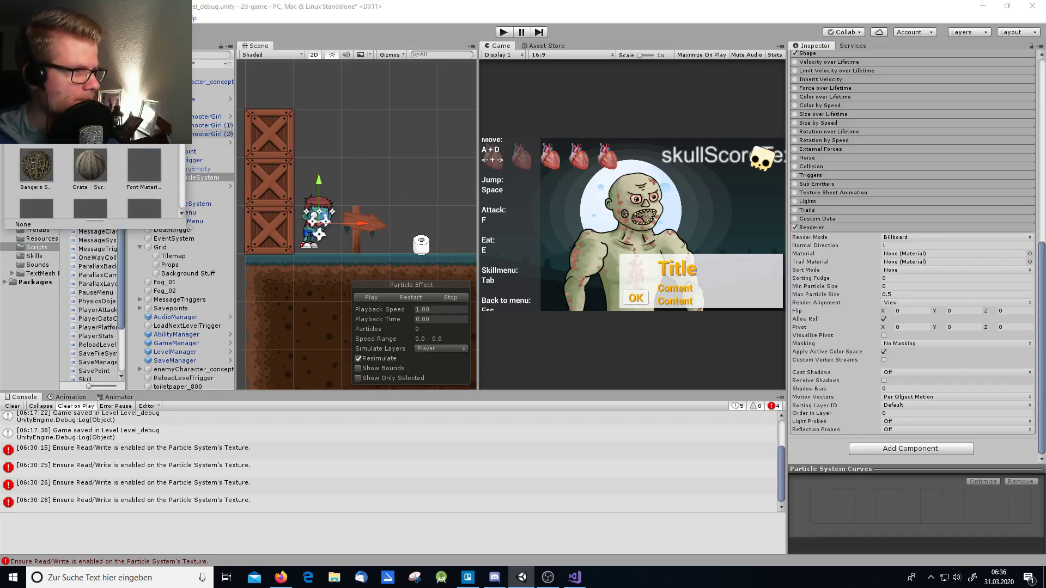
pyautogui.click(52, 138)
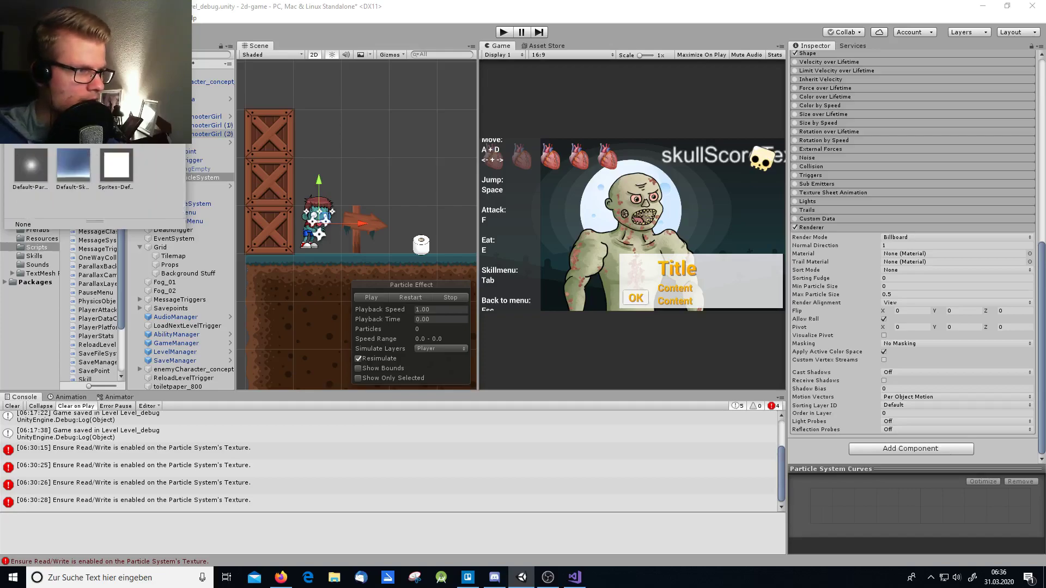
pyautogui.click(117, 166)
pyautogui.doubleClick(113, 164)
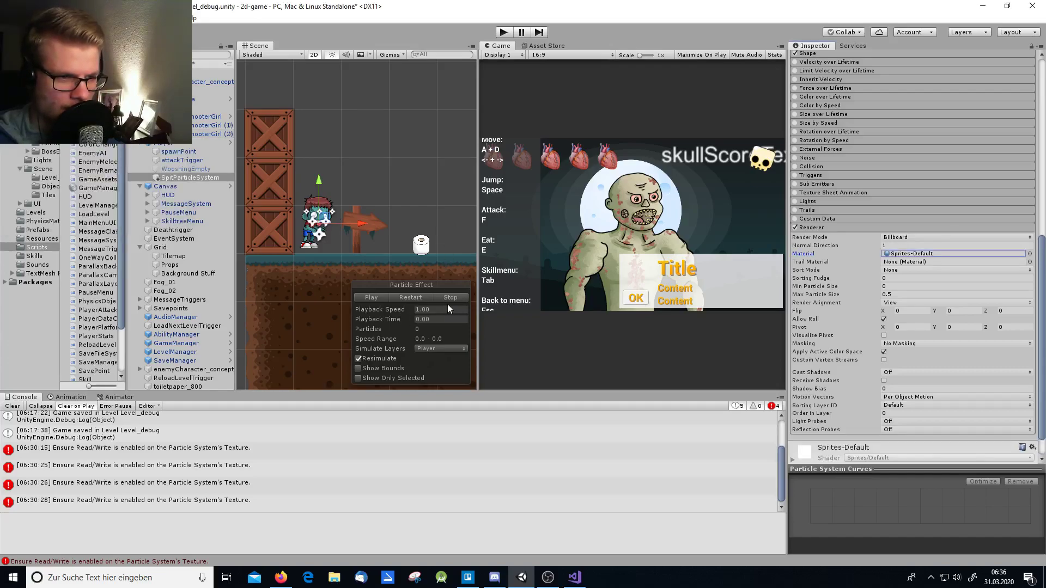
# Step: Play, pause and repeatedly restart the preview to check the non-magenta particles
pyautogui.click(369, 298)
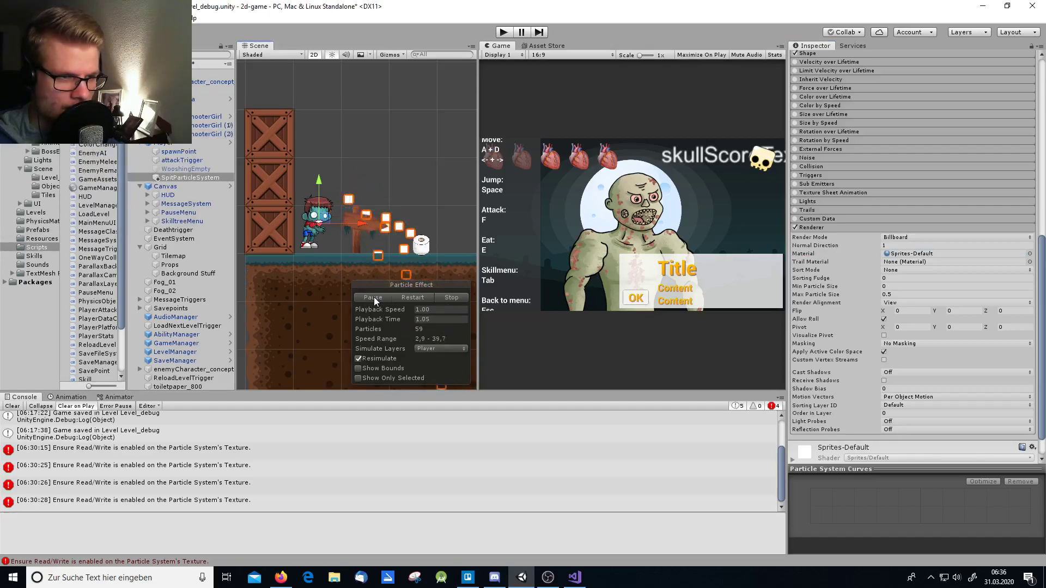
pyautogui.click(374, 297)
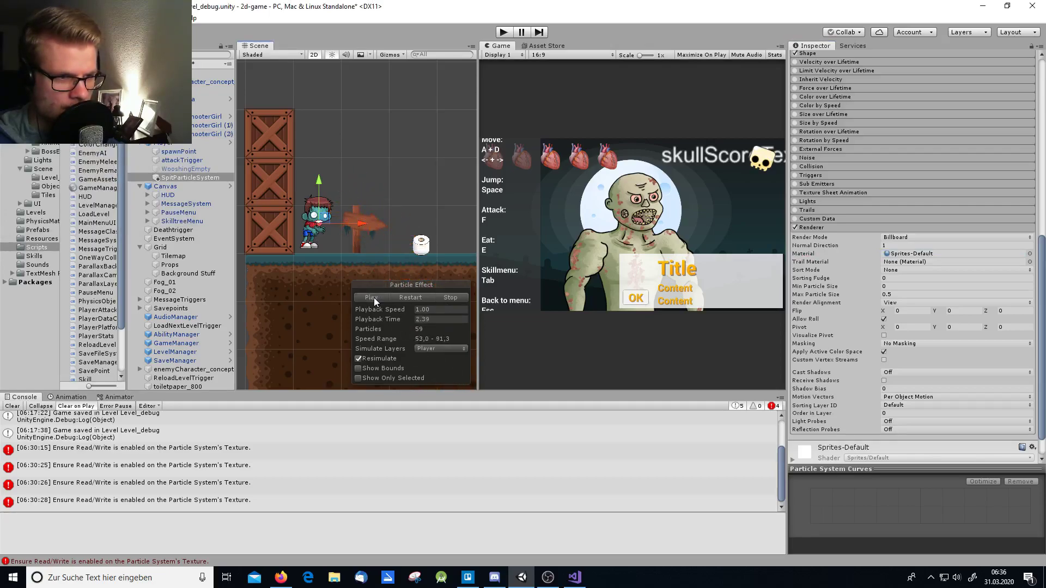
pyautogui.click(374, 297)
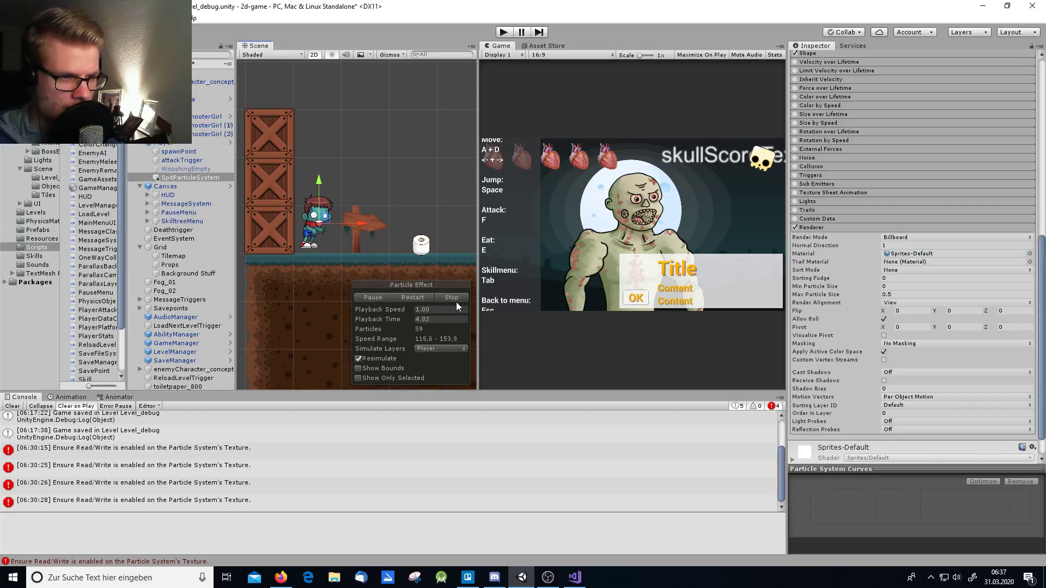
pyautogui.click(413, 298)
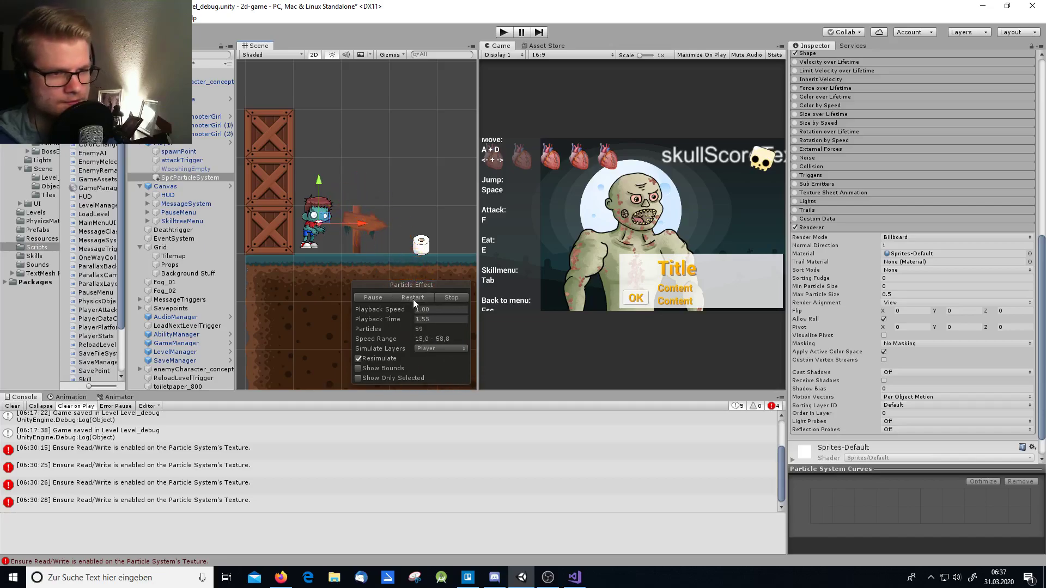
pyautogui.click(413, 299)
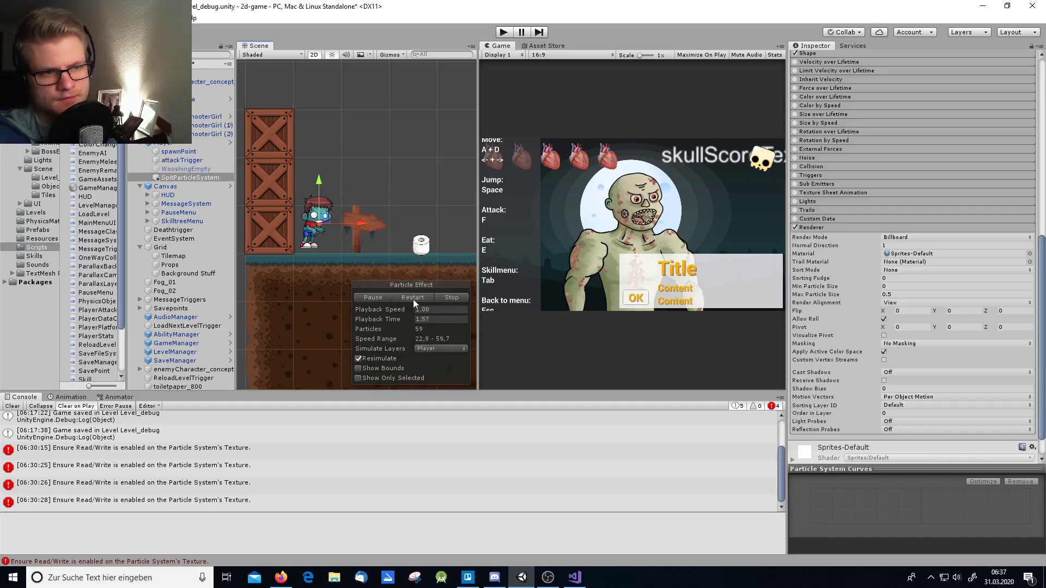
pyautogui.click(413, 299)
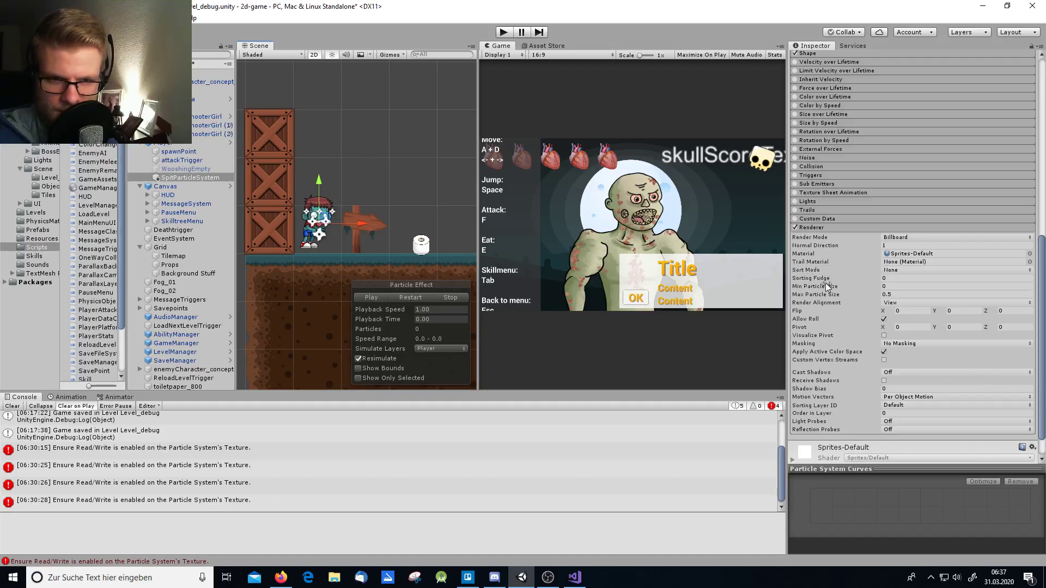
pyautogui.scroll(-2, 858, 363)
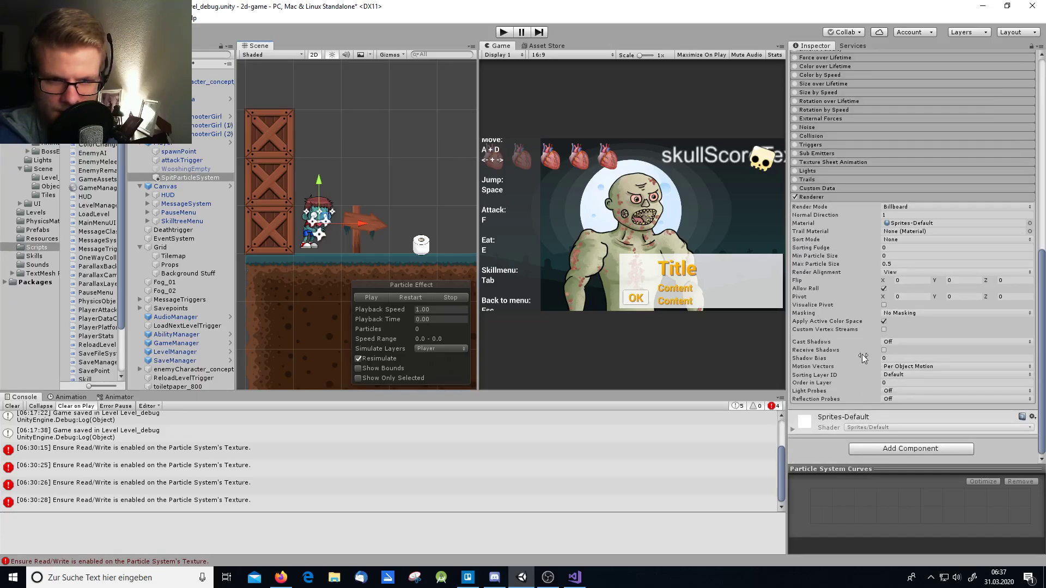
pyautogui.scroll(5, 860, 356)
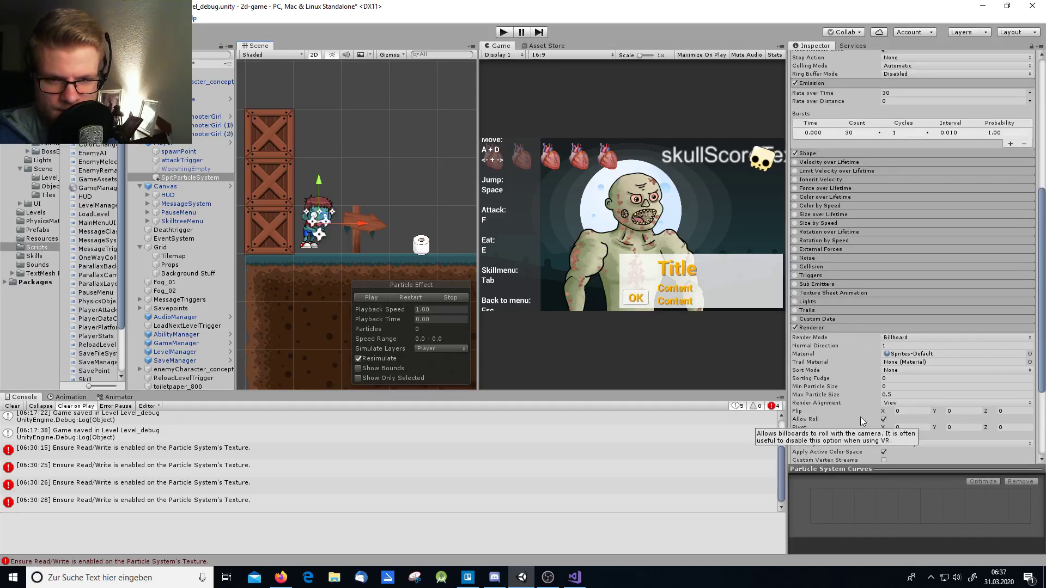
pyautogui.click(816, 387)
pyautogui.moveTo(815, 388); pyautogui.dragTo(821, 390)
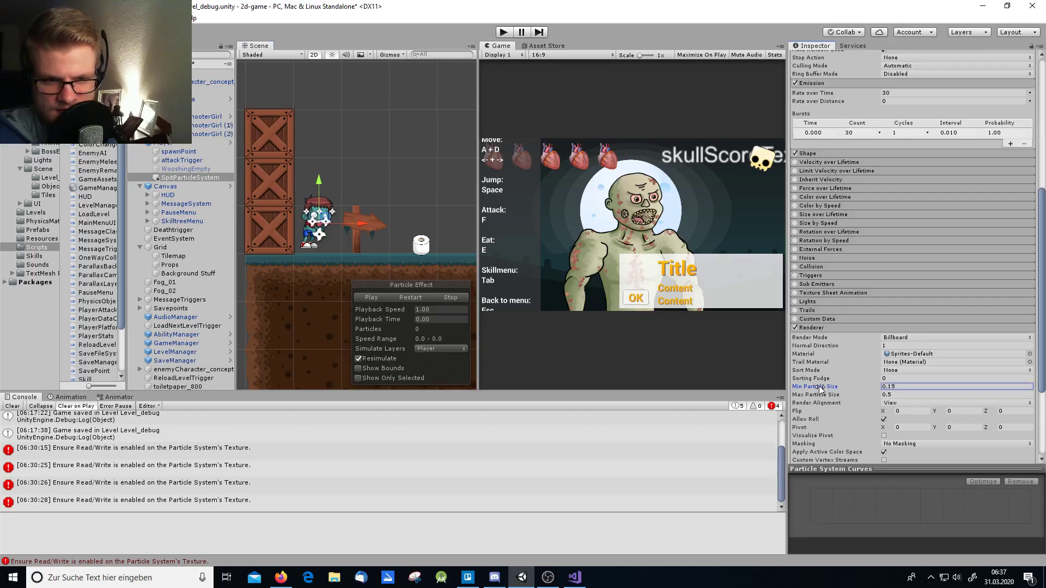
pyautogui.click(906, 386)
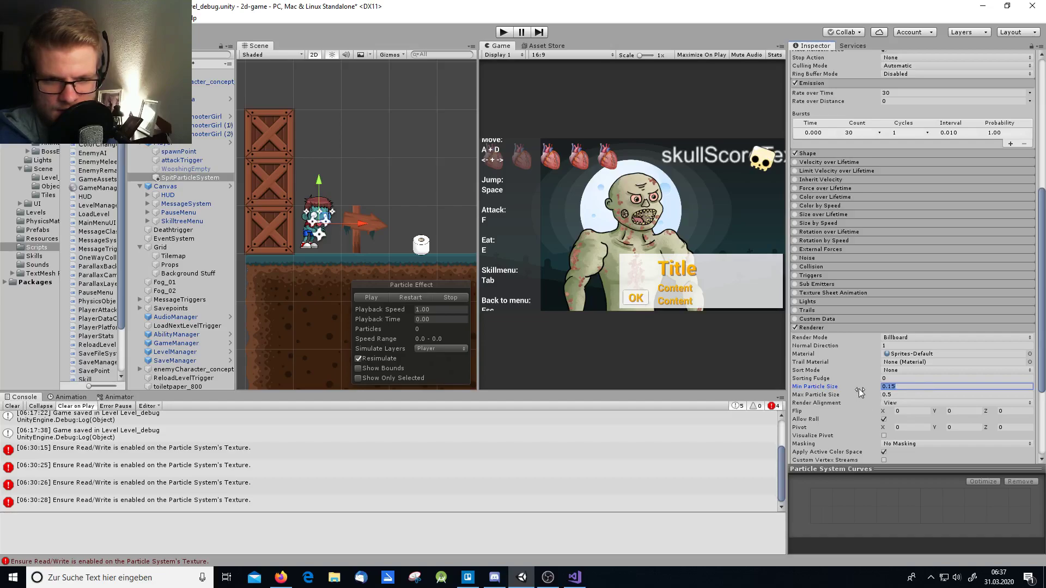
pyautogui.click(374, 298)
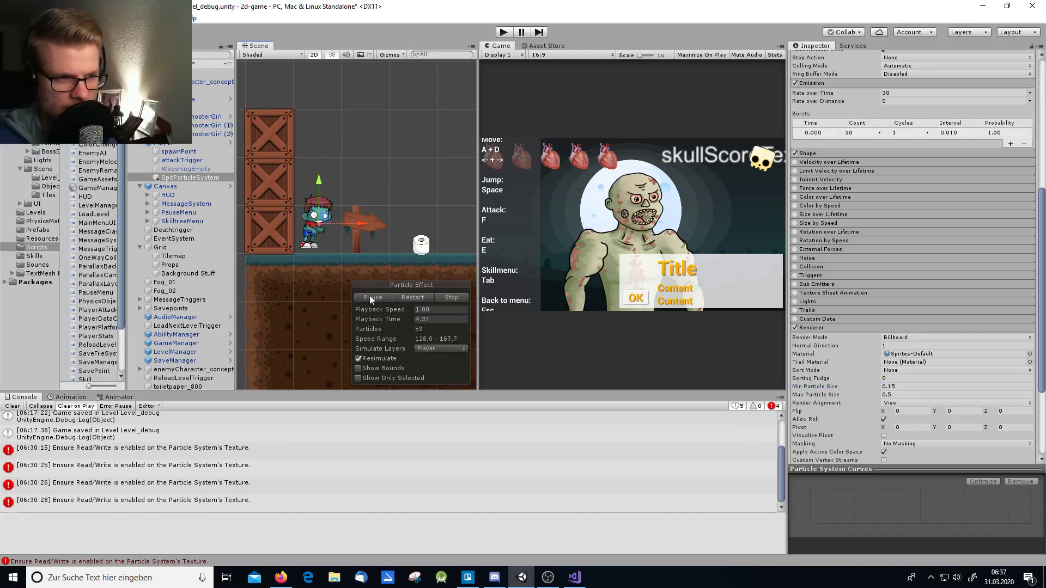
pyautogui.click(407, 297)
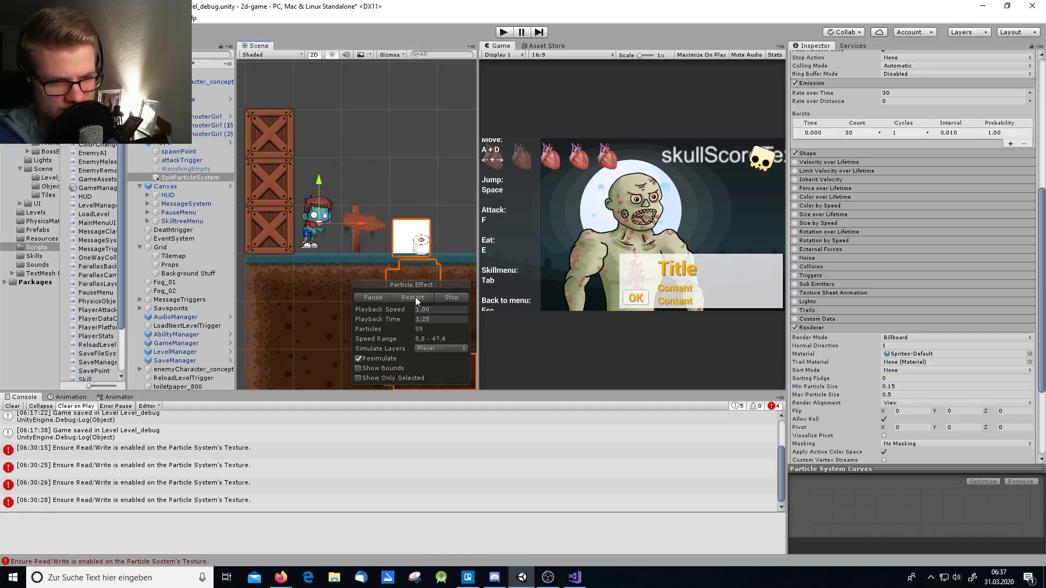
pyautogui.click(902, 387)
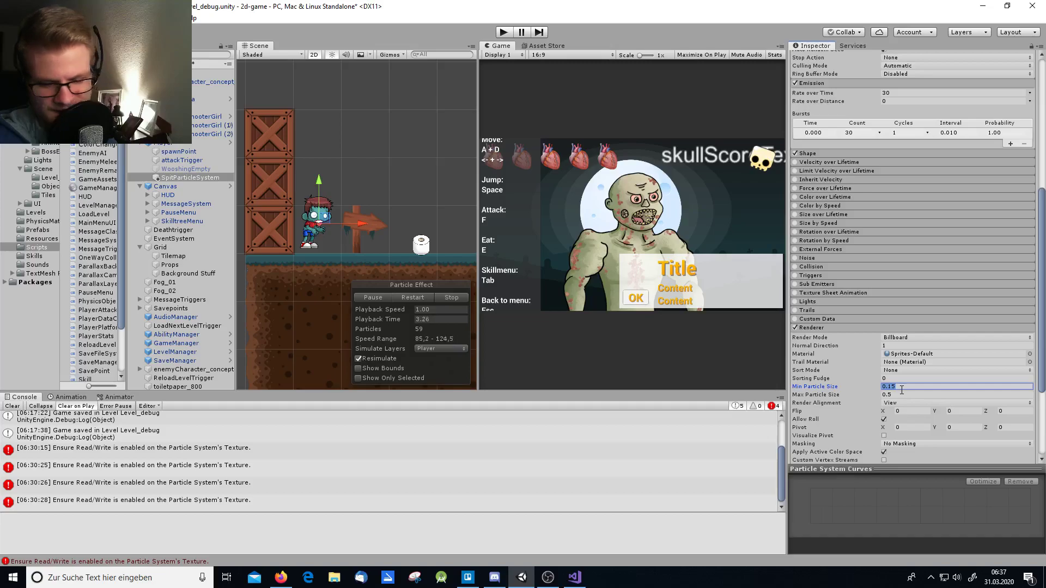
pyautogui.write('0')
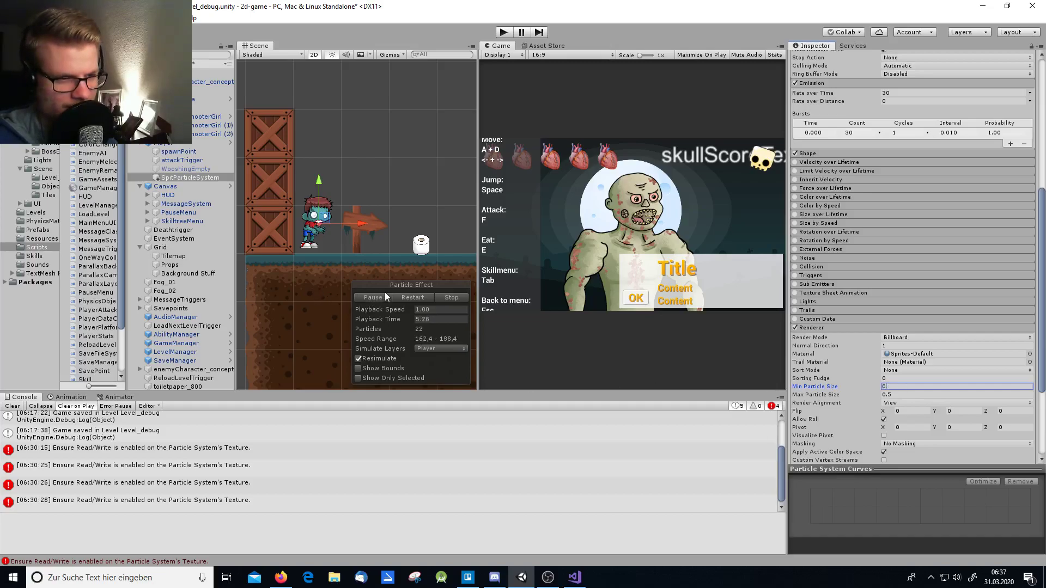
pyautogui.click(413, 298)
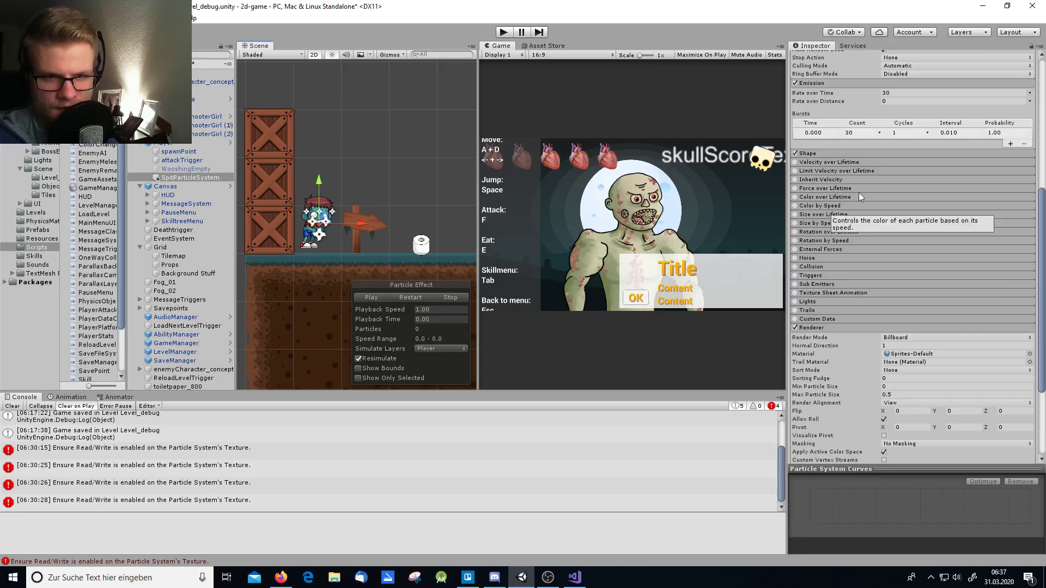
# Step: Change the Start Color from white to a darker green, hex 42B580
pyautogui.scroll(5, 825, 185)
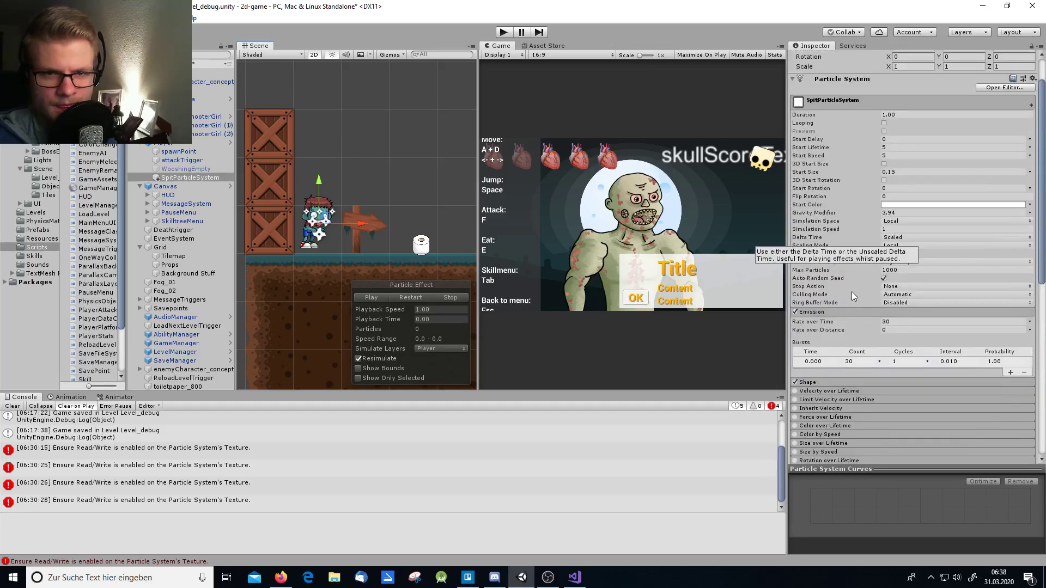
pyautogui.click(1002, 204)
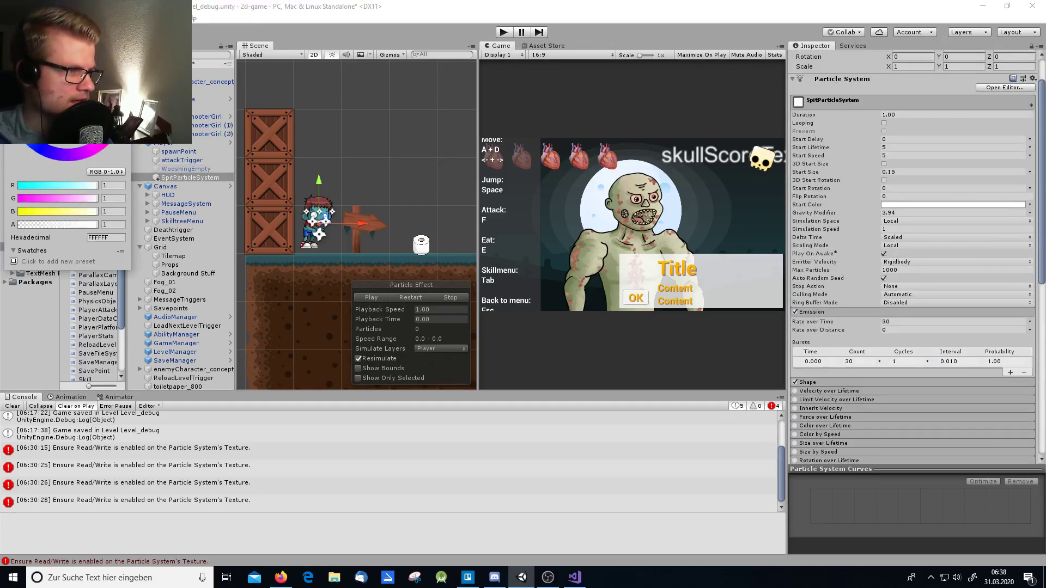
pyautogui.moveTo(77, 87); pyautogui.dragTo(84, 96)
pyautogui.moveTo(67, 211); pyautogui.dragTo(70, 211)
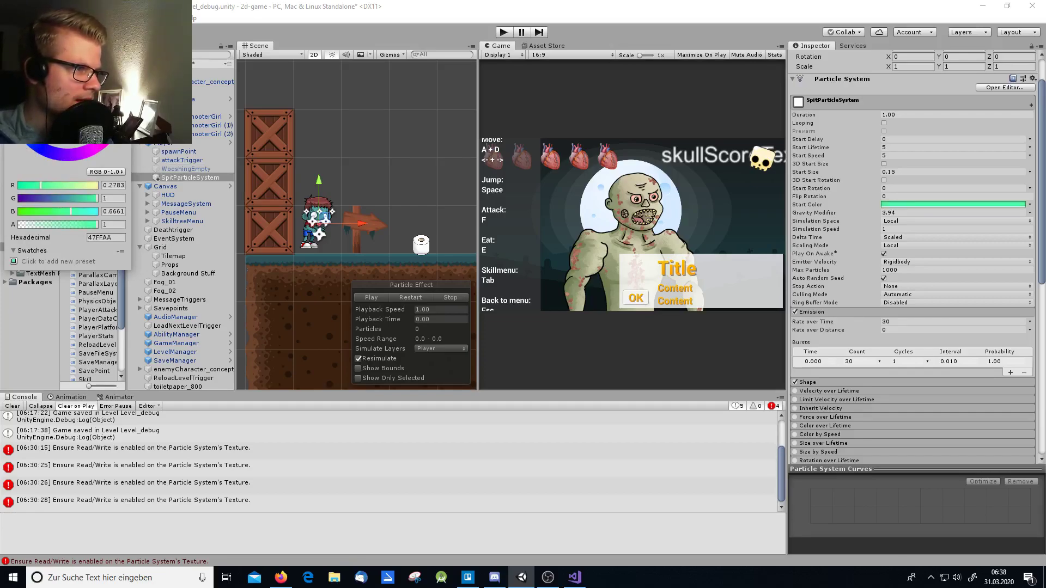
pyautogui.moveTo(84, 95); pyautogui.dragTo(90, 107)
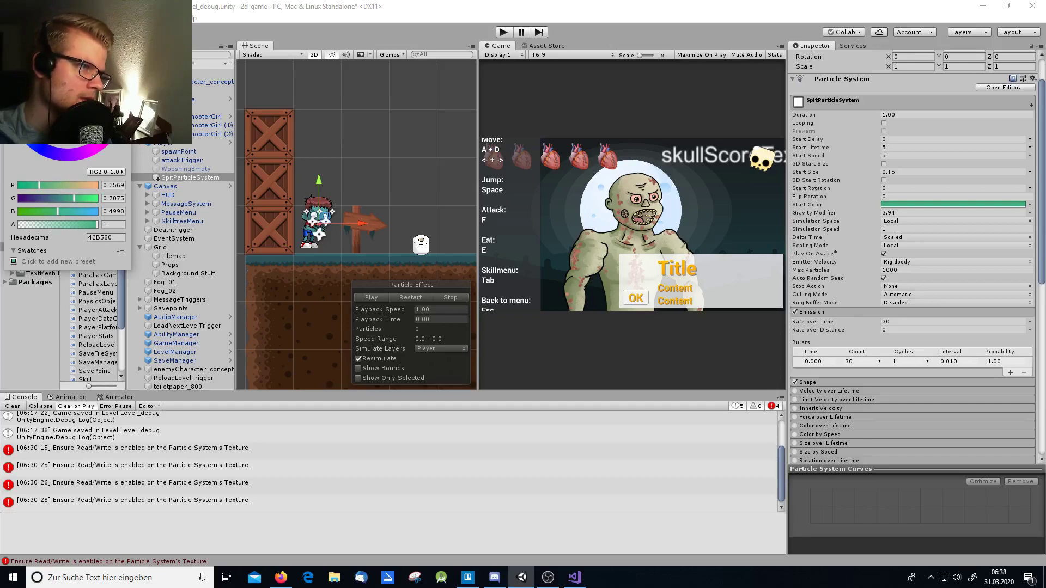
# Step: Play, pause, restart twice and stop the particle burst preview
pyautogui.click(369, 298)
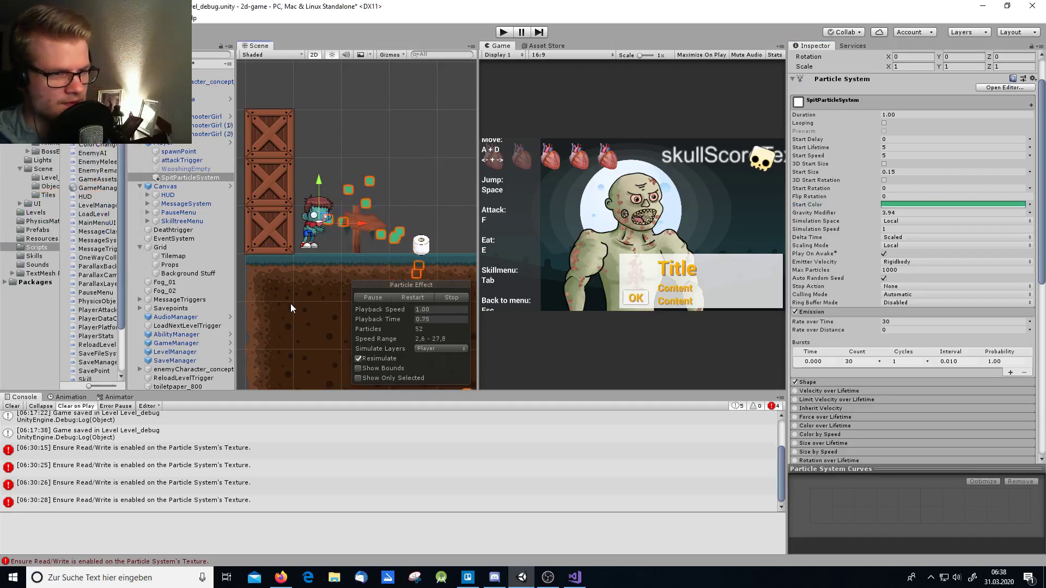
pyautogui.click(371, 297)
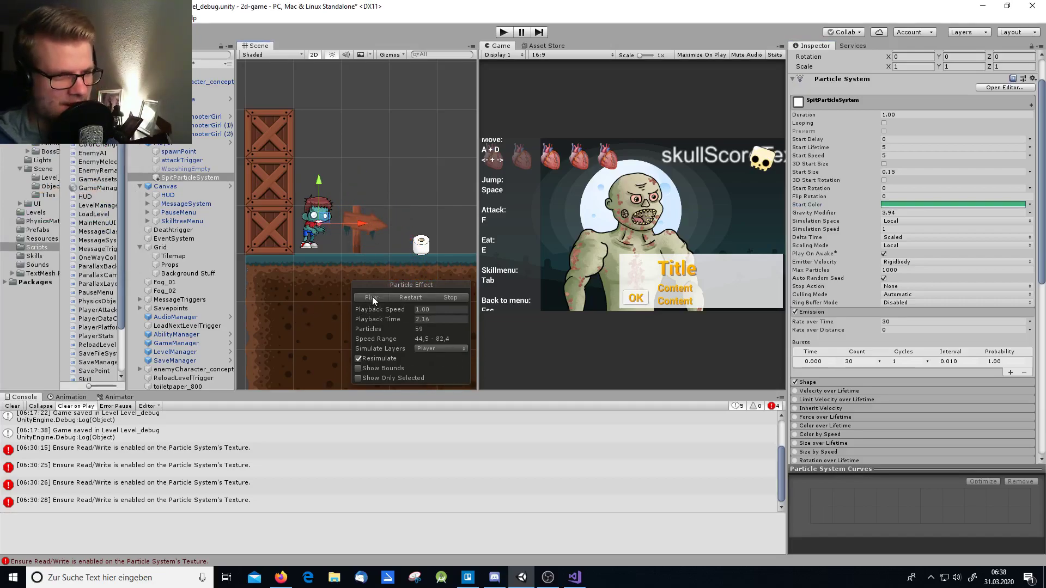
pyautogui.click(413, 298)
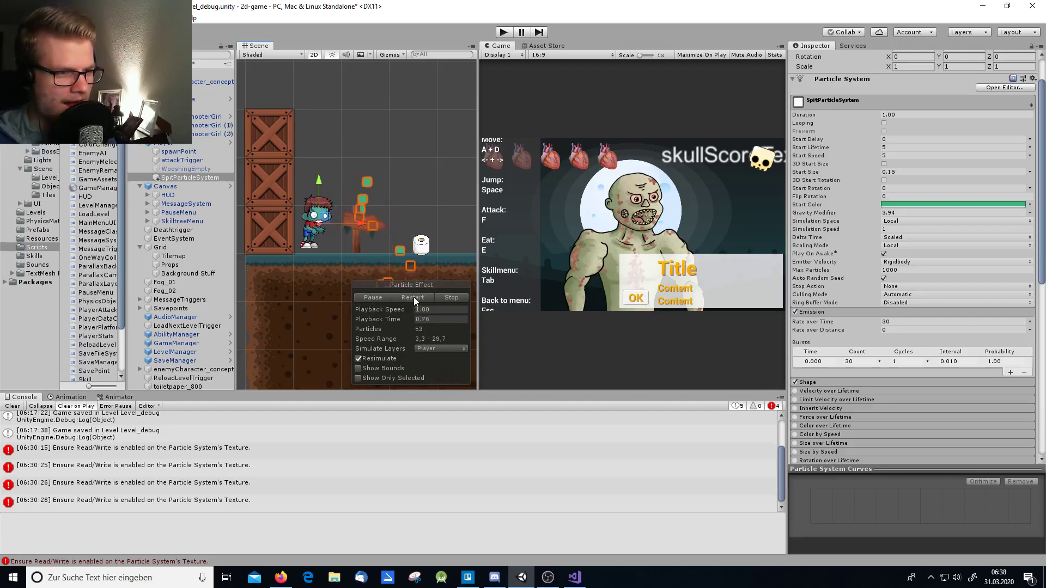
pyautogui.click(413, 298)
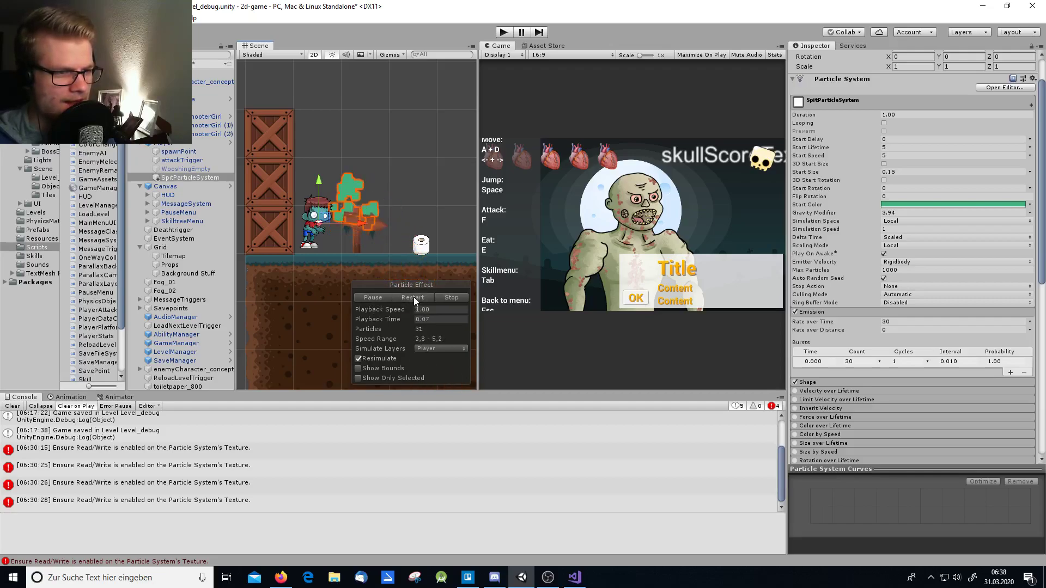
pyautogui.click(457, 298)
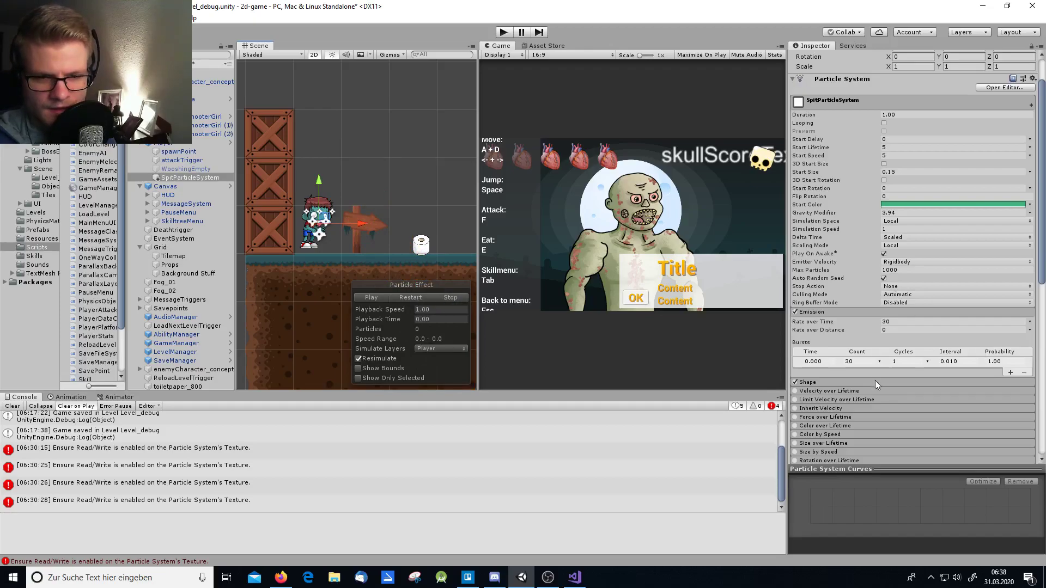
# Step: Enable Color over Lifetime, set the first gradient key to orange CD974B, and preview
pyautogui.scroll(-5, 876, 378)
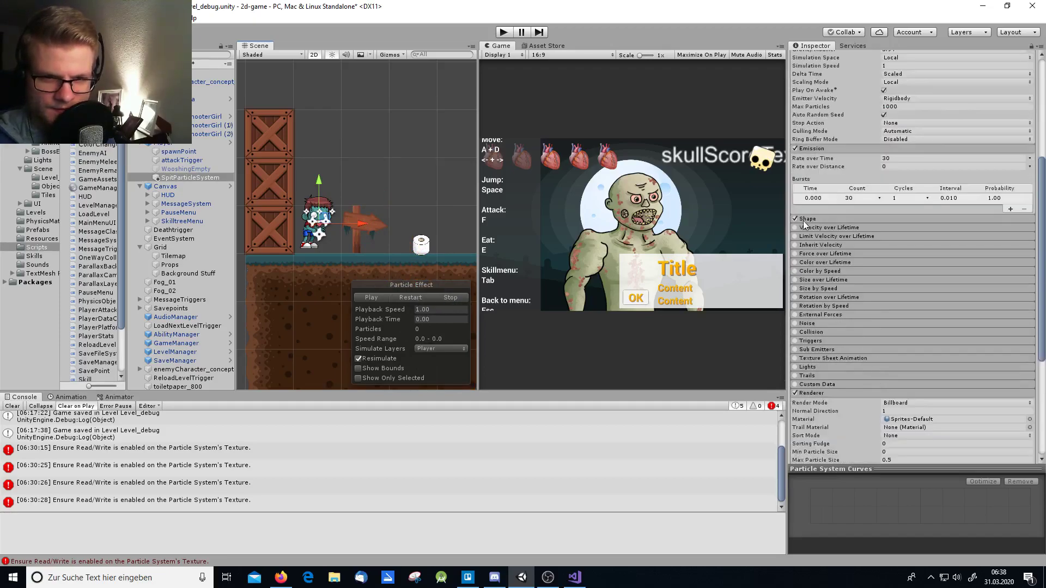
pyautogui.click(834, 261)
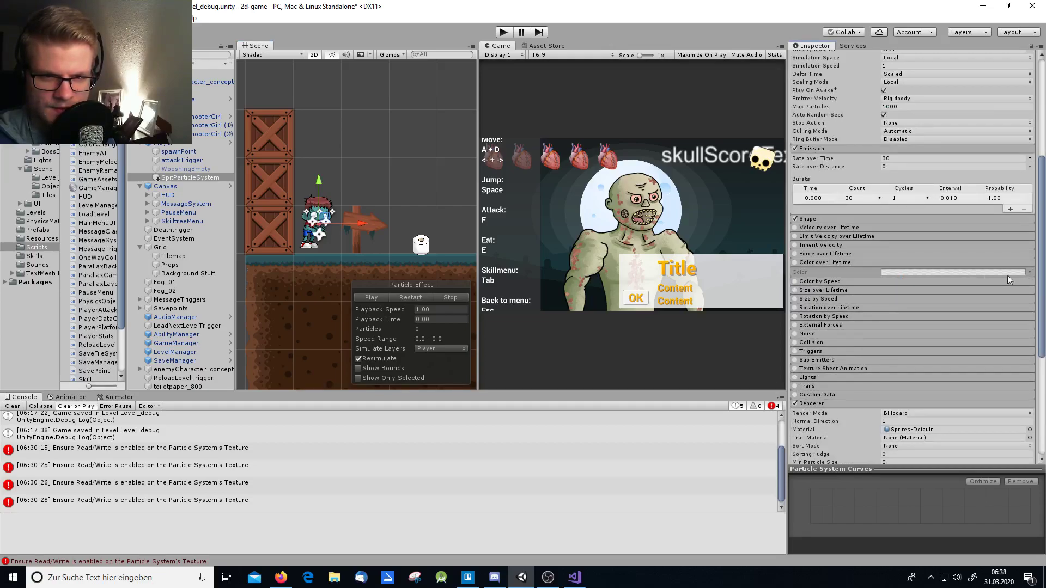
pyautogui.click(796, 262)
pyautogui.click(963, 272)
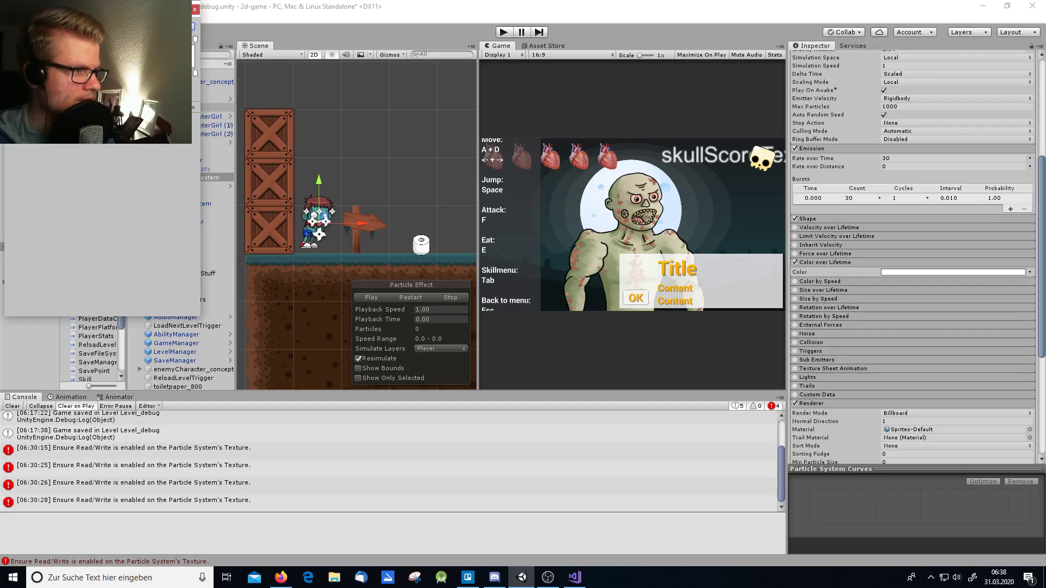
pyautogui.doubleClick(11, 136)
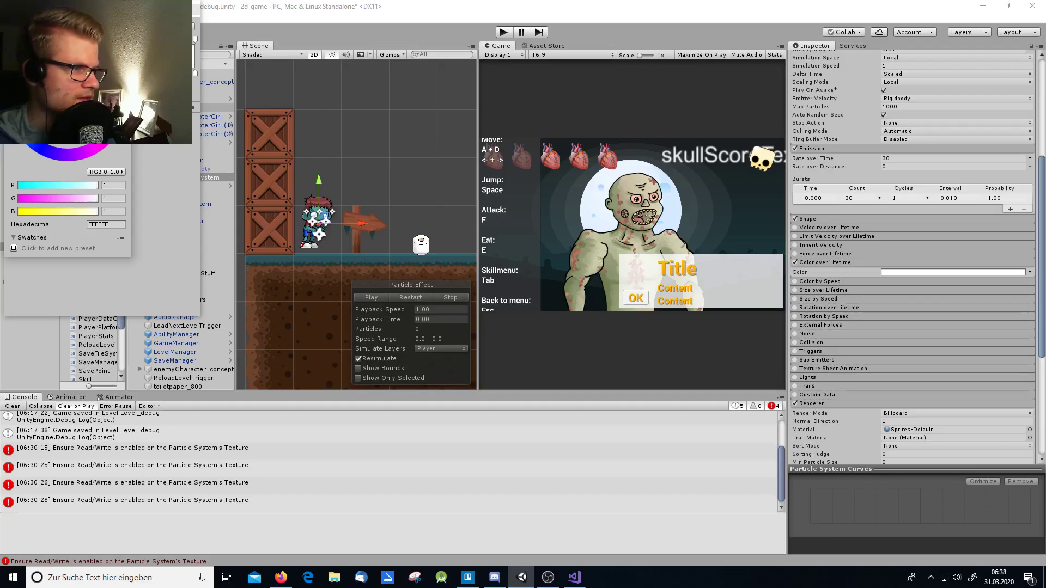
pyautogui.moveTo(81, 109); pyautogui.dragTo(85, 110)
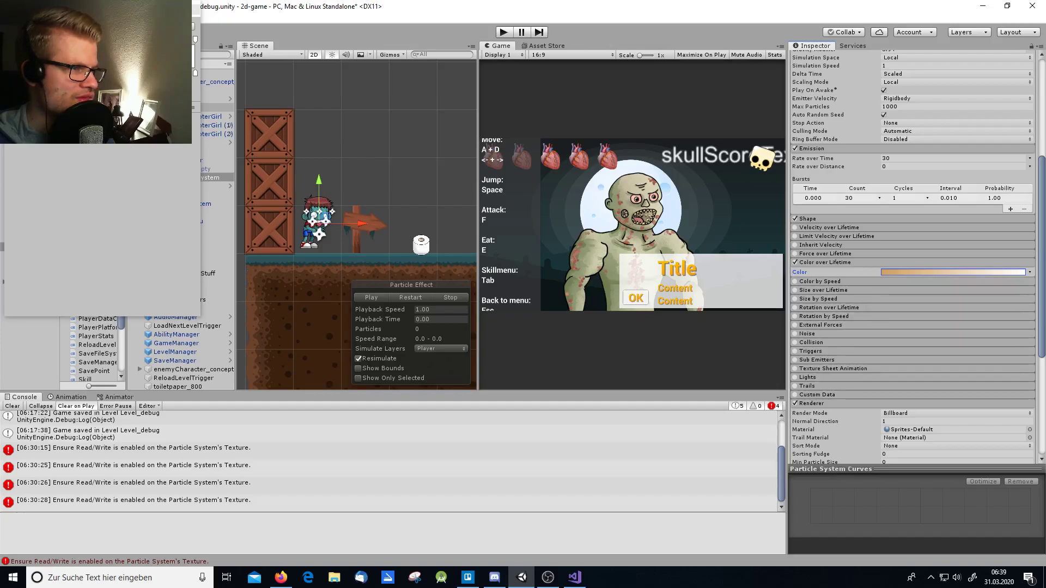
pyautogui.click(194, 40)
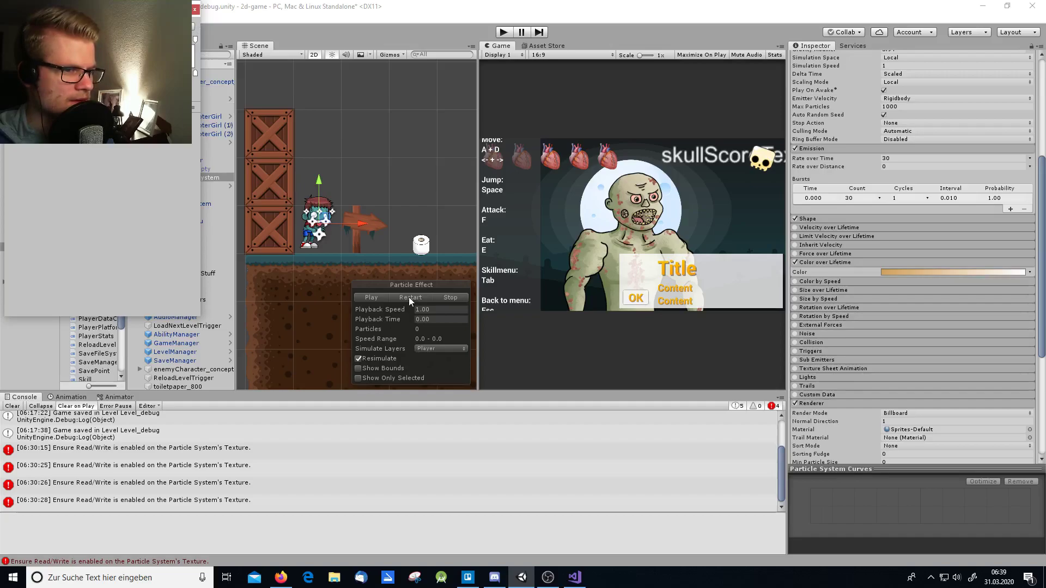
pyautogui.click(374, 298)
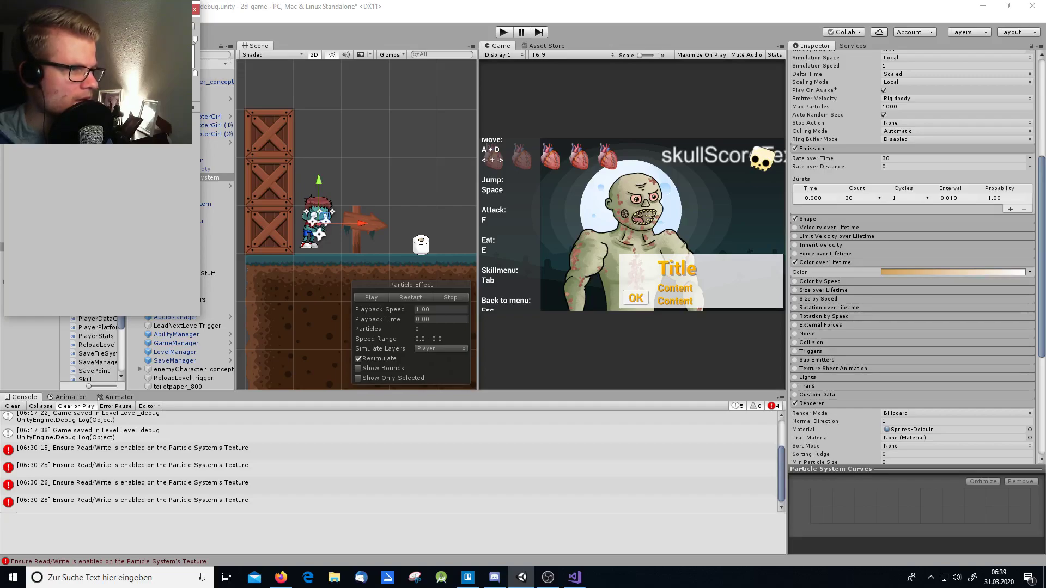
# Step: Set the other gradient key to green 33A460
pyautogui.rightClick(96, 145)
pyautogui.click(133, 150)
pyautogui.rightClick(88, 145)
pyautogui.click(133, 150)
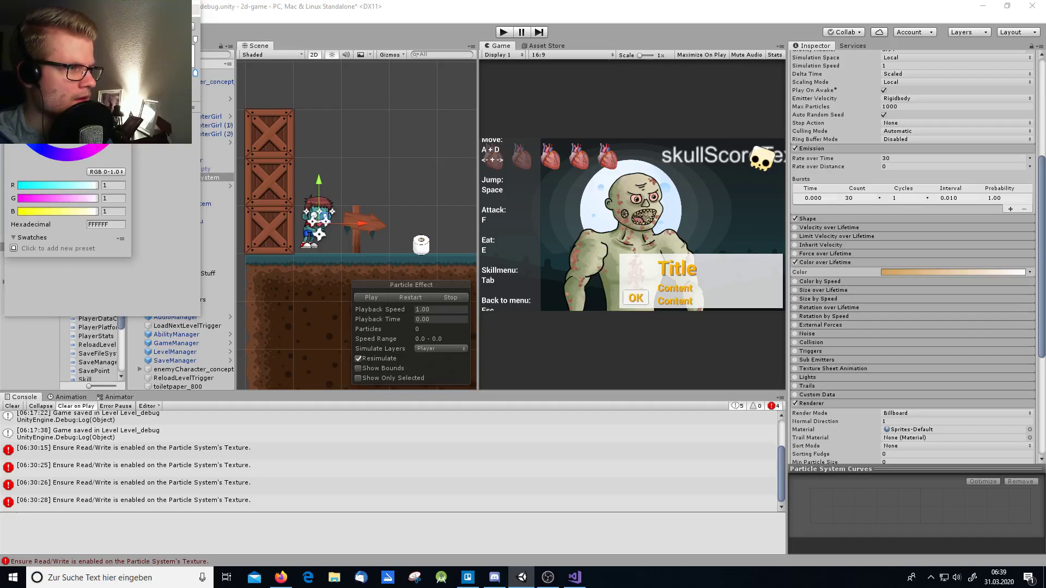
pyautogui.moveTo(82, 101); pyautogui.dragTo(85, 104)
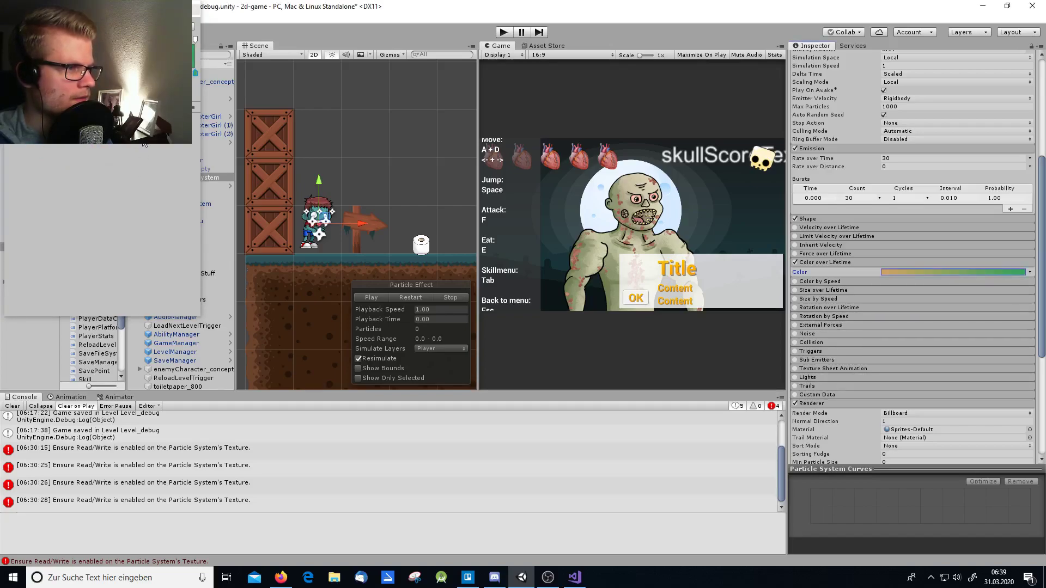
# Step: Close the Gradient Editor and replay the spit burst in the Particle Effect panel
pyautogui.click(193, 14)
pyautogui.click(372, 298)
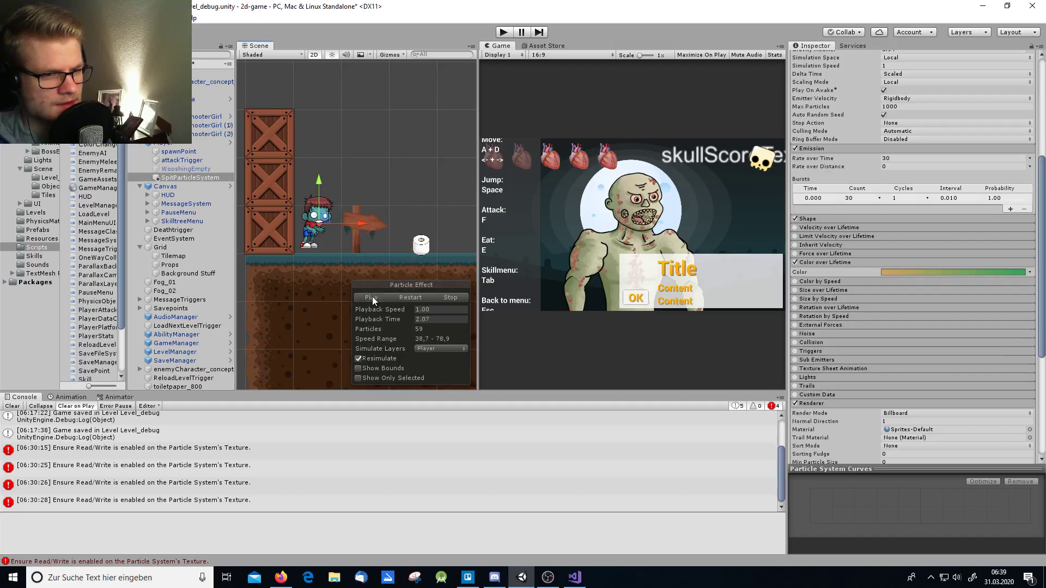
pyautogui.click(406, 297)
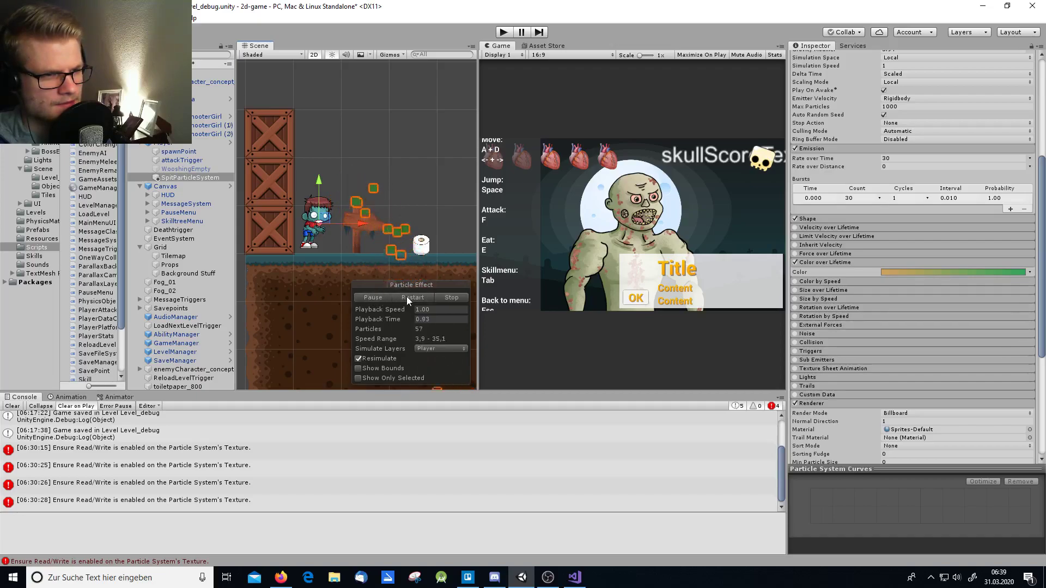
pyautogui.scroll(-5, 363, 188)
pyautogui.scroll(-2, 364, 192)
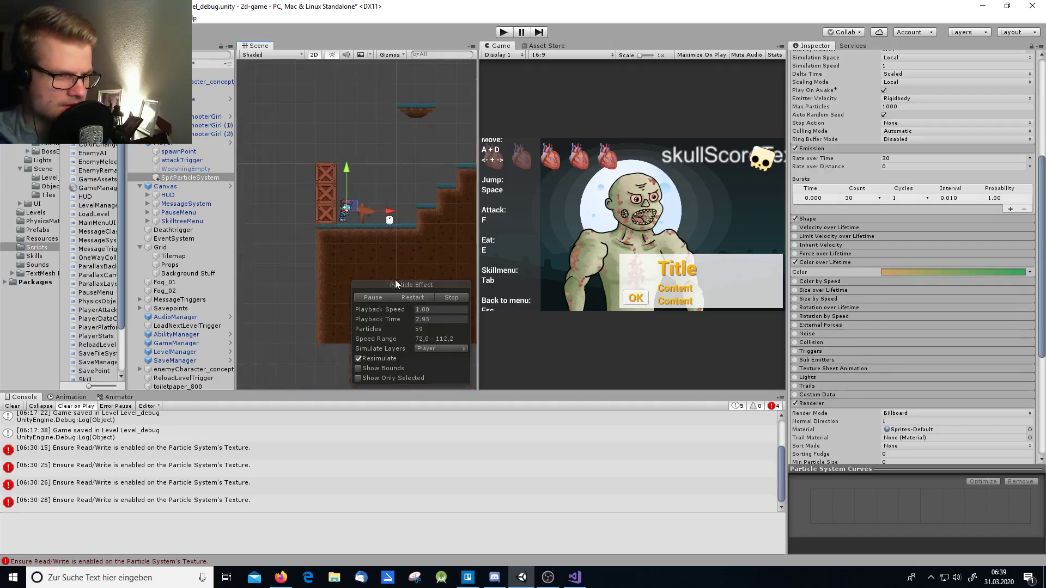
pyautogui.click(407, 298)
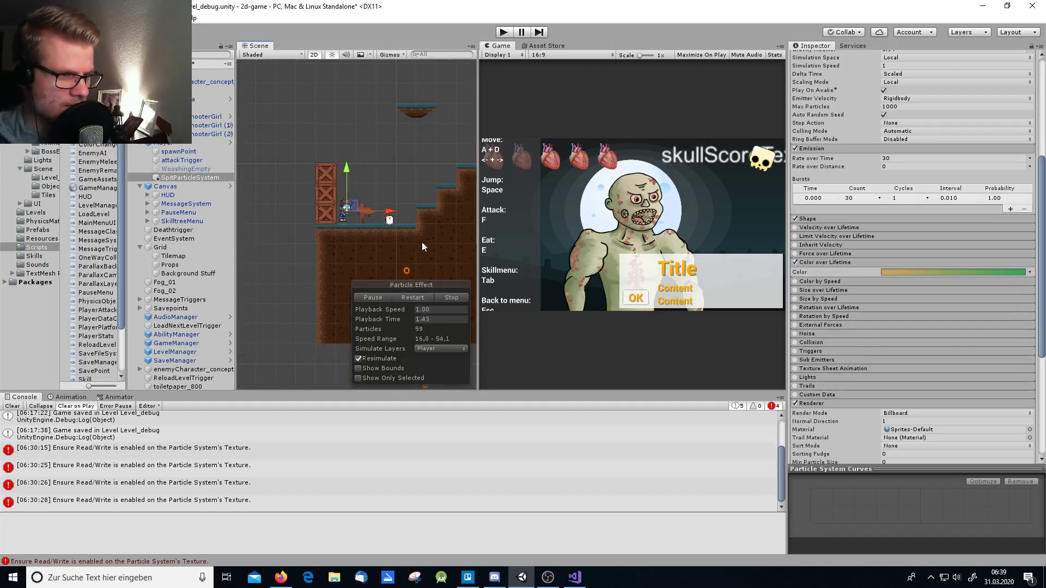
# Step: Pan the Scene view to follow the falling particles, restart the burst a few times, then stop
pyautogui.moveTo(423, 251); pyautogui.dragTo(422, 209, button='middle')
pyautogui.click(411, 297)
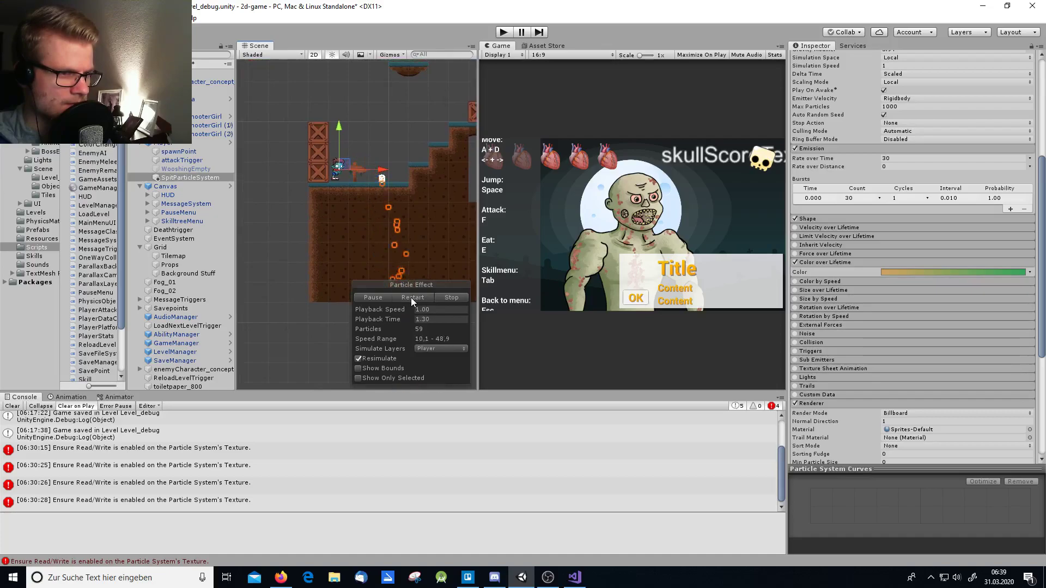
pyautogui.click(411, 297)
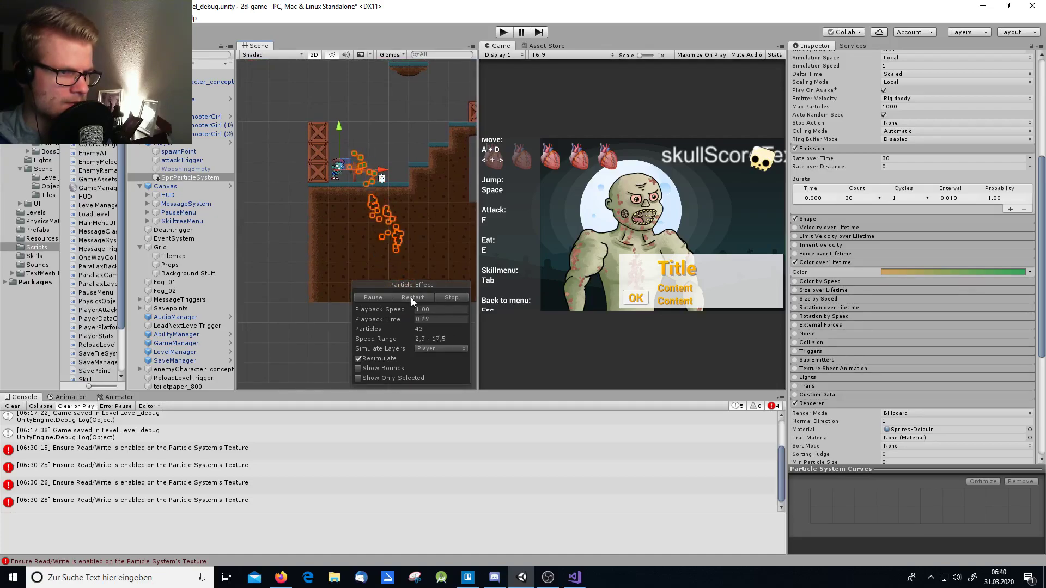
pyautogui.click(411, 298)
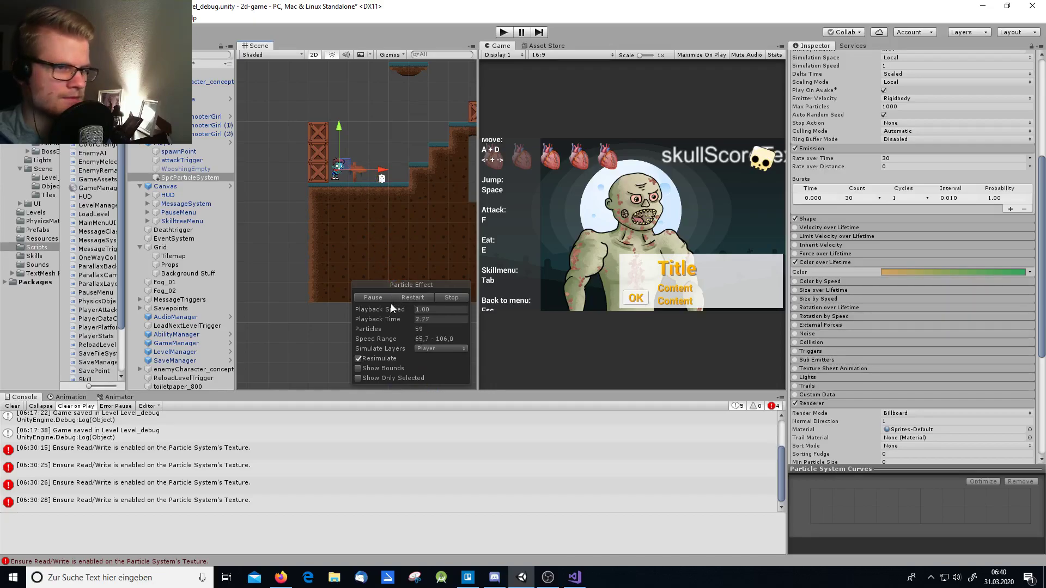
pyautogui.click(451, 297)
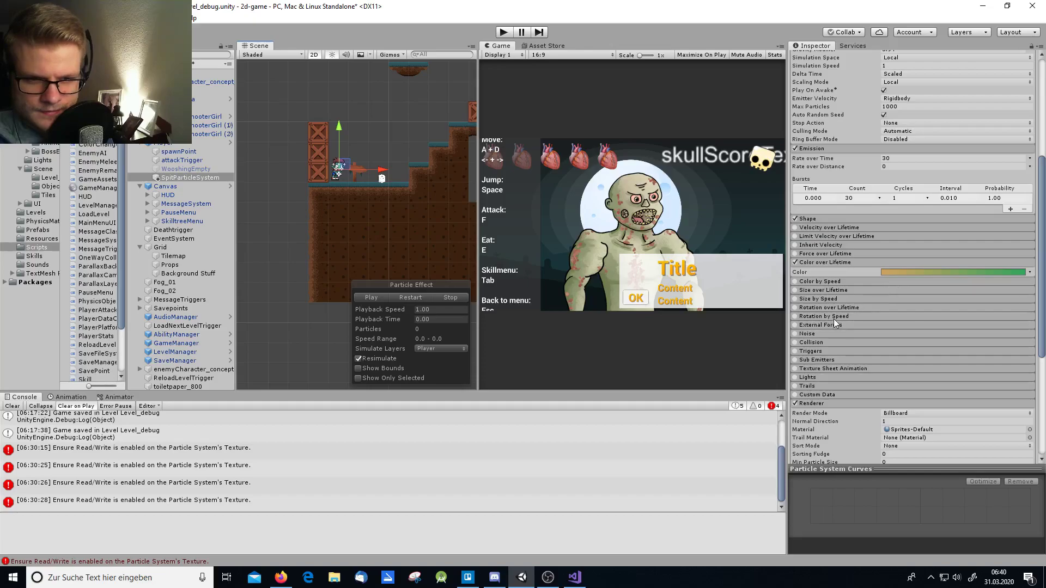
# Step: Enable the Collision module with Send Collision Messages on, keeping the Planes type
pyautogui.click(827, 343)
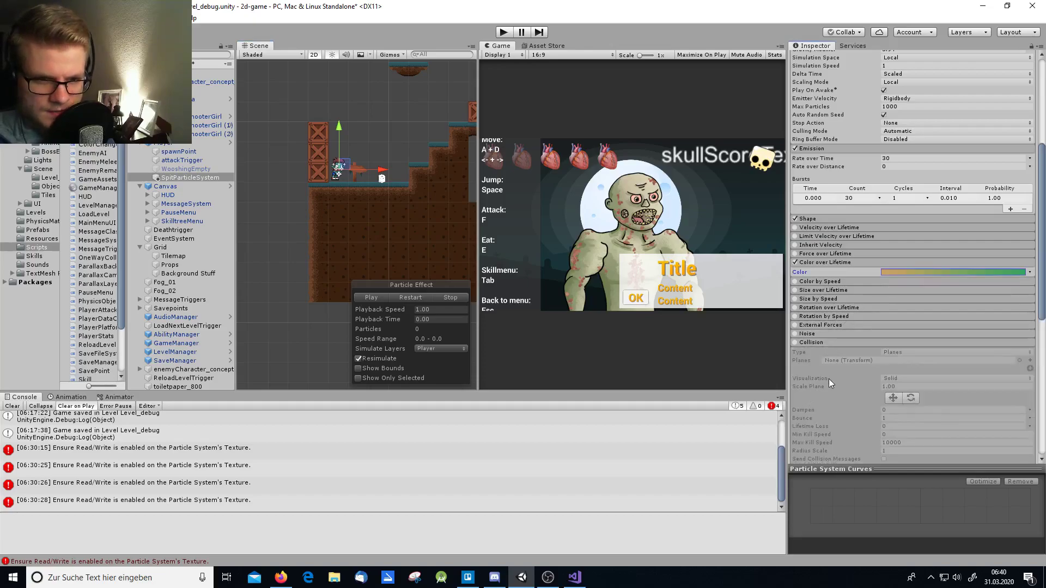
pyautogui.click(795, 342)
pyautogui.scroll(-4, 867, 377)
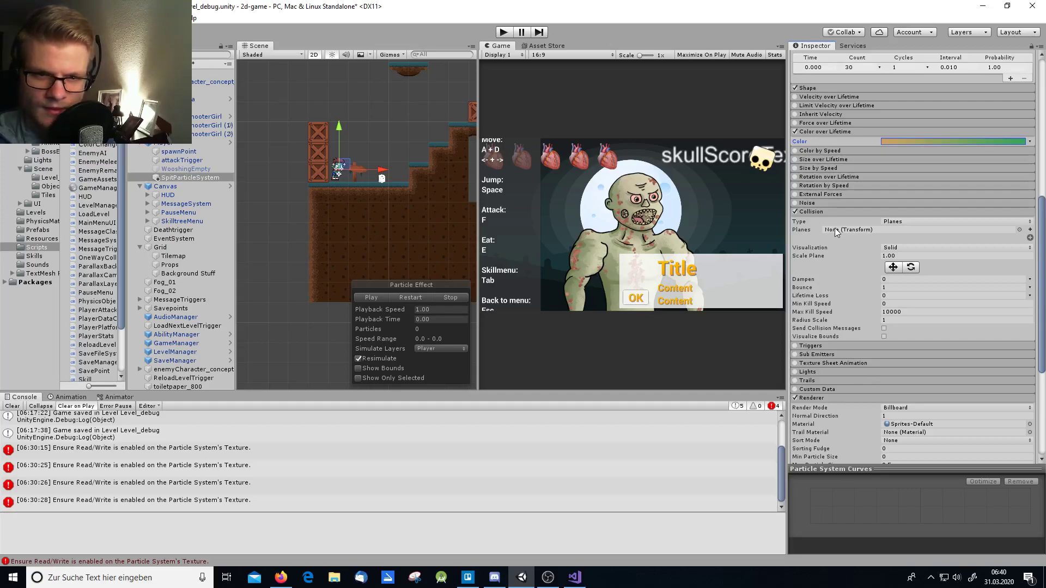
pyautogui.click(963, 221)
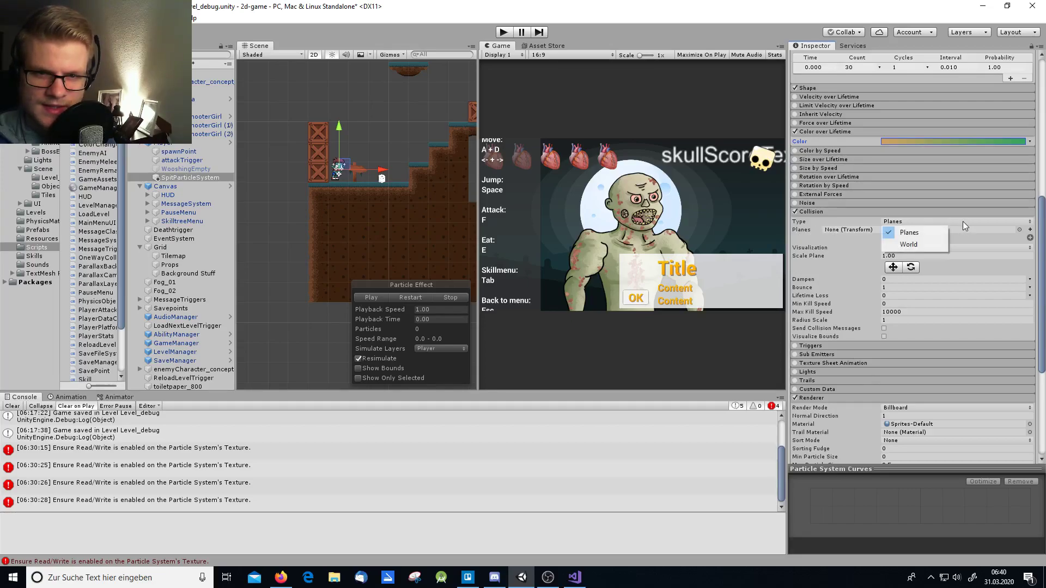
pyautogui.click(962, 221)
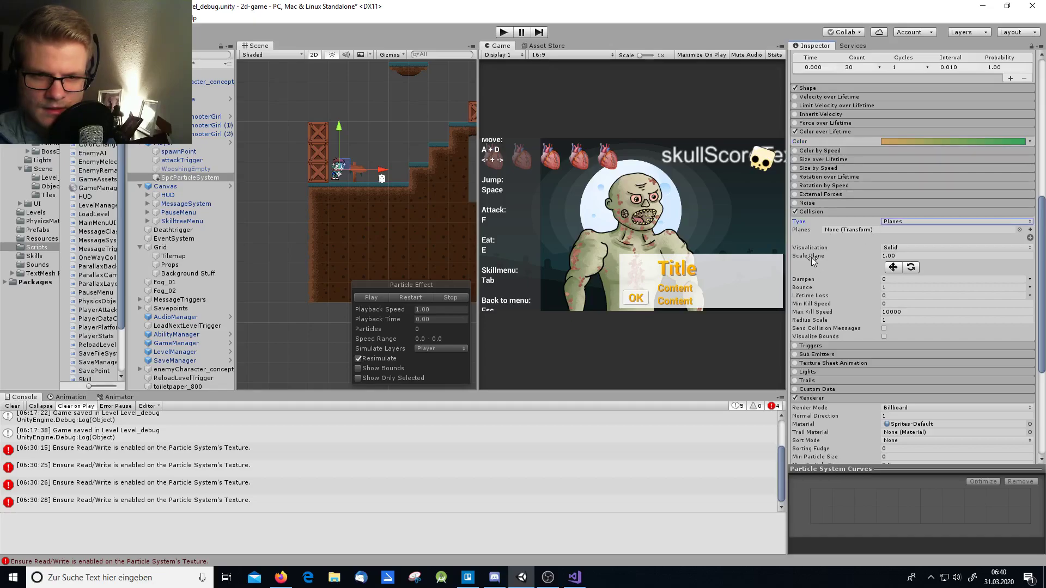
pyautogui.scroll(-3, 848, 292)
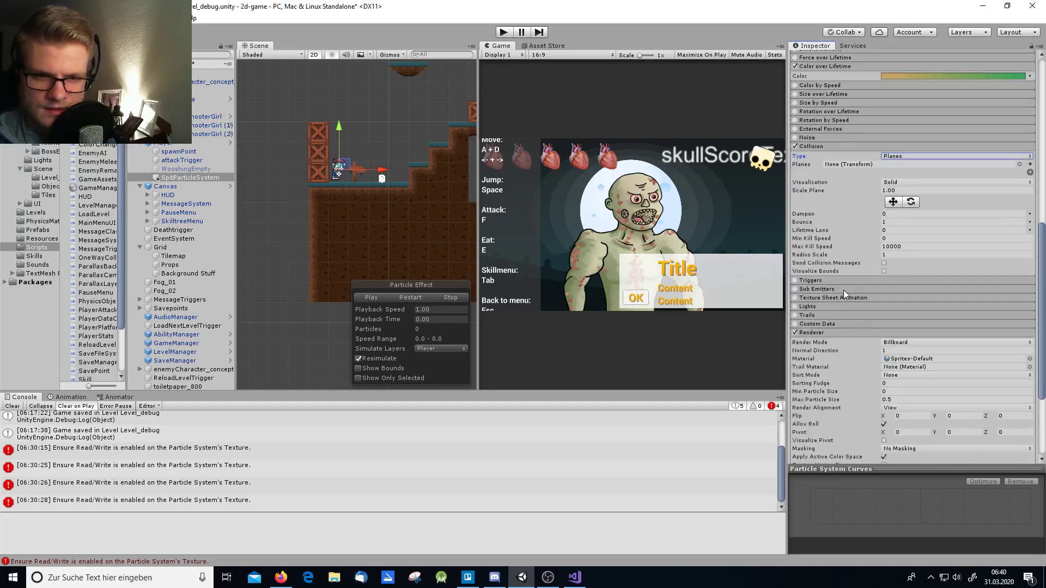
pyautogui.click(883, 263)
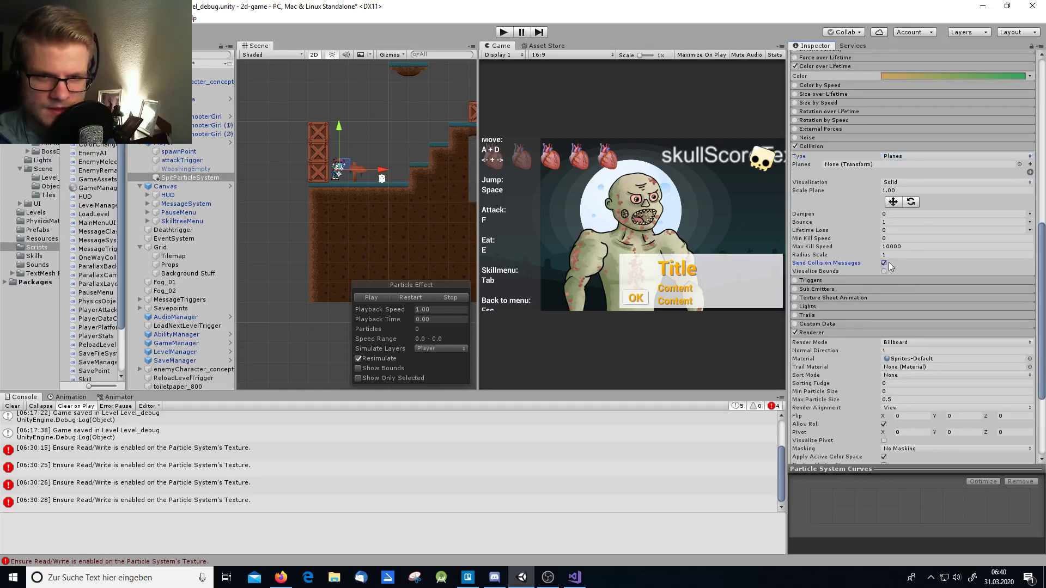
pyautogui.click(924, 155)
pyautogui.click(924, 155)
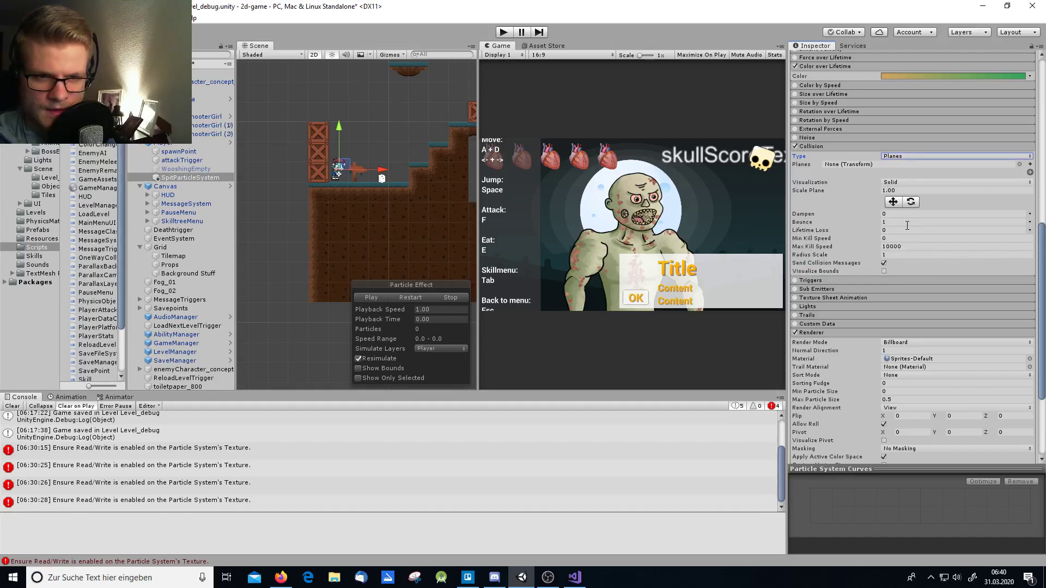
# Step: Preview the collisions, then switch the Collision type to World
pyautogui.click(378, 298)
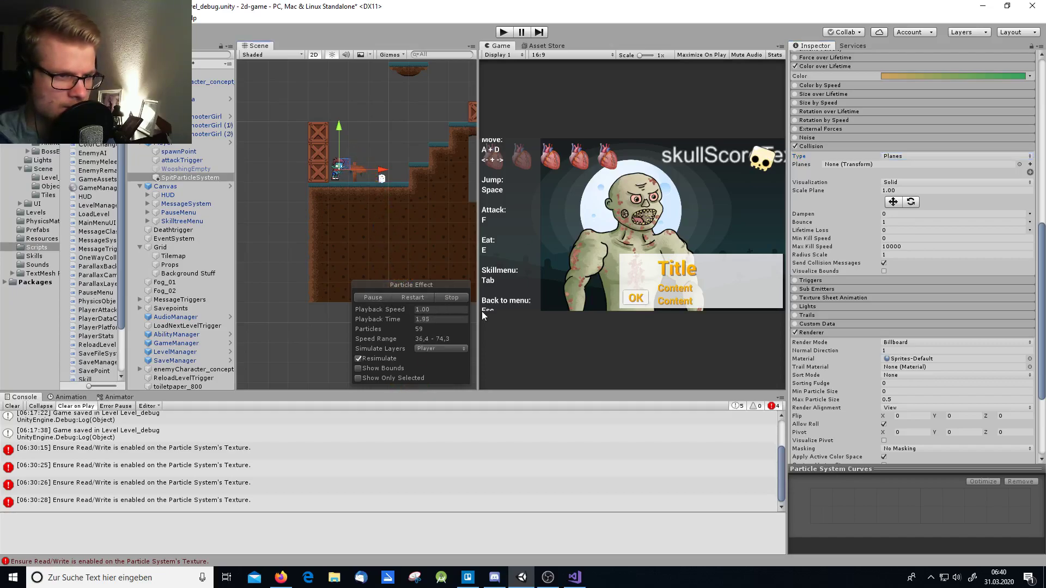
pyautogui.click(454, 298)
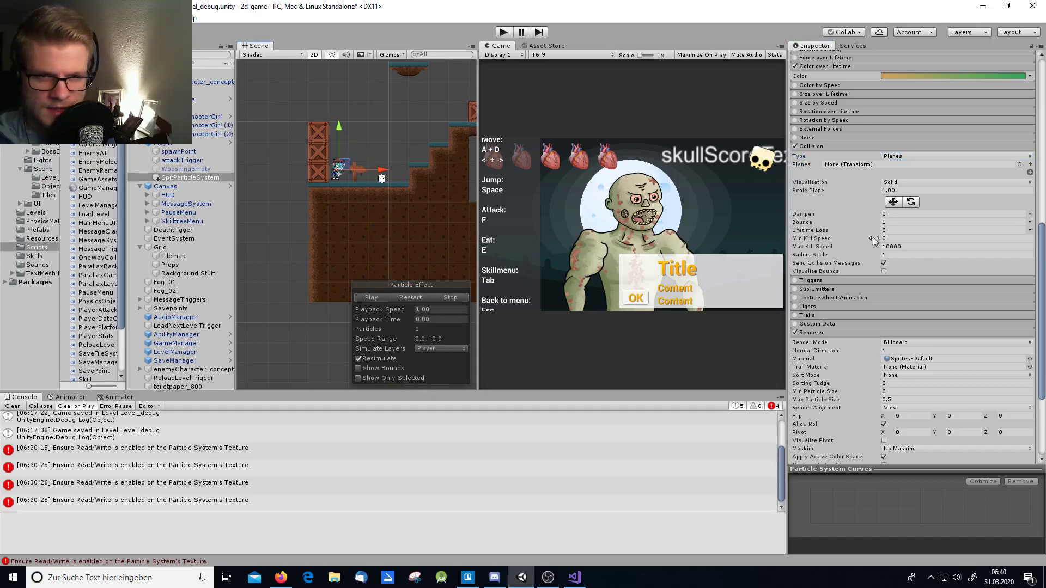
pyautogui.click(945, 165)
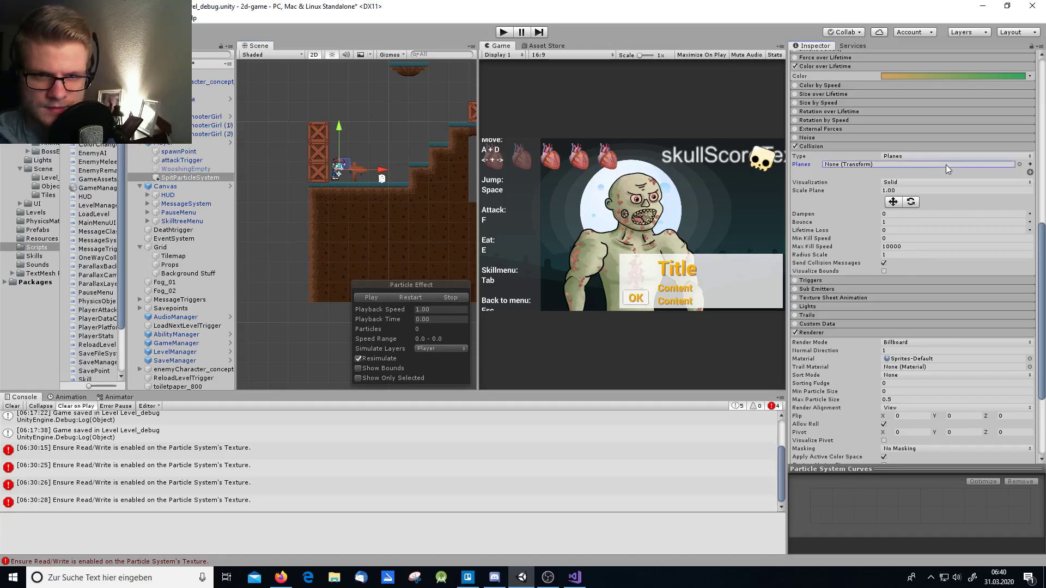
pyautogui.click(955, 155)
pyautogui.click(913, 178)
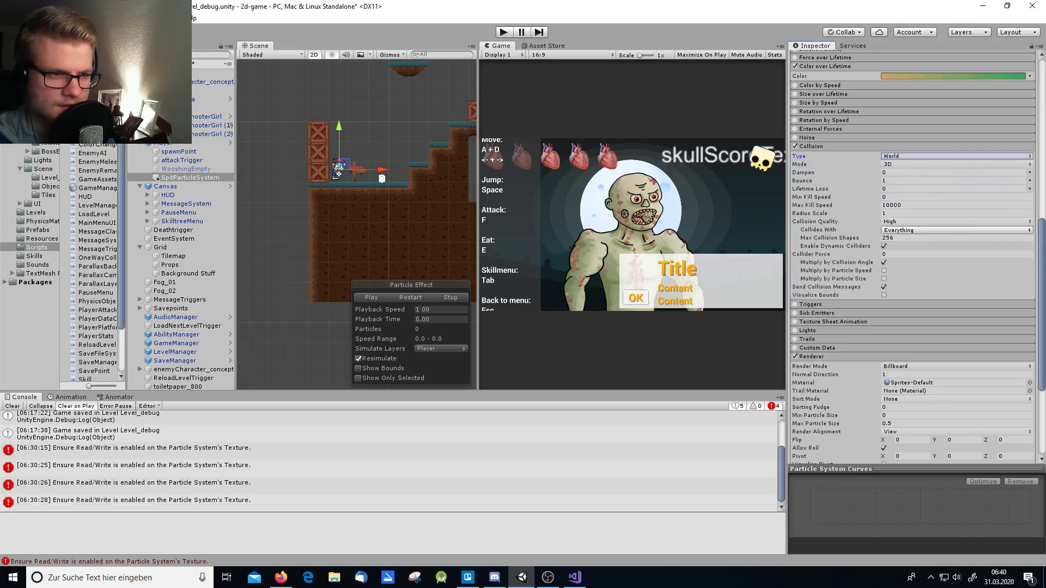
# Step: Preview the burst, then set the Collision type back to Planes
pyautogui.click(370, 297)
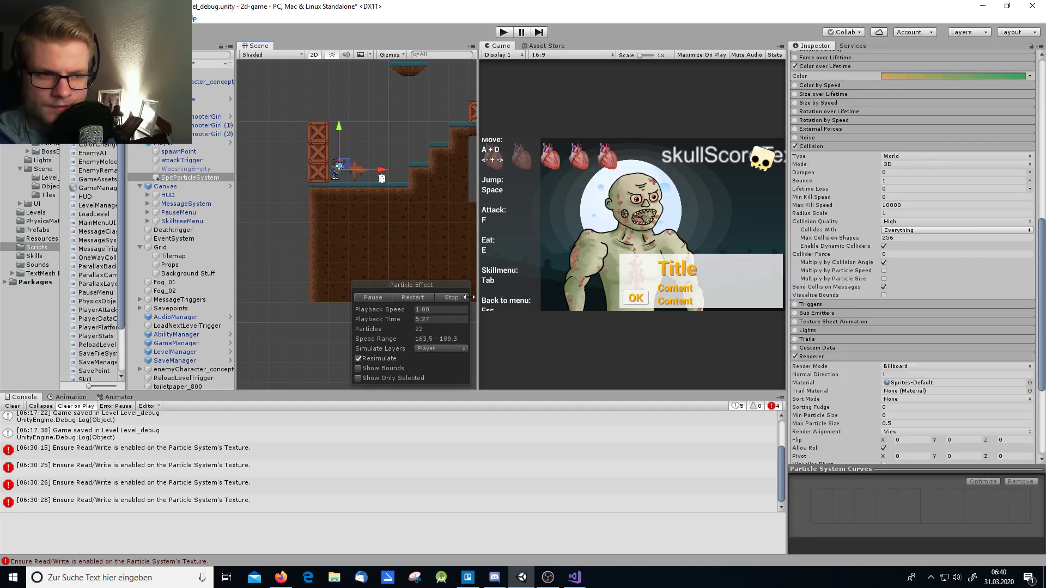
pyautogui.click(450, 298)
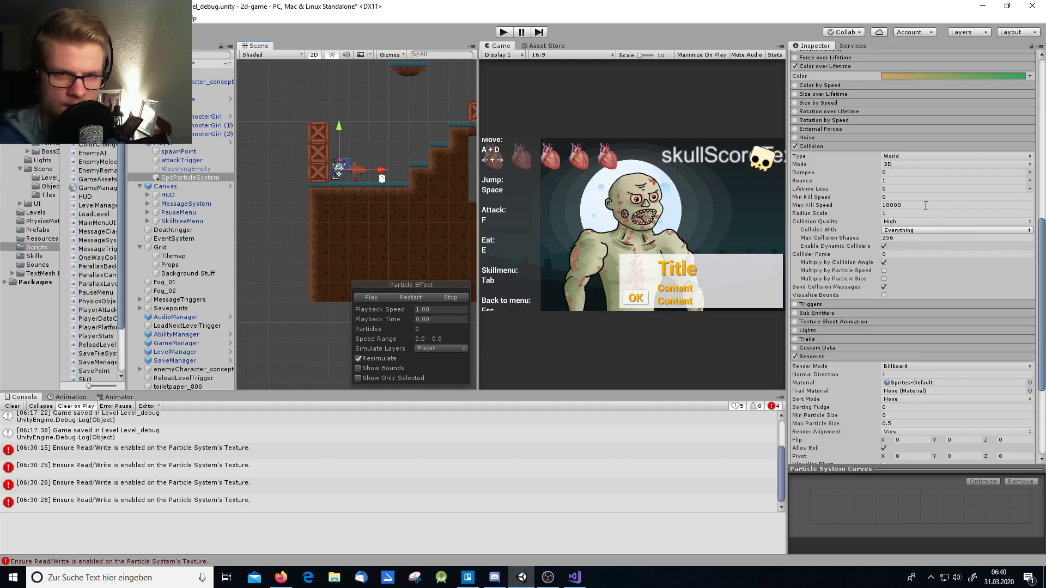
pyautogui.click(913, 155)
pyautogui.click(910, 165)
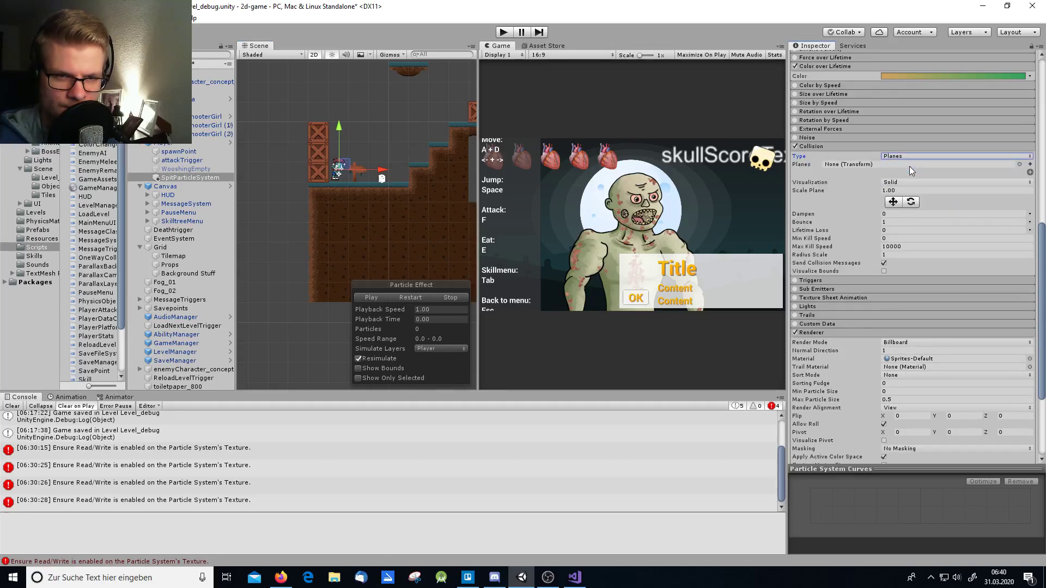
# Step: Browse the Planes object picker and close it without assigning a plane
pyautogui.click(1014, 164)
pyautogui.click(1017, 164)
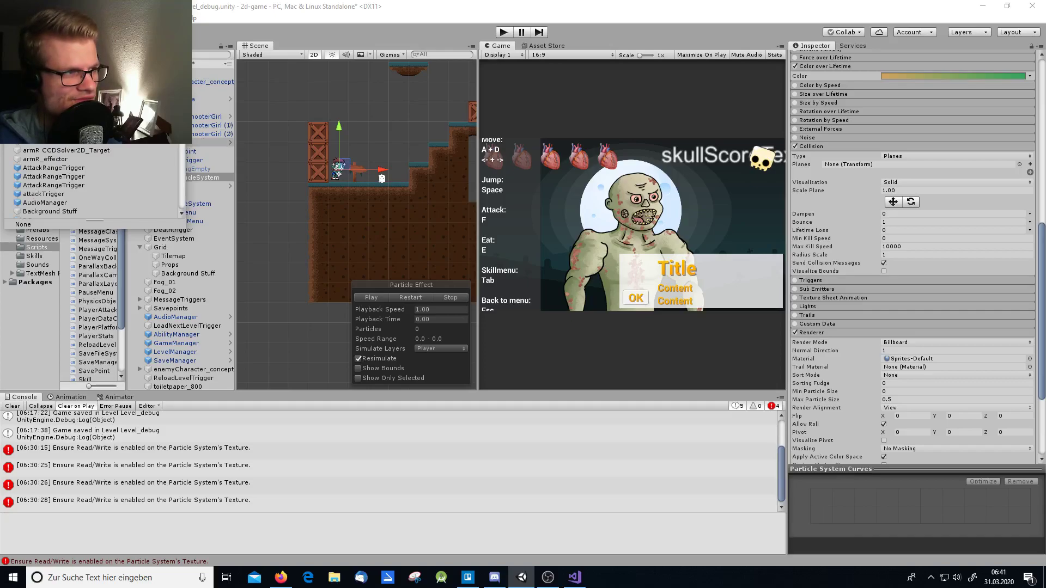
pyautogui.scroll(-5, 93, 183)
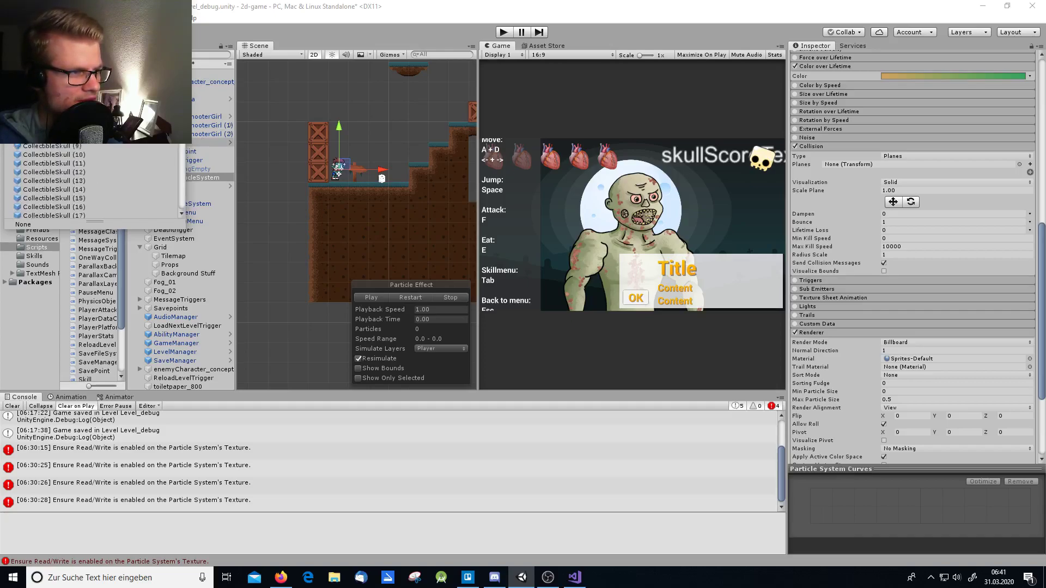
pyautogui.scroll(-3, 92, 182)
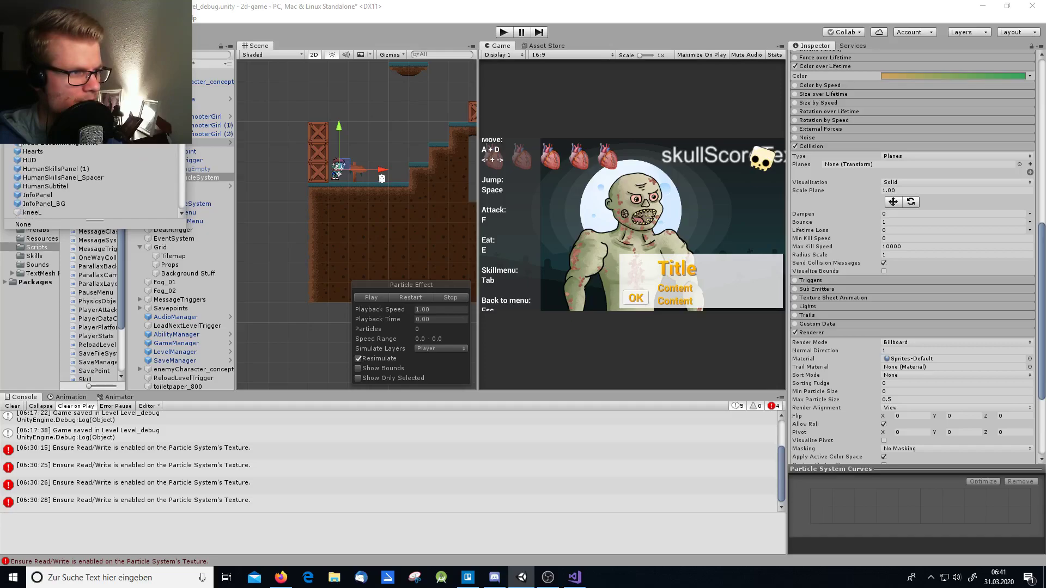
pyautogui.scroll(1, 93, 182)
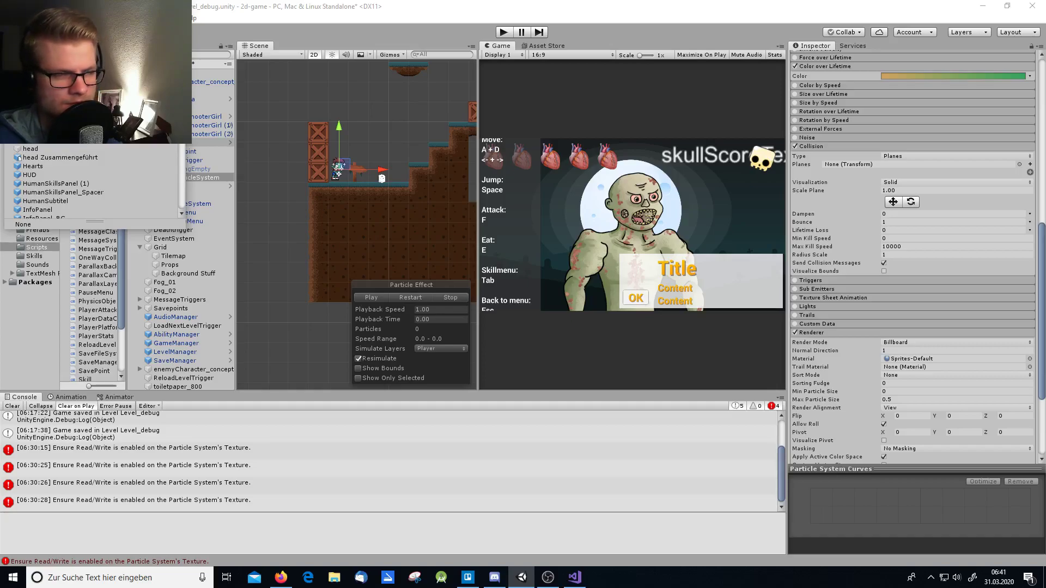
pyautogui.click(898, 190)
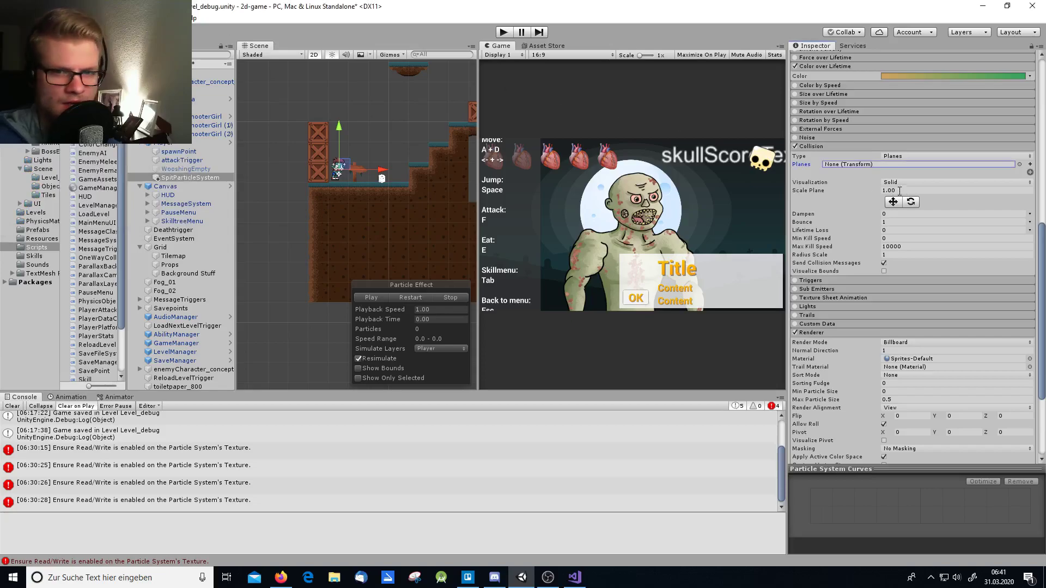
# Step: Set the Collision type to World and the collision mode to 2D
pyautogui.click(928, 156)
pyautogui.click(889, 180)
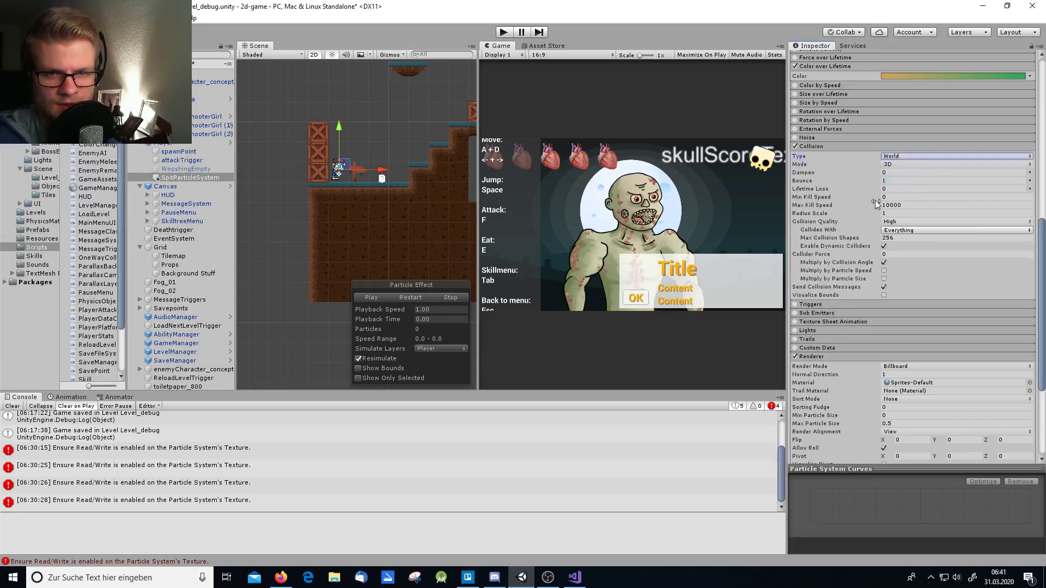
pyautogui.click(908, 163)
pyautogui.click(905, 183)
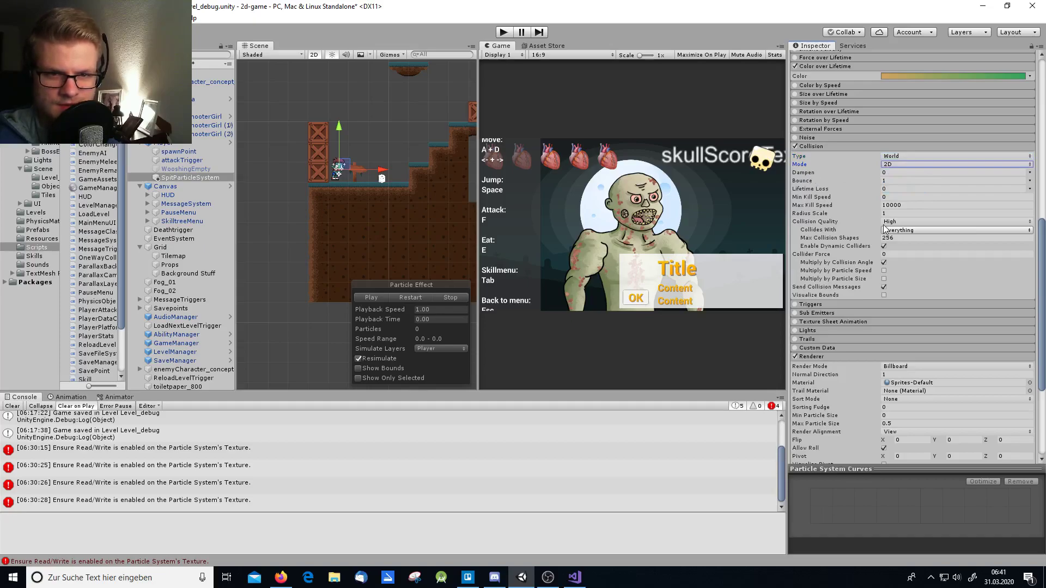
pyautogui.click(908, 237)
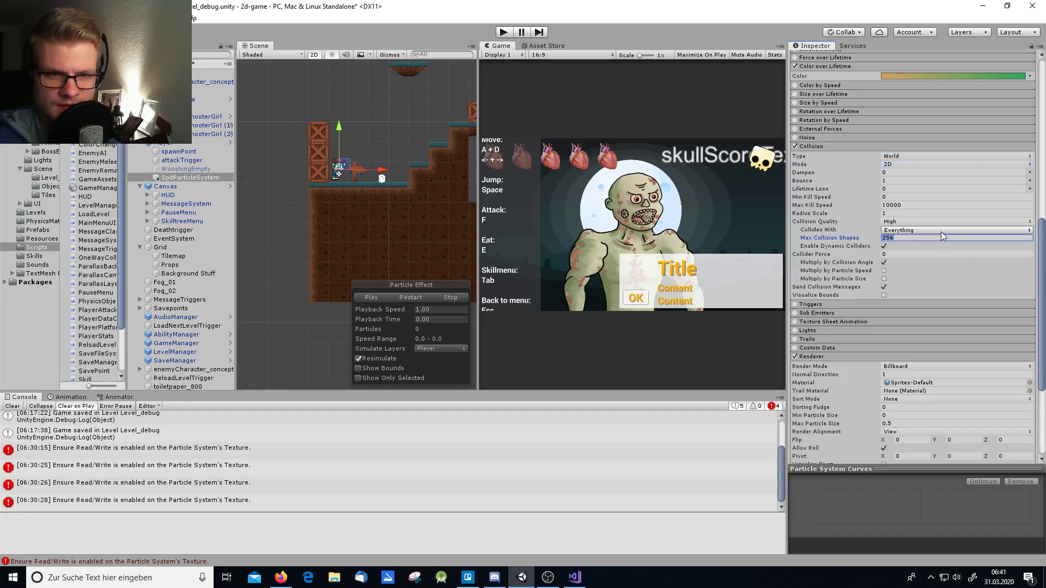
# Step: Untick IgnoreCollisions in Collides With and preview the burst
pyautogui.click(941, 231)
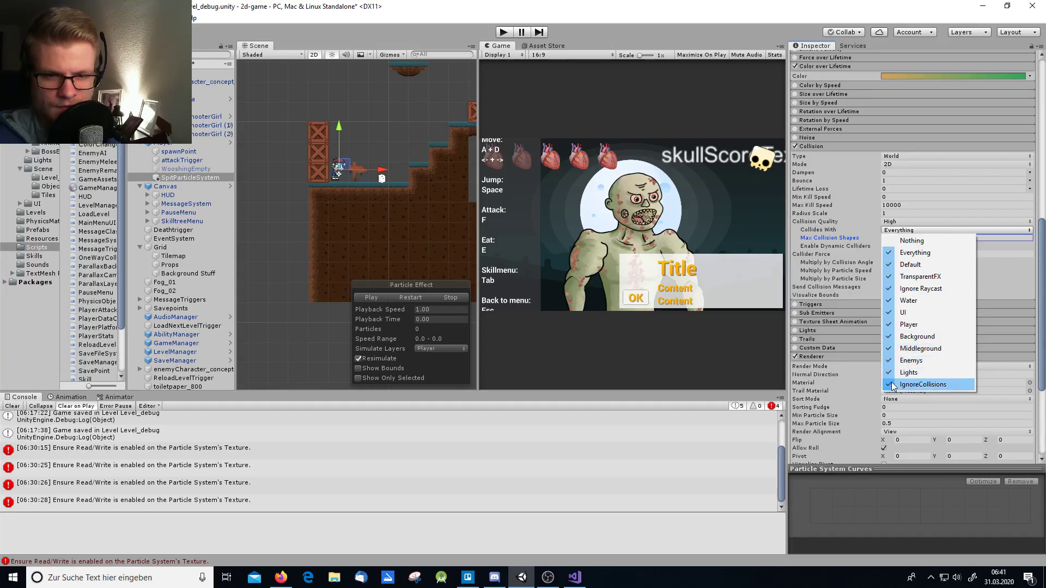
pyautogui.click(926, 384)
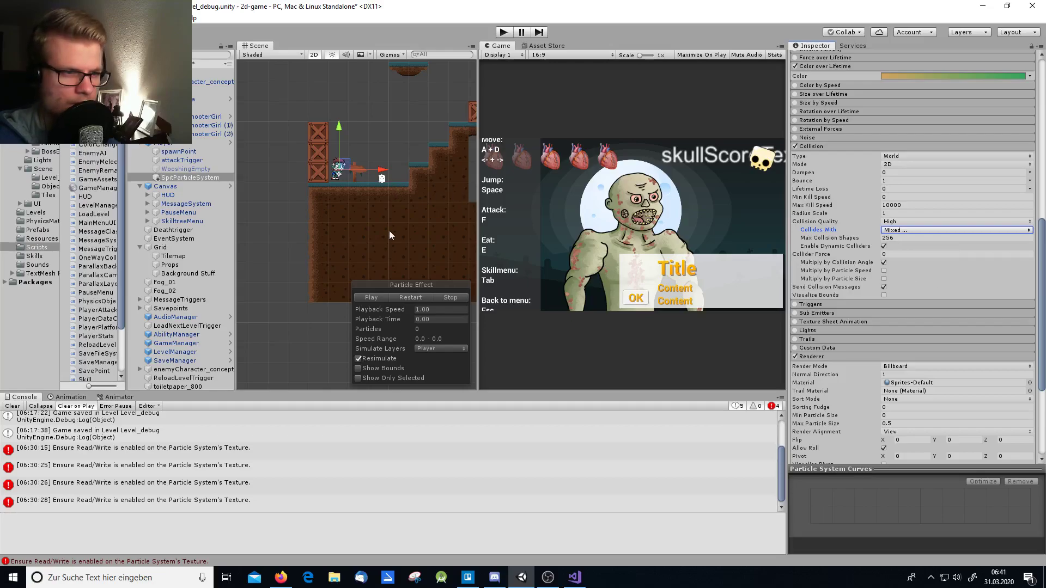
pyautogui.click(375, 296)
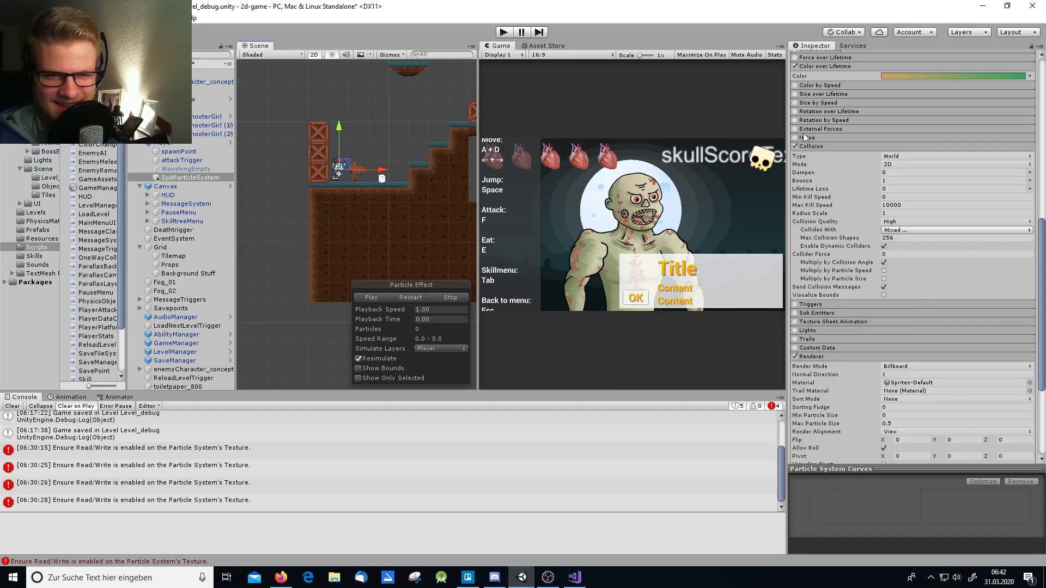
pyautogui.scroll(6, 851, 218)
pyautogui.scroll(-5, 904, 263)
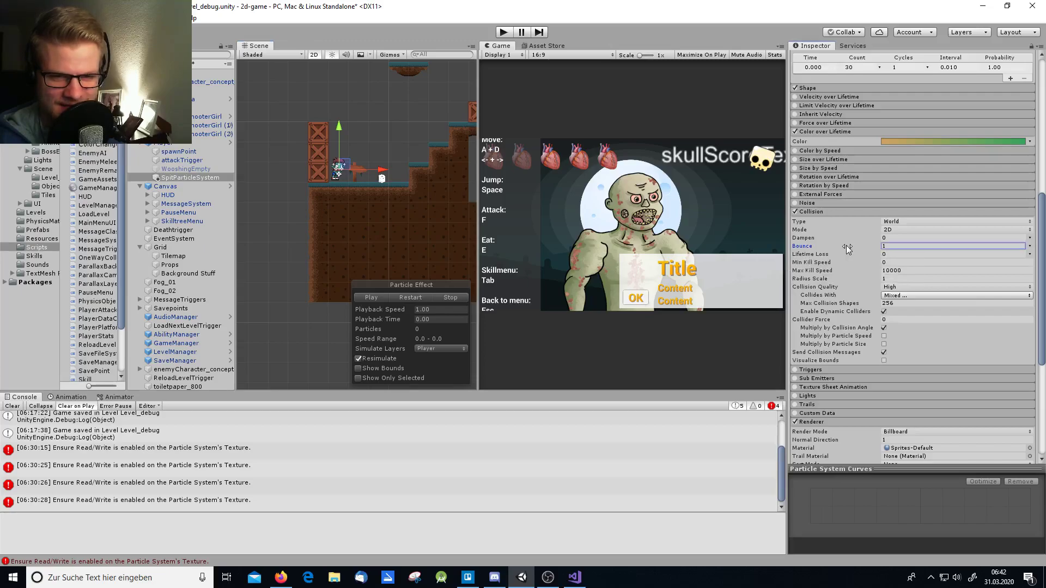
# Step: Set collision Bounce to 0.22 and replay the burst several times to watch it land
pyautogui.moveTo(845, 245); pyautogui.dragTo(829, 248)
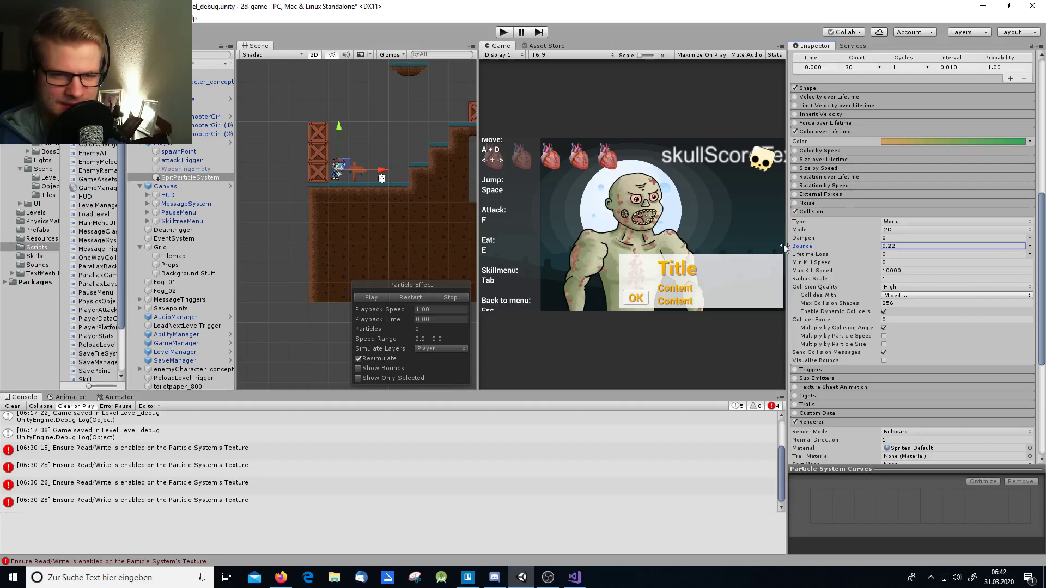
pyautogui.click(371, 295)
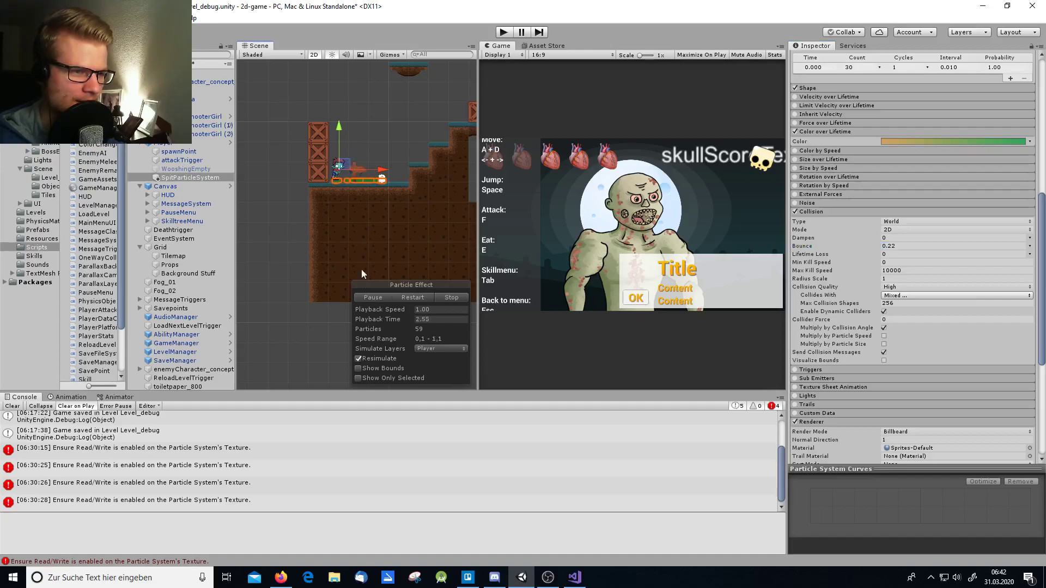
pyautogui.scroll(3, 343, 191)
pyautogui.scroll(2, 381, 183)
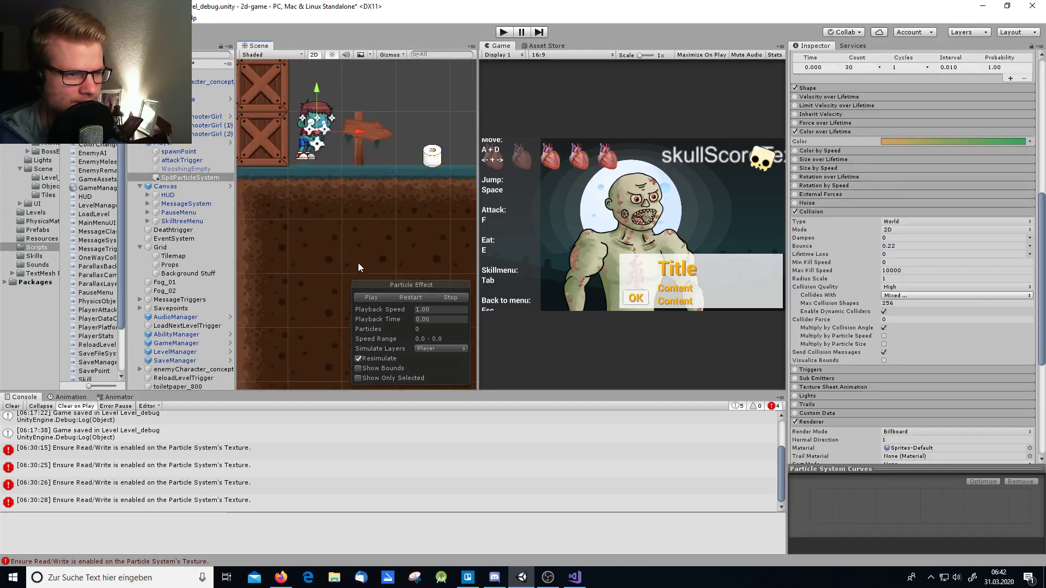
pyautogui.click(376, 297)
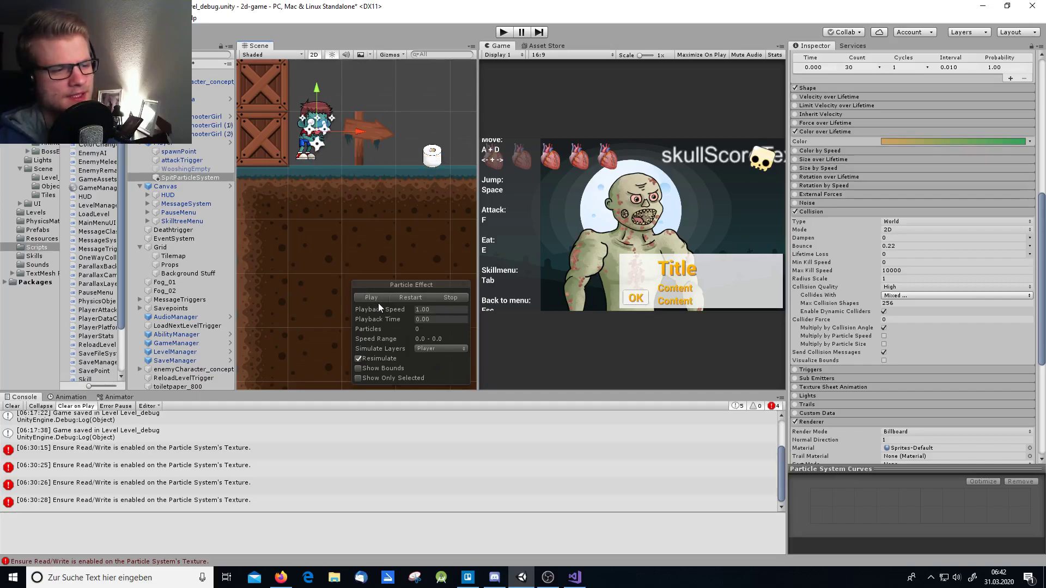
pyautogui.click(378, 297)
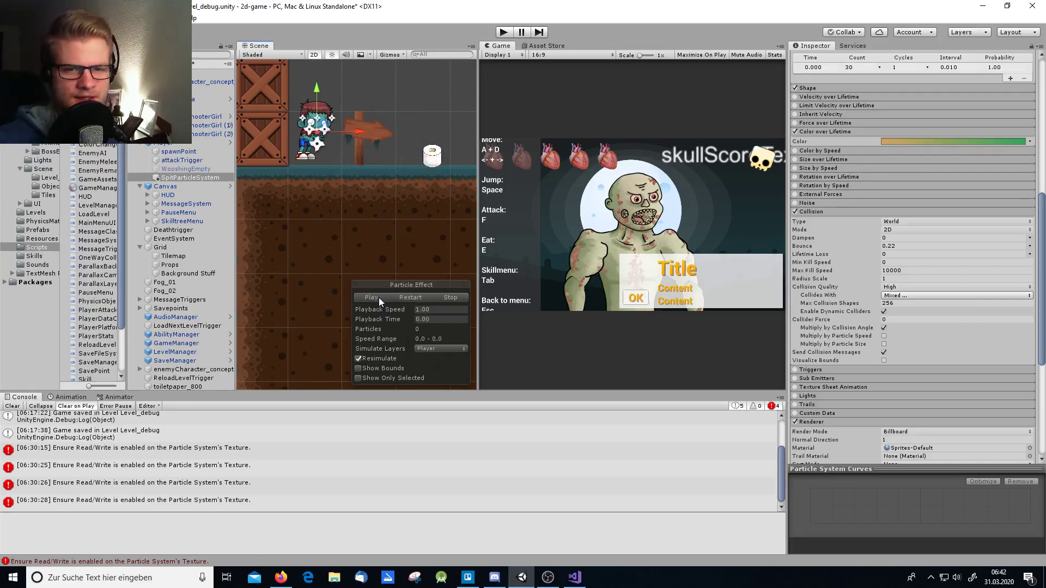
pyautogui.click(367, 299)
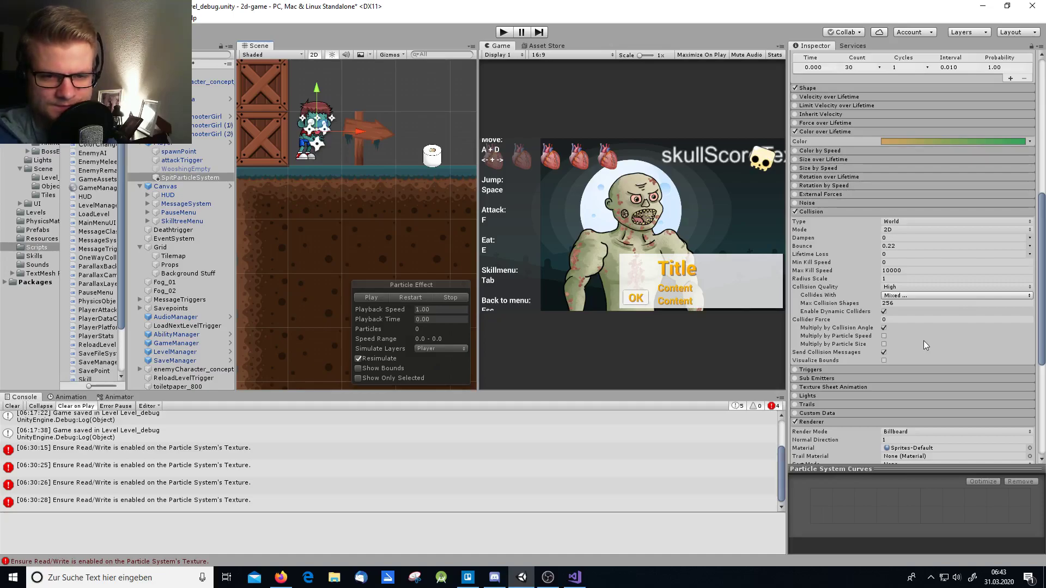
pyautogui.click(913, 296)
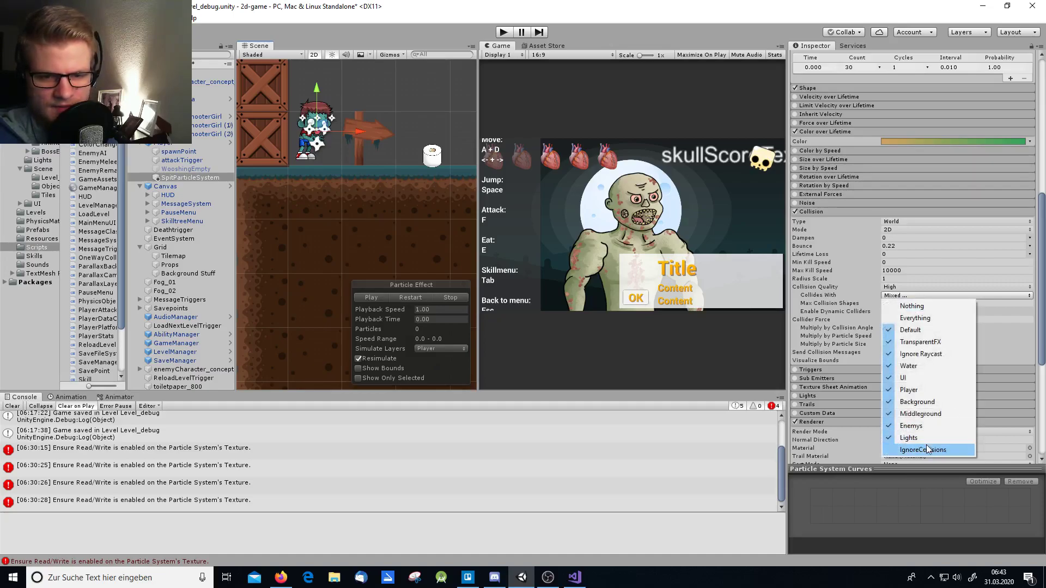
pyautogui.click(890, 390)
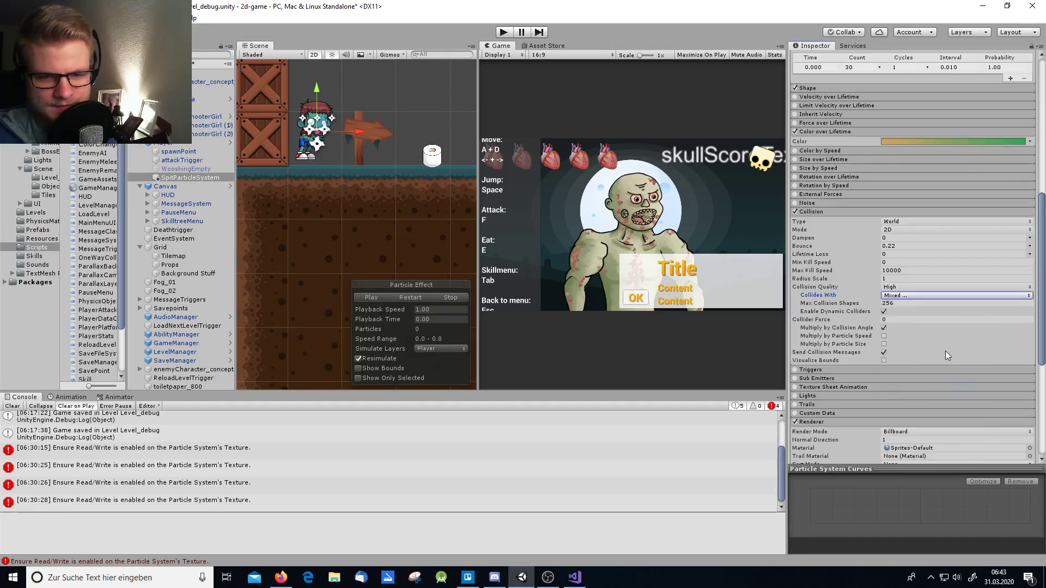
pyautogui.click(906, 297)
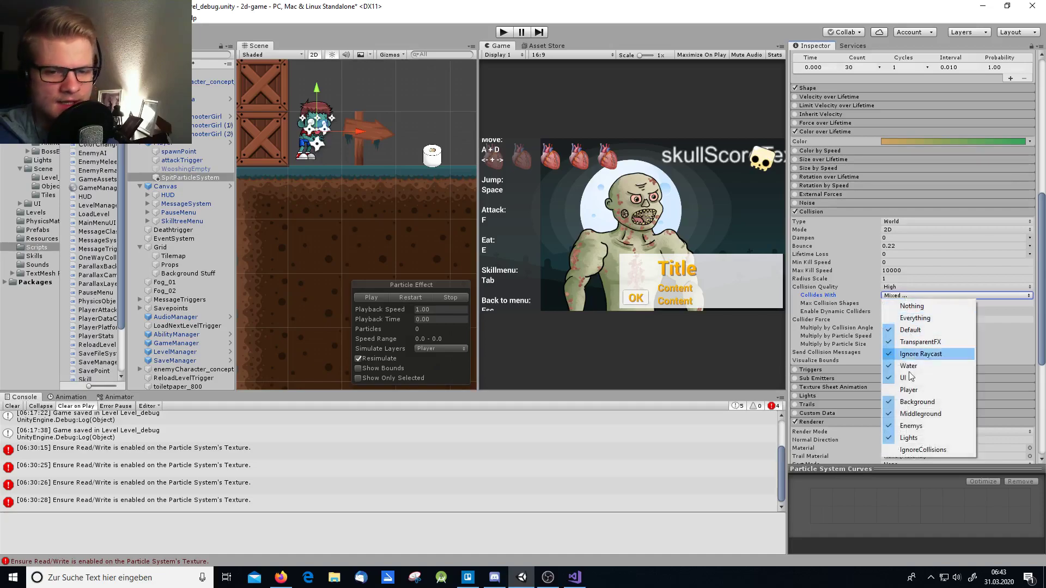
pyautogui.click(907, 391)
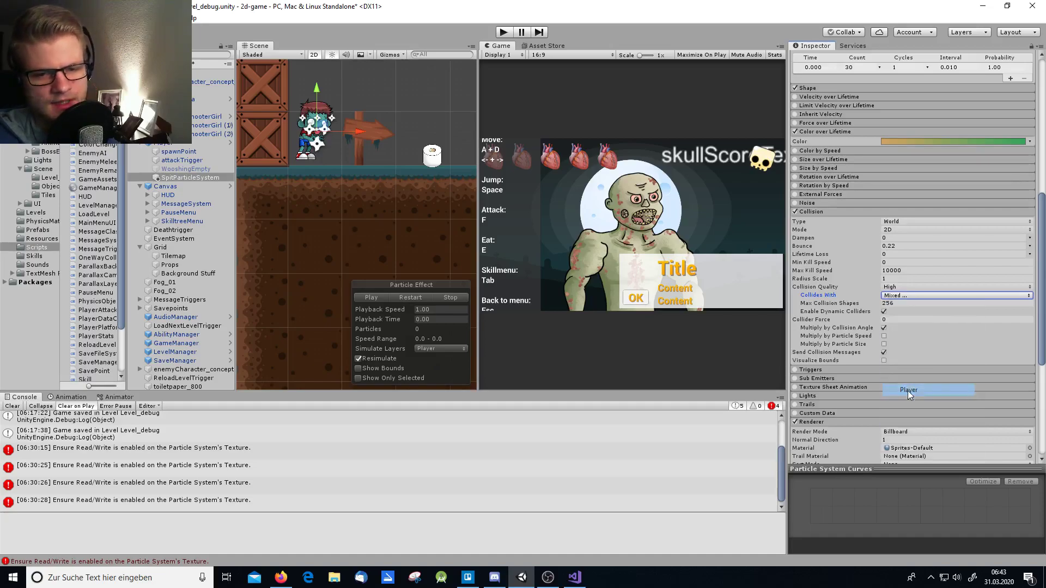
pyautogui.click(907, 296)
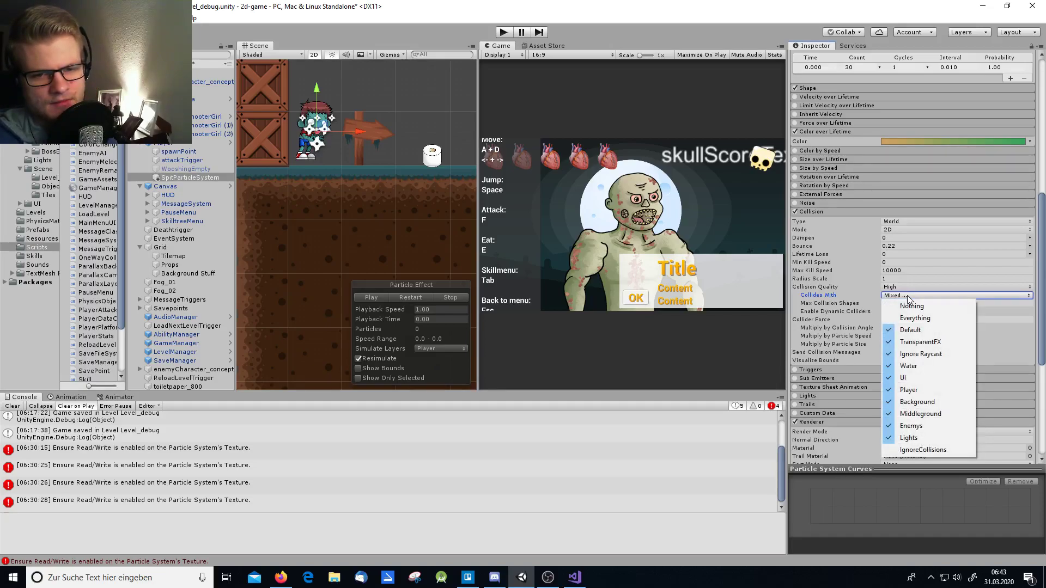
pyautogui.click(981, 355)
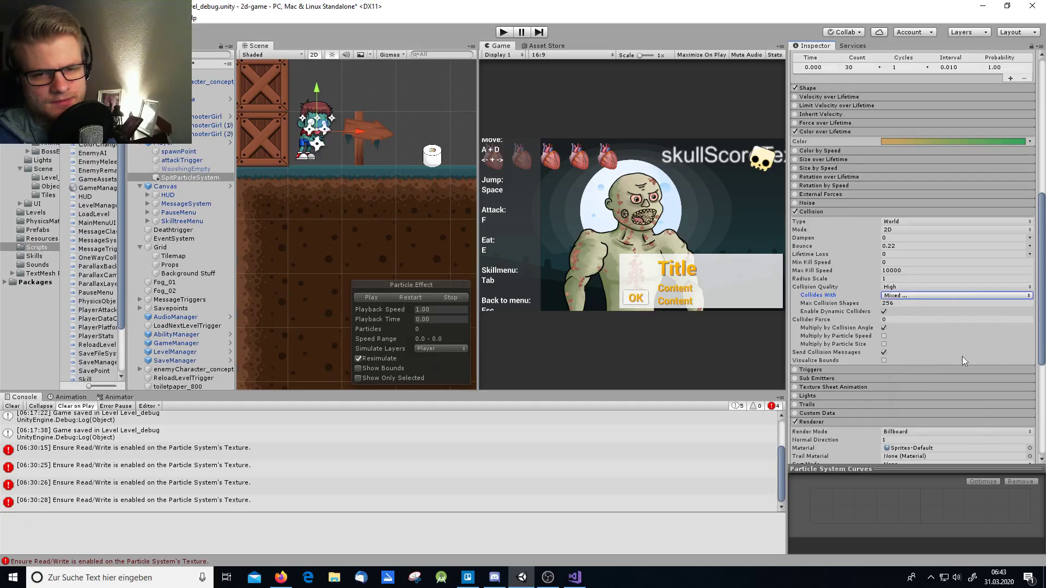
pyautogui.click(373, 297)
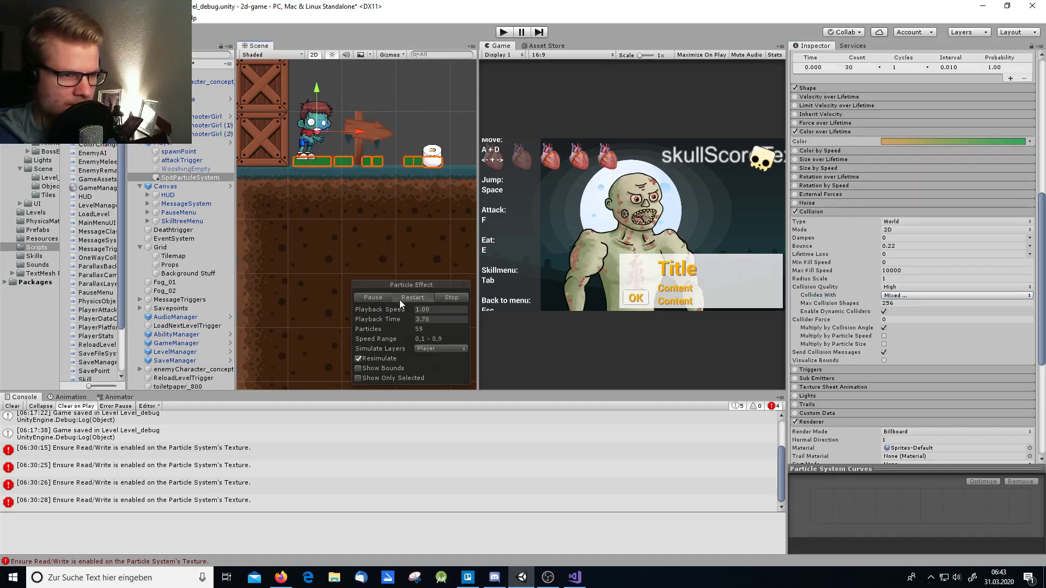
pyautogui.click(399, 300)
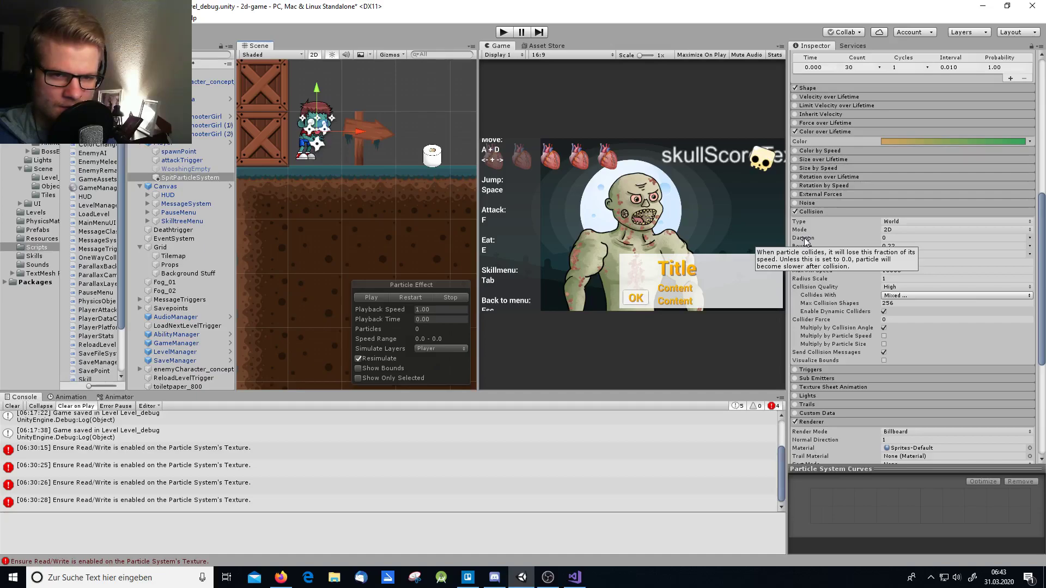
# Step: Adjust collision Dampen to 0.12 and preview the burst with the new value
pyautogui.moveTo(806, 240); pyautogui.dragTo(815, 240)
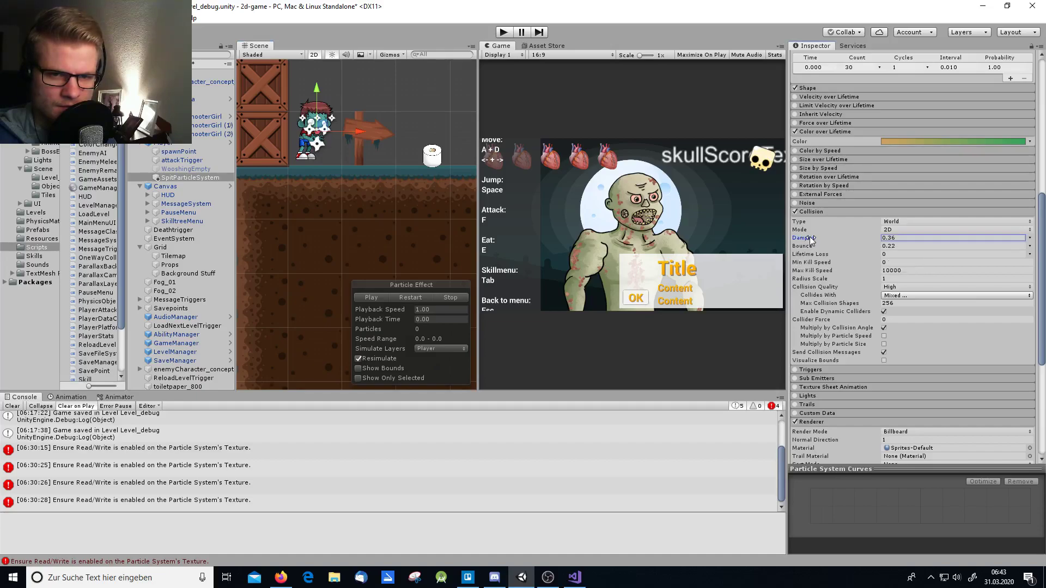
pyautogui.click(377, 297)
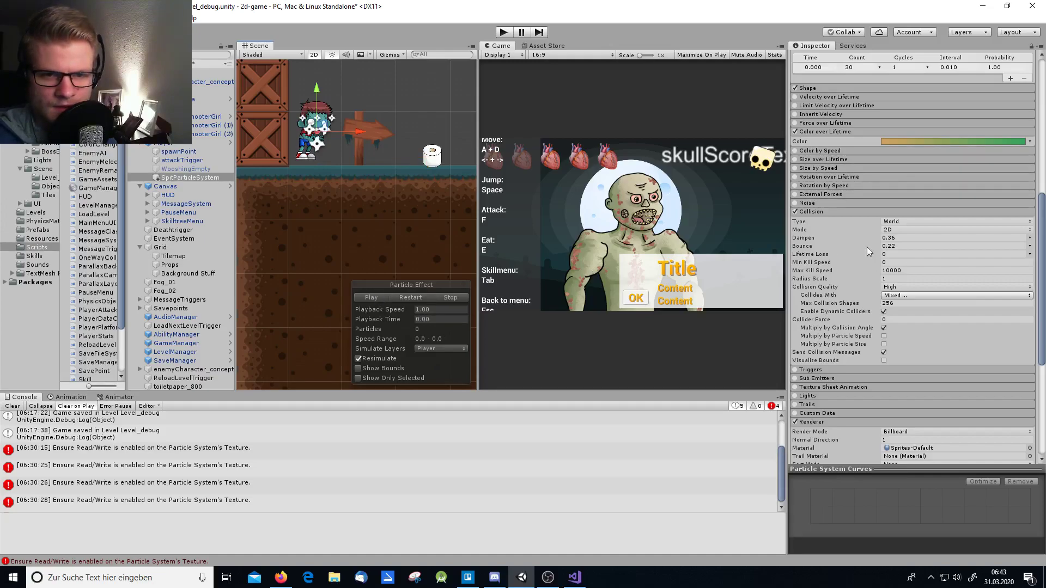
pyautogui.moveTo(819, 236); pyautogui.dragTo(807, 240)
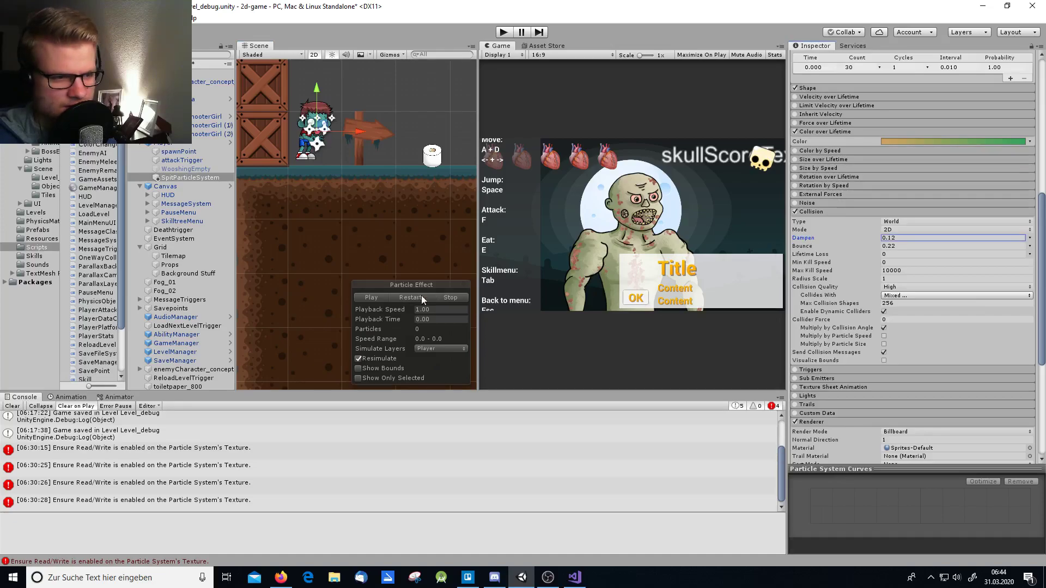
pyautogui.click(371, 299)
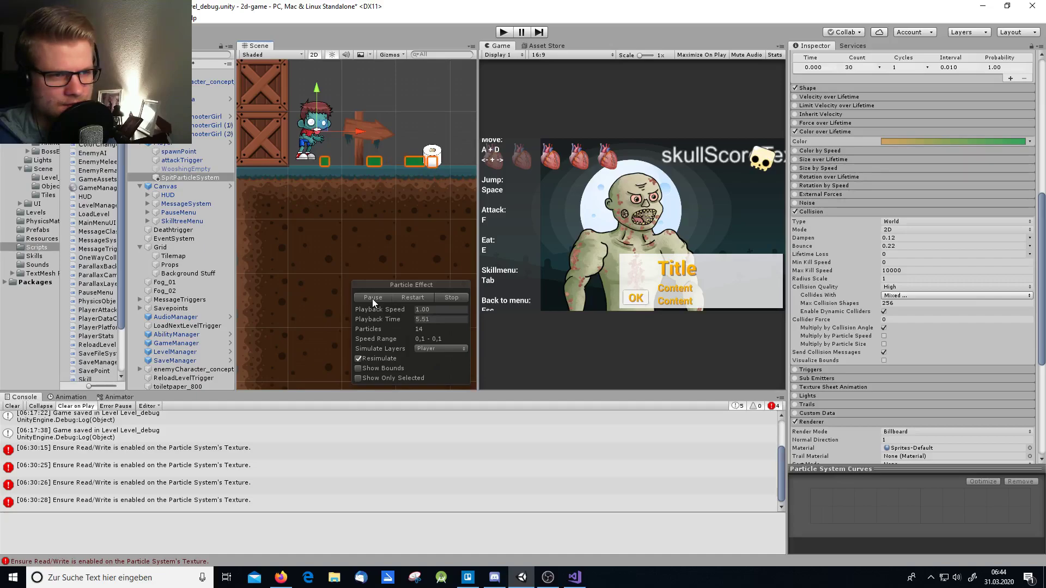
pyautogui.click(371, 298)
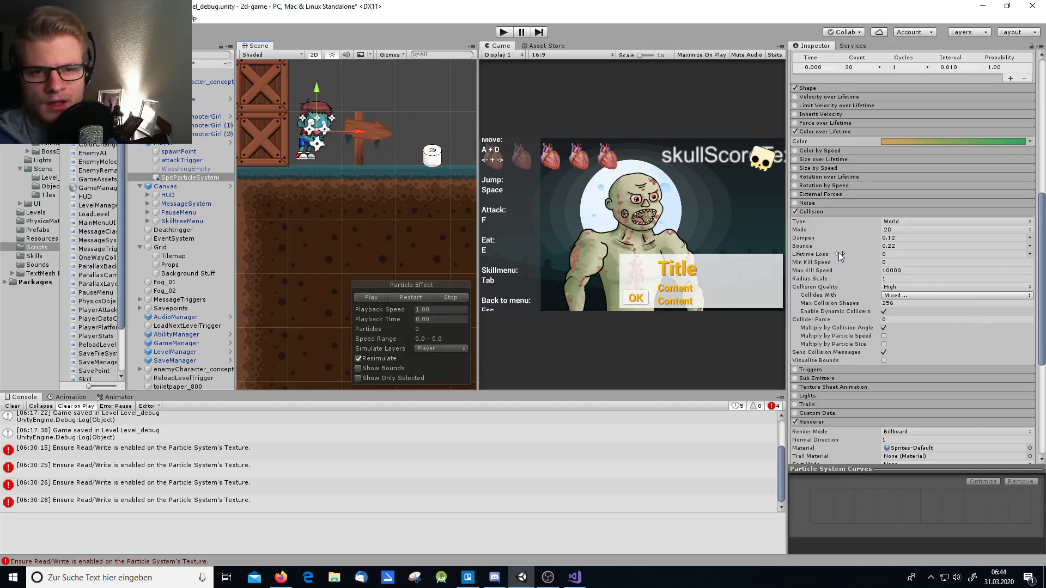
pyautogui.scroll(10, 847, 256)
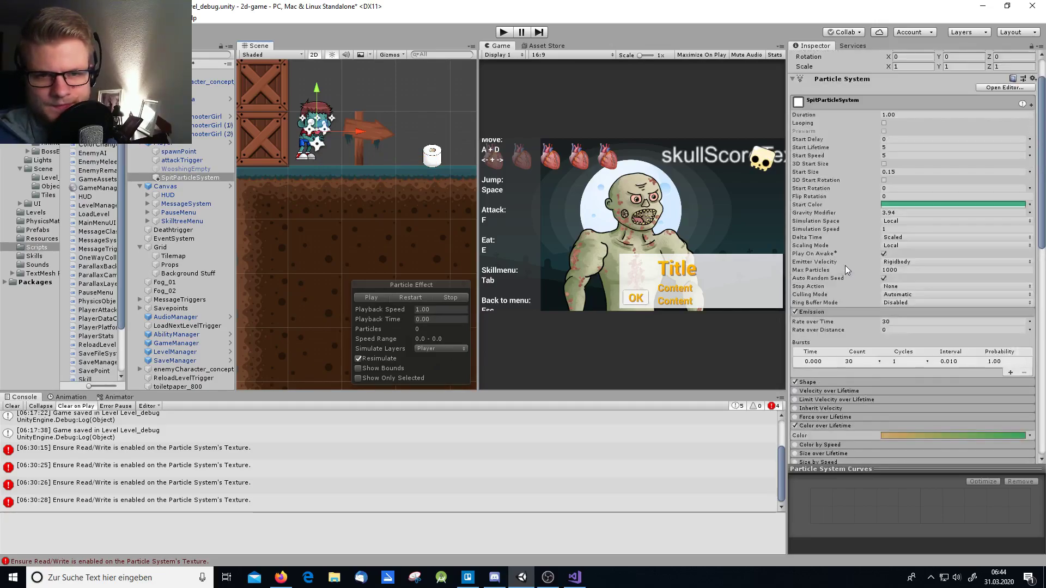
pyautogui.scroll(2, 845, 264)
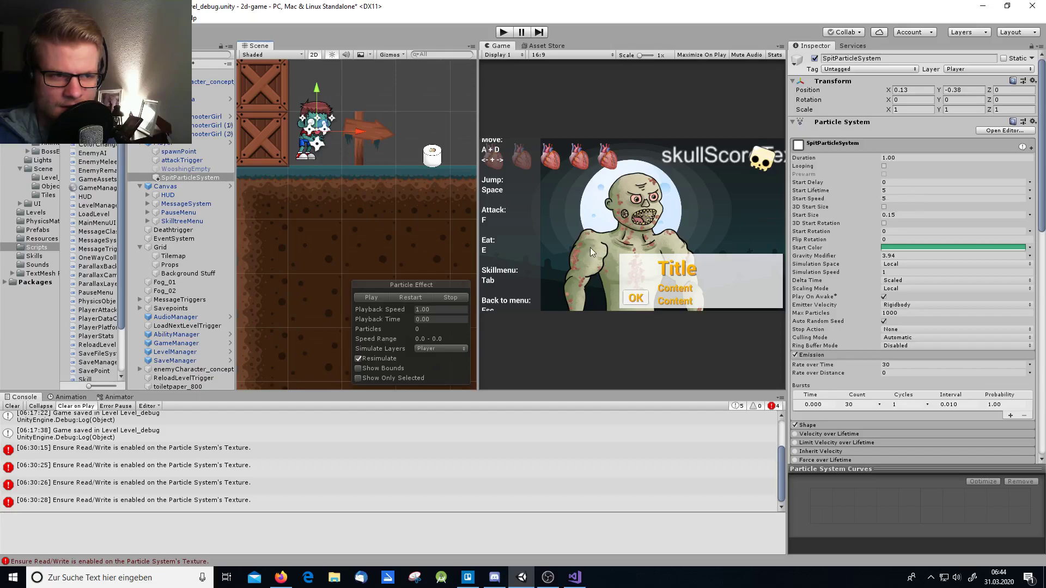
pyautogui.click(370, 297)
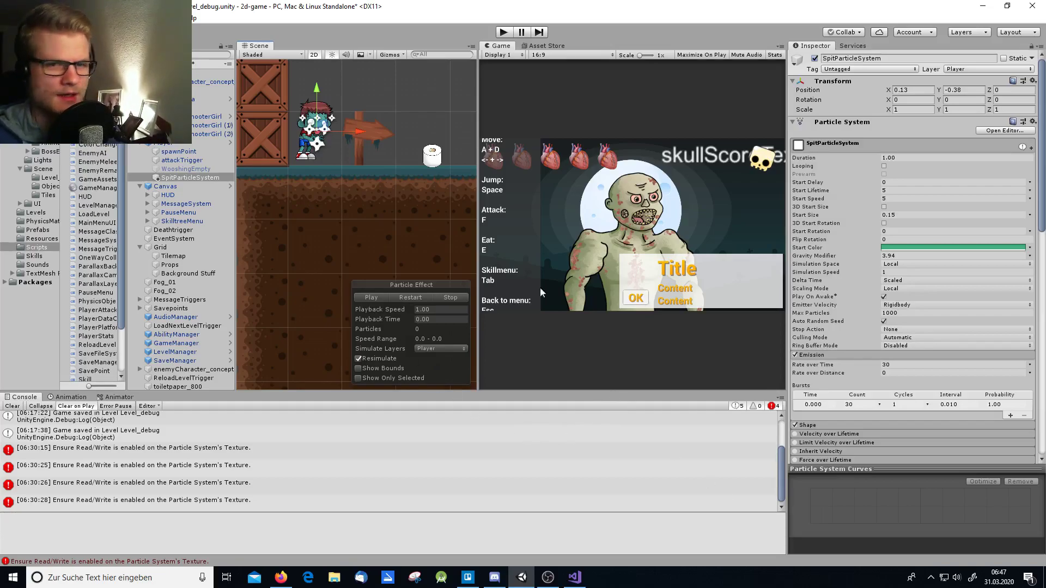
# Step: Change the Duration from 1.00 to 0.50, then play and restart the burst repeatedly
pyautogui.click(903, 157)
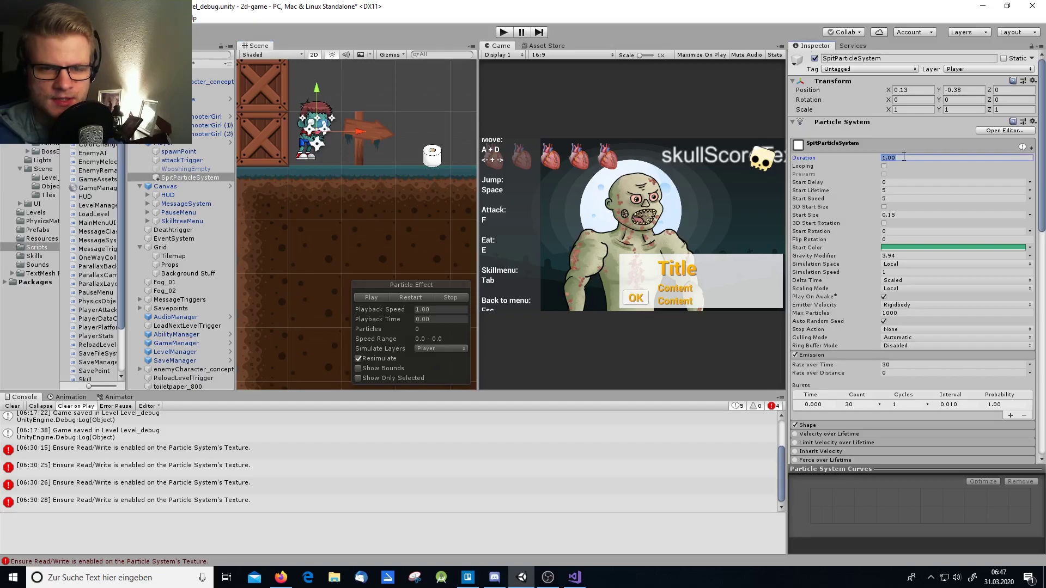
pyautogui.write('0.5')
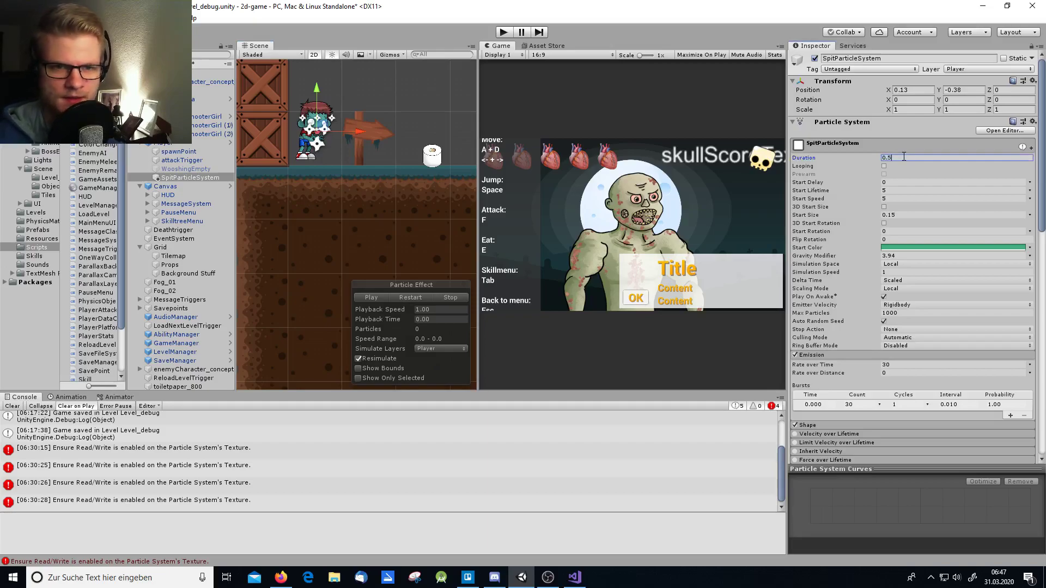
pyautogui.click(372, 296)
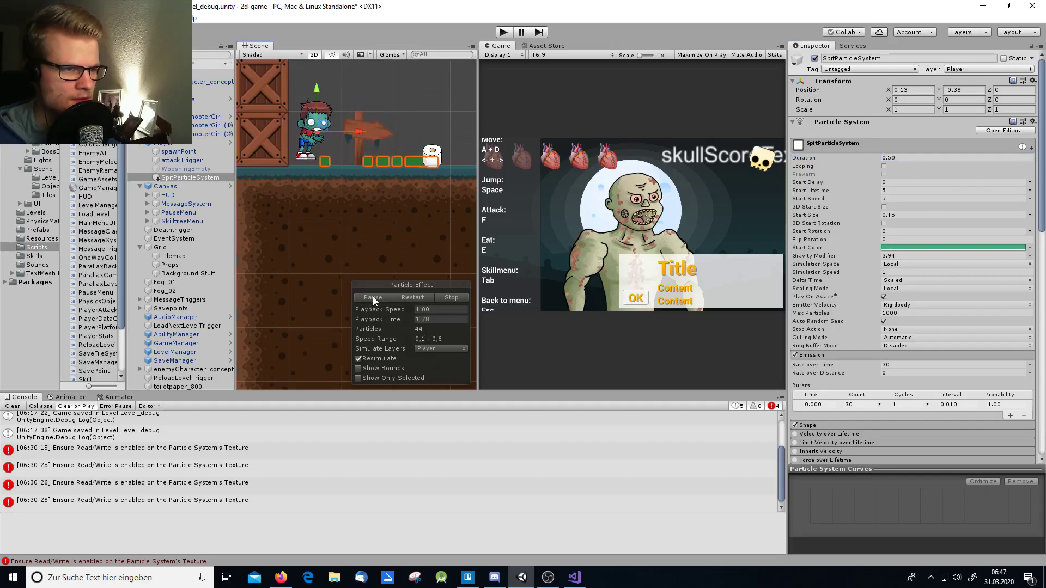
pyautogui.click(415, 298)
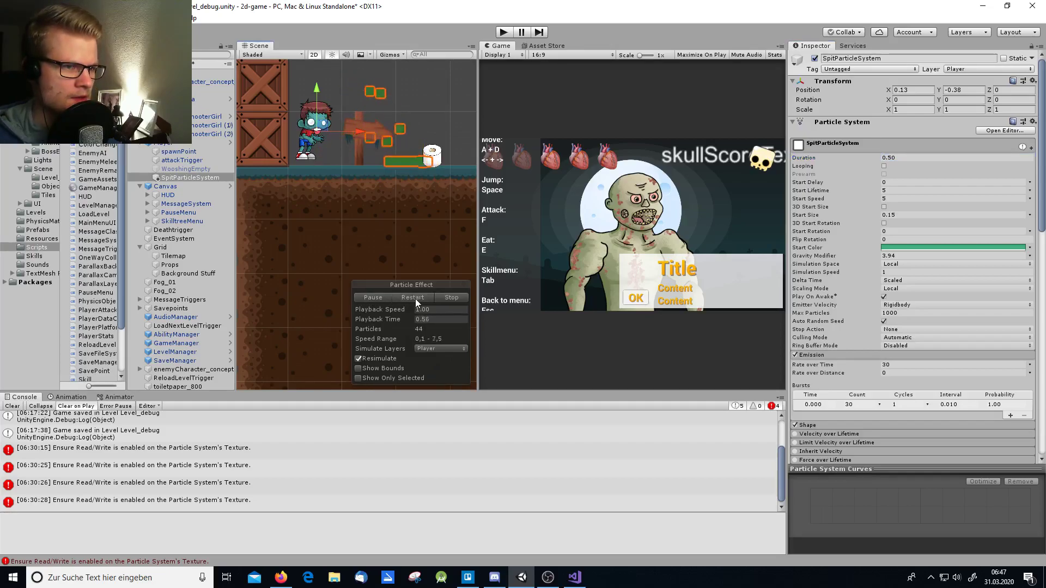
pyautogui.click(414, 299)
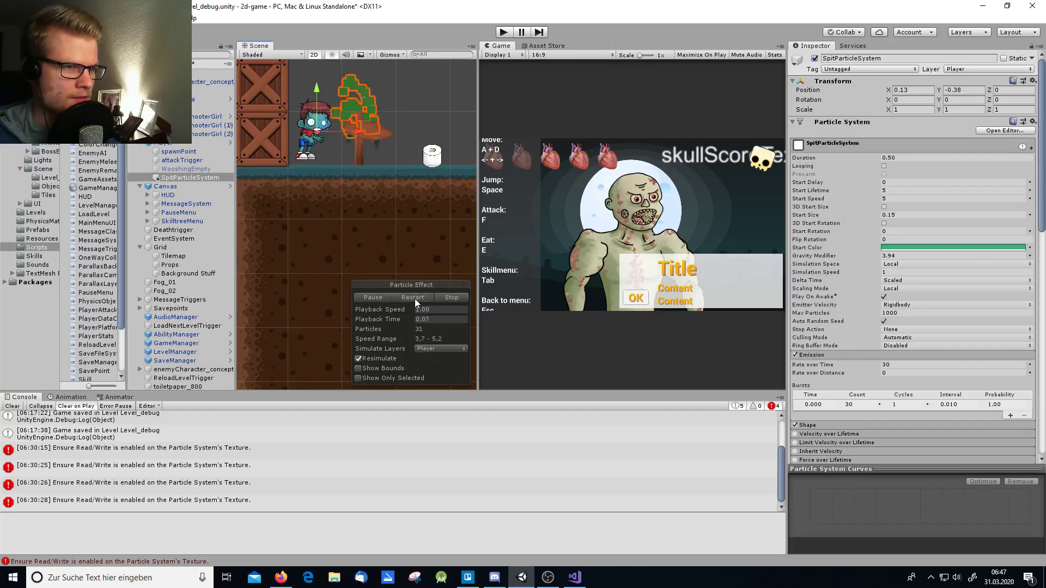
pyautogui.click(414, 298)
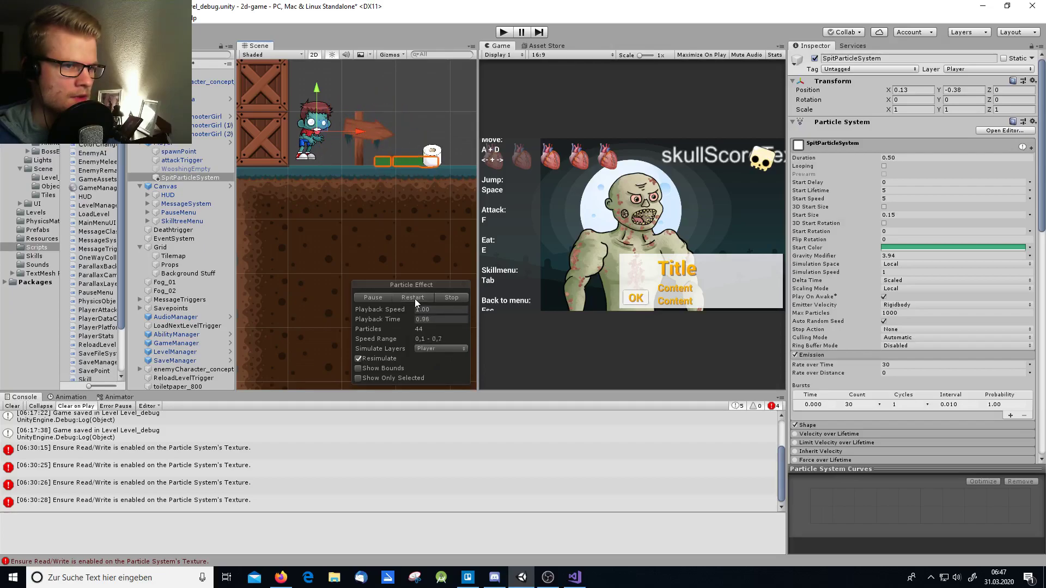
pyautogui.click(414, 299)
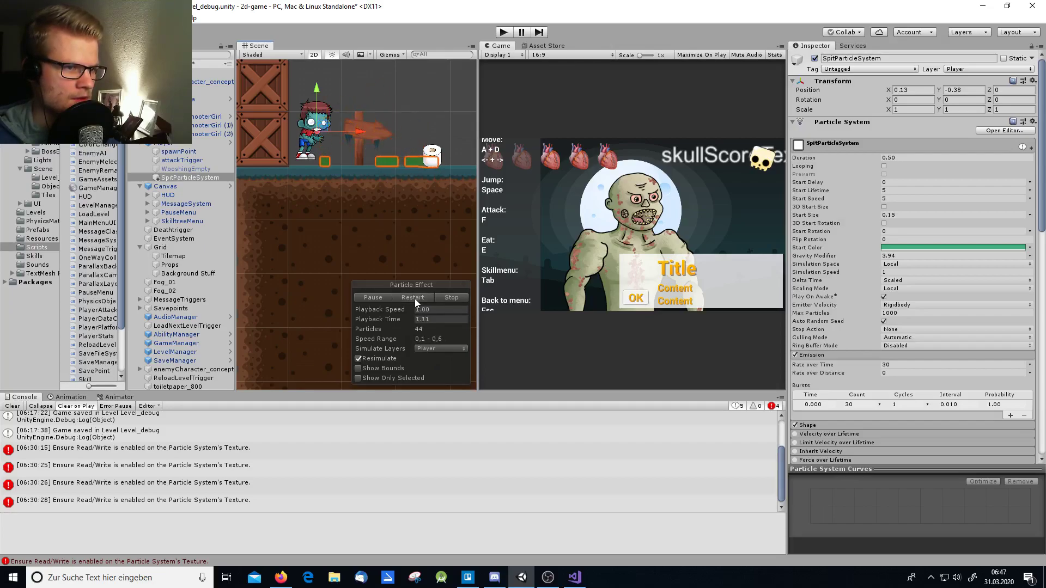
pyautogui.click(414, 298)
pyautogui.click(414, 298)
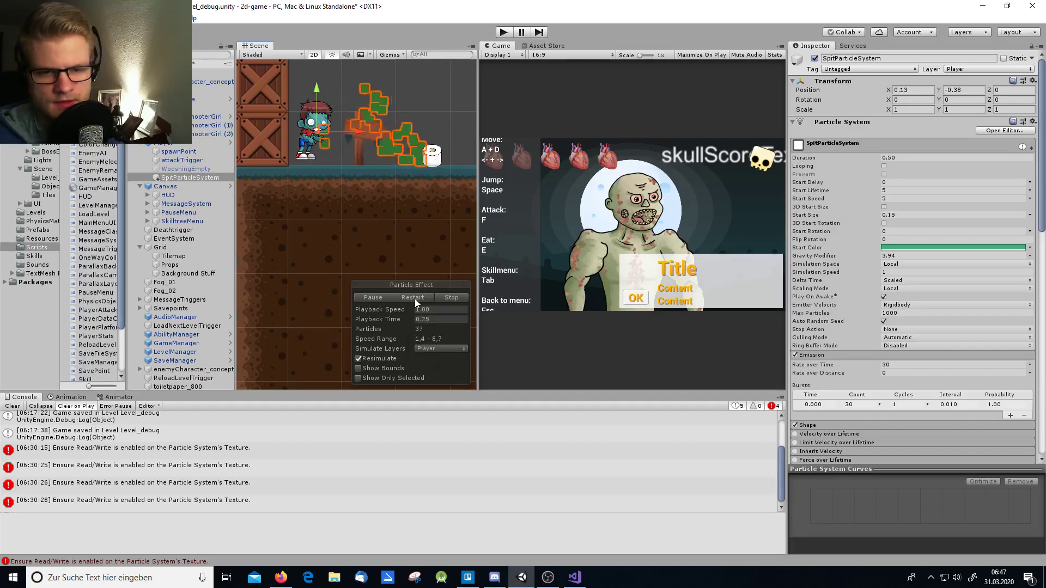
pyautogui.click(414, 299)
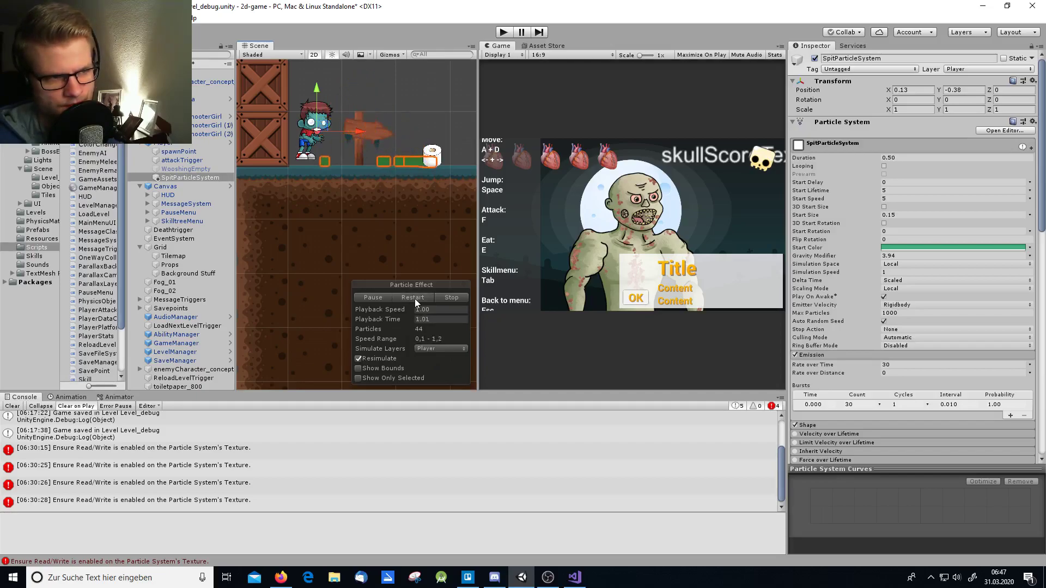
pyautogui.click(414, 298)
pyautogui.click(414, 298)
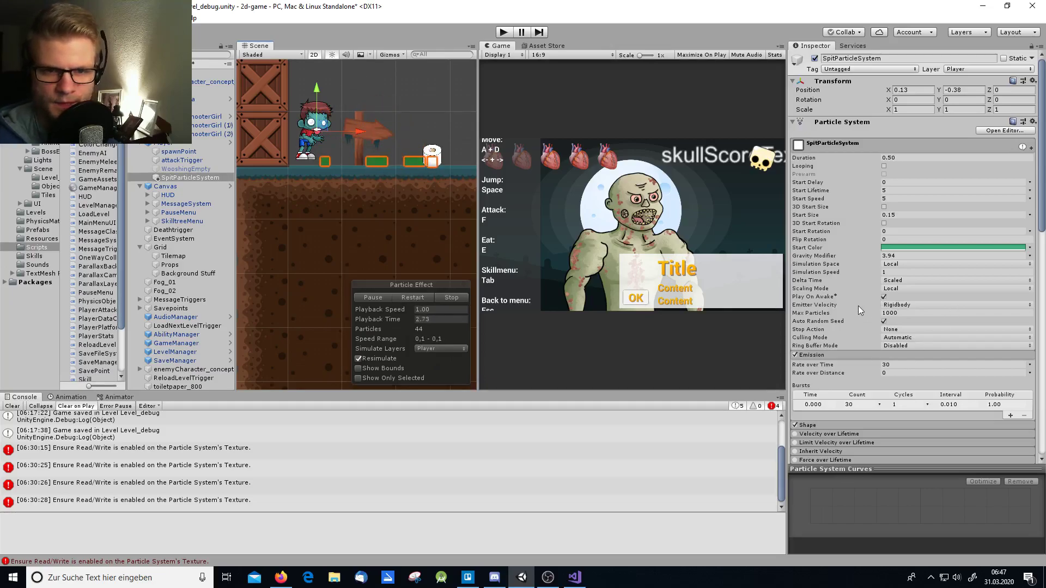
# Step: In the Shape module, set the Z rotation to 15 and the arc to 40°
pyautogui.scroll(-6, 859, 291)
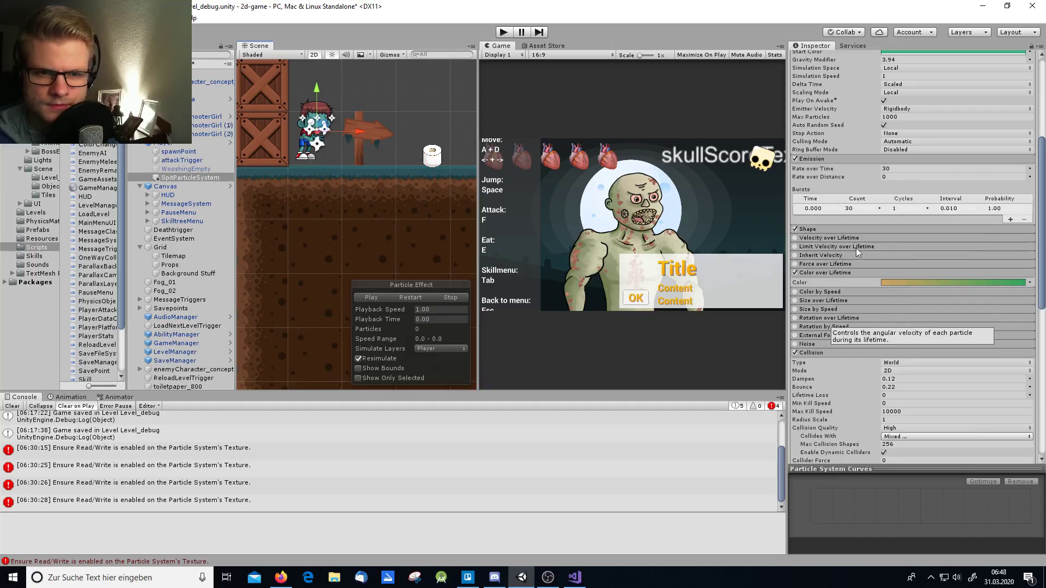
pyautogui.click(838, 228)
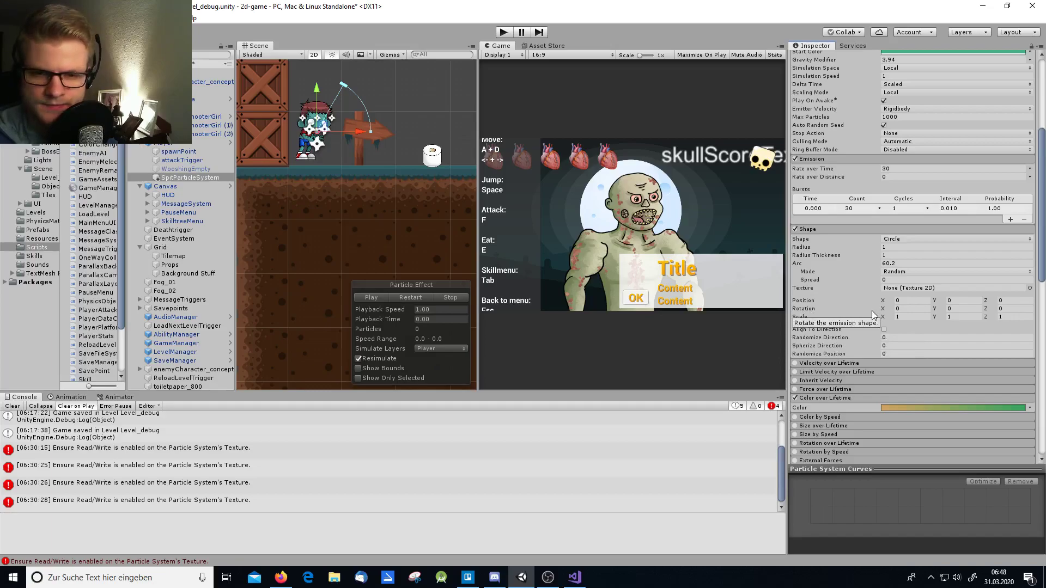
pyautogui.moveTo(985, 309); pyautogui.dragTo(251, 300)
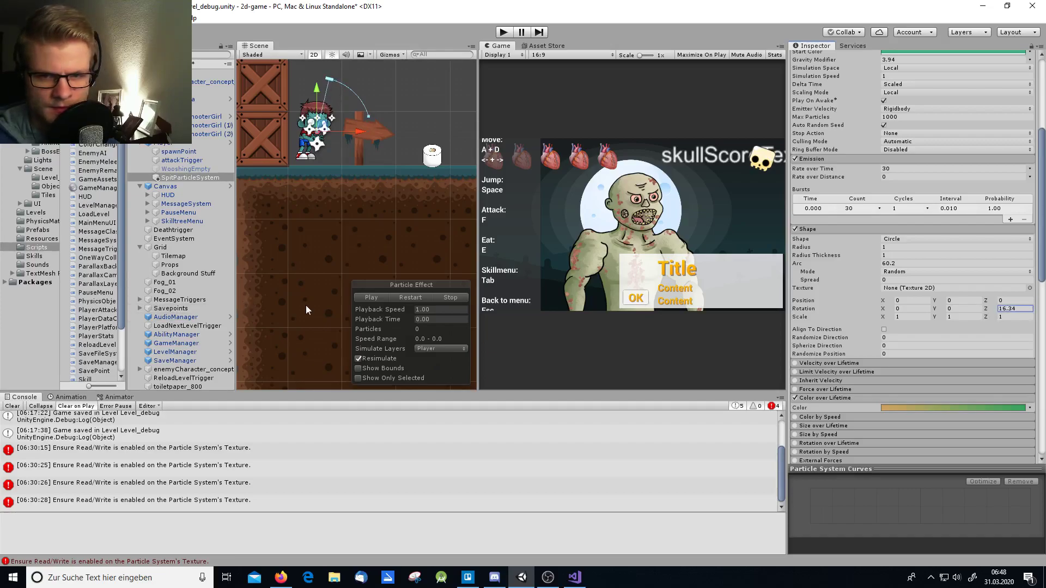
pyautogui.click(995, 310)
pyautogui.write('15')
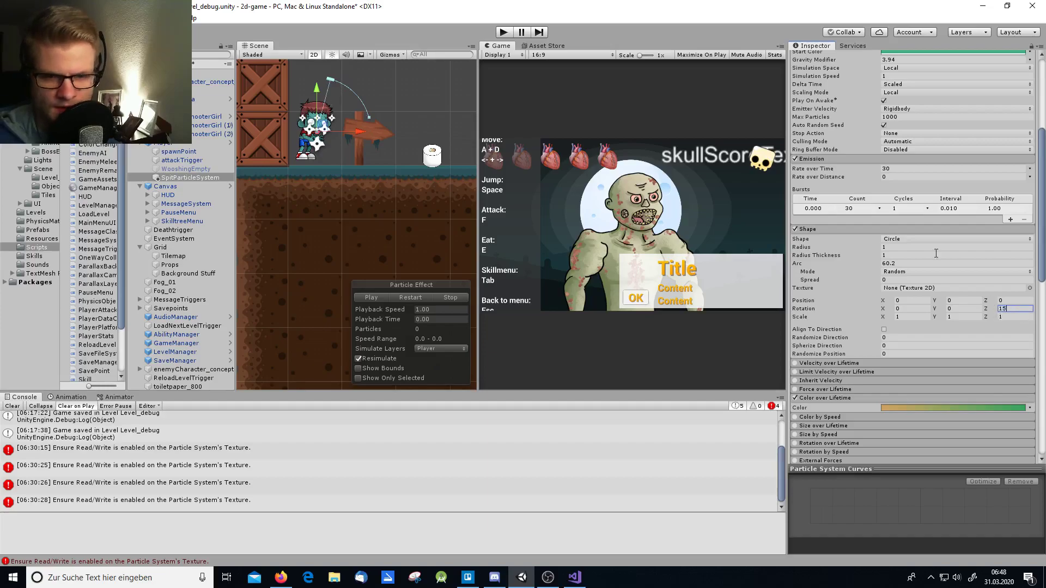
pyautogui.click(897, 264)
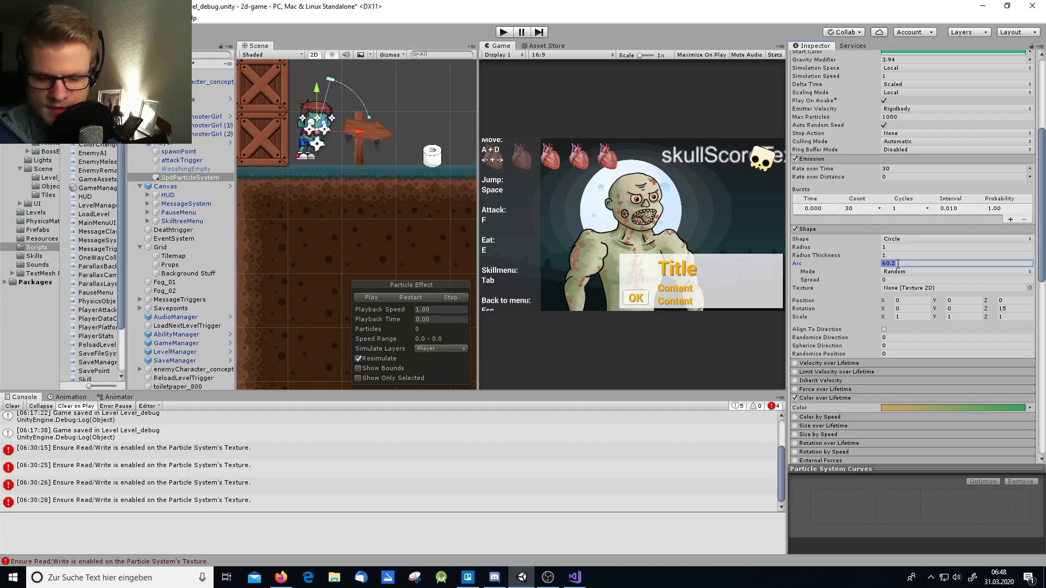
pyautogui.write('40')
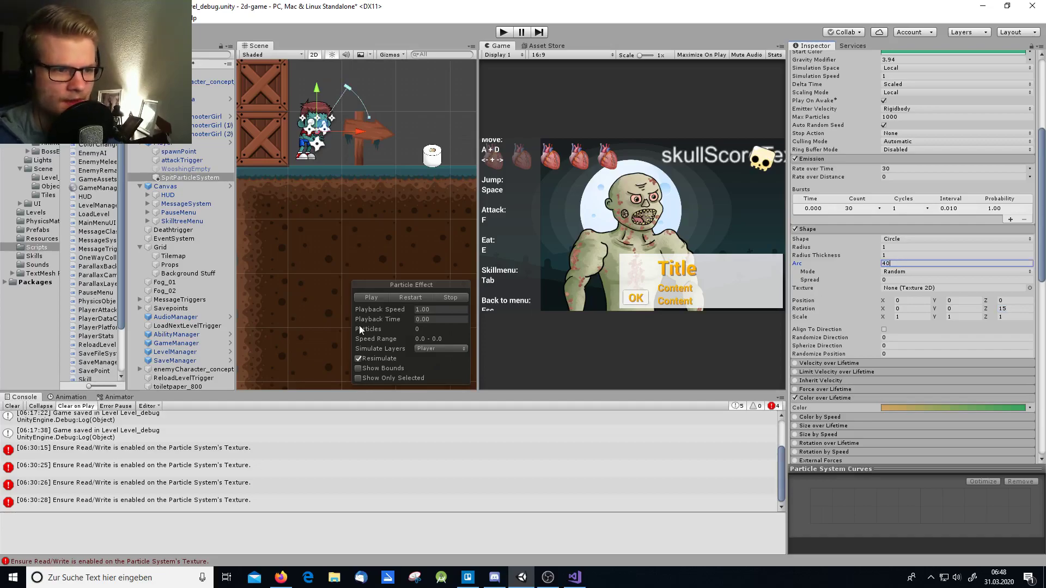
# Step: Play and restart the burst repeatedly to check the narrower 40° arc
pyautogui.click(373, 298)
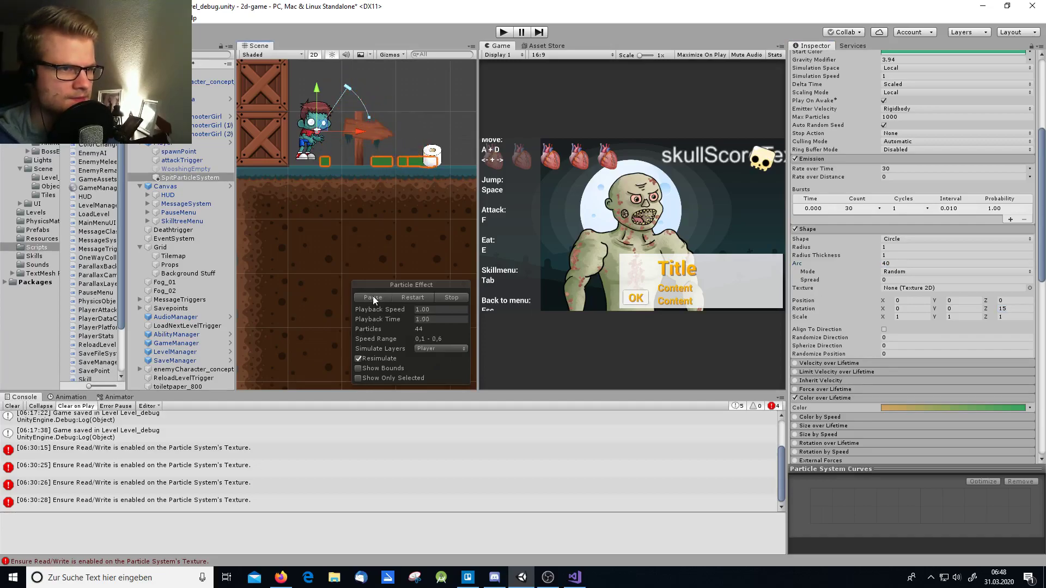
pyautogui.click(372, 296)
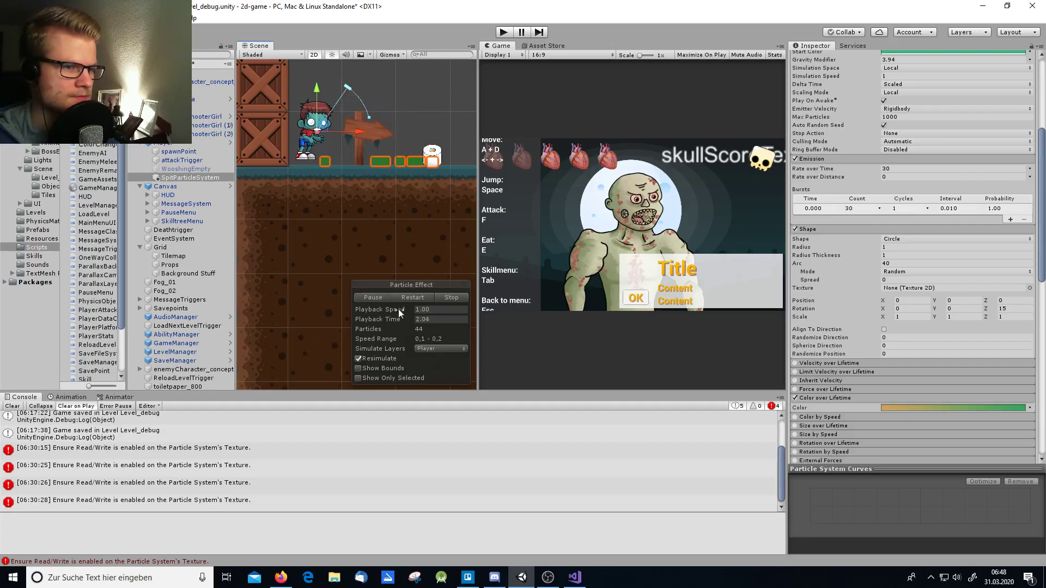
pyautogui.click(413, 298)
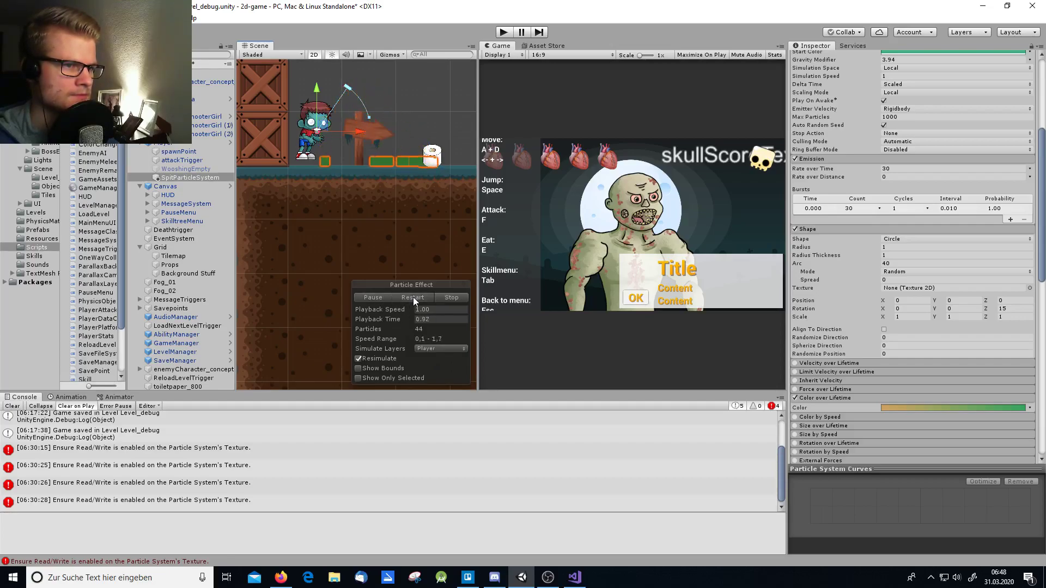
pyautogui.click(413, 298)
pyautogui.click(412, 298)
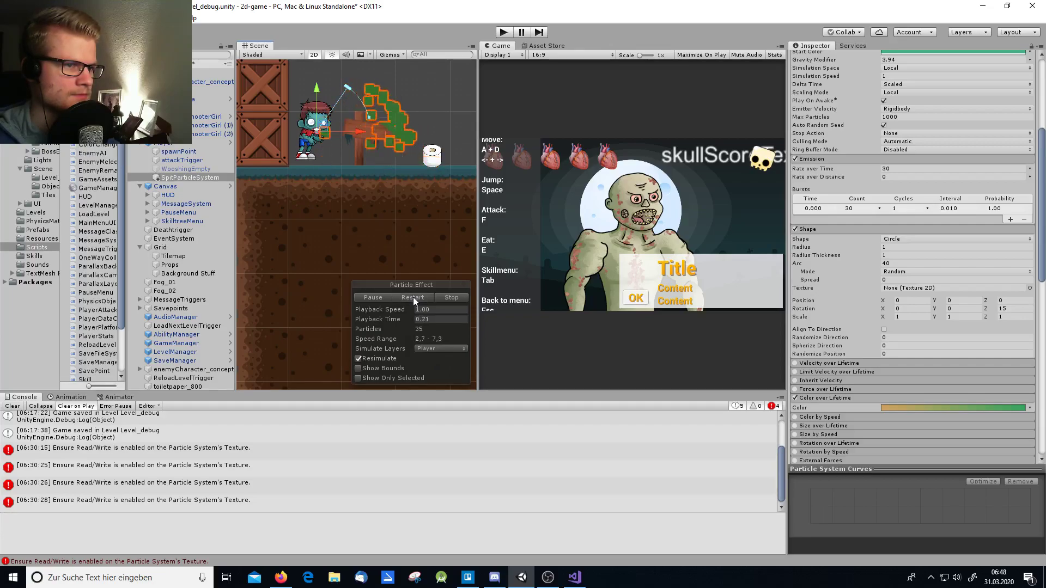
pyautogui.click(412, 298)
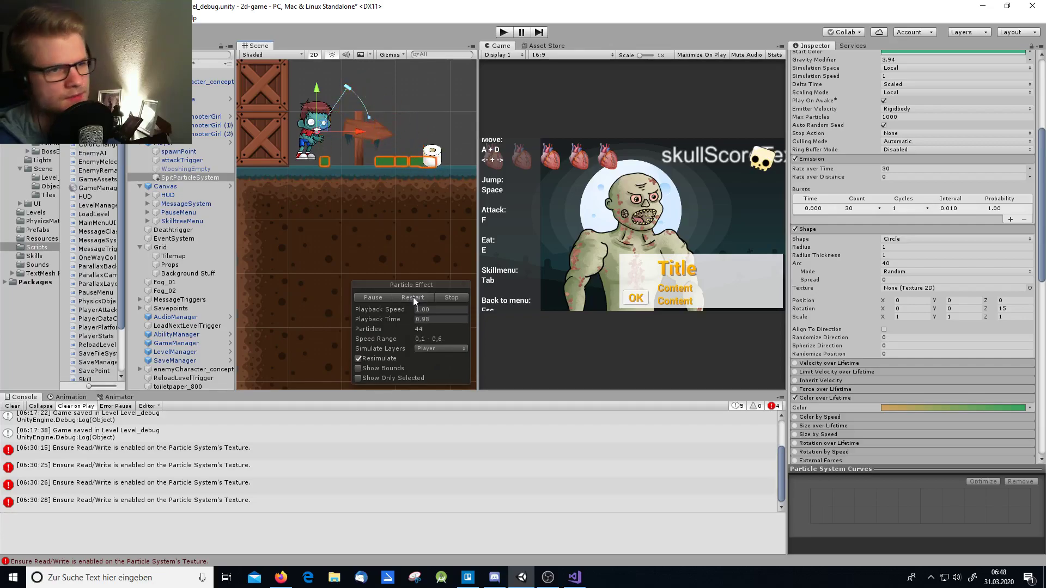
pyautogui.click(413, 298)
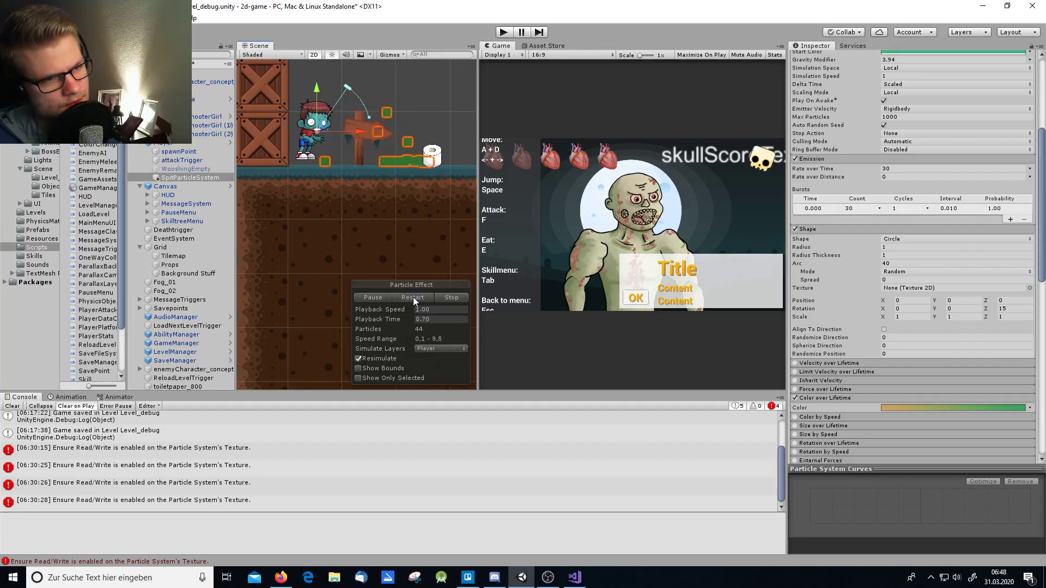
pyautogui.click(413, 298)
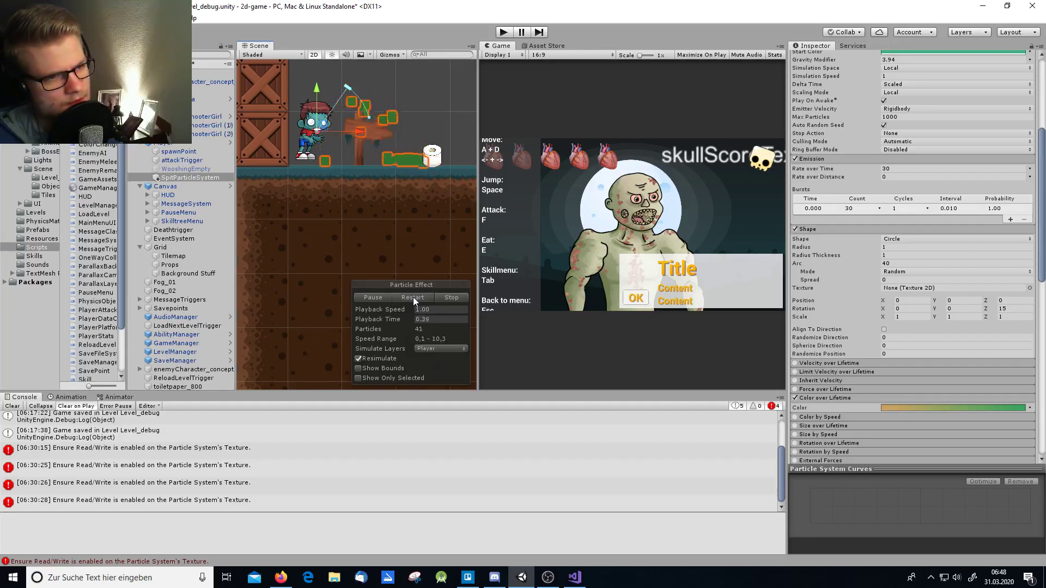
pyautogui.click(412, 298)
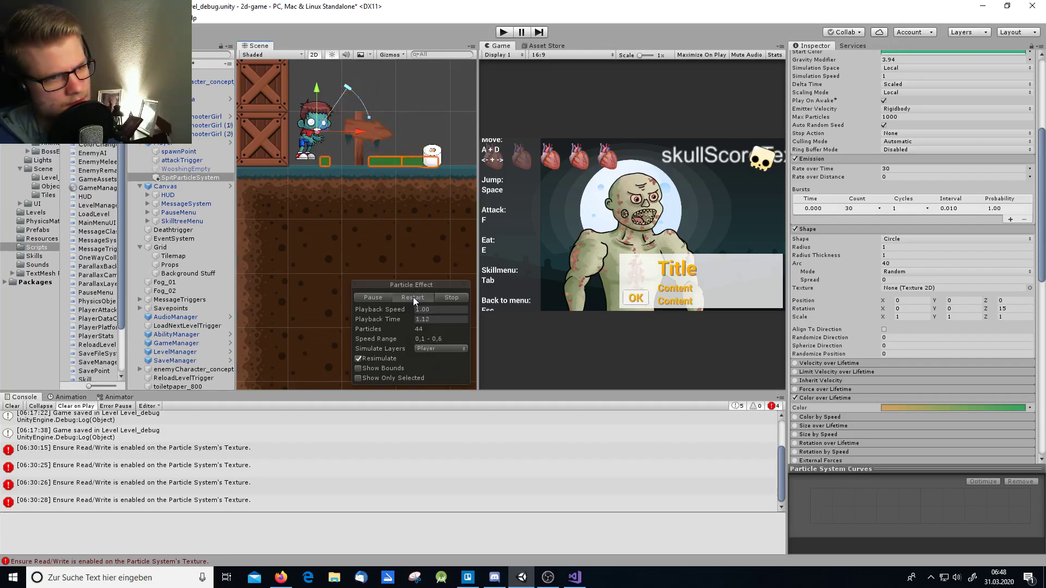
pyautogui.click(412, 298)
pyautogui.click(413, 298)
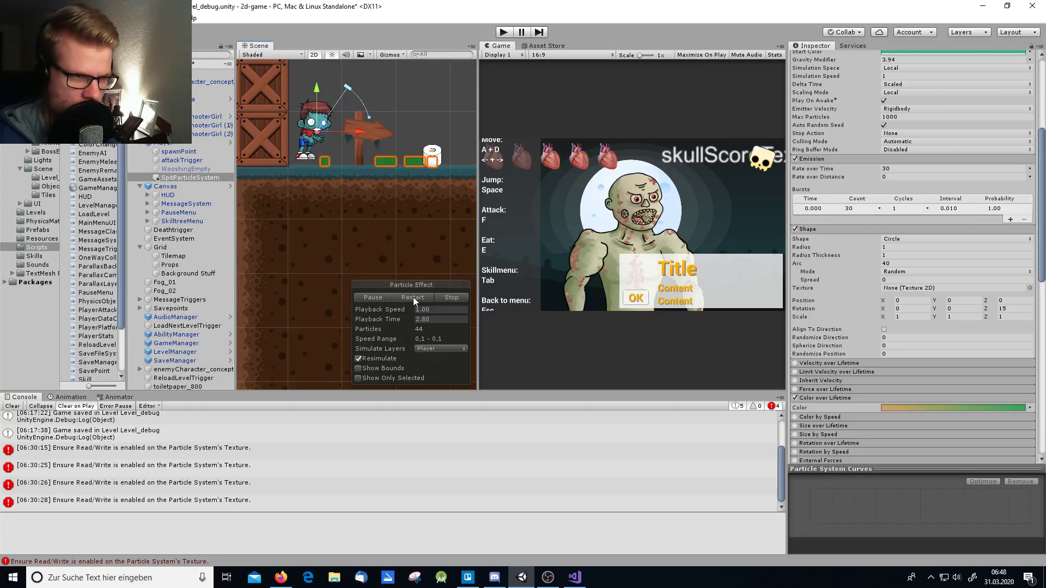
pyautogui.click(413, 298)
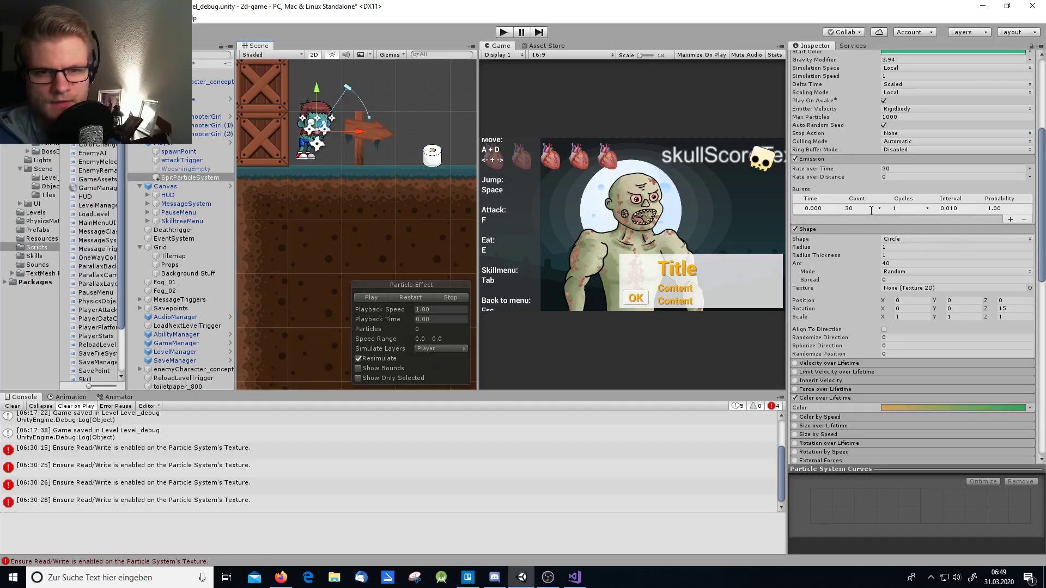
# Step: Inspect the burst's time, interval and probability, remove the burst, and preview without it
pyautogui.click(974, 208)
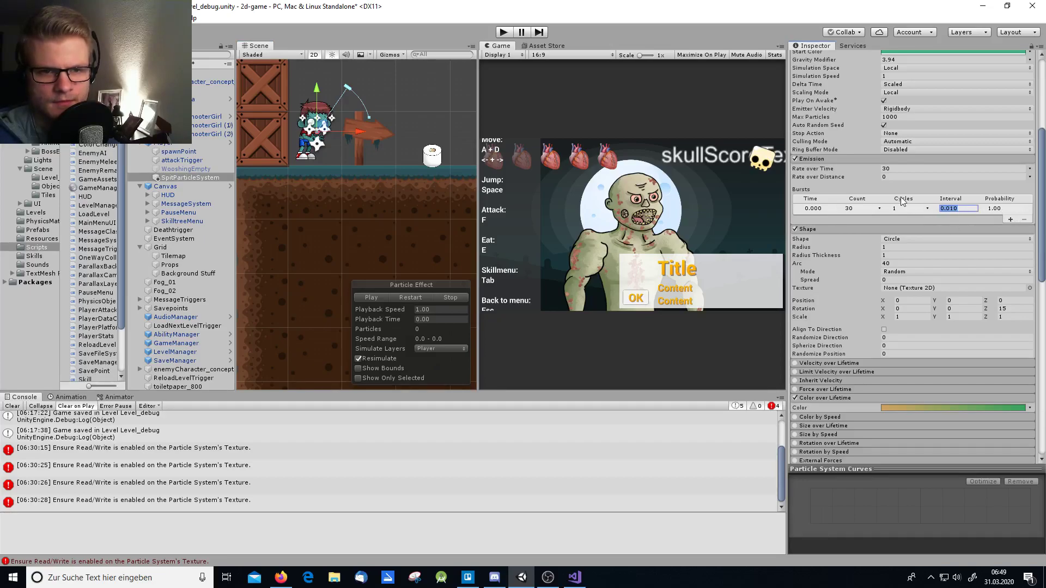
pyautogui.click(1014, 208)
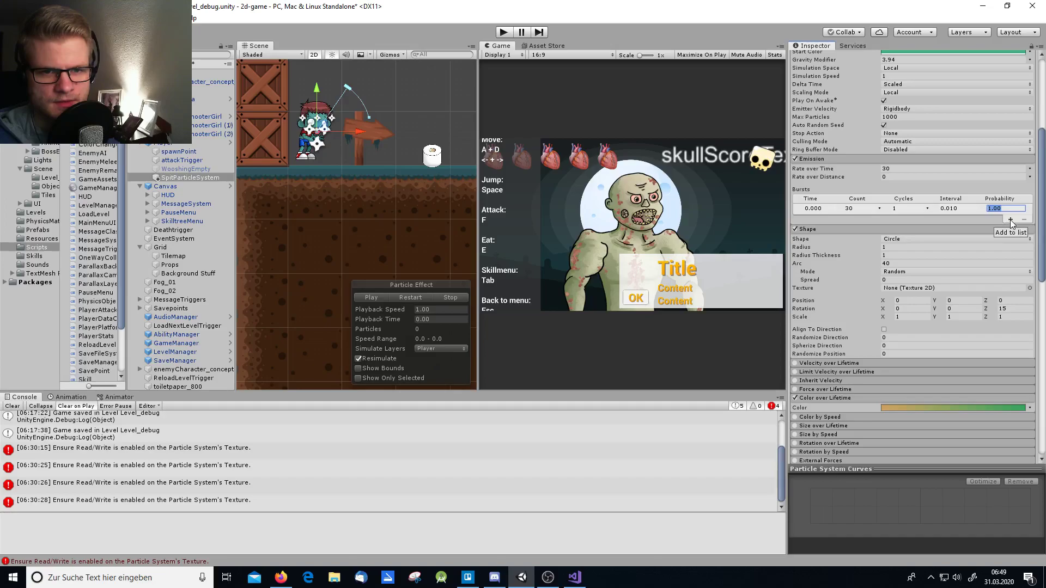
pyautogui.click(811, 209)
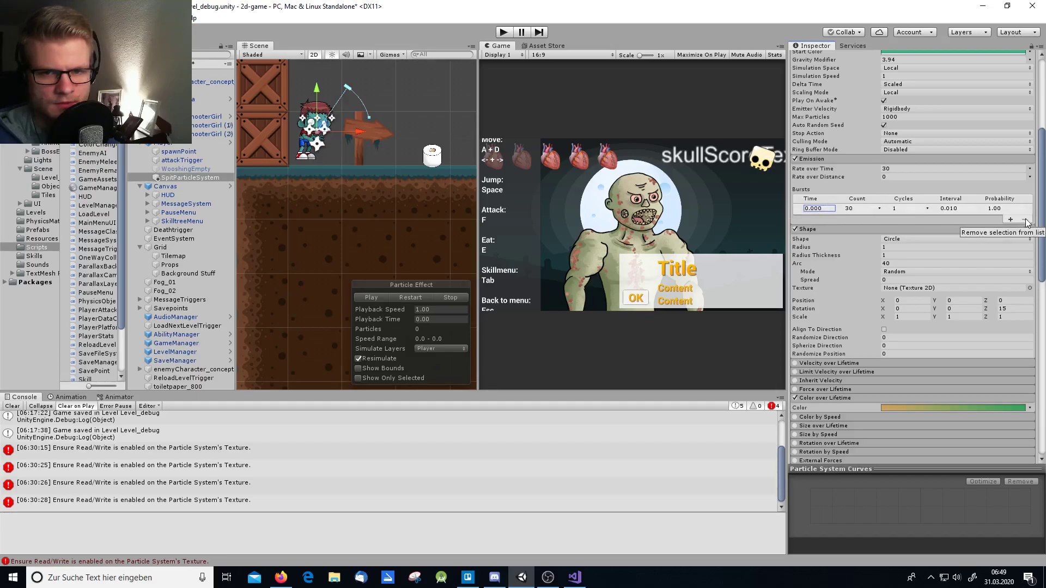
pyautogui.click(796, 212)
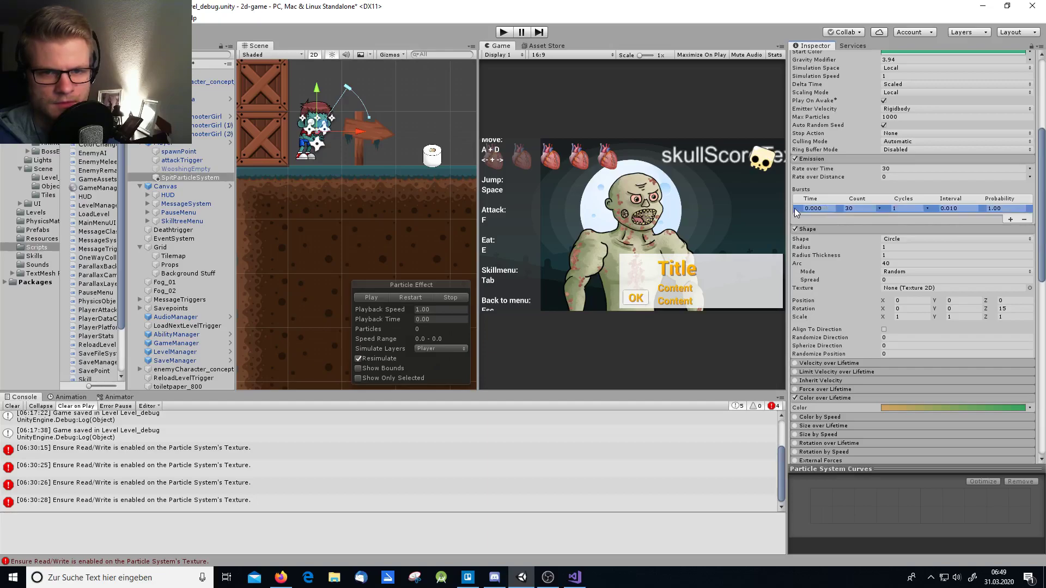
pyautogui.click(1023, 220)
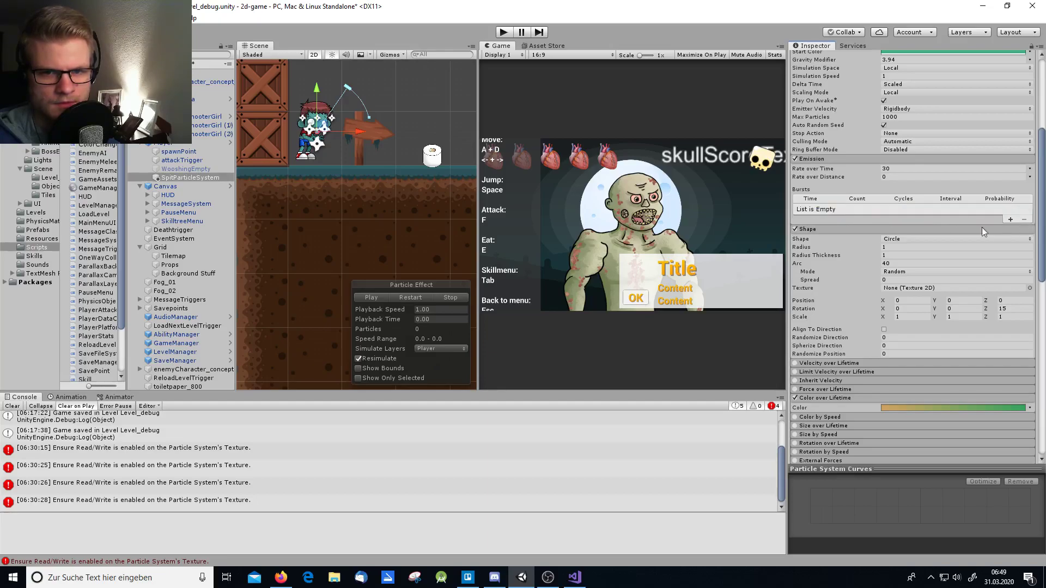
pyautogui.click(410, 299)
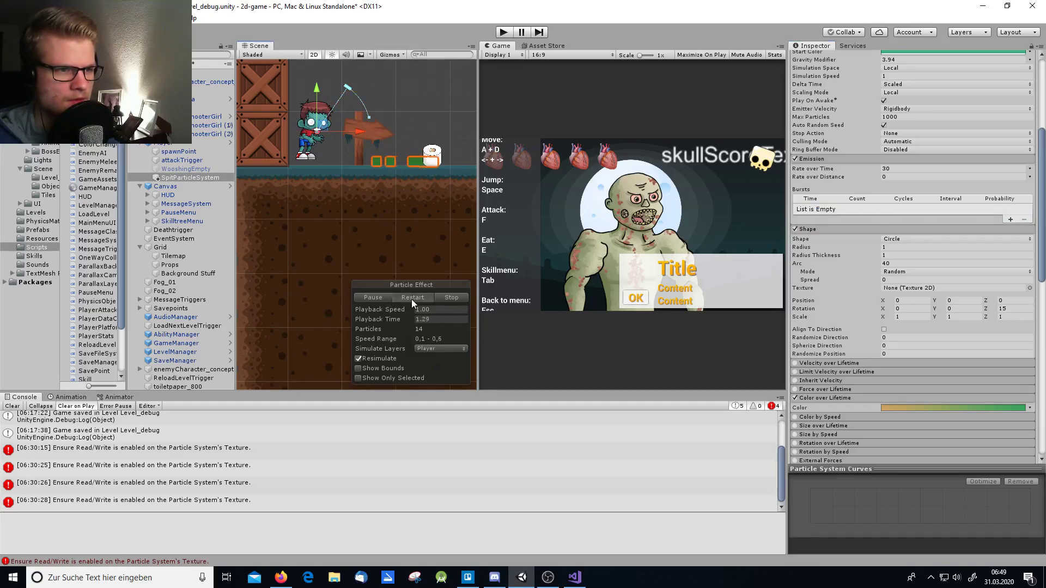
pyautogui.click(412, 297)
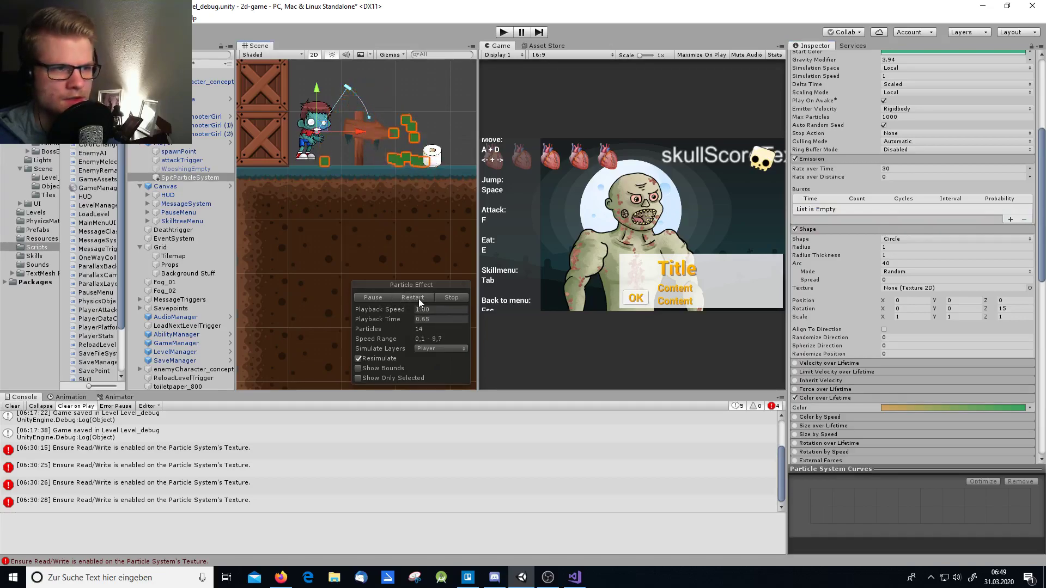
# Step: Add the 30-particle burst back at time 0 and replay the effect
pyautogui.click(1010, 219)
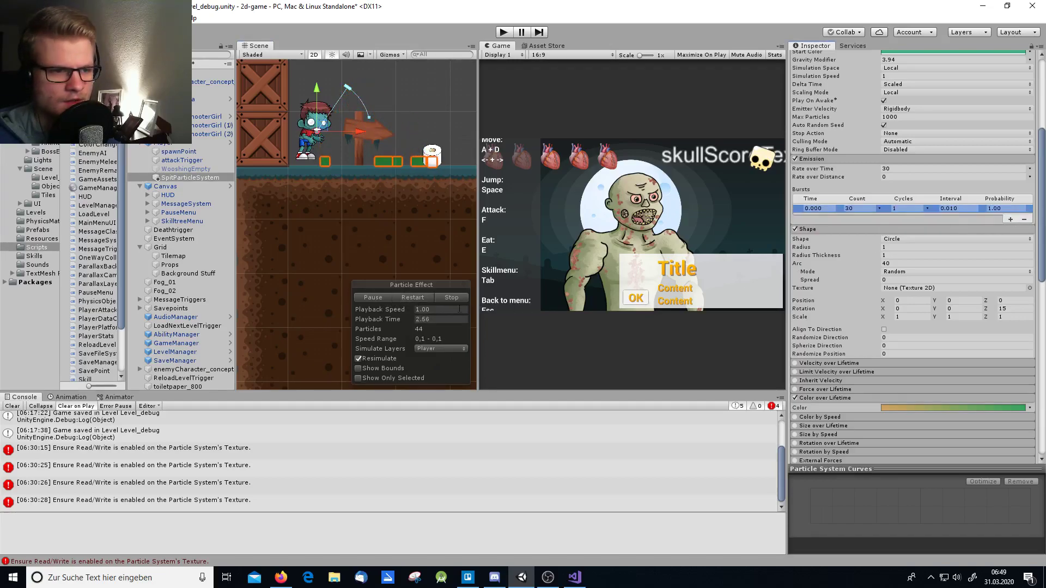
pyautogui.click(410, 297)
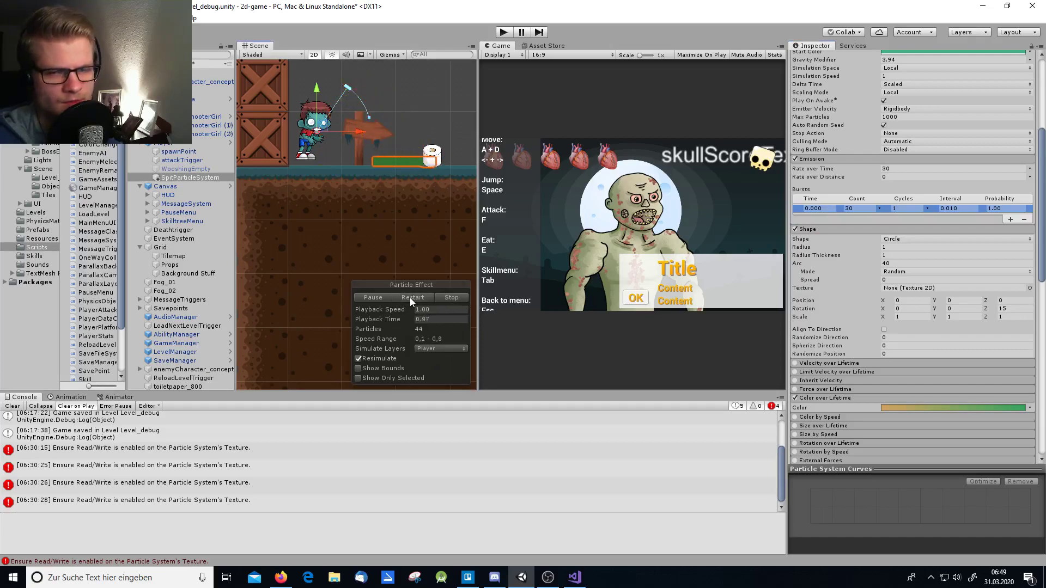
pyautogui.click(409, 297)
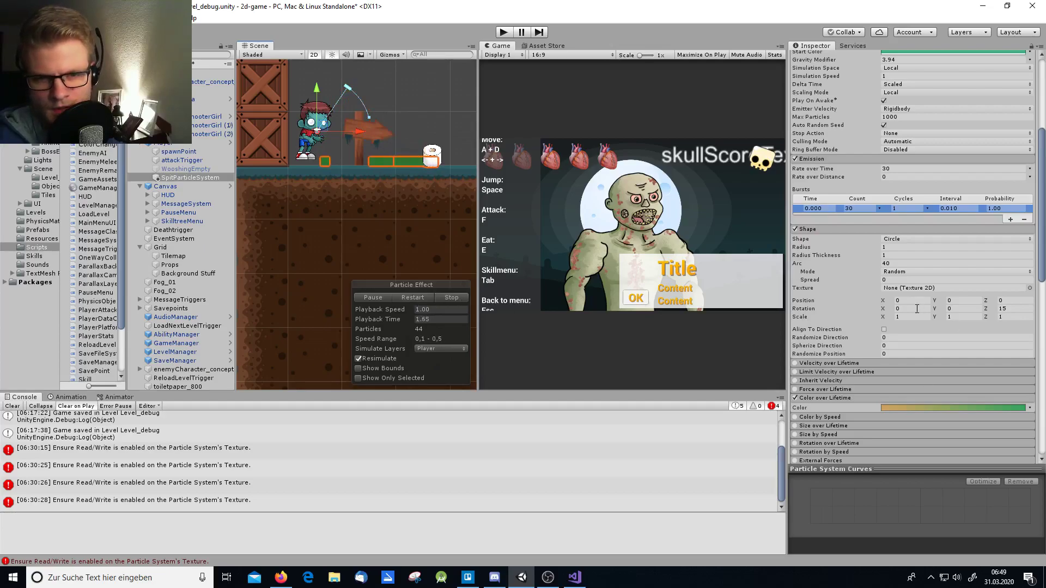
pyautogui.scroll(5, 889, 253)
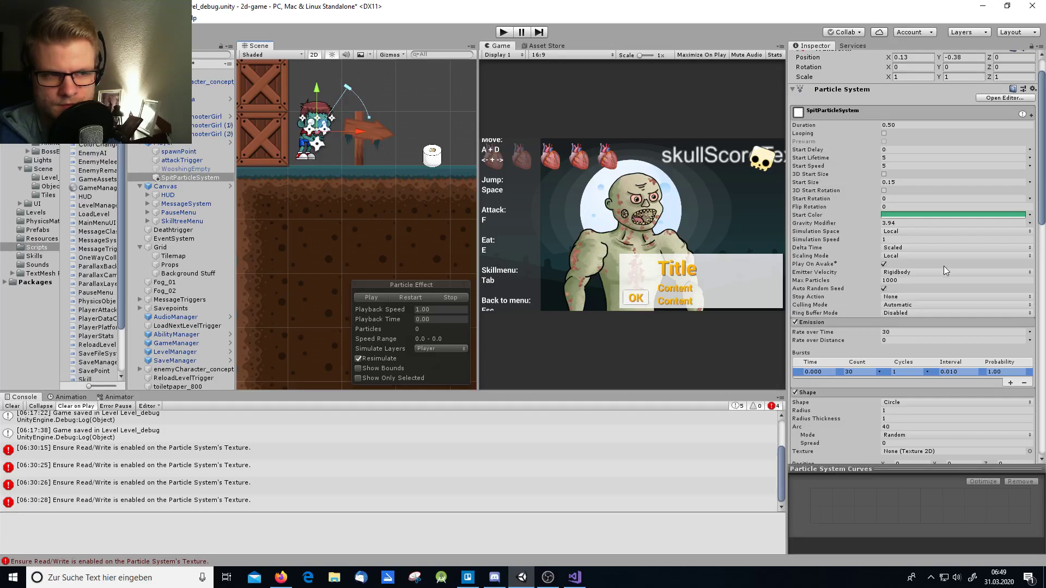
pyautogui.click(412, 298)
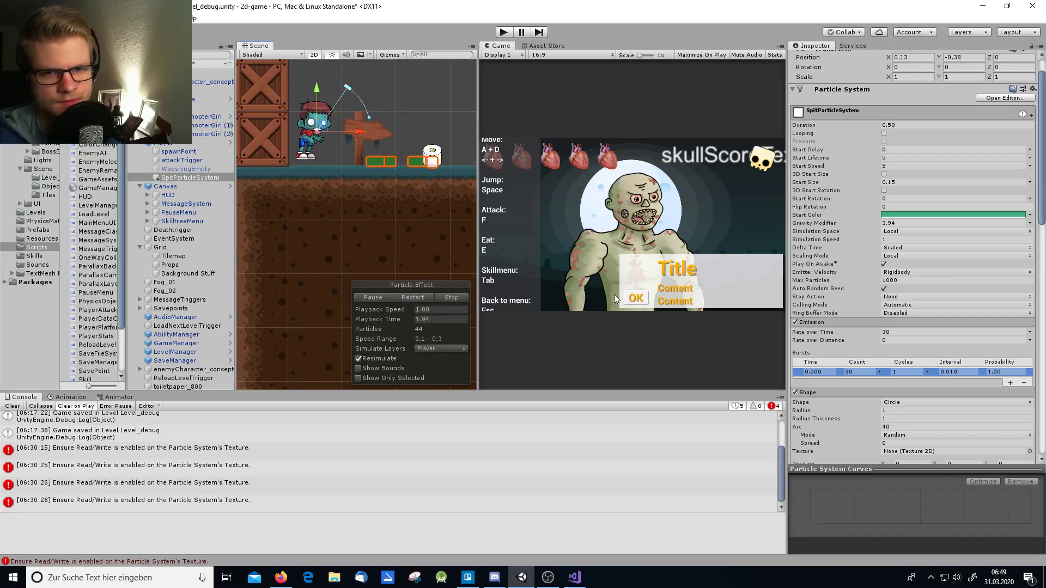
pyautogui.scroll(-3, 856, 281)
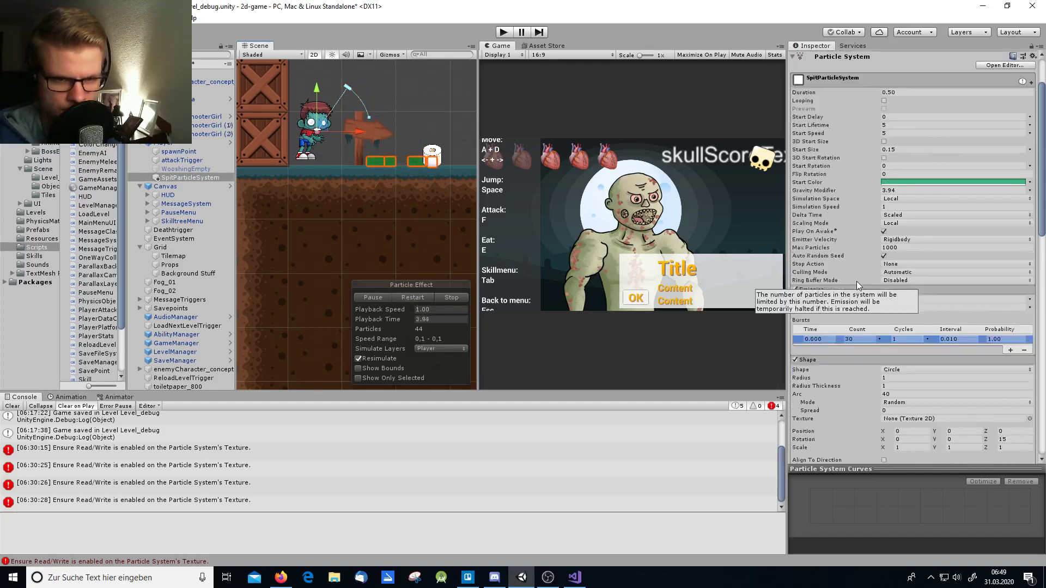
pyautogui.scroll(-5, 856, 281)
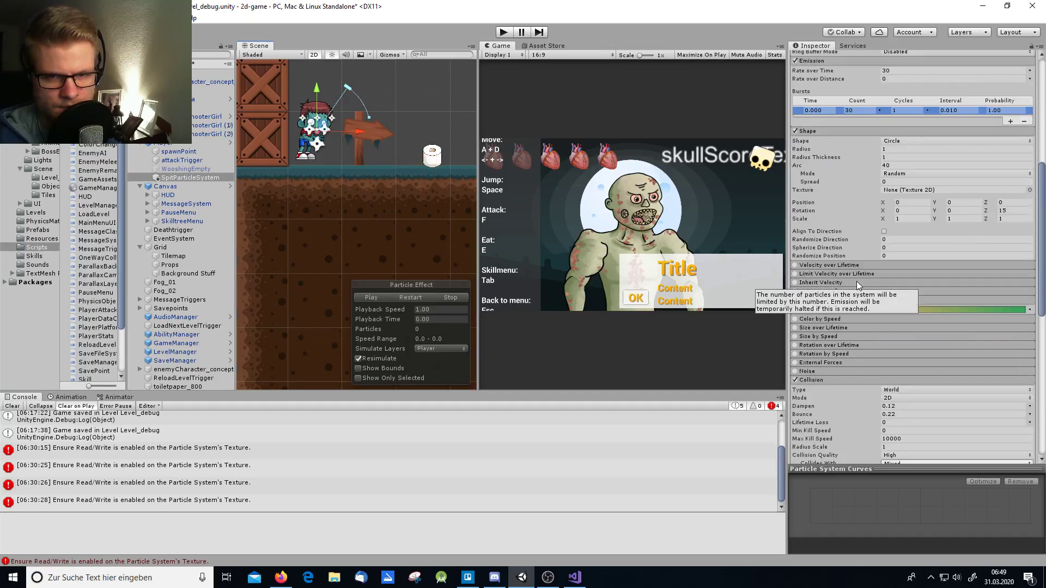
pyautogui.scroll(-7, 997, 299)
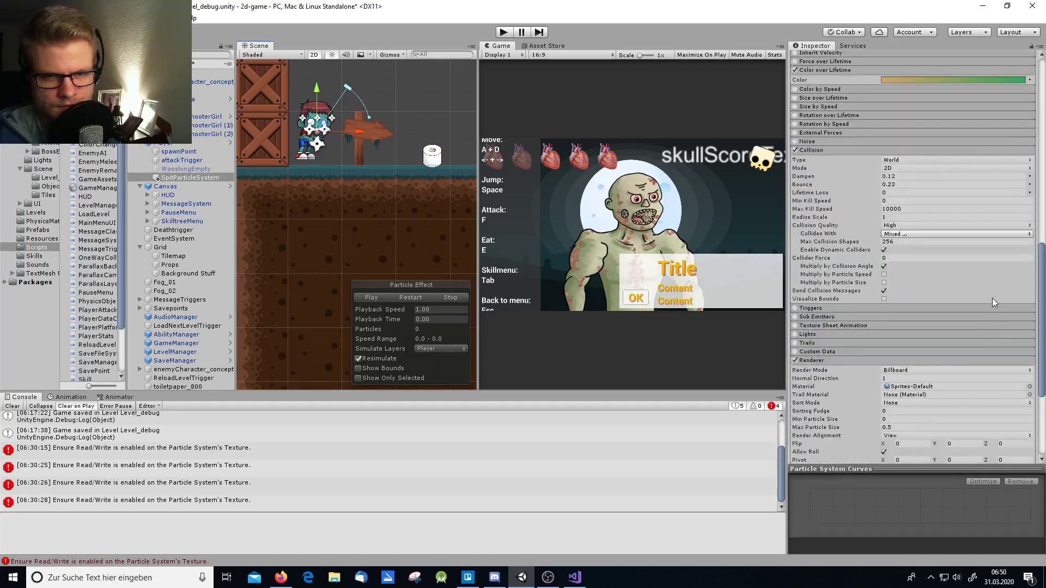
pyautogui.scroll(6, 992, 298)
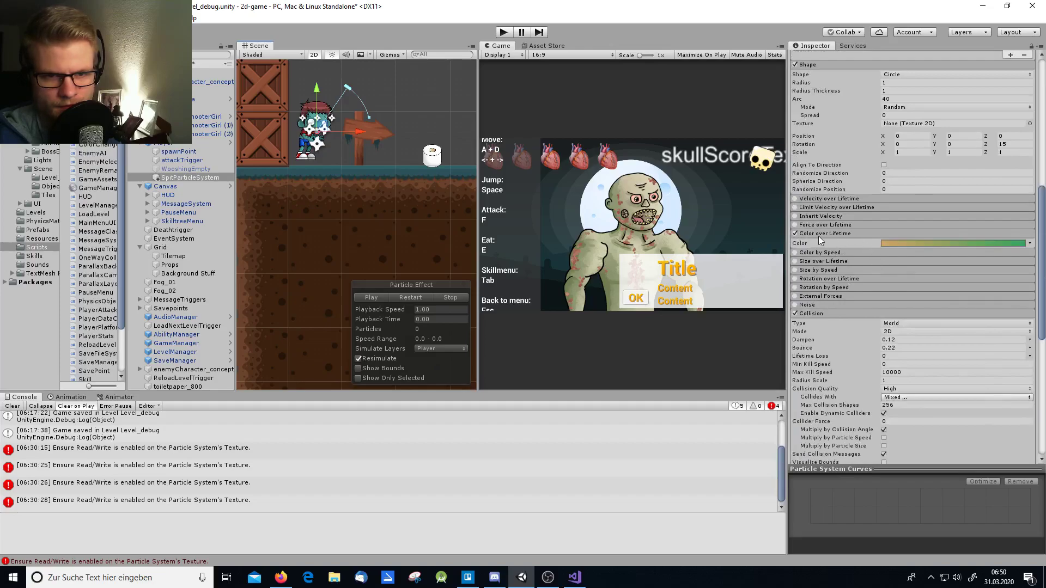
pyautogui.click(965, 243)
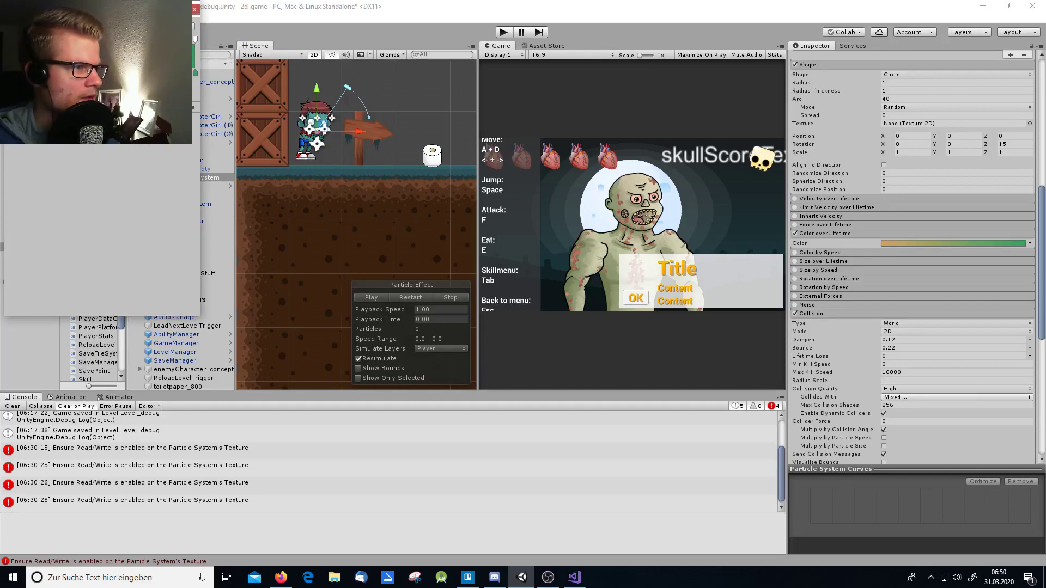
pyautogui.click(94, 151)
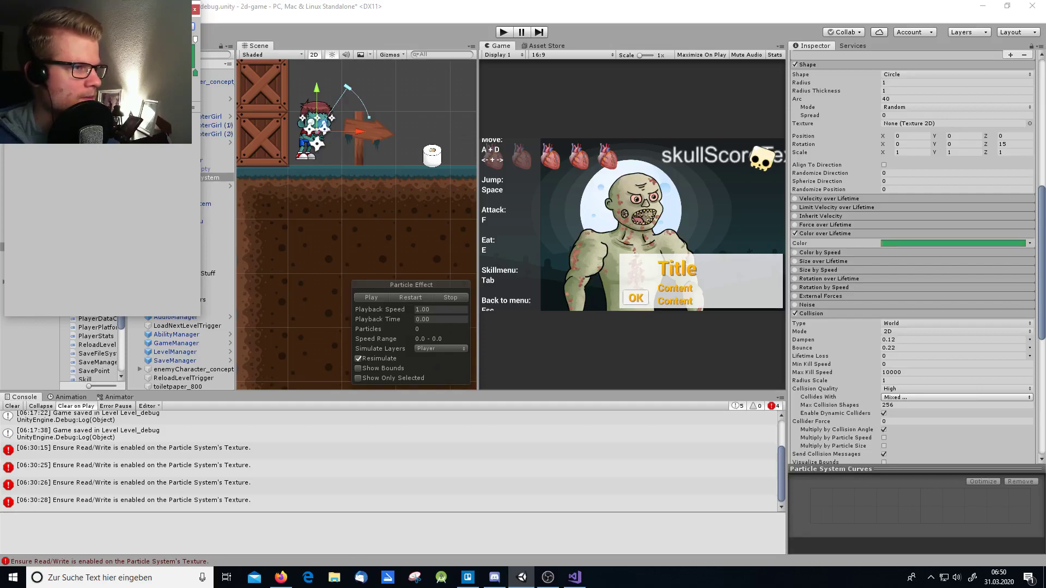
pyautogui.hotkey('ctrl', 'z')
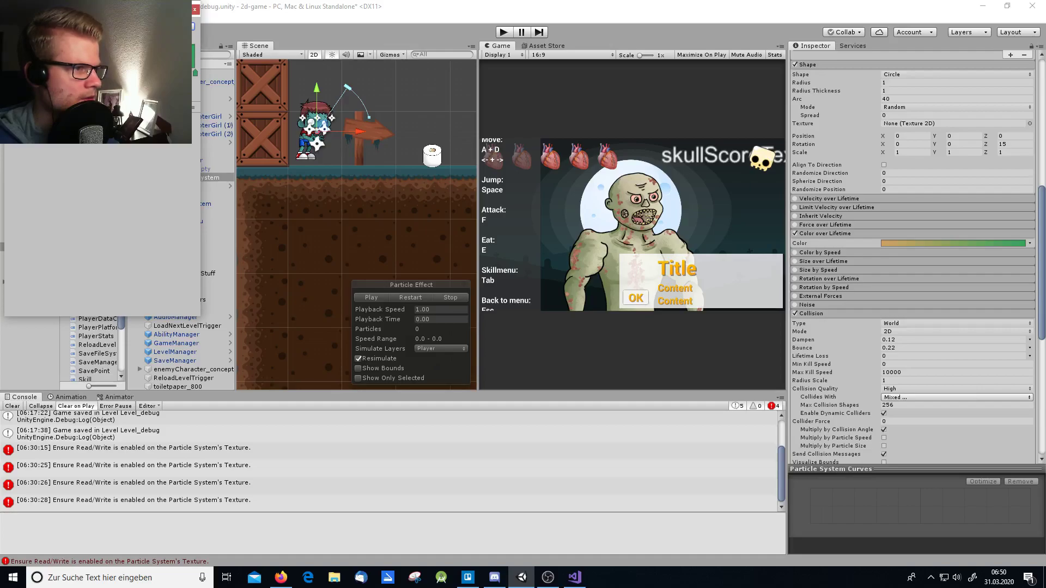
pyautogui.click(194, 9)
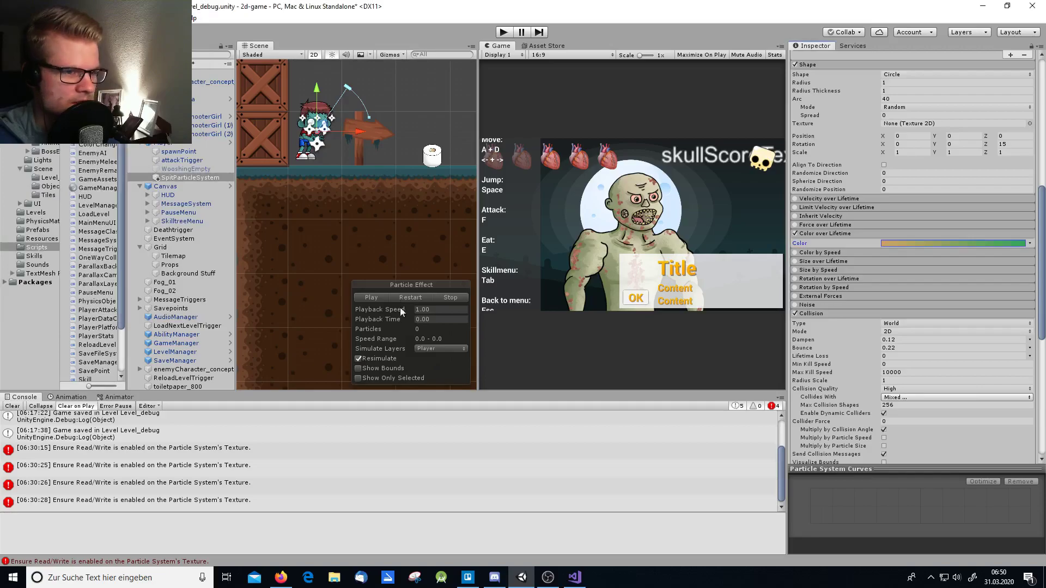
pyautogui.click(379, 298)
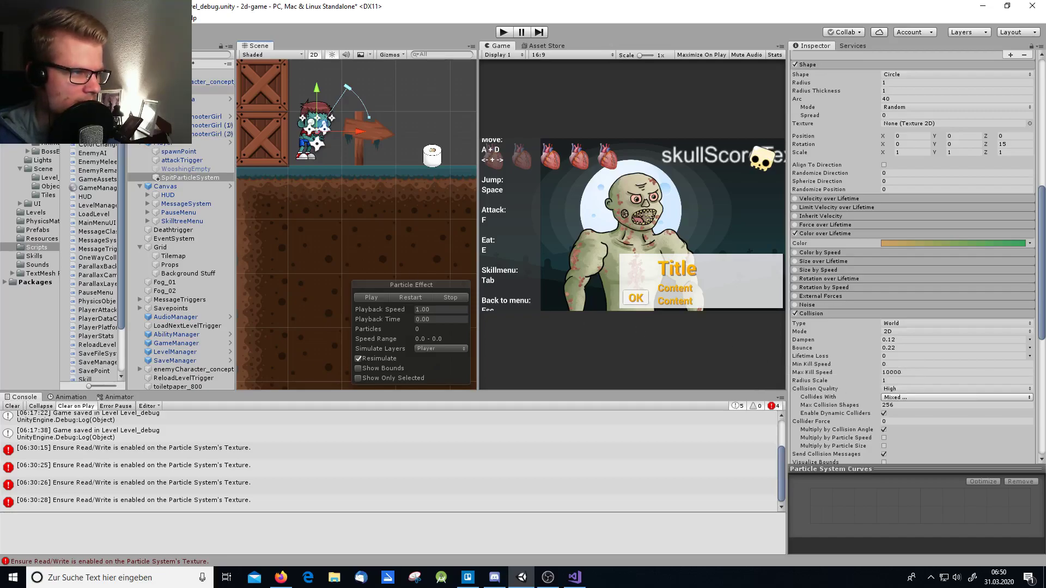
pyautogui.scroll(10, 212, 164)
pyautogui.click(206, 107)
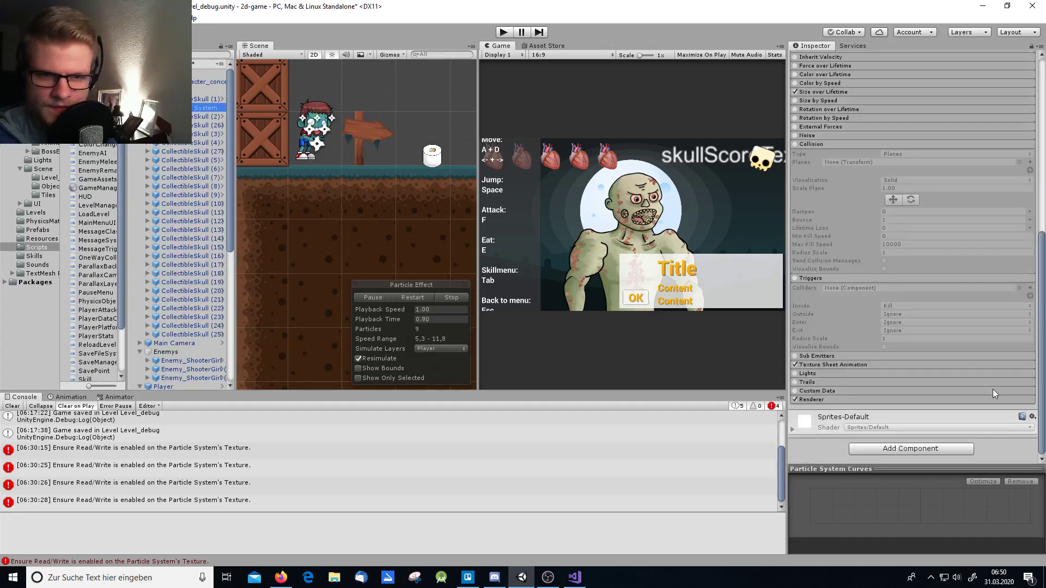
pyautogui.scroll(3, 868, 267)
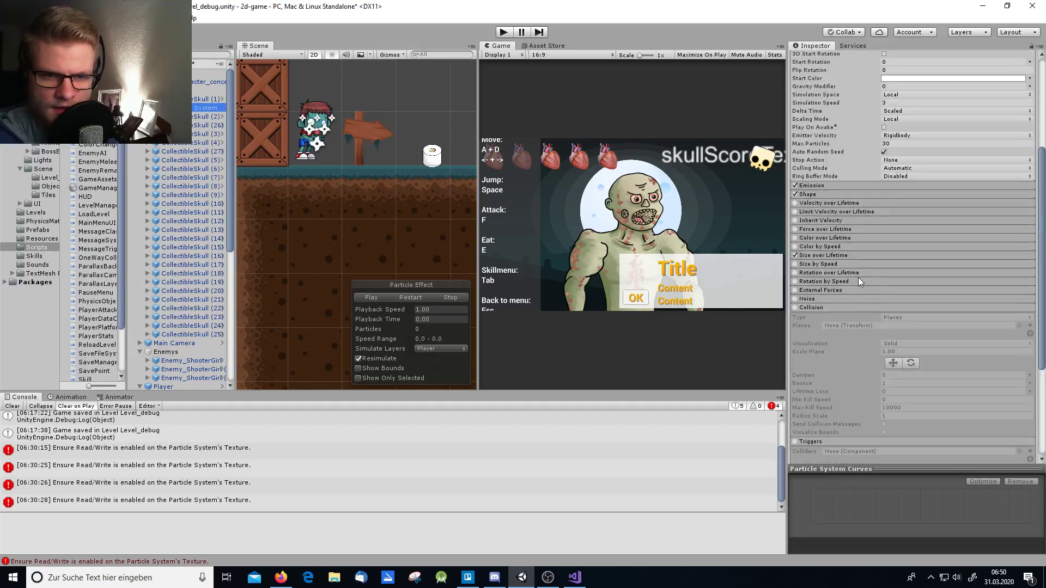
pyautogui.scroll(3, 847, 260)
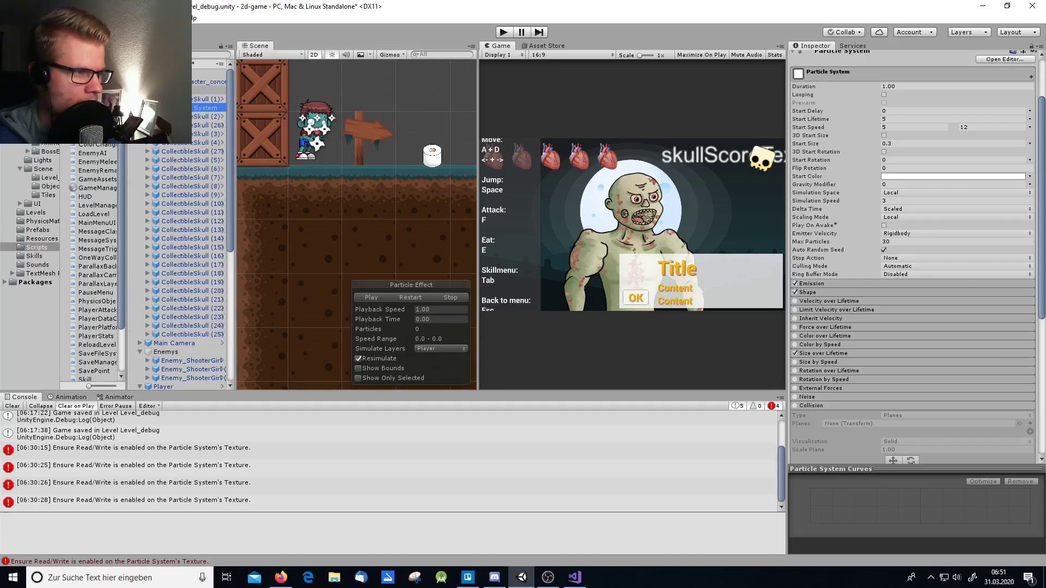
pyautogui.scroll(-6, 196, 218)
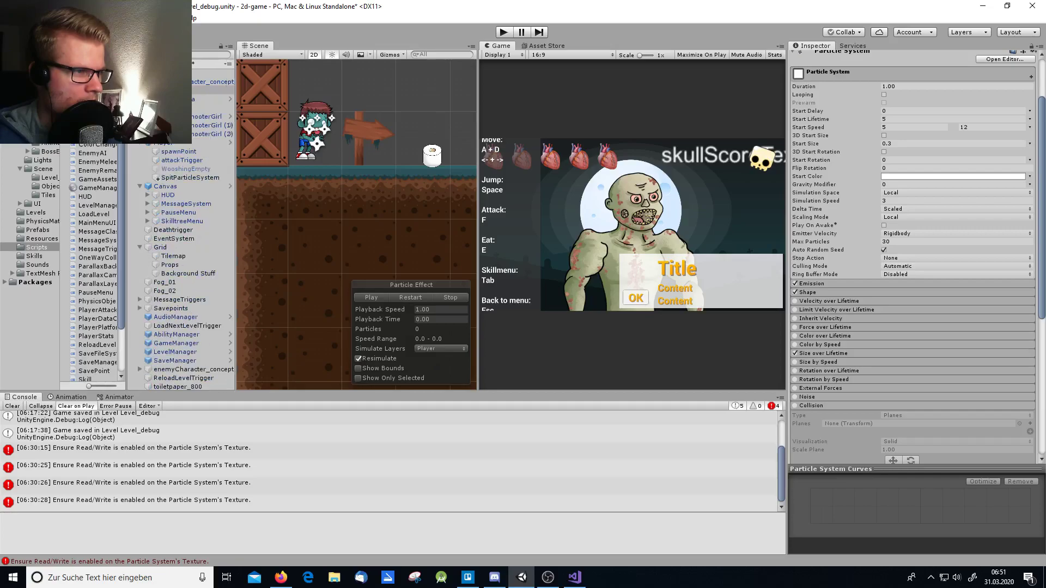
pyautogui.click(184, 142)
pyautogui.click(188, 178)
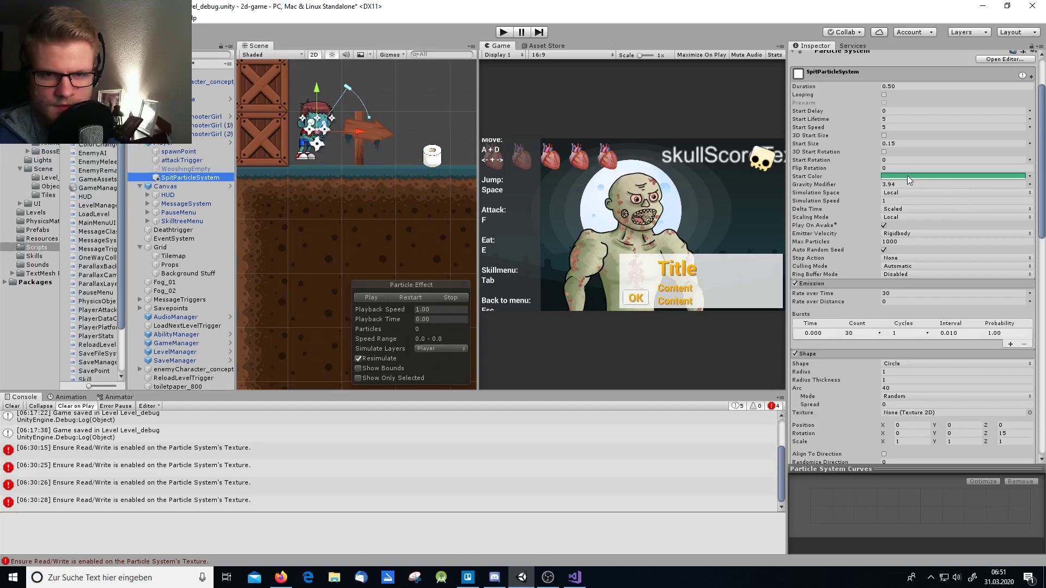
pyautogui.scroll(3, 828, 204)
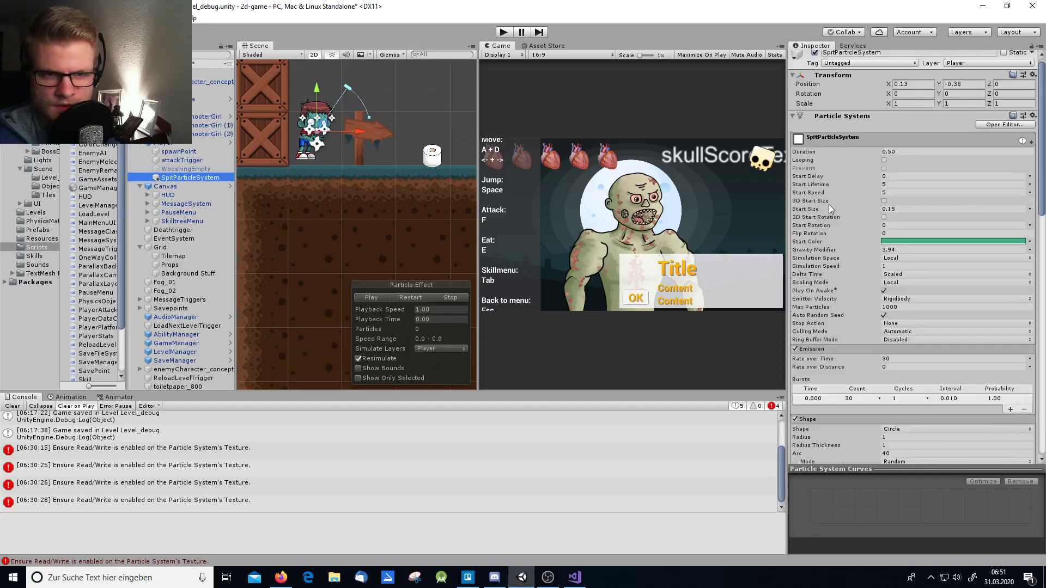
pyautogui.scroll(-3, 871, 286)
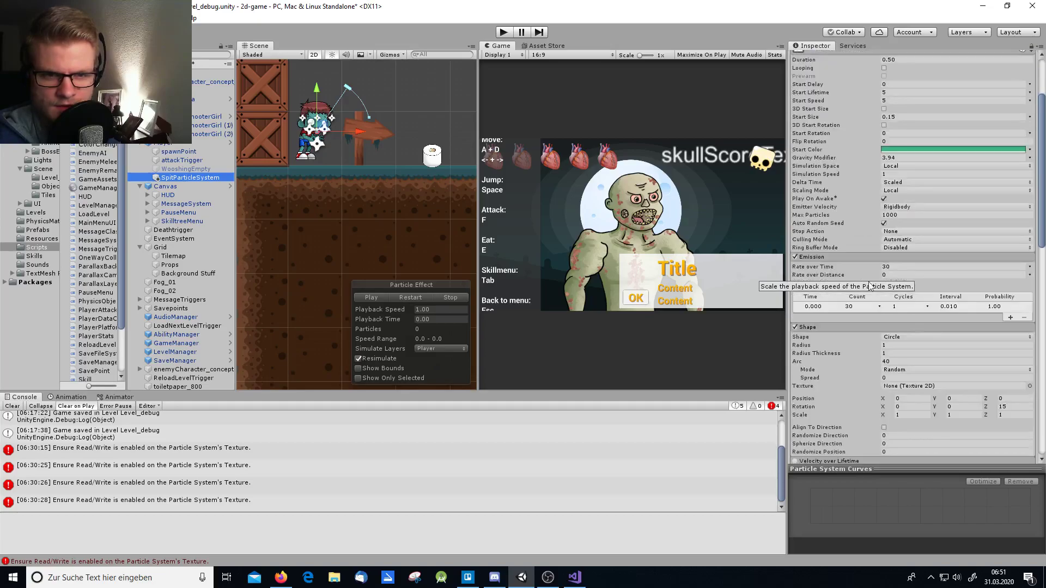
pyautogui.scroll(-4, 868, 380)
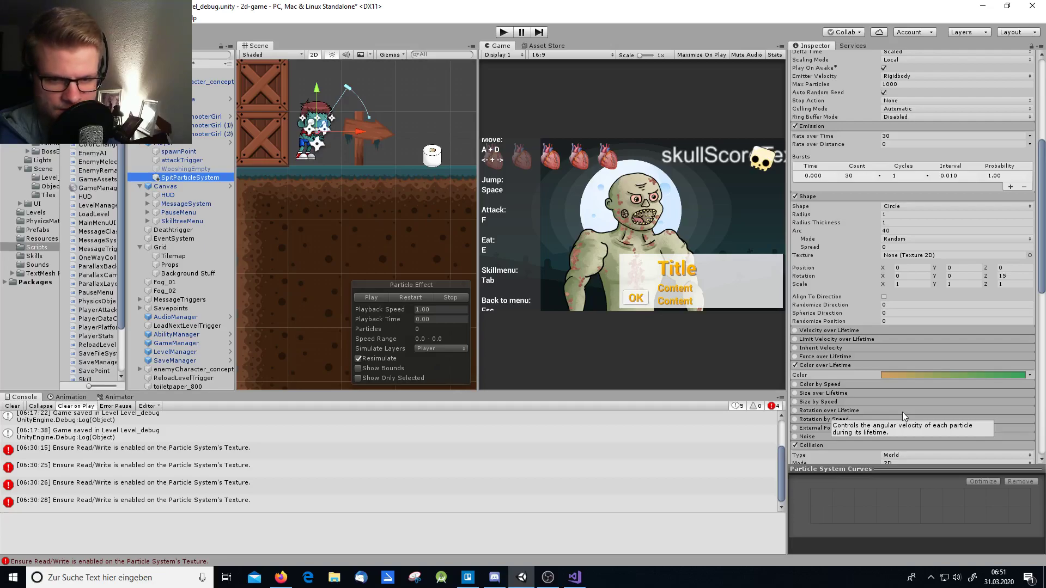
pyautogui.scroll(-5, 902, 412)
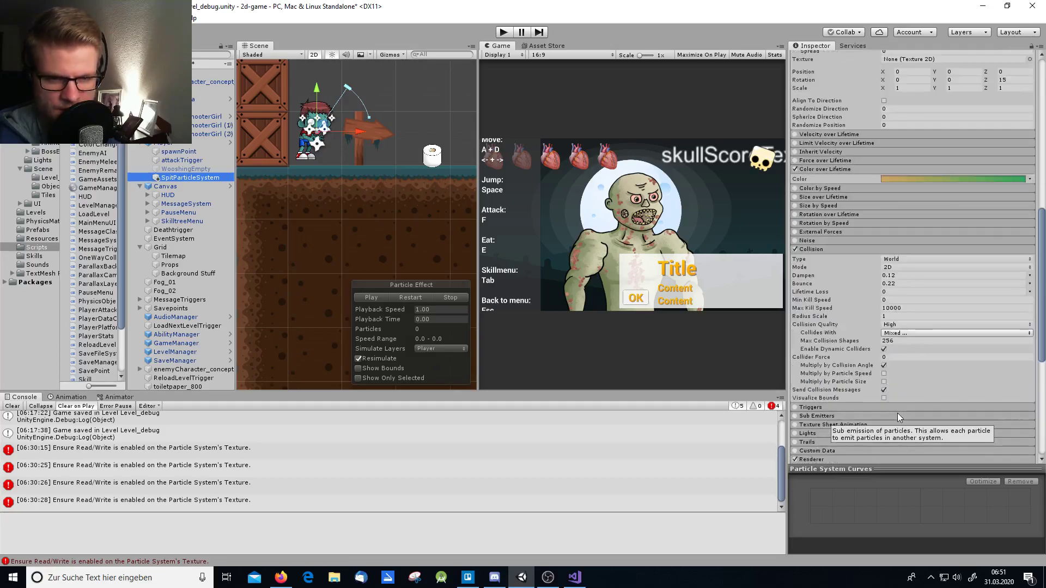
pyautogui.scroll(-2, 897, 413)
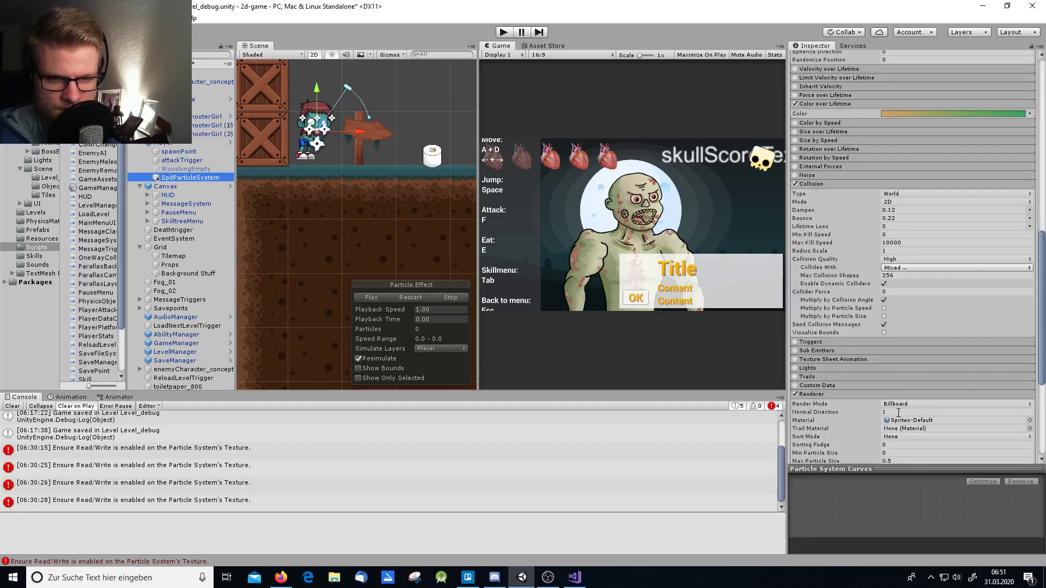
pyautogui.scroll(-3, 898, 412)
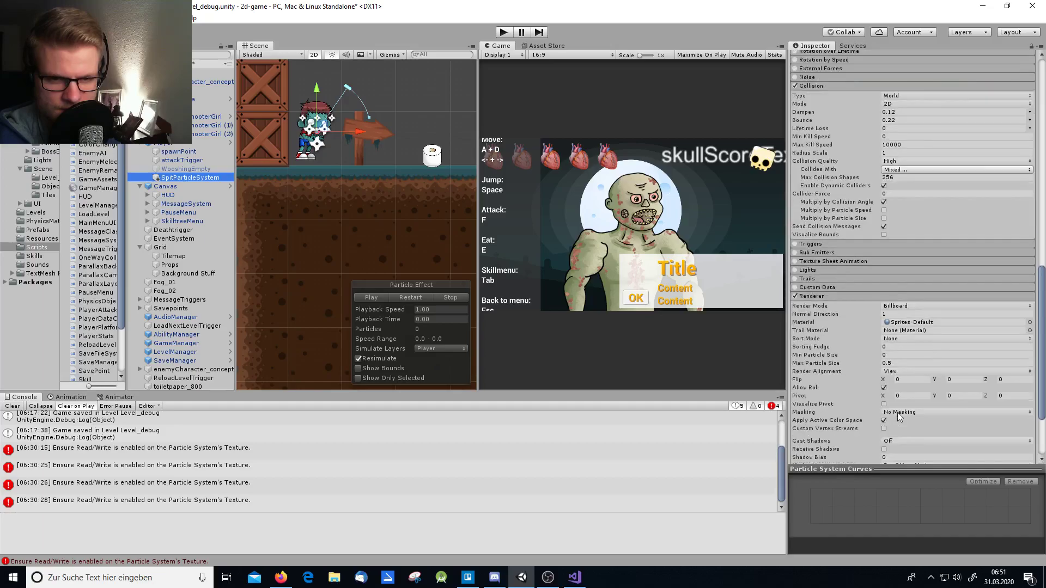
pyautogui.scroll(-1, 897, 413)
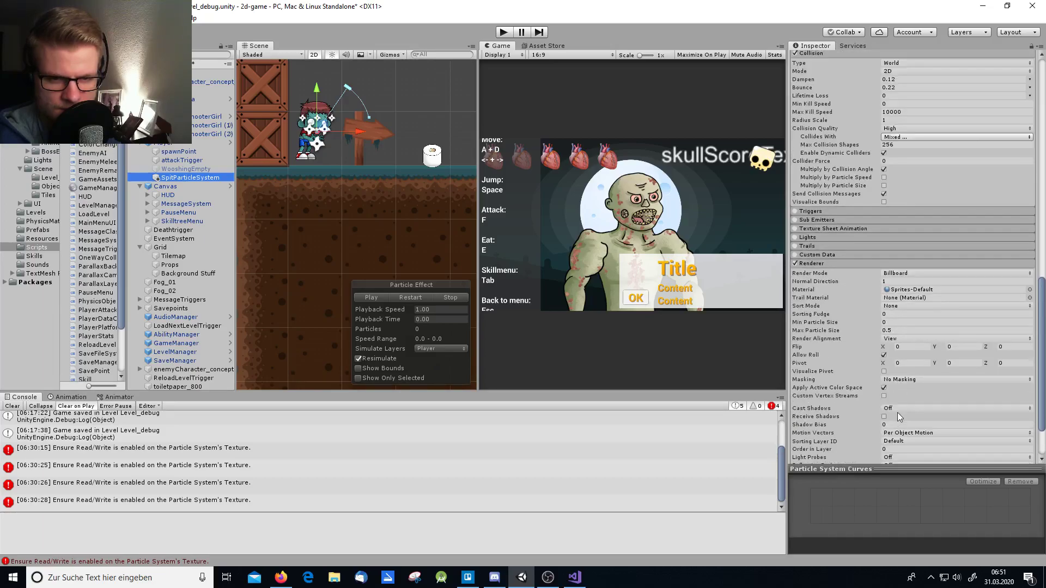
pyautogui.scroll(-2, 897, 413)
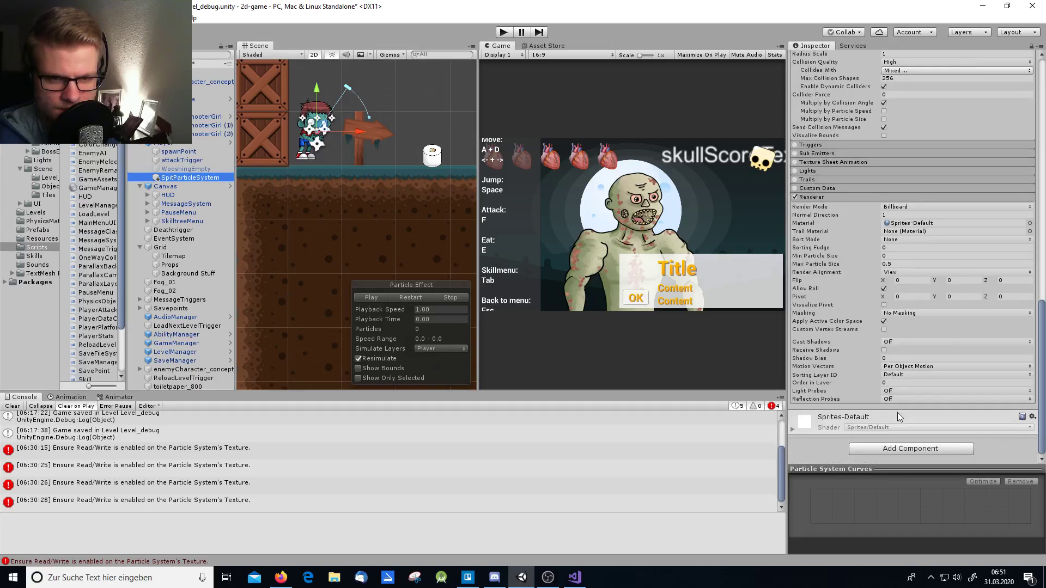
pyautogui.click(1029, 223)
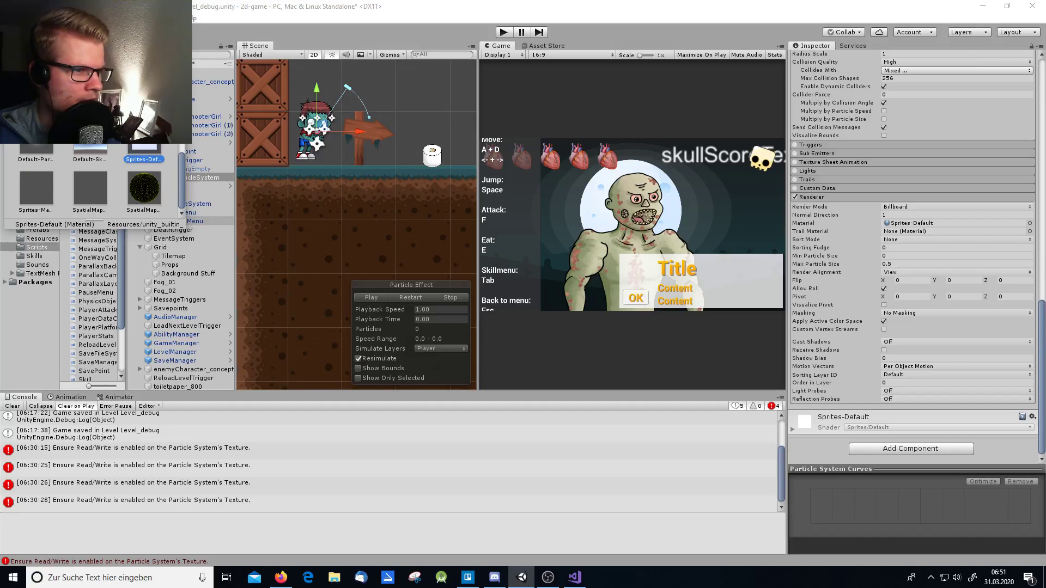
pyautogui.doubleClick(36, 150)
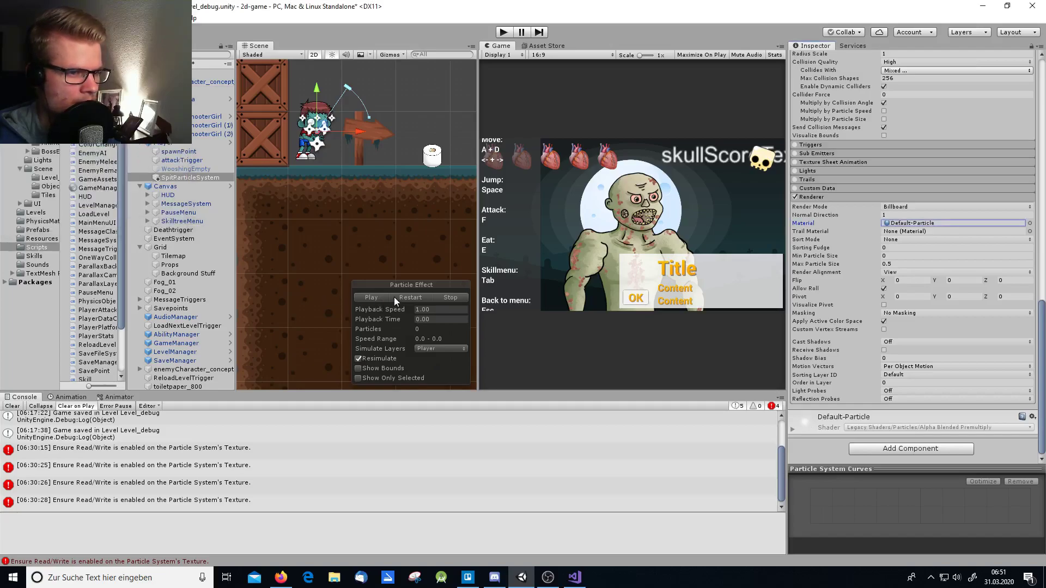
pyautogui.click(361, 297)
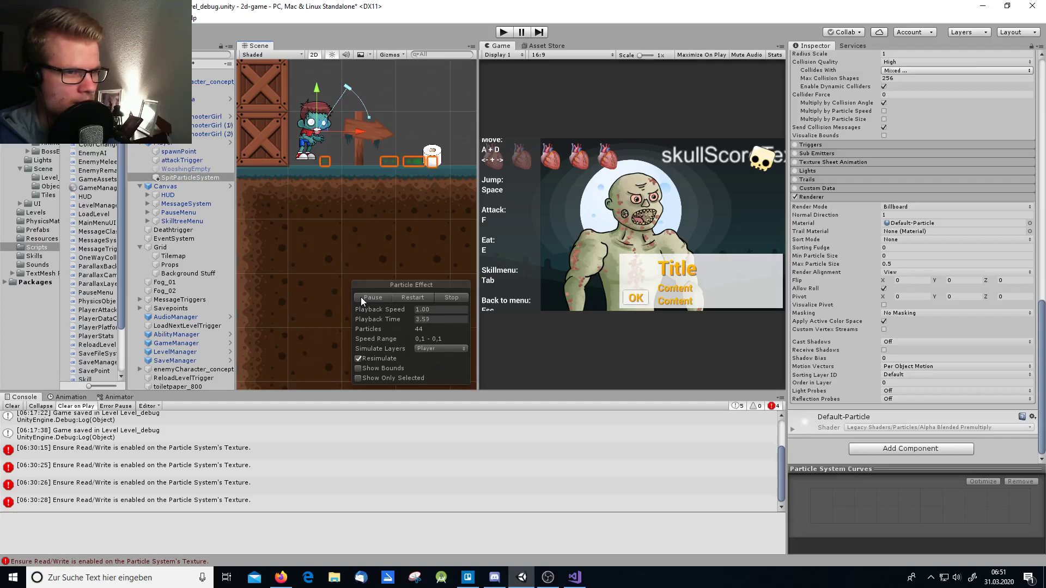
pyautogui.click(406, 297)
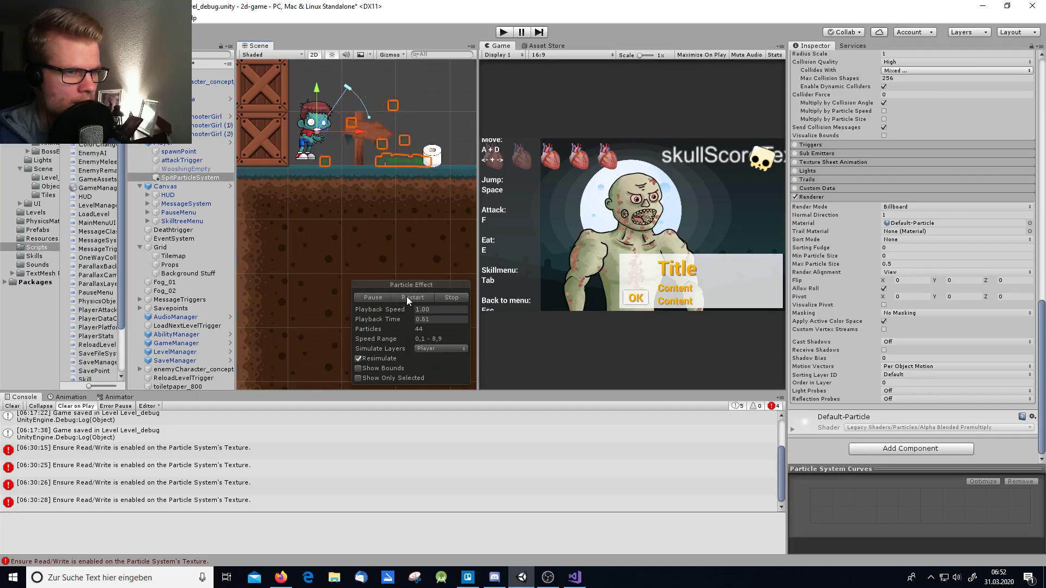
pyautogui.click(1030, 224)
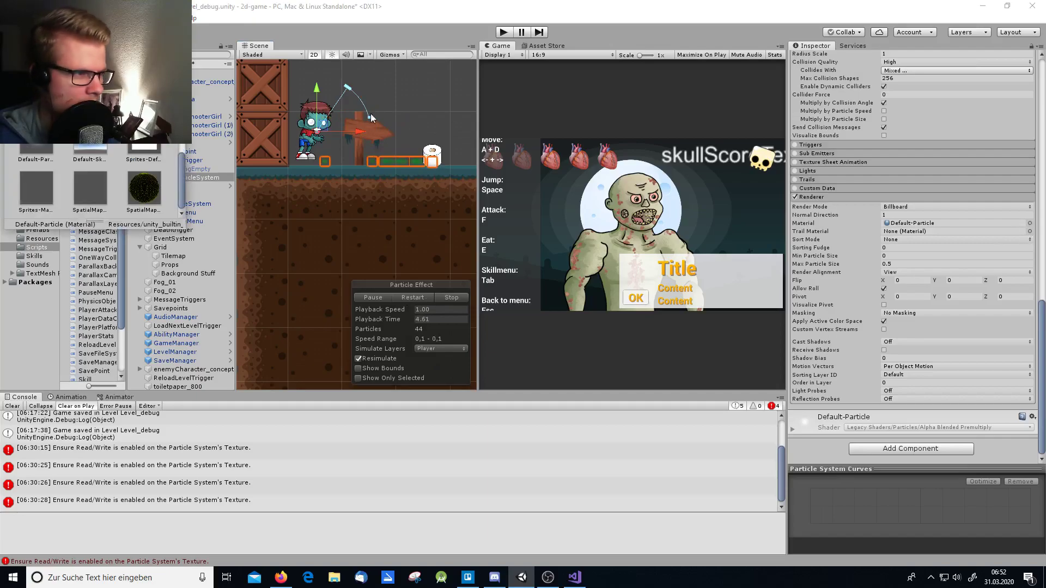
pyautogui.doubleClick(48, 152)
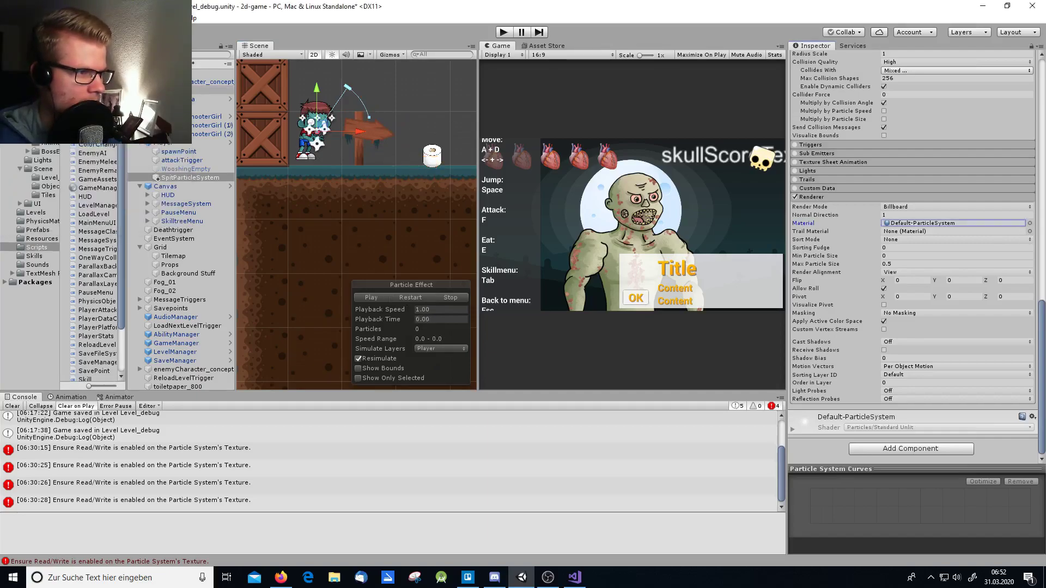
pyautogui.click(411, 297)
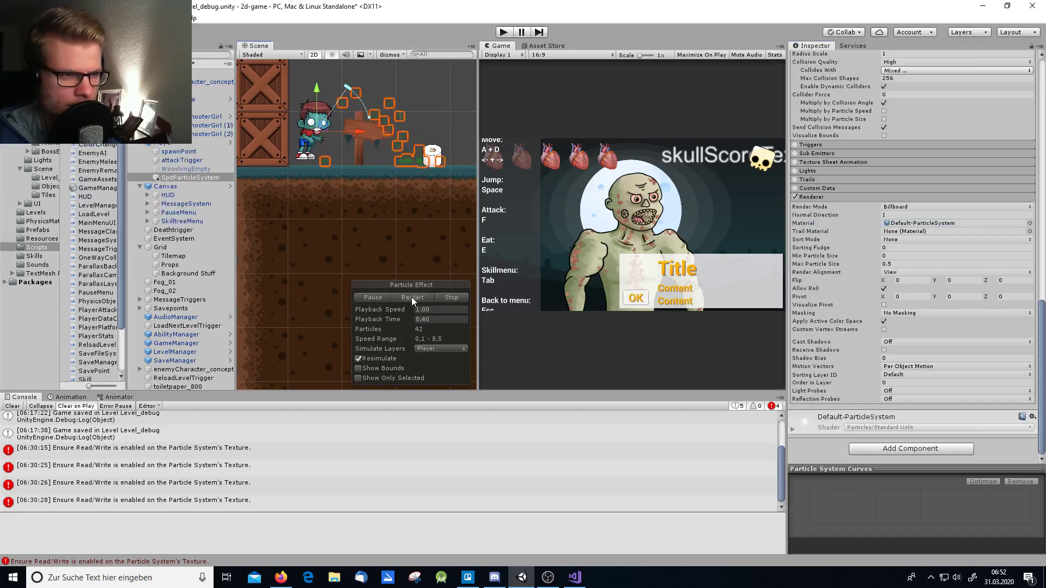
pyautogui.click(1029, 222)
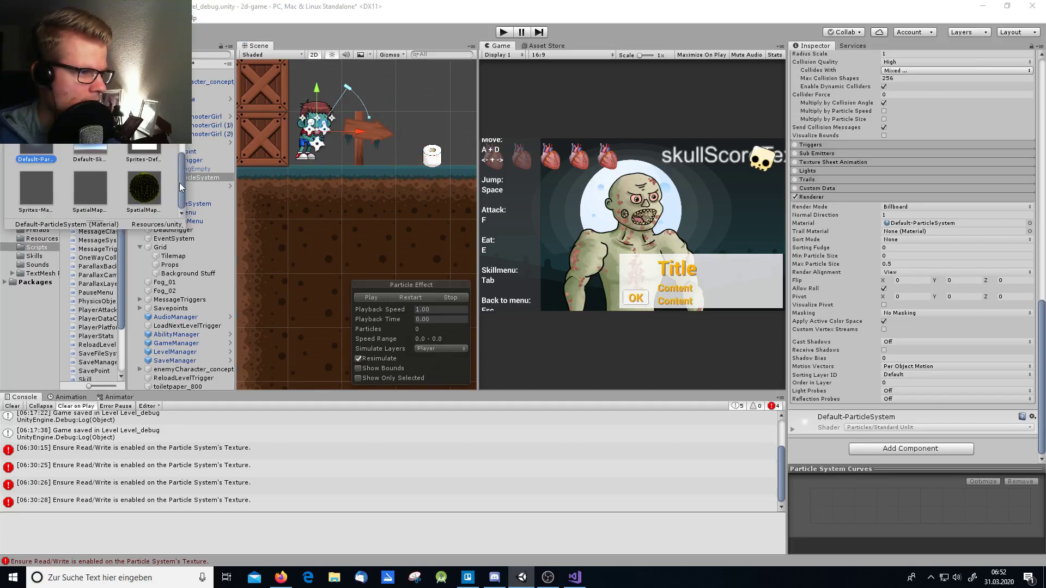
pyautogui.scroll(3, 179, 179)
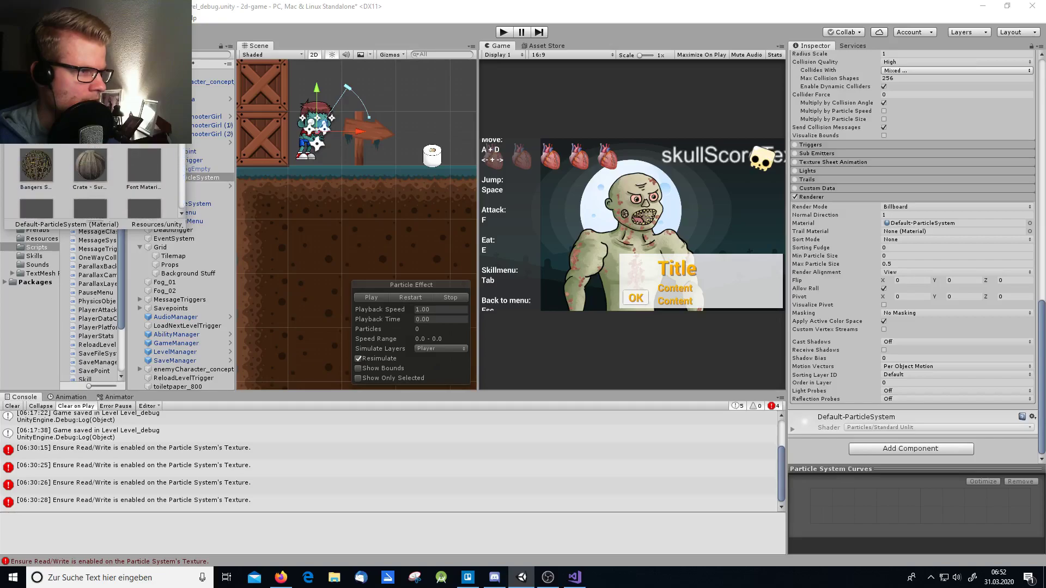
pyautogui.scroll(-3, 171, 189)
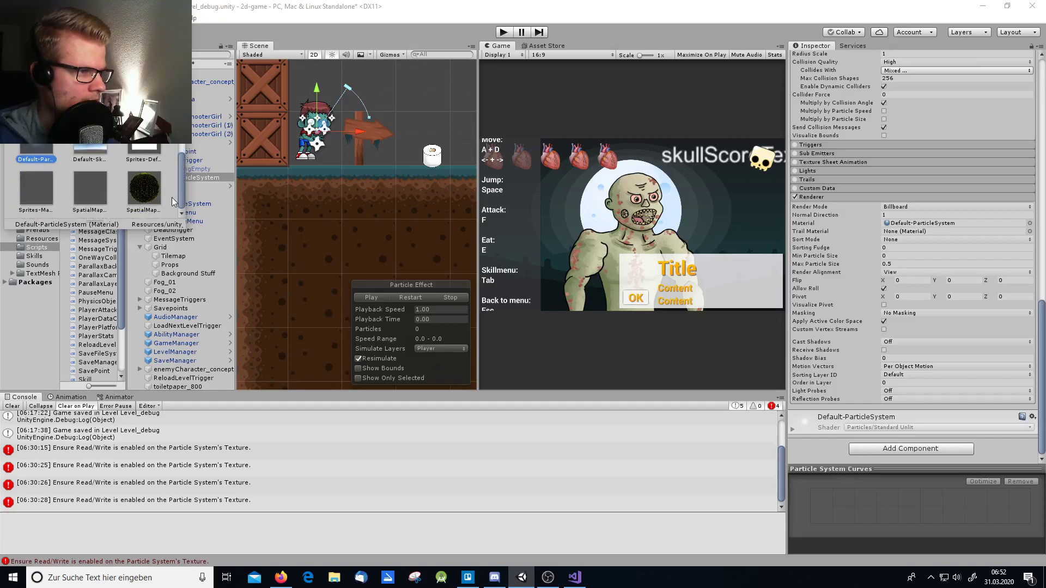
pyautogui.doubleClick(144, 149)
pyautogui.click(384, 298)
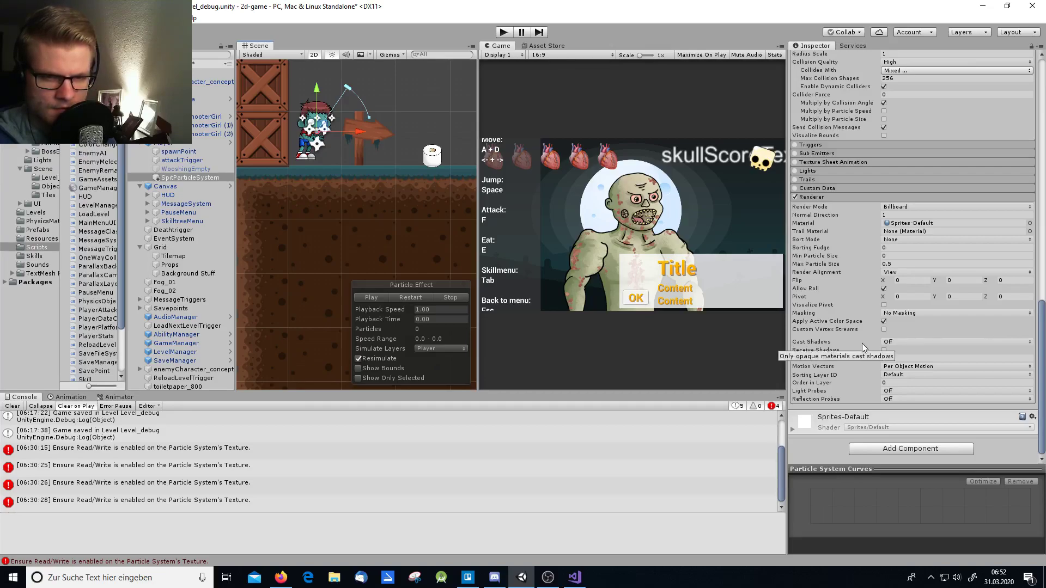
pyautogui.scroll(1, 862, 343)
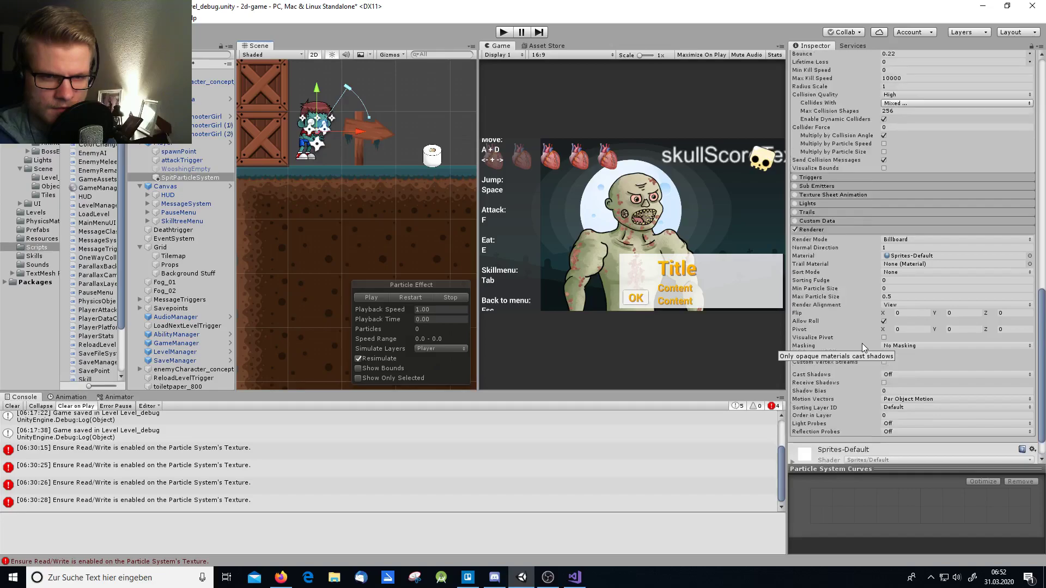
pyautogui.scroll(1, 861, 343)
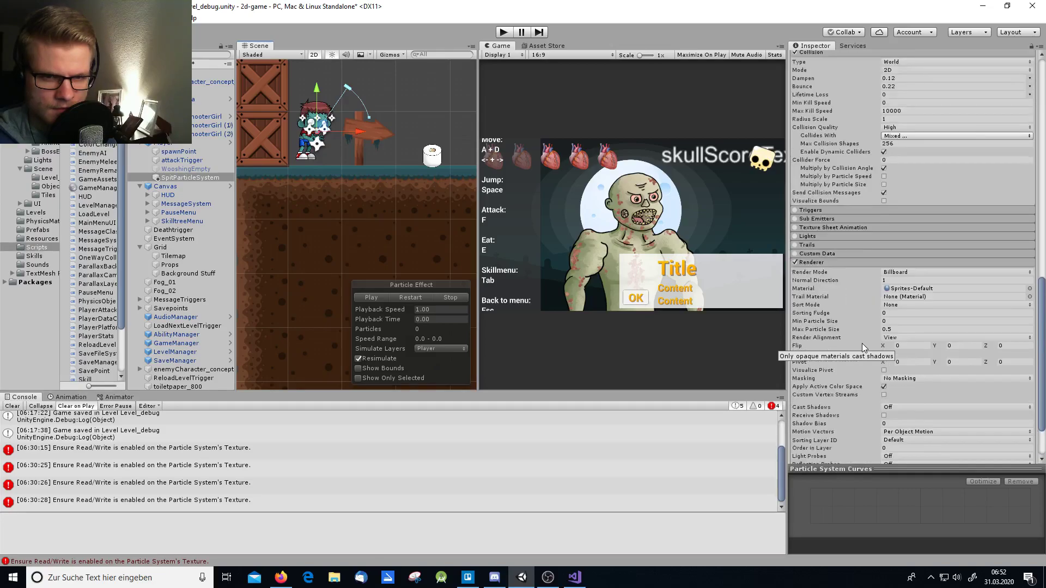
pyautogui.scroll(2, 861, 343)
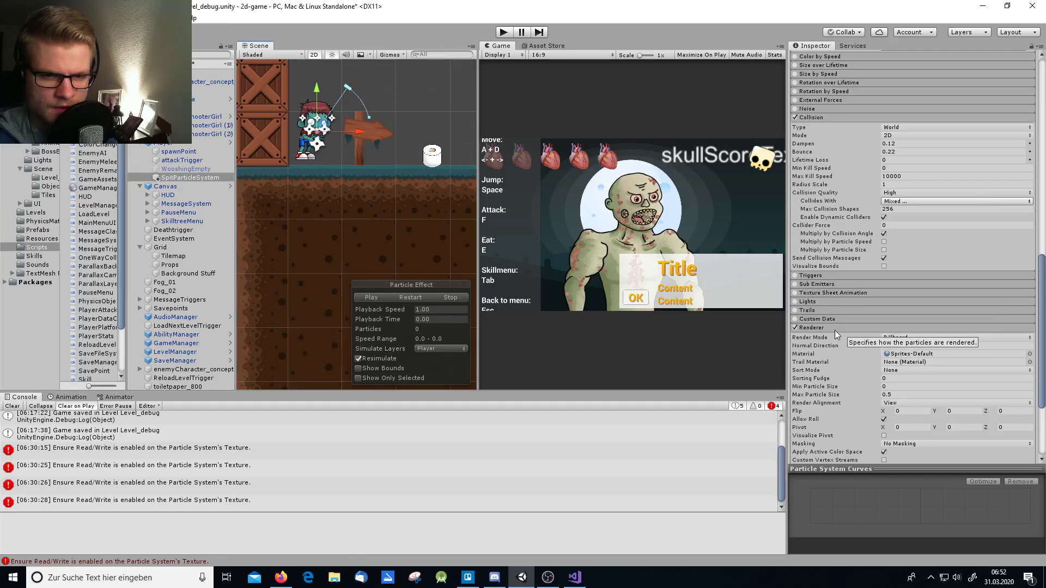
pyautogui.scroll(2, 834, 329)
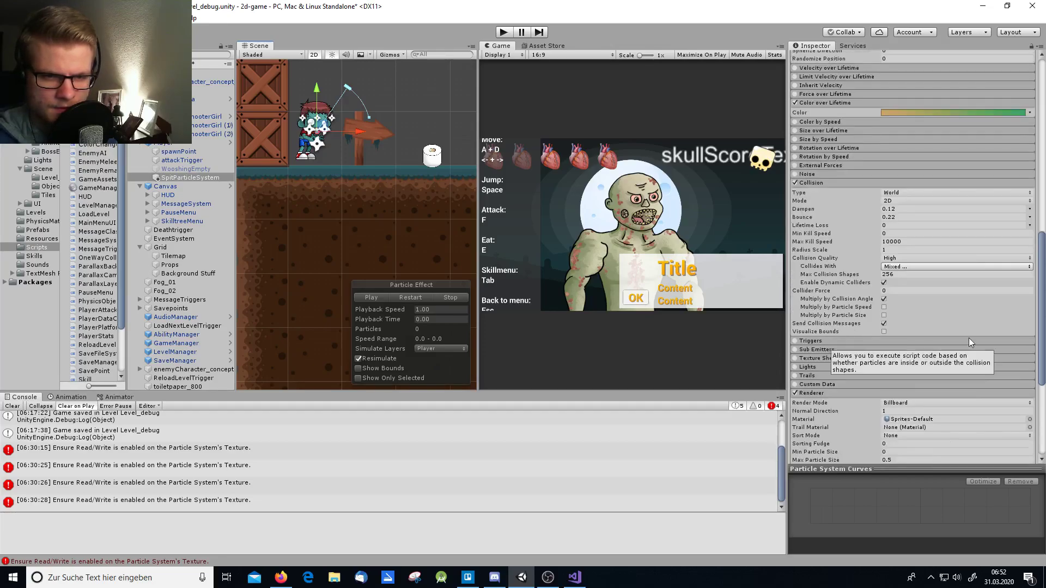
pyautogui.scroll(4, 962, 344)
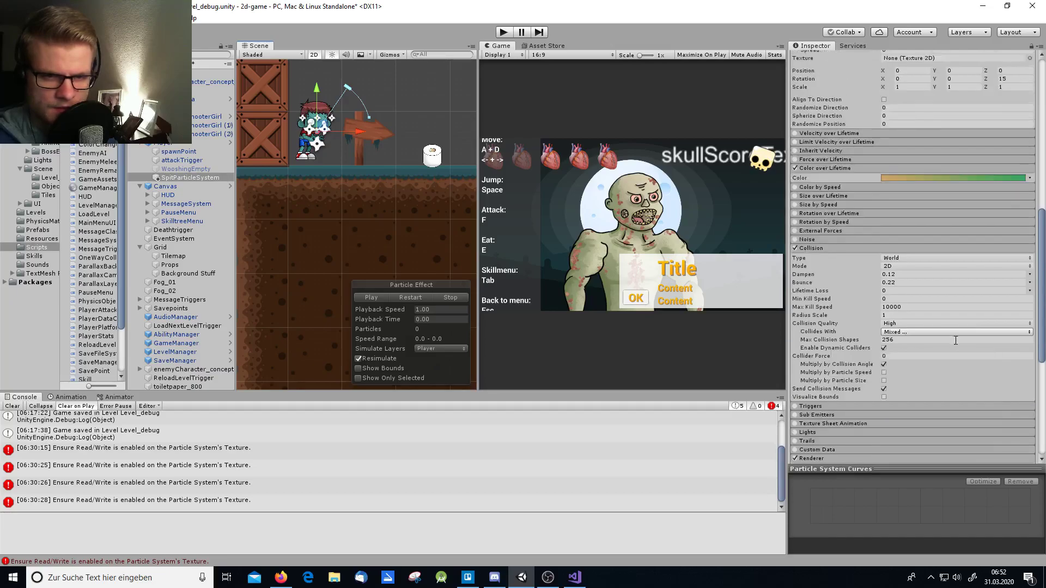
pyautogui.scroll(2, 851, 375)
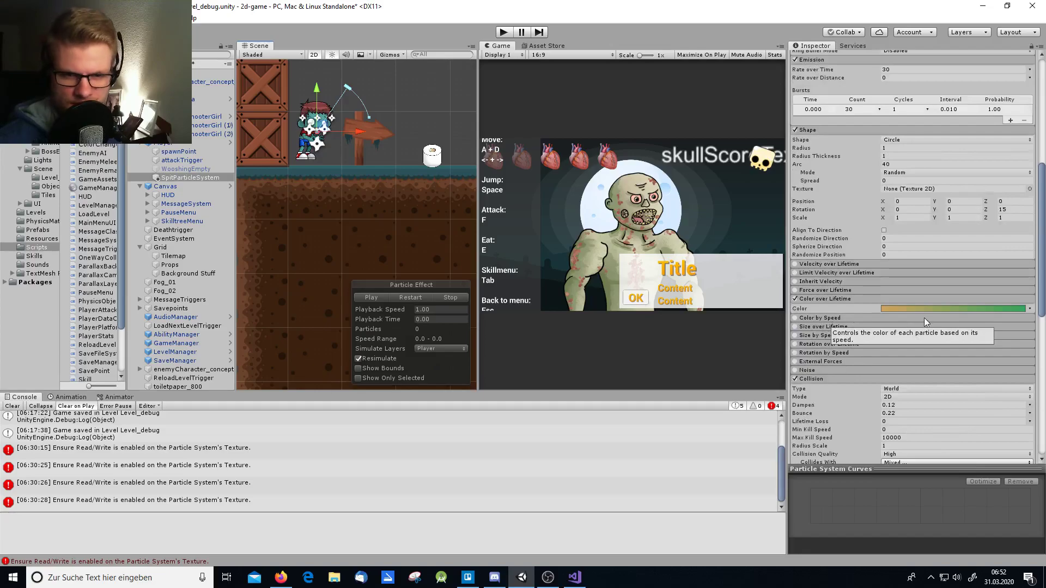
pyautogui.click(848, 318)
pyautogui.click(814, 317)
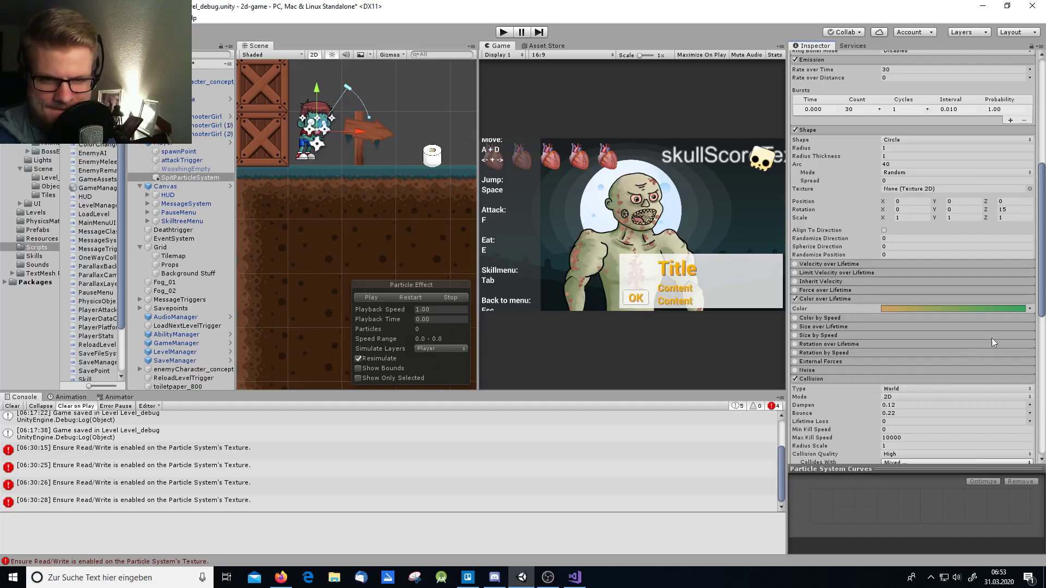
# Step: Switch Color over Lifetime to Random Between Two Gradients and make the second gradient orange-to-green
pyautogui.click(1031, 311)
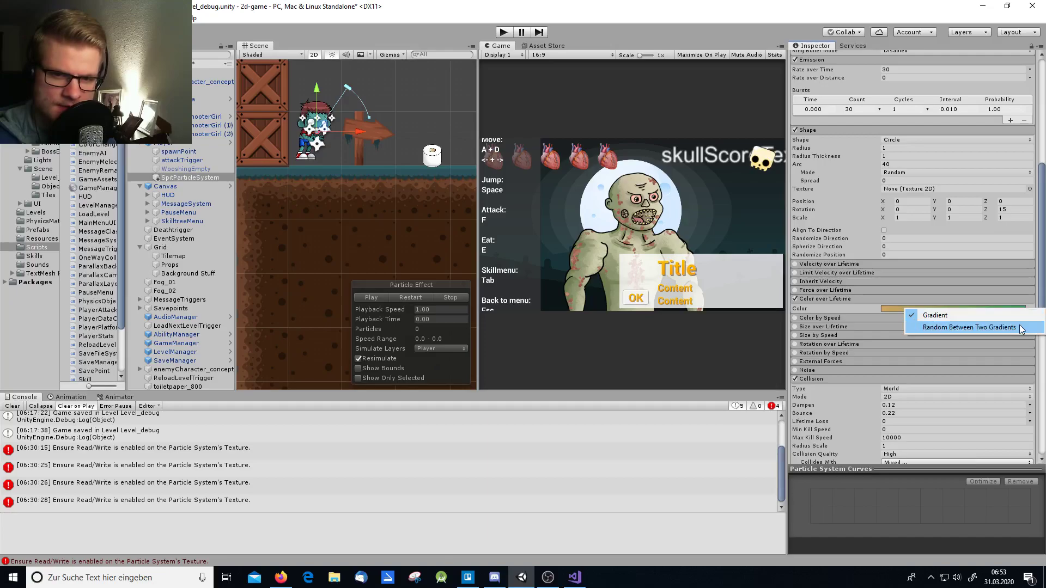
pyautogui.click(1021, 327)
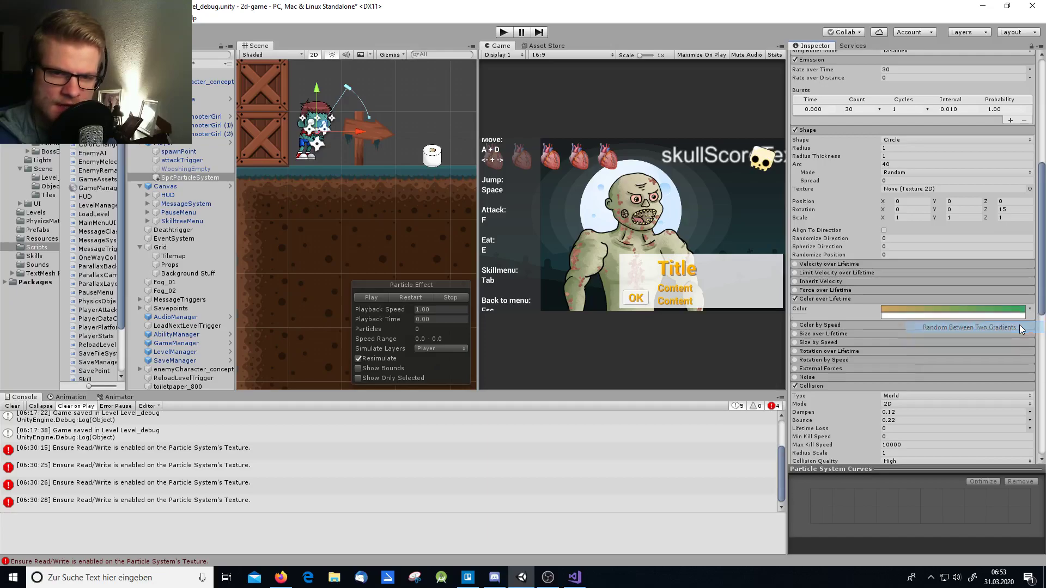
pyautogui.click(911, 316)
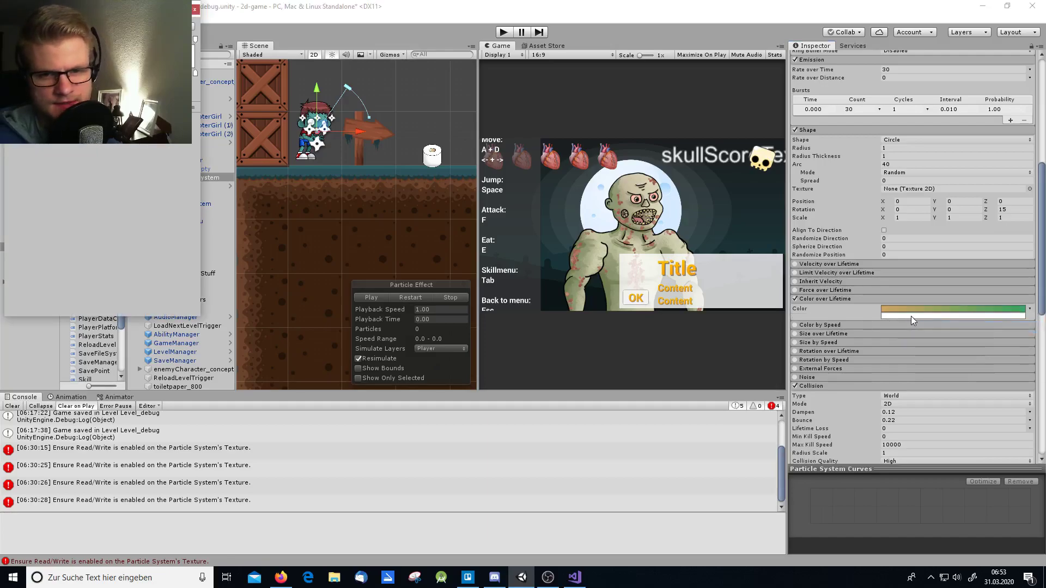
pyautogui.click(112, 173)
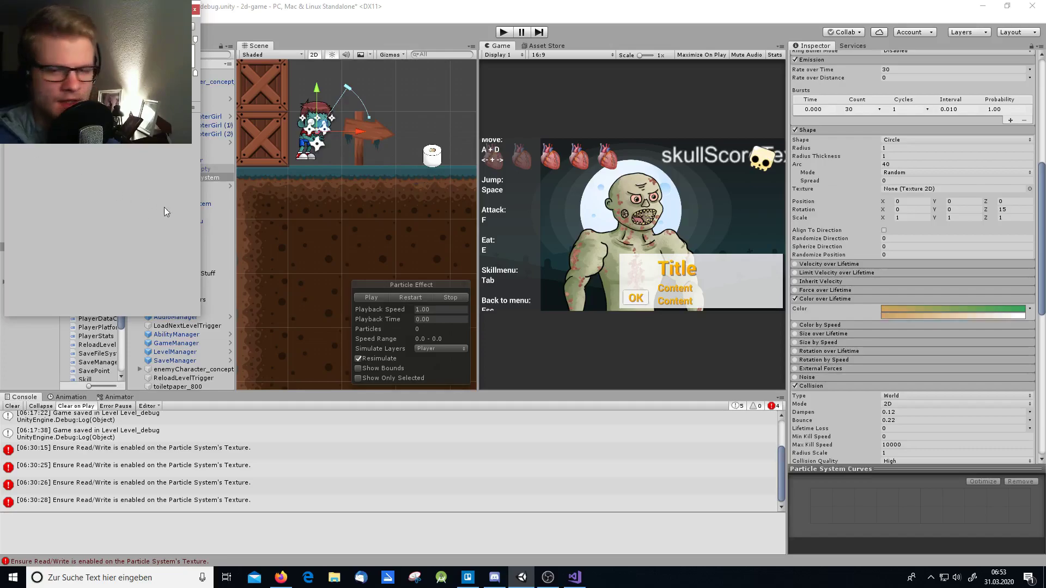
pyautogui.click(1007, 312)
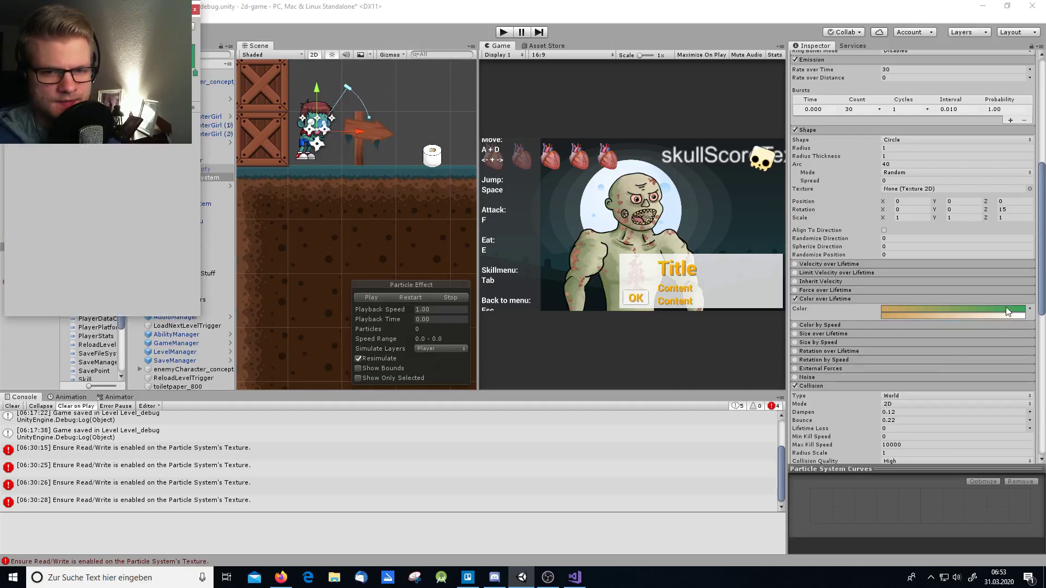
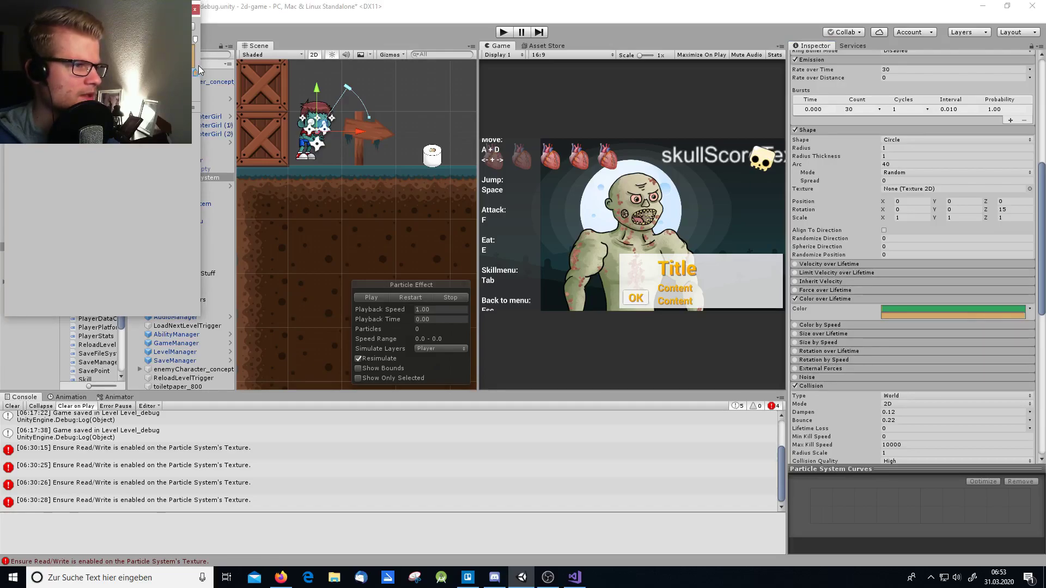
# Step: Slide the orange key of the colour-over-lifetime gradient toward mid-gradient and preview the spit effect
pyautogui.click(195, 10)
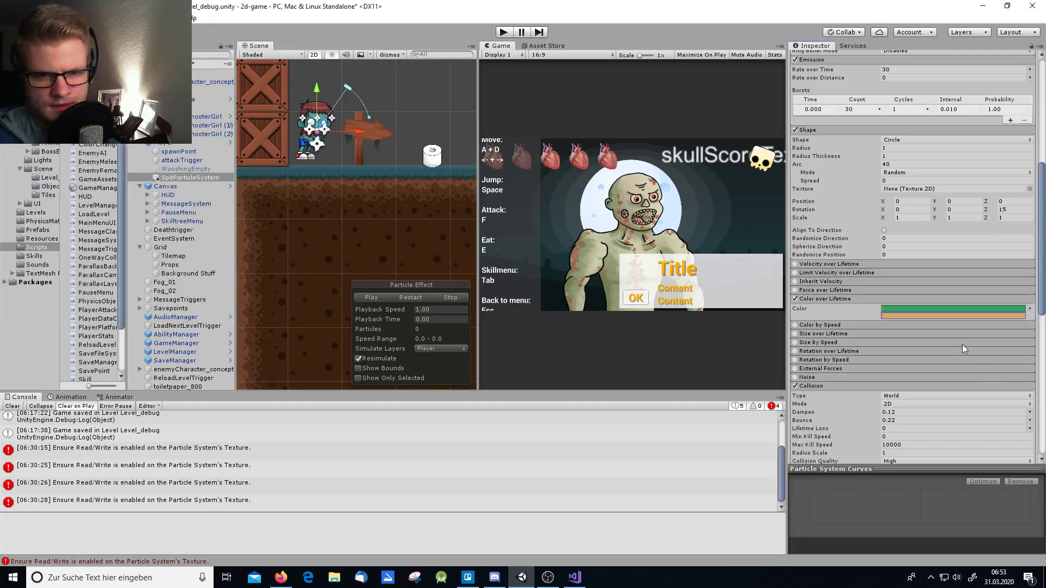
pyautogui.click(372, 298)
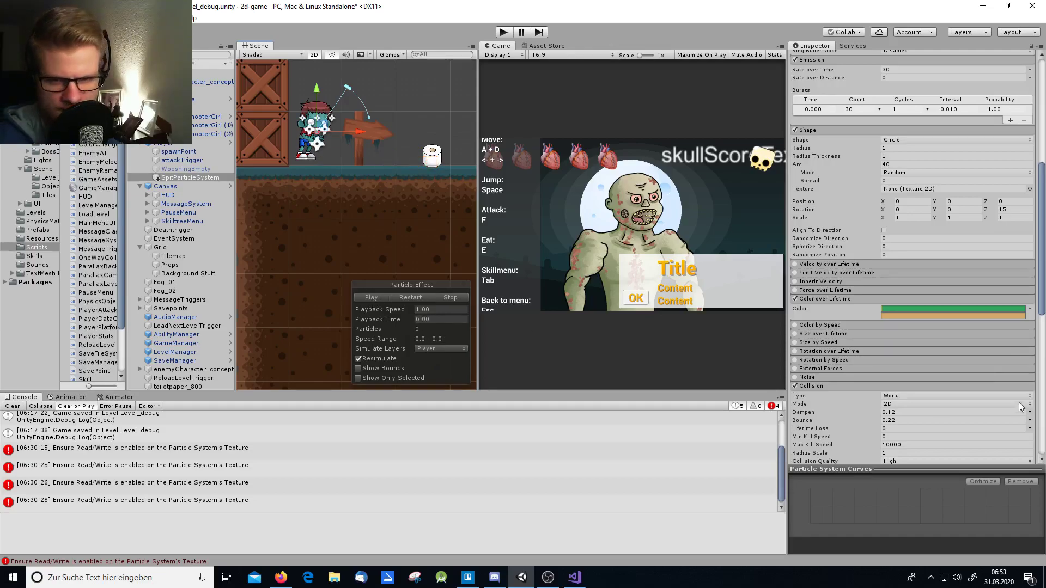
pyautogui.click(893, 308)
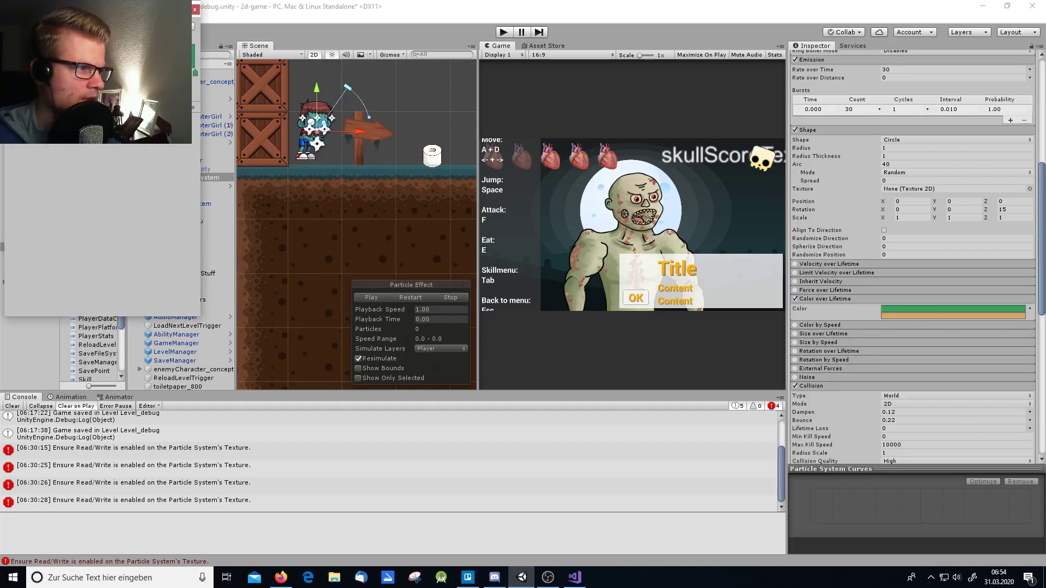
pyautogui.moveTo(12, 61)
pyautogui.mouseDown()
pyautogui.moveTo(99, 61)
pyautogui.moveTo(6, 61)
pyautogui.mouseUp()
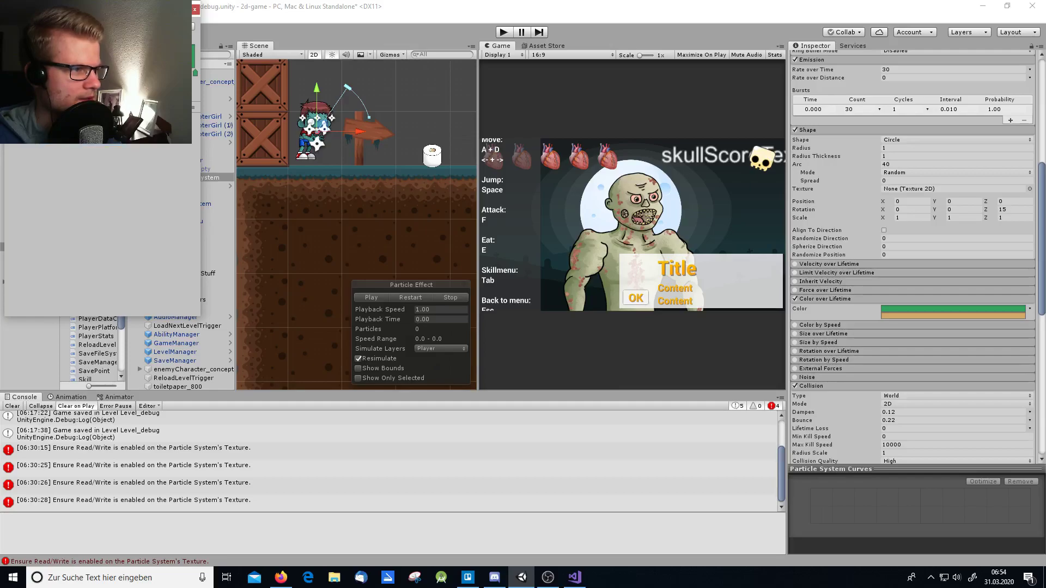
pyautogui.click(196, 10)
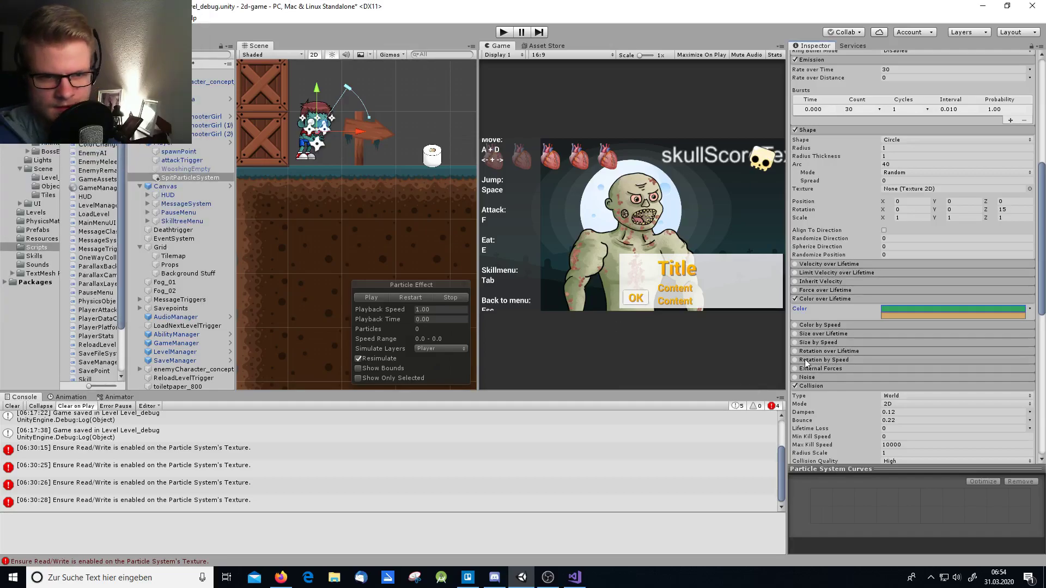
pyautogui.click(372, 298)
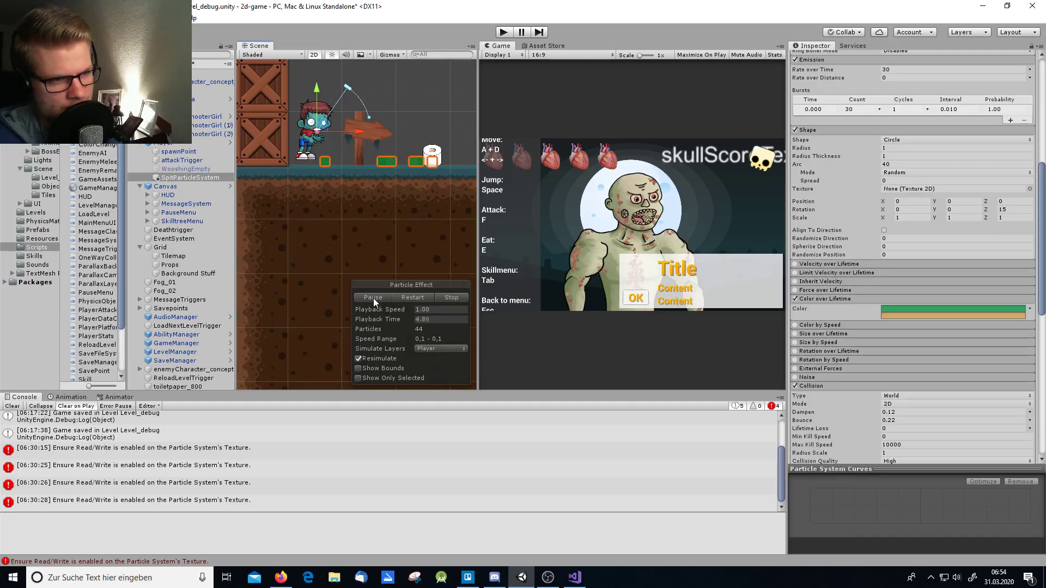
# Step: Recheck the colour-over-lifetime gradient options, replay the preview, and review the available colour modes
pyautogui.click(959, 314)
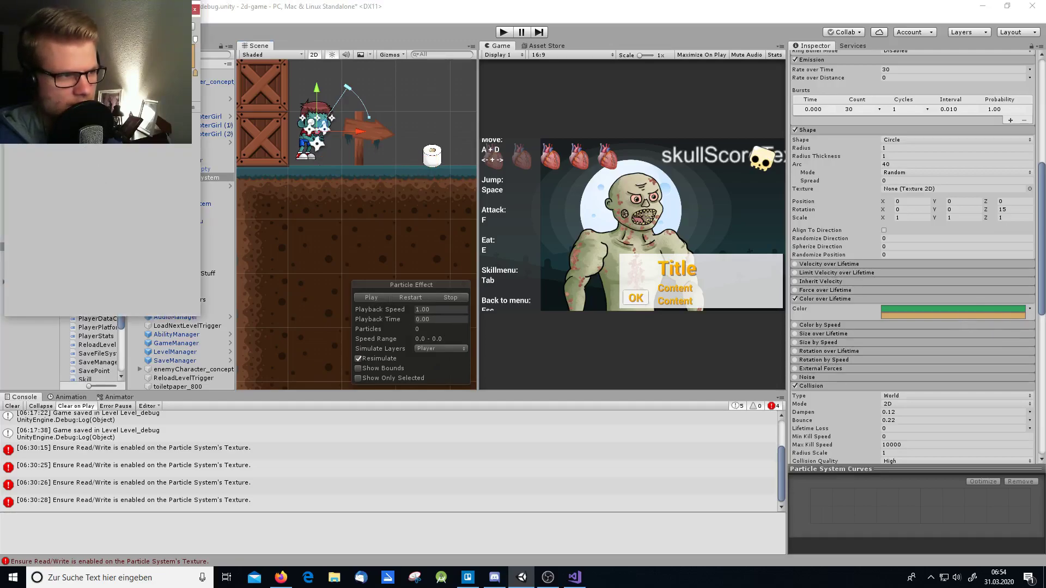
pyautogui.rightClick(35, 143)
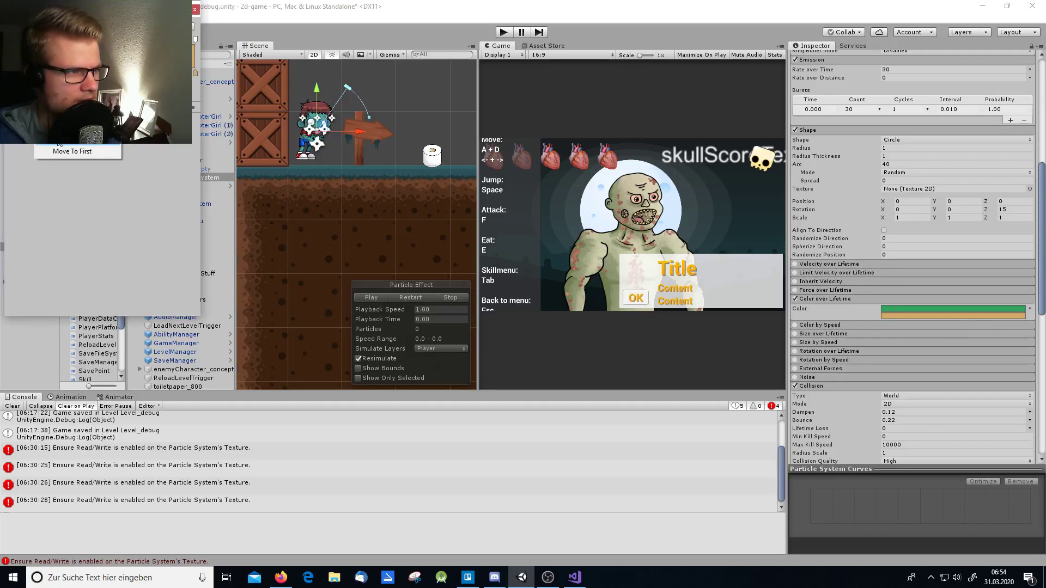
pyautogui.click(134, 189)
pyautogui.click(196, 9)
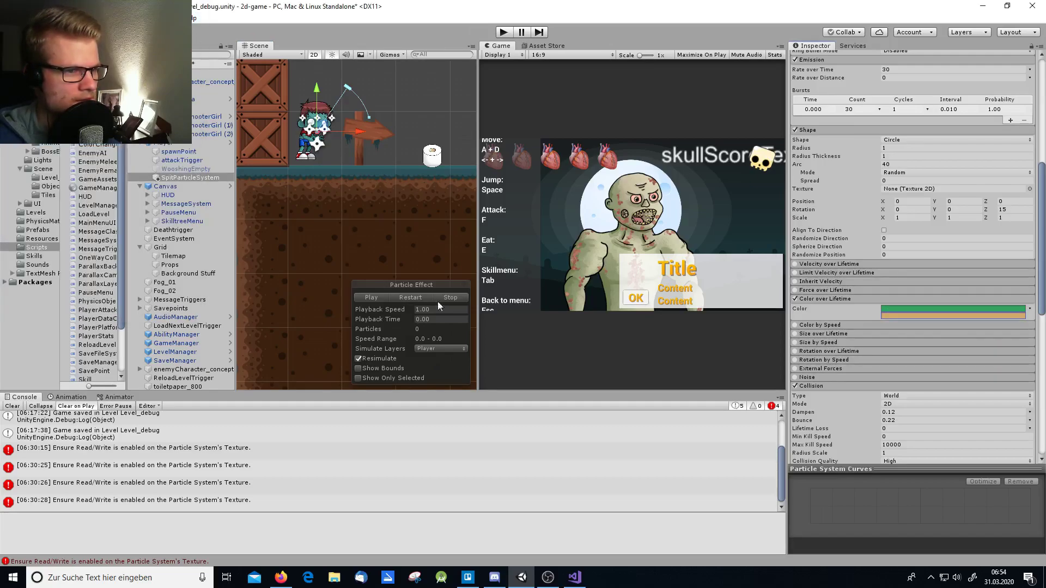
pyautogui.click(379, 298)
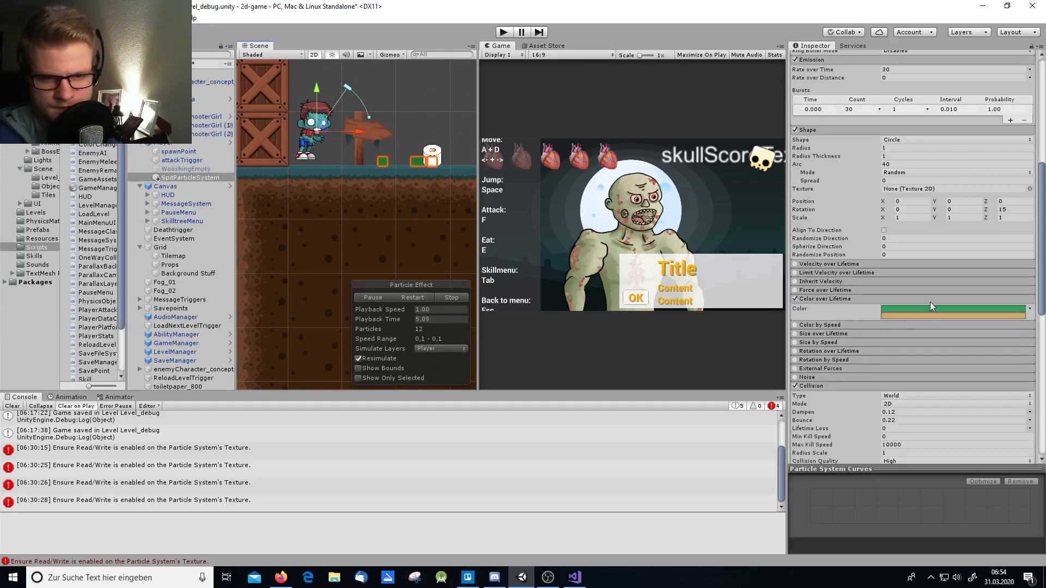
pyautogui.click(1029, 310)
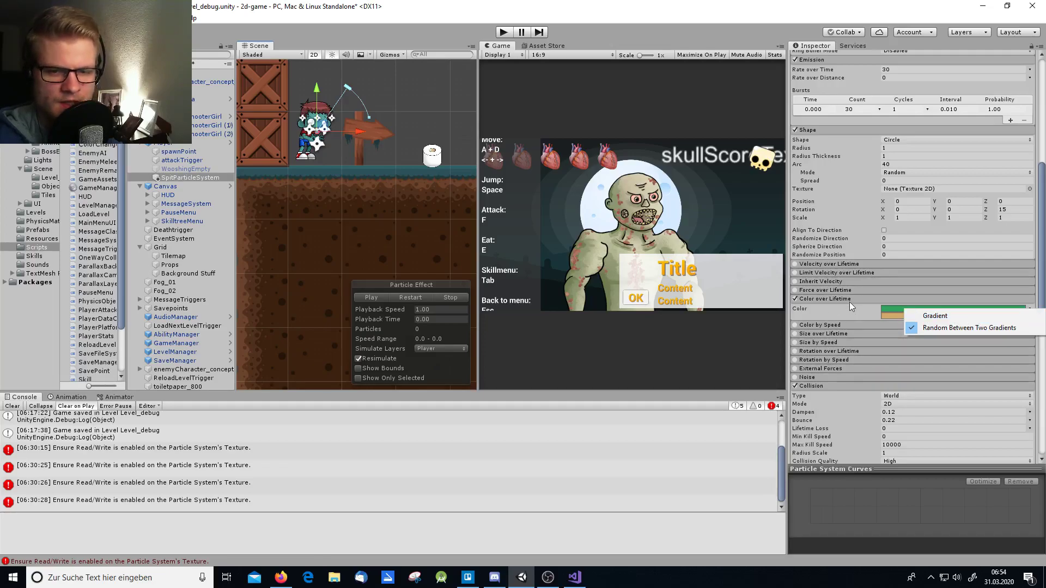
# Step: Keep Random Between Two Gradients, watch the squares land, and return to the main particle settings
pyautogui.click(835, 313)
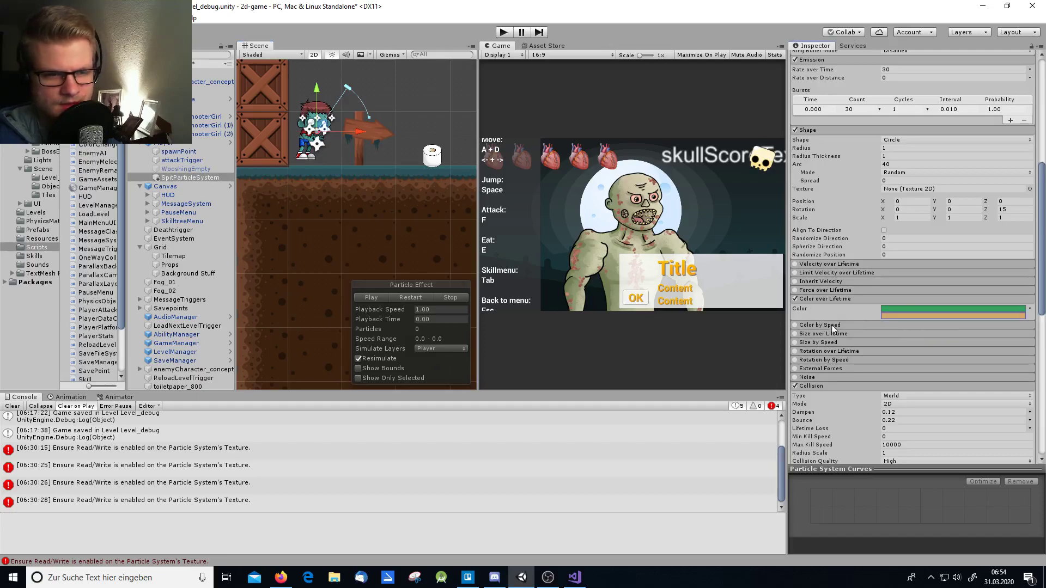
pyautogui.click(382, 295)
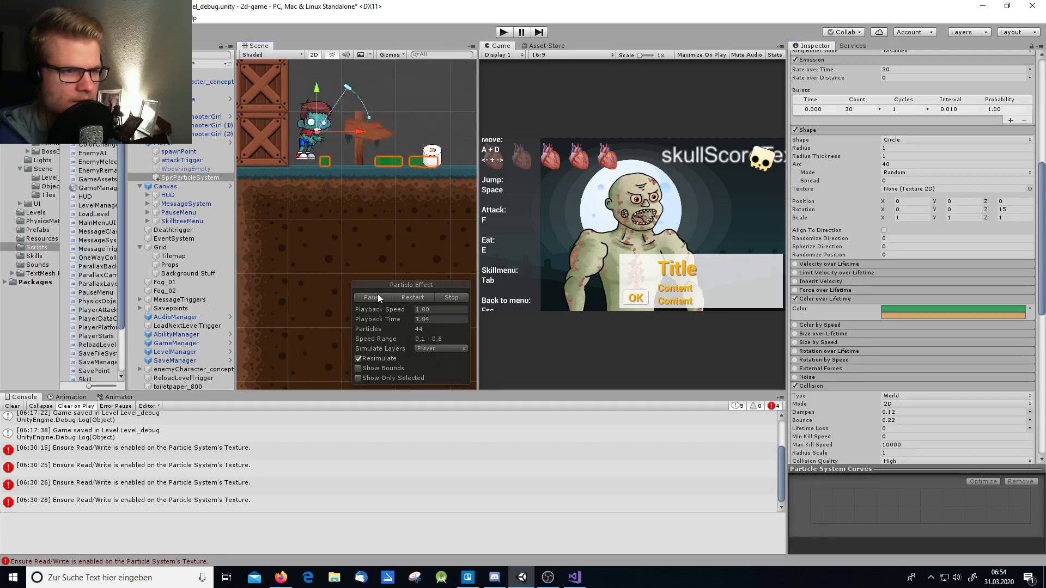
pyautogui.scroll(3, 381, 163)
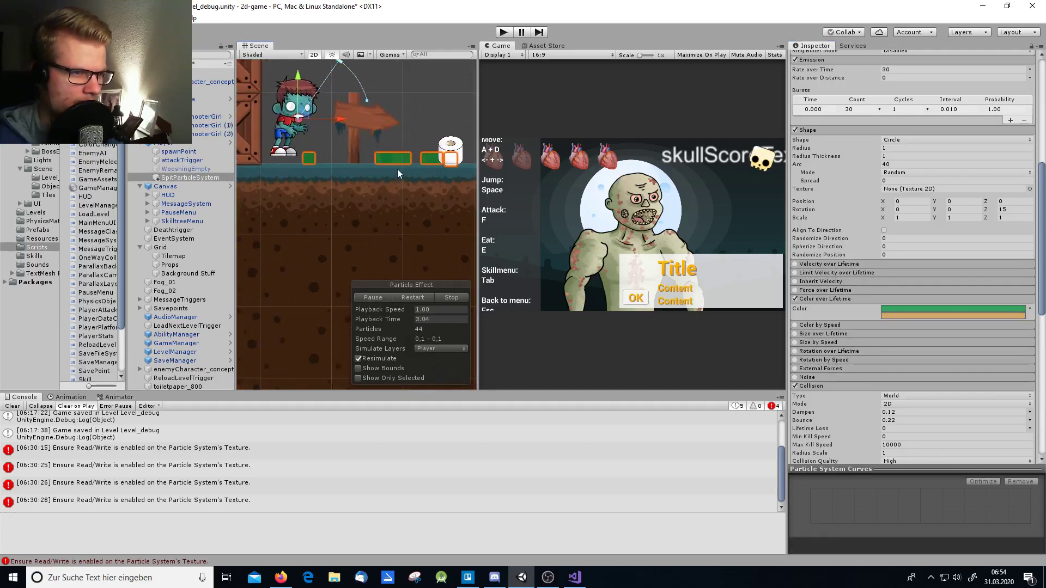
pyautogui.scroll(1, 394, 169)
pyautogui.scroll(1, 354, 161)
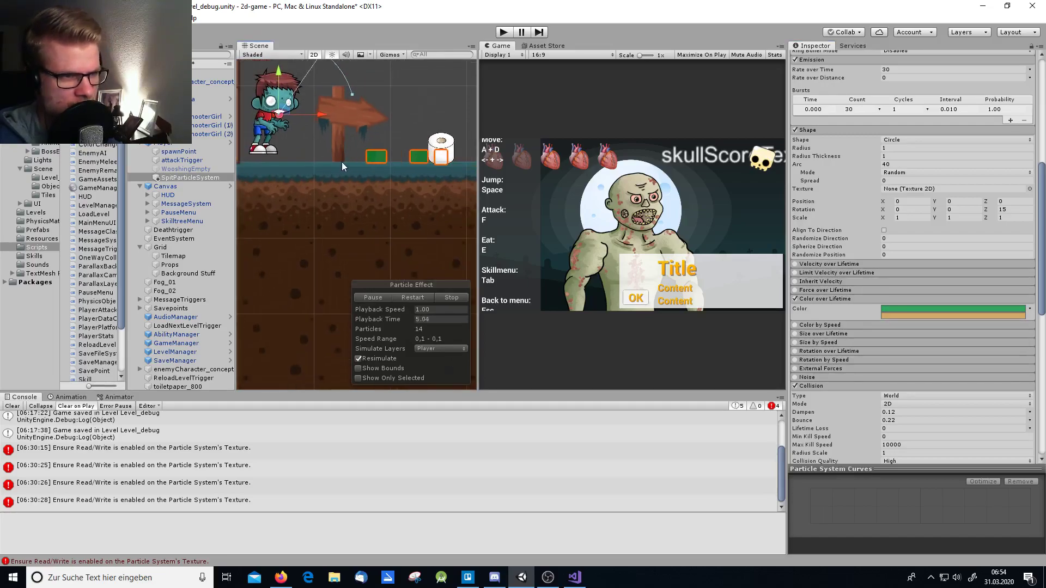
pyautogui.scroll(-3, 341, 162)
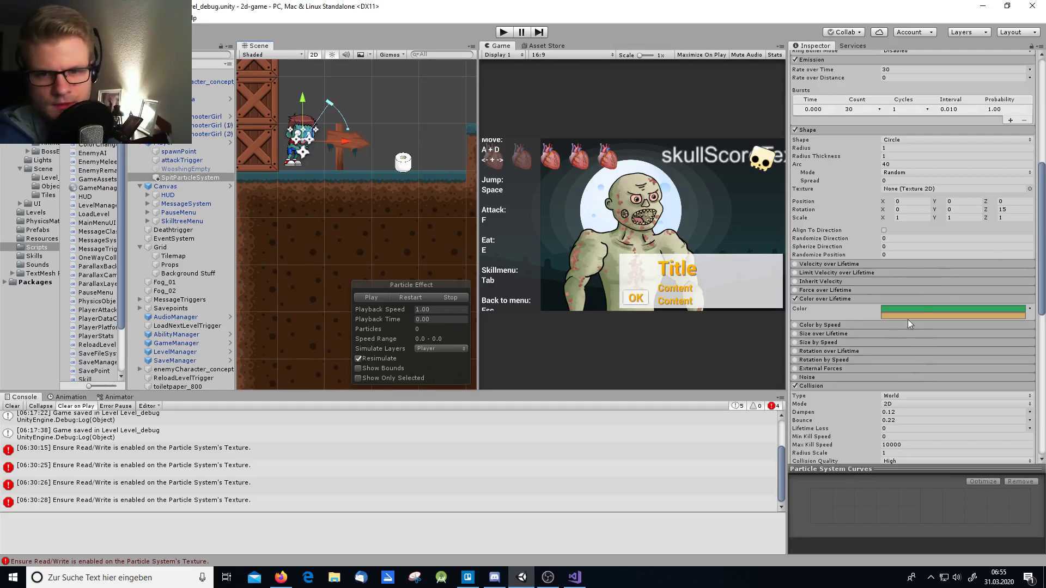
pyautogui.scroll(10, 907, 319)
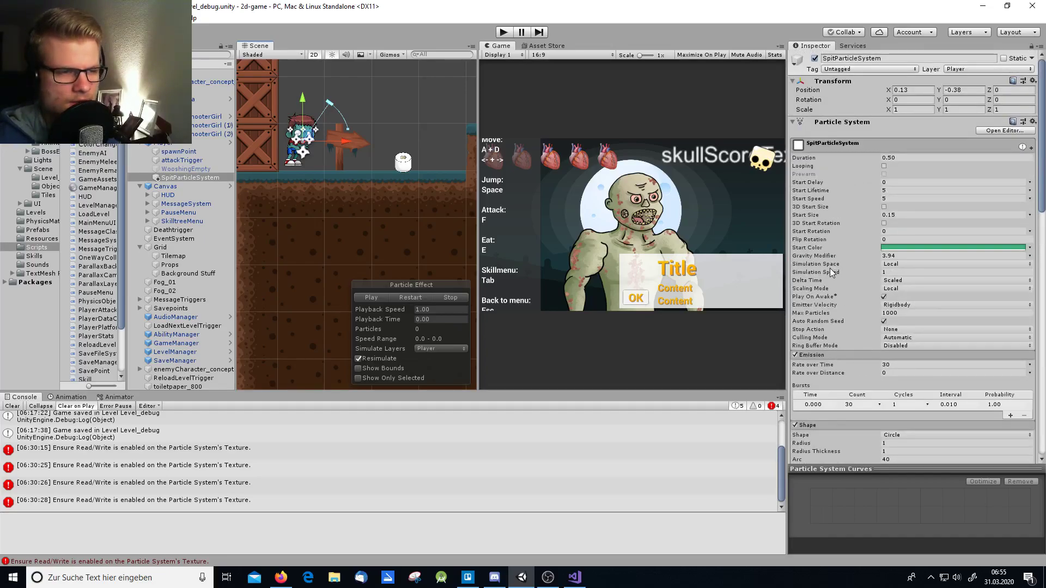
pyautogui.click(398, 297)
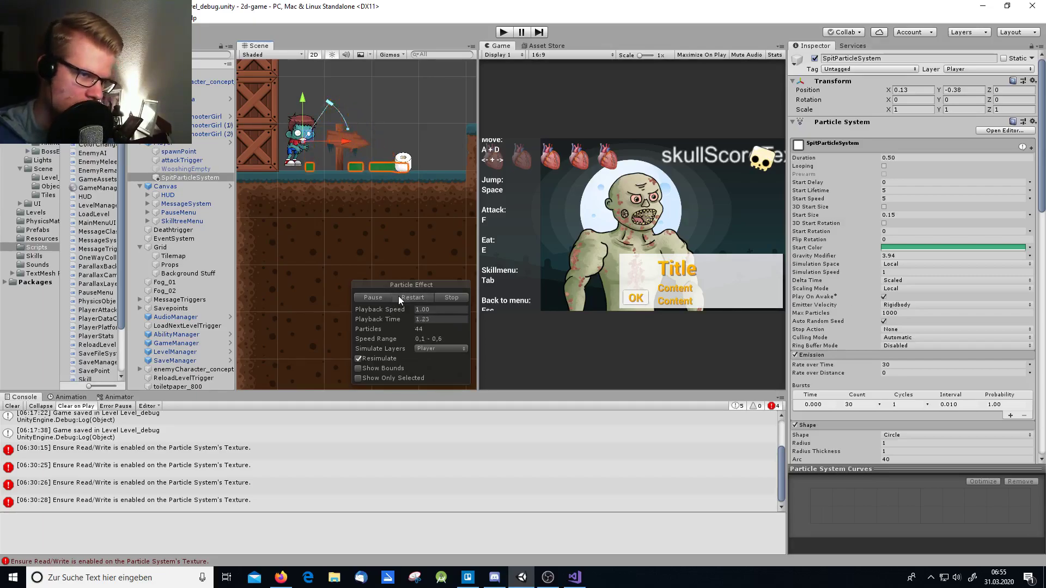
pyautogui.click(397, 296)
pyautogui.click(397, 296)
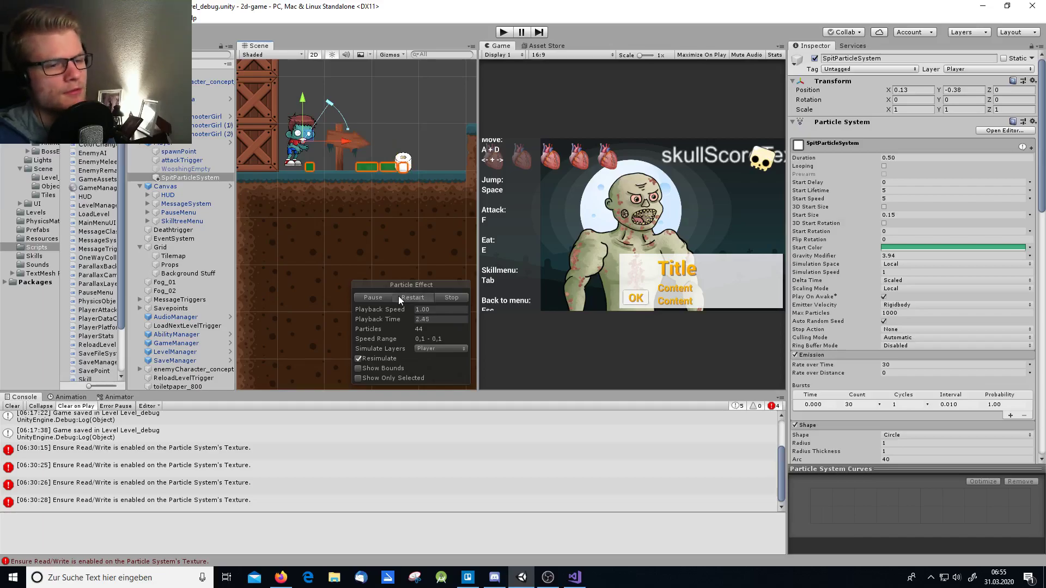
pyautogui.click(397, 296)
pyautogui.click(398, 297)
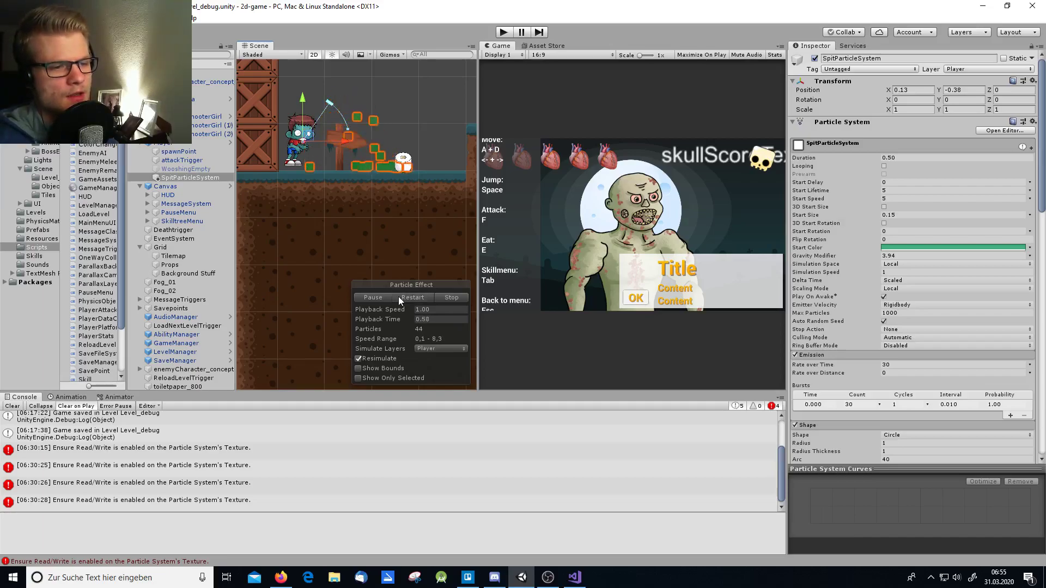
pyautogui.click(397, 297)
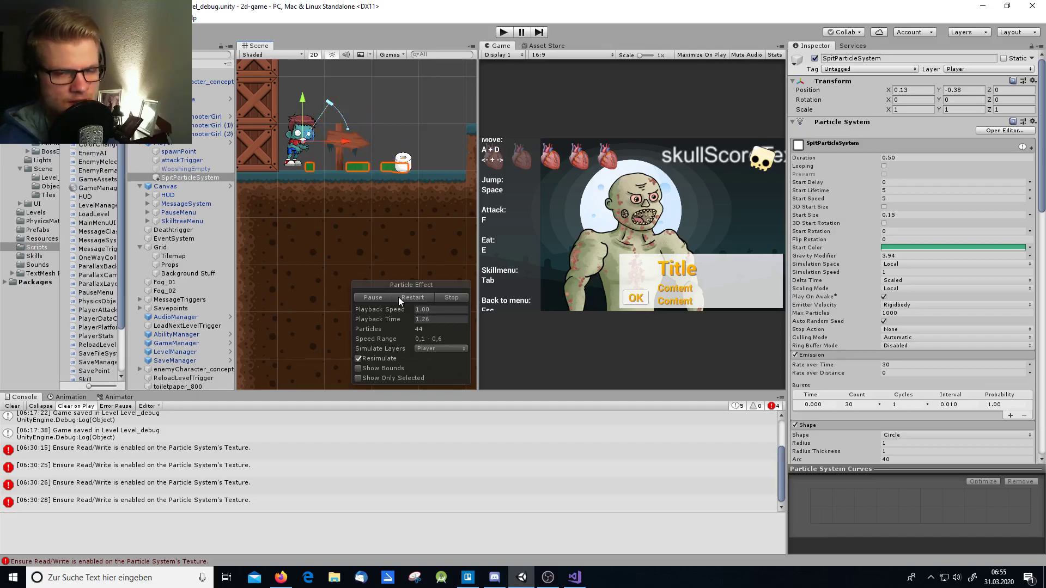
pyautogui.click(398, 296)
pyautogui.click(398, 297)
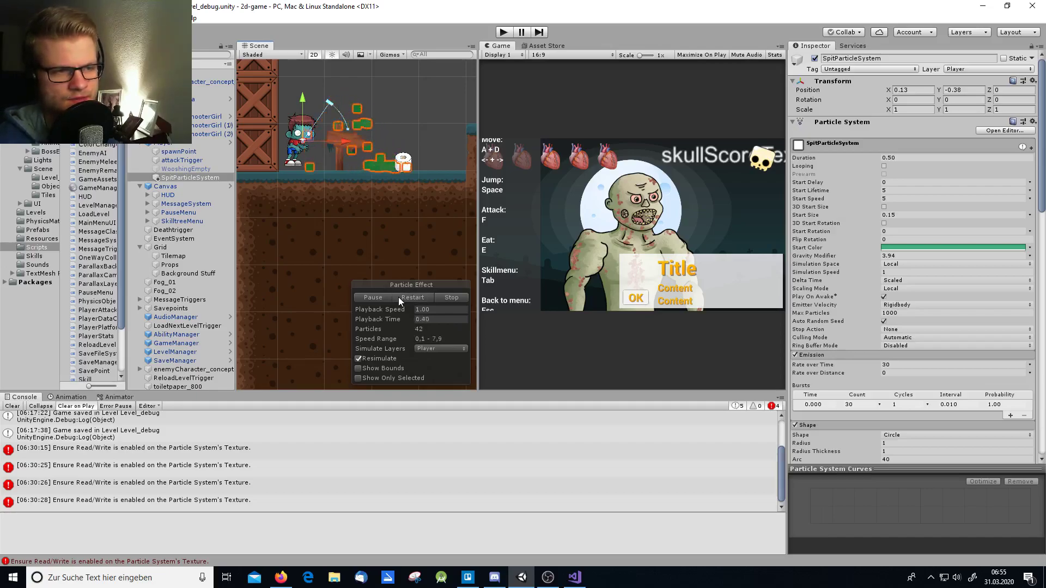
pyautogui.click(398, 297)
pyautogui.click(398, 296)
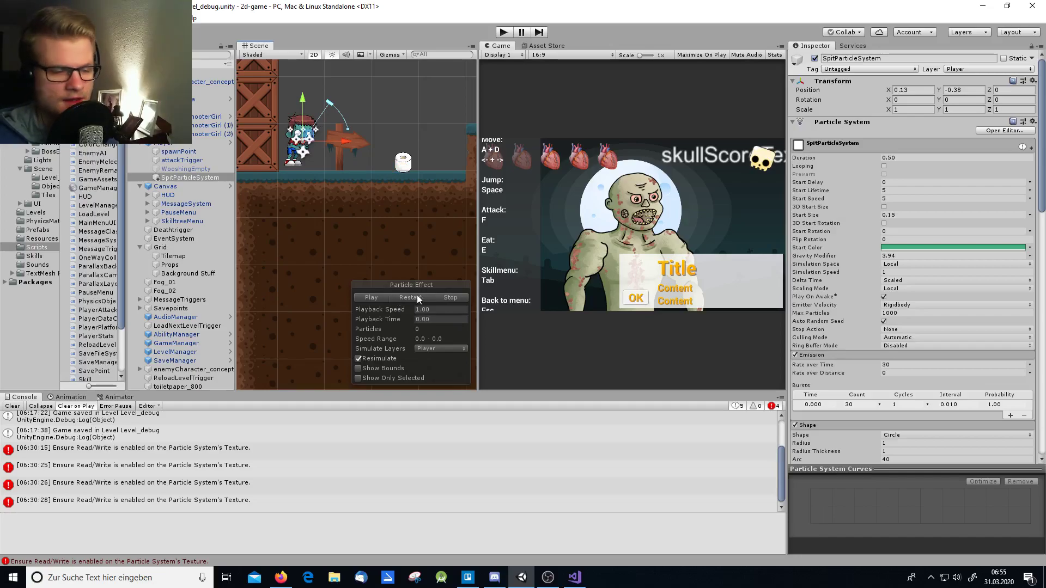
pyautogui.moveTo(557, 582)
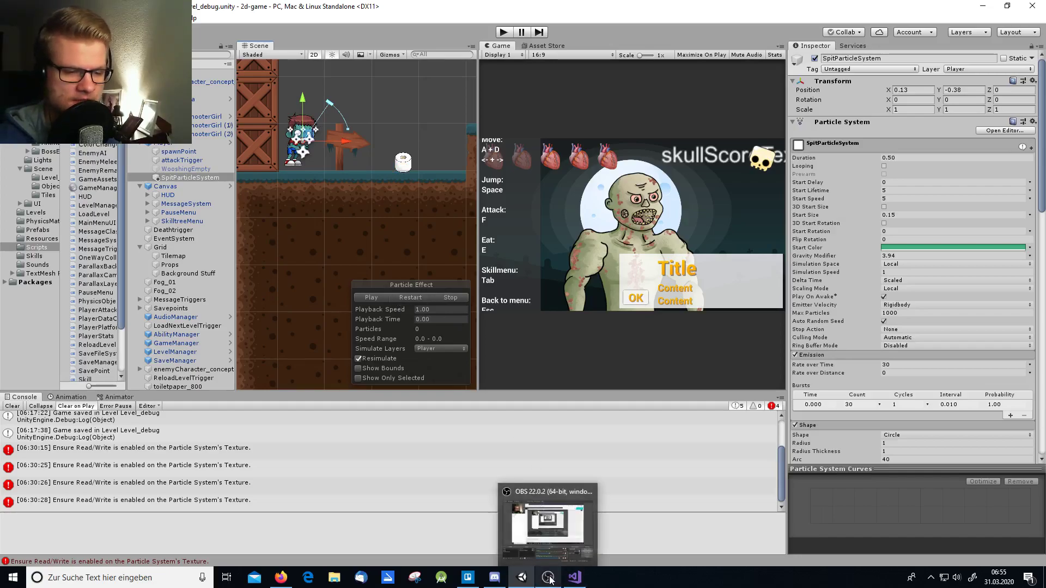